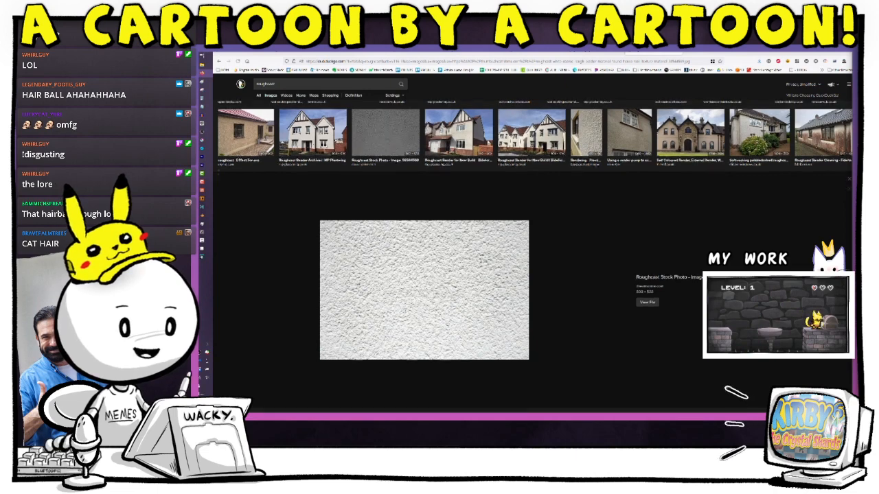
Look through the roughcast image results and the textures.com material search results for a light-coloured wall surface.
{"action": "scroll", "coordinate": [532, 256], "scroll_direction": "up", "scroll_amount": 5}
{"action": "scroll", "coordinate": [533, 257], "scroll_direction": "up", "scroll_amount": 3}
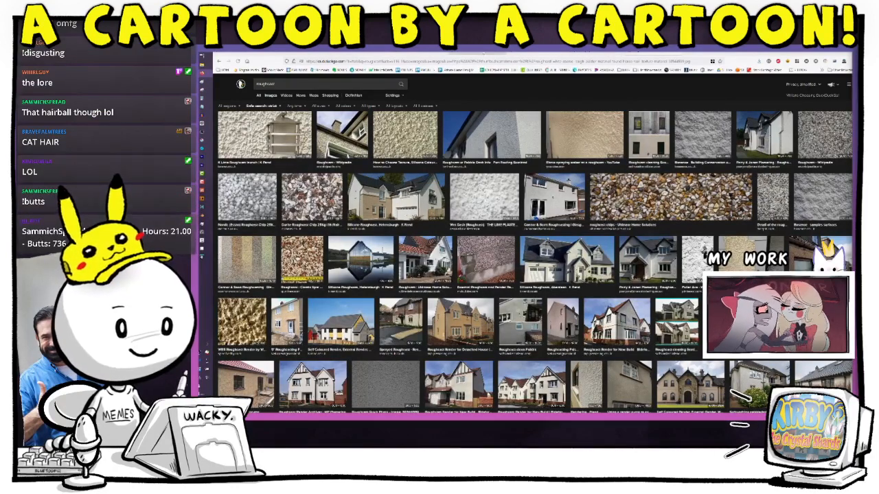
{"action": "left_click", "coordinate": [483, 55]}
{"action": "scroll", "coordinate": [820, 172], "scroll_direction": "up", "scroll_amount": 1}
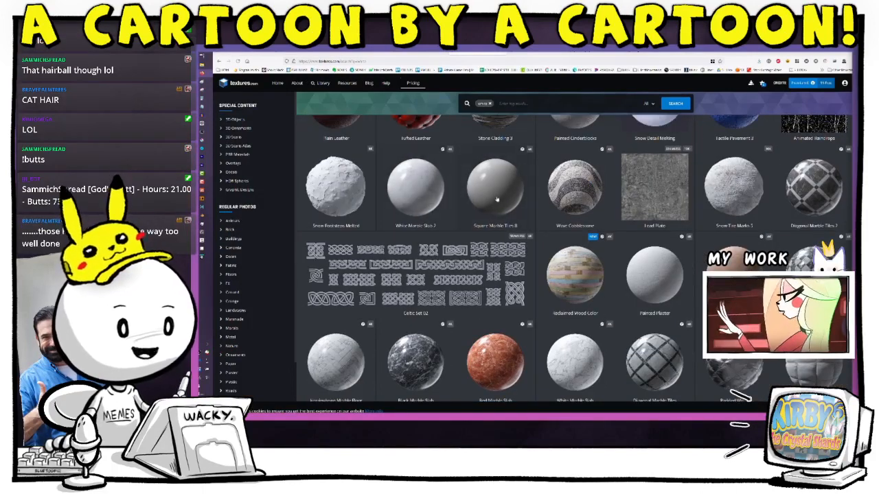
{"action": "scroll", "coordinate": [485, 196], "scroll_direction": "down", "scroll_amount": 3}
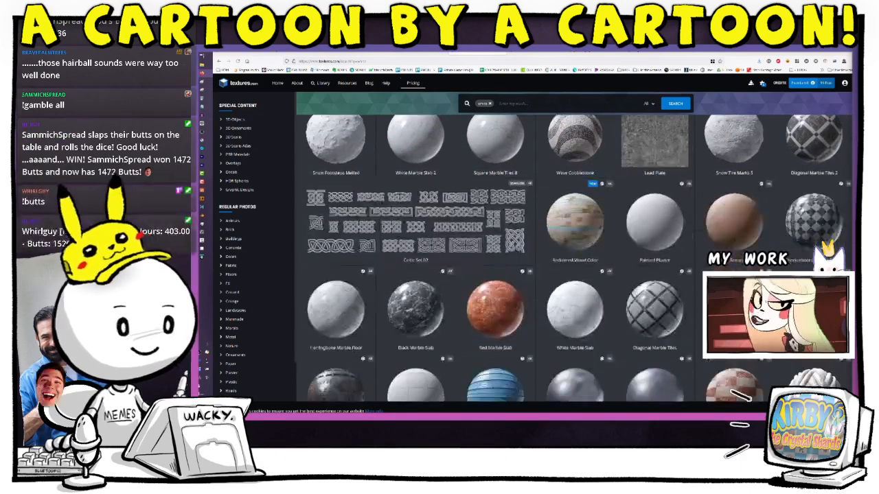
{"action": "scroll", "coordinate": [578, 257], "scroll_direction": "down", "scroll_amount": 1}
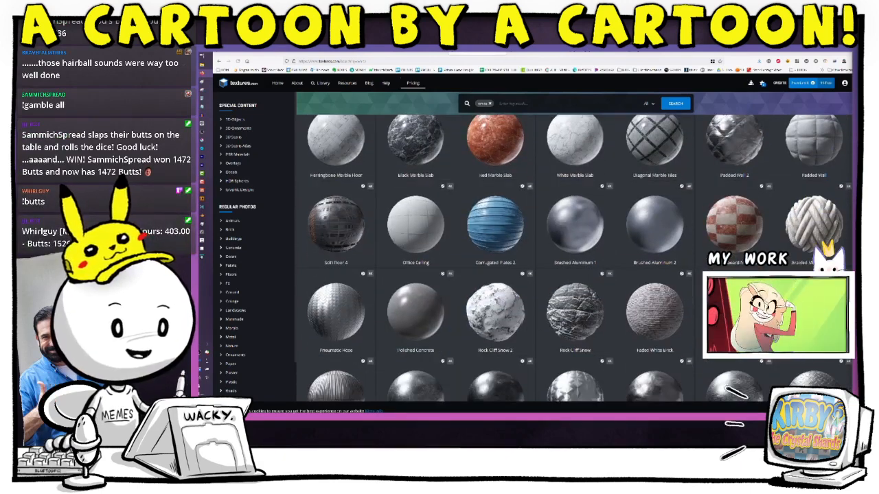
{"action": "scroll", "coordinate": [579, 258], "scroll_direction": "down", "scroll_amount": 4}
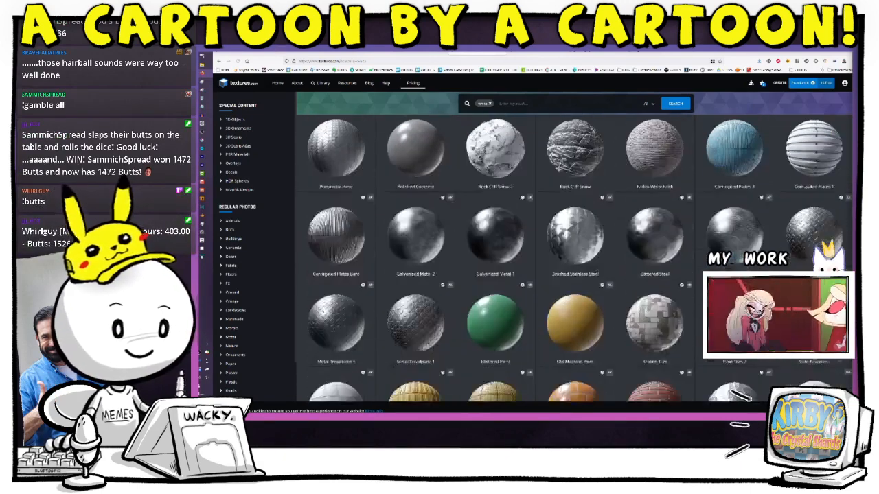
{"action": "scroll", "coordinate": [580, 258], "scroll_direction": "down", "scroll_amount": 3}
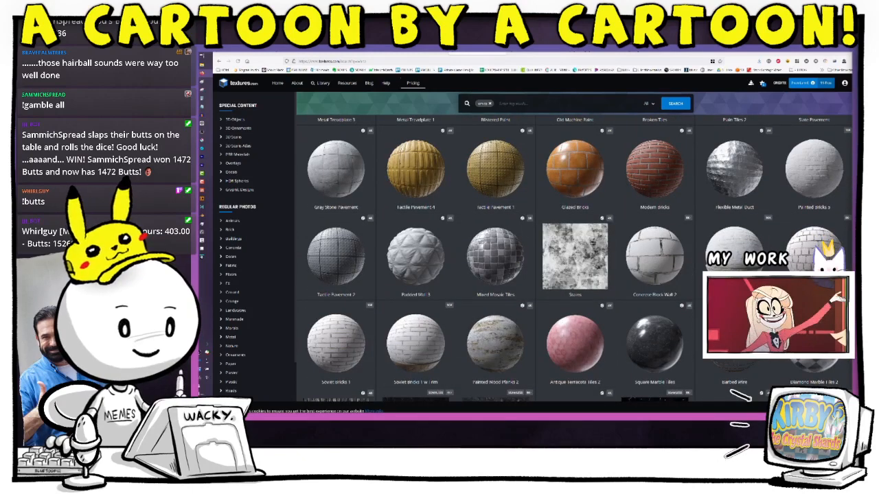
{"action": "scroll", "coordinate": [579, 258], "scroll_direction": "up", "scroll_amount": 1}
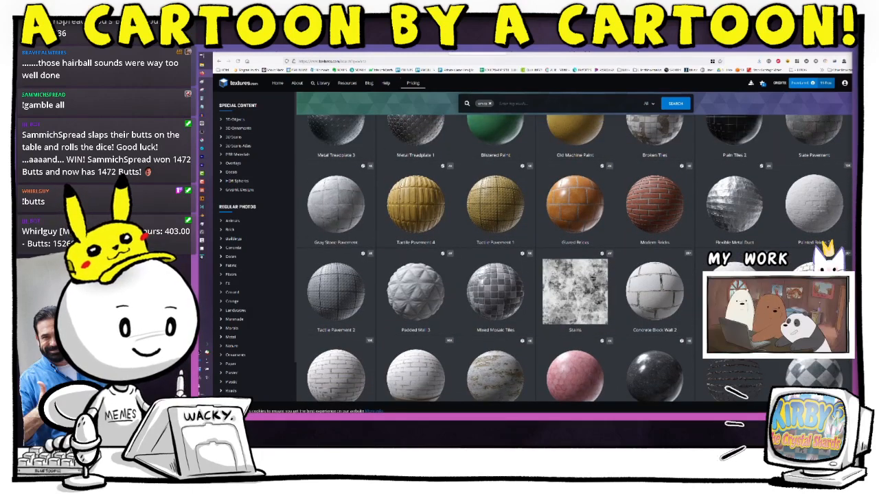
{"action": "scroll", "coordinate": [579, 258], "scroll_direction": "up", "scroll_amount": 1}
{"action": "scroll", "coordinate": [579, 258], "scroll_direction": "down", "scroll_amount": 1}
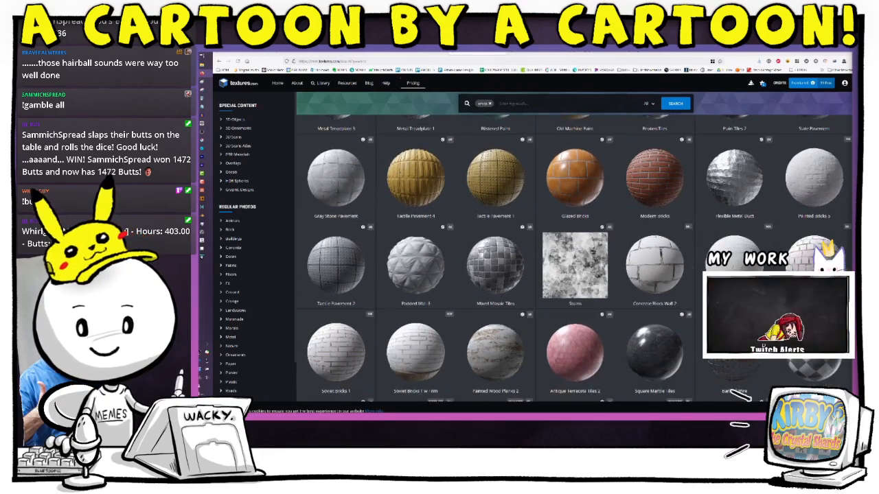
{"action": "scroll", "coordinate": [580, 258], "scroll_direction": "down", "scroll_amount": 2}
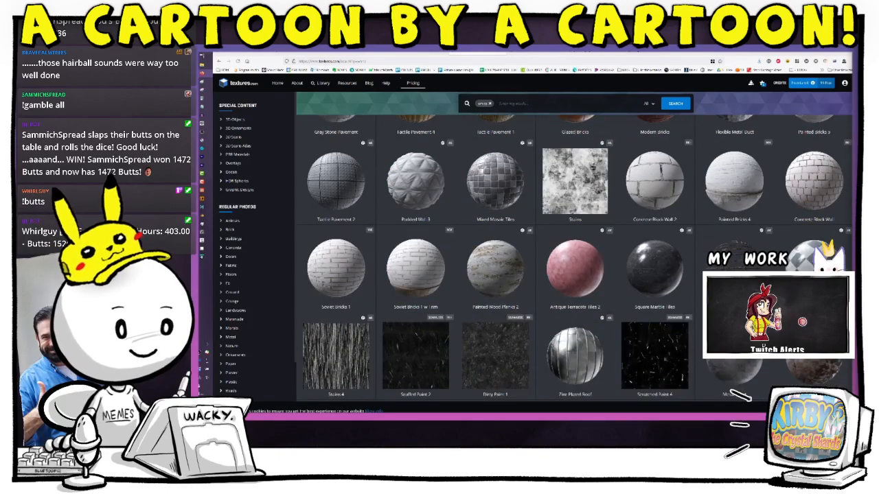
{"action": "scroll", "coordinate": [579, 259], "scroll_direction": "down", "scroll_amount": 3}
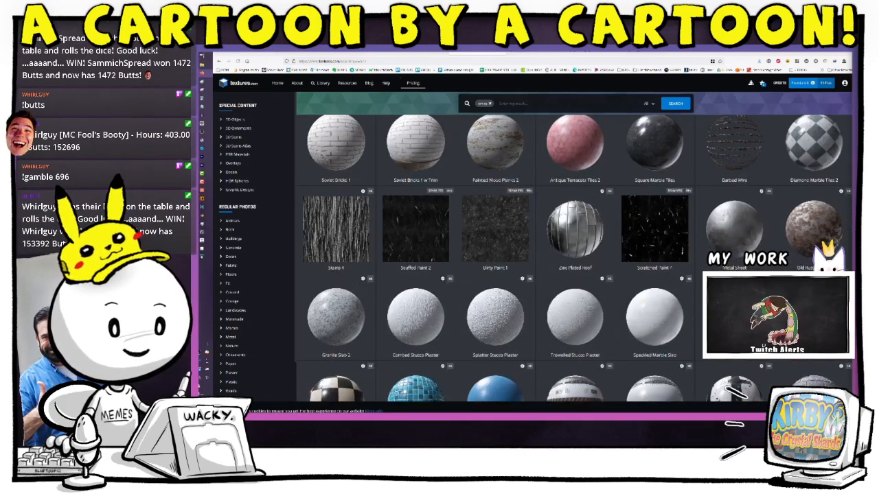
{"action": "scroll", "coordinate": [579, 258], "scroll_direction": "up", "scroll_amount": 2}
{"action": "scroll", "coordinate": [574, 258], "scroll_direction": "down", "scroll_amount": 3}
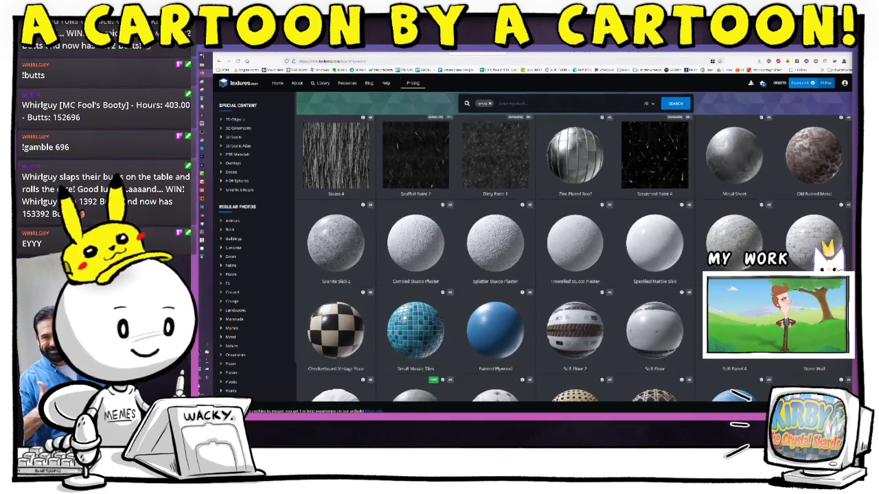
{"action": "left_click", "coordinate": [658, 245]}
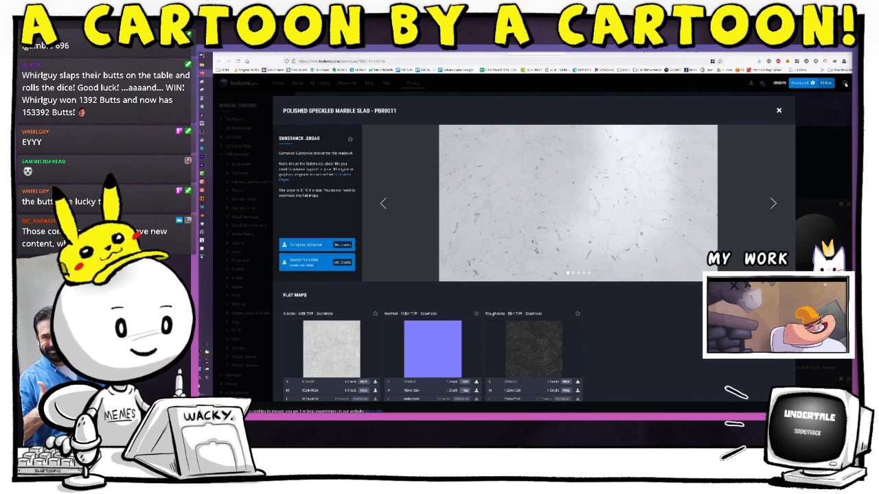
{"action": "left_click", "coordinate": [779, 110]}
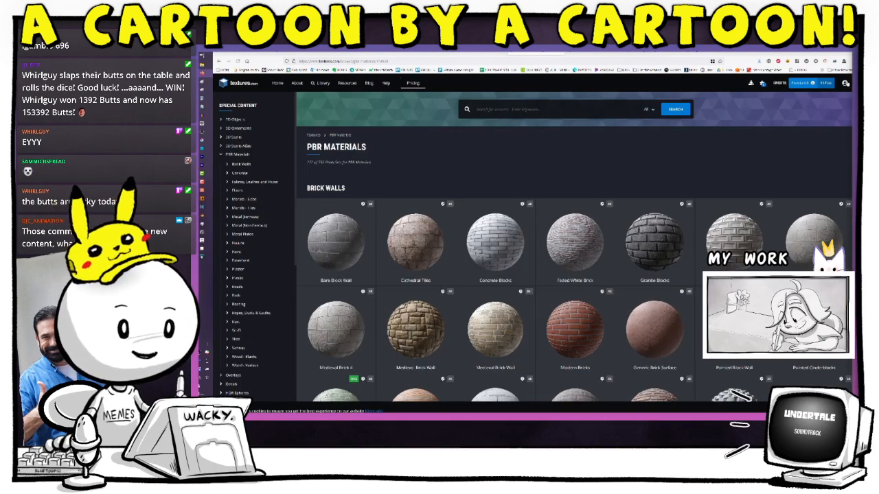
{"action": "left_click", "coordinate": [844, 83]}
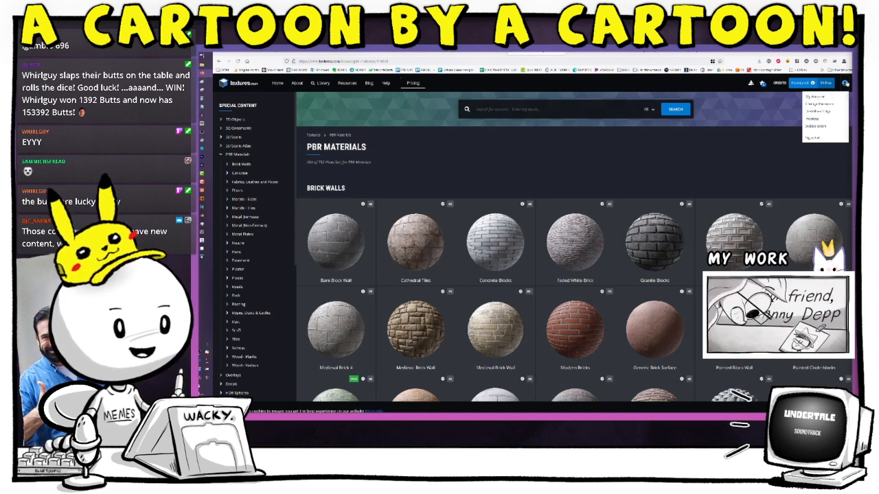
{"action": "left_click", "coordinate": [844, 83]}
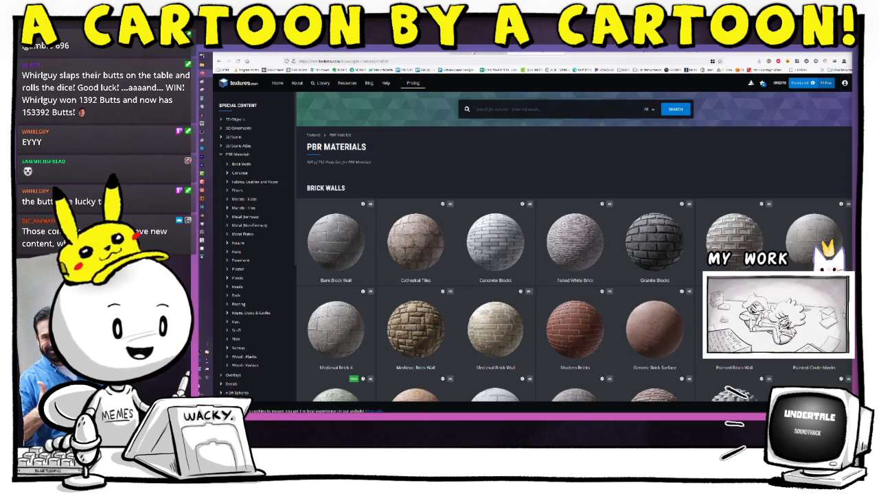
{"action": "left_click", "coordinate": [473, 53]}
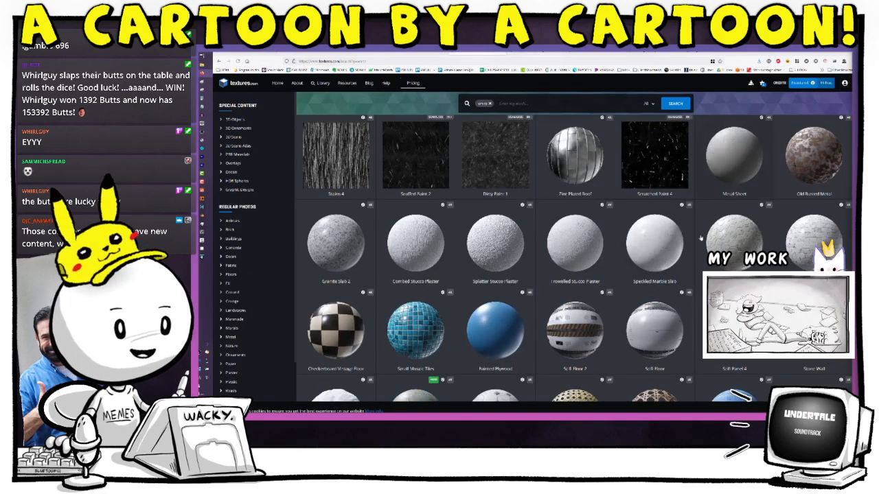
Download the 1024x1024 albedo map of the Polished Speckled Marble Slab material and save it in the project's textures folder.
{"action": "left_click", "coordinate": [653, 252]}
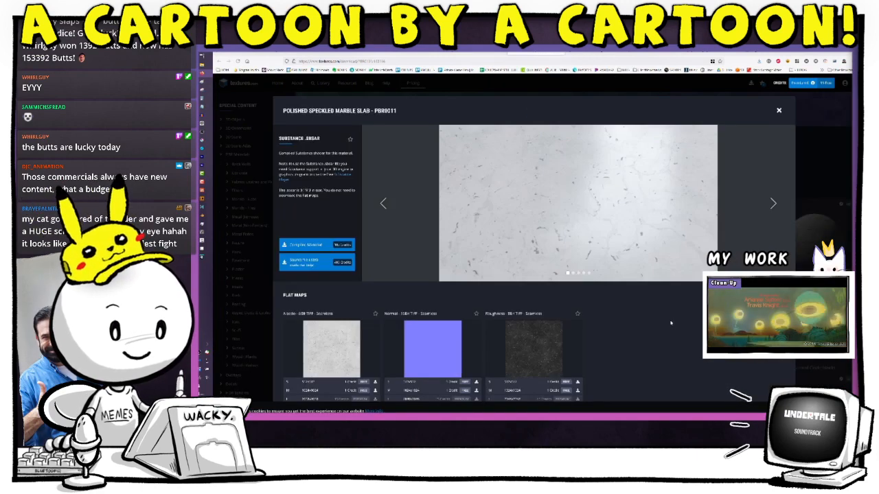
{"action": "scroll", "coordinate": [671, 323], "scroll_direction": "down", "scroll_amount": 2}
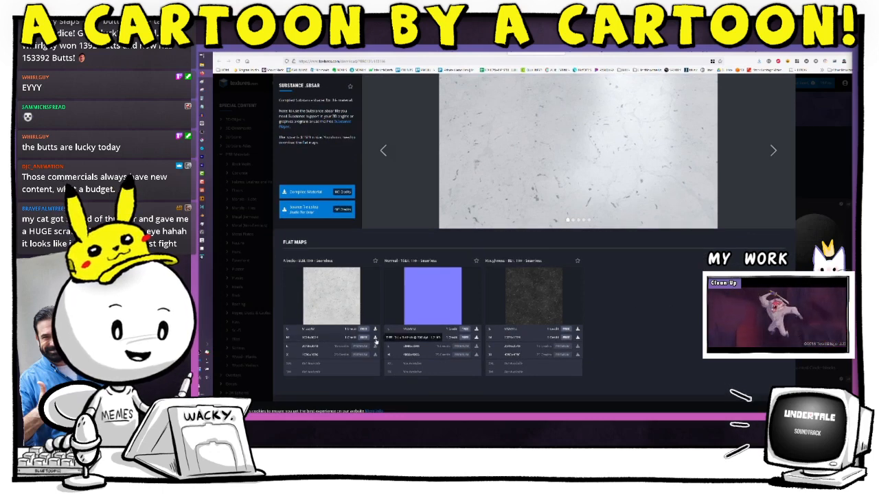
{"action": "left_click", "coordinate": [375, 337]}
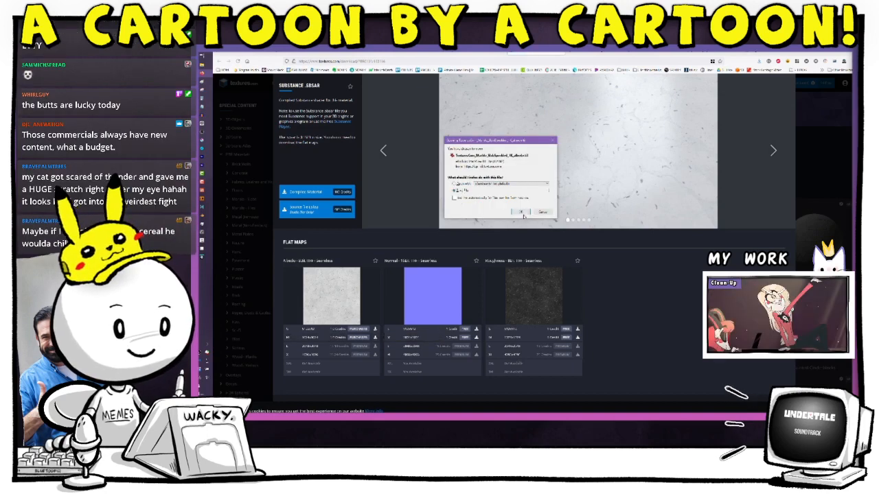
{"action": "left_click", "coordinate": [522, 212]}
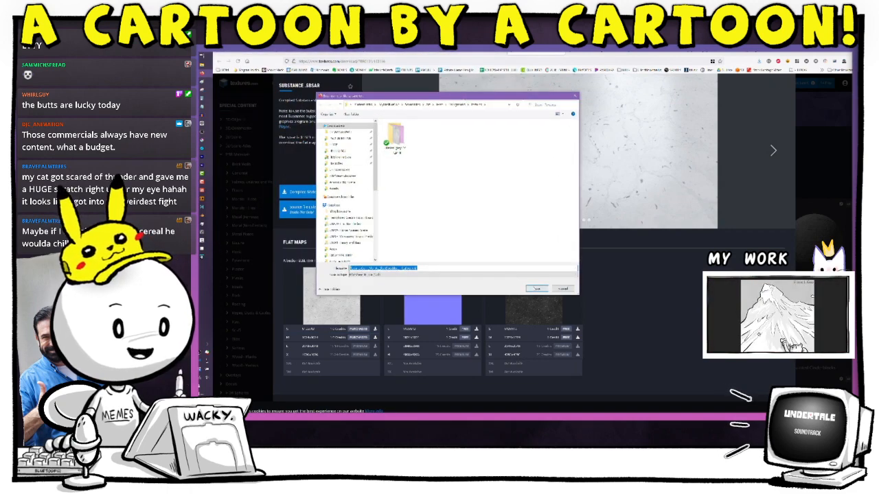
{"action": "left_click", "coordinate": [535, 288]}
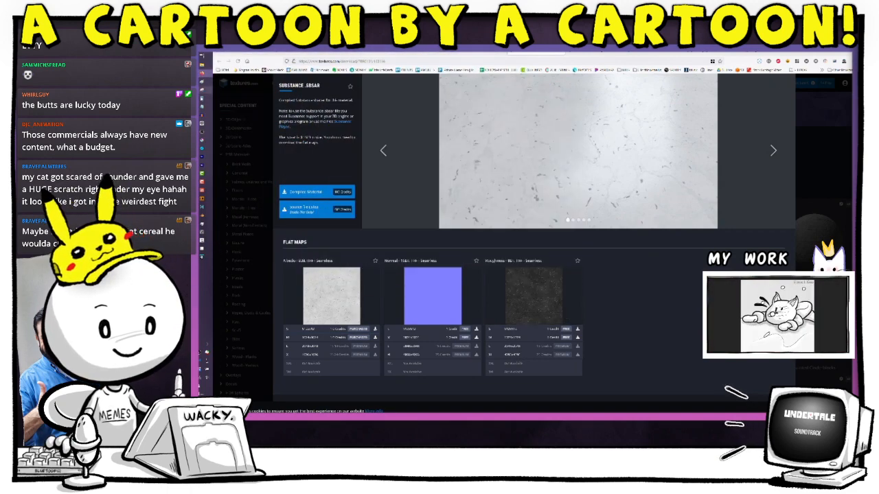
Switch to Blender and add the downloaded marble albedo file from the textures folder to the BuildingMat shader nodes.
{"action": "left_click", "coordinate": [203, 215]}
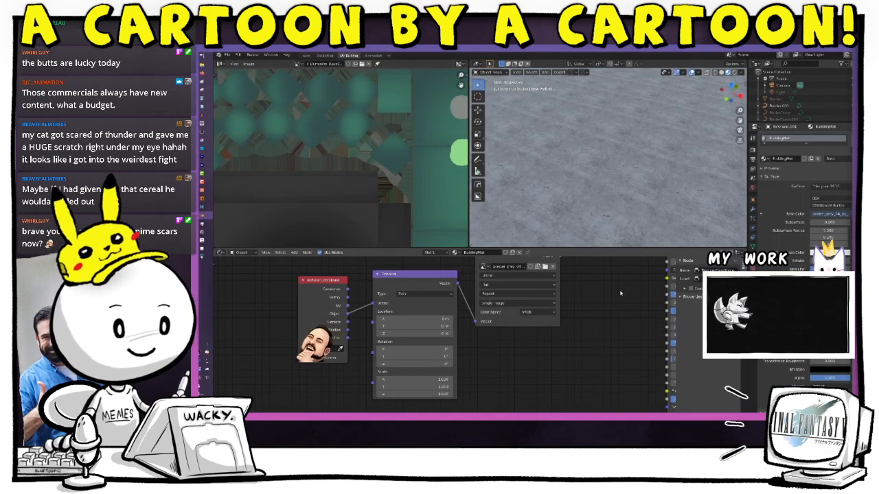
{"action": "key", "text": "Home"}
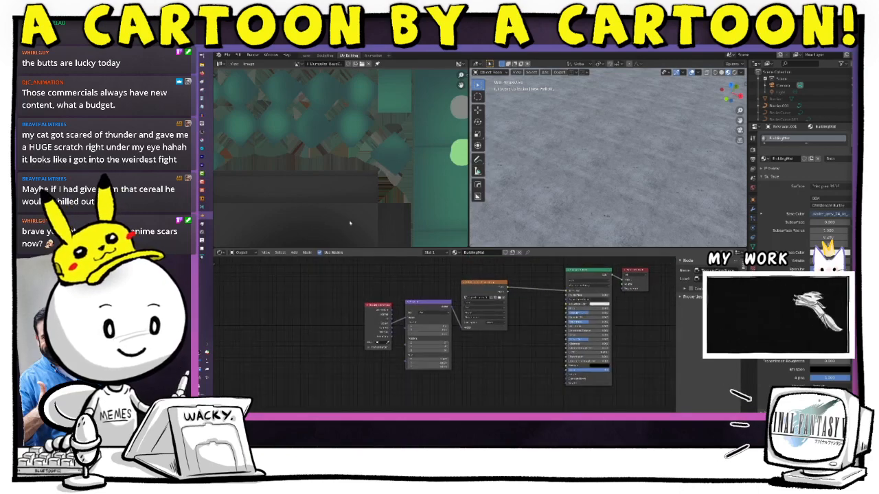
{"action": "mouse_move", "coordinate": [202, 66]}
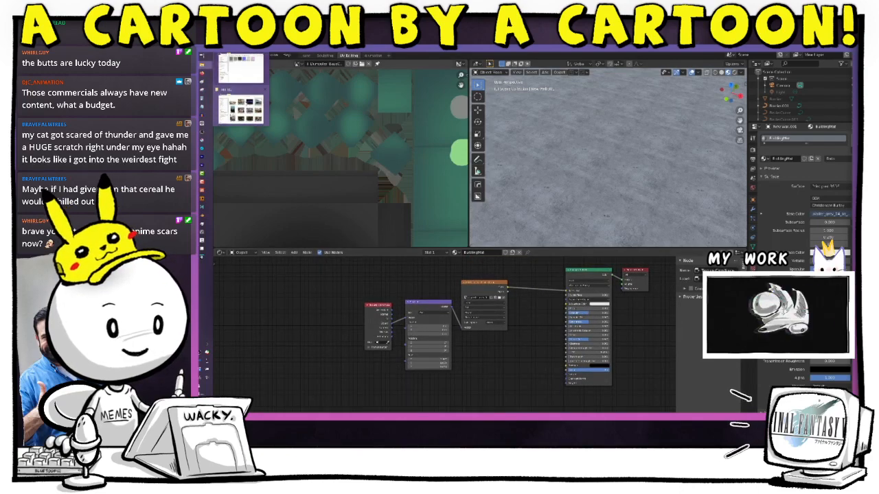
{"action": "left_click", "coordinate": [241, 69]}
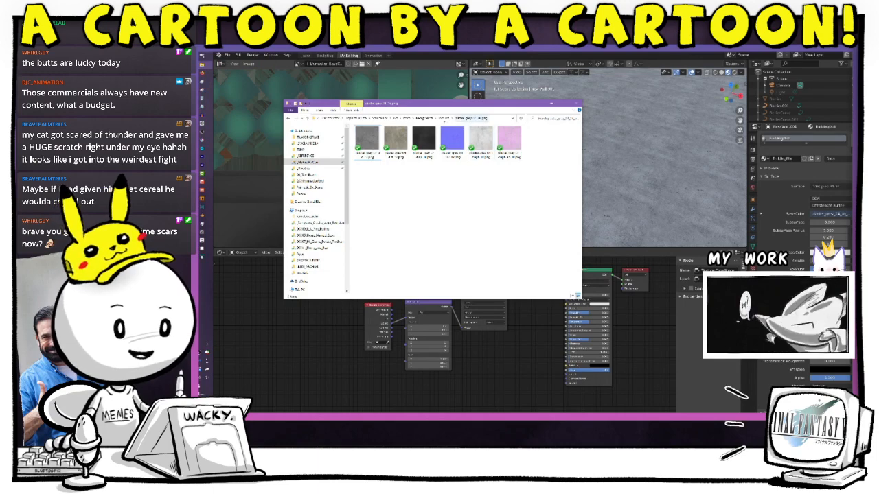
{"action": "left_click", "coordinate": [445, 118]}
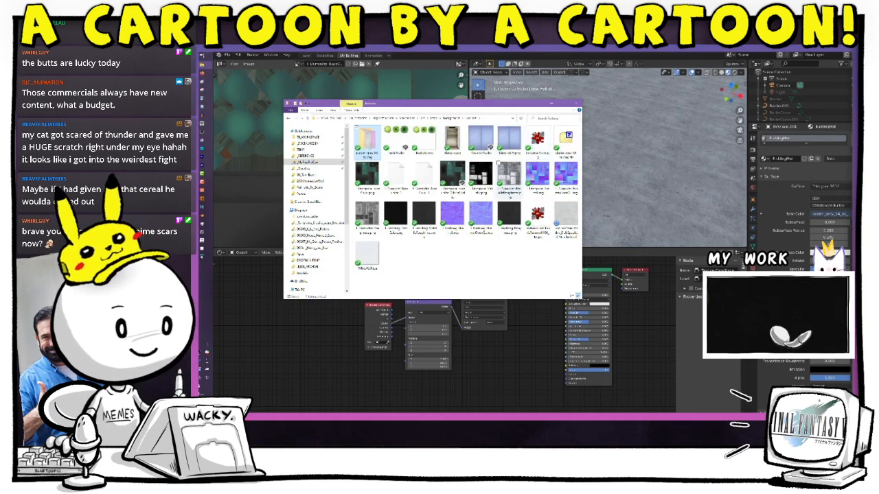
{"action": "left_click", "coordinate": [565, 218]}
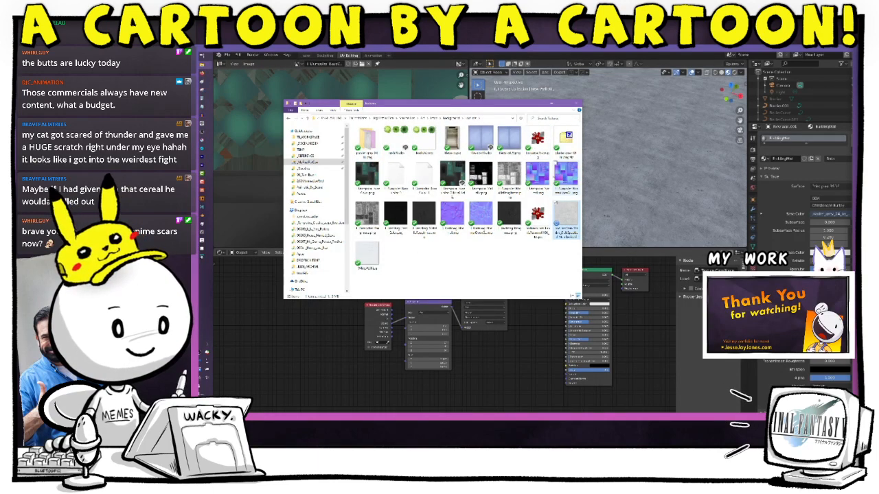
{"action": "left_click_drag", "start_coordinate": [446, 103], "coordinate": [315, 83]}
{"action": "left_click_drag", "start_coordinate": [482, 305], "coordinate": [532, 342]}
{"action": "left_click", "coordinate": [531, 359]}
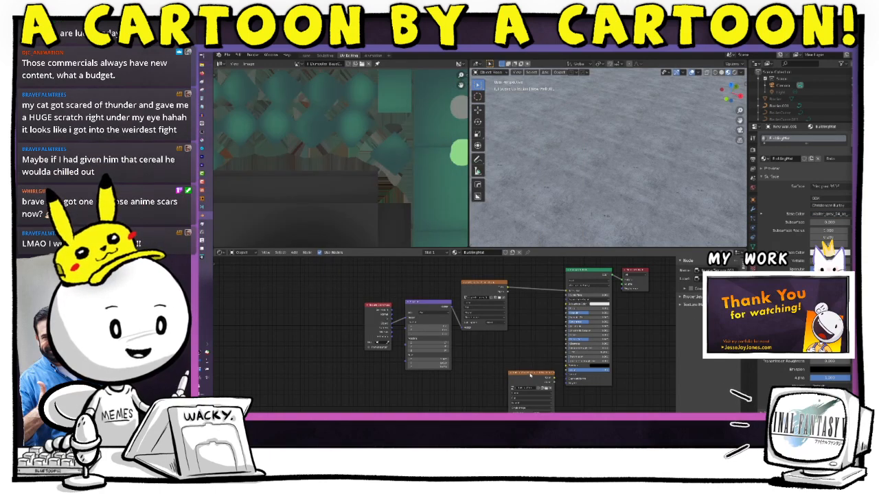
Replace the grey plaster texture node with the marble image texture, linking it between Mapping and the shader's Base Color.
{"action": "left_click_drag", "start_coordinate": [533, 374], "coordinate": [536, 281]}
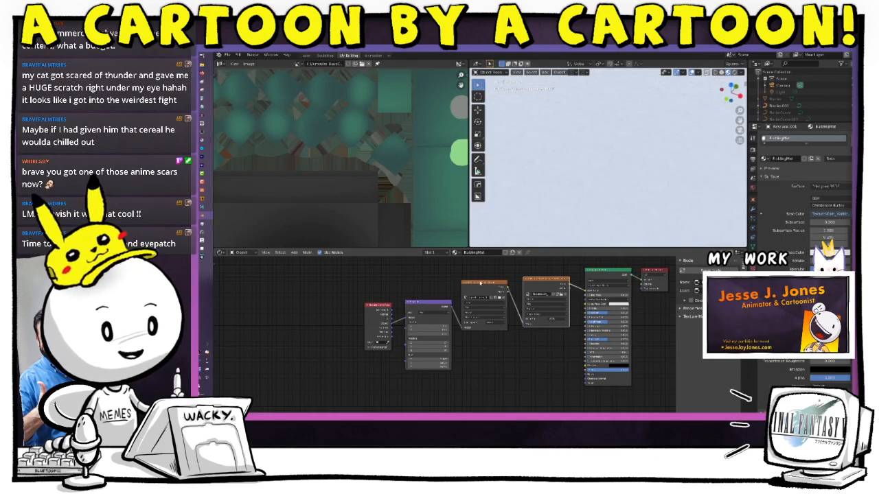
{"action": "mouse_move", "coordinate": [481, 284]}
{"action": "left_mouse_down"}
{"action": "mouse_move", "coordinate": [508, 377]}
{"action": "mouse_move", "coordinate": [485, 295]}
{"action": "mouse_move", "coordinate": [489, 308]}
{"action": "left_mouse_up"}
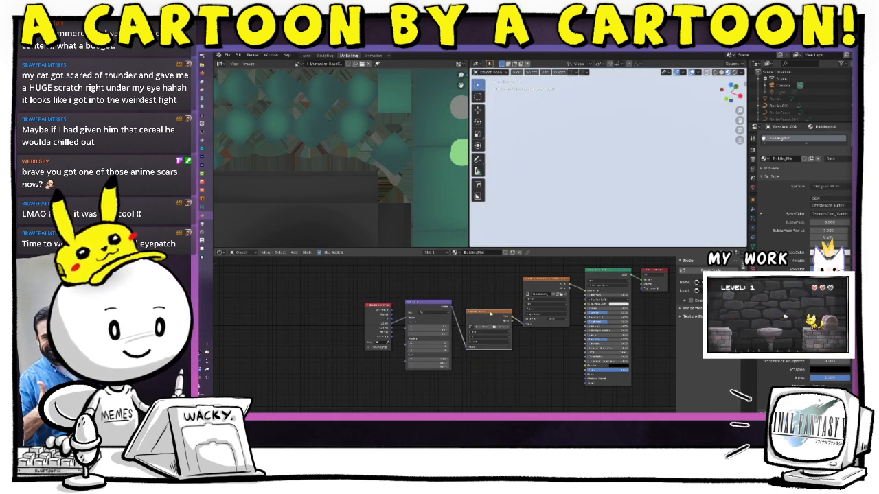
{"action": "key", "text": "x"}
{"action": "left_click_drag", "start_coordinate": [451, 308], "coordinate": [523, 328]}
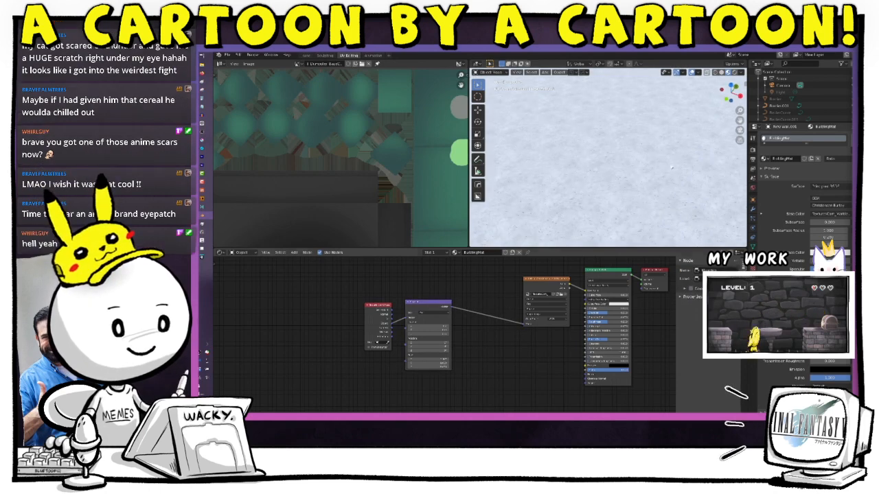
Rotate the marble texture about Z in the Mapping node while viewing the building's entrance walls.
{"action": "scroll", "coordinate": [635, 212], "scroll_direction": "down", "scroll_amount": 5}
{"action": "middle_click_drag", "start_coordinate": [635, 212], "coordinate": [671, 164]}
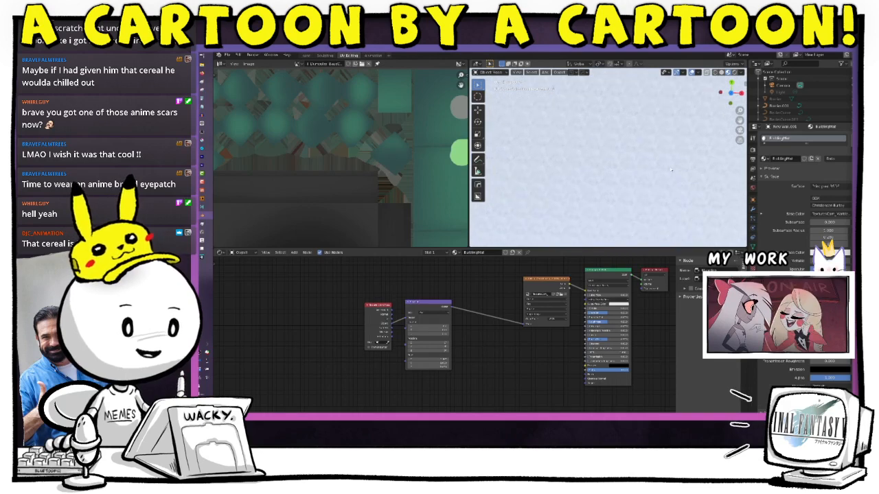
{"action": "middle_click_drag", "start_coordinate": [634, 243], "coordinate": [656, 180]}
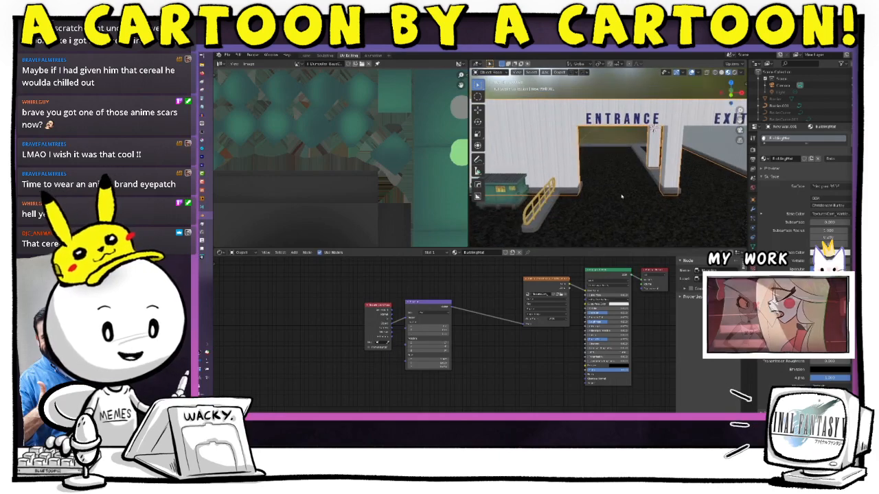
{"action": "scroll", "coordinate": [484, 336], "scroll_direction": "up", "scroll_amount": 3}
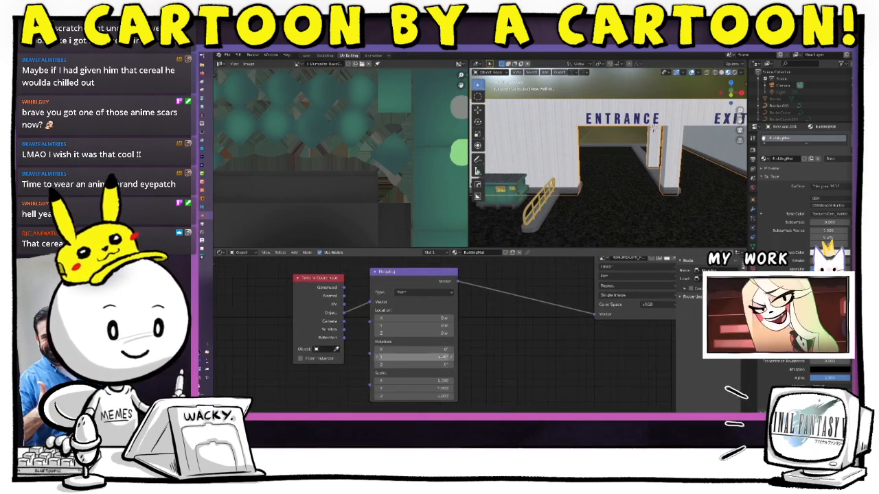
{"action": "left_click_drag", "start_coordinate": [446, 364], "coordinate": [457, 363]}
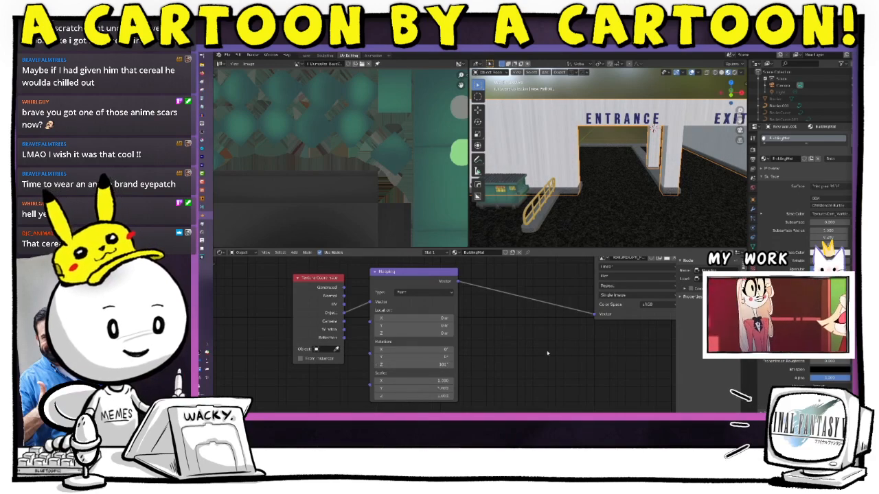
Undo the Mapping node's Z rotation, then try rotating the marble texture about Y and undo that as well.
{"action": "key", "text": "ctrl+z"}
{"action": "left_click_drag", "start_coordinate": [443, 357], "coordinate": [577, 345]}
{"action": "key", "text": "ctrl+z"}
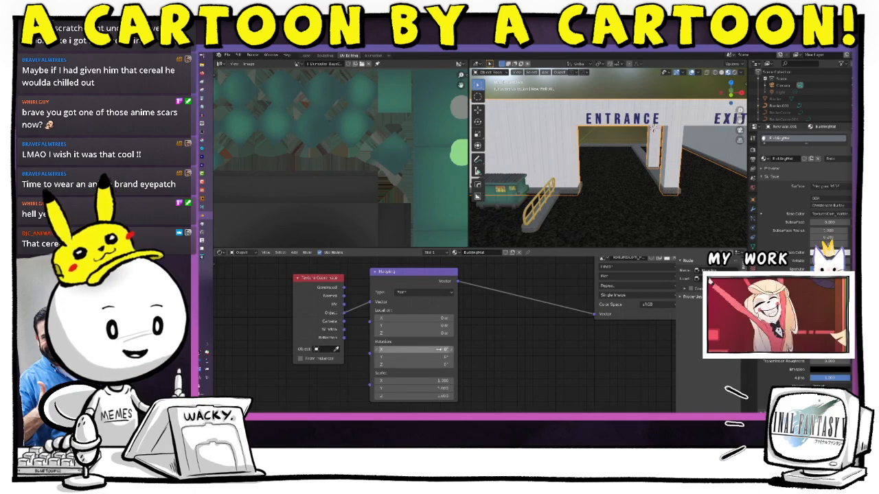
Set the marble texture's X rotation in the Mapping node to 90°.
{"action": "left_click_drag", "start_coordinate": [439, 349], "coordinate": [548, 343]}
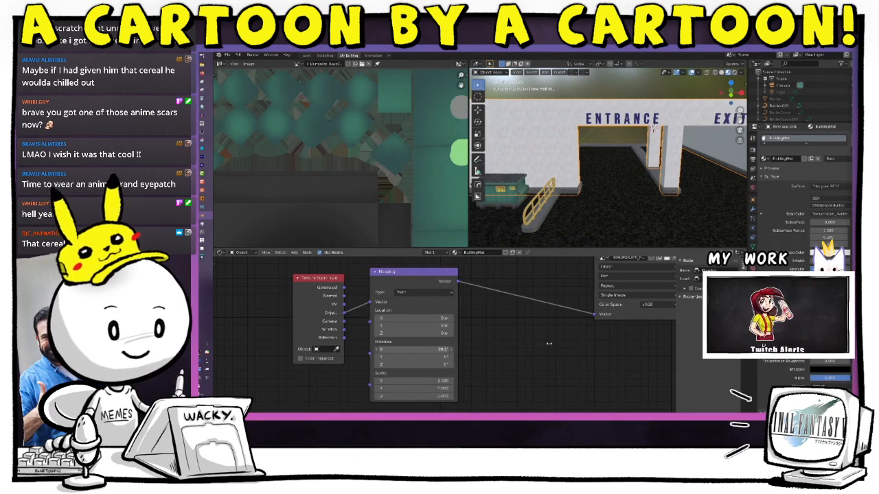
{"action": "left_click", "coordinate": [444, 349]}
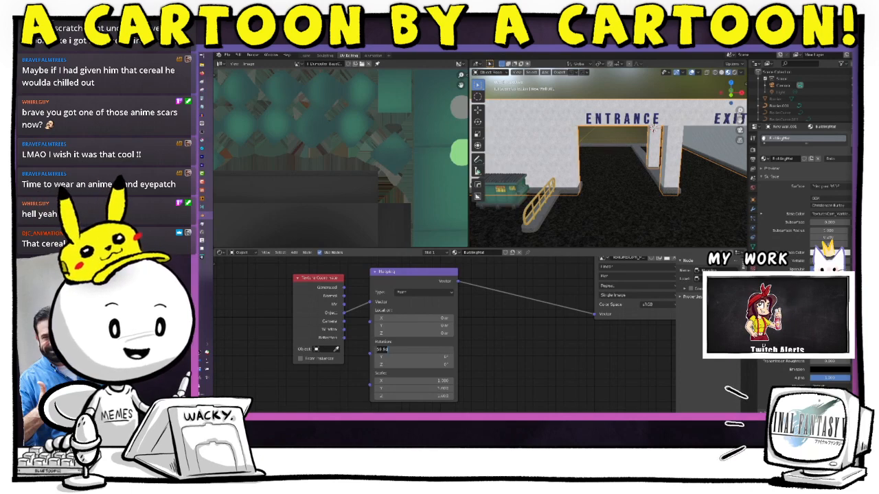
{"action": "type", "text": "90"}
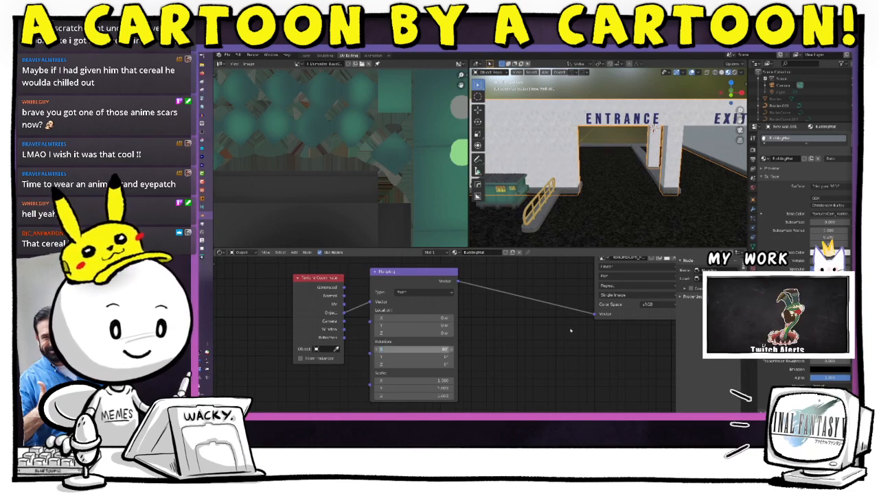
{"action": "key", "text": "Return"}
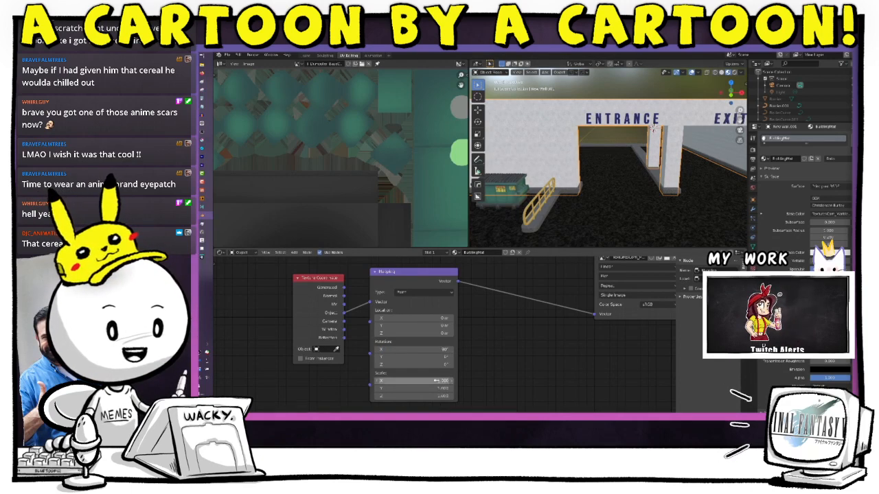
Try a different X scale for the marble texture in the Mapping node and undo the change.
{"action": "left_click_drag", "start_coordinate": [447, 379], "coordinate": [473, 378]}
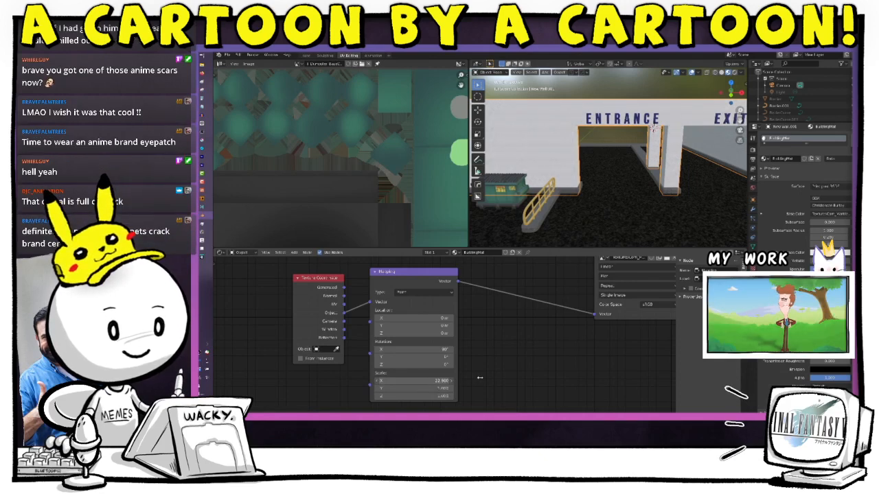
{"action": "key", "text": "ctrl+z"}
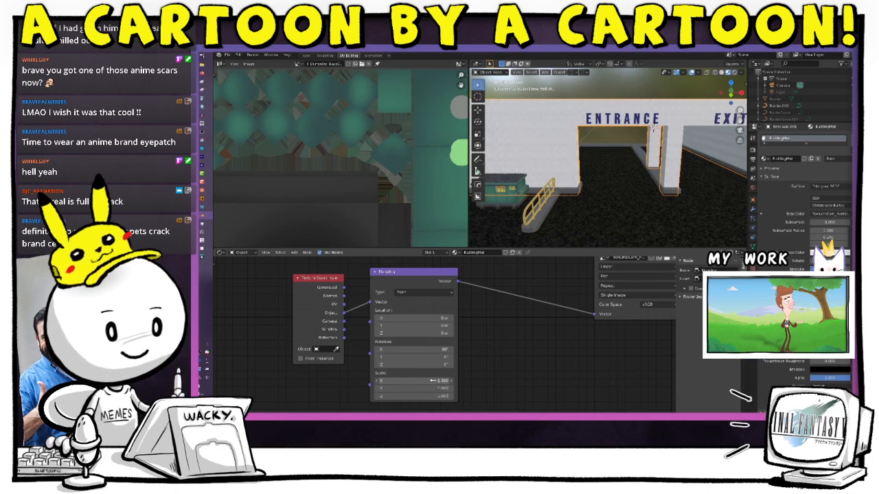
{"action": "left_click_drag", "start_coordinate": [431, 380], "coordinate": [438, 382]}
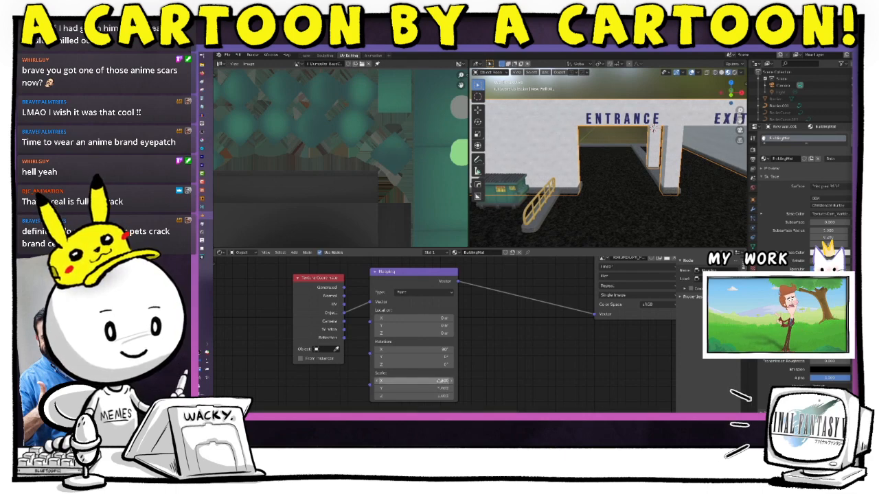
{"action": "key", "text": "ctrl+z"}
Set the Mapping node's X, Y and Z scale to 0.5 for the marble texture.
{"action": "left_click", "coordinate": [442, 381]}
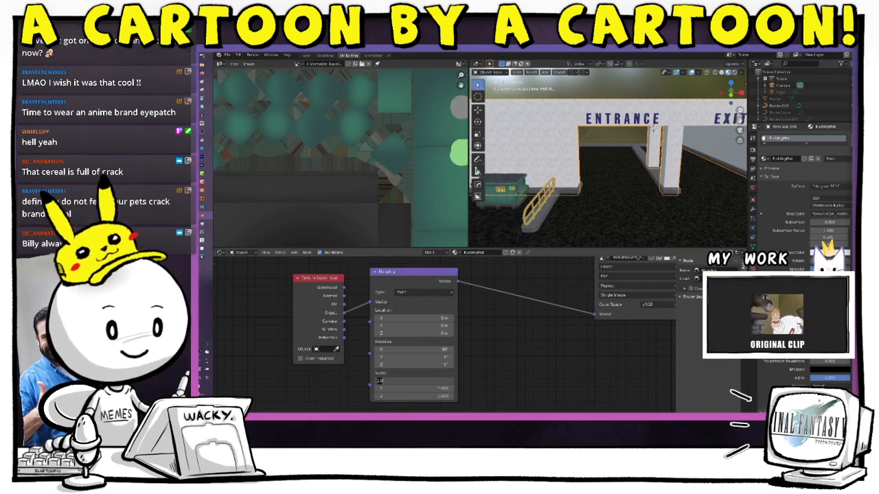
{"action": "key", "text": "Return"}
{"action": "left_click", "coordinate": [442, 388]}
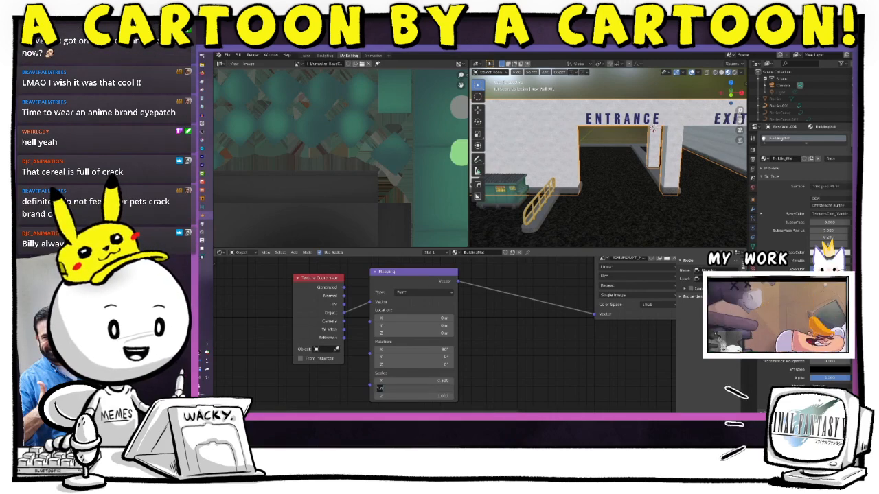
{"action": "type", "text": ".5"}
{"action": "key", "text": "Tab"}
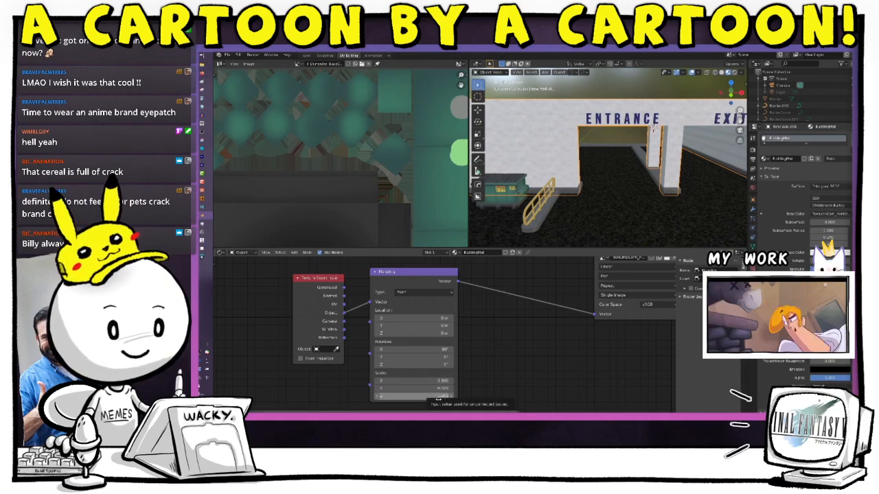
{"action": "type", "text": ".5"}
{"action": "key", "text": "Return"}
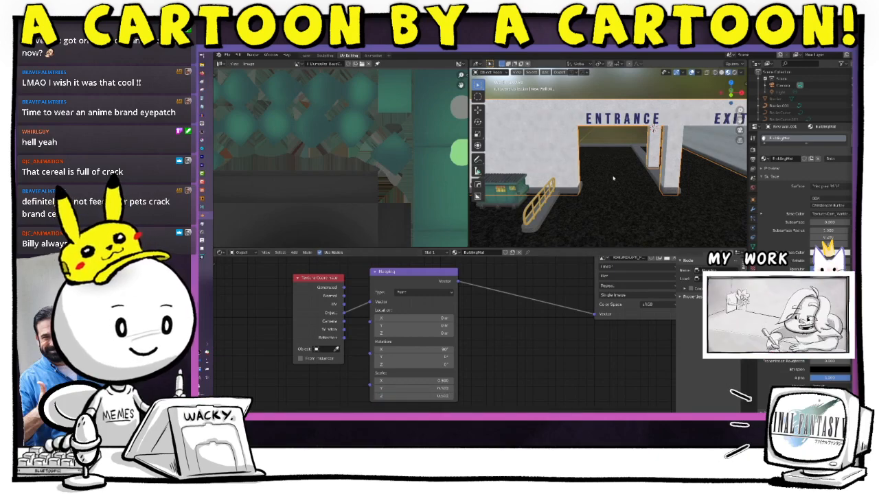
Inspect the marble wall beside the entrance up close and set the Mapping node's X, Y and Z scale to 0.25.
{"action": "middle_click_drag", "start_coordinate": [610, 194], "coordinate": [659, 170]}
{"action": "scroll", "coordinate": [658, 170], "scroll_direction": "up", "scroll_amount": 5}
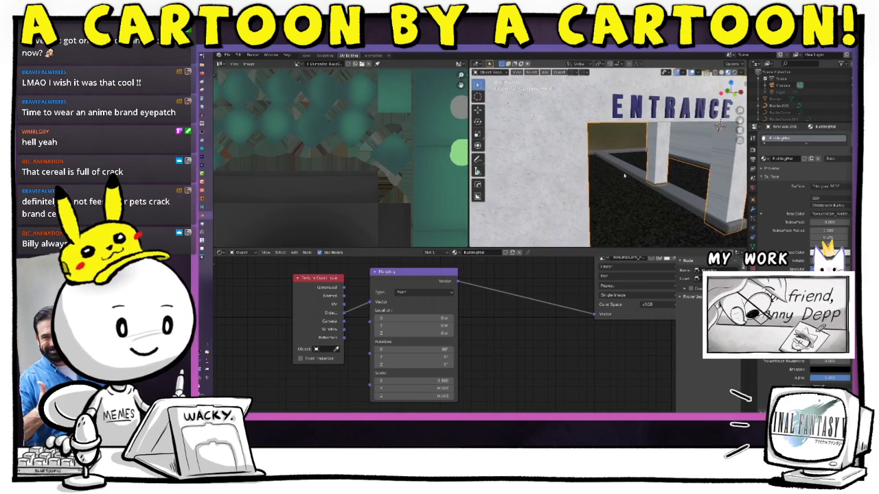
{"action": "middle_click_drag", "start_coordinate": [624, 176], "coordinate": [676, 208]}
{"action": "left_click", "coordinate": [414, 381]}
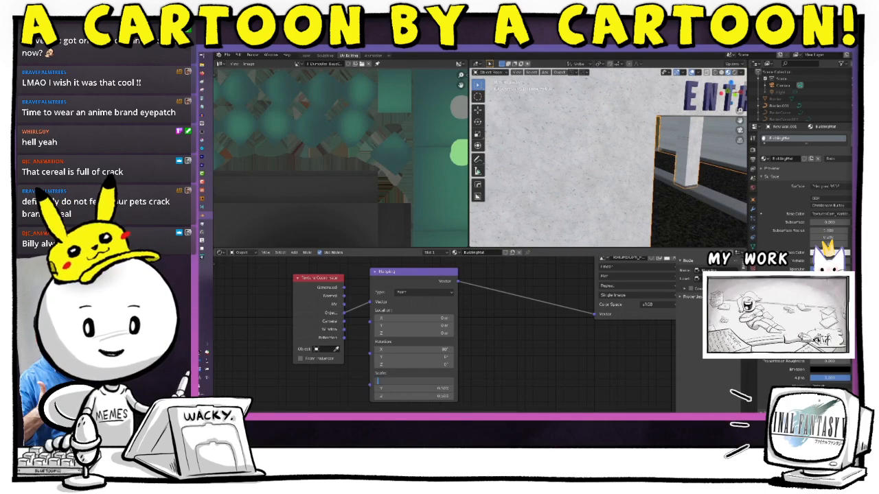
{"action": "type", "text": ".25"}
{"action": "key", "text": "Return"}
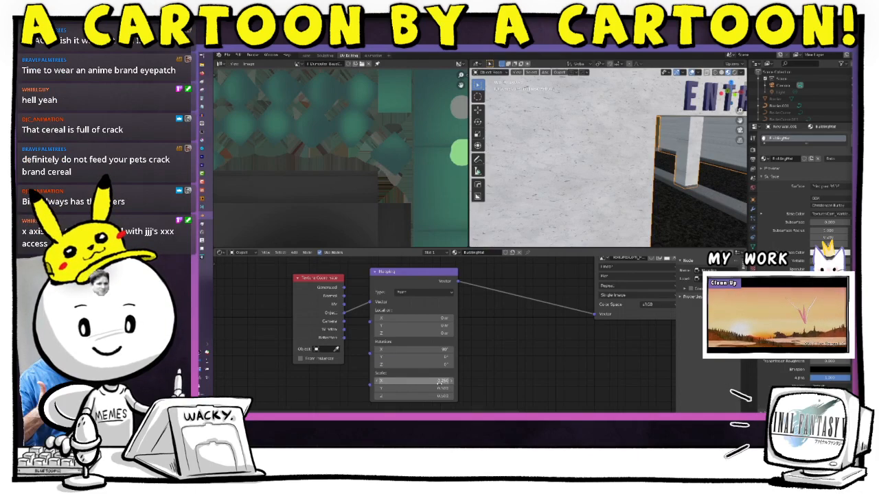
{"action": "left_click", "coordinate": [412, 389]}
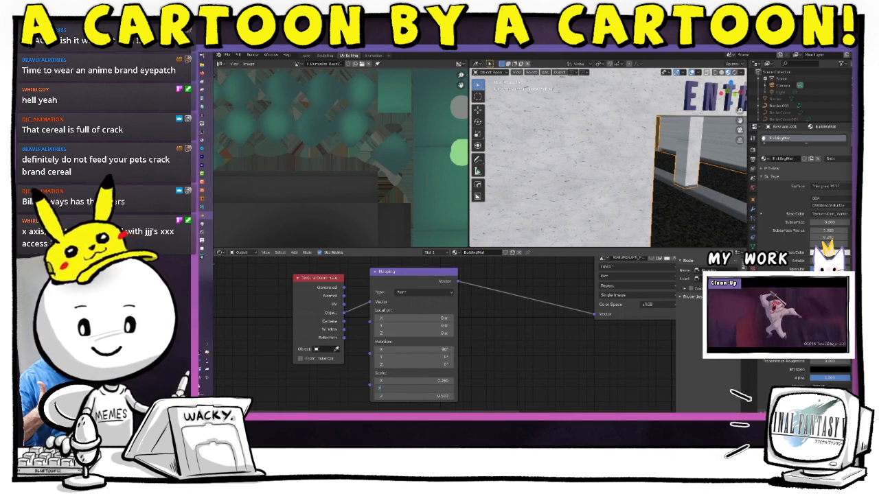
{"action": "key", "text": "Return"}
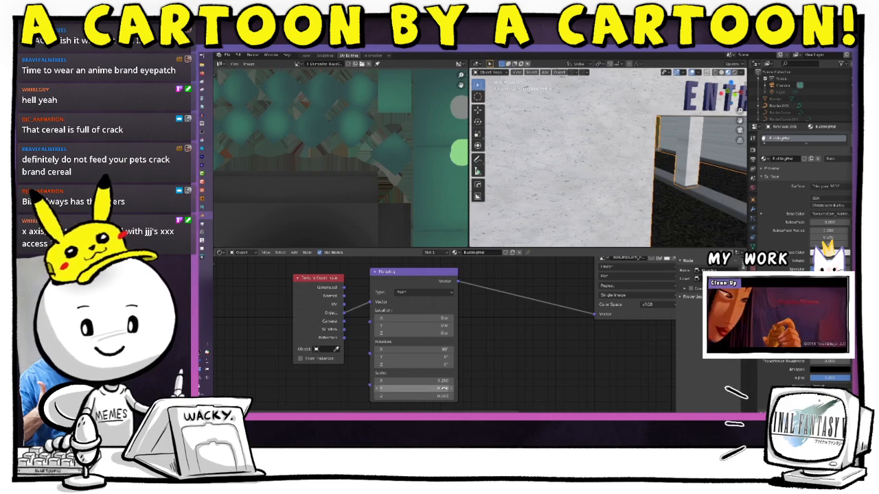
{"action": "left_click", "coordinate": [439, 396]}
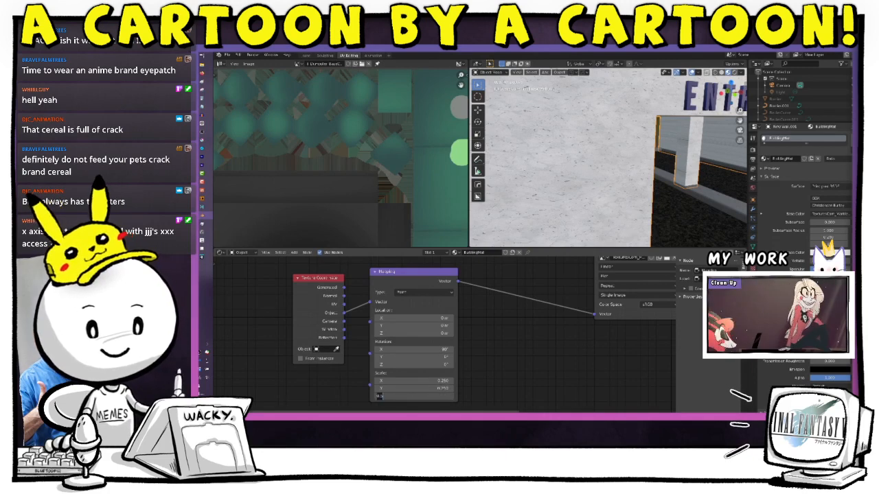
{"action": "type", "text": ".25"}
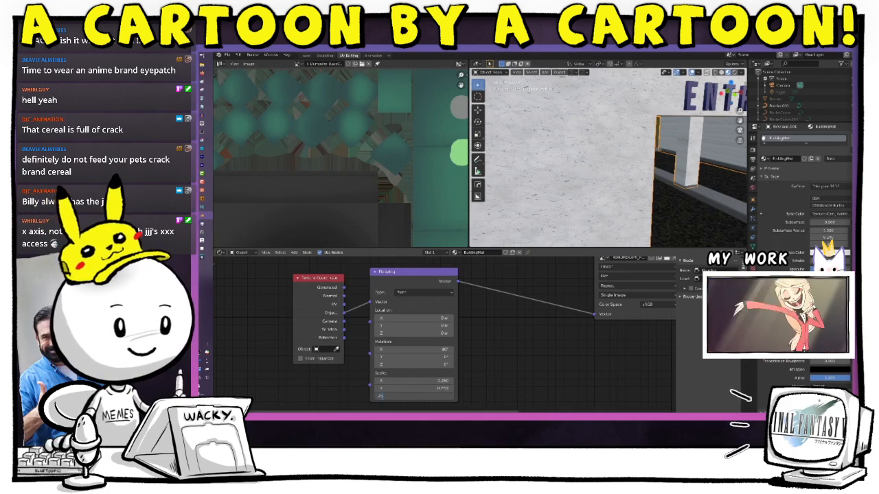
{"action": "key", "text": "Return"}
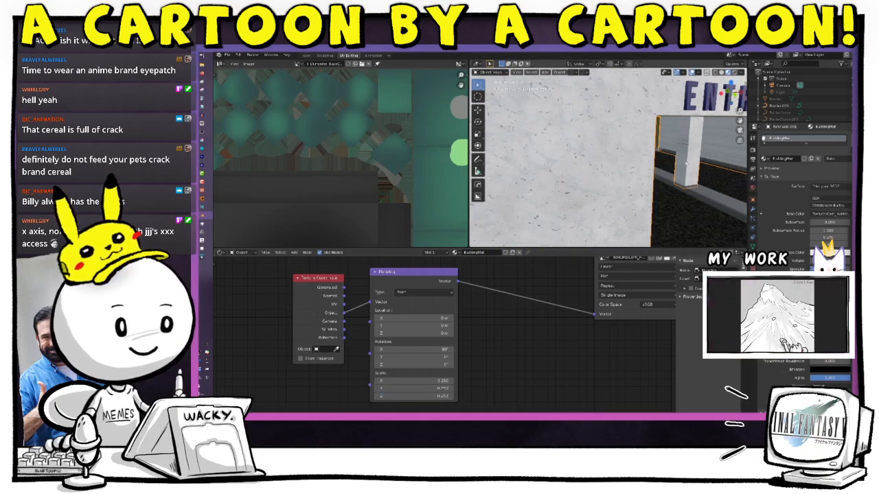
Enlarge the marble pattern on the entrance walls by setting the Mapping node's X, Y and Z scale to 0.1.
{"action": "scroll", "coordinate": [664, 208], "scroll_direction": "down", "scroll_amount": 5}
{"action": "scroll", "coordinate": [668, 204], "scroll_direction": "up", "scroll_amount": 6}
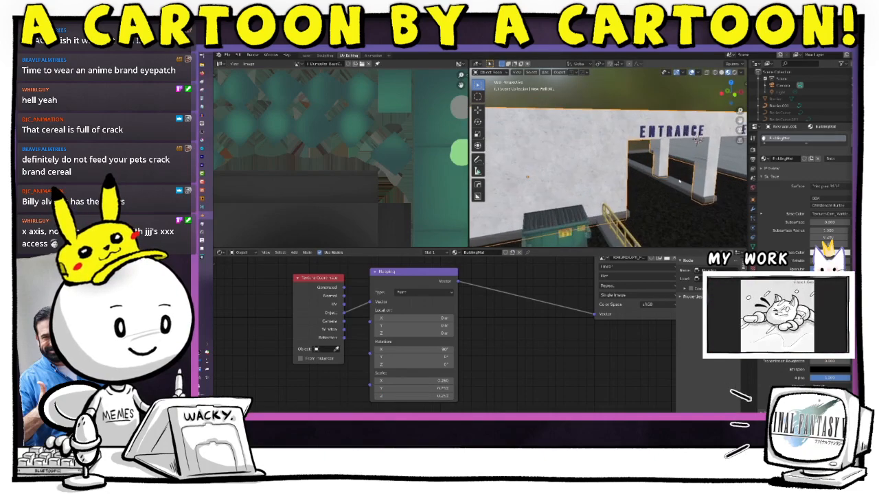
{"action": "double_click", "coordinate": [412, 380]}
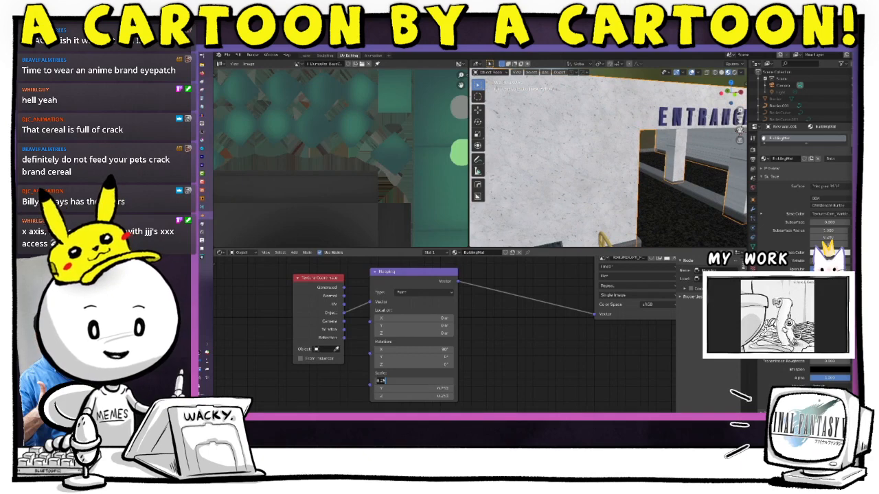
{"action": "type", "text": "1"}
{"action": "key", "text": "Return"}
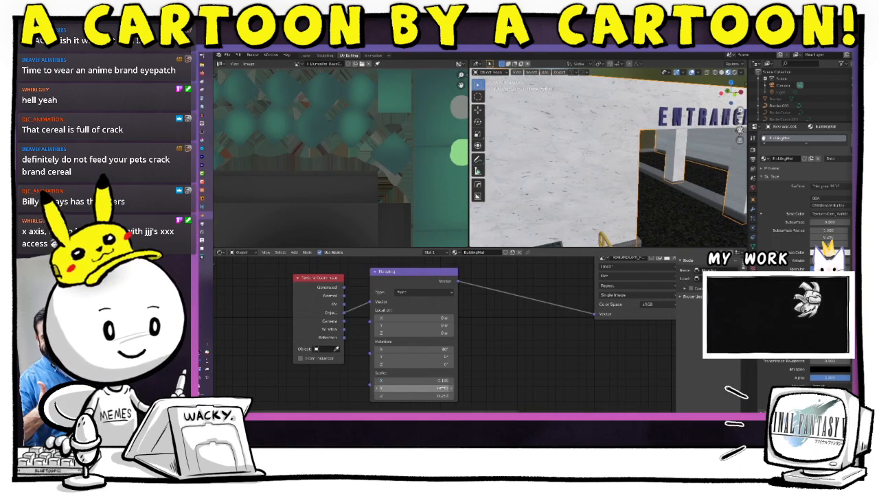
{"action": "left_click", "coordinate": [441, 389]}
{"action": "type", "text": ".1"}
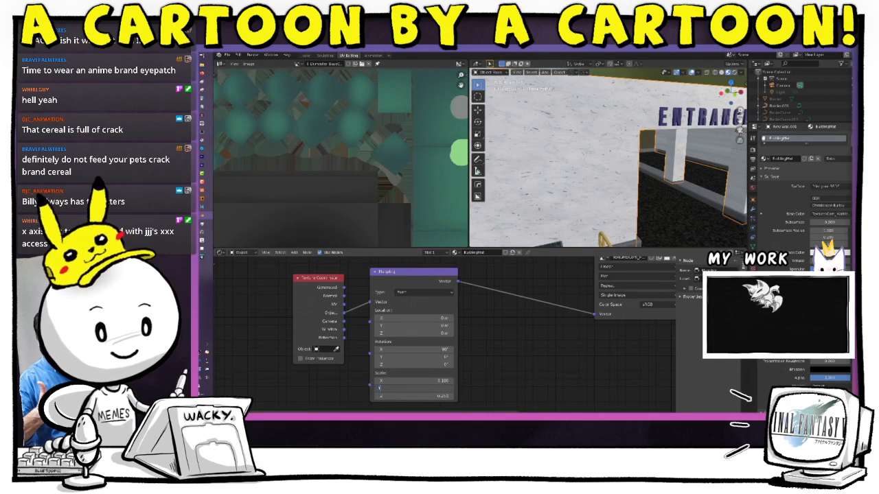
{"action": "key", "text": "Tab"}
{"action": "type", "text": "0.25"}
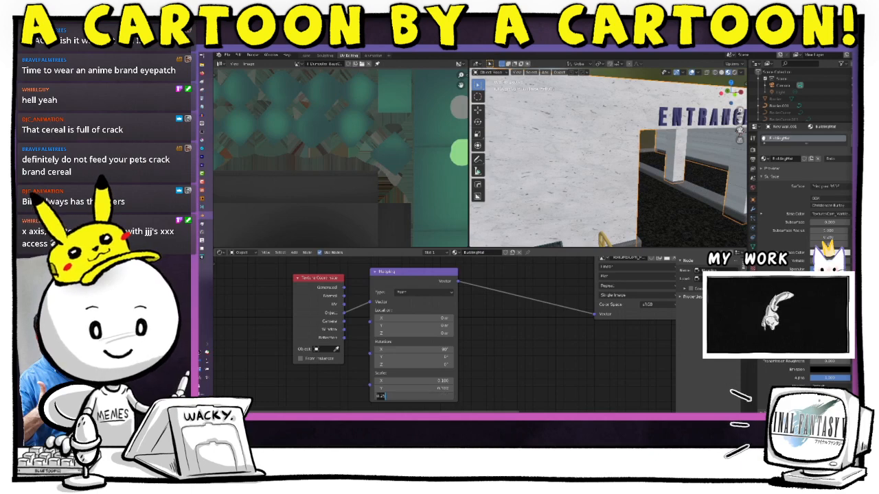
{"action": "key", "text": "BackSpace"}
{"action": "key", "text": "BackSpace"}
{"action": "key", "text": "BackSpace"}
{"action": "key", "text": "BackSpace"}
{"action": "type", "text": "0.1"}
{"action": "key", "text": "Return"}
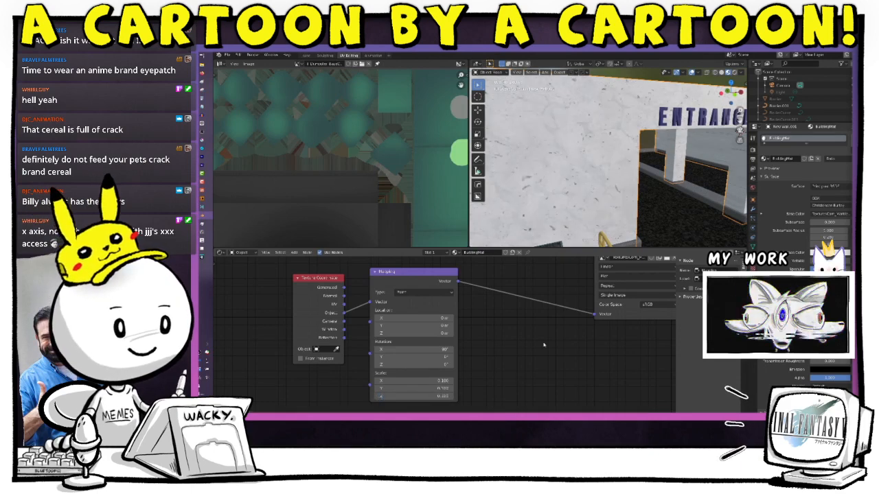
Add a Hue Saturation Value node to the BuildingMat shader and insert it between the Mapping and marble image texture nodes.
{"action": "scroll", "coordinate": [690, 176], "scroll_direction": "down", "scroll_amount": 5}
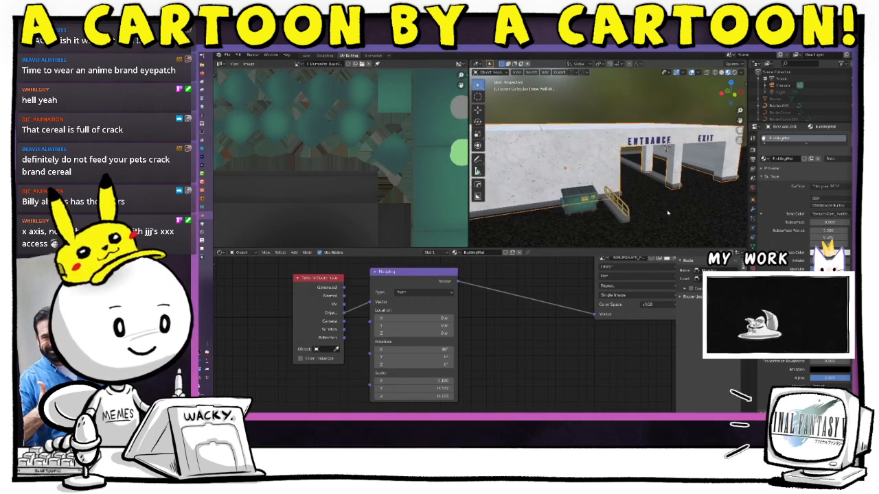
{"action": "scroll", "coordinate": [675, 195], "scroll_direction": "up", "scroll_amount": 4}
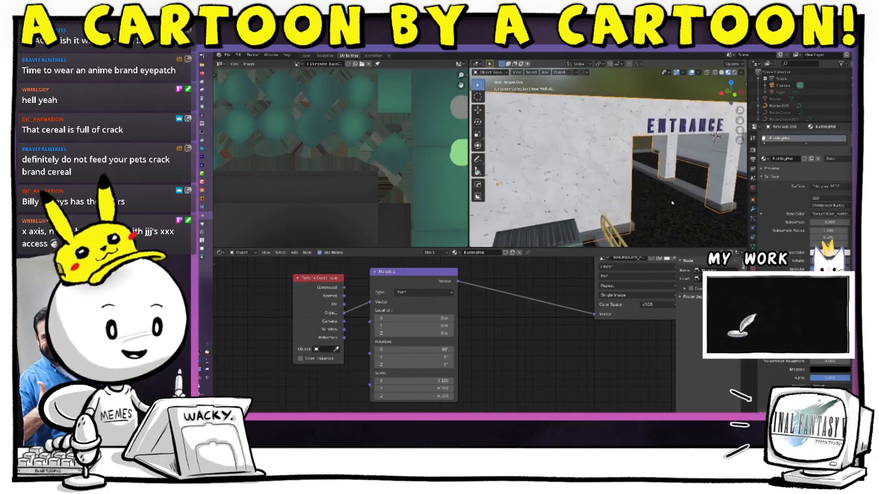
{"action": "left_click", "coordinate": [293, 253]}
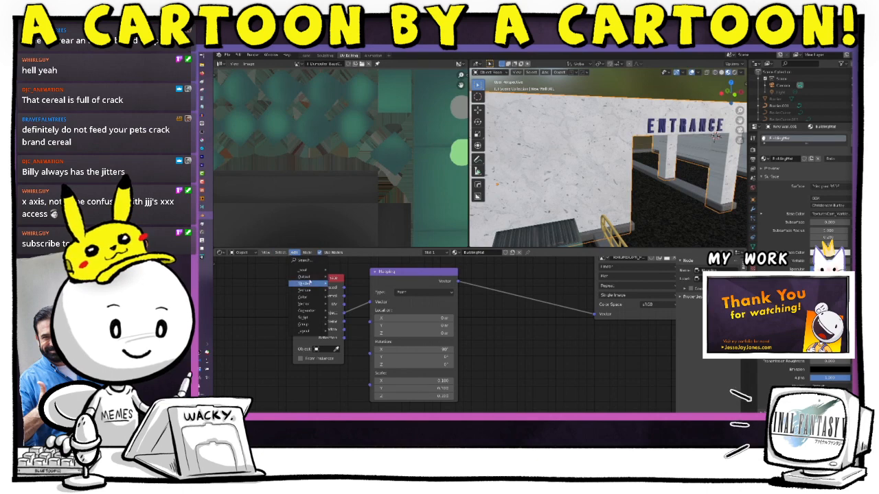
{"action": "mouse_move", "coordinate": [313, 299]}
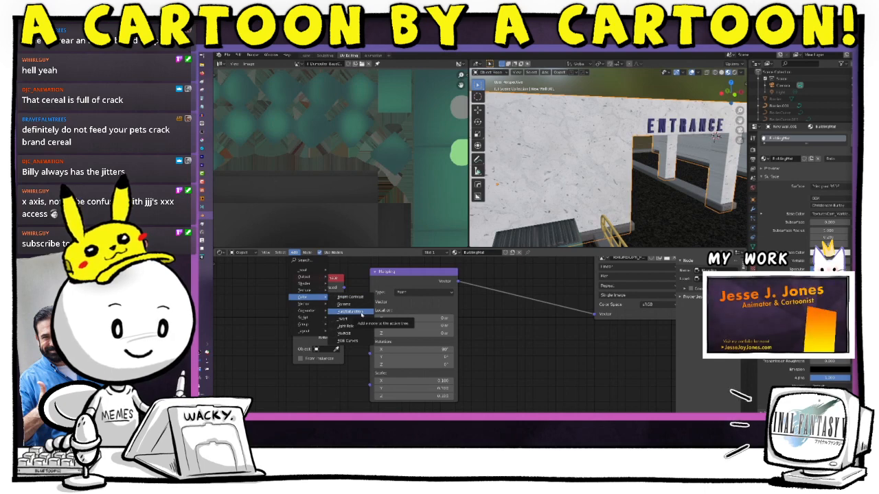
{"action": "left_click", "coordinate": [361, 313]}
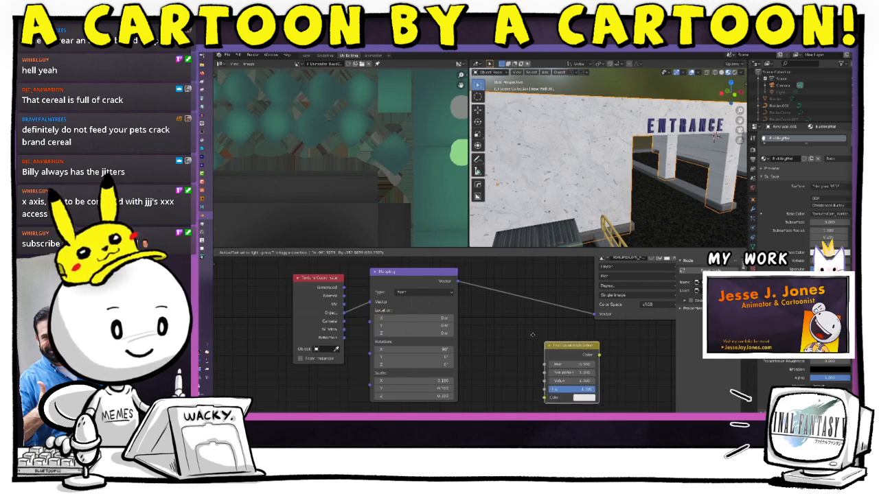
{"action": "left_click", "coordinate": [526, 277]}
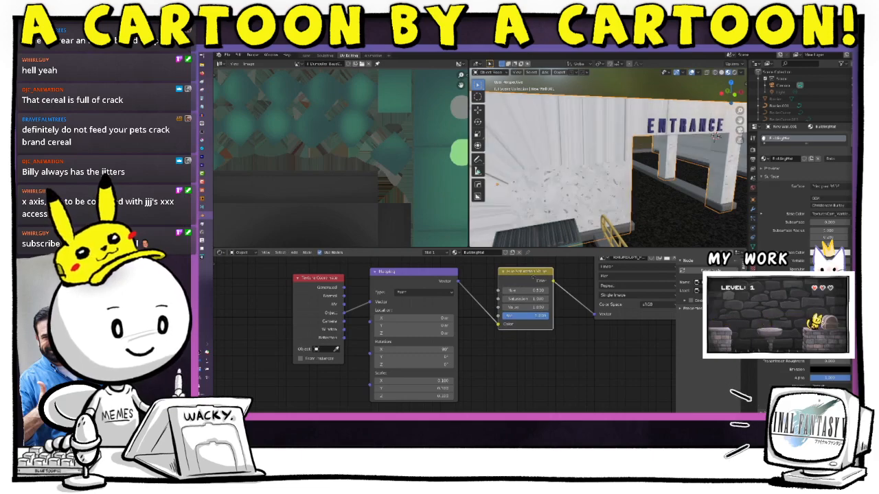
{"action": "left_click_drag", "start_coordinate": [532, 277], "coordinate": [536, 290]}
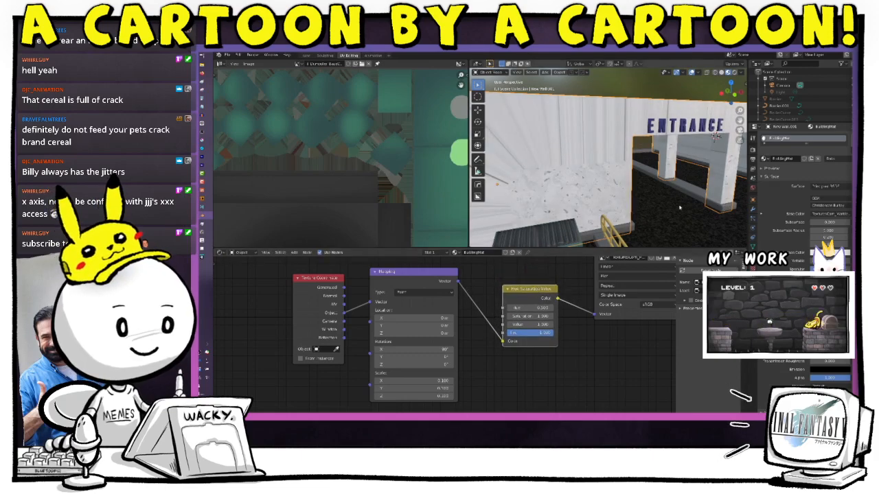
Undo the Hue Saturation Value node's insertion so Mapping links directly to the marble image texture, keeping the new node unconnected.
{"action": "middle_click_drag", "start_coordinate": [666, 221], "coordinate": [658, 203]}
{"action": "scroll", "coordinate": [632, 227], "scroll_direction": "down", "scroll_amount": 3}
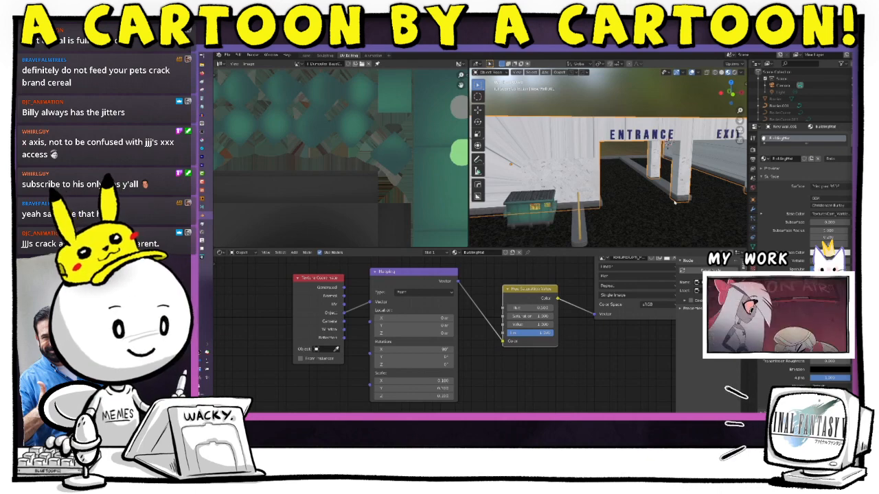
{"action": "left_click_drag", "start_coordinate": [534, 289], "coordinate": [529, 271]}
{"action": "key", "text": "ctrl+z"}
{"action": "key", "text": "ctrl+z"}
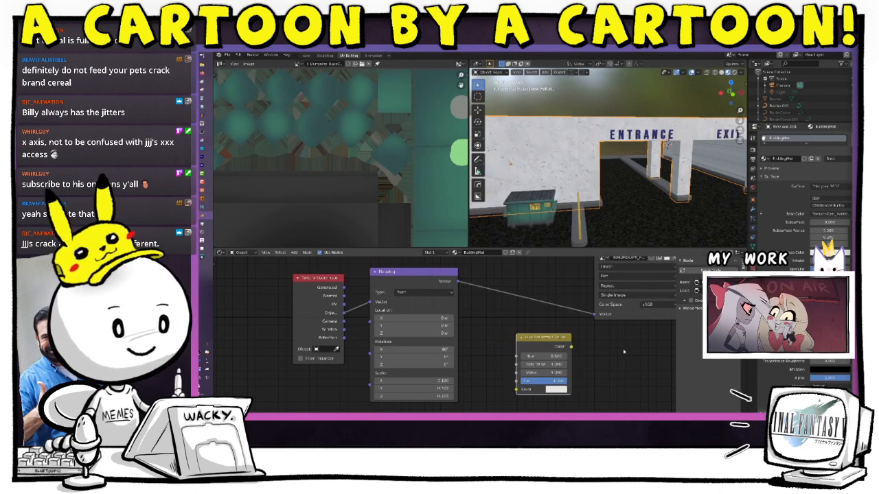
Reposition the marble image texture node beside Mapping and insert the Hue Saturation Value node between it and the Principled BSDF's Base Color.
{"action": "scroll", "coordinate": [642, 358], "scroll_direction": "down", "scroll_amount": 3}
{"action": "middle_click_drag", "start_coordinate": [620, 333], "coordinate": [590, 355]}
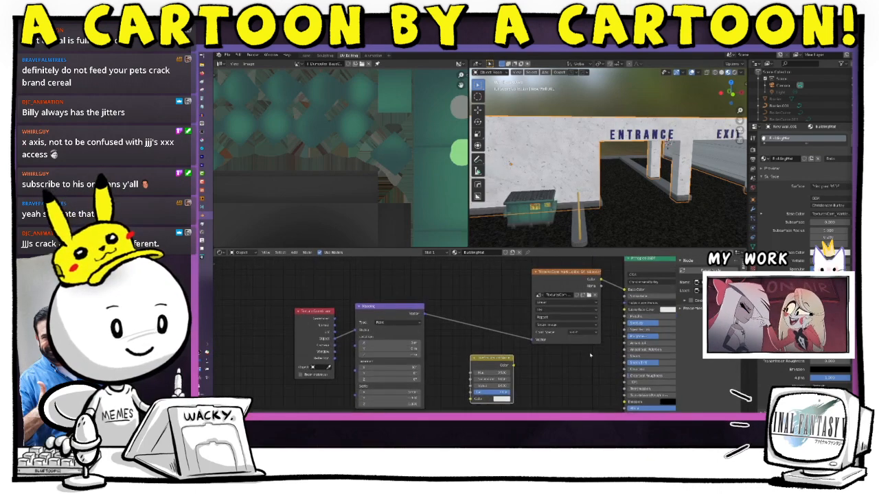
{"action": "left_click_drag", "start_coordinate": [572, 274], "coordinate": [485, 286]}
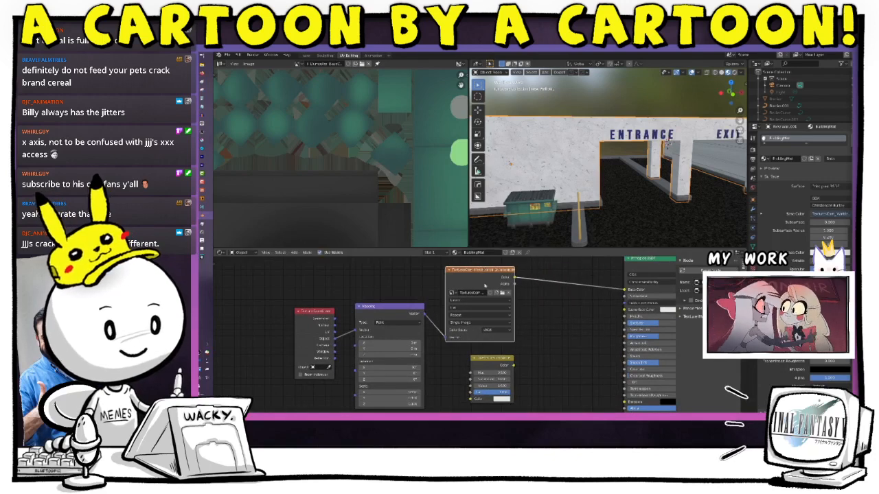
{"action": "left_click_drag", "start_coordinate": [495, 362], "coordinate": [582, 284]}
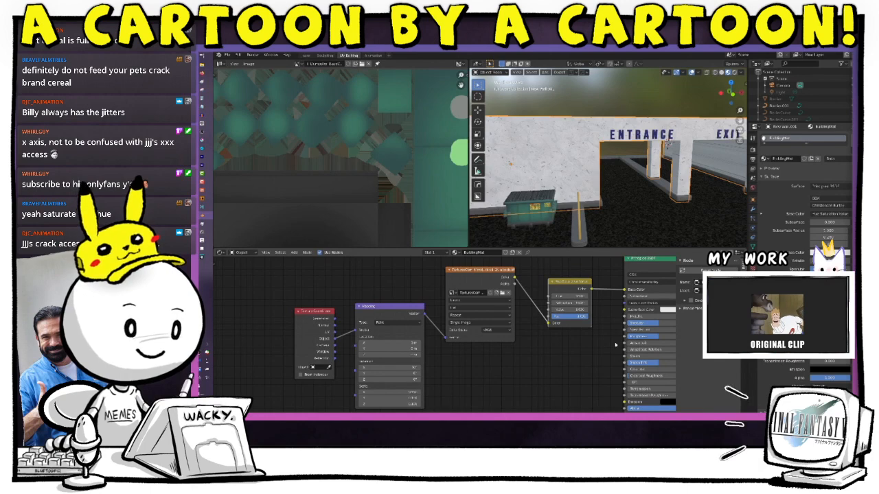
Brighten the marble walls by setting the Hue Saturation Value node's Value to 1.2.
{"action": "middle_click_drag", "start_coordinate": [623, 171], "coordinate": [635, 209]}
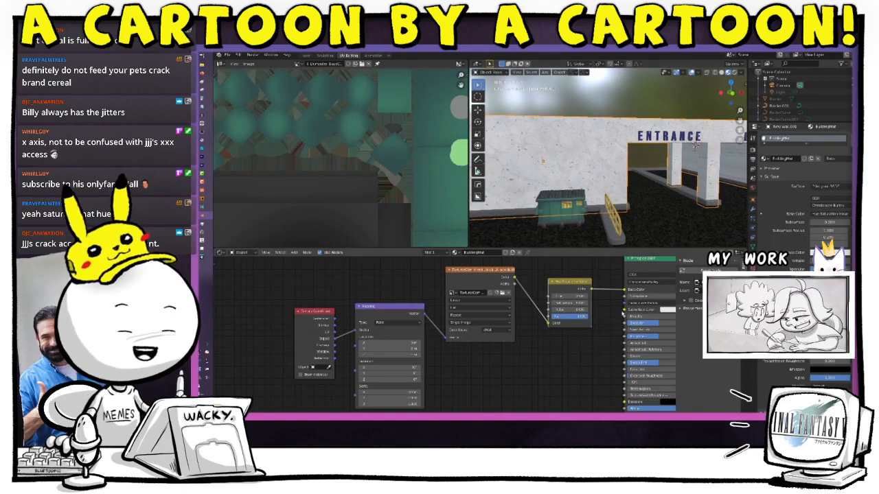
{"action": "scroll", "coordinate": [599, 311], "scroll_direction": "up", "scroll_amount": 2}
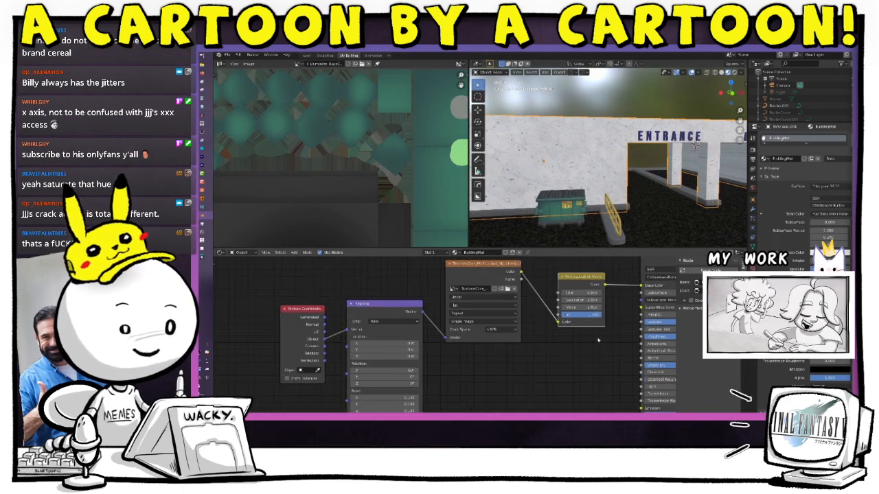
{"action": "scroll", "coordinate": [618, 326], "scroll_direction": "up", "scroll_amount": 2}
{"action": "middle_click_drag", "start_coordinate": [648, 336], "coordinate": [565, 367]}
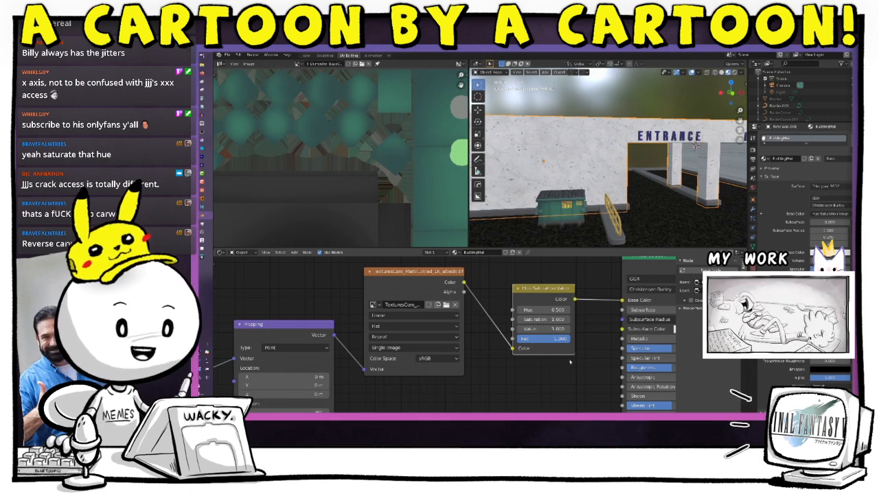
{"action": "scroll", "coordinate": [580, 357], "scroll_direction": "up", "scroll_amount": 2}
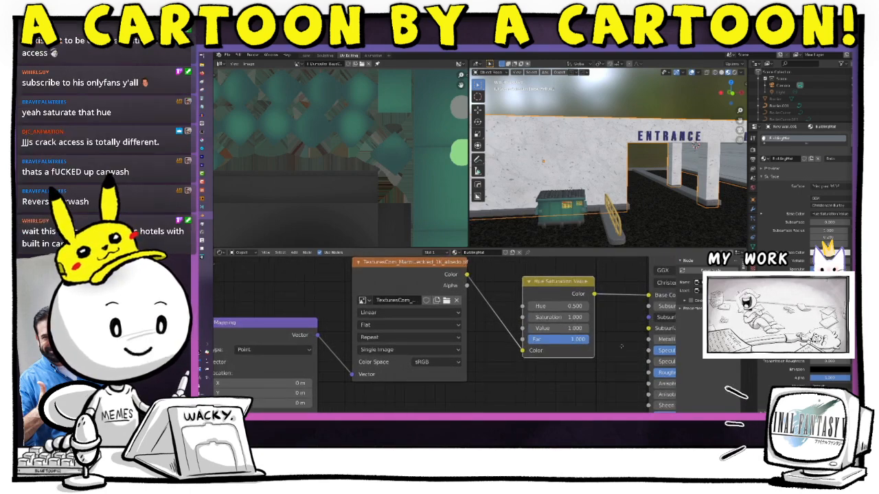
{"action": "scroll", "coordinate": [621, 346], "scroll_direction": "up", "scroll_amount": 1}
{"action": "middle_click_drag", "start_coordinate": [657, 208], "coordinate": [615, 202], "text": "shift"}
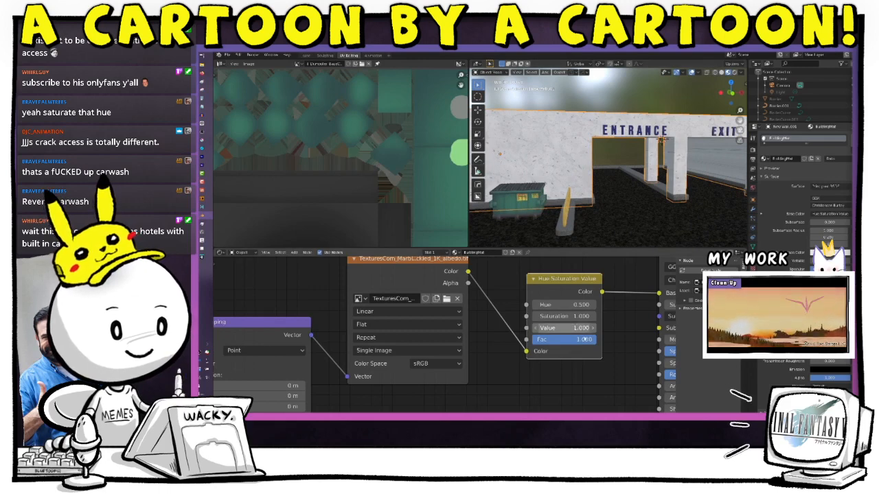
{"action": "left_click_drag", "start_coordinate": [578, 328], "coordinate": [584, 328]}
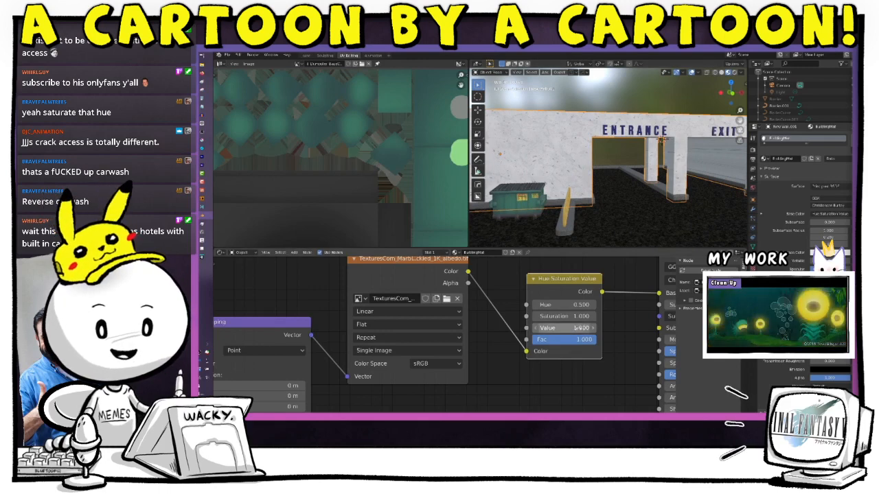
{"action": "left_click", "coordinate": [579, 327]}
{"action": "type", "text": "1"}
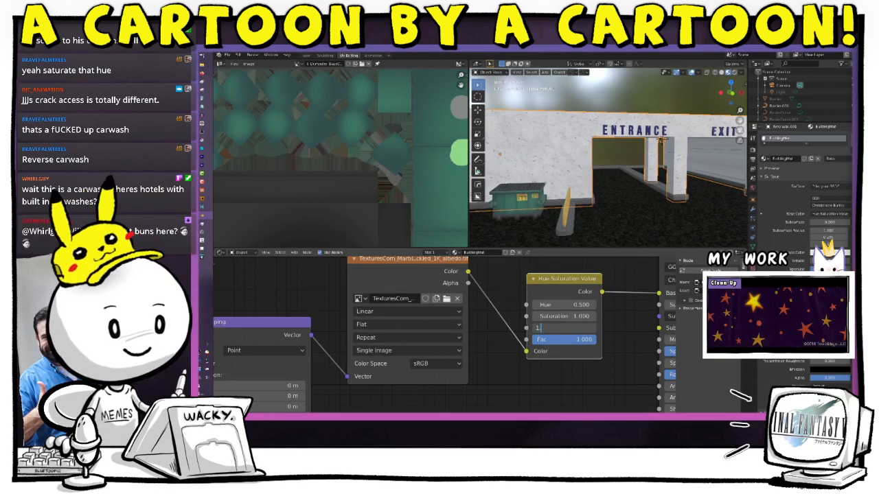
{"action": "type", "text": ".2"}
{"action": "key", "text": "Return"}
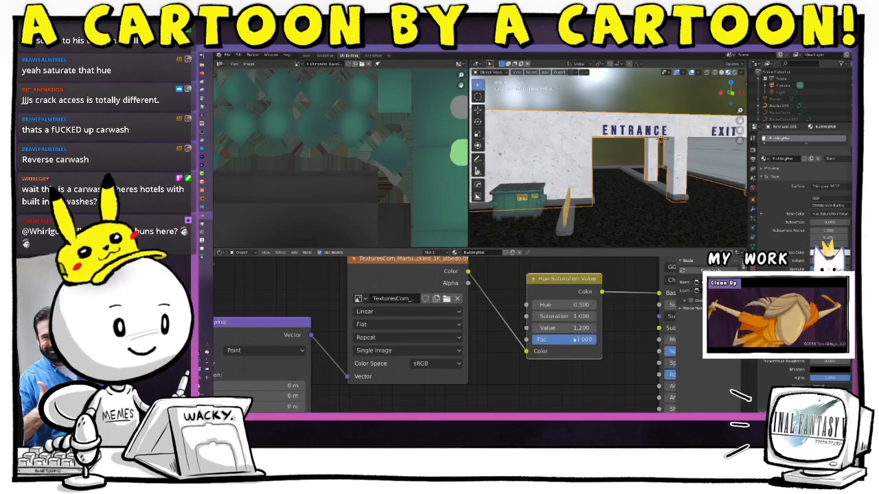
Delete the Hue Saturation Value node and insert a Bright/Contrast node between the marble image texture and the Principled BSDF's Base Color.
{"action": "middle_click_drag", "start_coordinate": [616, 203], "coordinate": [687, 217]}
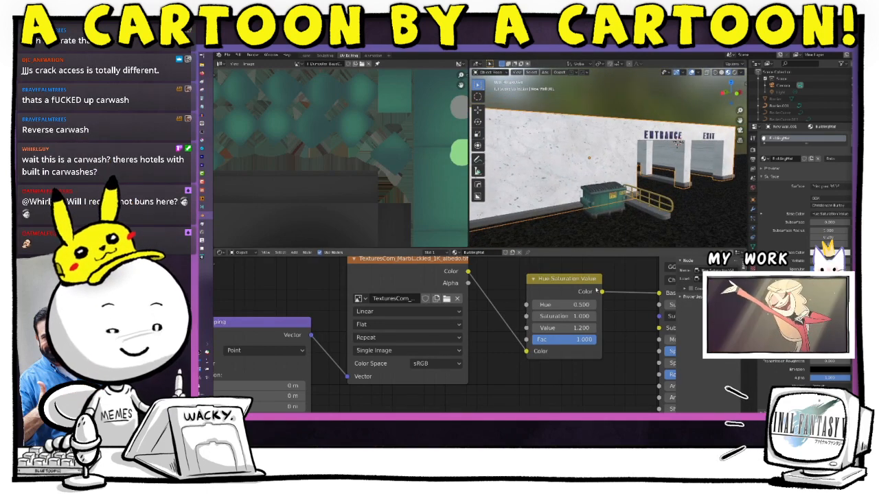
{"action": "key", "text": "x"}
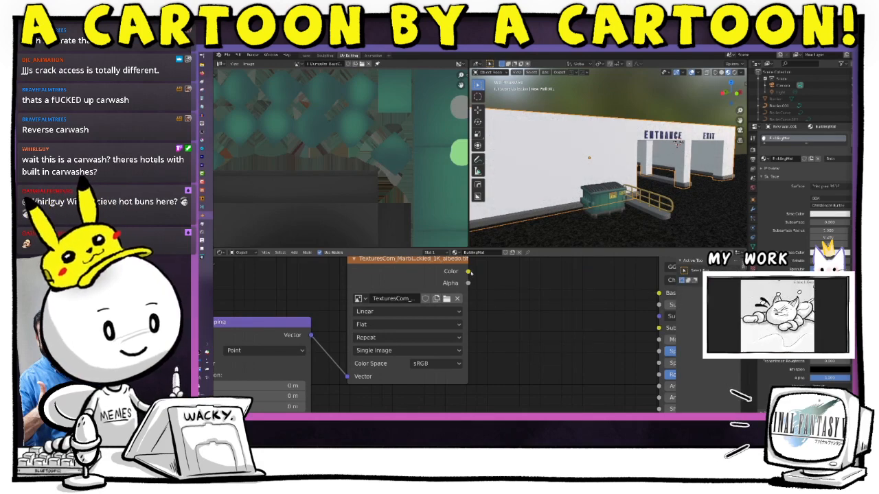
{"action": "left_click_drag", "start_coordinate": [468, 272], "coordinate": [659, 293]}
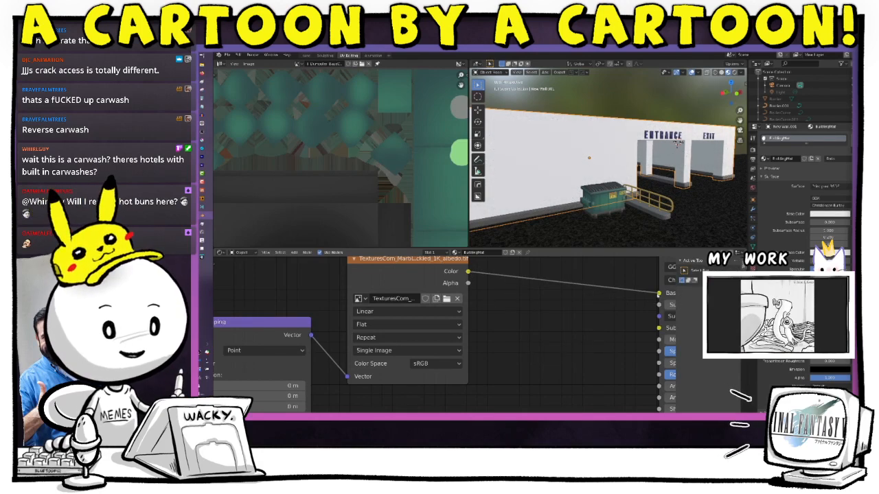
{"action": "left_click", "coordinate": [294, 252]}
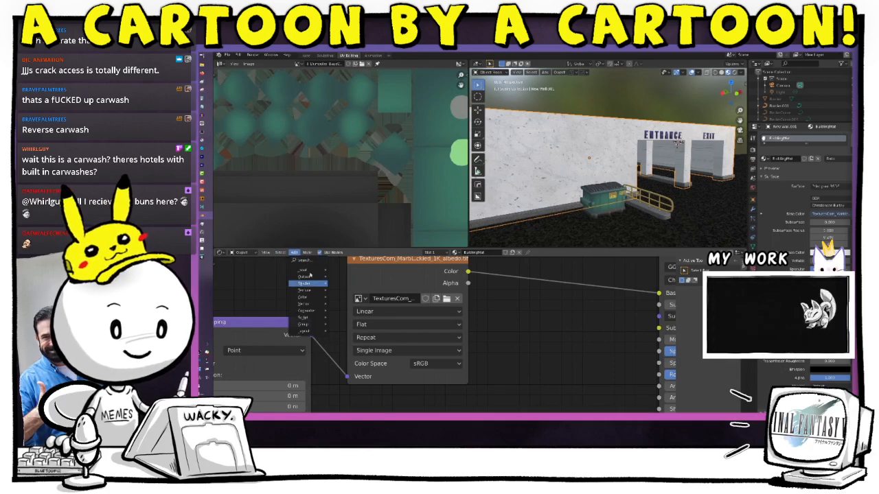
{"action": "mouse_move", "coordinate": [315, 299]}
{"action": "left_click", "coordinate": [352, 298]}
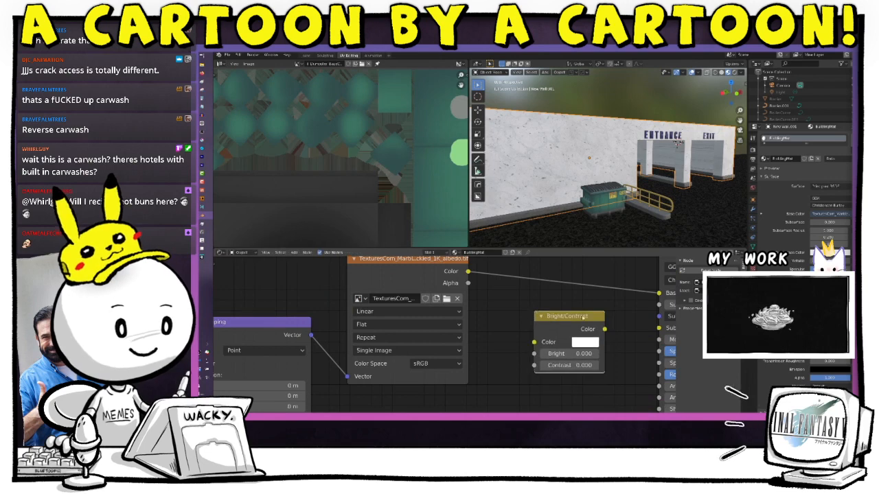
{"action": "left_click", "coordinate": [577, 272]}
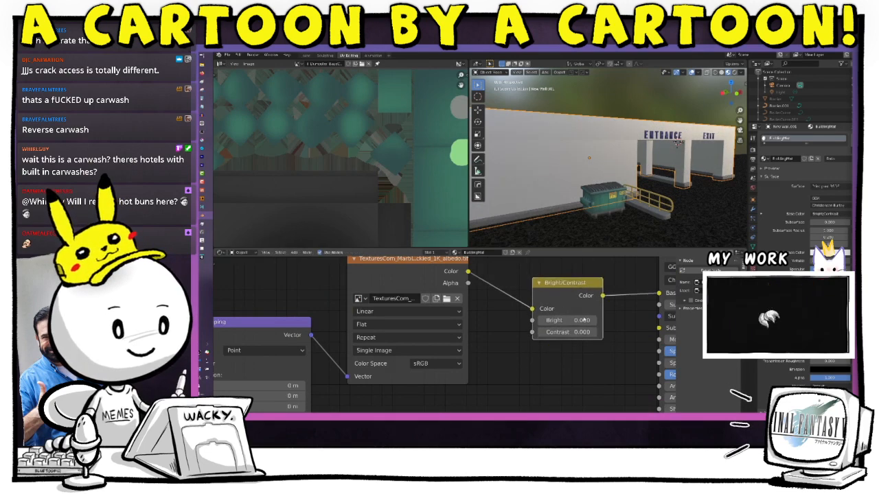
Try Bright values of 1 and 0.2 on the Bright/Contrast node.
{"action": "left_click", "coordinate": [580, 320]}
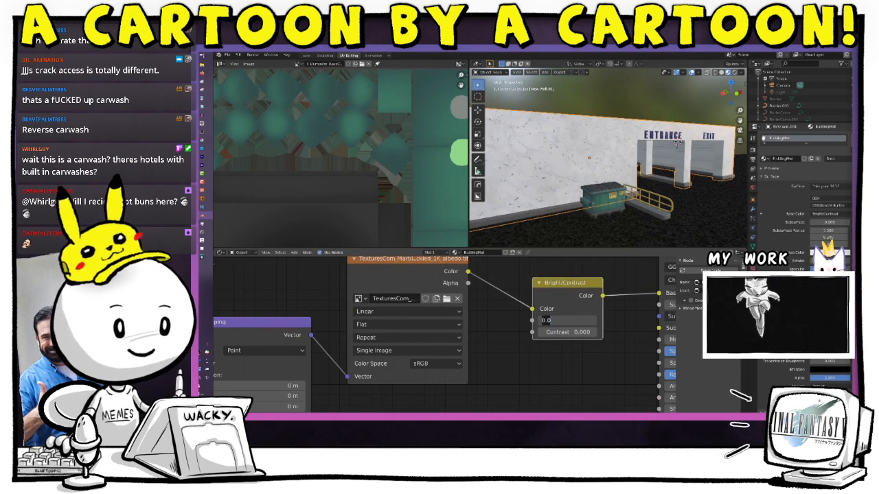
{"action": "type", "text": "1"}
{"action": "key", "text": "Return"}
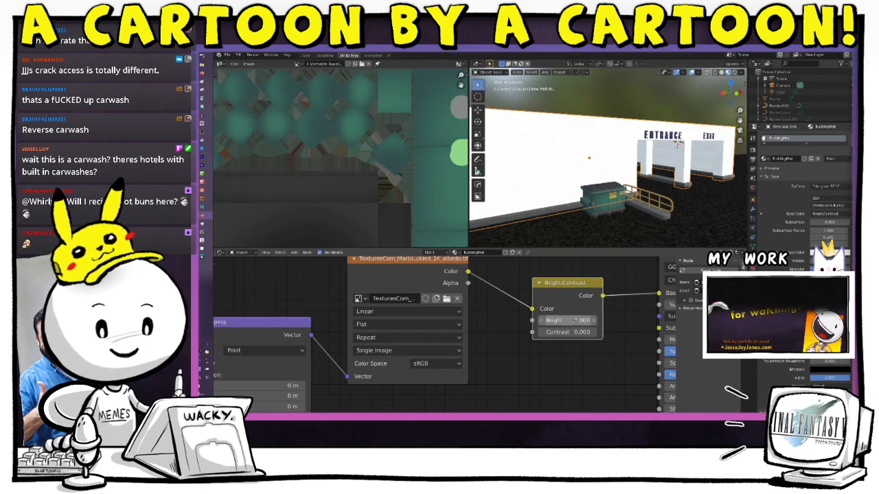
{"action": "left_click", "coordinate": [579, 321]}
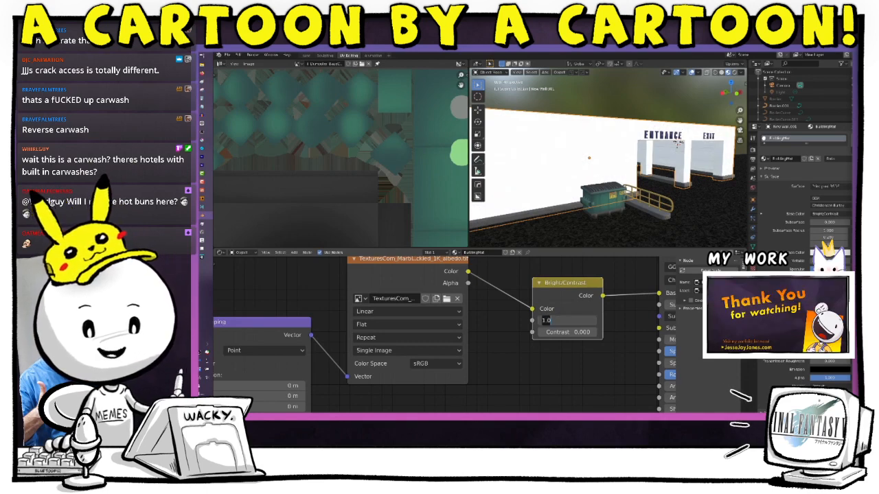
{"action": "type", "text": "0.2"}
{"action": "key", "text": "Return"}
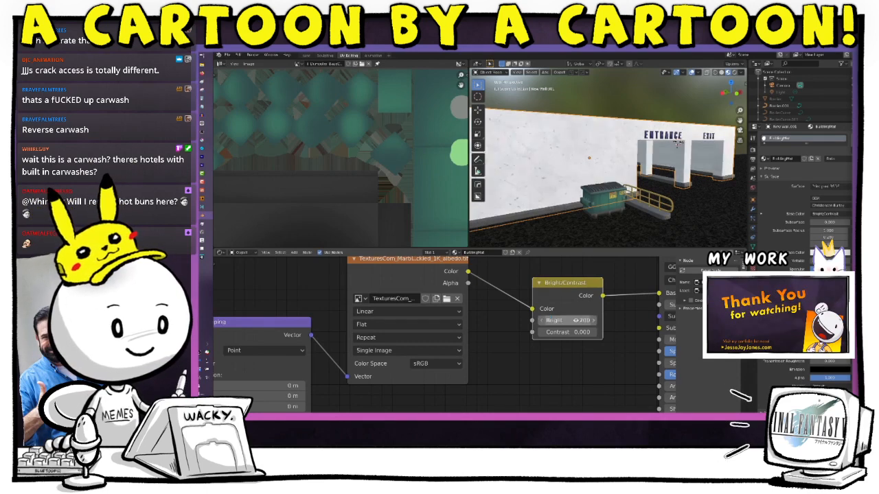
Set the Bright/Contrast node's Bright to 0.33 and Contrast to -0.33.
{"action": "left_click", "coordinate": [575, 320]}
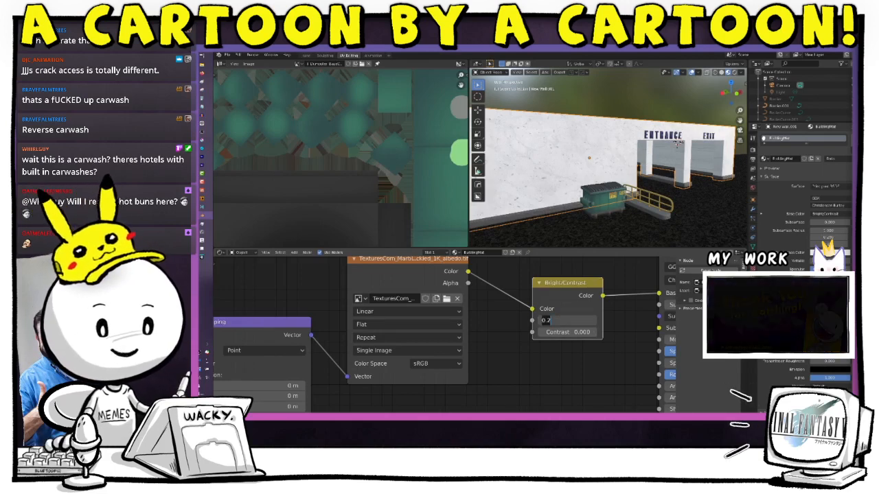
{"action": "key", "text": "BackSpace"}
{"action": "type", "text": "0.43"}
{"action": "key", "text": "Return"}
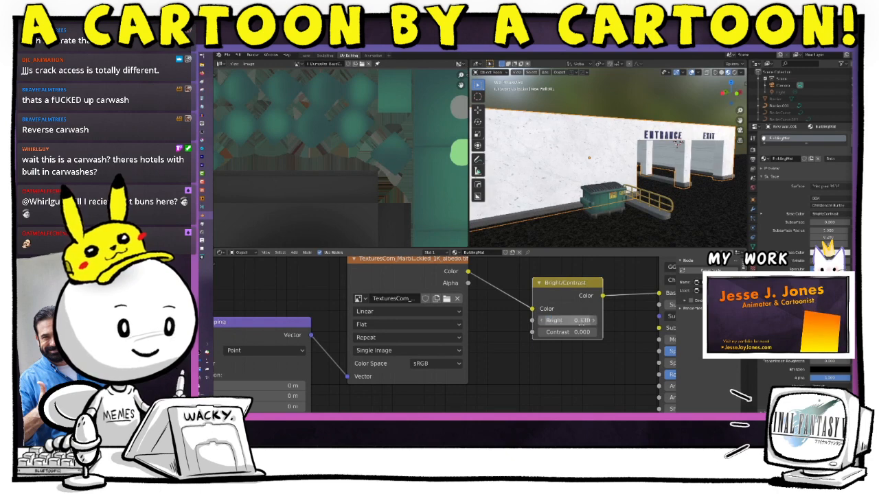
{"action": "left_click", "coordinate": [580, 333]}
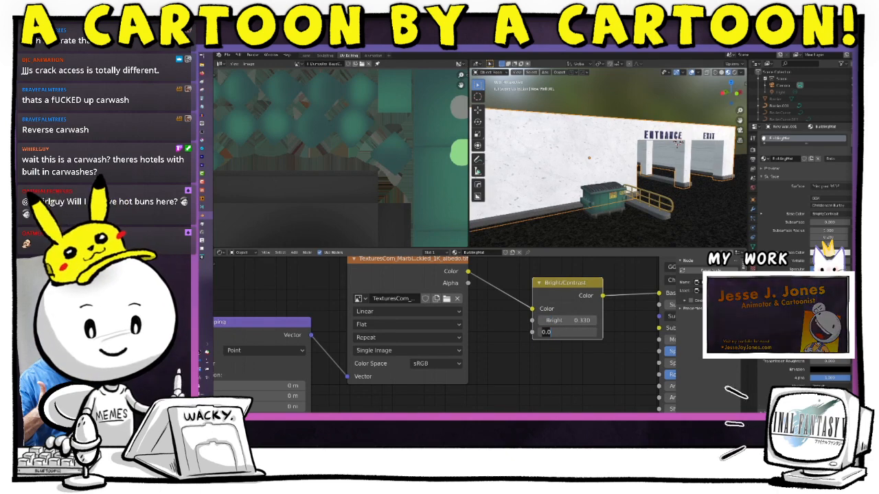
{"action": "type", "text": "-.33"}
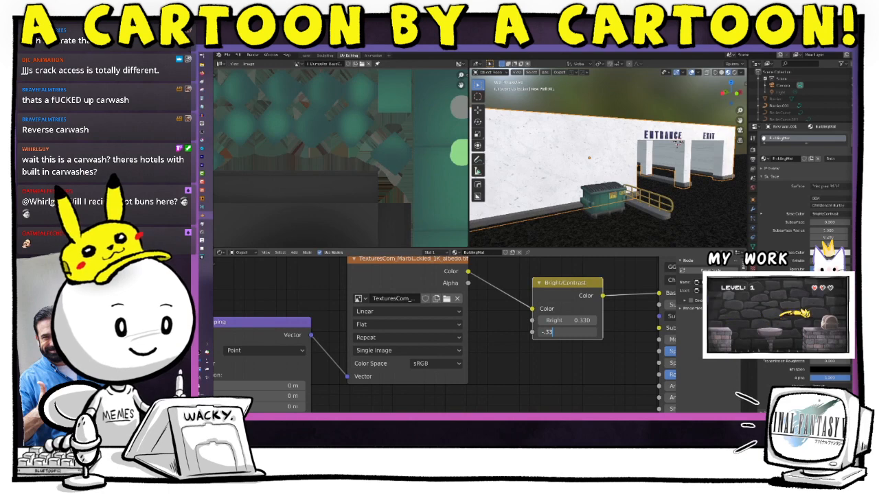
{"action": "key", "text": "Return"}
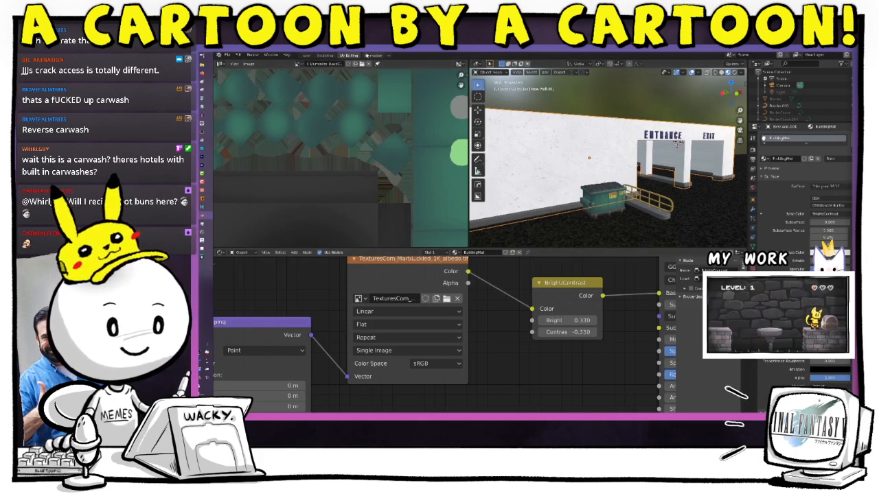
Switch to the Animation workspace, hide the camera view's sidebar and try rendered shading there.
{"action": "left_click", "coordinate": [372, 56]}
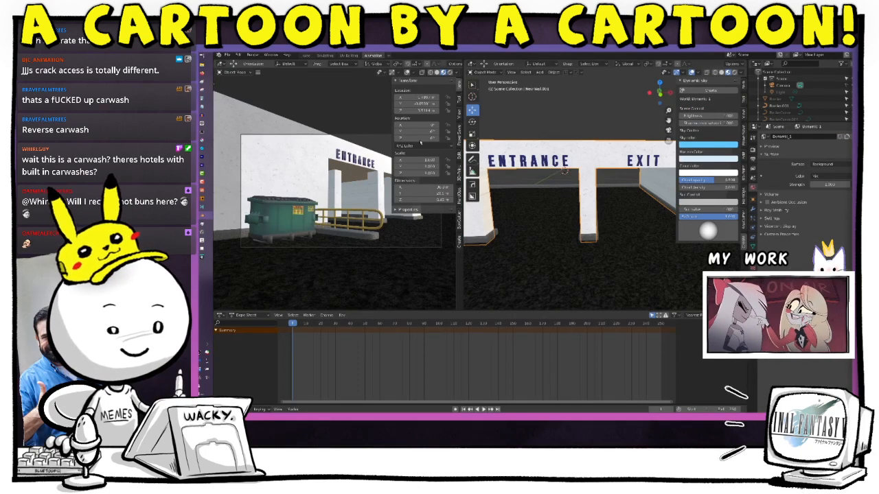
{"action": "key", "text": "n"}
{"action": "left_click", "coordinate": [449, 73]}
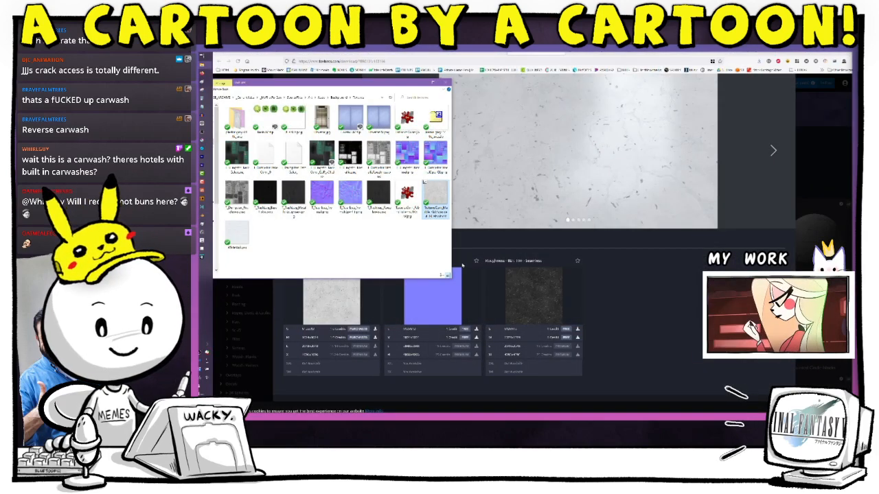
Relaunch Blender and reopen the most recent BG_Dumpster scene file.
{"action": "left_click", "coordinate": [203, 217]}
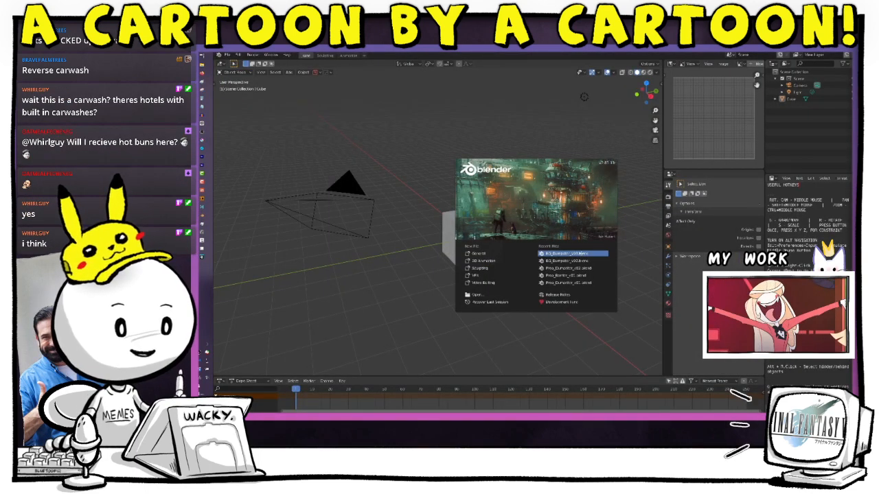
{"action": "left_click", "coordinate": [569, 253]}
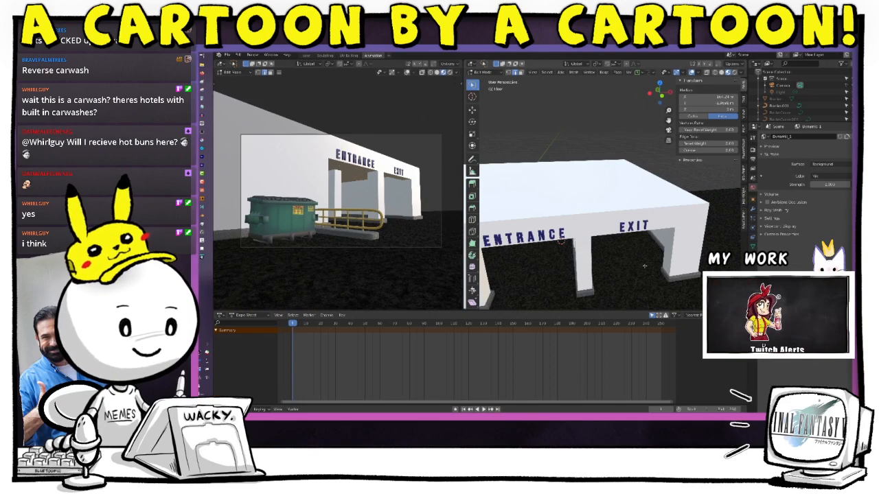
Check the entrance in the camera view with rendered shading and return that view to Material Preview.
{"action": "scroll", "coordinate": [644, 266], "scroll_direction": "up", "scroll_amount": 5}
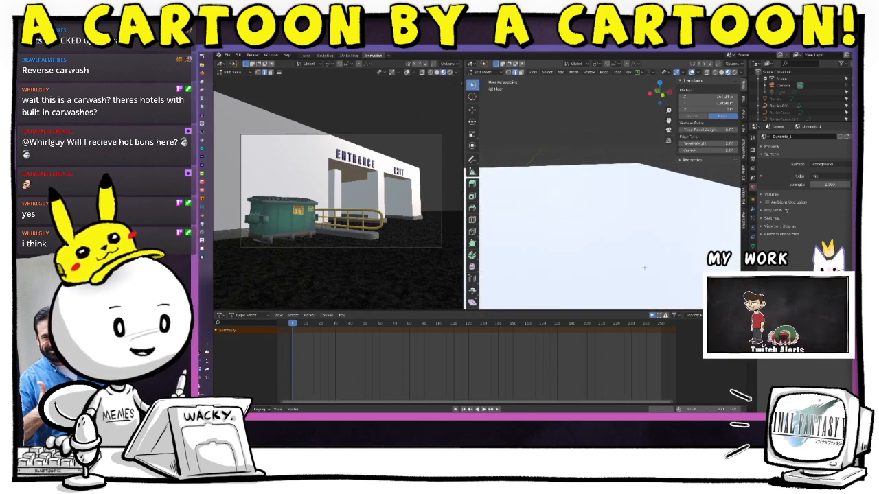
{"action": "middle_click_drag", "start_coordinate": [644, 268], "coordinate": [640, 251]}
{"action": "scroll", "coordinate": [640, 251], "scroll_direction": "down", "scroll_amount": 5}
{"action": "left_click", "coordinate": [443, 72]}
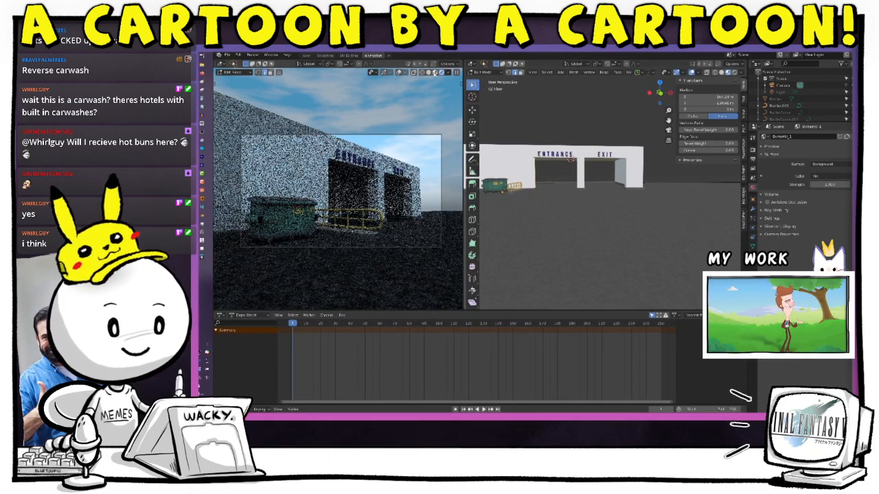
{"action": "left_click", "coordinate": [436, 73]}
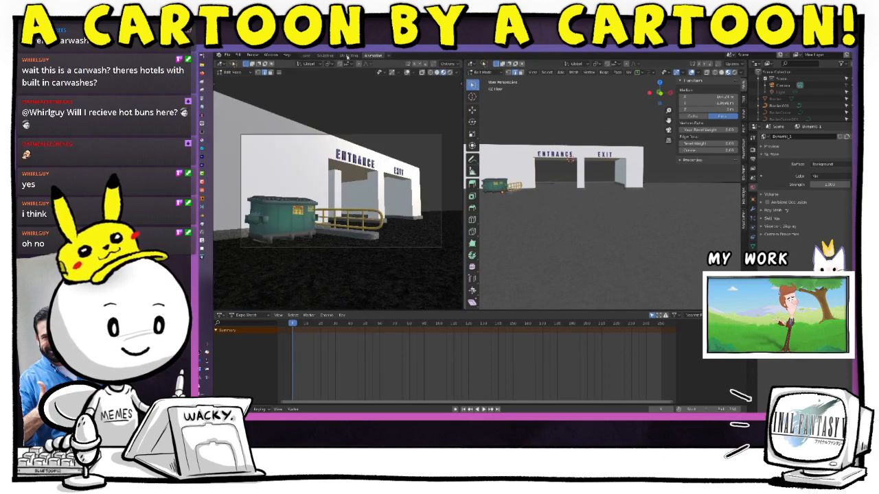
Leave mesh editing for Object Mode and select the wall object around the entrance and exit openings.
{"action": "left_click", "coordinate": [386, 160]}
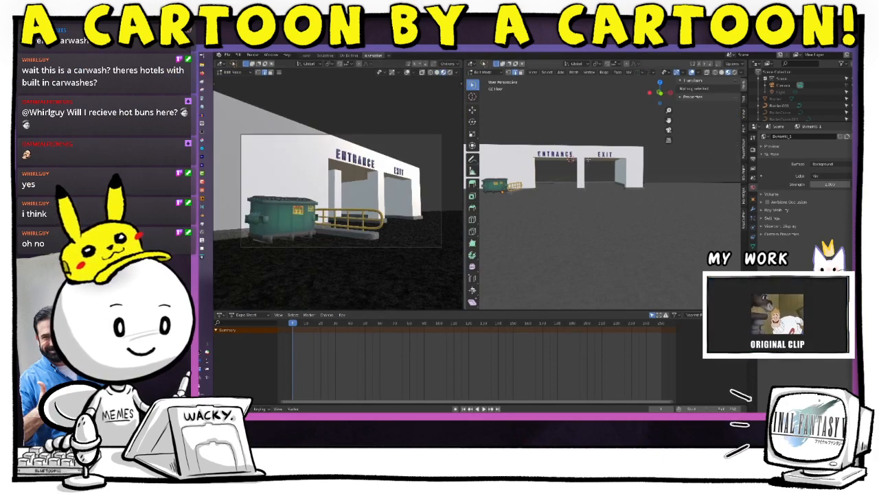
{"action": "scroll", "coordinate": [588, 160], "scroll_direction": "up", "scroll_amount": 7}
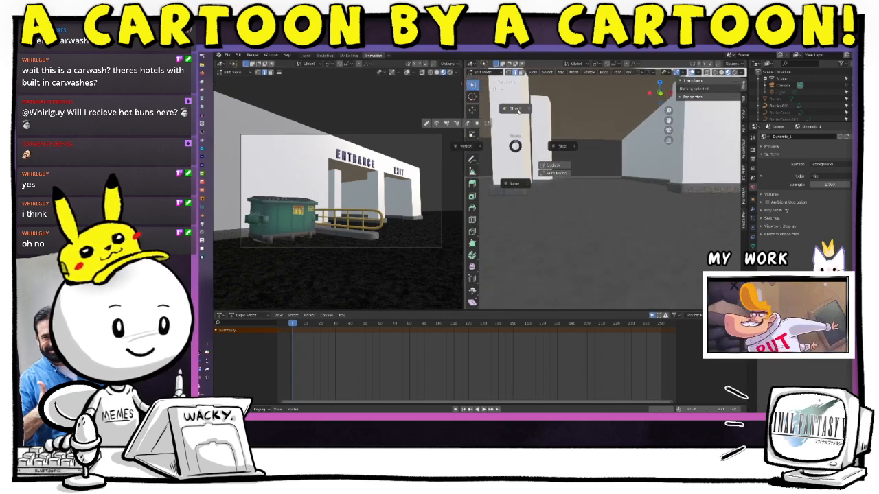
{"action": "key", "text": "Tab"}
{"action": "left_click", "coordinate": [525, 145]}
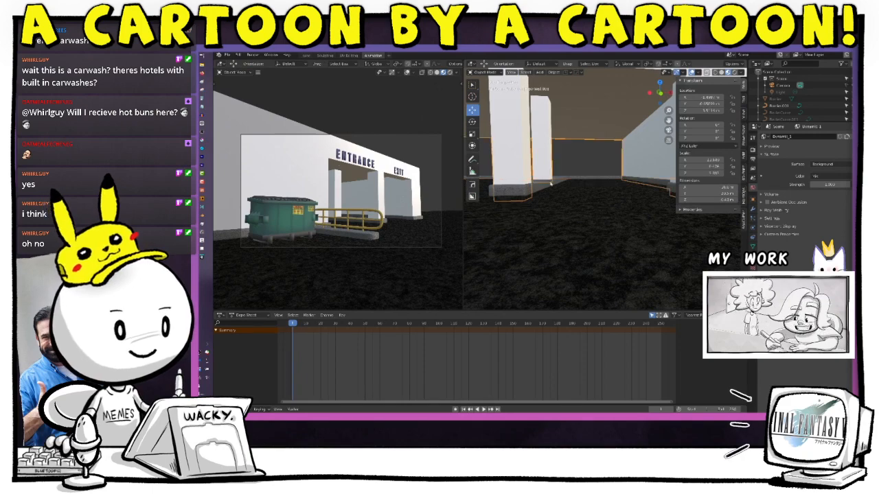
Examine up close how the entrance pillars meet the concrete kerb at their base.
{"action": "middle_click_drag", "start_coordinate": [524, 145], "coordinate": [565, 191]}
{"action": "scroll", "coordinate": [567, 180], "scroll_direction": "up", "scroll_amount": 6}
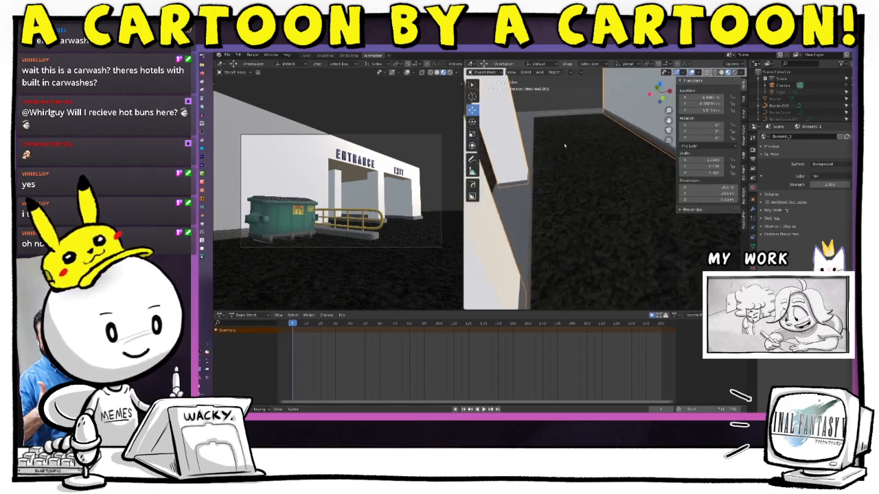
{"action": "middle_click_drag", "start_coordinate": [567, 145], "coordinate": [561, 206]}
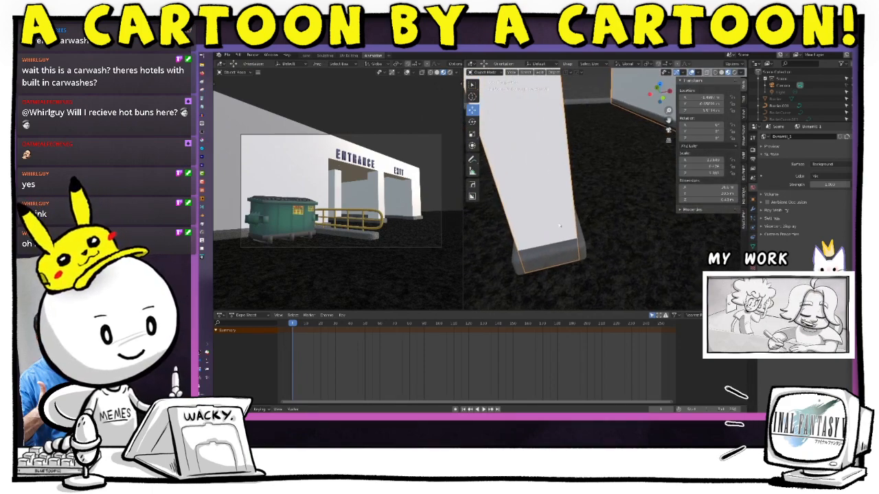
{"action": "scroll", "coordinate": [561, 206], "scroll_direction": "up", "scroll_amount": 2}
{"action": "scroll", "coordinate": [562, 207], "scroll_direction": "up", "scroll_amount": 4}
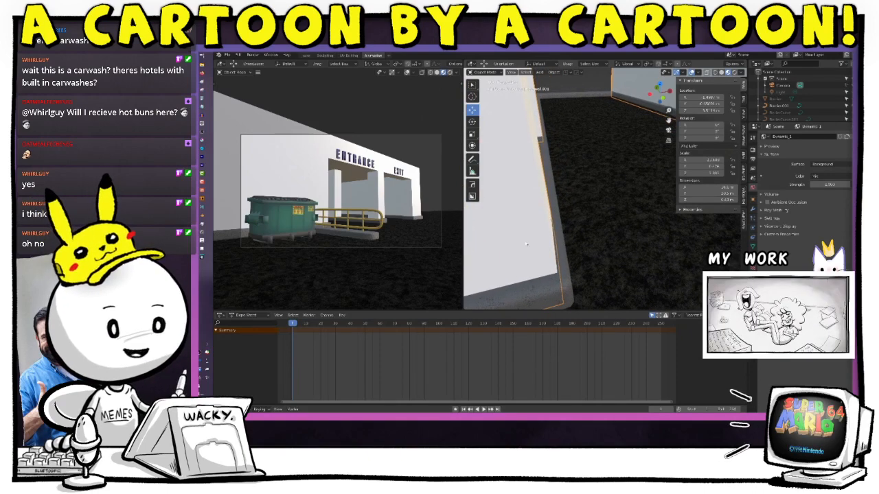
{"action": "middle_click_drag", "start_coordinate": [543, 255], "coordinate": [535, 276]}
{"action": "scroll", "coordinate": [604, 187], "scroll_direction": "up", "scroll_amount": 4}
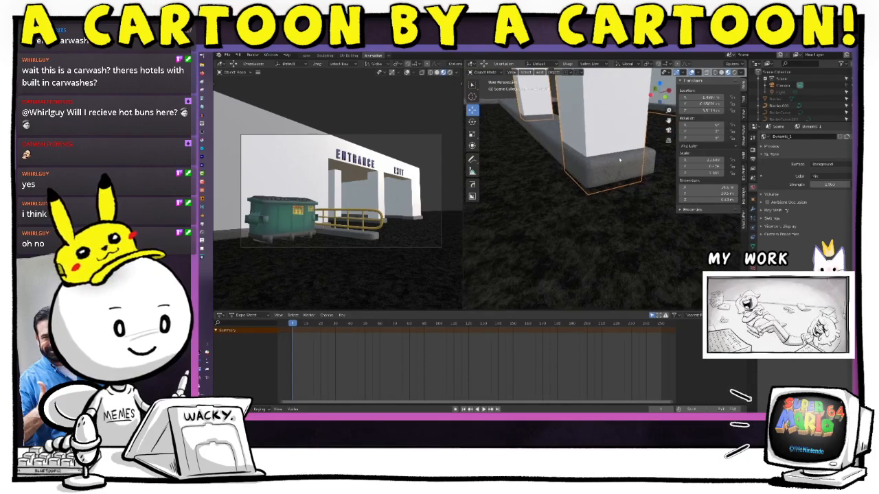
{"action": "middle_click_drag", "start_coordinate": [606, 128], "coordinate": [585, 216]}
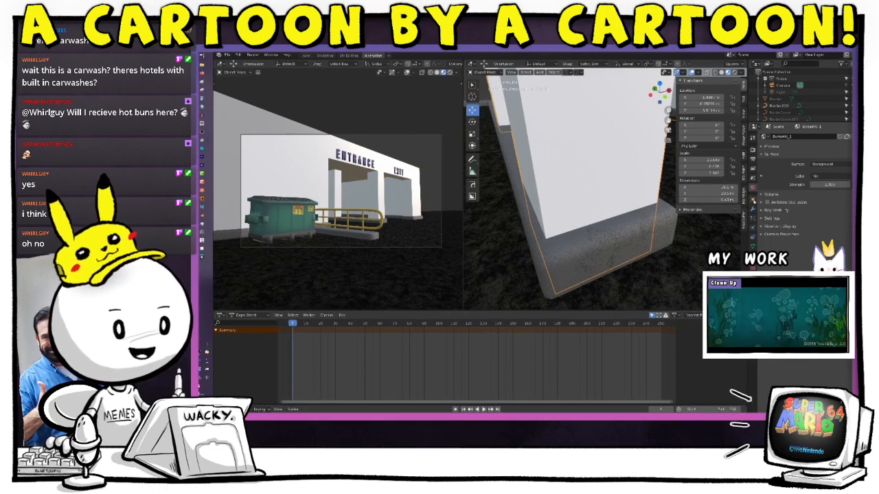
Look through the selected wall's modifier, constraint, physics, mesh data and material properties and the scene's world settings.
{"action": "left_click", "coordinate": [752, 210]}
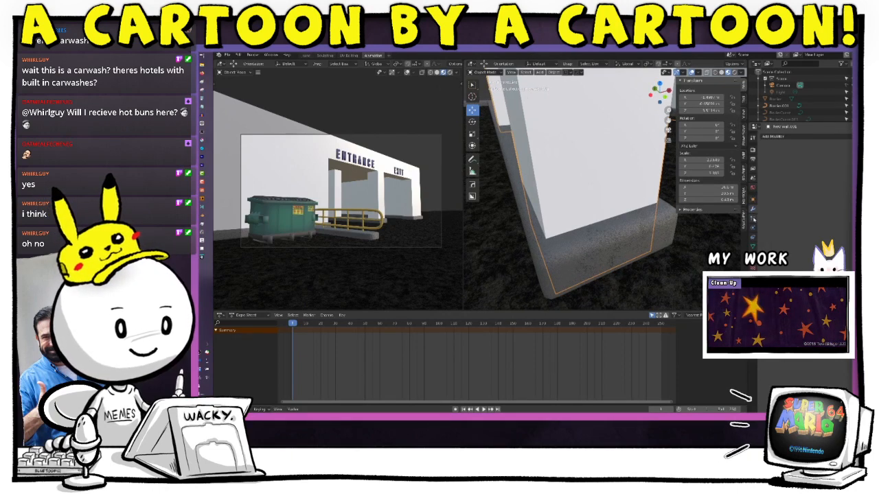
{"action": "left_click", "coordinate": [753, 236]}
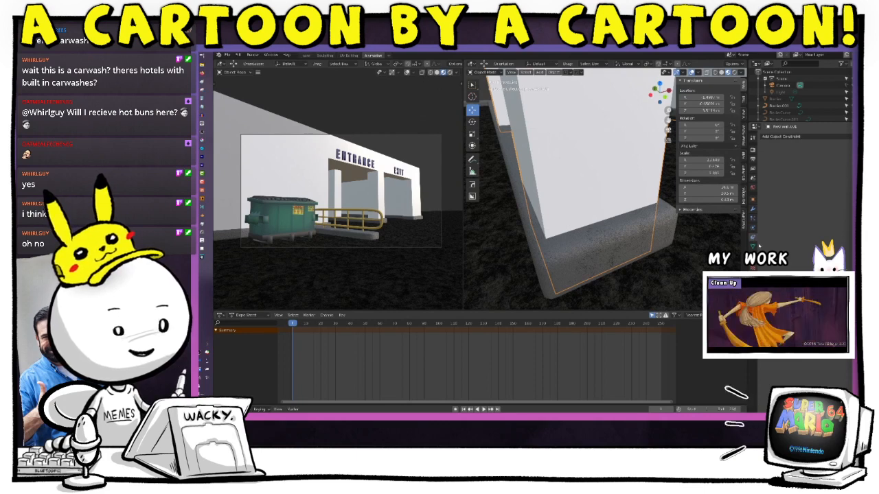
{"action": "left_click", "coordinate": [753, 246]}
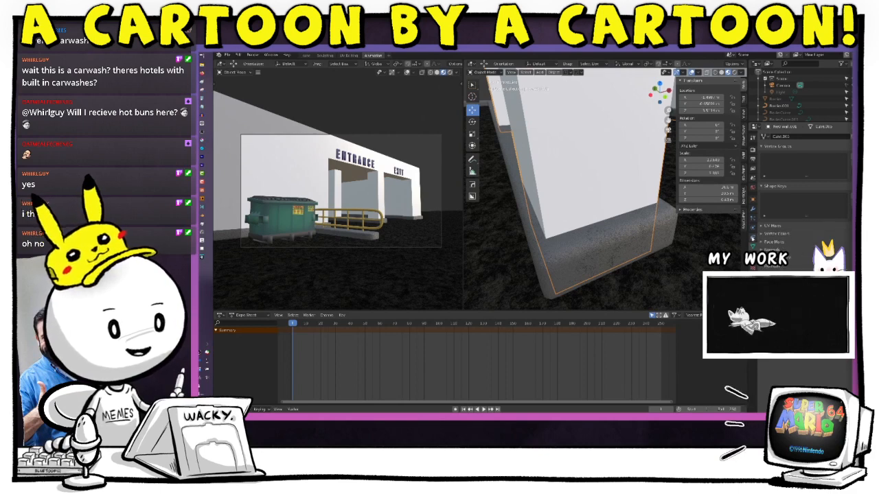
{"action": "left_click", "coordinate": [752, 237]}
{"action": "left_click", "coordinate": [752, 228]}
{"action": "left_click", "coordinate": [752, 219]}
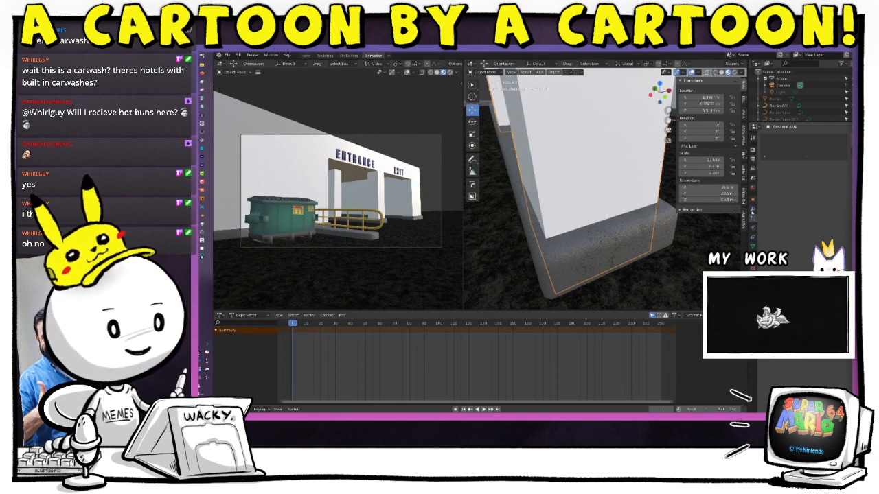
{"action": "left_click", "coordinate": [752, 210]}
{"action": "left_click", "coordinate": [752, 188]}
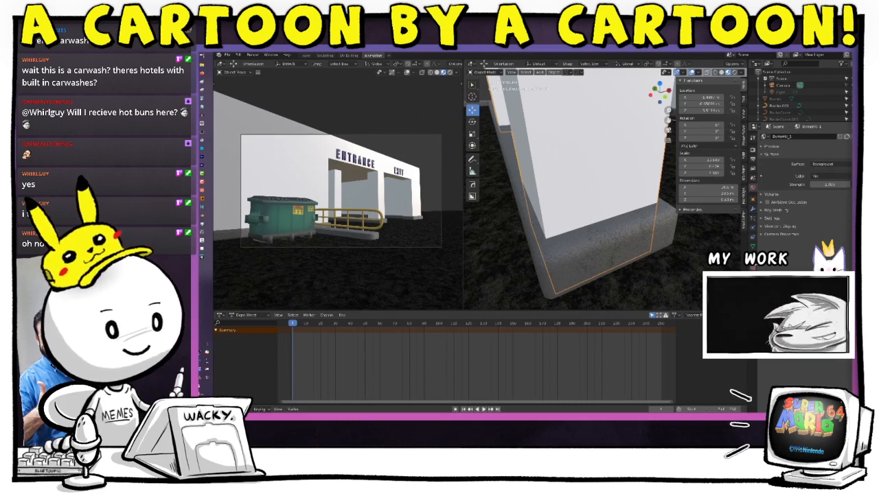
{"action": "left_click", "coordinate": [767, 226]}
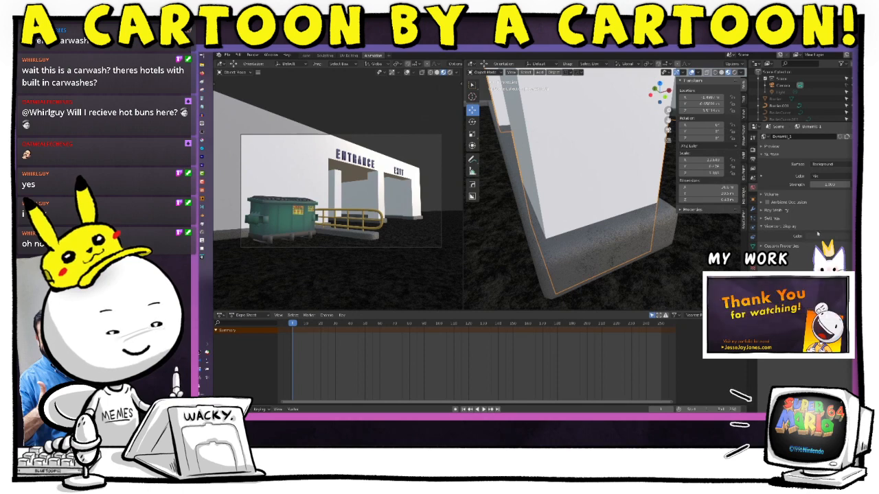
{"action": "left_click", "coordinate": [766, 218]}
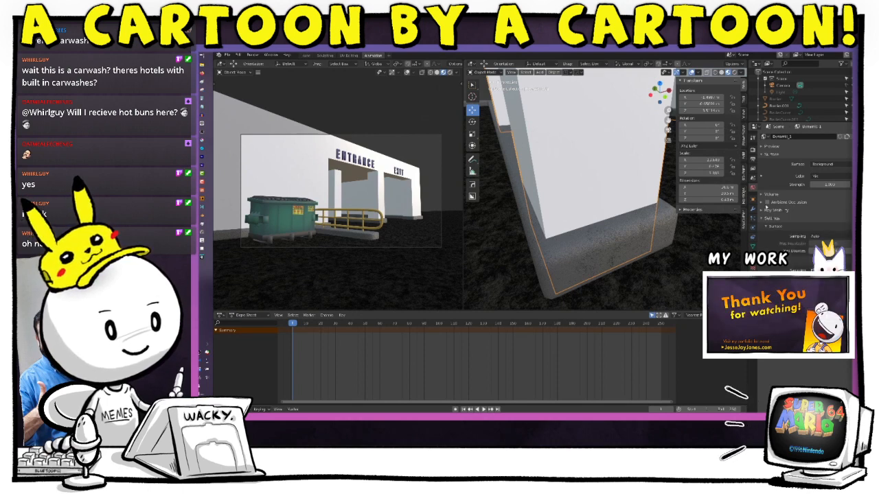
{"action": "left_click", "coordinate": [767, 227]}
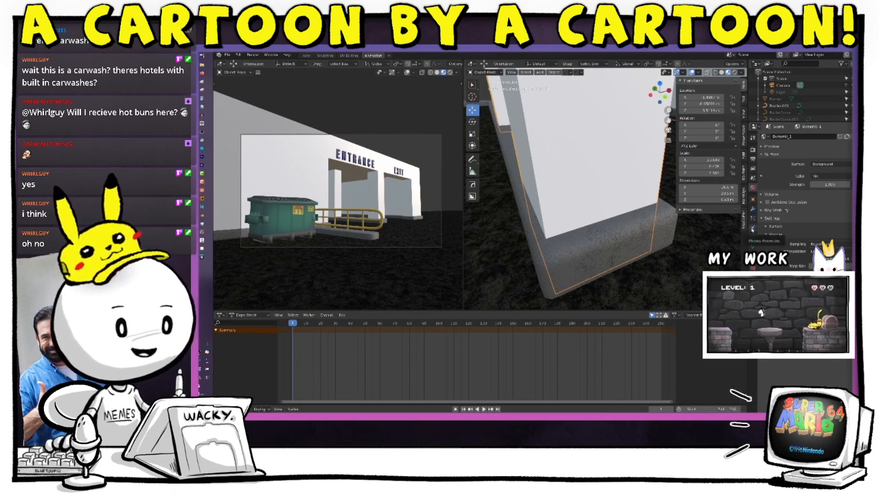
{"action": "left_click", "coordinate": [753, 210]}
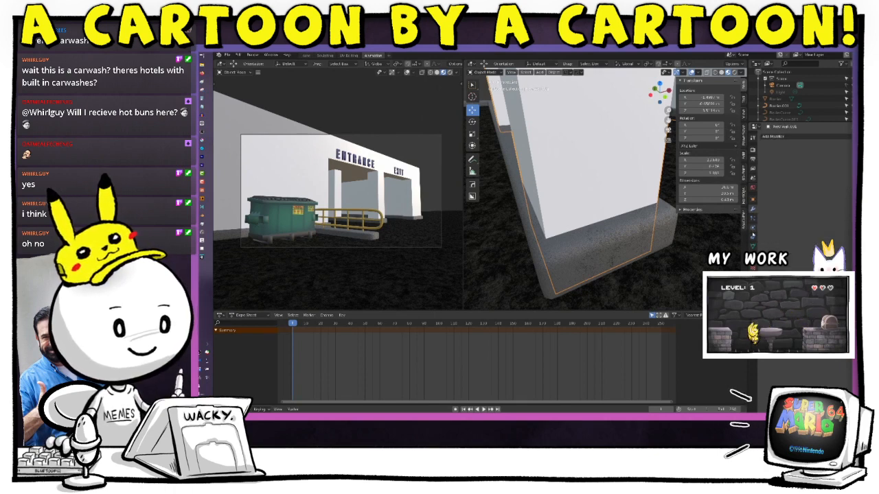
{"action": "left_click", "coordinate": [753, 256]}
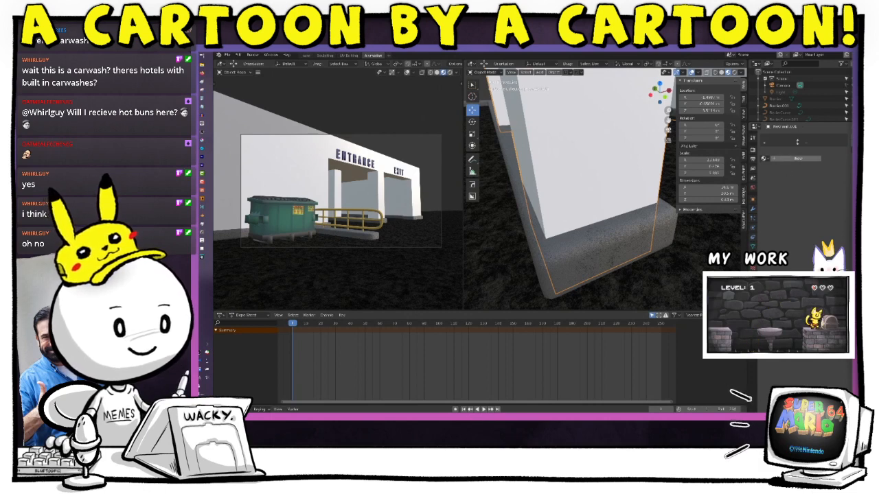
{"action": "left_click", "coordinate": [763, 159]}
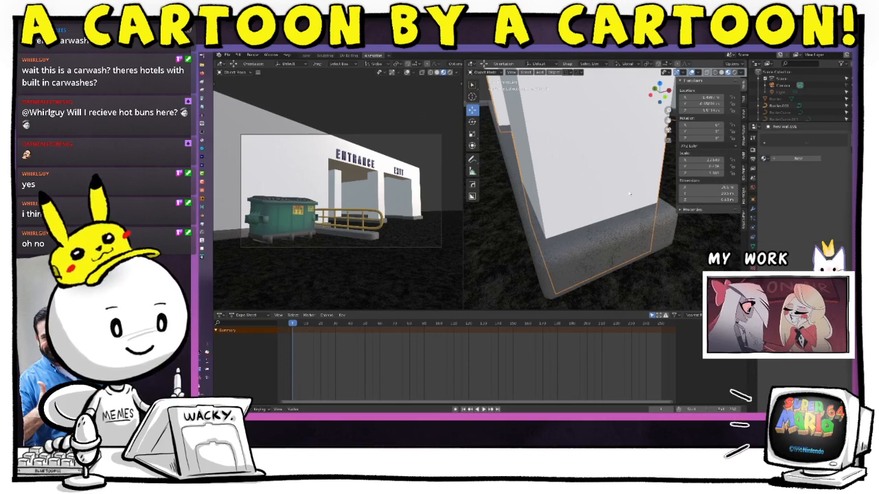
Bevel the entrance wall's edges by about 0.03 with 3 segments, limited by a 30° angle, and show the modifier's settings.
{"action": "scroll", "coordinate": [657, 225], "scroll_direction": "down", "scroll_amount": 3}
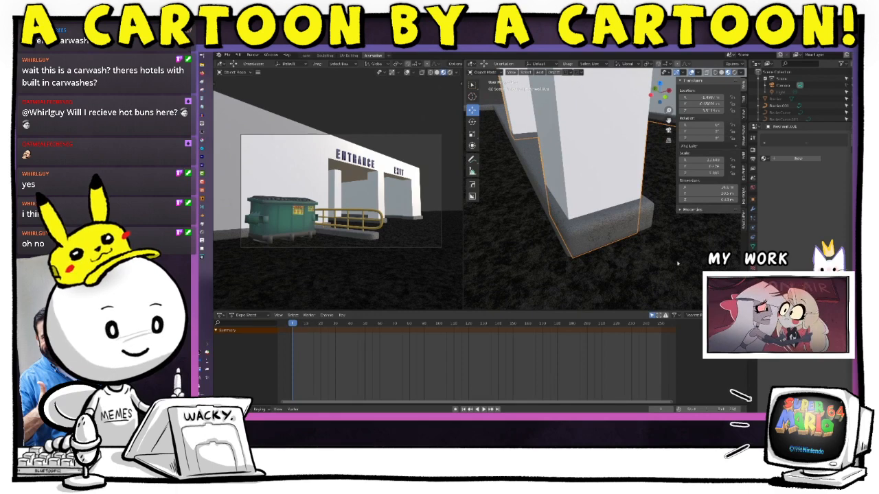
{"action": "right_click", "coordinate": [579, 222]}
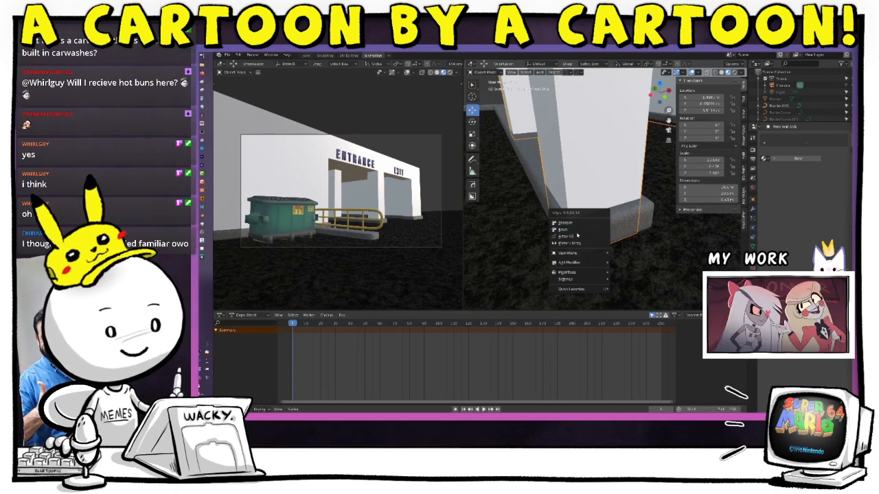
{"action": "left_click", "coordinate": [572, 231]}
{"action": "key", "text": "n"}
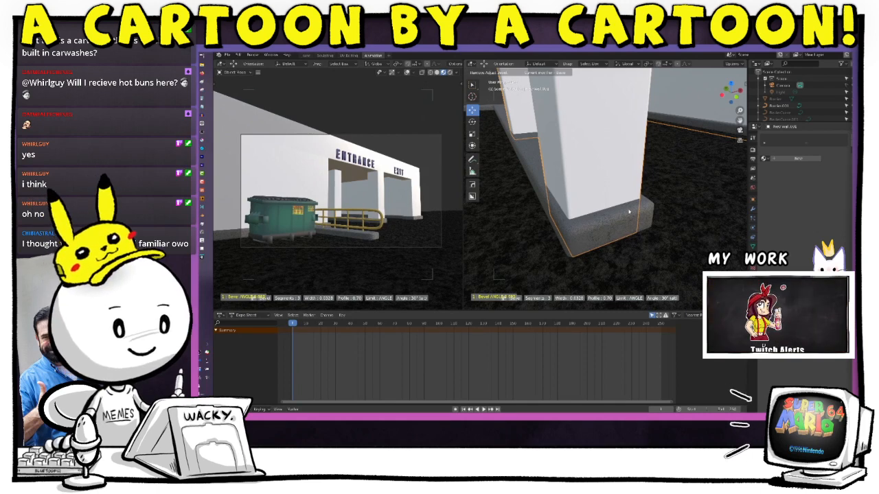
{"action": "left_click", "coordinate": [628, 214]}
{"action": "key", "text": "n"}
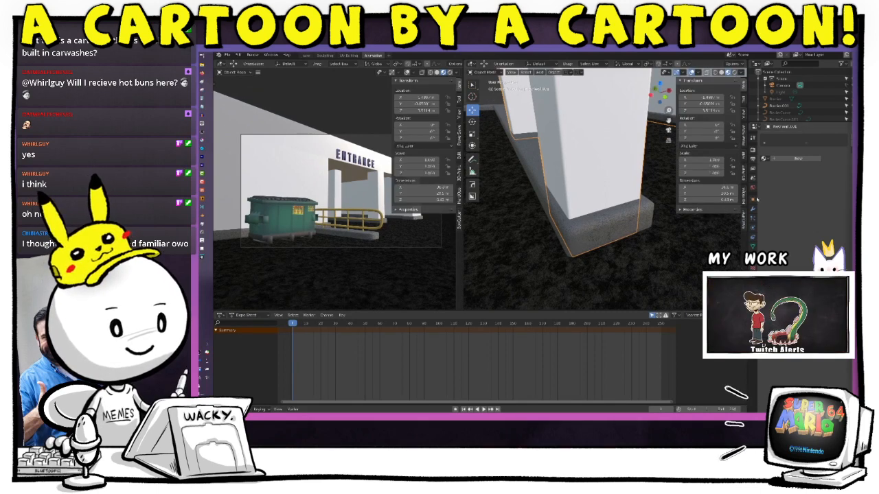
{"action": "left_click", "coordinate": [753, 210]}
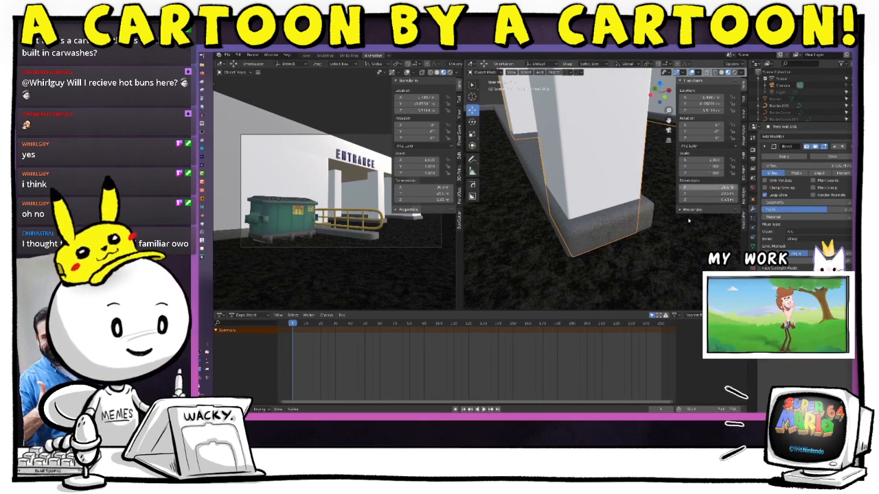
Hide both viewports' sidebars, check the bevelled wall with rendered shading in the camera view, and return it to Material Preview.
{"action": "key", "text": "n"}
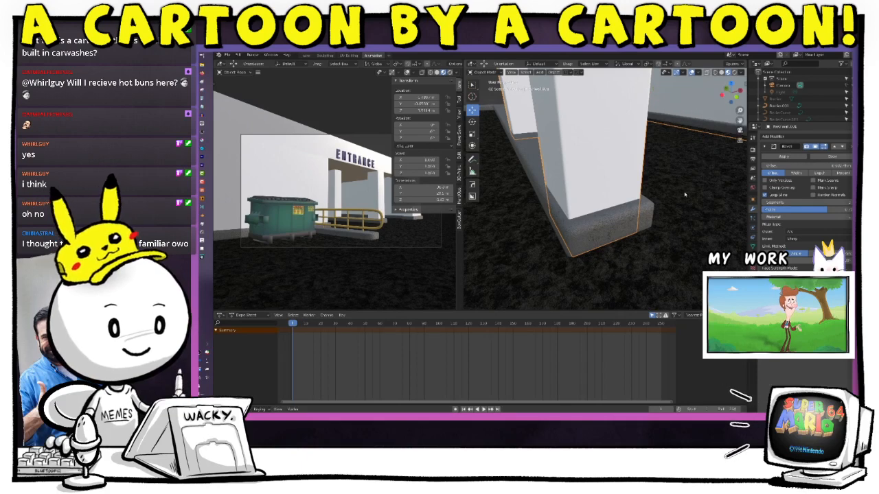
{"action": "scroll", "coordinate": [656, 235], "scroll_direction": "down", "scroll_amount": 3}
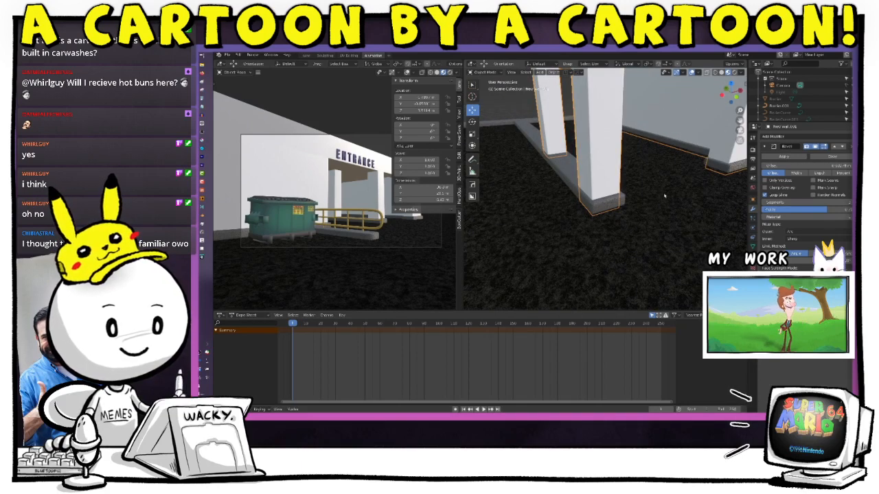
{"action": "scroll", "coordinate": [658, 207], "scroll_direction": "down", "scroll_amount": 2}
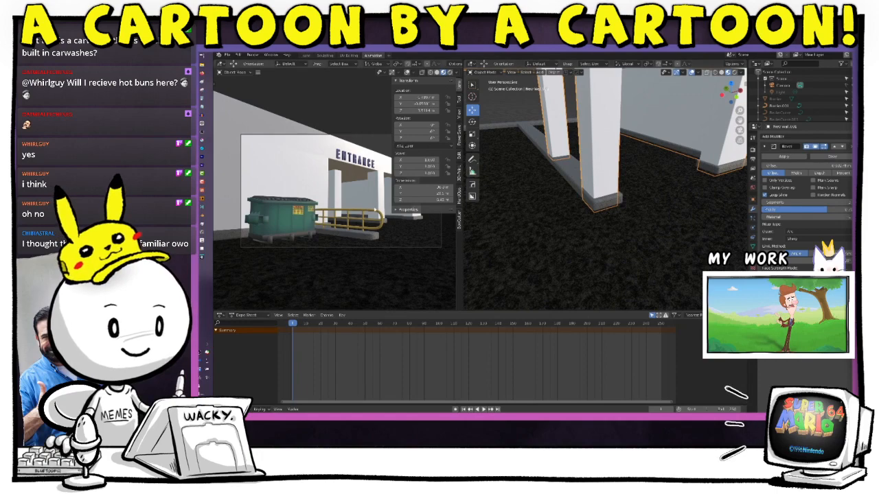
{"action": "key", "text": "n"}
{"action": "left_click", "coordinate": [442, 72]}
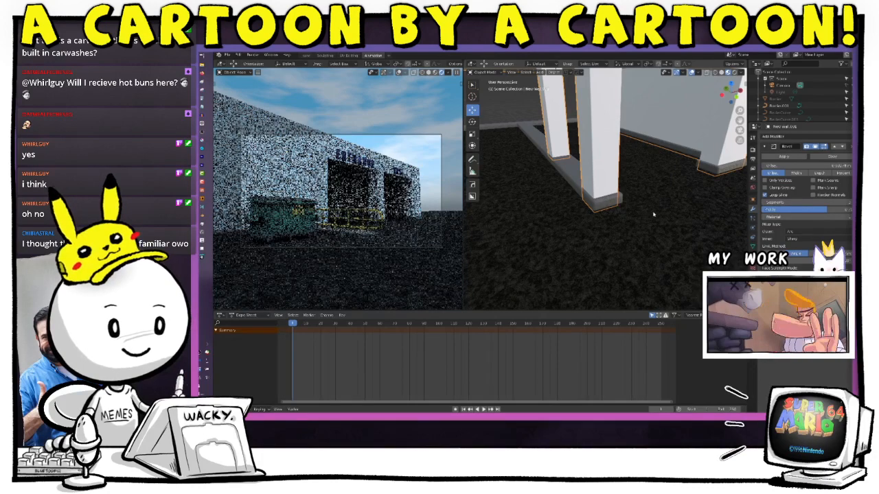
{"action": "middle_click_drag", "start_coordinate": [627, 200], "coordinate": [626, 194]}
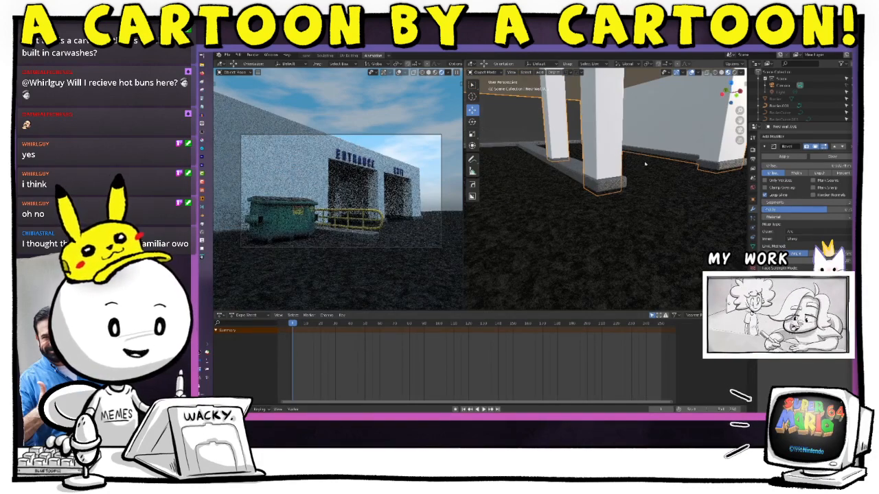
{"action": "scroll", "coordinate": [646, 164], "scroll_direction": "down", "scroll_amount": 2}
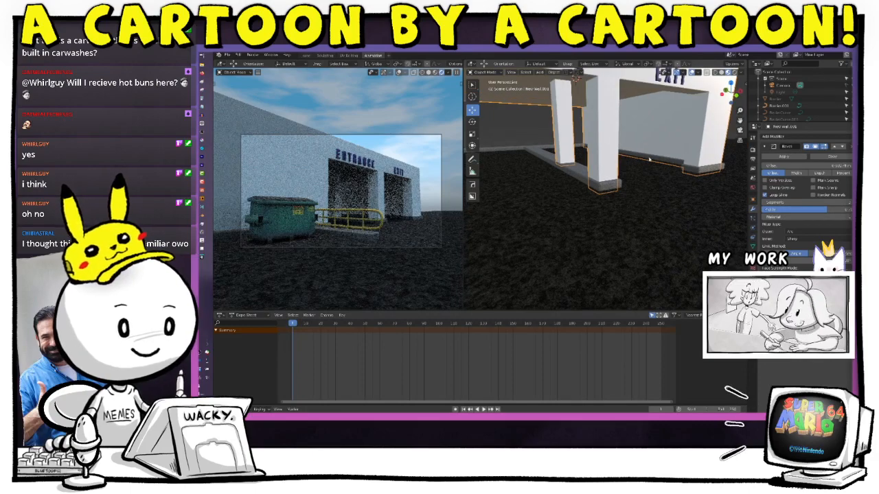
{"action": "scroll", "coordinate": [644, 179], "scroll_direction": "down", "scroll_amount": 1}
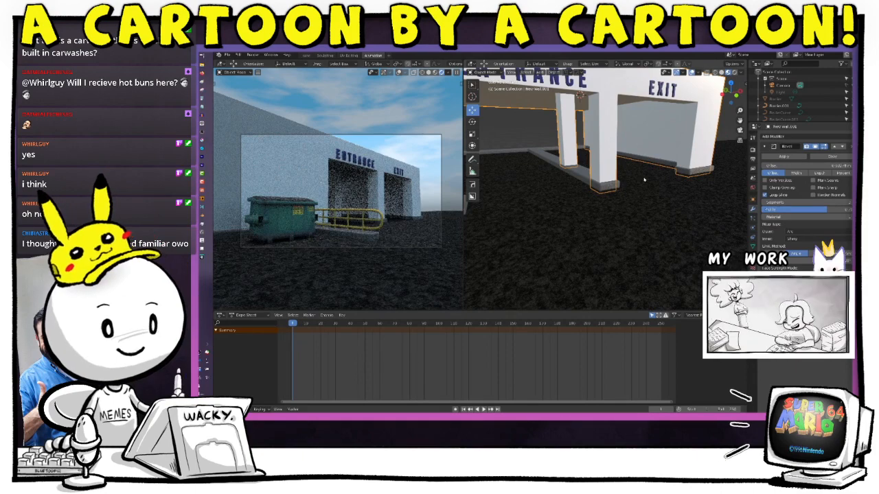
{"action": "left_click", "coordinate": [429, 72]}
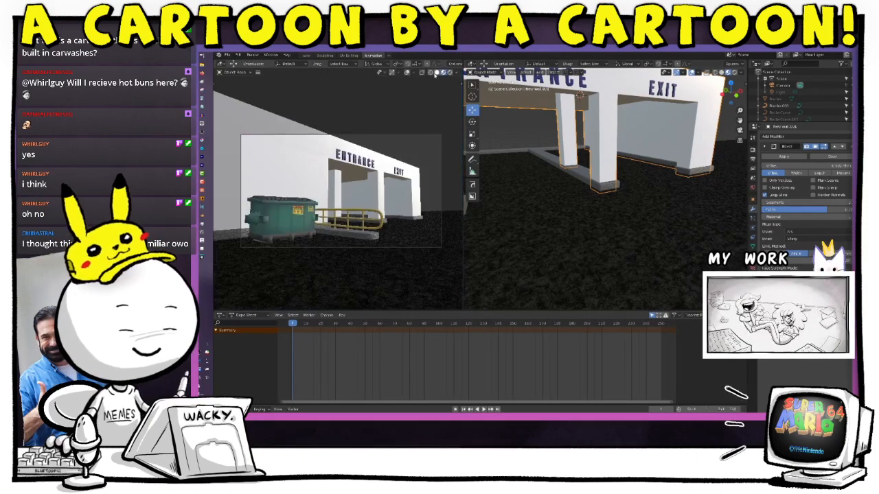
Create a new material on the bevelled entrance wall.
{"action": "middle_click_drag", "start_coordinate": [645, 197], "coordinate": [666, 196]}
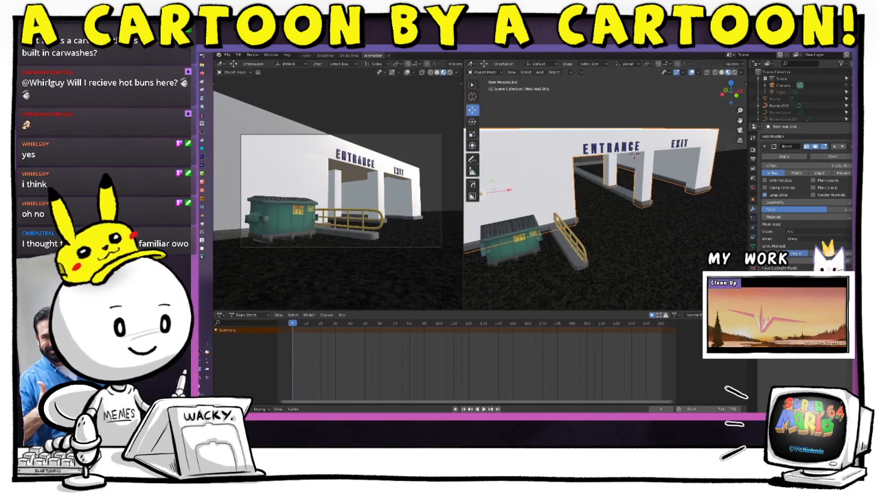
{"action": "left_click", "coordinate": [782, 157]}
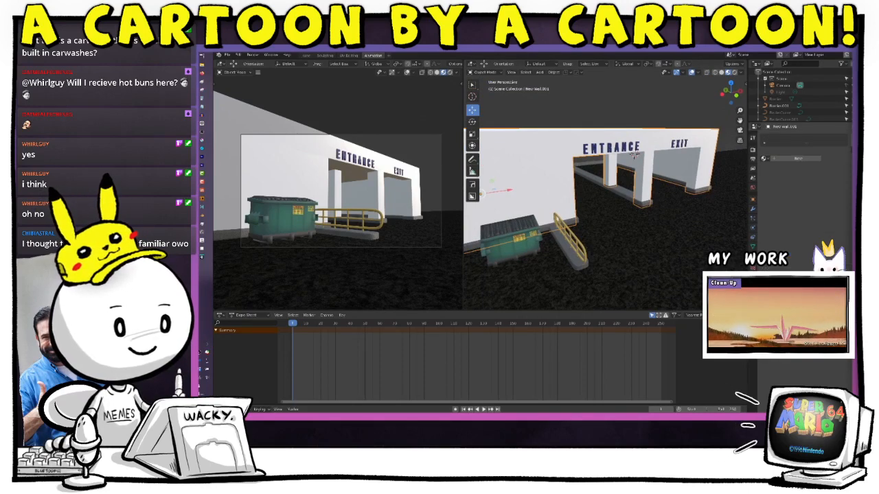
{"action": "left_click", "coordinate": [791, 159]}
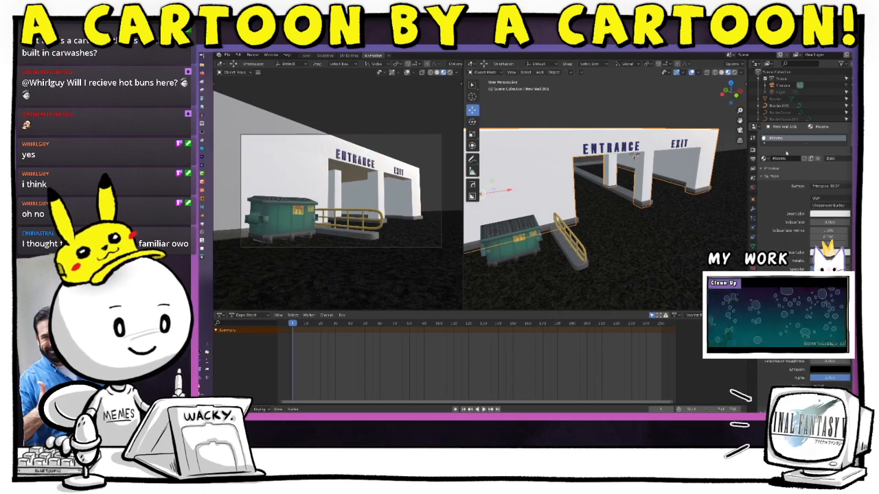
Name the entrance wall's new material BuildingMat and switch to the UV Editing workspace with the entrance in view.
{"action": "type", "text": "BuildingWal"}
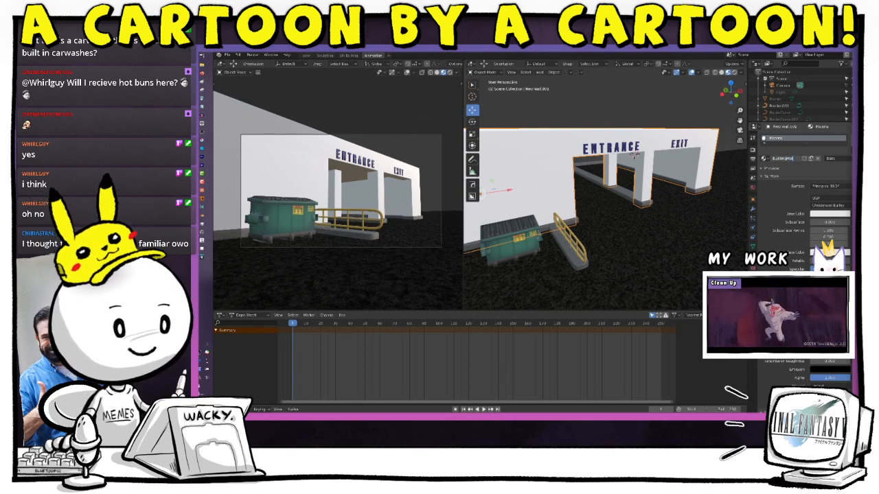
{"action": "key", "text": "Return"}
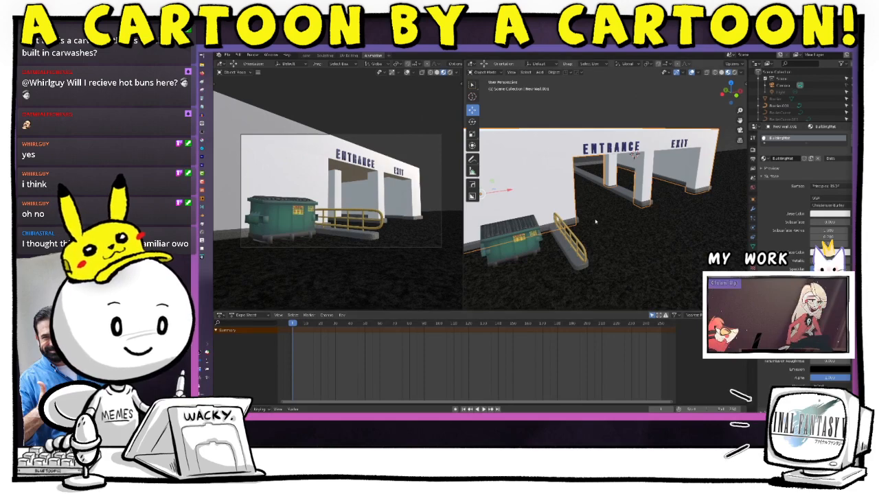
{"action": "left_click", "coordinate": [306, 55]}
{"action": "left_click", "coordinate": [347, 55]}
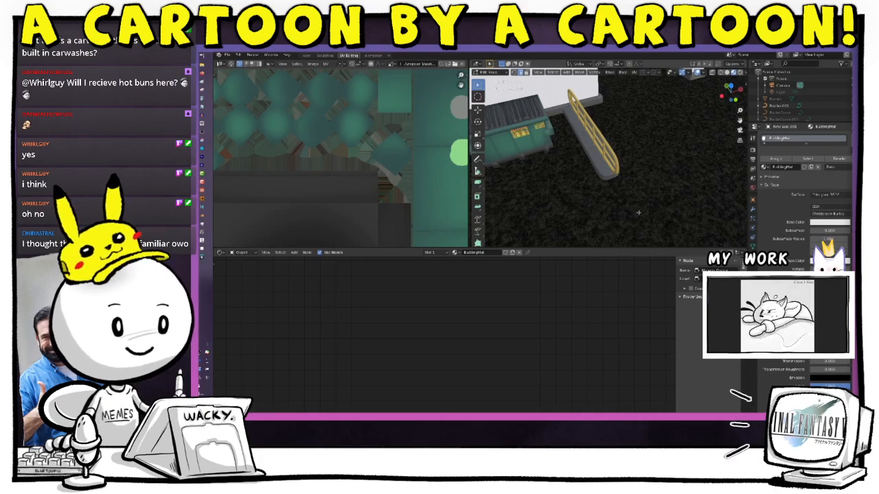
{"action": "middle_click_drag", "start_coordinate": [638, 213], "coordinate": [685, 188]}
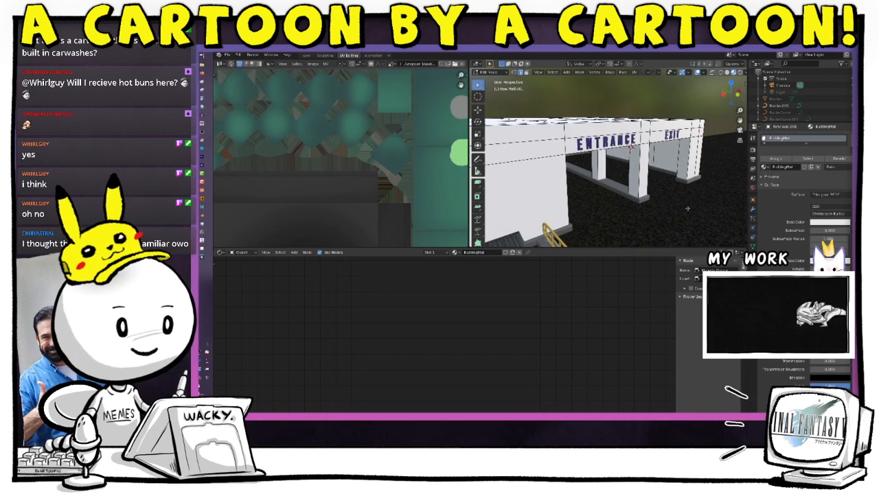
{"action": "scroll", "coordinate": [685, 209], "scroll_direction": "up", "scroll_amount": 5}
{"action": "middle_click_drag", "start_coordinate": [657, 136], "coordinate": [648, 137]}
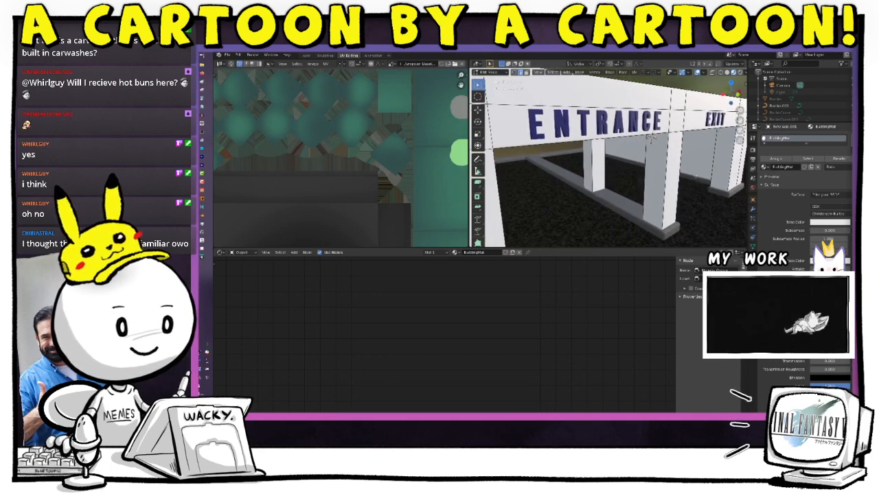
Preview the entrance building with Scene Lights and Scene World enabled in the viewport shading, and switch both off again.
{"action": "left_click", "coordinate": [746, 73]}
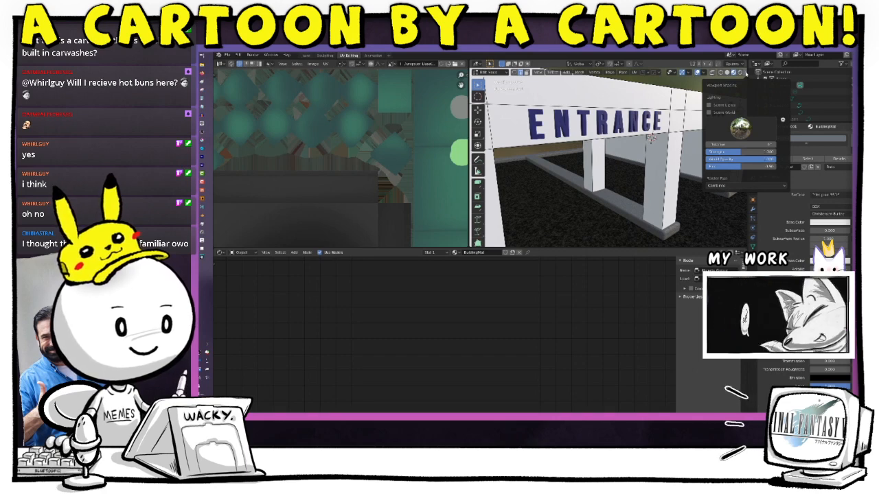
{"action": "left_click", "coordinate": [745, 73]}
{"action": "left_click", "coordinate": [746, 74]}
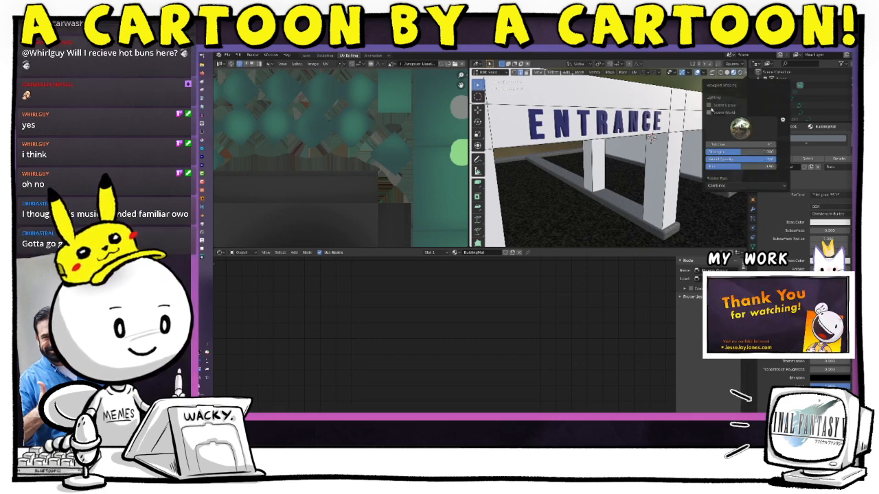
{"action": "left_click", "coordinate": [710, 104]}
{"action": "left_click", "coordinate": [709, 112]}
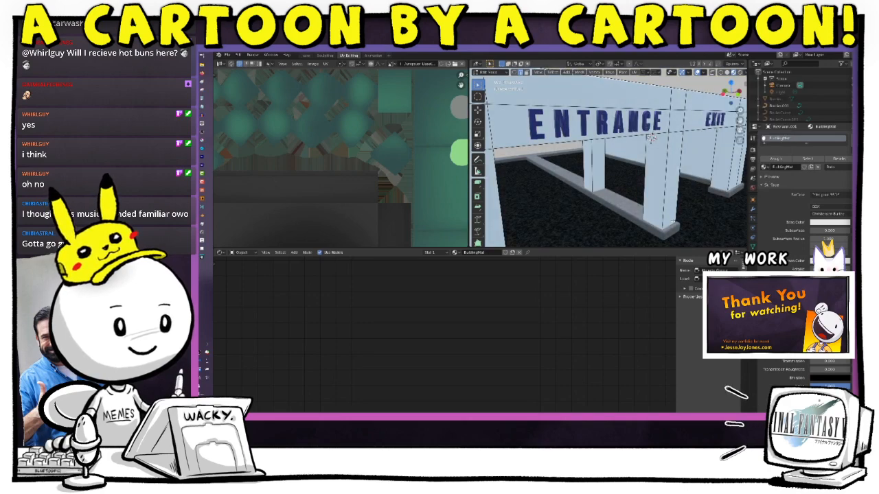
{"action": "middle_click_drag", "start_coordinate": [652, 137], "coordinate": [645, 170]}
{"action": "left_click", "coordinate": [734, 72]}
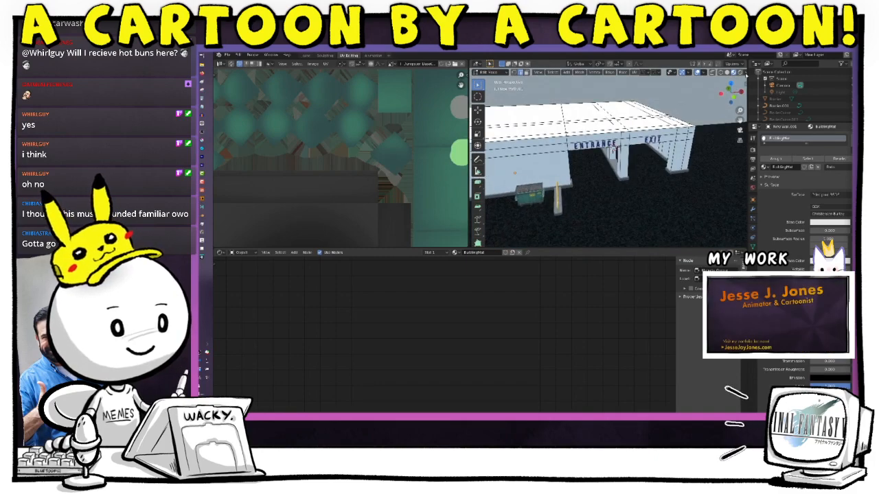
{"action": "mouse_move", "coordinate": [690, 188]}
{"action": "middle_mouse_down"}
{"action": "mouse_move", "coordinate": [687, 200]}
{"action": "mouse_move", "coordinate": [704, 175]}
{"action": "mouse_move", "coordinate": [675, 176]}
{"action": "middle_mouse_up"}
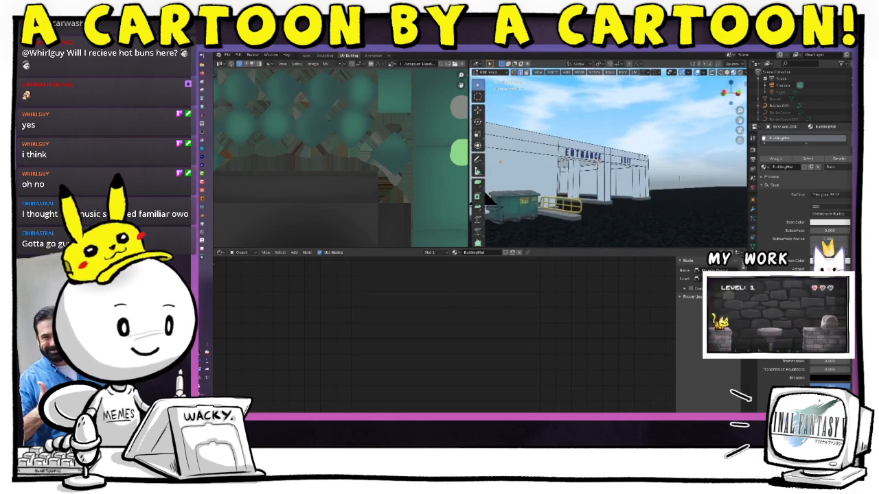
{"action": "middle_click_drag", "start_coordinate": [685, 174], "coordinate": [693, 188], "text": "shift"}
{"action": "scroll", "coordinate": [693, 189], "scroll_direction": "up", "scroll_amount": 4}
{"action": "scroll", "coordinate": [694, 189], "scroll_direction": "down", "scroll_amount": 5}
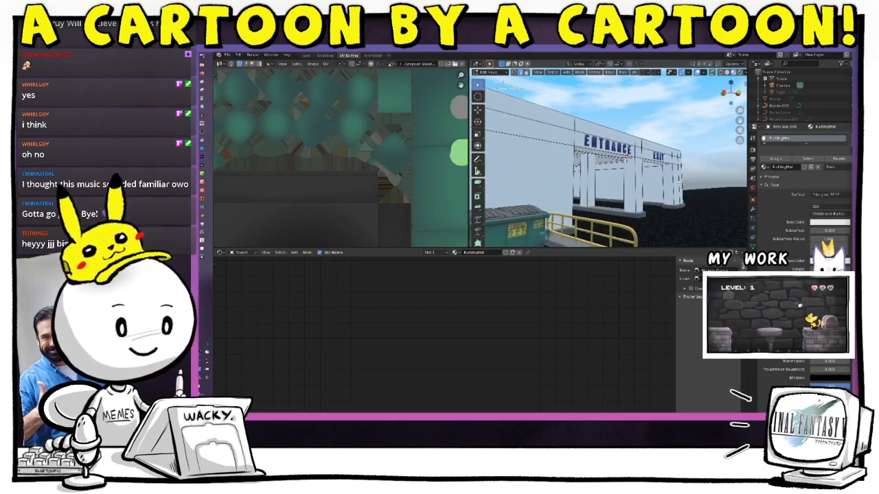
{"action": "middle_click_drag", "start_coordinate": [661, 193], "coordinate": [697, 192], "text": "shift"}
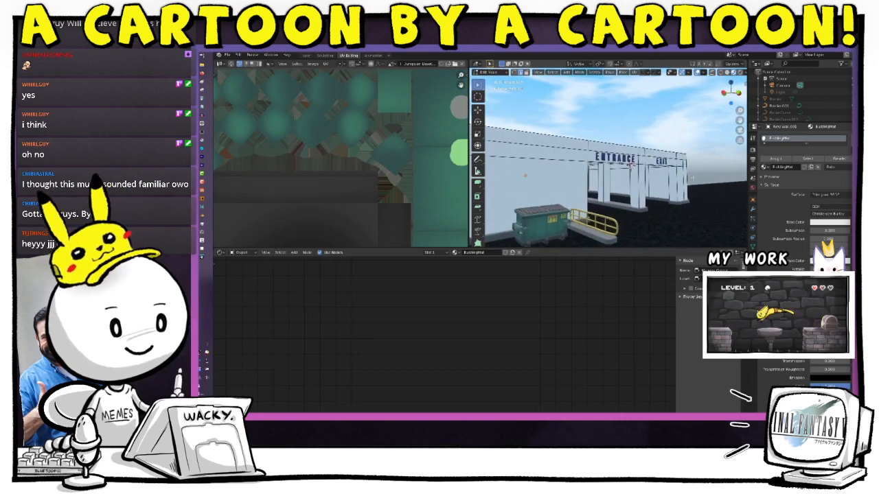
{"action": "left_click", "coordinate": [745, 73]}
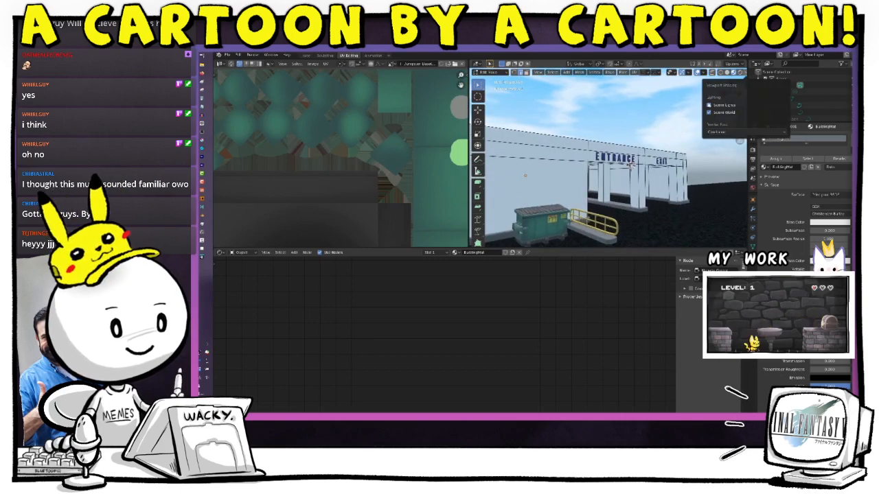
{"action": "left_click", "coordinate": [709, 112]}
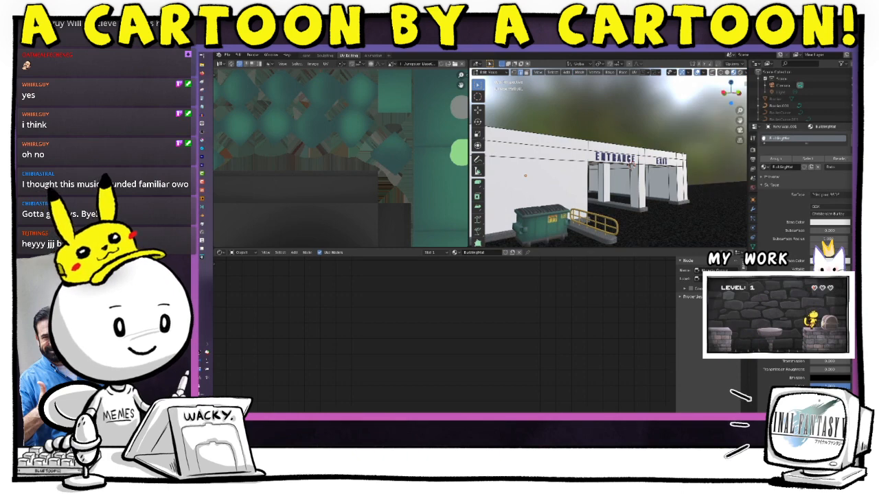
{"action": "middle_click_drag", "start_coordinate": [700, 197], "coordinate": [620, 175]}
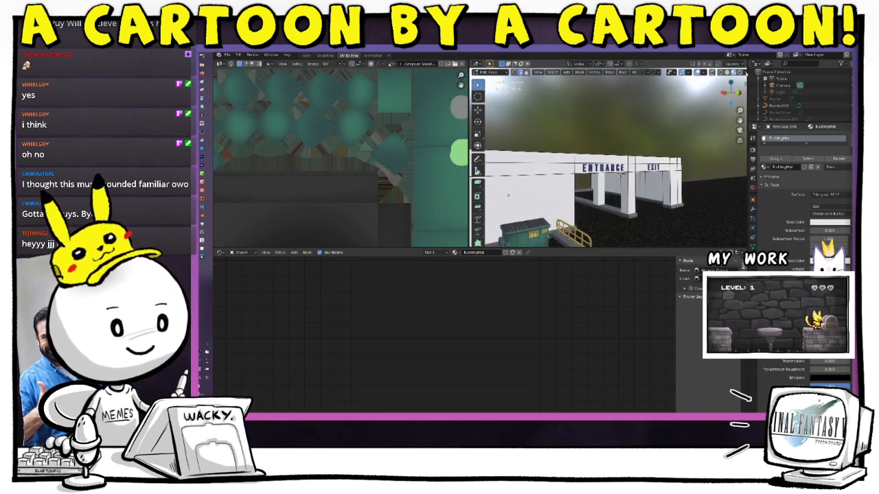
{"action": "left_click", "coordinate": [746, 73]}
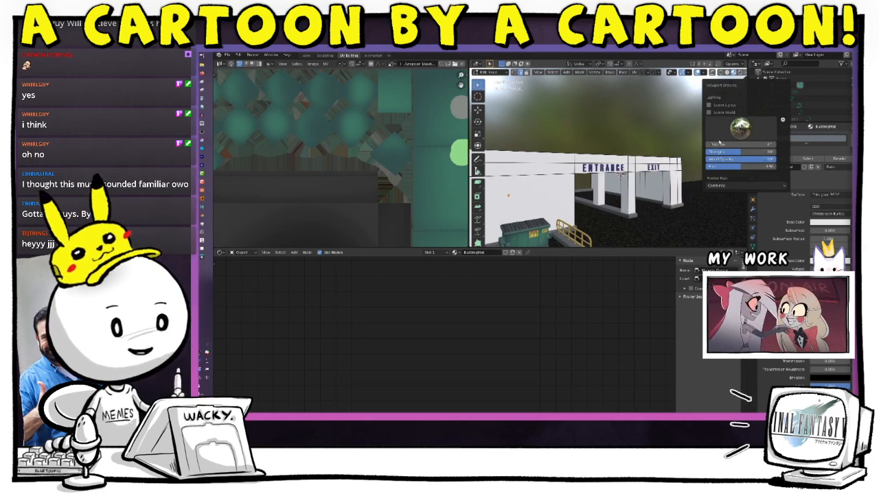
{"action": "mouse_move", "coordinate": [634, 168]}
{"action": "middle_mouse_down"}
{"action": "mouse_move", "coordinate": [701, 145]}
{"action": "mouse_move", "coordinate": [599, 171]}
{"action": "mouse_move", "coordinate": [611, 173]}
{"action": "middle_mouse_up"}
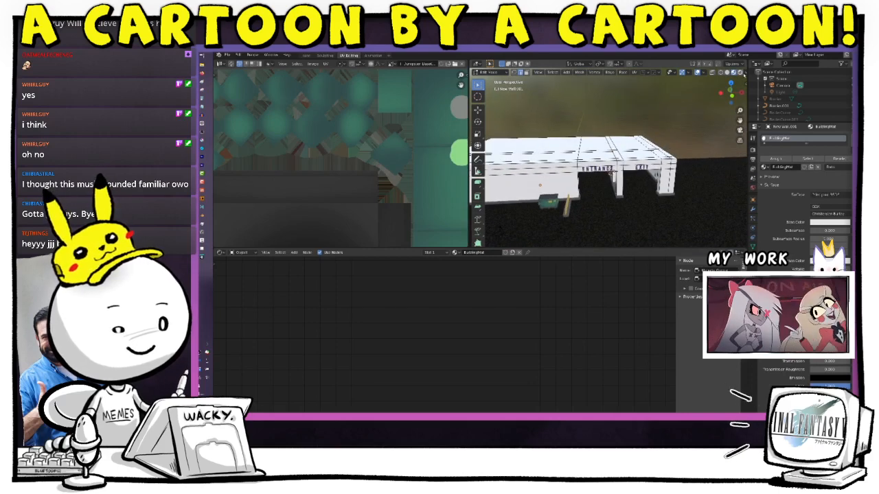
{"action": "left_click", "coordinate": [743, 72]}
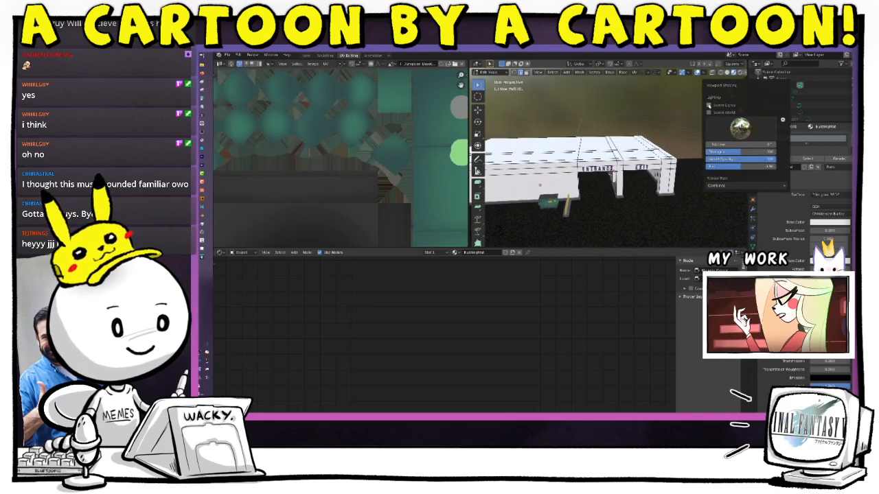
{"action": "left_click", "coordinate": [709, 106]}
{"action": "left_click", "coordinate": [710, 105]}
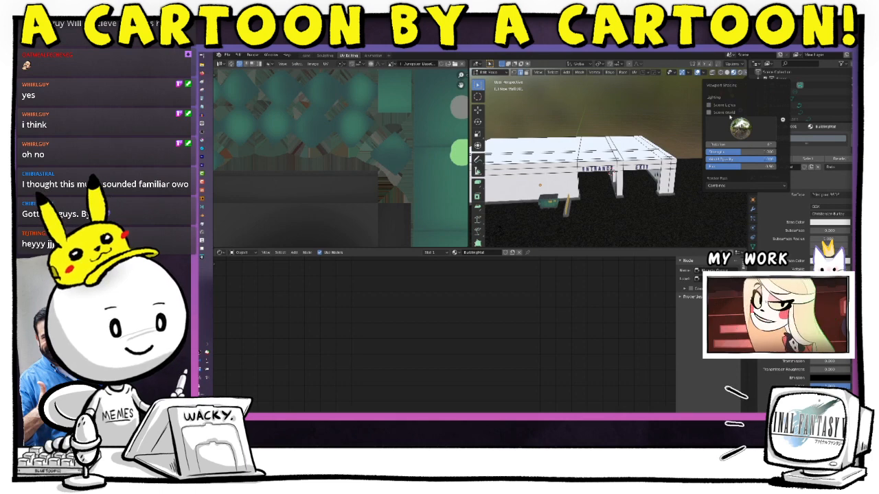
{"action": "left_click", "coordinate": [725, 72]}
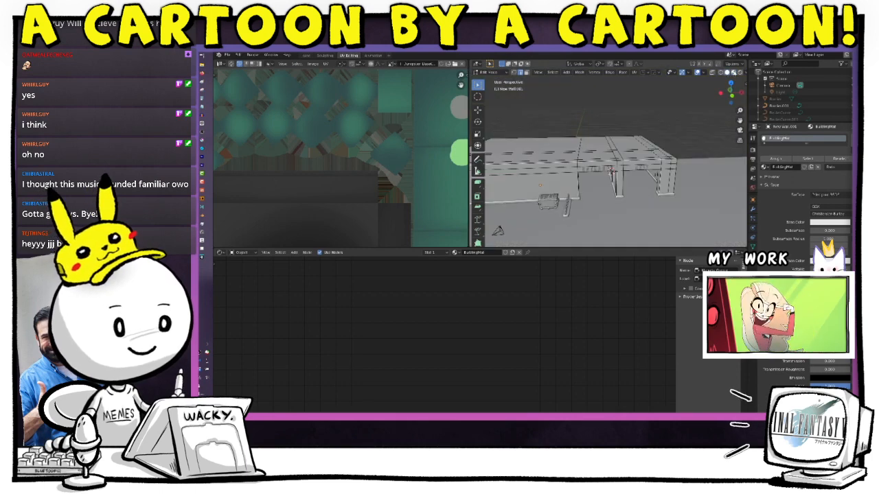
{"action": "left_click", "coordinate": [731, 73]}
Leave Edit Mode, reselect the entrance wall, and bring BuildingMat's Principled BSDF and Material Output nodes into view.
{"action": "scroll", "coordinate": [674, 210], "scroll_direction": "up", "scroll_amount": 3}
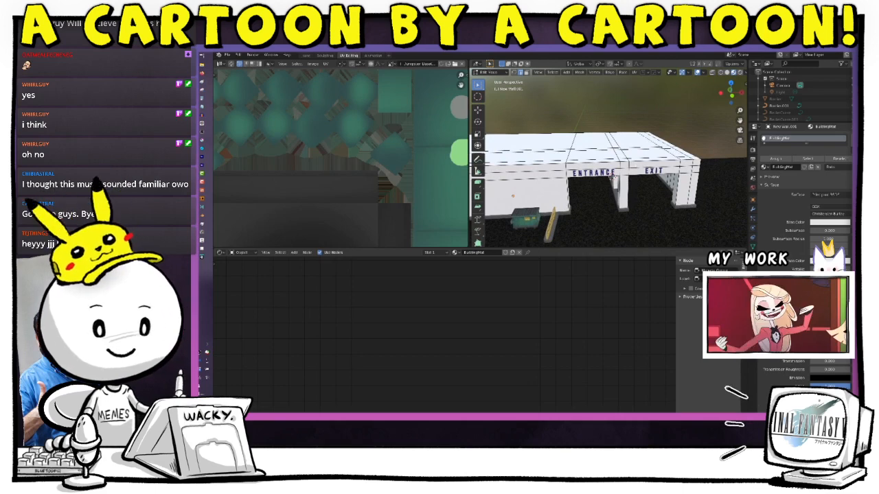
{"action": "key", "text": "Tab"}
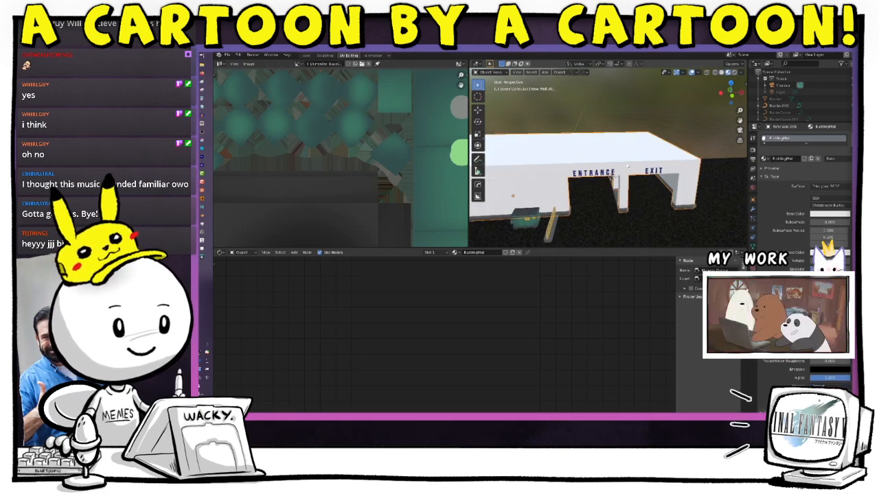
{"action": "left_click", "coordinate": [634, 185]}
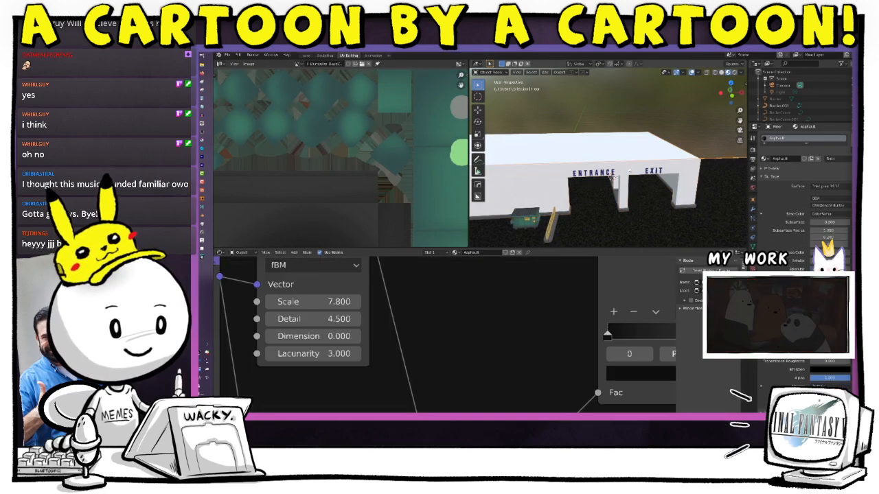
{"action": "left_click", "coordinate": [612, 177]}
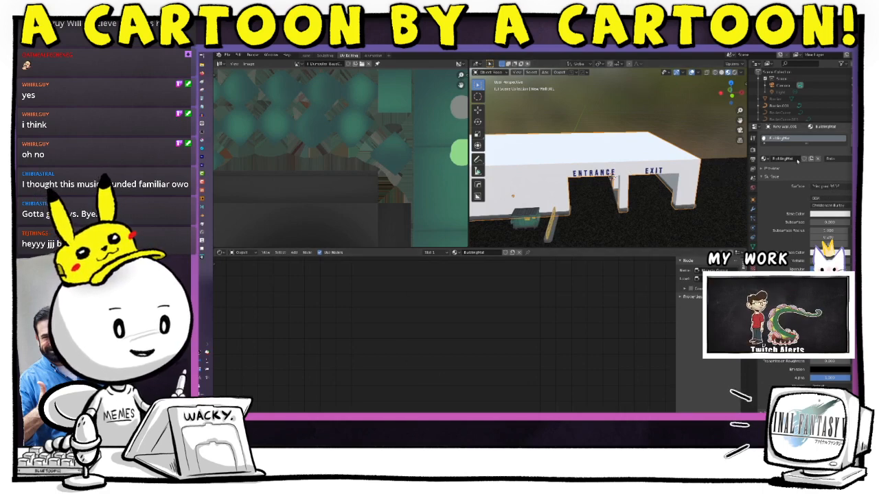
{"action": "scroll", "coordinate": [626, 329], "scroll_direction": "down", "scroll_amount": 6}
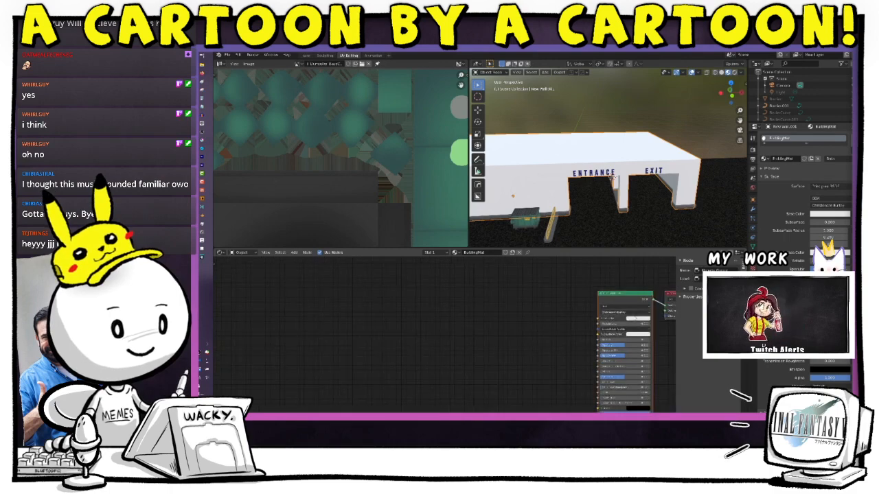
{"action": "middle_click_drag", "start_coordinate": [653, 335], "coordinate": [528, 293]}
{"action": "middle_click_drag", "start_coordinate": [591, 307], "coordinate": [587, 324]}
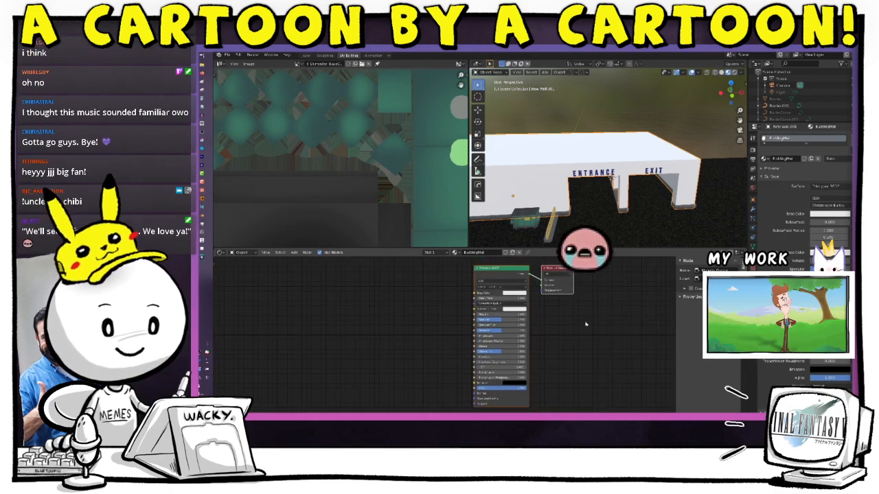
Add the light marble image from the textures folder to BuildingMat and connect its color to the Principled BSDF's Base Color.
{"action": "mouse_move", "coordinate": [202, 65]}
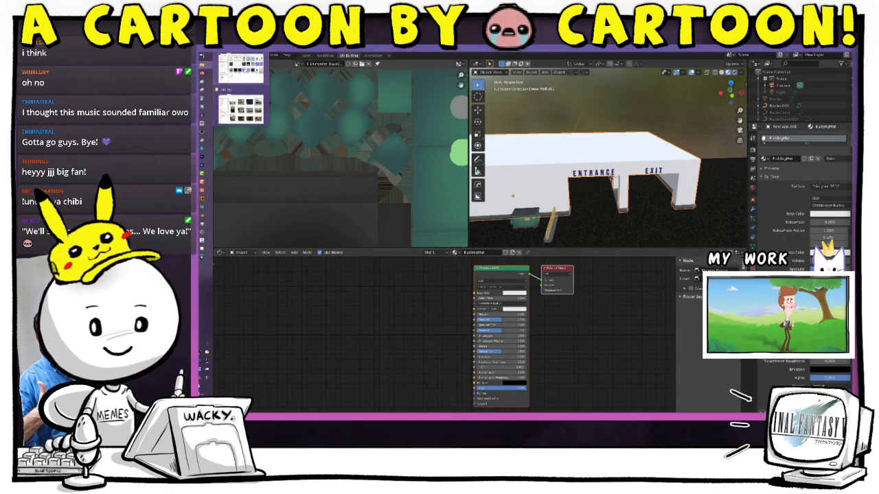
{"action": "left_click", "coordinate": [245, 72]}
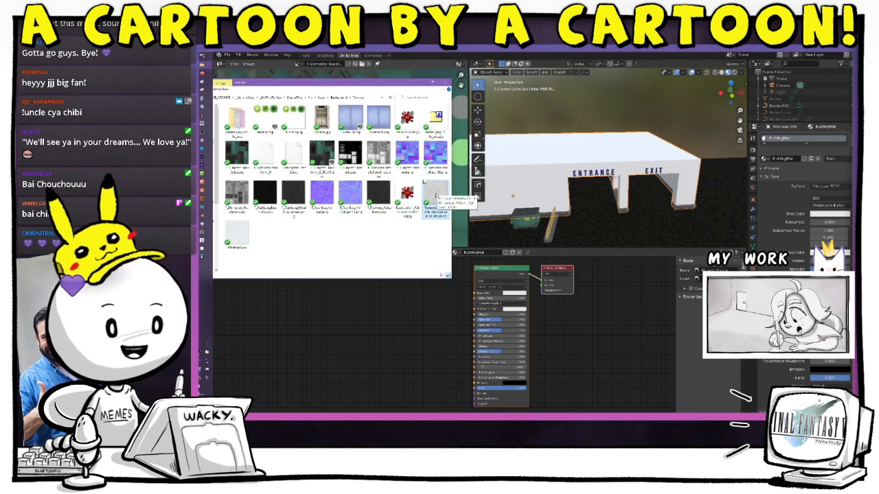
{"action": "left_click_drag", "start_coordinate": [432, 194], "coordinate": [474, 293]}
{"action": "left_click", "coordinate": [411, 318]}
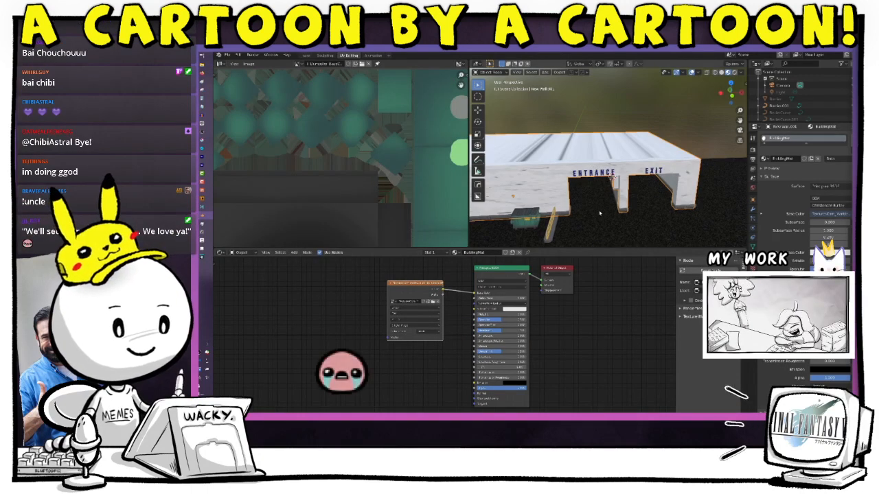
{"action": "middle_click_drag", "start_coordinate": [604, 193], "coordinate": [624, 204], "text": "shift"}
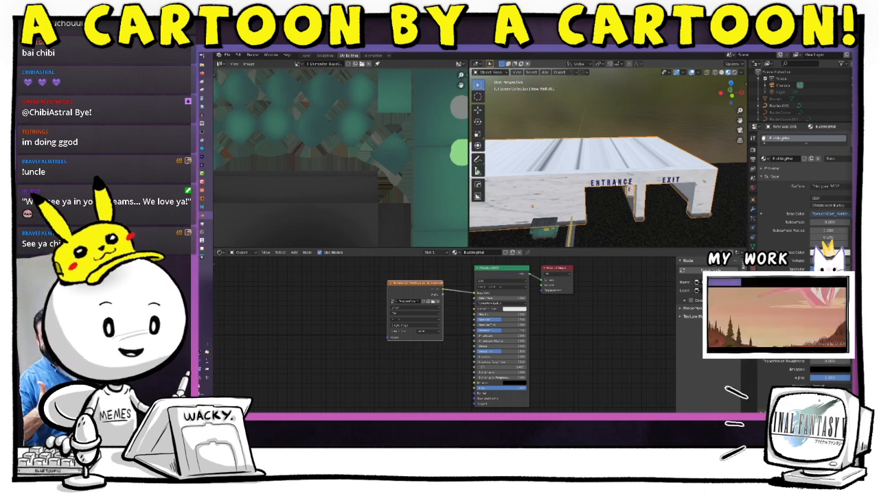
Add Texture Coordinate and Mapping nodes to the marble image texture and feed the mapping from Object coordinates instead of UV.
{"action": "scroll", "coordinate": [457, 321], "scroll_direction": "up", "scroll_amount": 2}
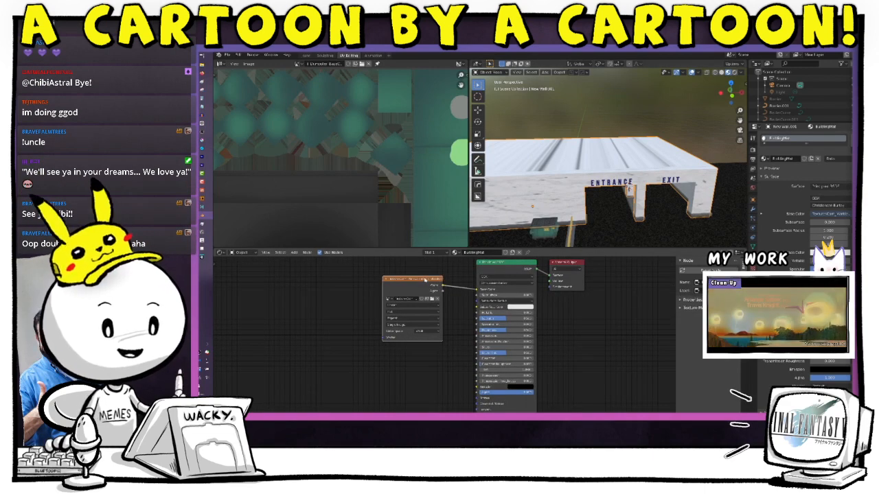
{"action": "key", "text": "ctrl+t"}
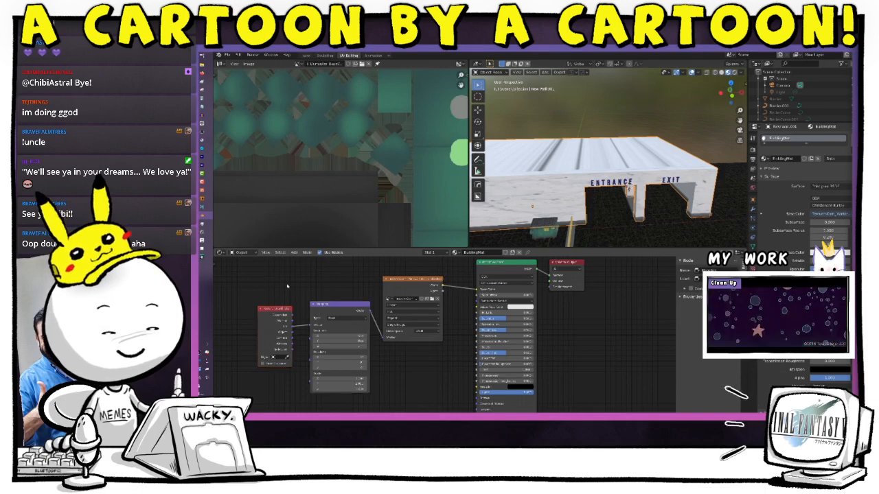
{"action": "left_click_drag", "start_coordinate": [245, 274], "coordinate": [441, 365]}
{"action": "scroll", "coordinate": [634, 194], "scroll_direction": "up", "scroll_amount": 1}
{"action": "scroll", "coordinate": [634, 194], "scroll_direction": "up", "scroll_amount": 5}
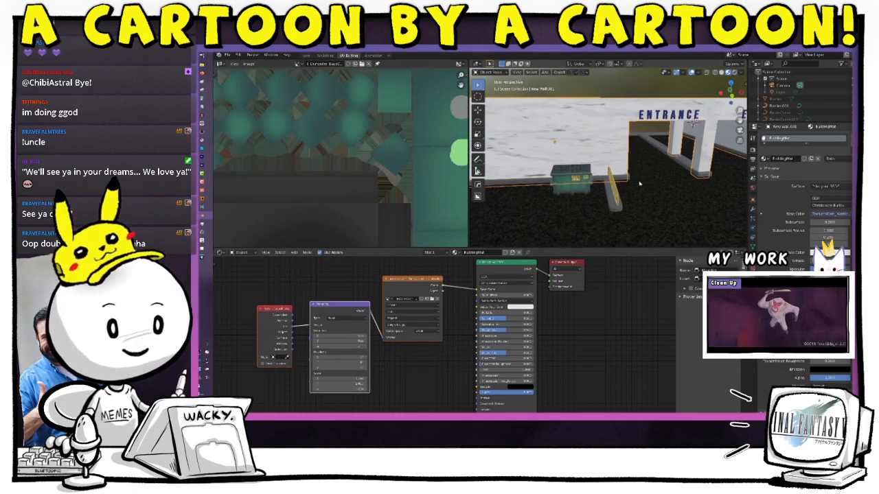
{"action": "middle_click_drag", "start_coordinate": [669, 191], "coordinate": [680, 196]}
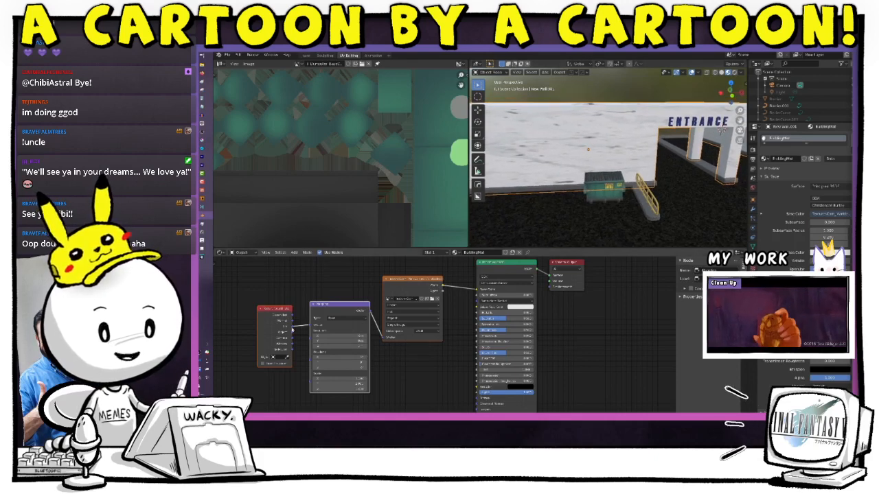
{"action": "left_click_drag", "start_coordinate": [294, 333], "coordinate": [310, 326]}
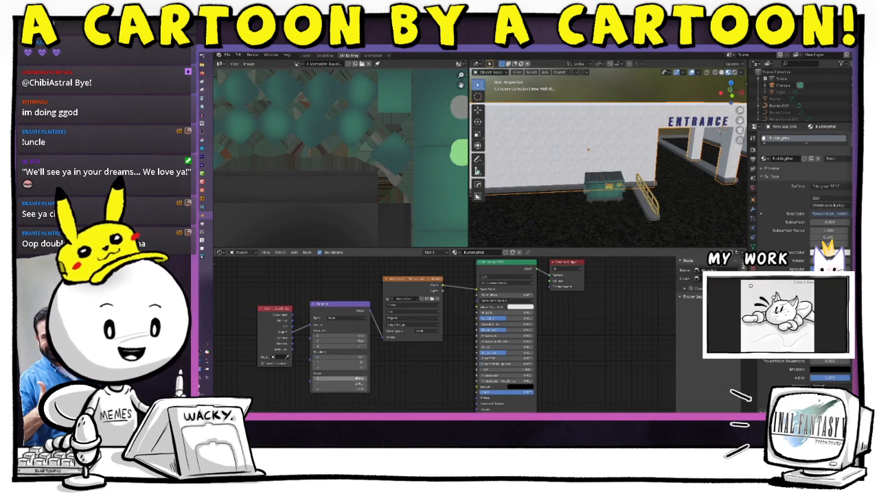
Set the Mapping node's X, Y and Z scale to 0.2 to enlarge the marble pattern on the entrance wall.
{"action": "left_click", "coordinate": [359, 378]}
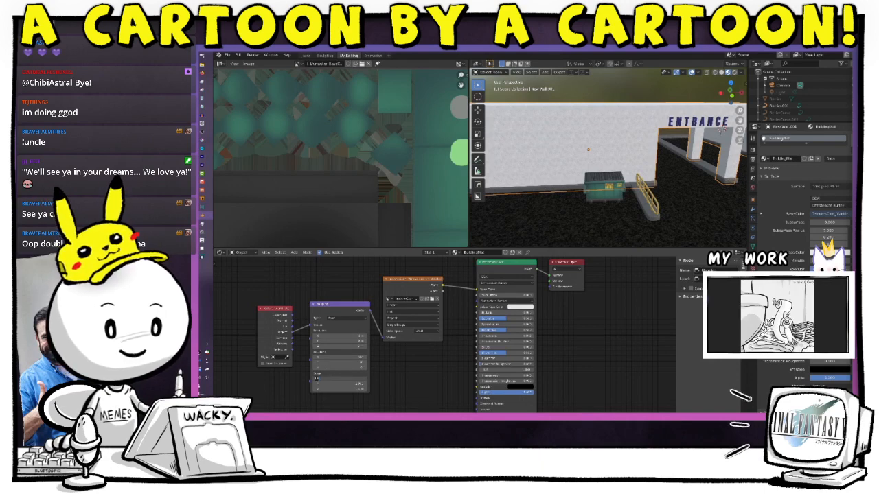
{"action": "key", "text": "Return"}
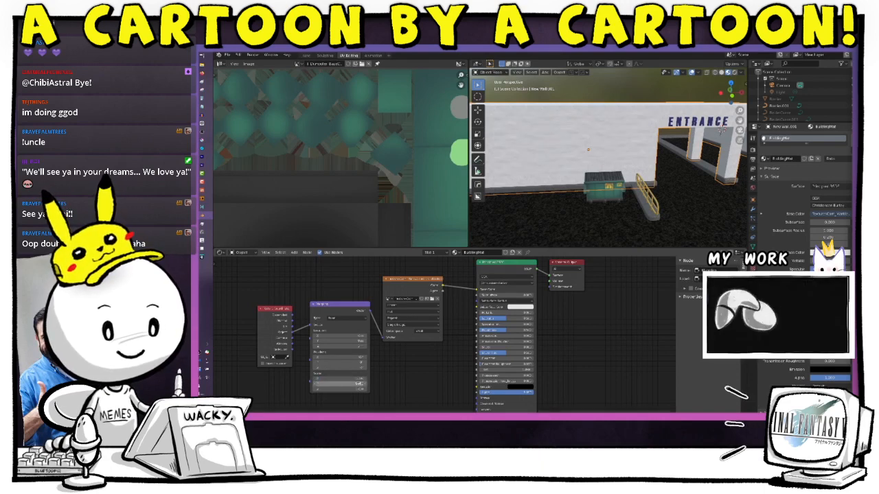
{"action": "left_click", "coordinate": [360, 384]}
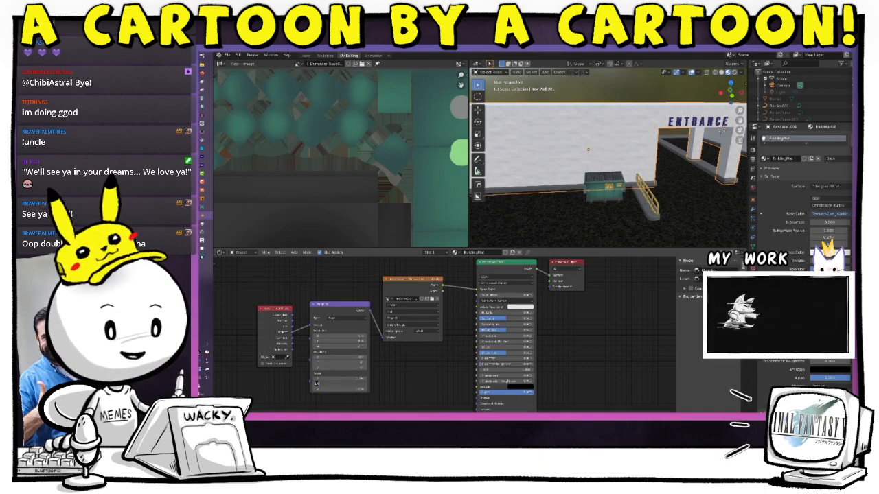
{"action": "key", "text": "BackSpace"}
{"action": "type", "text": ".2"}
{"action": "key", "text": "Return"}
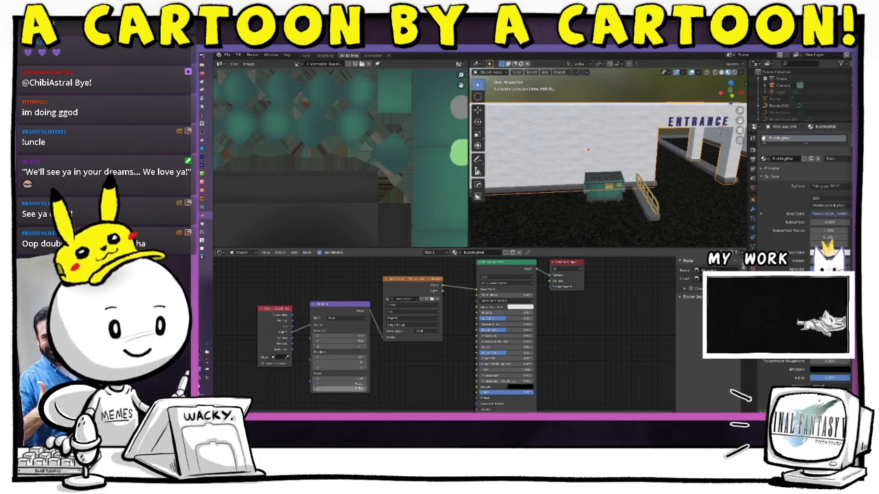
{"action": "left_click", "coordinate": [360, 389]}
{"action": "key", "text": "BackSpace"}
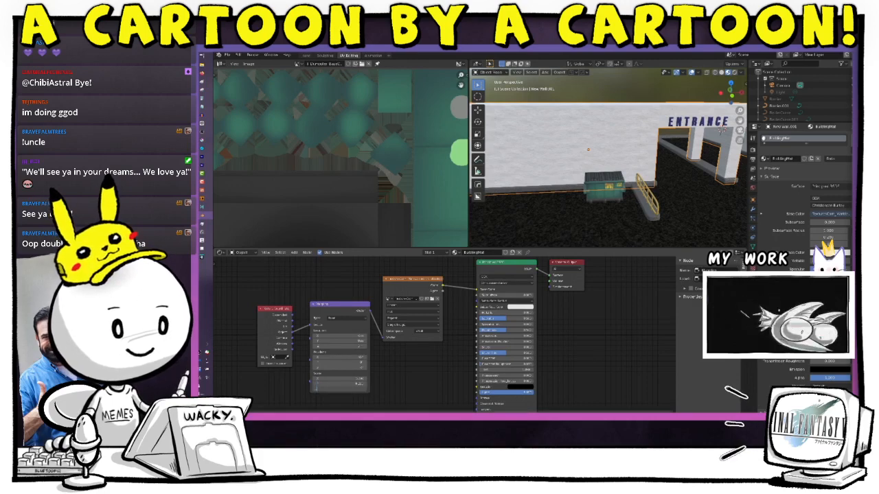
{"action": "type", "text": ".2"}
{"action": "key", "text": "Return"}
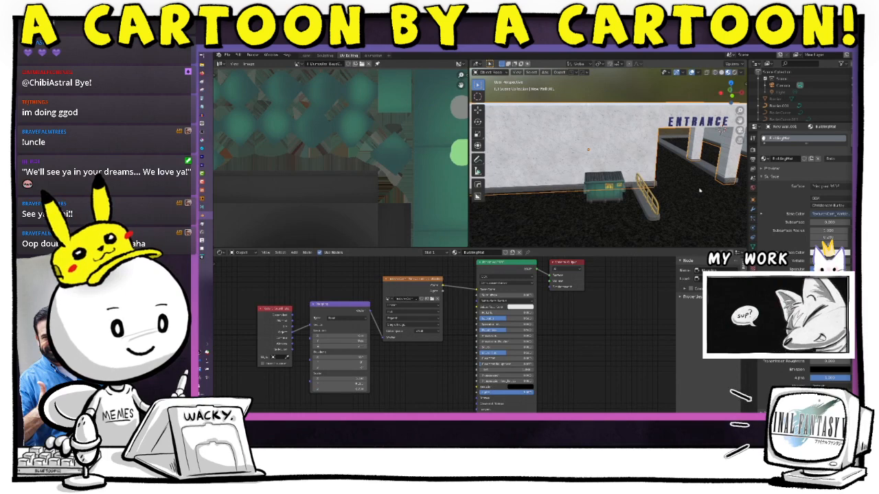
{"action": "middle_click_drag", "start_coordinate": [700, 190], "coordinate": [649, 183]}
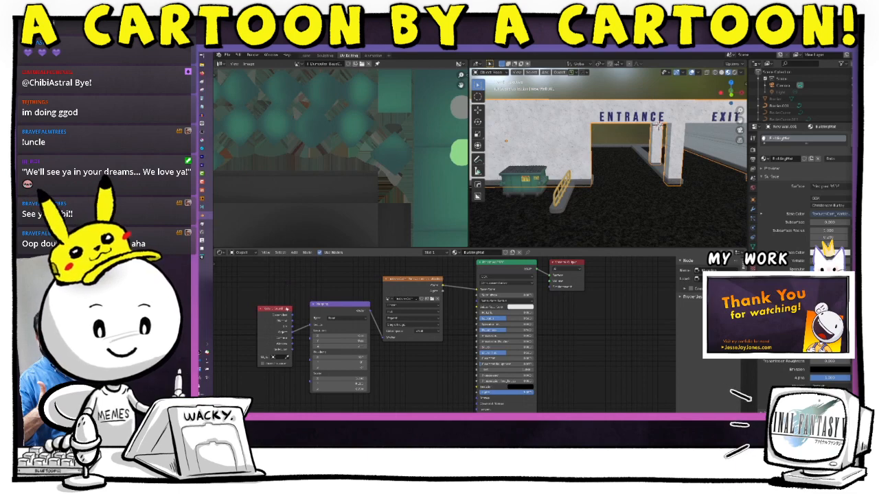
Move the texture nodes aside, insert a Bright/Contrast node between the marble image and the Principled BSDF, and adjust its values.
{"action": "left_click_drag", "start_coordinate": [241, 271], "coordinate": [409, 353]}
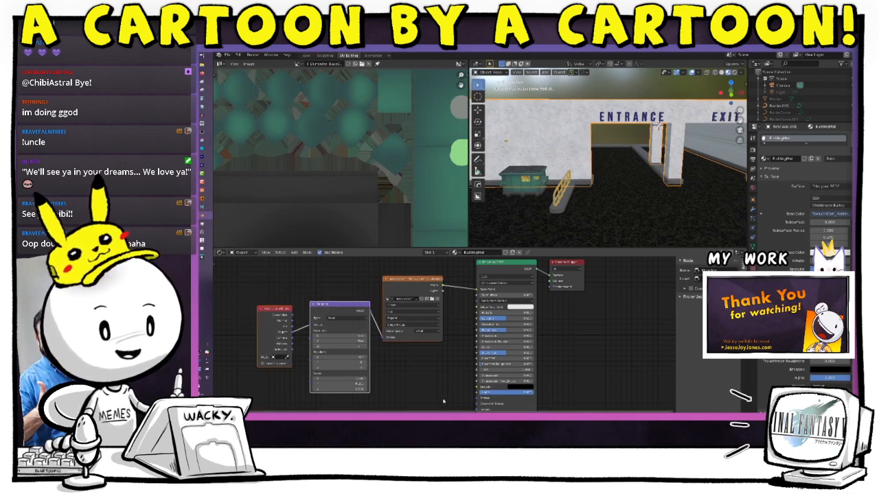
{"action": "left_click_drag", "start_coordinate": [415, 280], "coordinate": [344, 275]}
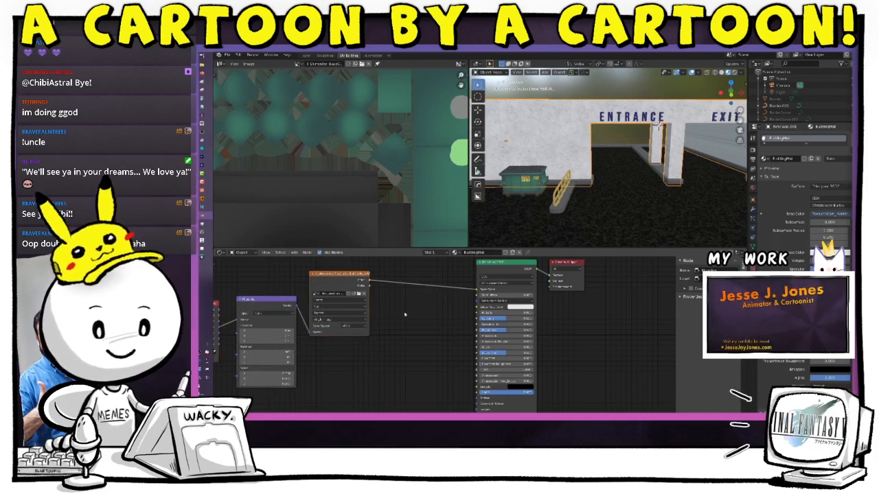
{"action": "key", "text": "shift+a"}
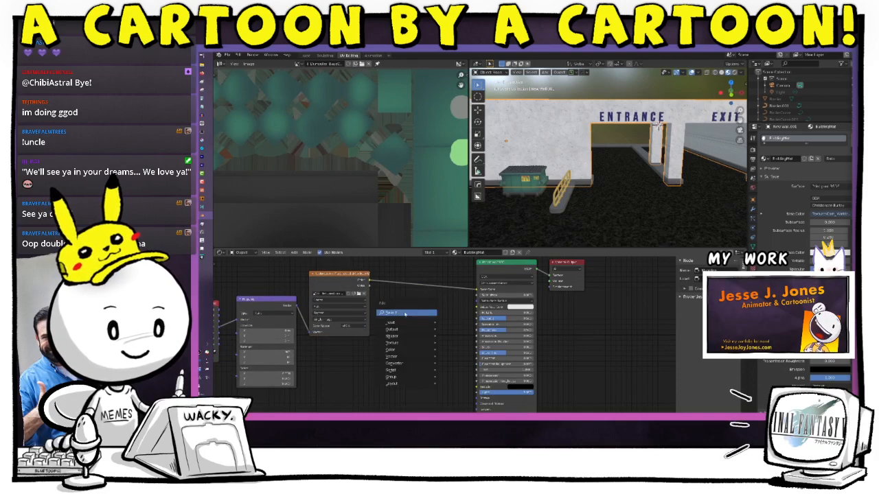
{"action": "mouse_move", "coordinate": [428, 348]}
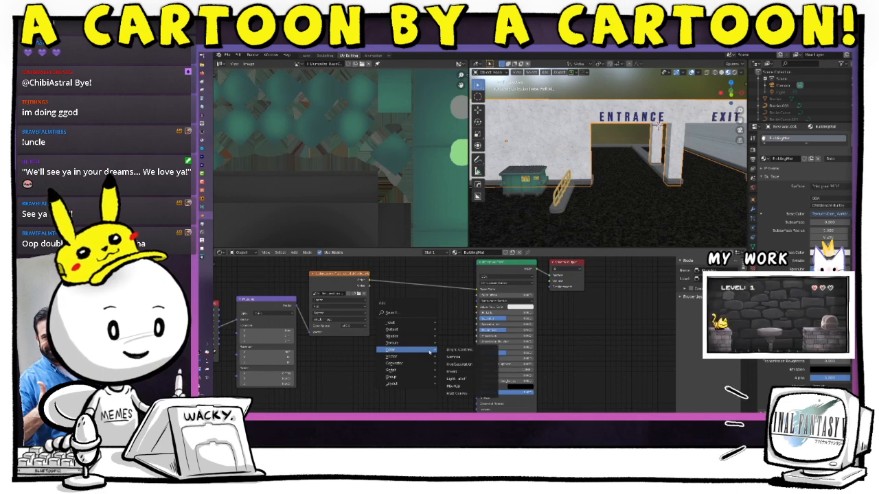
{"action": "left_click", "coordinate": [462, 351]}
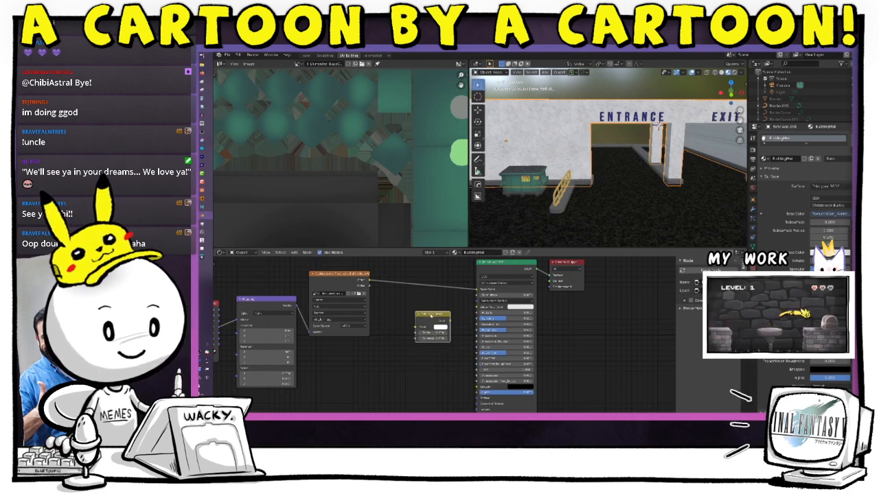
{"action": "left_click", "coordinate": [424, 275]}
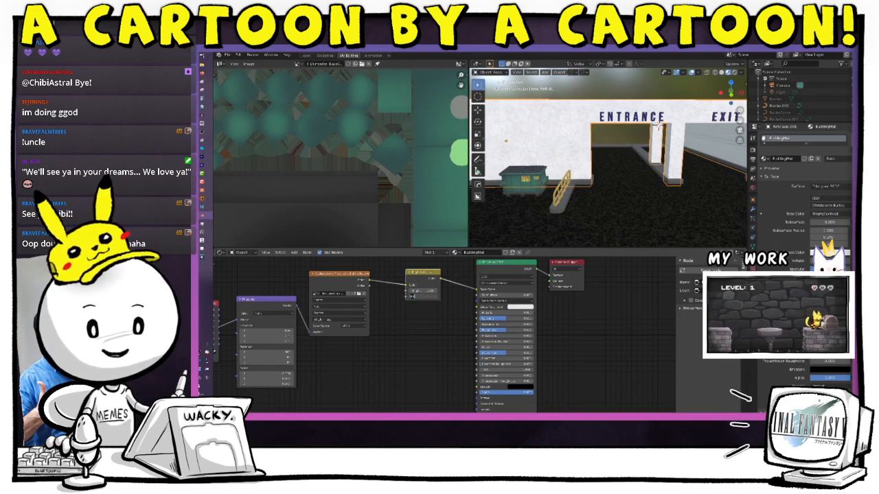
{"action": "key", "text": "Return"}
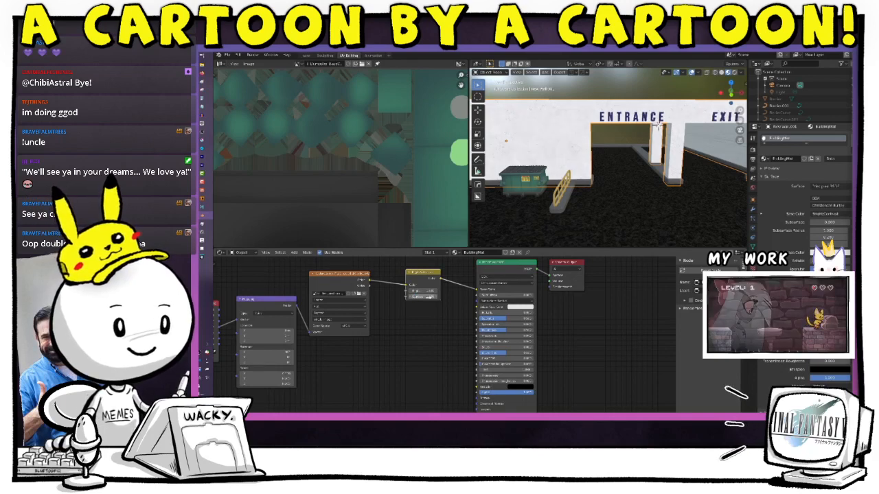
{"action": "left_click", "coordinate": [425, 343]}
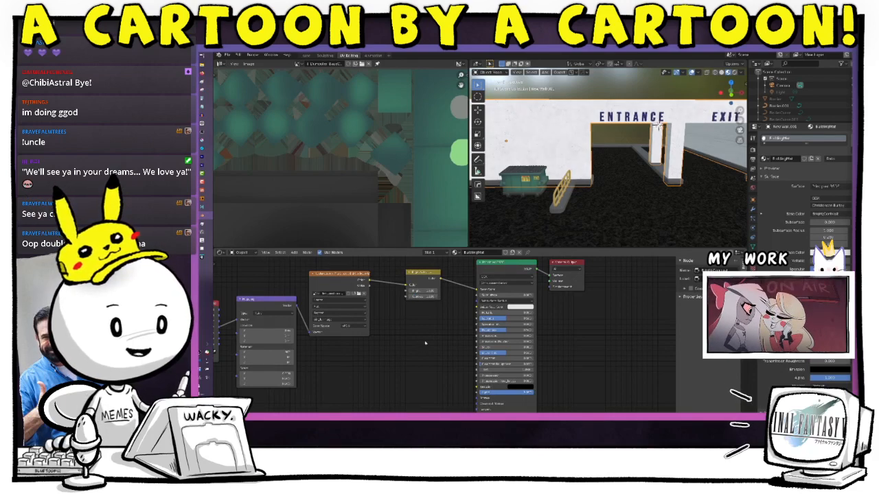
Check the building in the Animation workspace, return to UV Editing, and feed BuildingMat's Mapping node from UV coordinates.
{"action": "left_click", "coordinate": [373, 55]}
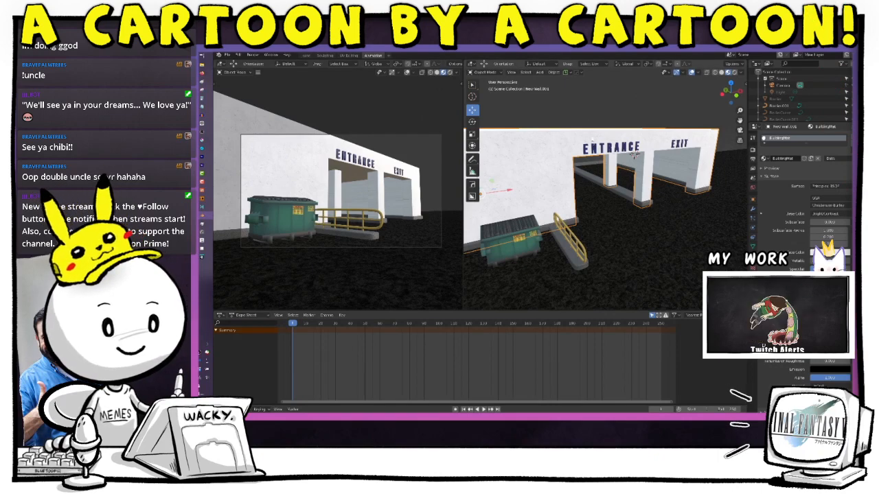
{"action": "left_click", "coordinate": [345, 57]}
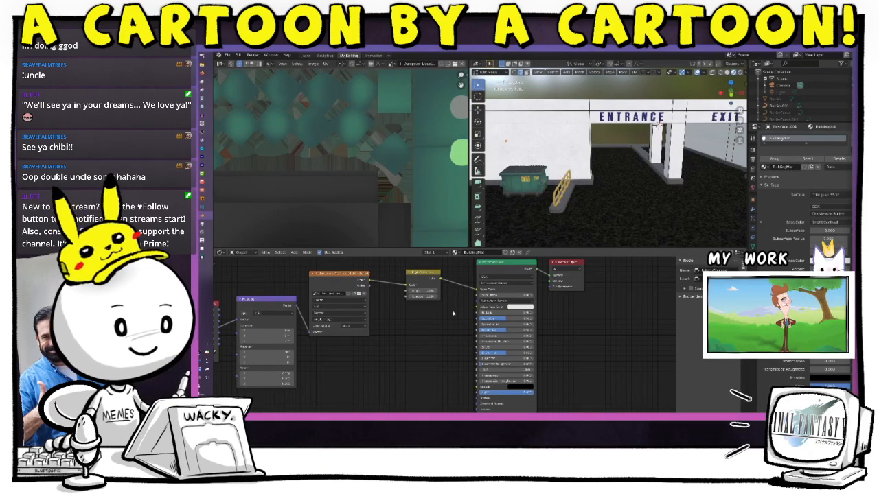
{"action": "middle_click_drag", "start_coordinate": [390, 363], "coordinate": [413, 350]}
{"action": "left_click_drag", "start_coordinate": [322, 316], "coordinate": [341, 314]}
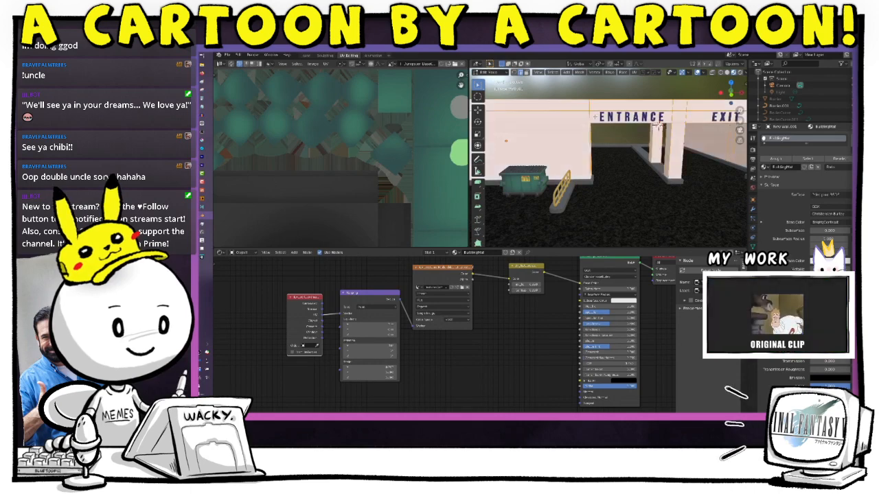
Unwrap all faces of the entrance building with Smart UV Project.
{"action": "scroll", "coordinate": [436, 206], "scroll_direction": "down", "scroll_amount": 4}
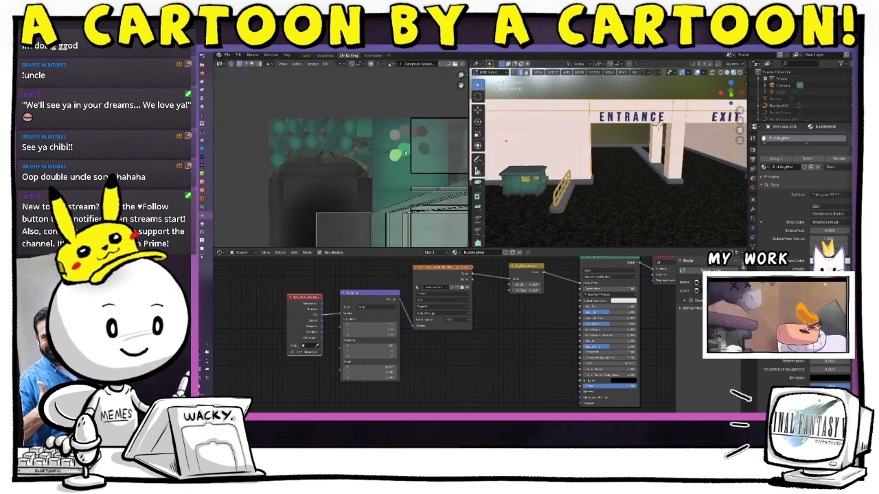
{"action": "scroll", "coordinate": [436, 206], "scroll_direction": "up", "scroll_amount": 5}
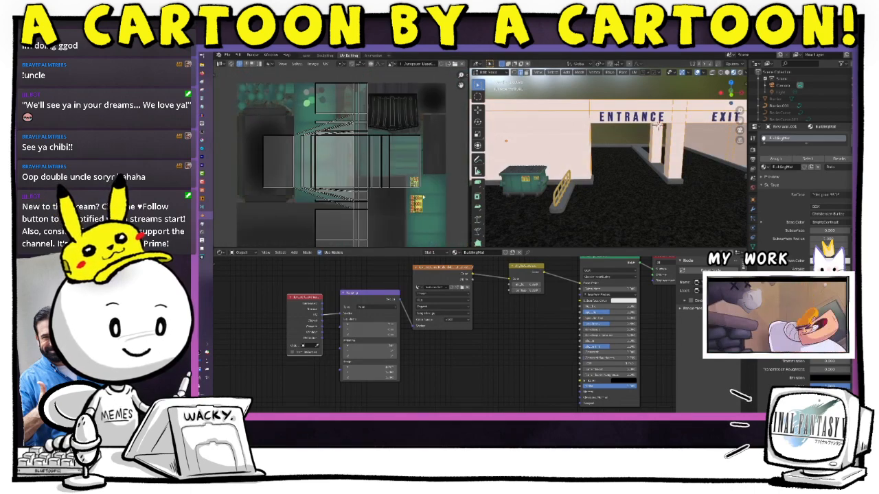
{"action": "scroll", "coordinate": [420, 196], "scroll_direction": "down", "scroll_amount": 4}
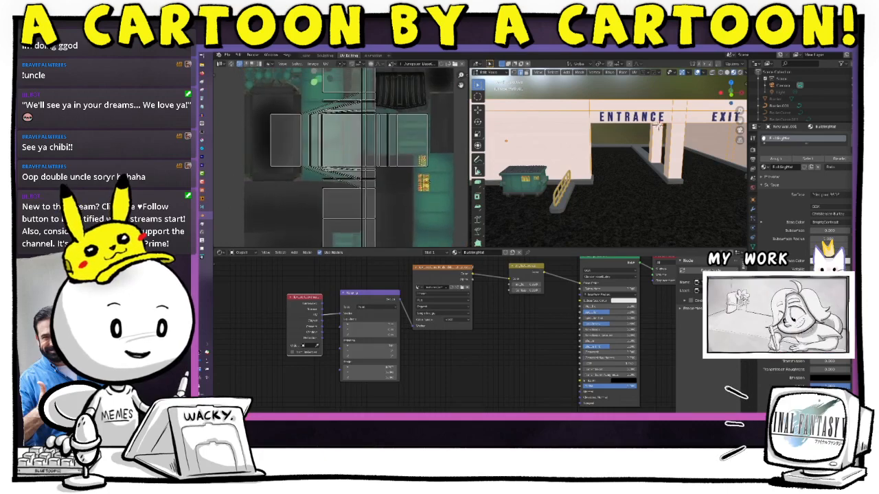
{"action": "middle_click_drag", "start_coordinate": [419, 194], "coordinate": [398, 186], "text": "ctrl"}
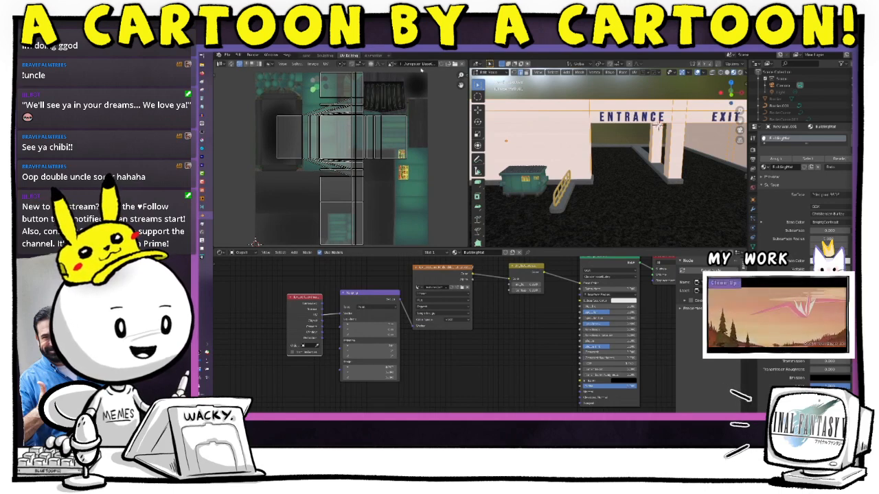
{"action": "left_click", "coordinate": [634, 72]}
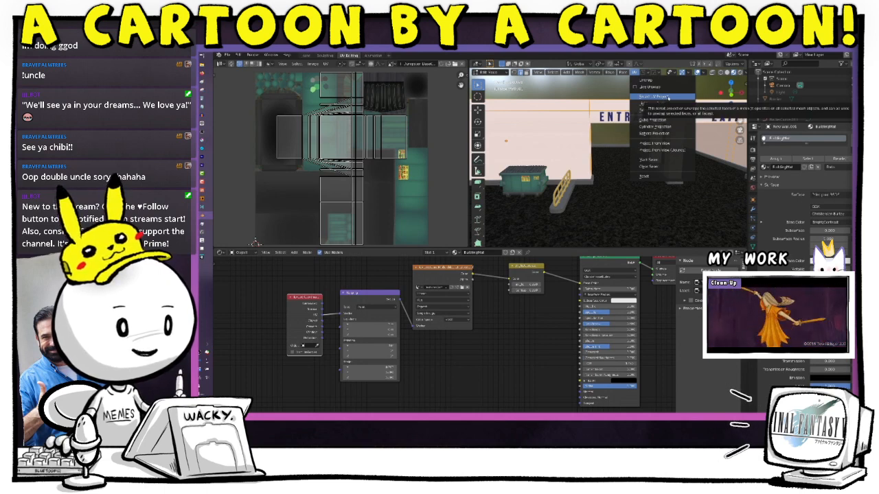
{"action": "left_click", "coordinate": [663, 97]}
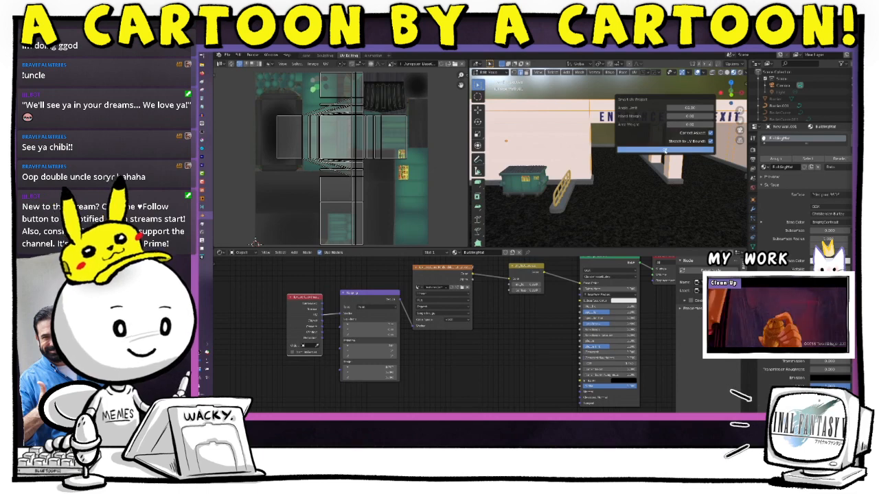
{"action": "left_click", "coordinate": [665, 149]}
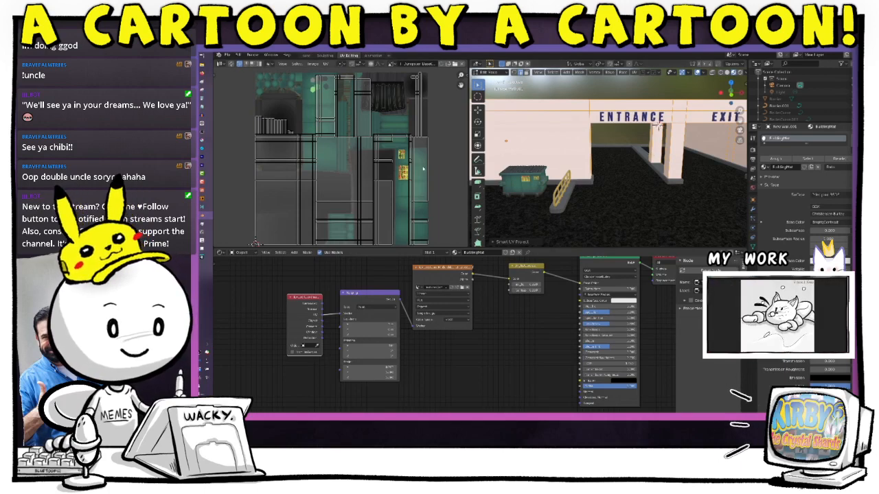
{"action": "scroll", "coordinate": [409, 192], "scroll_direction": "up", "scroll_amount": 3}
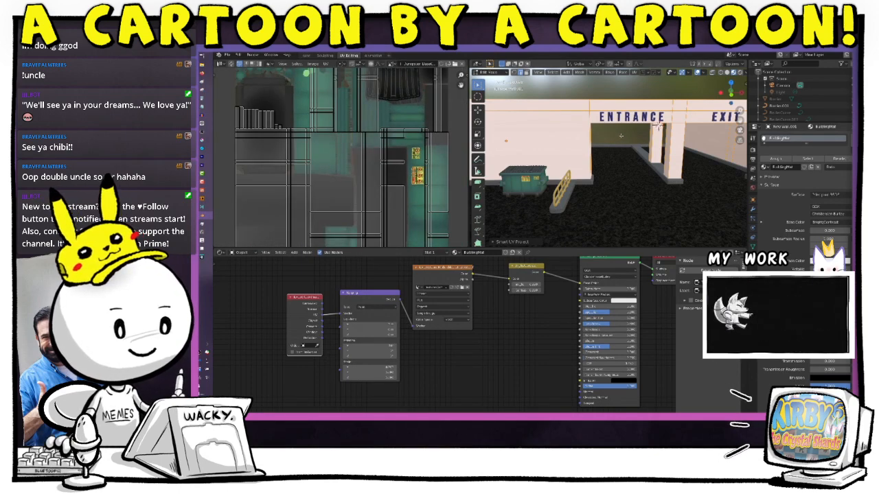
Leave Edit Mode and examine the marble on the entrance pillars up close and through the Animation workspace's camera view.
{"action": "key", "text": "Tab"}
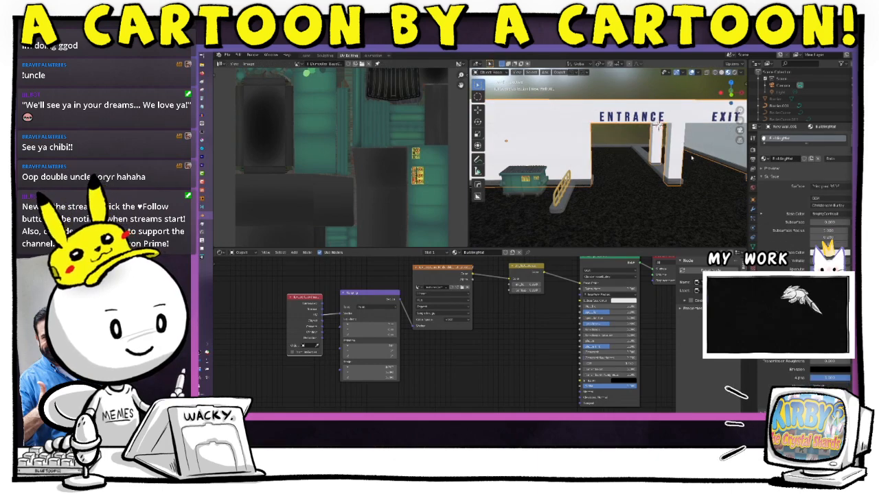
{"action": "scroll", "coordinate": [631, 152], "scroll_direction": "up", "scroll_amount": 4}
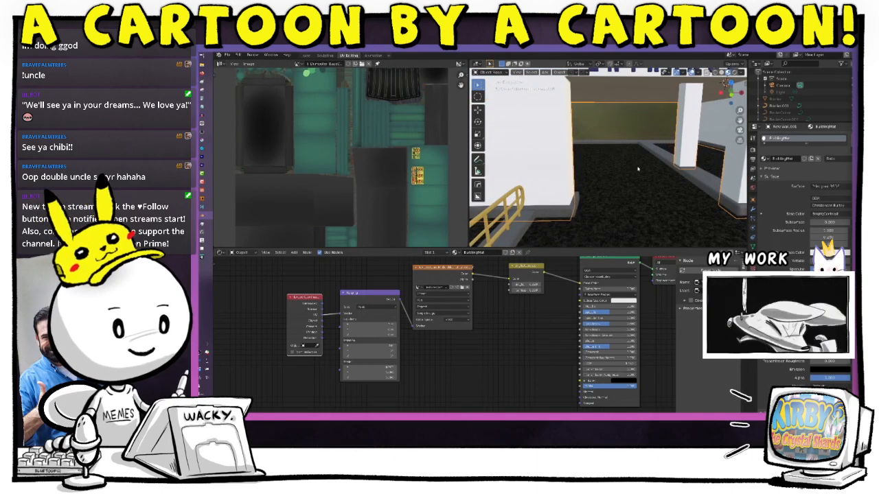
{"action": "middle_click_drag", "start_coordinate": [636, 169], "coordinate": [610, 179]}
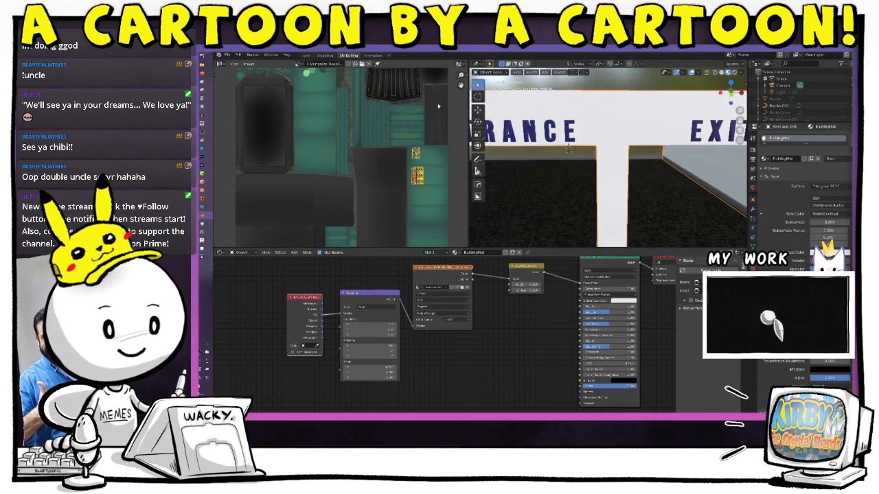
{"action": "left_click", "coordinate": [373, 56]}
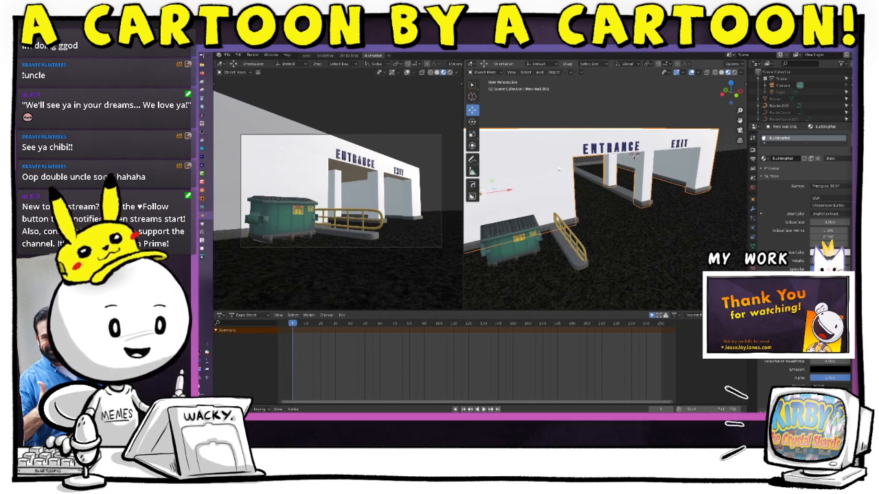
Return to the UV Editing workspace and inspect the marble texture across the building's front, roof and dumpster side.
{"action": "left_click", "coordinate": [345, 56]}
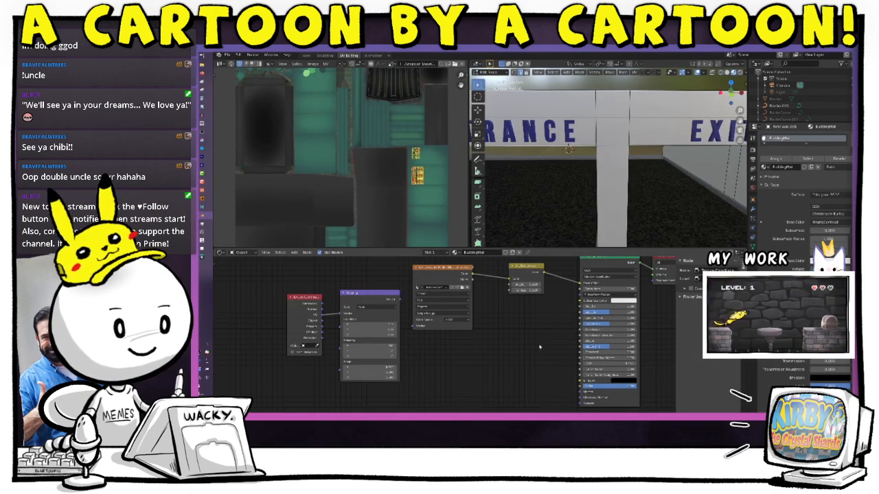
{"action": "scroll", "coordinate": [626, 215], "scroll_direction": "down", "scroll_amount": 5}
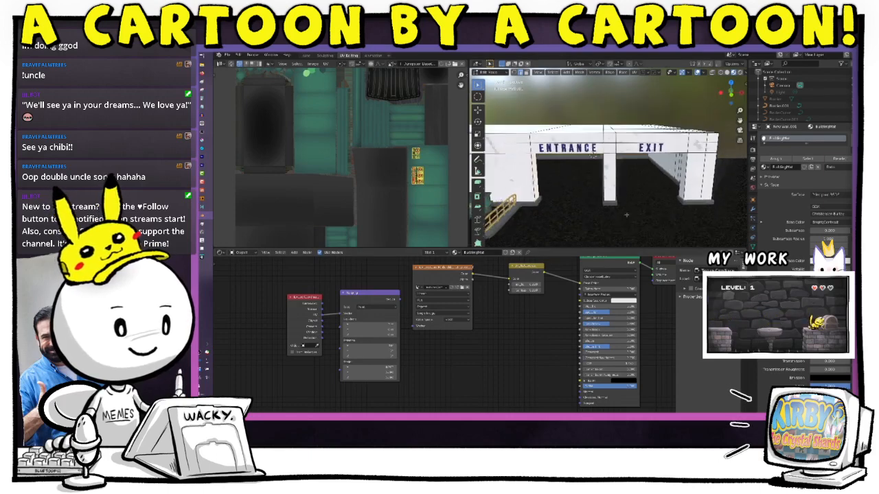
{"action": "middle_click_drag", "start_coordinate": [626, 215], "coordinate": [603, 196]}
{"action": "mouse_move", "coordinate": [581, 157]}
{"action": "middle_mouse_down"}
{"action": "mouse_move", "coordinate": [662, 192]}
{"action": "mouse_move", "coordinate": [632, 171]}
{"action": "mouse_move", "coordinate": [615, 172]}
{"action": "mouse_move", "coordinate": [632, 213]}
{"action": "mouse_move", "coordinate": [591, 145]}
{"action": "middle_mouse_up"}
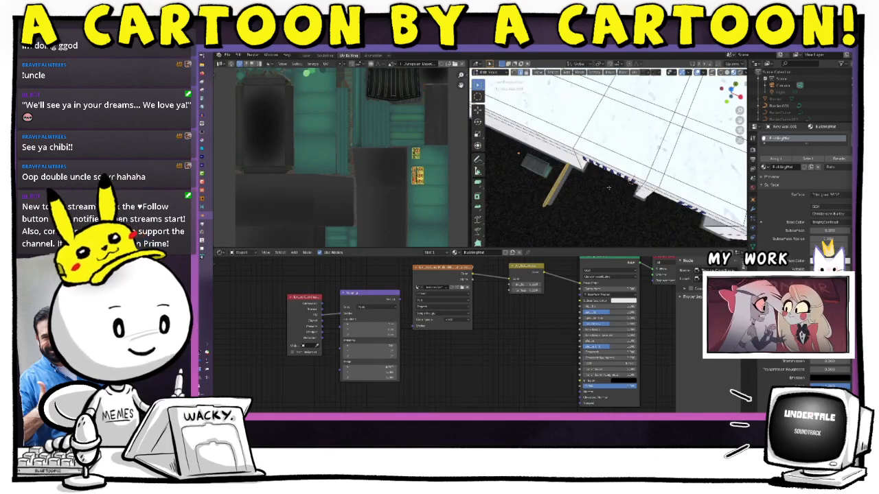
{"action": "middle_click_drag", "start_coordinate": [608, 187], "coordinate": [514, 177]}
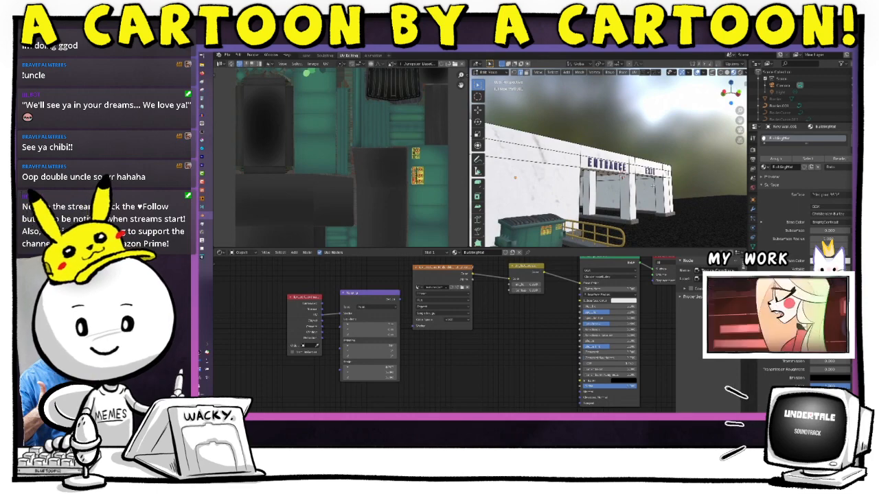
{"action": "middle_click_drag", "start_coordinate": [653, 185], "coordinate": [615, 214]}
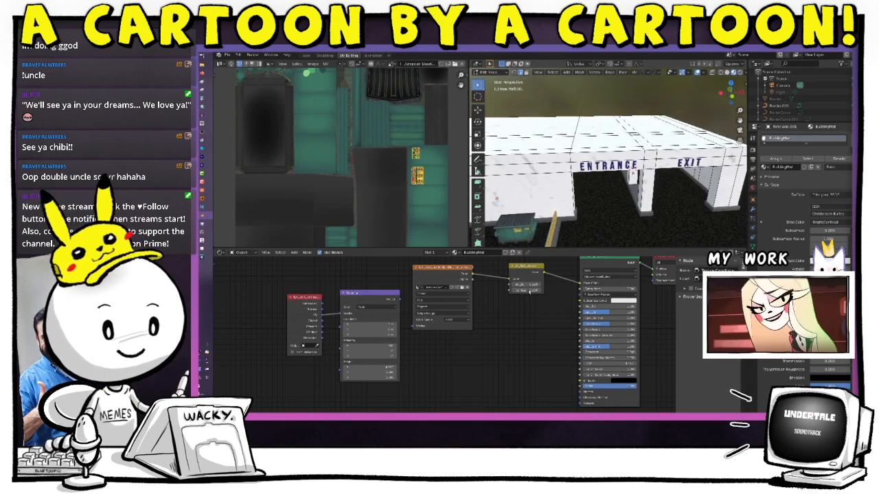
{"action": "left_click_drag", "start_coordinate": [289, 284], "coordinate": [383, 351]}
{"action": "key", "text": "x"}
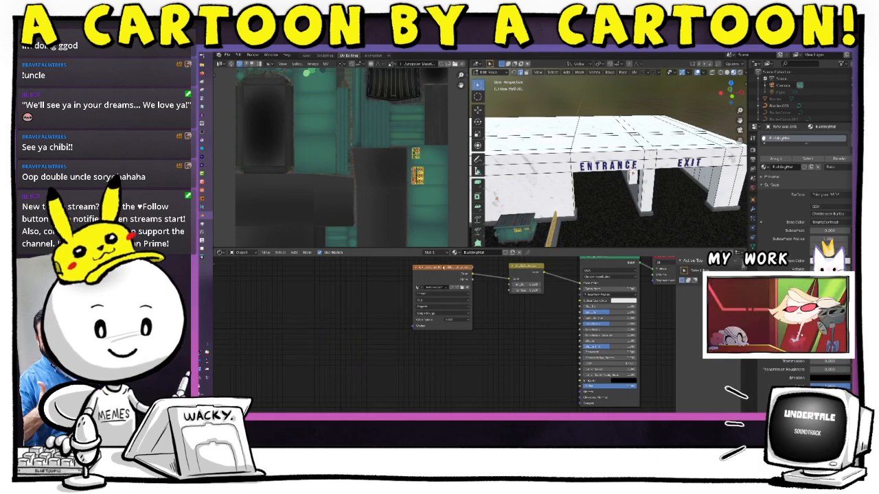
{"action": "left_click", "coordinate": [443, 268]}
{"action": "key", "text": "ctrl+z"}
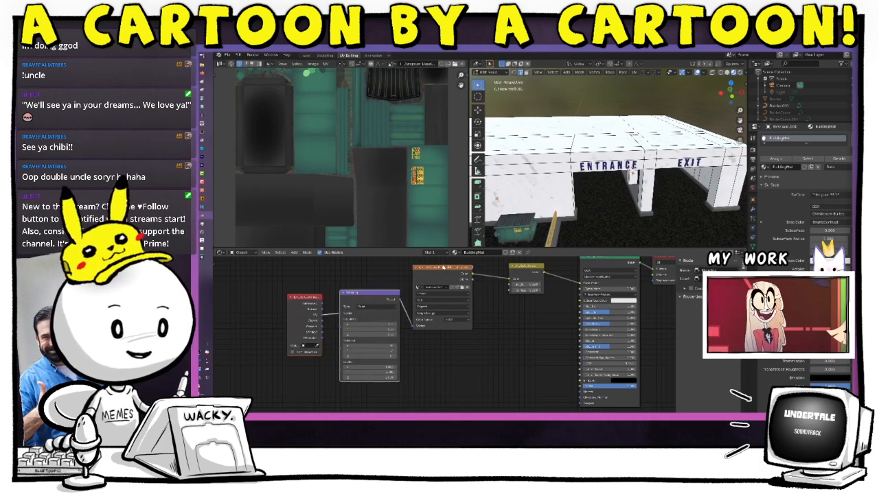
Adjust the Mapping node's scale to refine the marble pattern and check the building in the Animation workspace's enlarged camera view.
{"action": "left_click", "coordinate": [433, 359]}
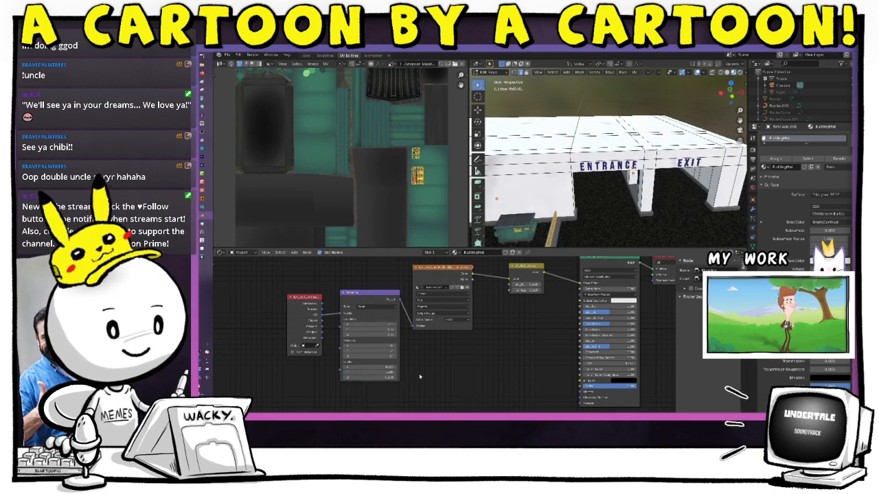
{"action": "middle_click_drag", "start_coordinate": [583, 175], "coordinate": [567, 179]}
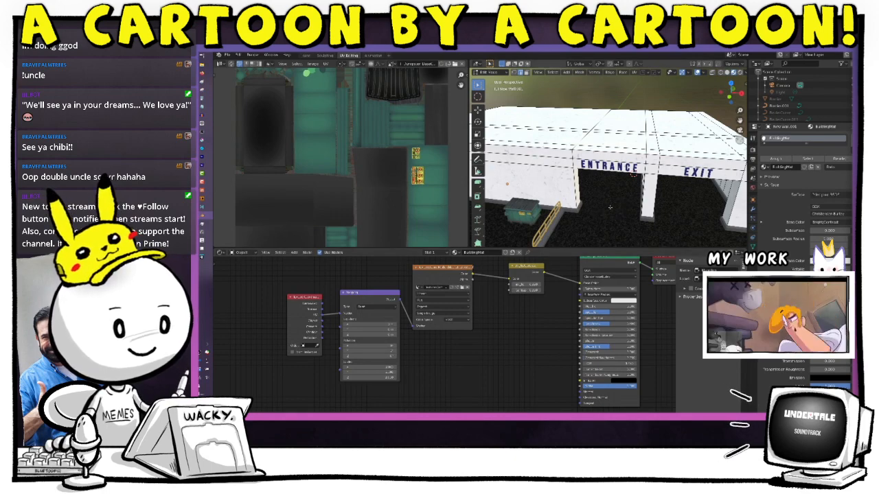
{"action": "middle_click_drag", "start_coordinate": [611, 208], "coordinate": [649, 187]}
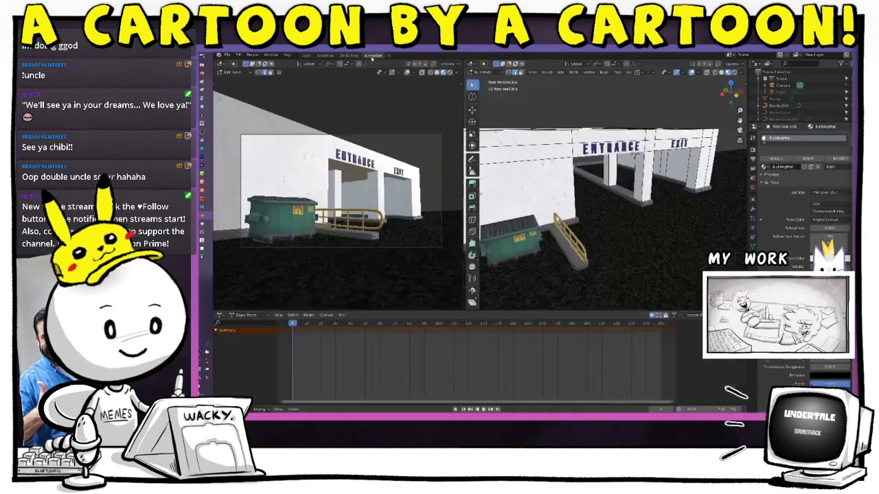
{"action": "left_click", "coordinate": [373, 56]}
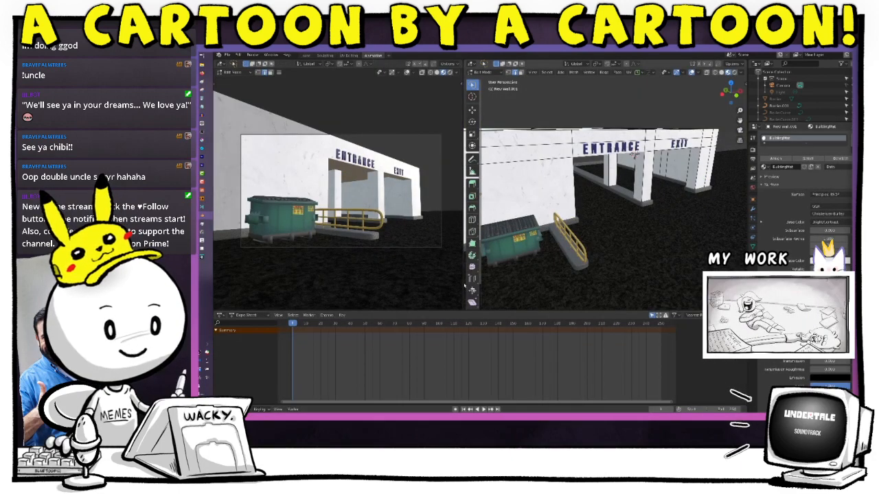
{"action": "left_click_drag", "start_coordinate": [462, 280], "coordinate": [687, 284]}
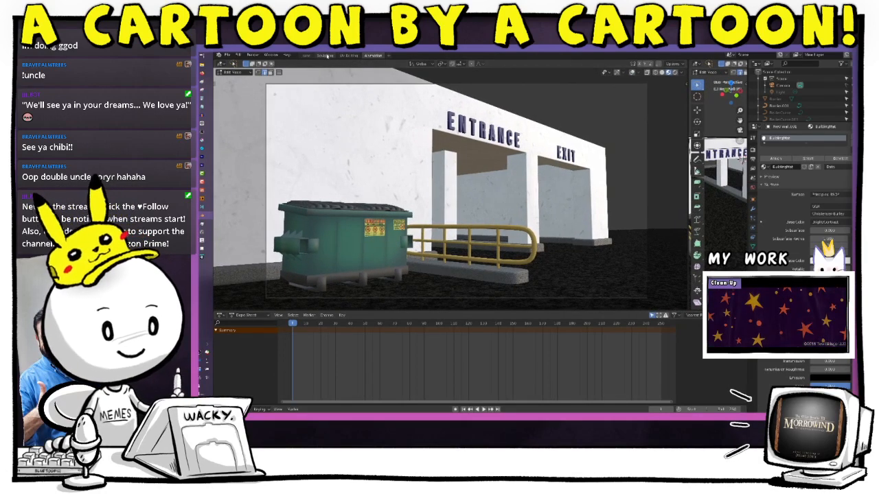
{"action": "left_click", "coordinate": [349, 55]}
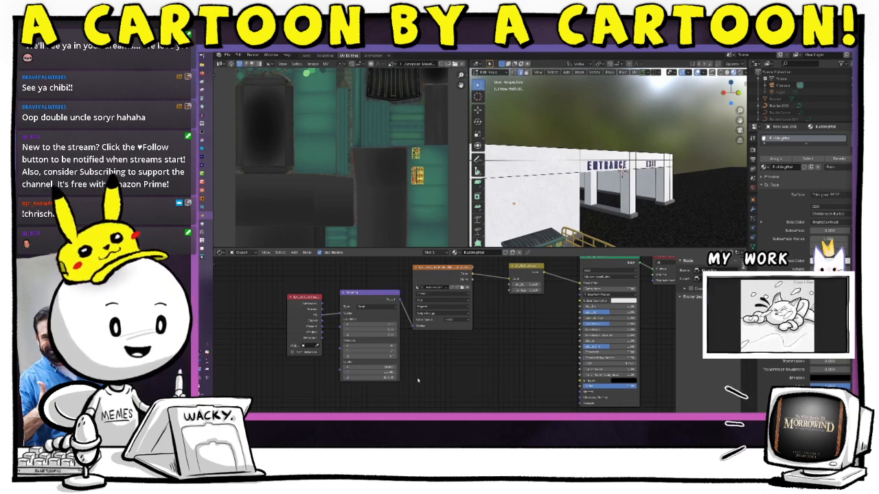
{"action": "left_click", "coordinate": [372, 55]}
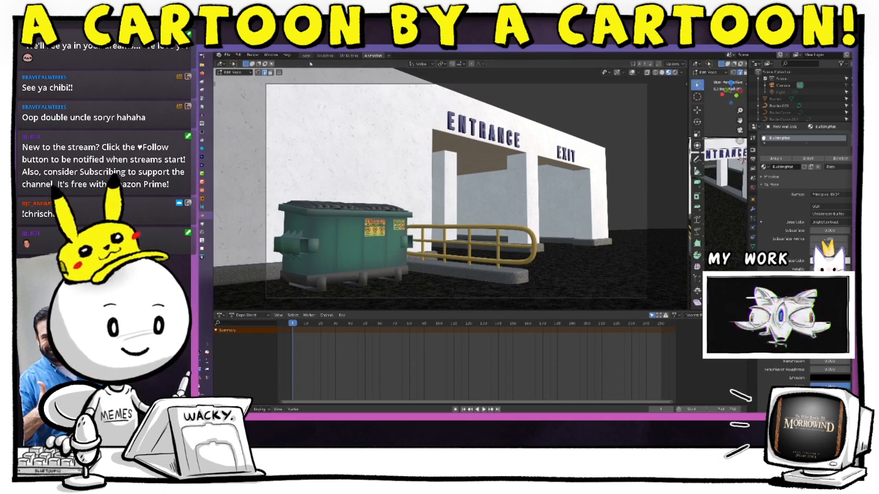
Set the Bright/Contrast node's contrast to 0 and preview the building in the Animation camera view with Rendered shading.
{"action": "left_click", "coordinate": [350, 55]}
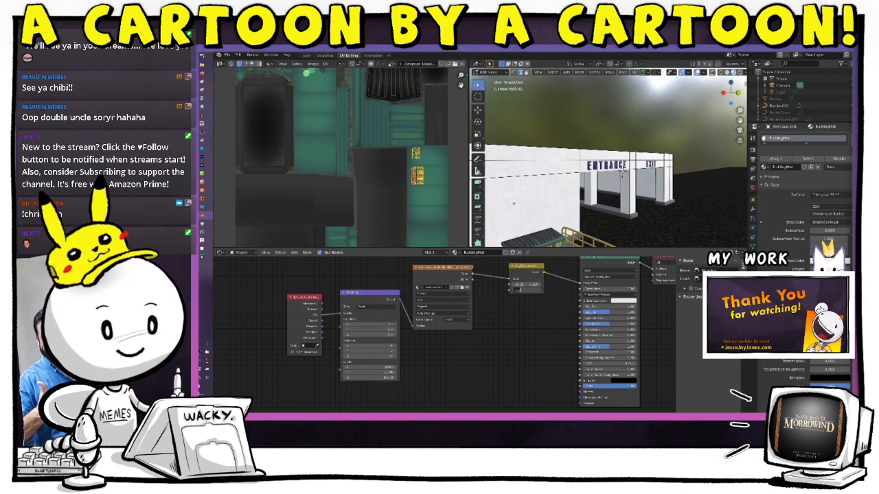
{"action": "key", "text": "BackSpace"}
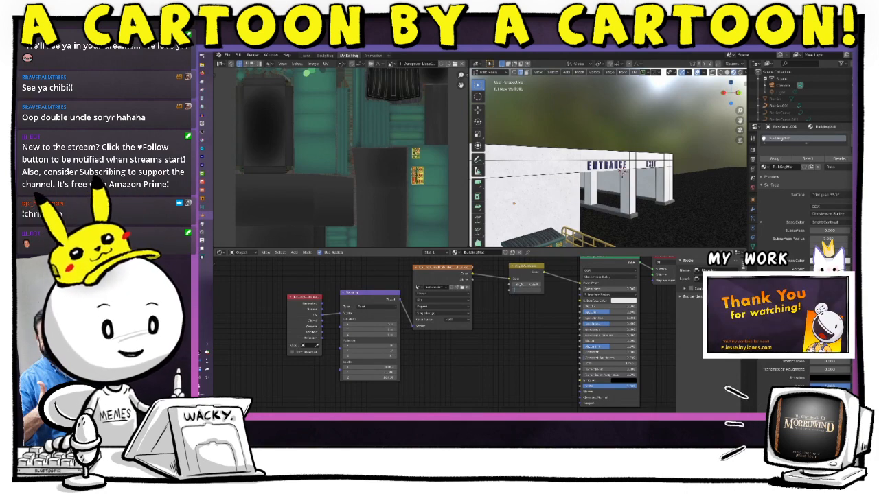
{"action": "key", "text": "Tab"}
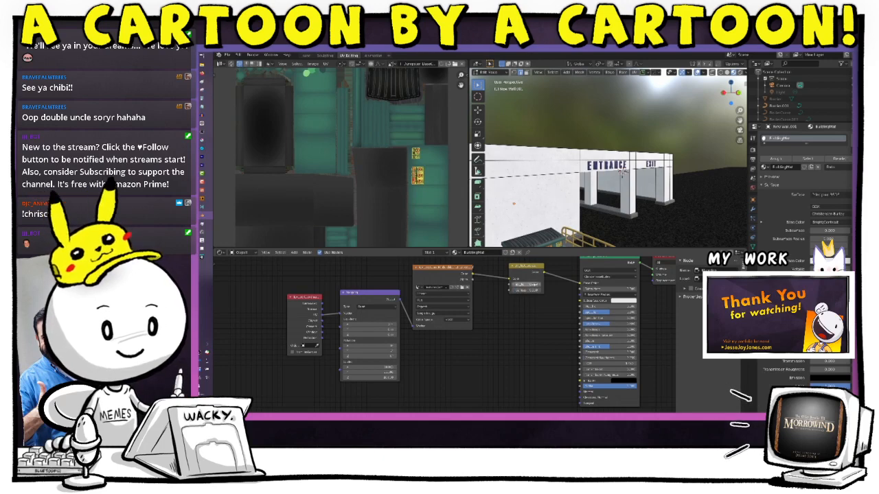
{"action": "type", "text": "0"}
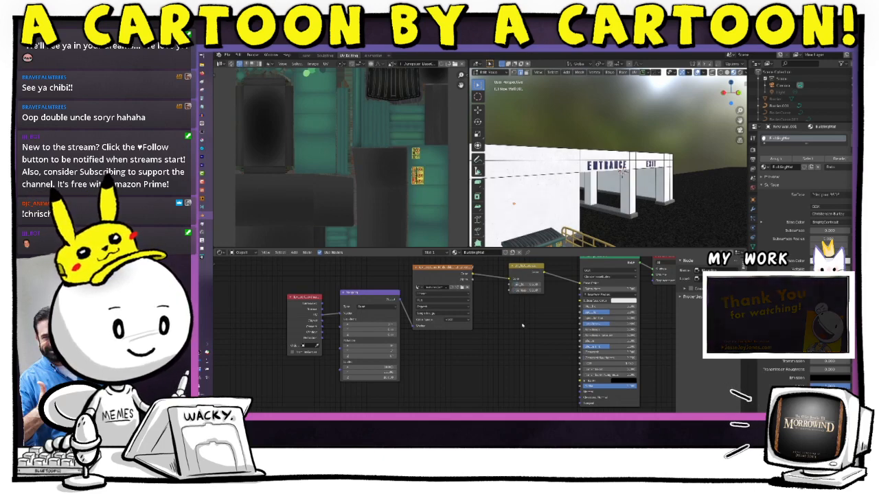
{"action": "left_click", "coordinate": [372, 56]}
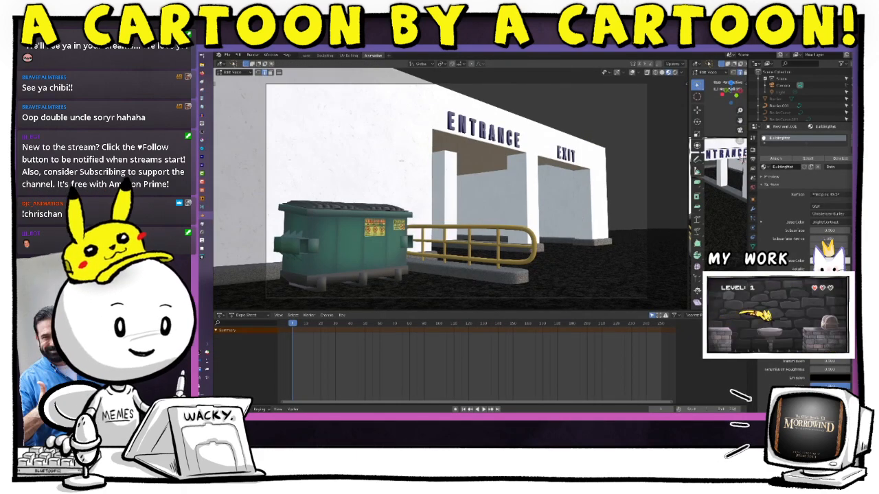
{"action": "left_click", "coordinate": [675, 72]}
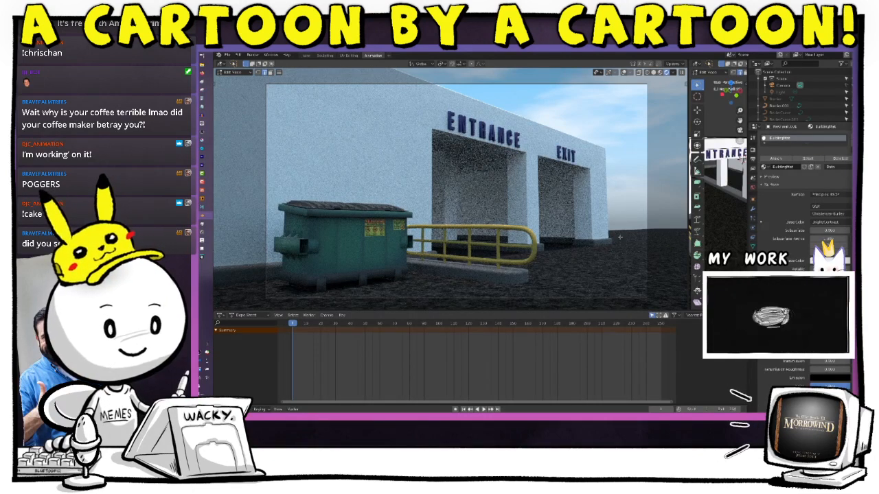
Switch to the Layout workspace and open the entrance building for face editing, facing its end wall beside the exit.
{"action": "left_click", "coordinate": [306, 56]}
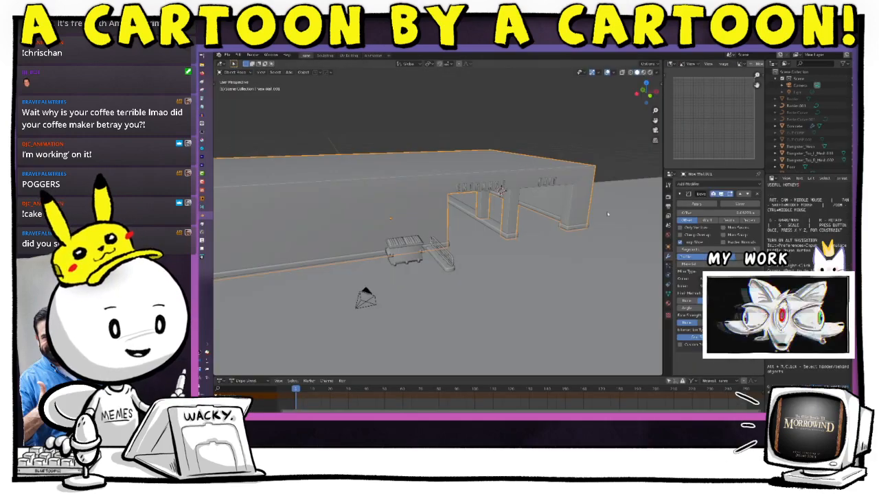
{"action": "left_click", "coordinate": [621, 160]}
{"action": "scroll", "coordinate": [599, 237], "scroll_direction": "down", "scroll_amount": 2}
{"action": "scroll", "coordinate": [604, 237], "scroll_direction": "up", "scroll_amount": 3}
{"action": "middle_click_drag", "start_coordinate": [628, 236], "coordinate": [492, 213]}
{"action": "left_click", "coordinate": [492, 214]}
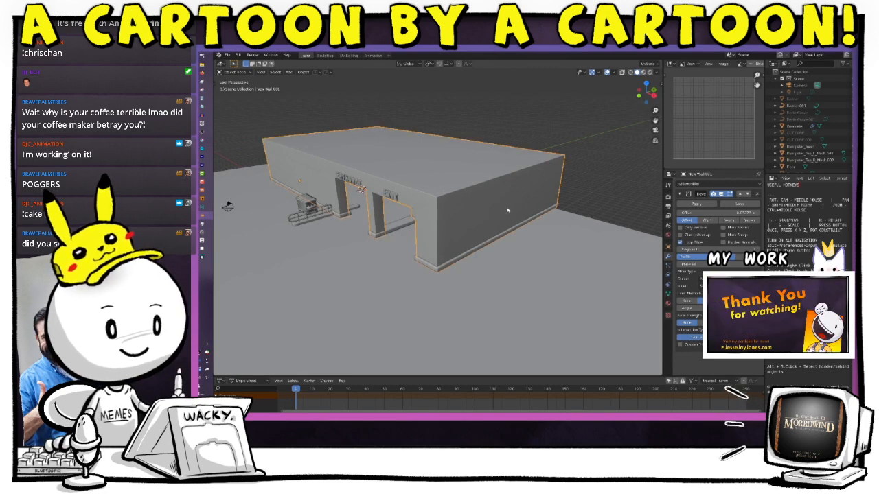
{"action": "key", "text": "Tab"}
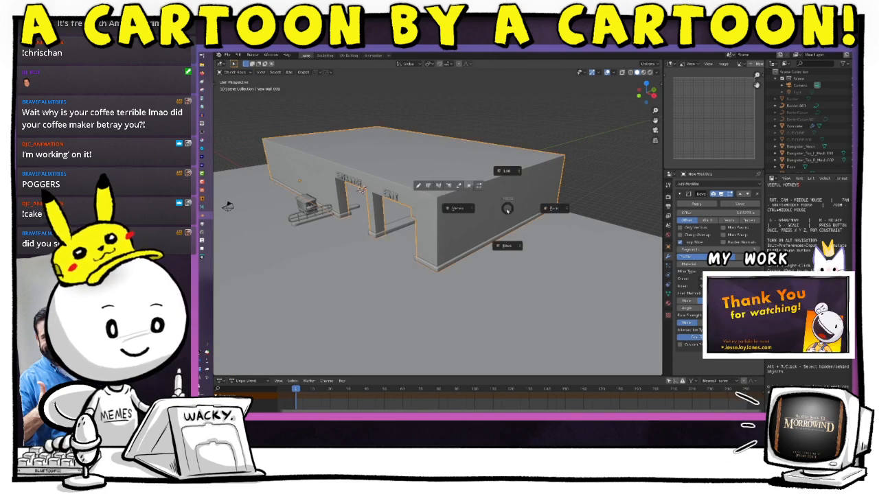
{"action": "left_click", "coordinate": [557, 209]}
Select all faces of the end wall beside the exit and move them outward along X to lengthen the building.
{"action": "left_click", "coordinate": [508, 210]}
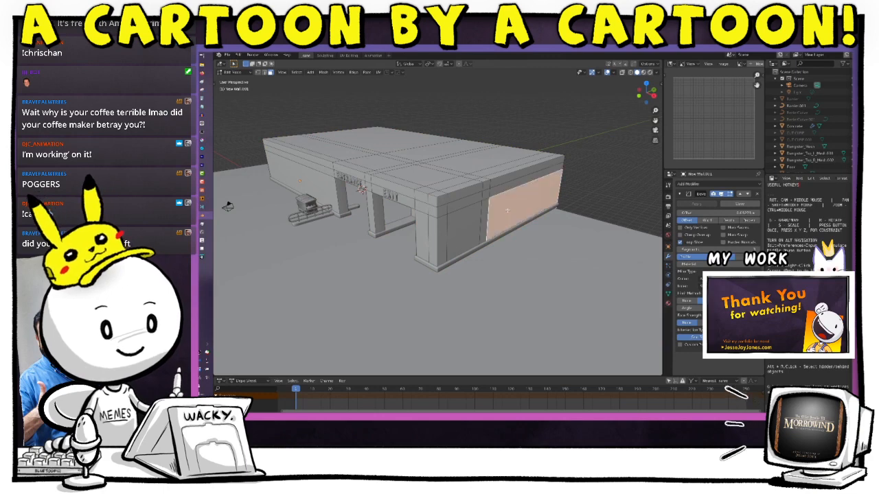
{"action": "left_click", "coordinate": [445, 202], "text": "shift"}
{"action": "left_click", "coordinate": [445, 212], "text": "shift"}
{"action": "left_click", "coordinate": [445, 229], "text": "shift"}
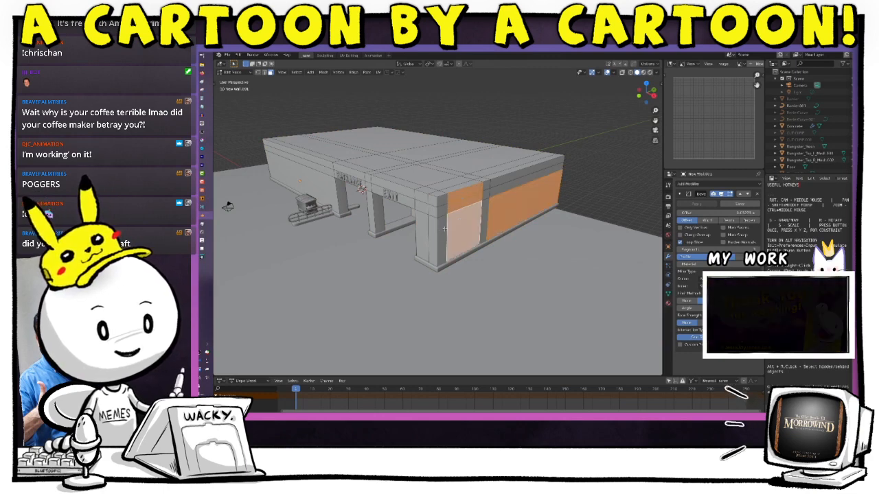
{"action": "left_click", "coordinate": [442, 228], "text": "shift"}
{"action": "left_click", "coordinate": [442, 208], "text": "shift"}
{"action": "left_click", "coordinate": [441, 200], "text": "shift"}
{"action": "left_click", "coordinate": [485, 214], "text": "shift"}
{"action": "left_click", "coordinate": [485, 195], "text": "shift"}
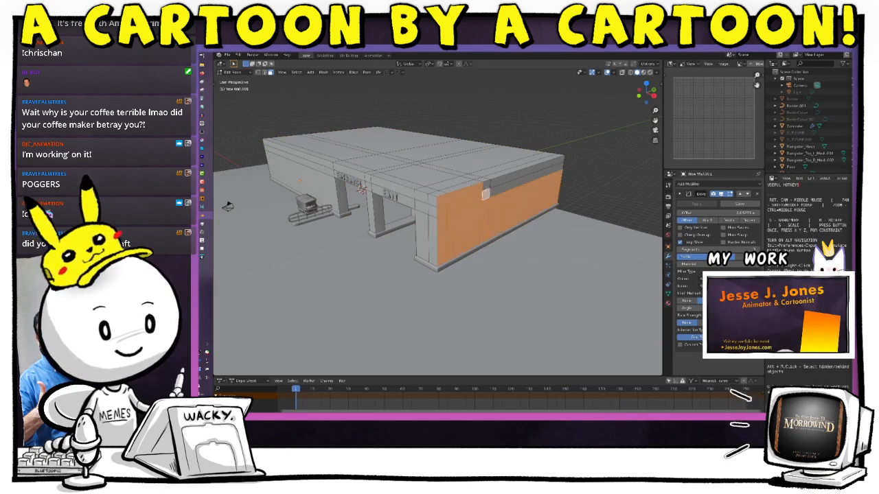
{"action": "left_click", "coordinate": [486, 185], "text": "shift"}
{"action": "left_click", "coordinate": [502, 181], "text": "shift"}
{"action": "left_click", "coordinate": [505, 188], "text": "shift"}
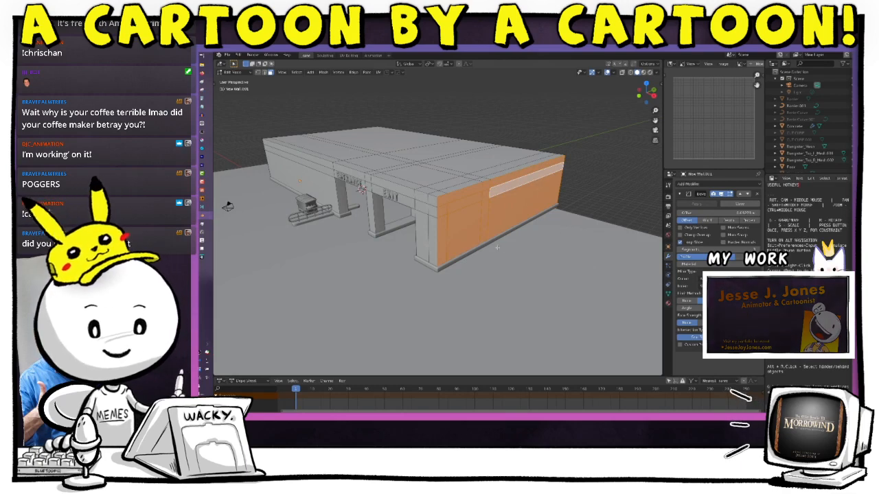
{"action": "middle_click_drag", "start_coordinate": [497, 247], "coordinate": [499, 291]}
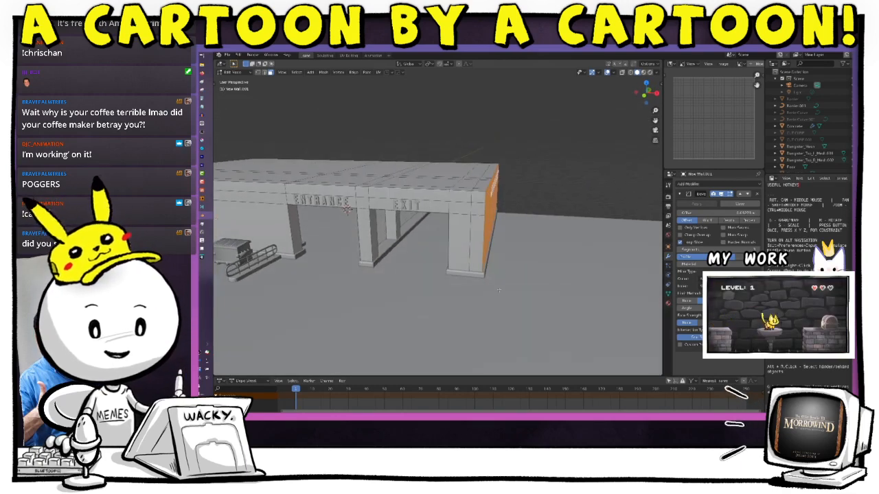
{"action": "key", "text": "e"}
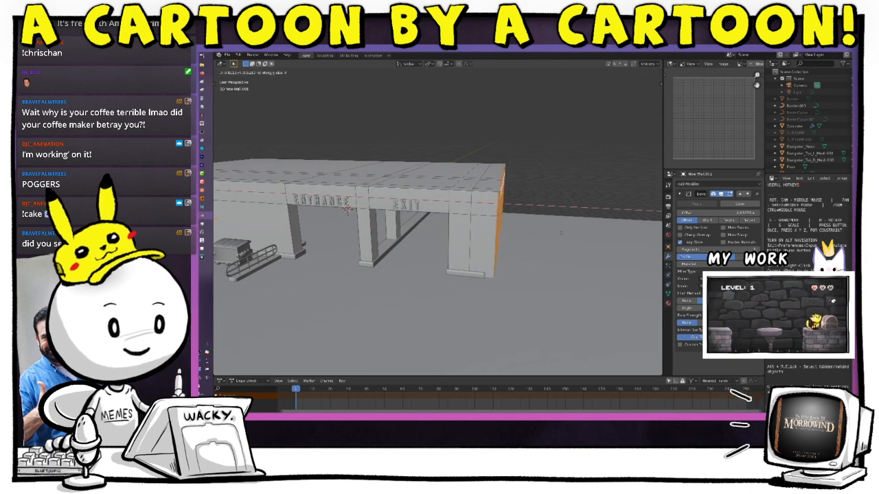
{"action": "left_click", "coordinate": [631, 242]}
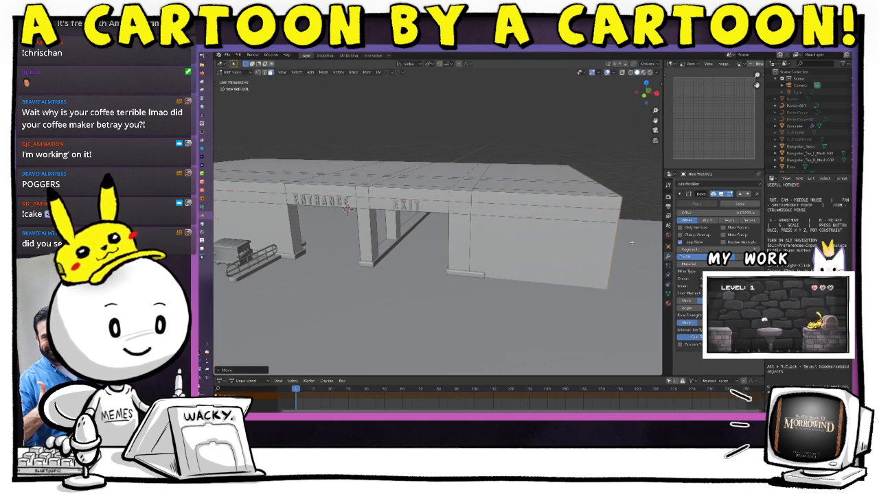
Leave the building's Edit Mode and open the base trim under its pillars for face editing.
{"action": "left_click", "coordinate": [471, 274]}
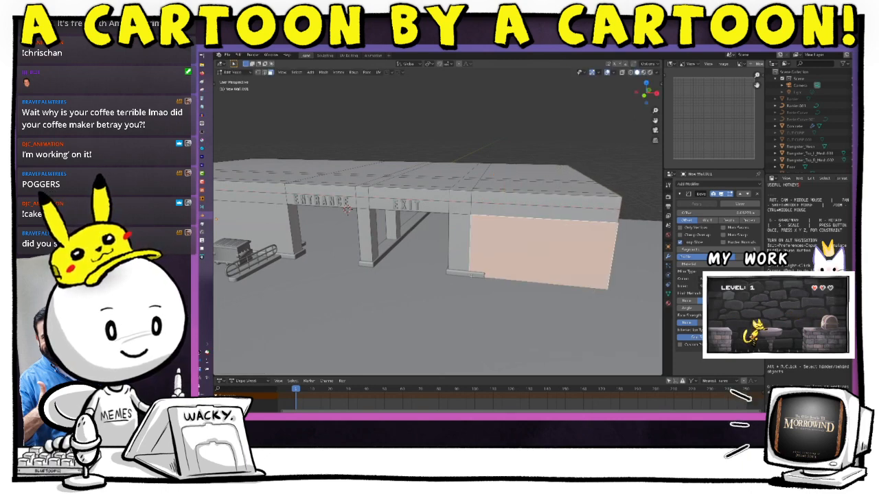
{"action": "key", "text": "2"}
{"action": "key", "text": "ctrl+Tab"}
{"action": "left_click", "coordinate": [491, 234]}
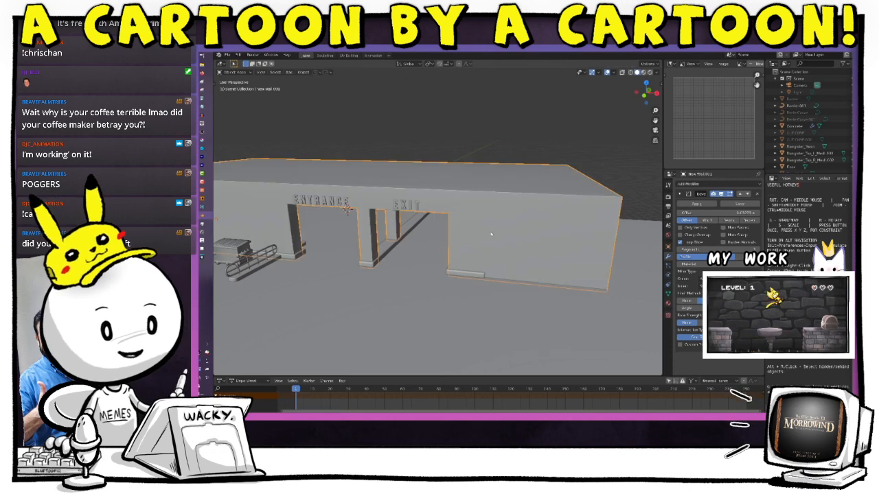
{"action": "left_click", "coordinate": [464, 275]}
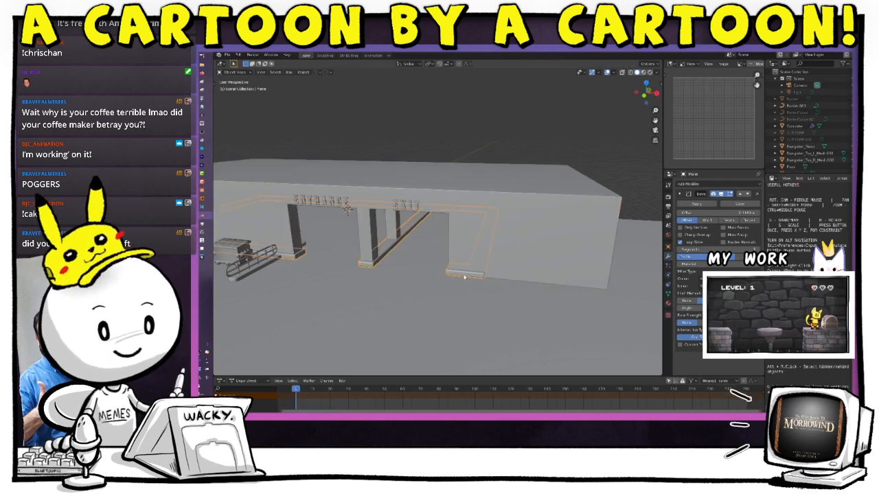
{"action": "right_click", "coordinate": [465, 278]}
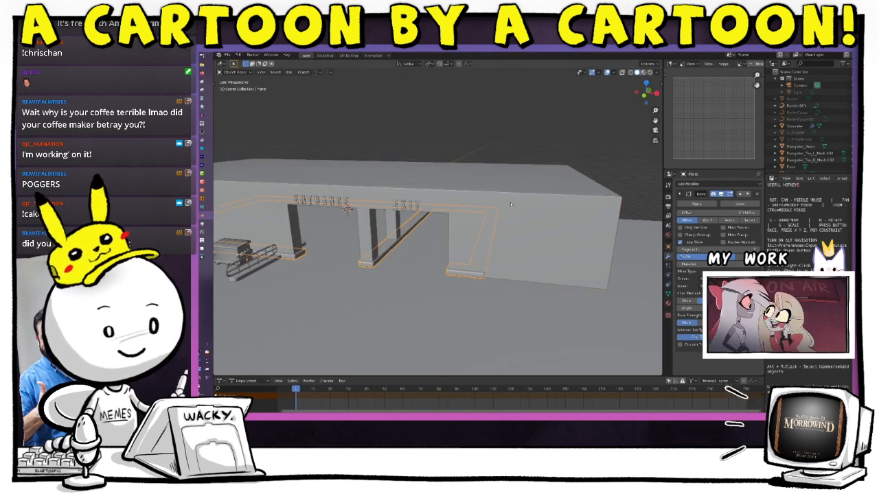
{"action": "key", "text": "ctrl+Tab"}
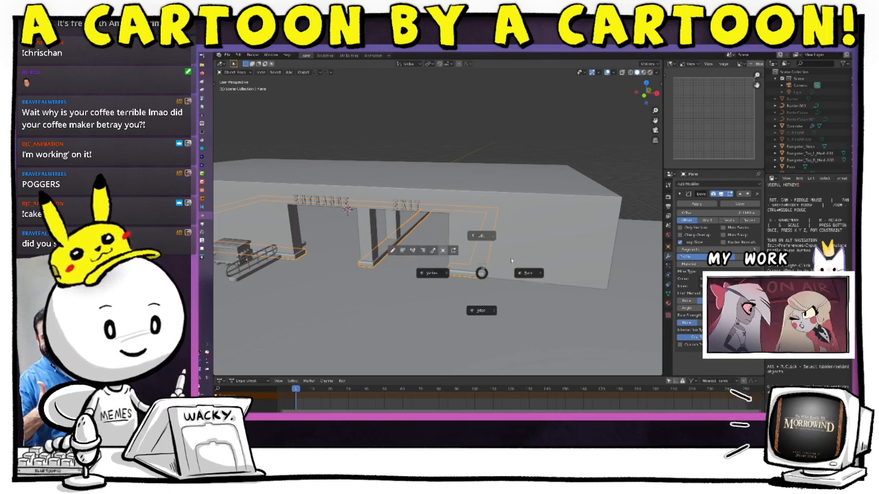
{"action": "left_click", "coordinate": [511, 261]}
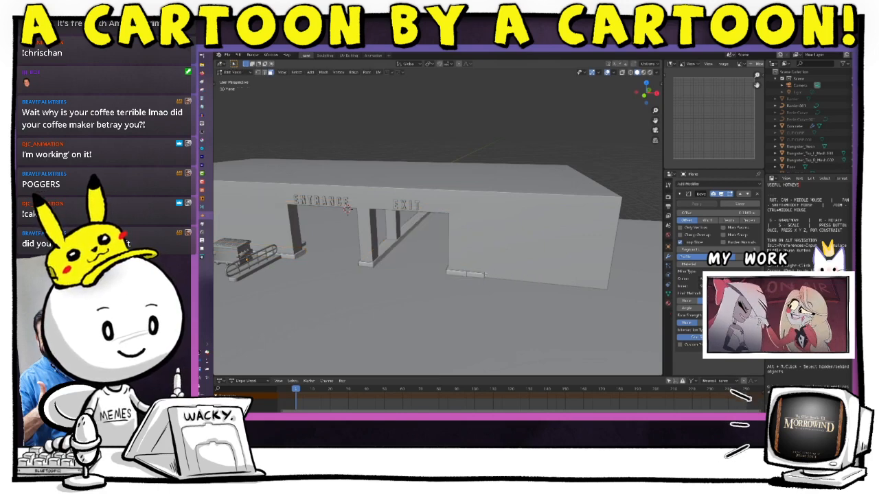
With X-ray on, select the outer side faces of the base trim beside the exit and extend them along X to the building's end wall.
{"action": "left_click", "coordinate": [622, 73]}
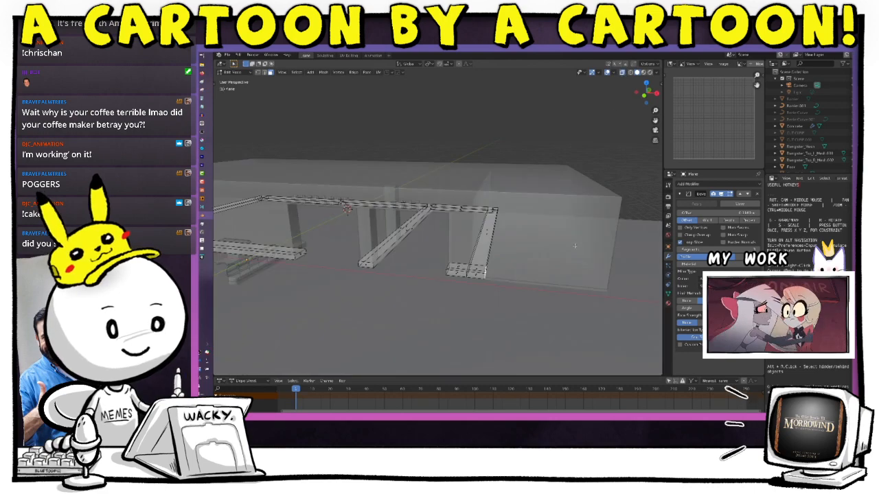
{"action": "middle_click_drag", "start_coordinate": [559, 278], "coordinate": [584, 241]}
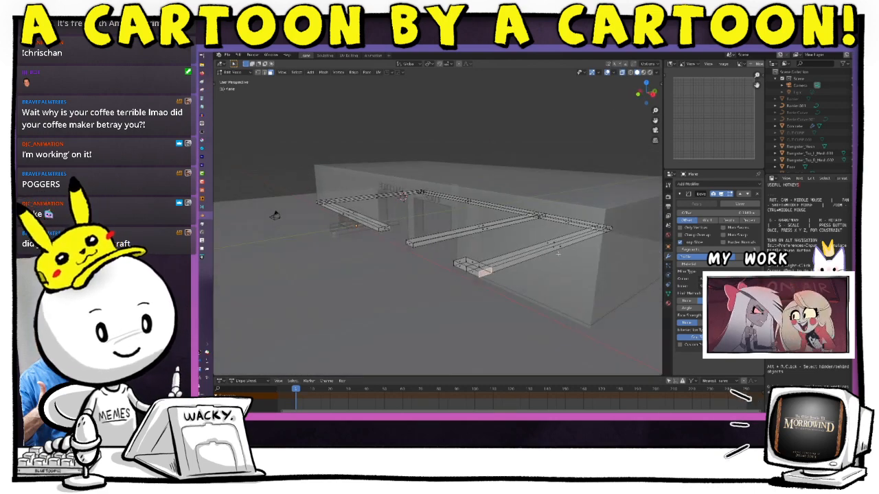
{"action": "left_click", "coordinate": [601, 234]}
{"action": "left_click", "coordinate": [608, 229], "text": "shift"}
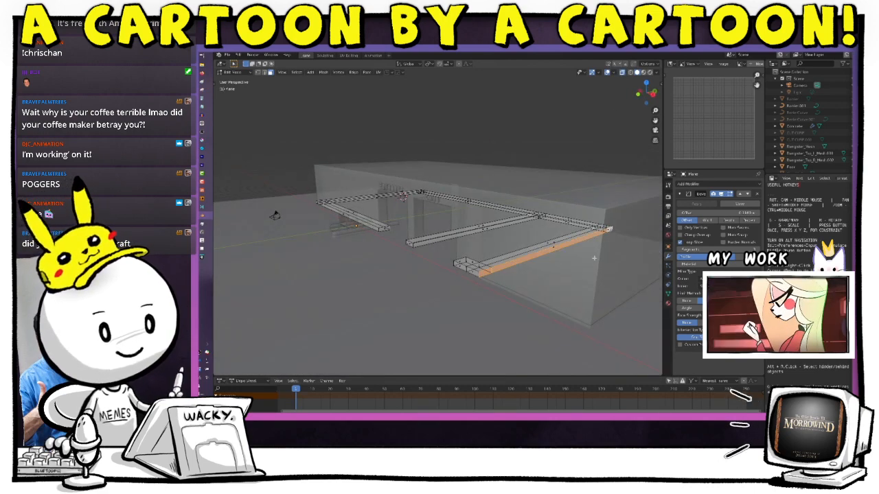
{"action": "middle_click_drag", "start_coordinate": [534, 298], "coordinate": [486, 261]}
{"action": "key", "text": "e"}
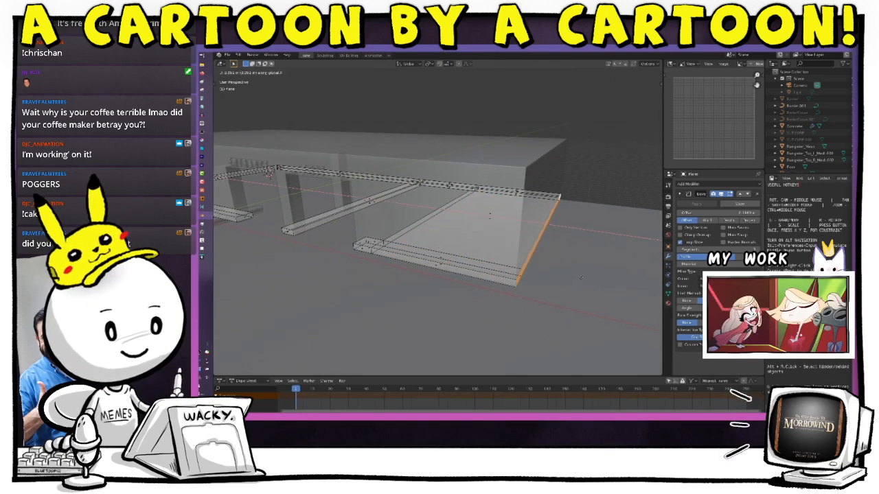
{"action": "left_click", "coordinate": [579, 278]}
Turn off X-ray and nudge the trim's end faces along X until they sit slightly past the building's end wall.
{"action": "middle_click_drag", "start_coordinate": [564, 313], "coordinate": [536, 200], "text": "ctrl"}
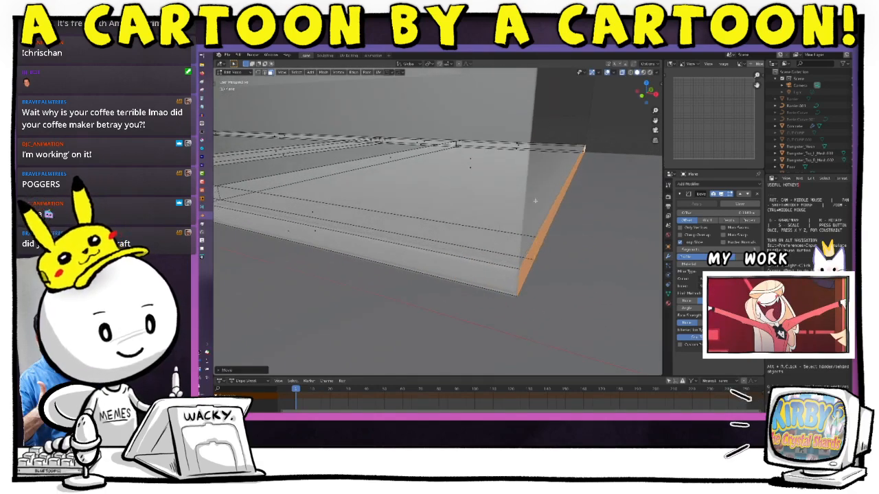
{"action": "middle_click_drag", "start_coordinate": [547, 287], "coordinate": [552, 295]}
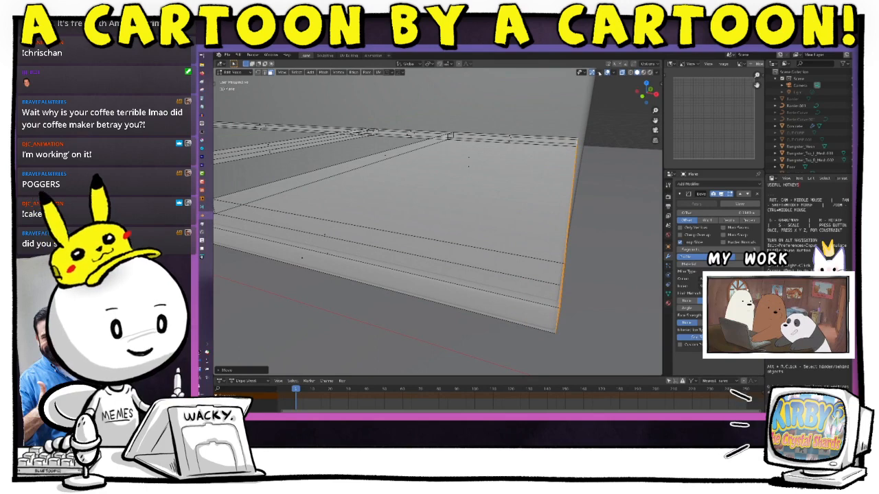
{"action": "key", "text": "Tab"}
{"action": "middle_click_drag", "start_coordinate": [598, 272], "coordinate": [575, 196]}
{"action": "key", "text": "g"}
{"action": "key", "text": "x"}
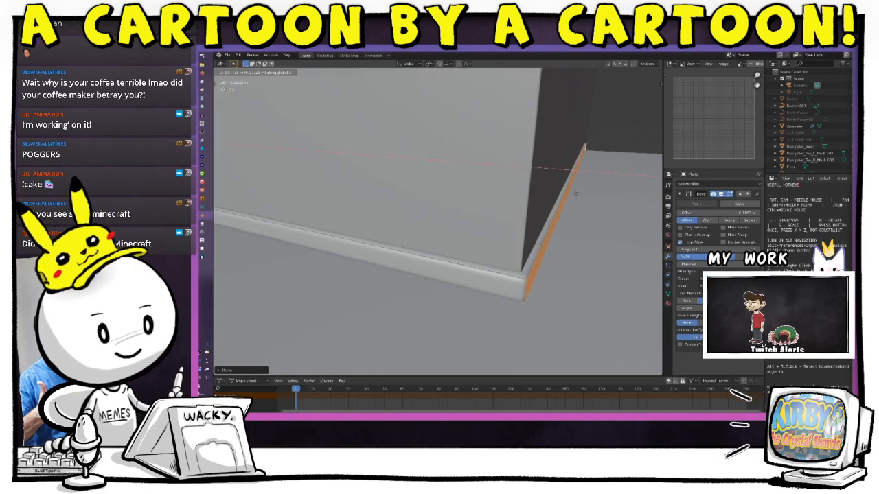
{"action": "left_click", "coordinate": [575, 191]}
Inspect the extended trim beside the exit and check it in the Animation workspace's rendered camera view.
{"action": "middle_click_drag", "start_coordinate": [551, 283], "coordinate": [572, 284]}
{"action": "scroll", "coordinate": [560, 271], "scroll_direction": "down", "scroll_amount": 3}
{"action": "scroll", "coordinate": [548, 261], "scroll_direction": "down", "scroll_amount": 1}
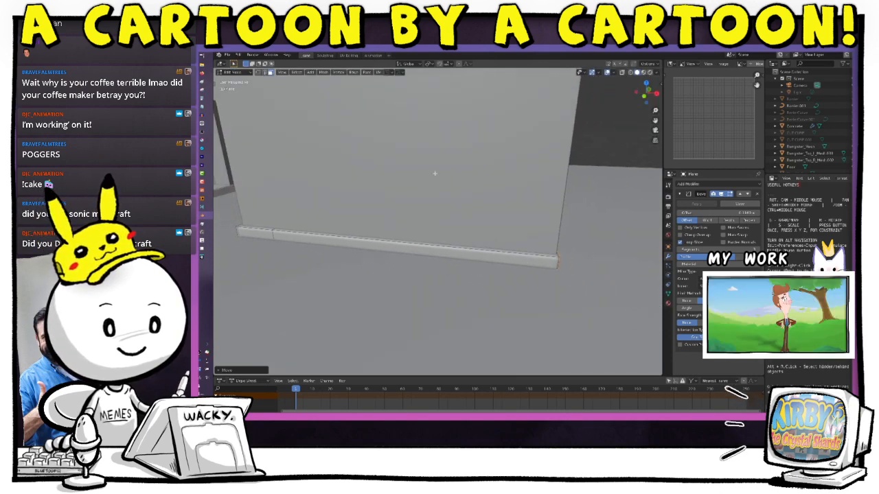
{"action": "middle_click_drag", "start_coordinate": [435, 173], "coordinate": [559, 223], "text": "shift"}
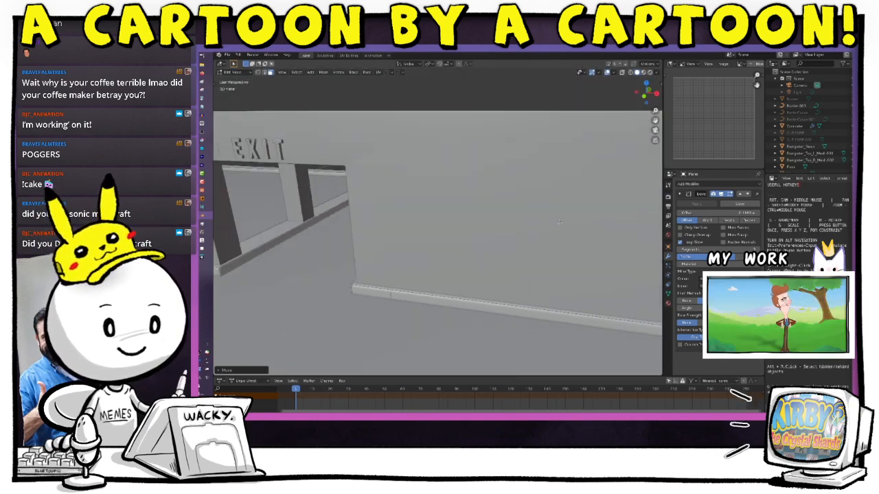
{"action": "left_click", "coordinate": [372, 56]}
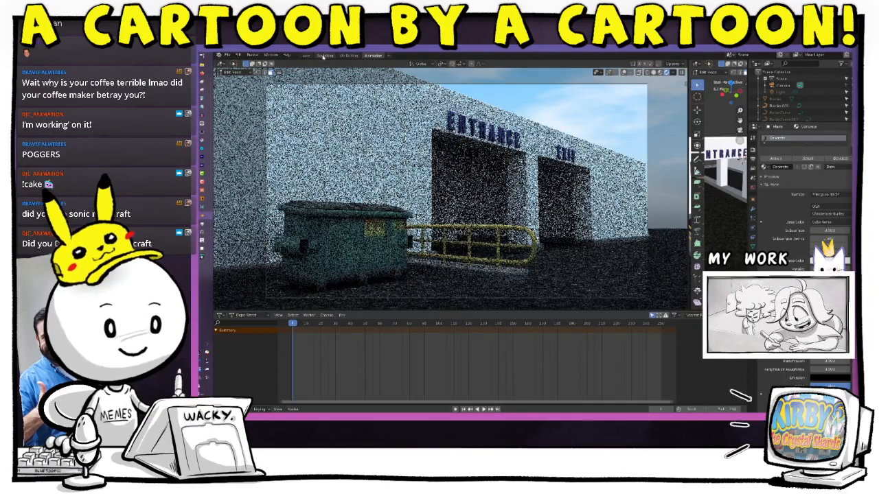
Return to the Layout workspace and open the entrance building for face editing, looking down onto its whole roof.
{"action": "left_click", "coordinate": [305, 55]}
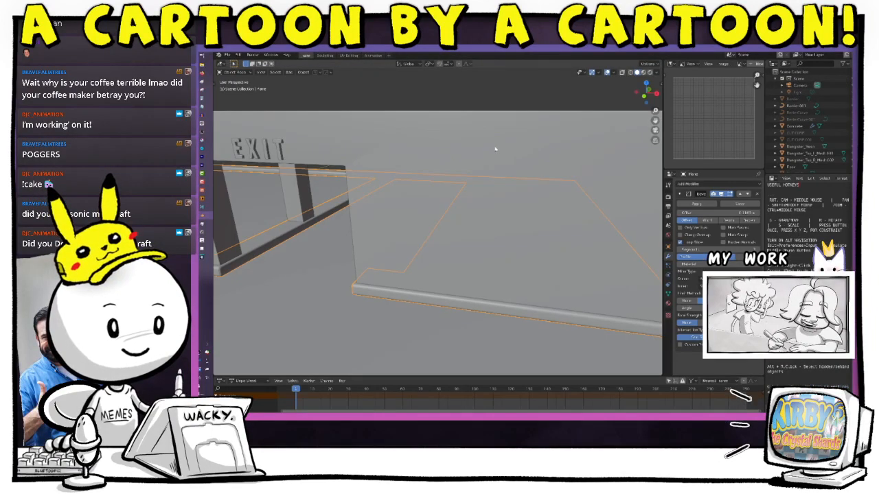
{"action": "key", "text": "ctrl+Tab"}
{"action": "left_click", "coordinate": [543, 149]}
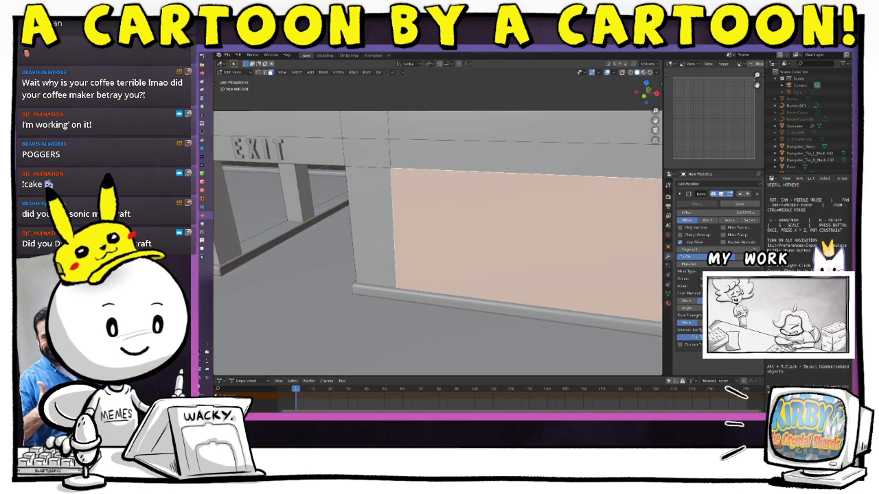
{"action": "middle_click_drag", "start_coordinate": [538, 150], "coordinate": [518, 214]}
{"action": "scroll", "coordinate": [518, 214], "scroll_direction": "down", "scroll_amount": 8}
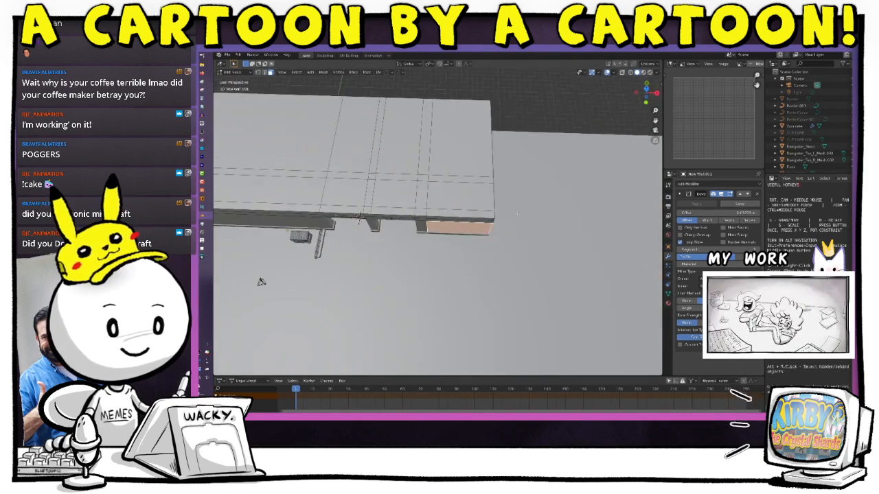
{"action": "middle_click_drag", "start_coordinate": [261, 281], "coordinate": [347, 308], "text": "shift"}
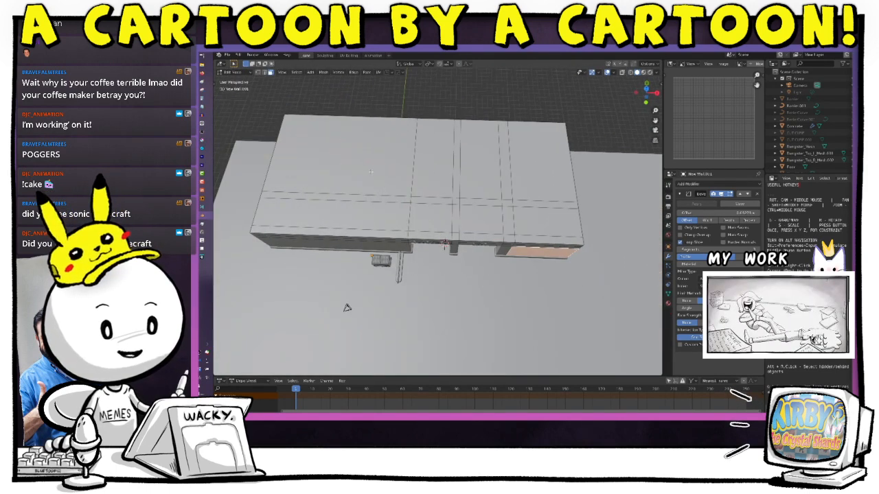
{"action": "left_click", "coordinate": [370, 172]}
{"action": "key", "text": "l"}
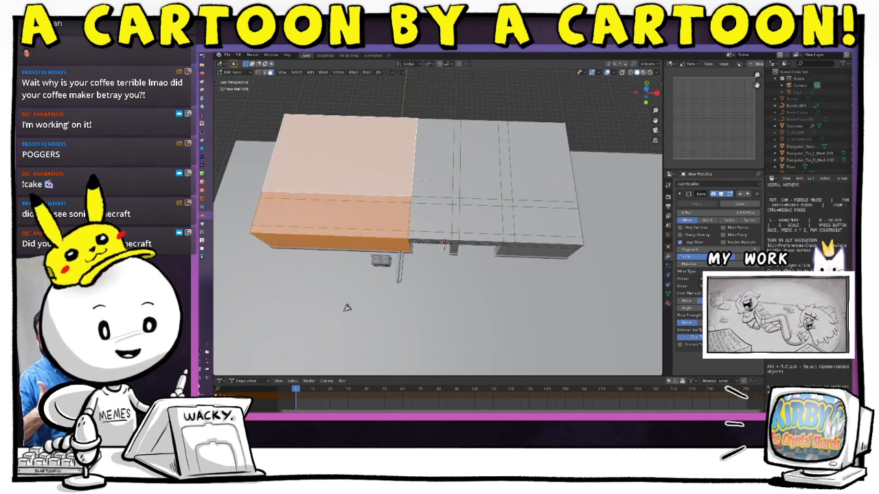
{"action": "left_click", "coordinate": [425, 167], "text": "alt"}
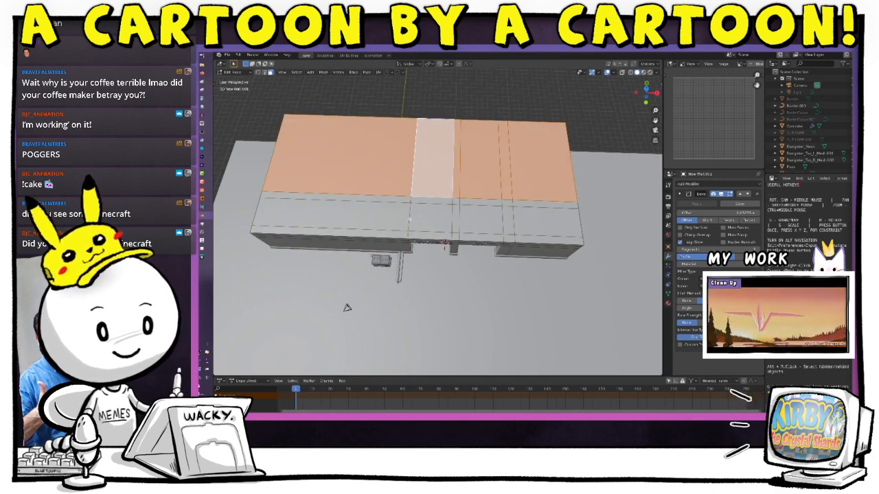
{"action": "left_click", "coordinate": [456, 214], "text": "alt+shift"}
{"action": "left_click", "coordinate": [456, 203], "text": "alt+shift"}
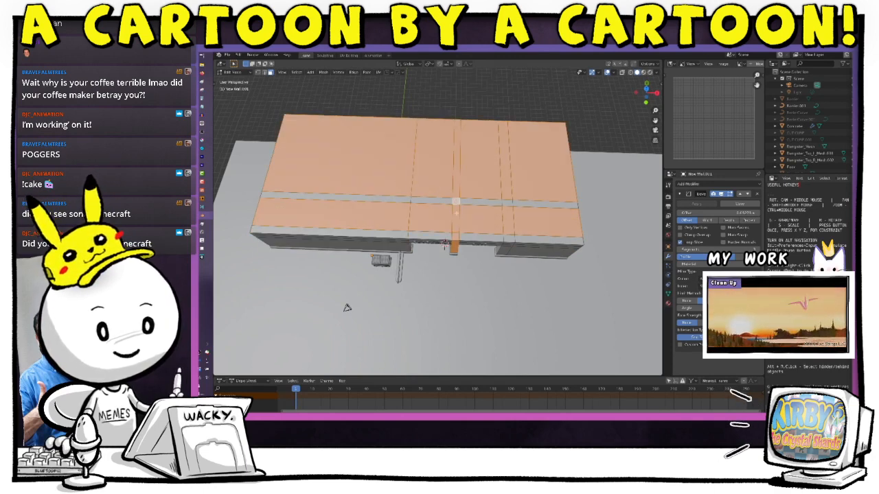
Select every roof face of the entrance building and move them up along Z to make the building taller.
{"action": "left_click", "coordinate": [433, 237]}
{"action": "left_click", "coordinate": [403, 234]}
{"action": "left_click", "coordinate": [400, 220], "text": "shift"}
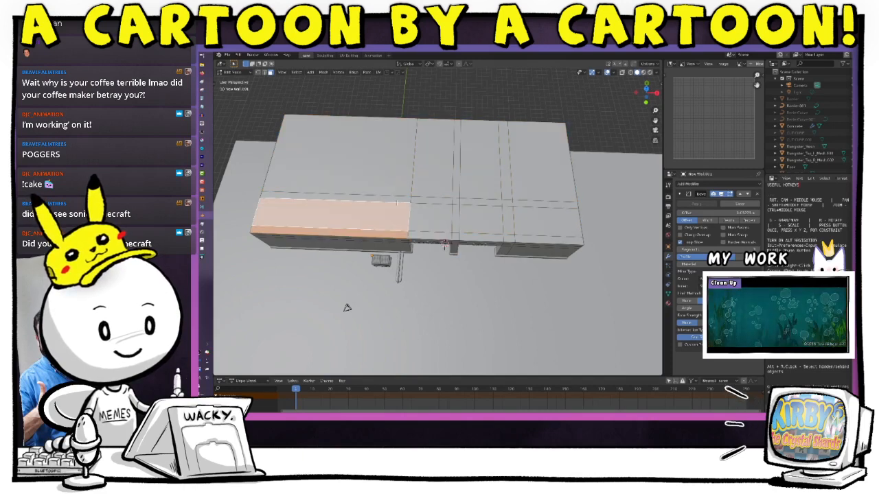
{"action": "left_click", "coordinate": [400, 199], "text": "shift"}
{"action": "left_click", "coordinate": [403, 184], "text": "shift"}
{"action": "left_click", "coordinate": [429, 188], "text": "shift"}
{"action": "left_click", "coordinate": [430, 203], "text": "shift"}
{"action": "left_click", "coordinate": [431, 217], "text": "shift"}
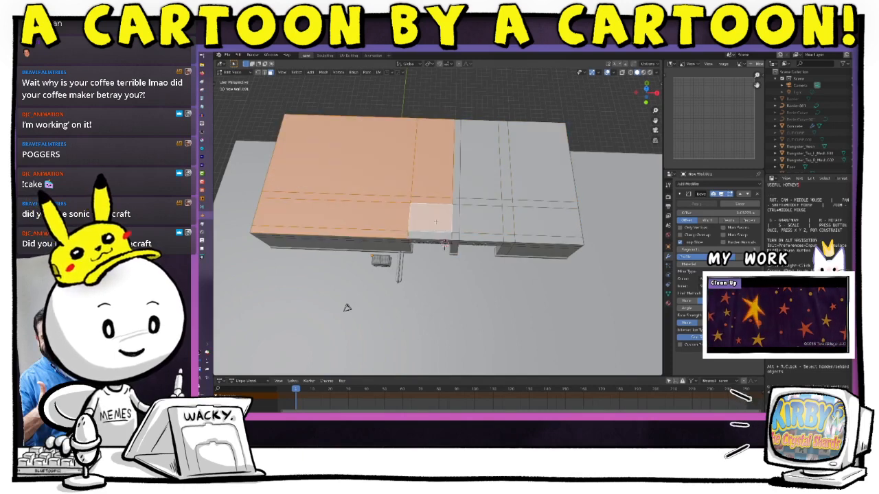
{"action": "left_click", "coordinate": [433, 237], "text": "shift"}
{"action": "left_click", "coordinate": [455, 235], "text": "shift"}
{"action": "left_click", "coordinate": [456, 220], "text": "shift"}
{"action": "left_click", "coordinate": [456, 203], "text": "shift"}
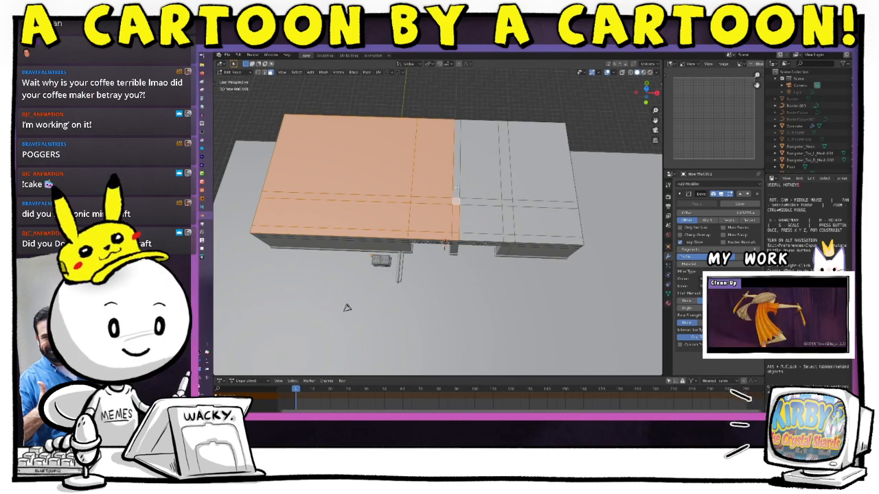
{"action": "left_click", "coordinate": [457, 184], "text": "shift"}
{"action": "left_click", "coordinate": [481, 185], "text": "shift"}
{"action": "left_click", "coordinate": [487, 204], "text": "shift"}
{"action": "left_click", "coordinate": [485, 220], "text": "shift"}
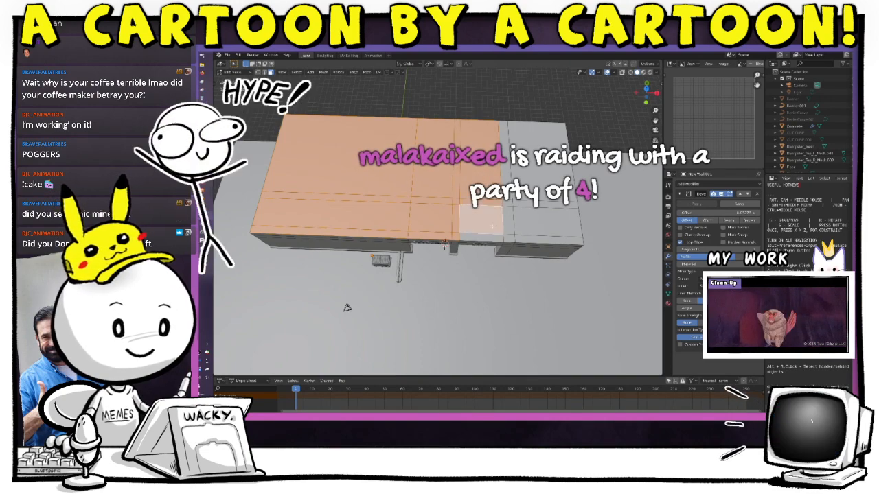
{"action": "left_click", "coordinate": [482, 238], "text": "shift"}
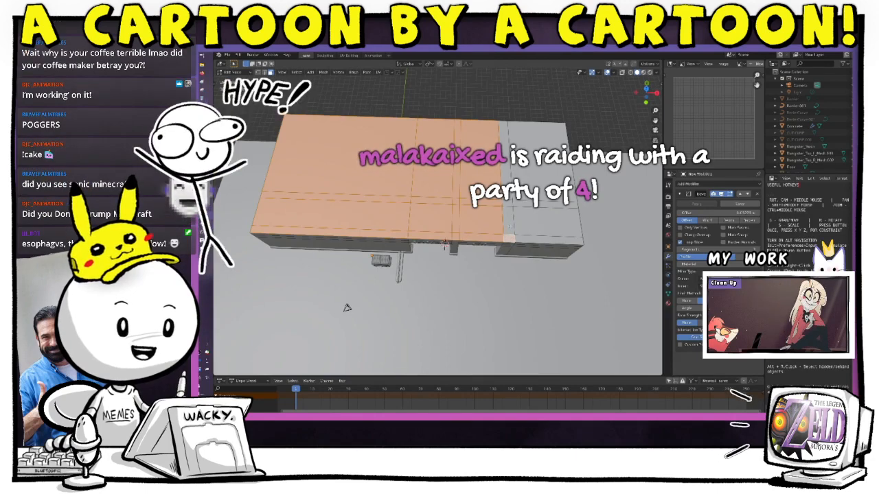
{"action": "left_click", "coordinate": [508, 238], "text": "shift"}
{"action": "left_click", "coordinate": [509, 219], "text": "shift"}
{"action": "left_click", "coordinate": [507, 203], "text": "shift"}
{"action": "left_click", "coordinate": [504, 173], "text": "shift"}
{"action": "left_click", "coordinate": [534, 175], "text": "shift"}
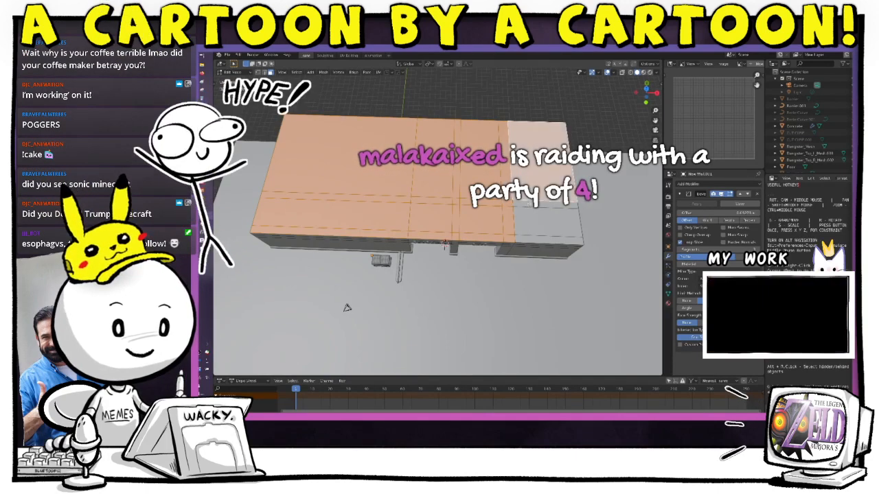
{"action": "left_click", "coordinate": [539, 203], "text": "shift"}
{"action": "left_click", "coordinate": [540, 222], "text": "shift"}
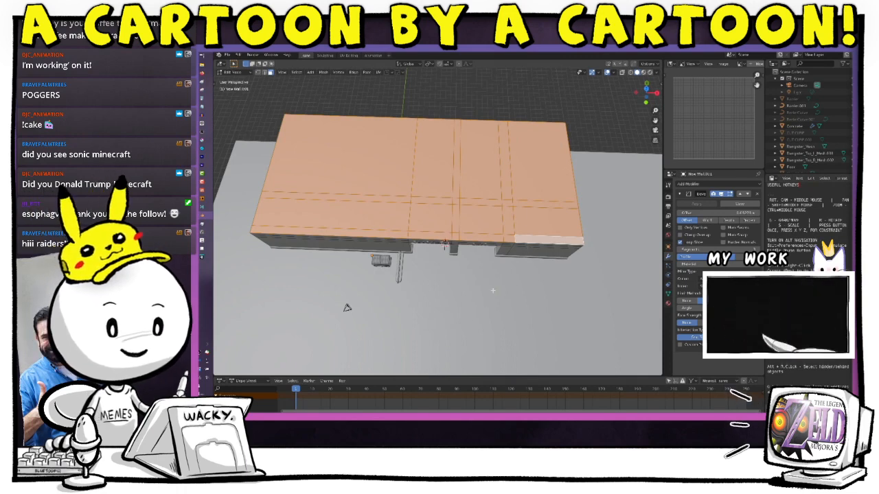
{"action": "middle_click_drag", "start_coordinate": [496, 287], "coordinate": [508, 239]}
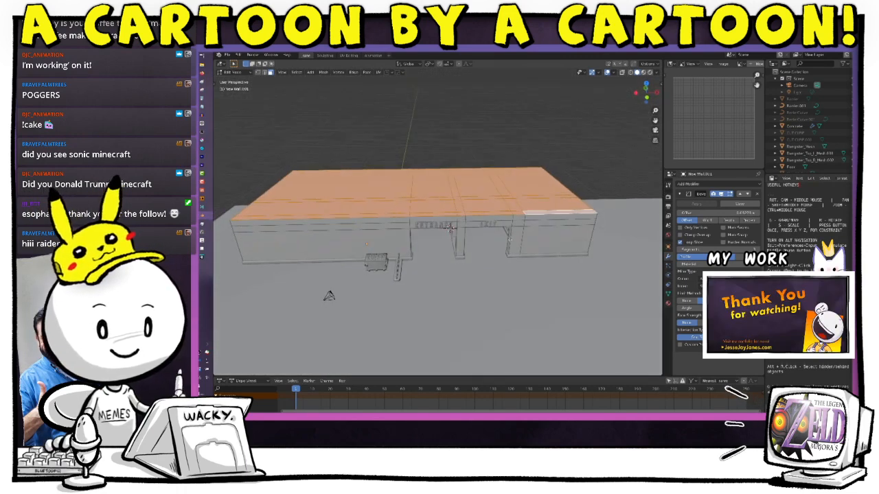
{"action": "middle_click_drag", "start_coordinate": [534, 265], "coordinate": [507, 229]}
{"action": "scroll", "coordinate": [452, 222], "scroll_direction": "up", "scroll_amount": 4}
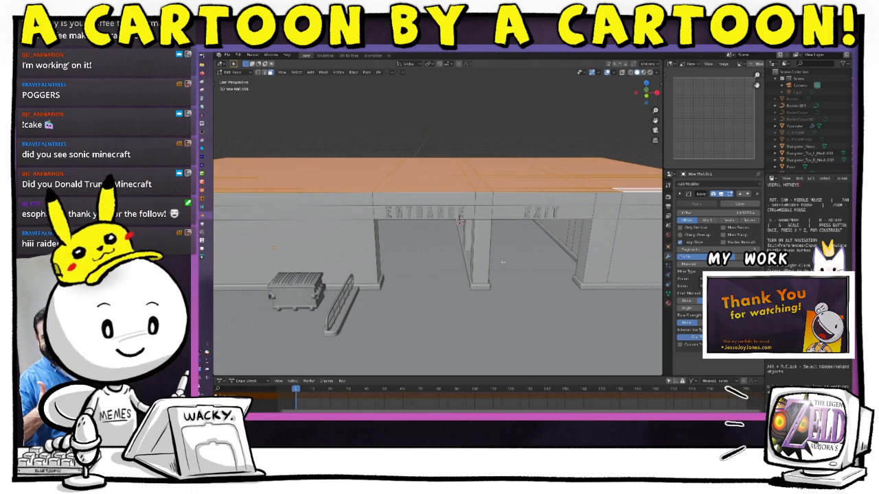
{"action": "middle_click_drag", "start_coordinate": [511, 283], "coordinate": [490, 303]}
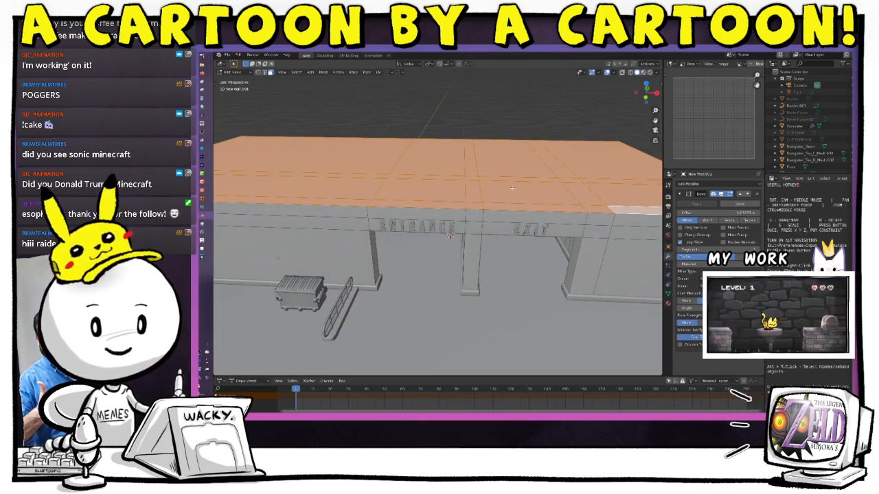
{"action": "key", "text": "g"}
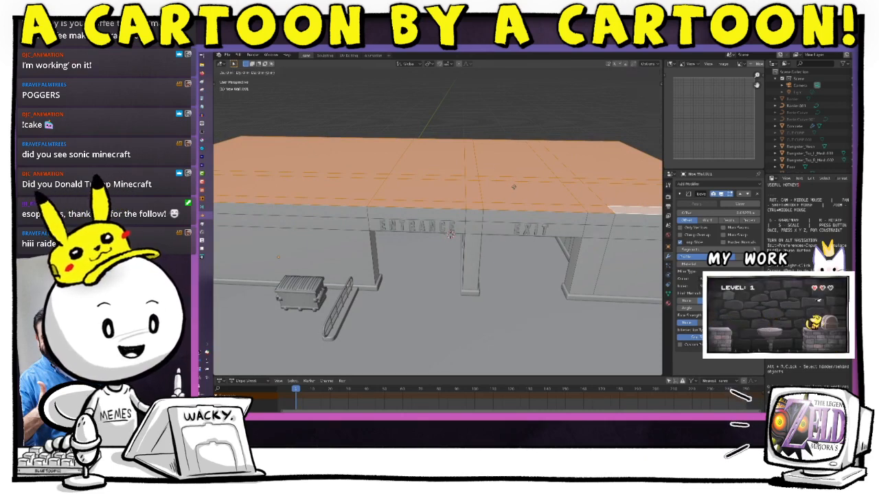
{"action": "key", "text": "z"}
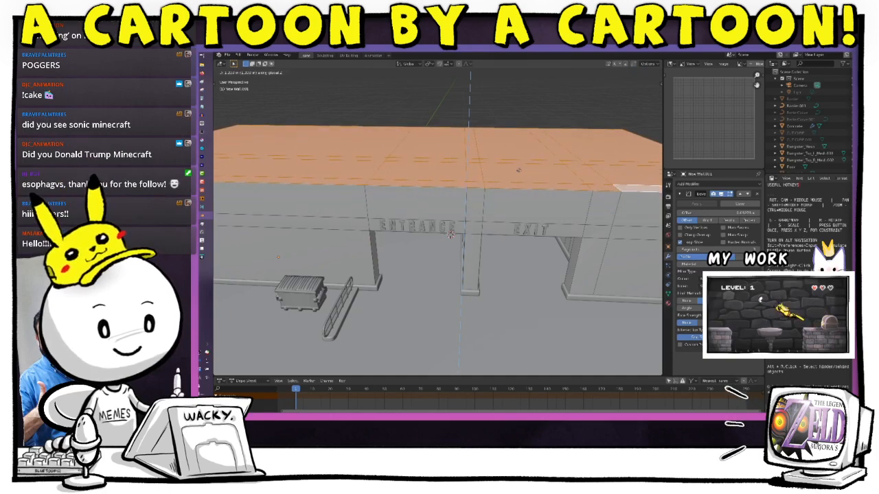
{"action": "left_click", "coordinate": [516, 173]}
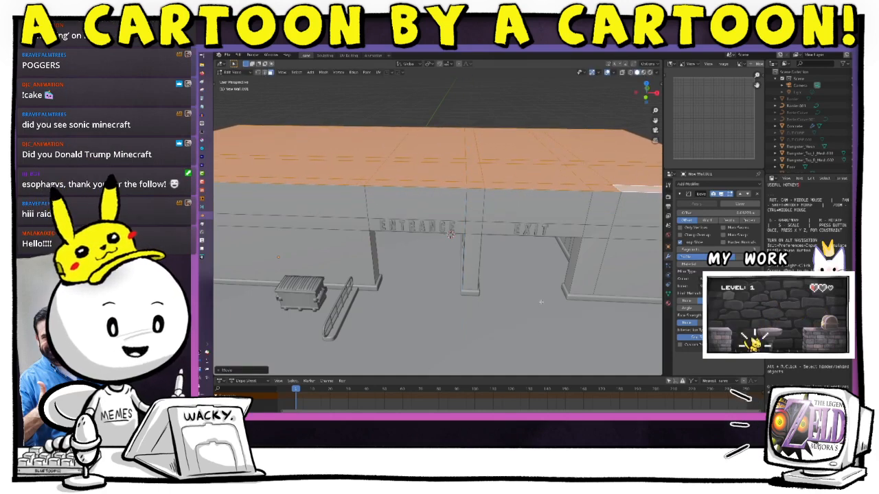
Check the raised roof in the Animation workspace's rendered view and reopen the building for face editing in Layout.
{"action": "middle_click_drag", "start_coordinate": [541, 302], "coordinate": [571, 291]}
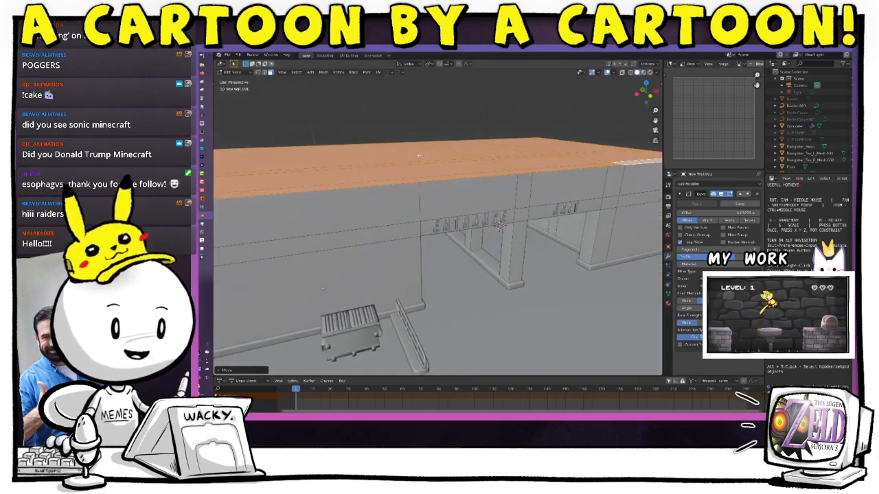
{"action": "left_click", "coordinate": [371, 56]}
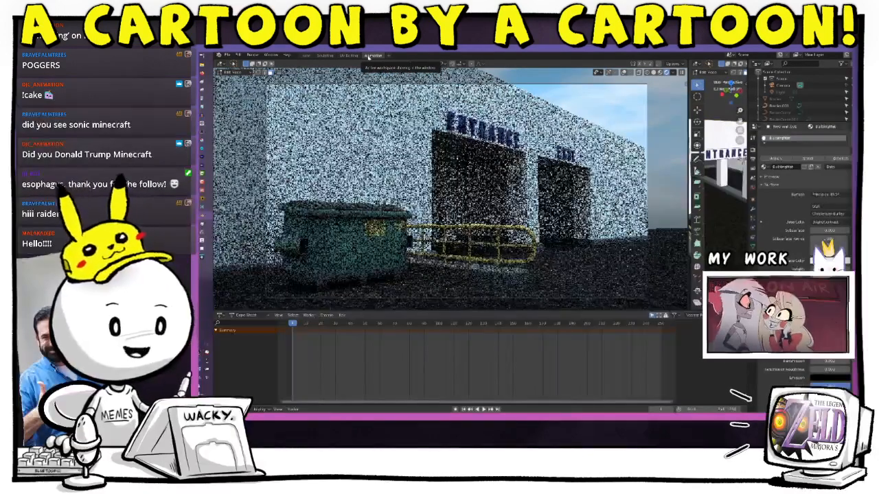
{"action": "left_click", "coordinate": [305, 56]}
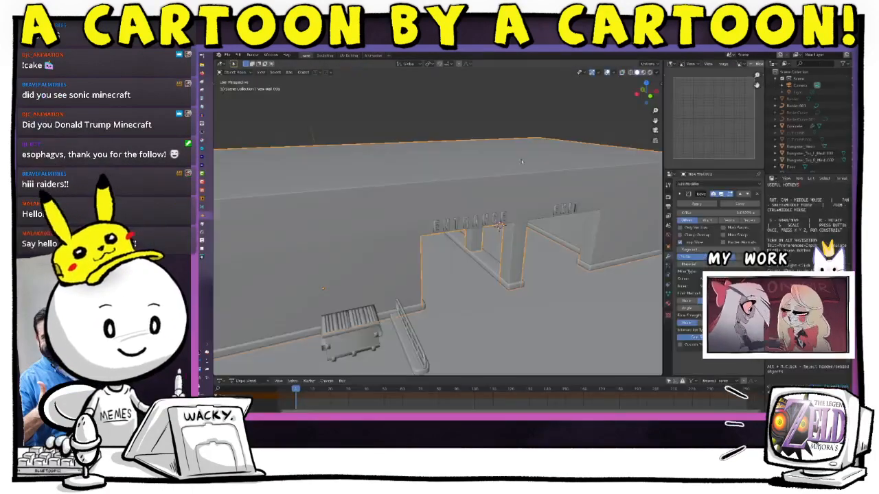
{"action": "key", "text": "Tab"}
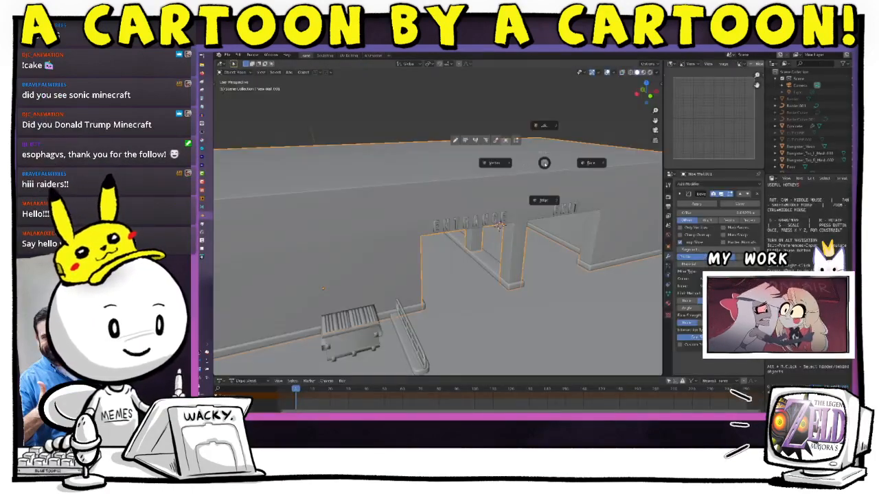
{"action": "left_click", "coordinate": [596, 164]}
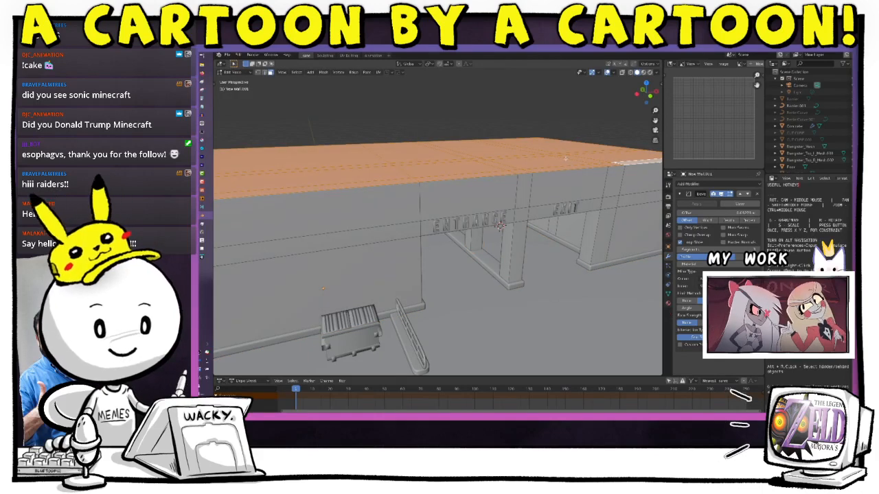
Raise the selected roof faces slightly more along Z and check the taller building in the Animation workspace's rendered camera view.
{"action": "key", "text": "g"}
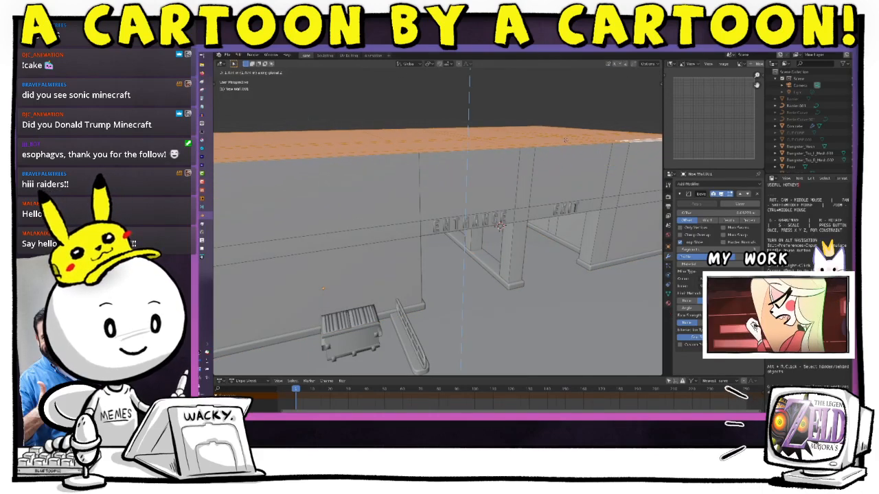
{"action": "left_click", "coordinate": [565, 142]}
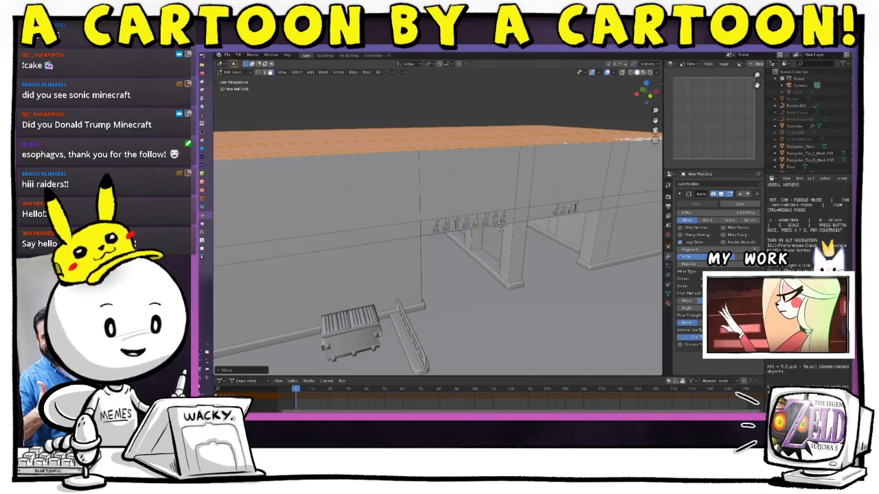
{"action": "left_click", "coordinate": [371, 55]}
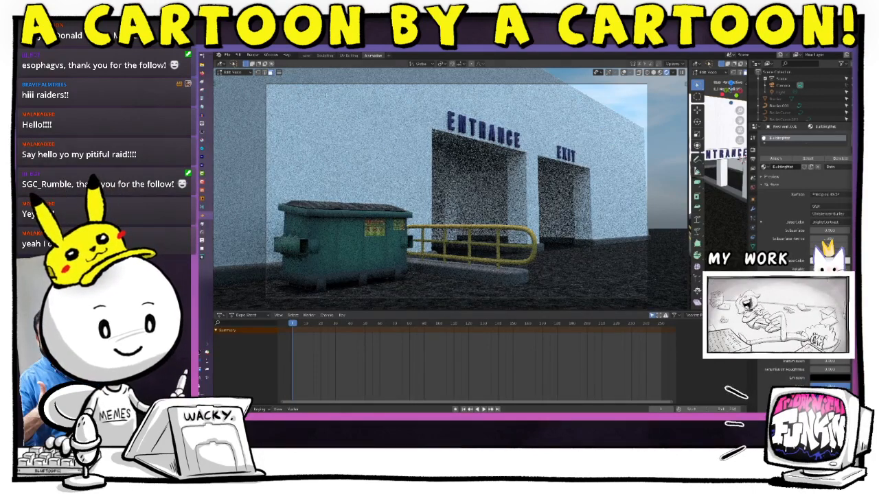
Return to the Layout workspace, select the existing Light object and move it along Y out in front of the building.
{"action": "left_click", "coordinate": [307, 55]}
{"action": "middle_click_drag", "start_coordinate": [537, 253], "coordinate": [569, 271]}
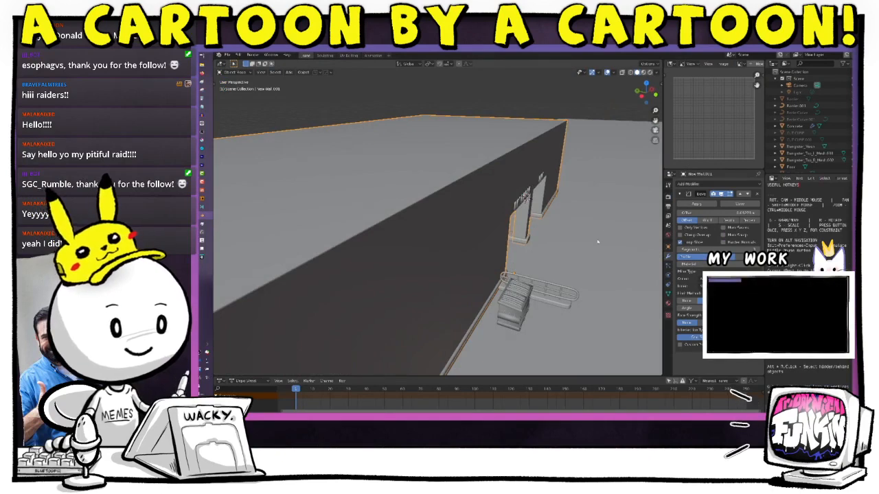
{"action": "middle_click_drag", "start_coordinate": [598, 241], "coordinate": [581, 252]}
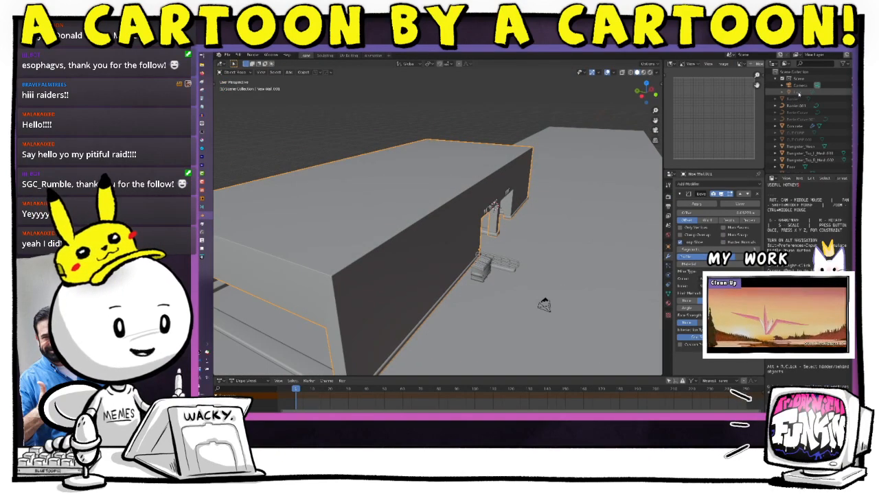
{"action": "left_click", "coordinate": [821, 94]}
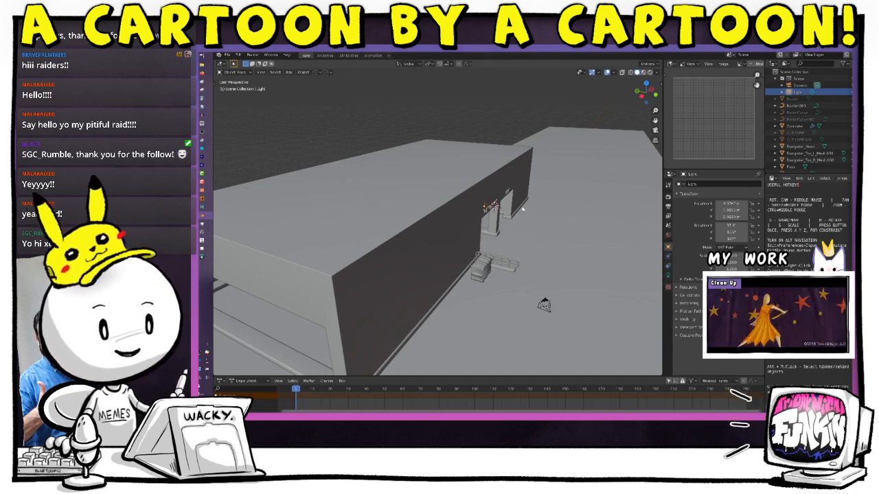
{"action": "key", "text": "g"}
{"action": "key", "text": "y"}
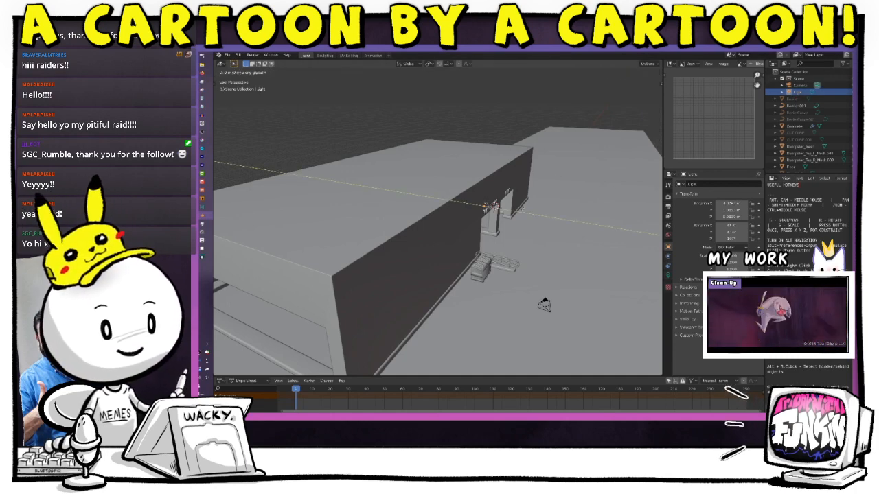
{"action": "left_click", "coordinate": [604, 231]}
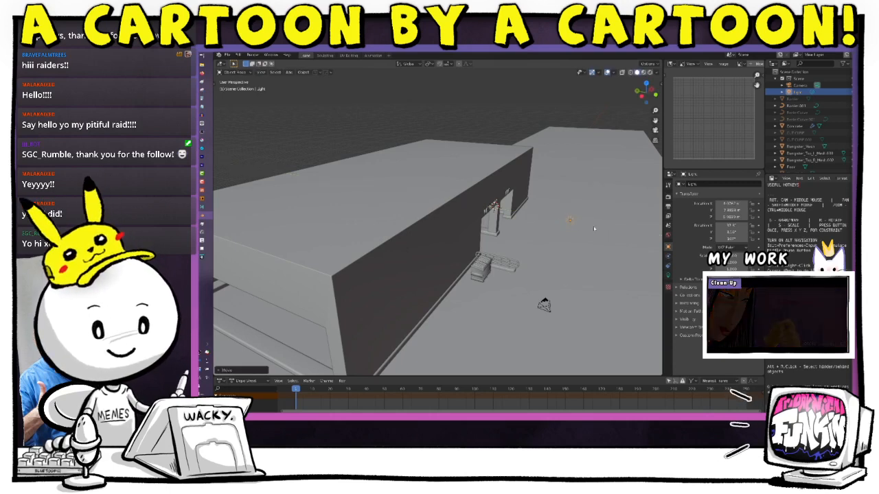
Reposition the light along Y and X beside the building's exit end, check it in rendered shading, and switch to Material Preview.
{"action": "key", "text": "g"}
{"action": "key", "text": "y"}
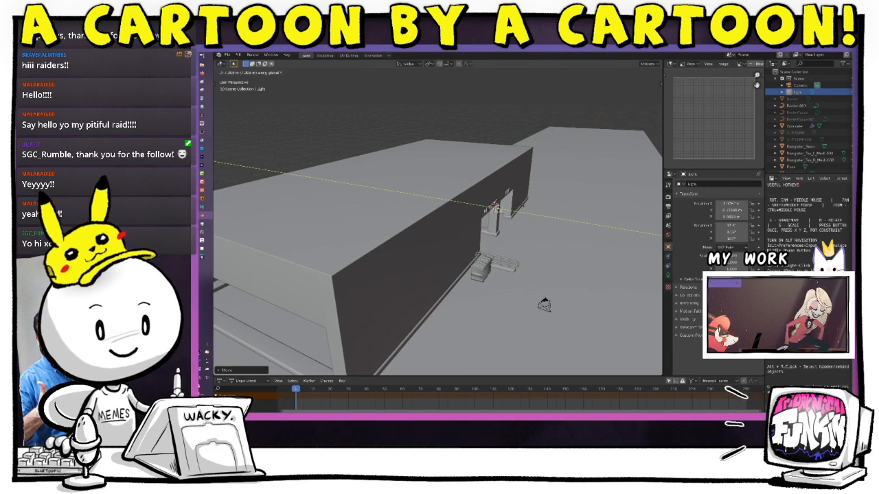
{"action": "left_click", "coordinate": [523, 210]}
{"action": "key", "text": "g"}
{"action": "key", "text": "x"}
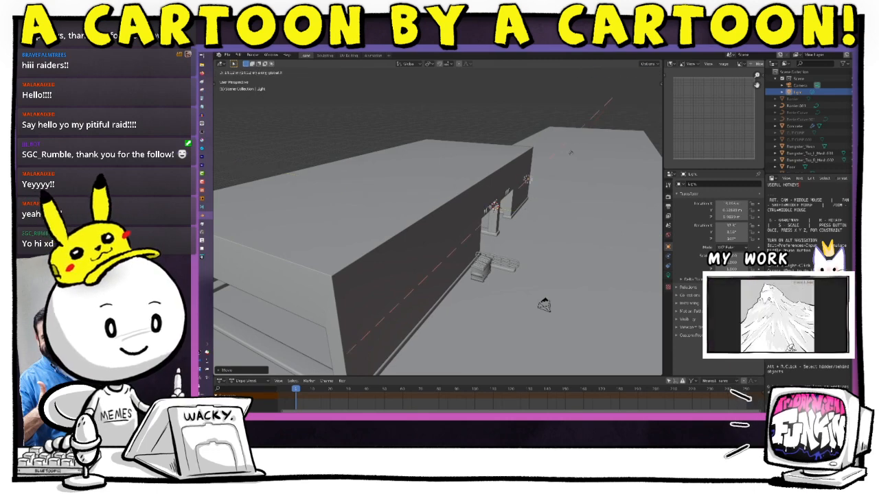
{"action": "left_click", "coordinate": [579, 189]}
{"action": "middle_click_drag", "start_coordinate": [595, 210], "coordinate": [572, 225]}
{"action": "left_click", "coordinate": [647, 72]}
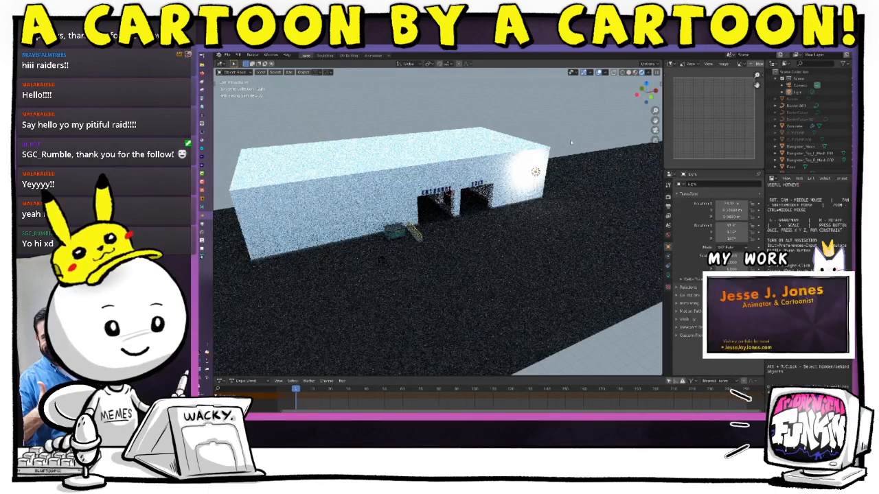
{"action": "left_click", "coordinate": [635, 73]}
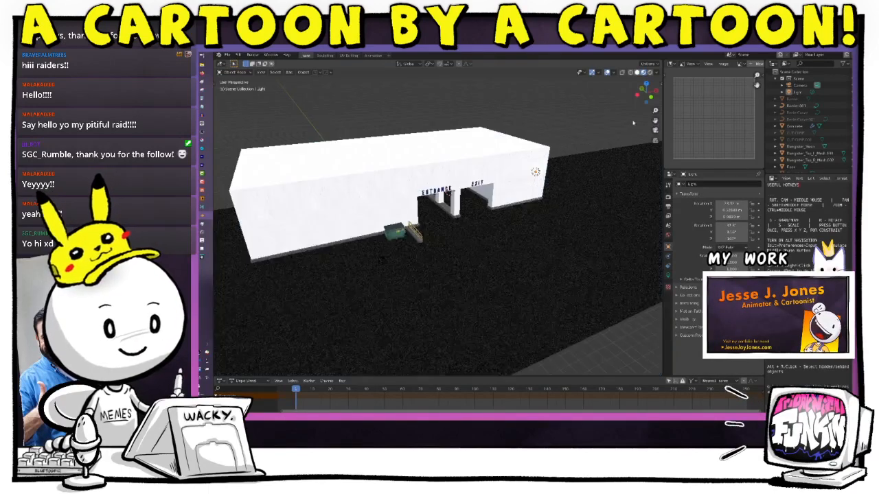
Move the light along Y away from the building's front, out over the dark ground.
{"action": "middle_click_drag", "start_coordinate": [560, 178], "coordinate": [540, 216]}
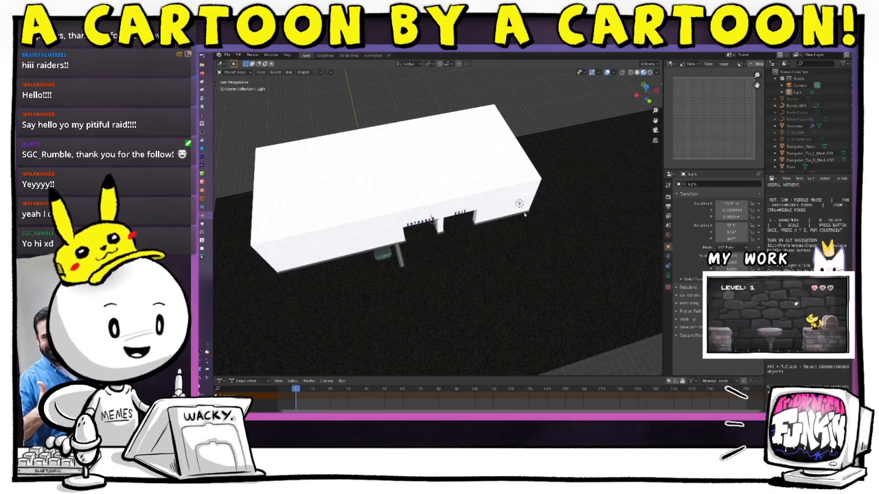
{"action": "left_click", "coordinate": [520, 204]}
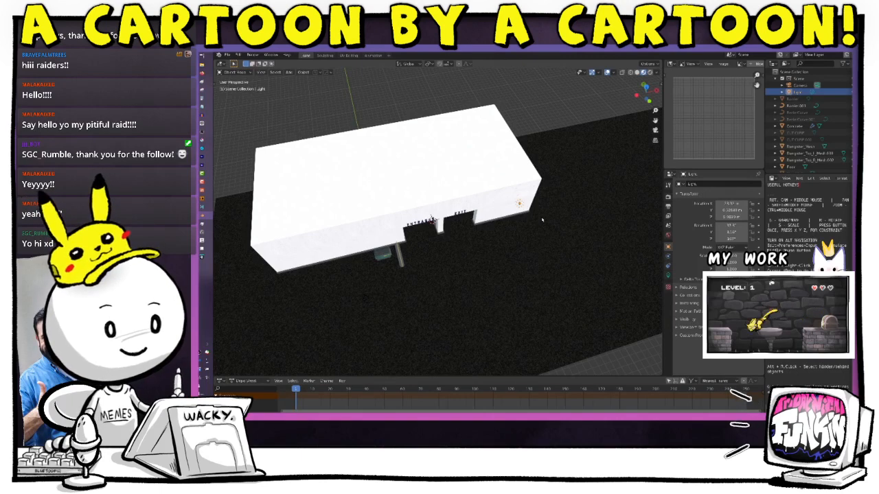
{"action": "key", "text": "g"}
{"action": "key", "text": "y"}
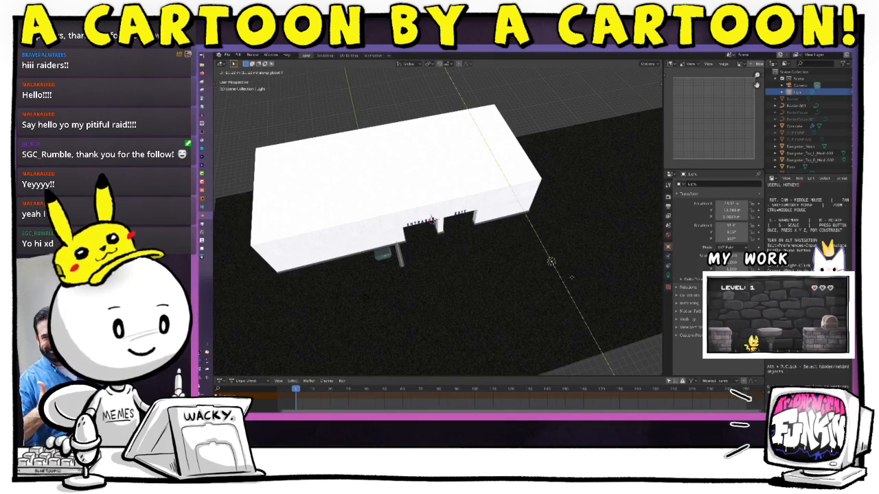
{"action": "left_click", "coordinate": [579, 291]}
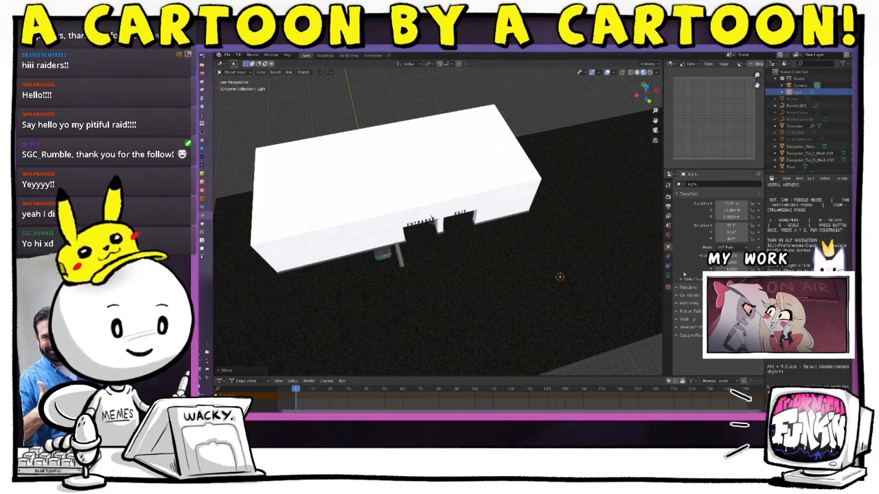
Hide the existing light in the viewport and add a Sun light to the scene.
{"action": "left_click", "coordinate": [846, 92]}
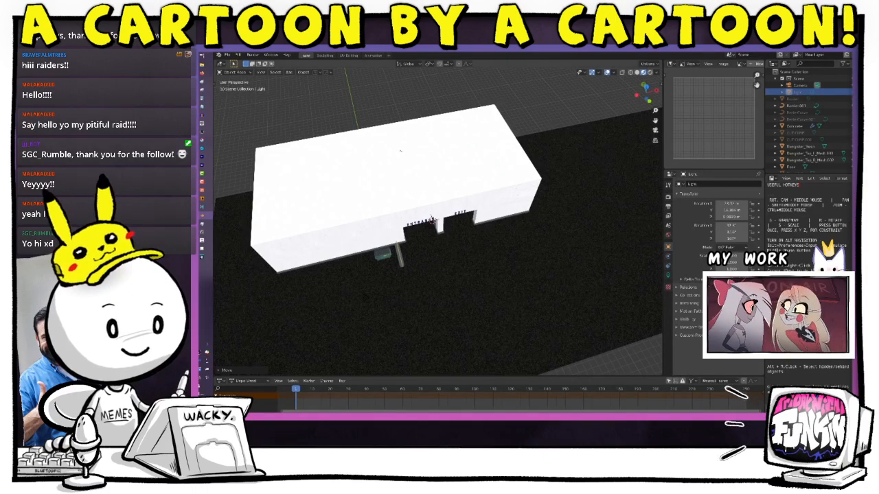
{"action": "key", "text": "shift+a"}
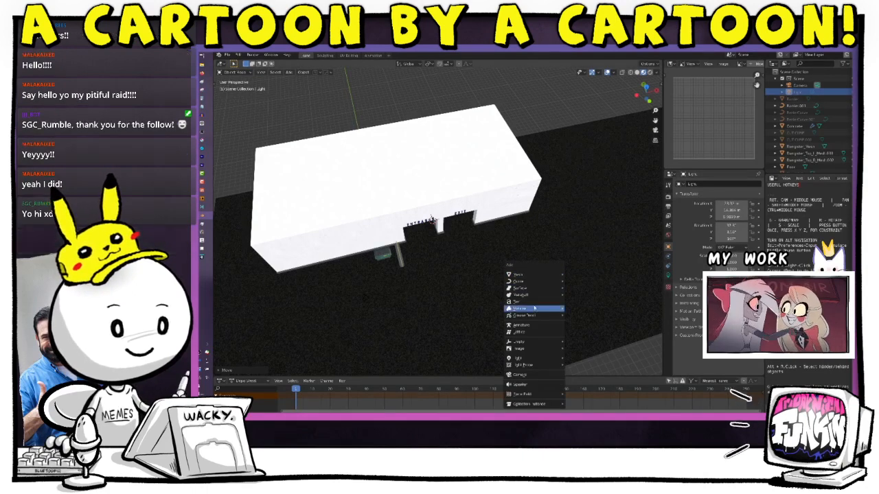
{"action": "mouse_move", "coordinate": [543, 360]}
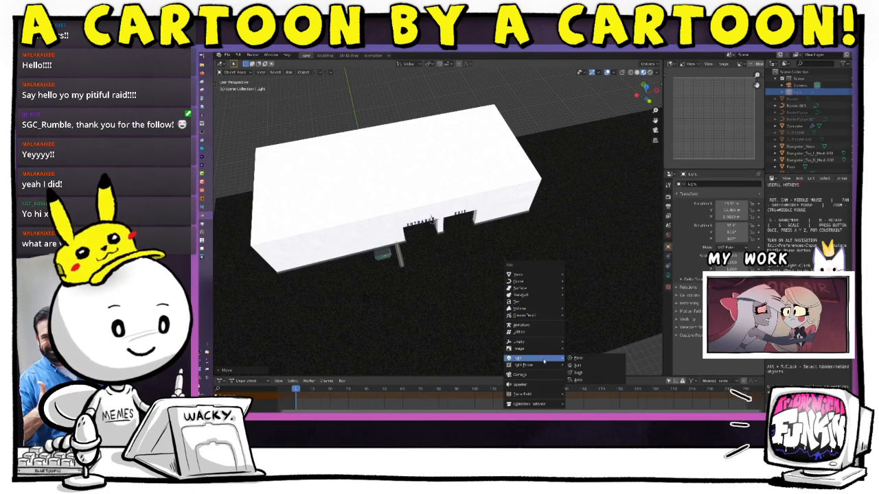
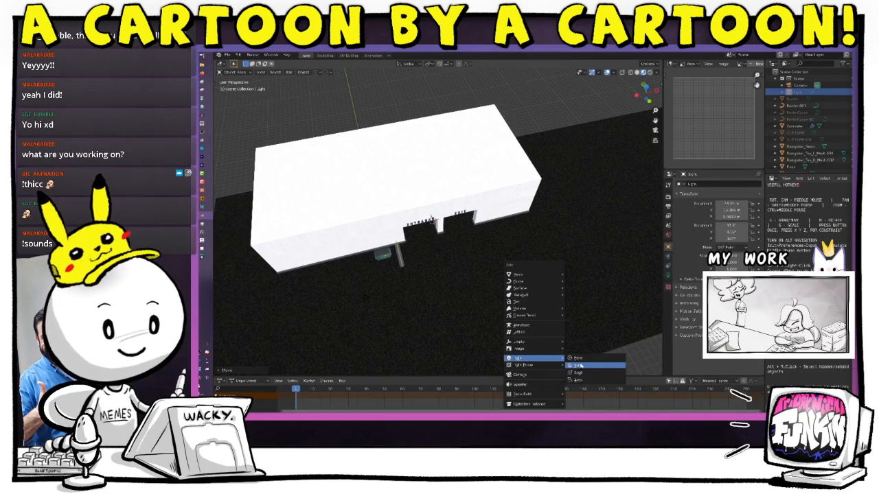
{"action": "left_click", "coordinate": [578, 365]}
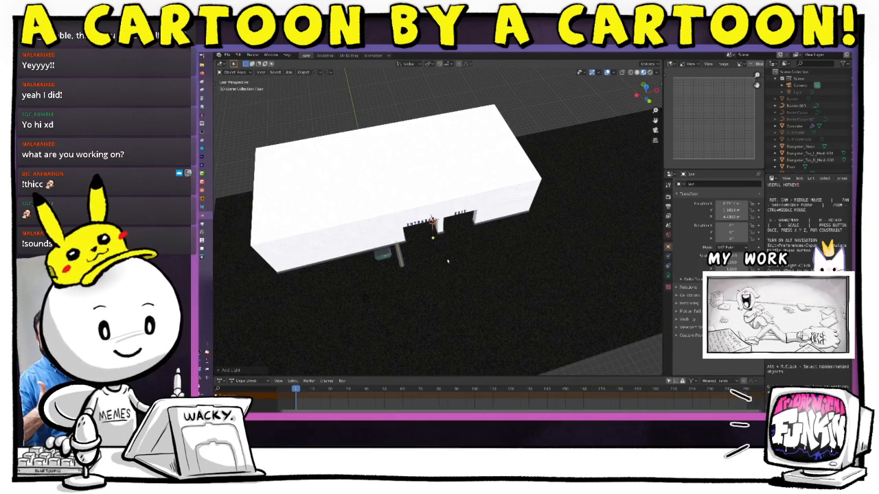
Move the sun along X beyond the building's exit end and along Y out in front of the facade.
{"action": "key", "text": "g"}
{"action": "key", "text": "x"}
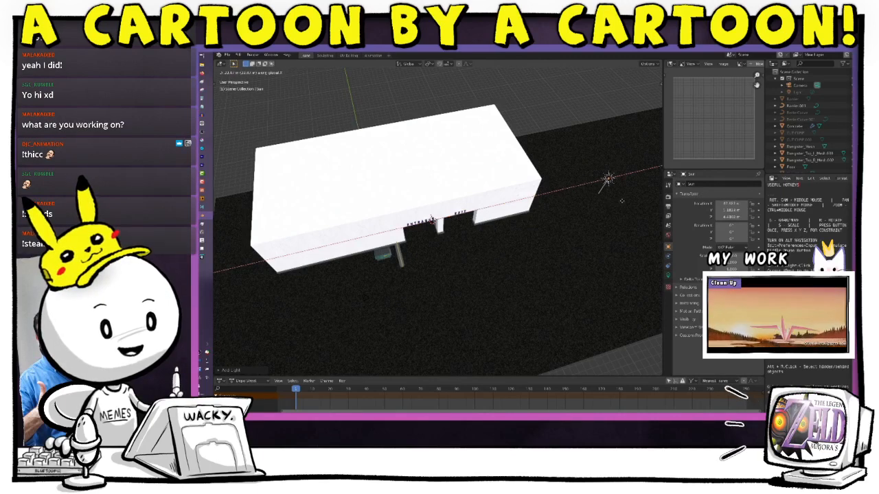
{"action": "left_click", "coordinate": [610, 225]}
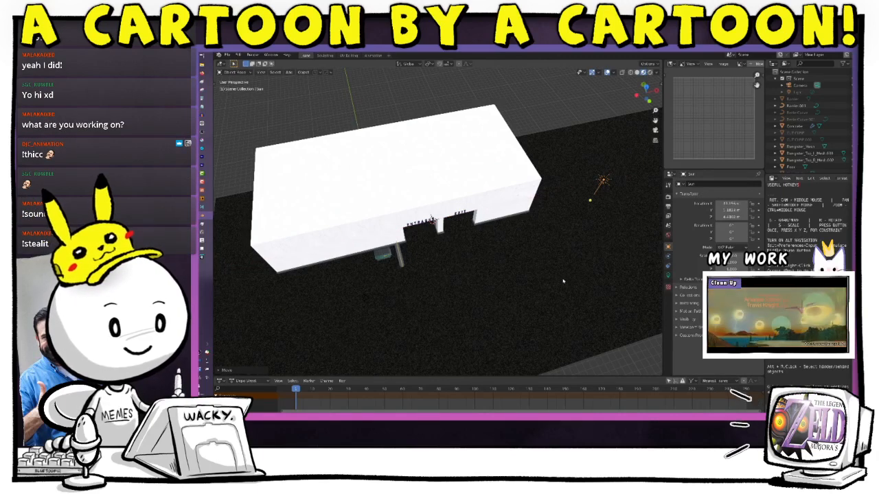
{"action": "middle_click_drag", "start_coordinate": [579, 282], "coordinate": [555, 193]}
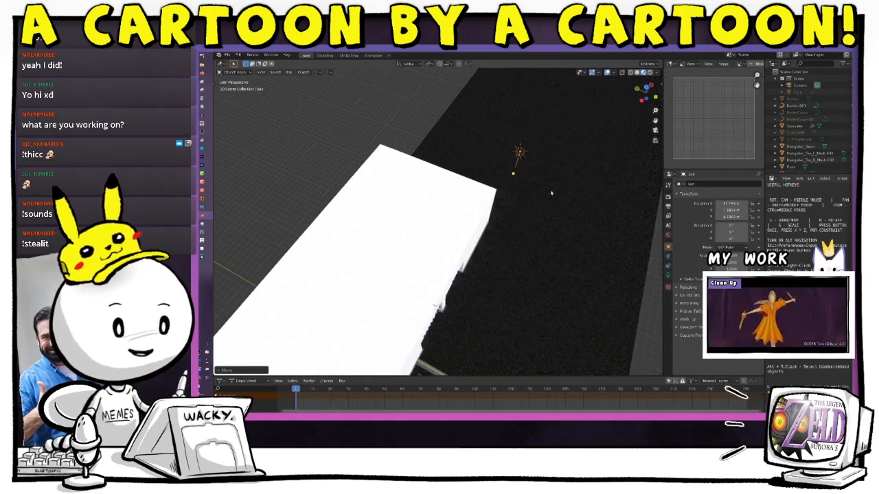
{"action": "key", "text": "g"}
{"action": "key", "text": "y"}
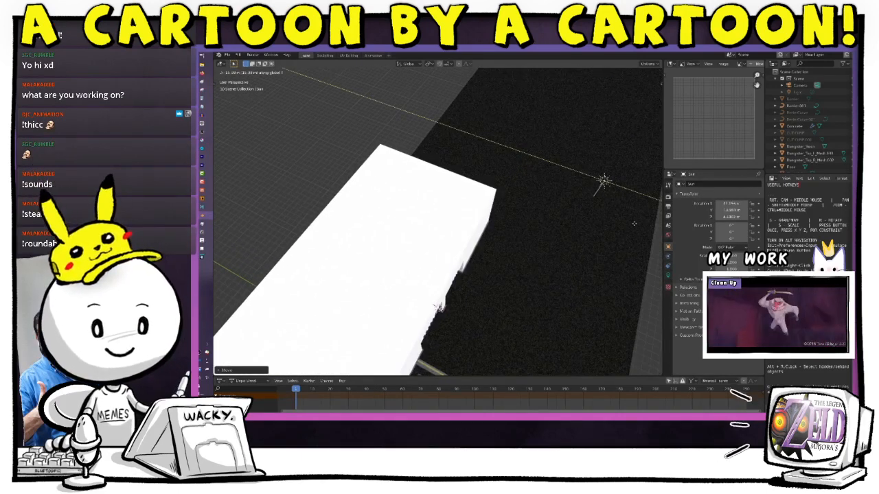
{"action": "key", "text": "x"}
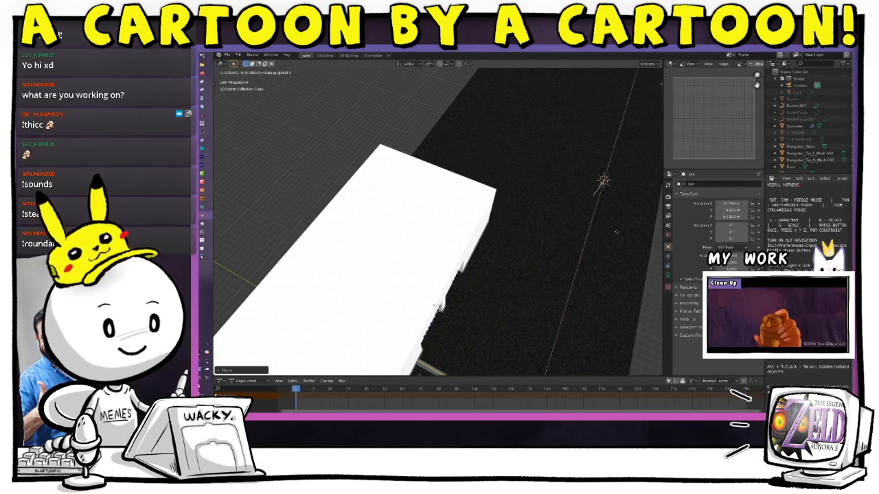
{"action": "left_click", "coordinate": [614, 254]}
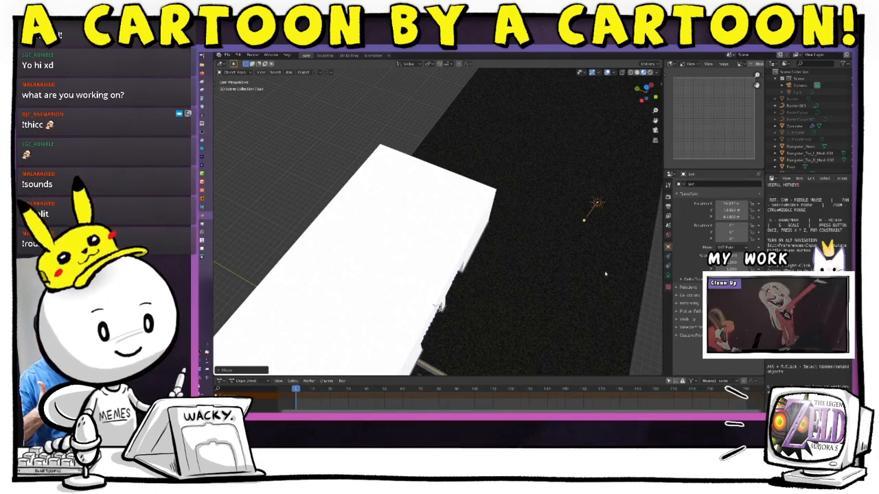
Reselect the Sun light and aim its direction line toward the front of the entrance building.
{"action": "middle_click_drag", "start_coordinate": [605, 274], "coordinate": [585, 224]}
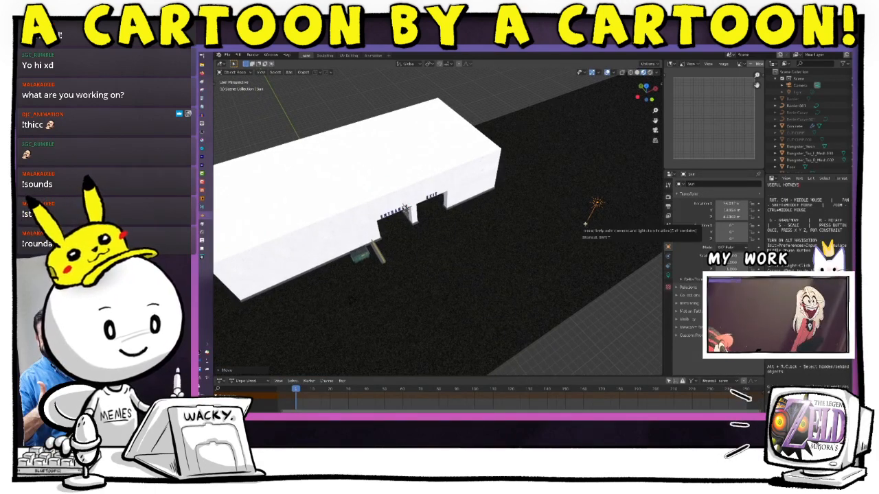
{"action": "left_click", "coordinate": [586, 227]}
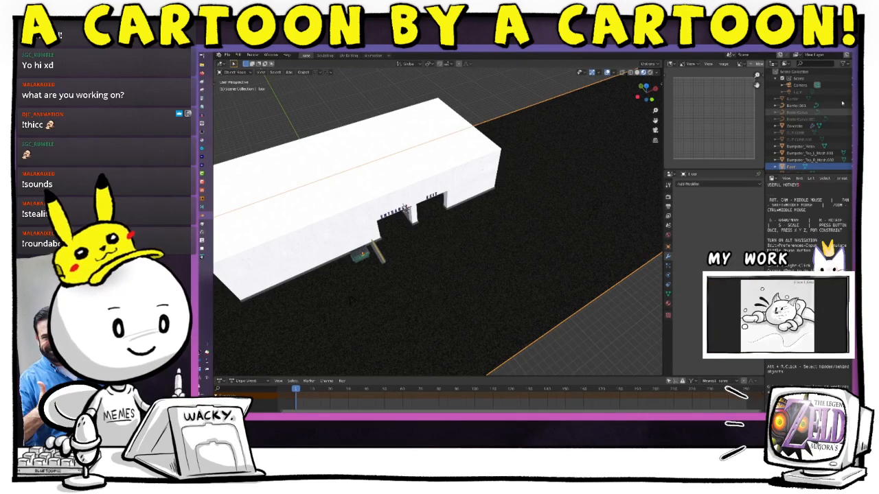
{"action": "scroll", "coordinate": [809, 130], "scroll_direction": "down", "scroll_amount": 3}
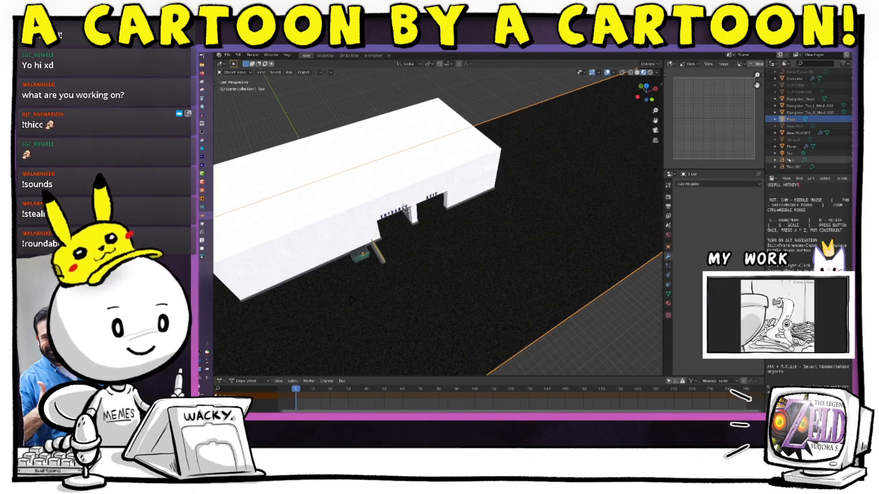
{"action": "left_click", "coordinate": [789, 153]}
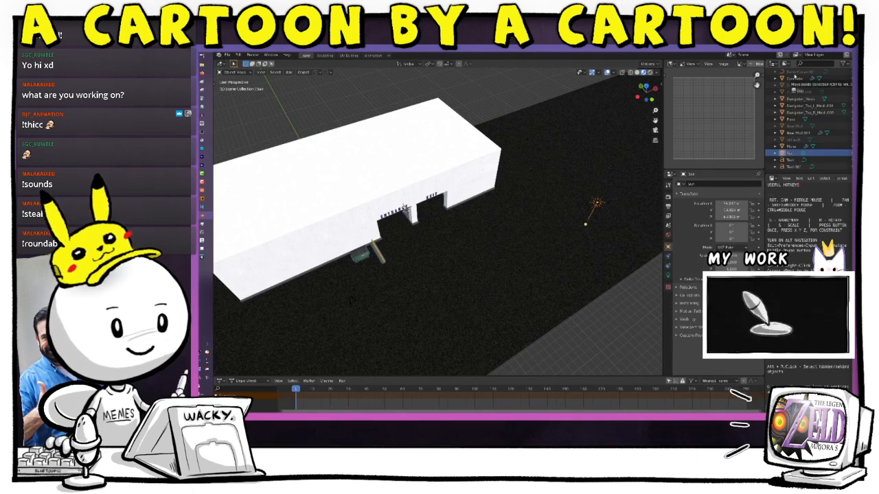
{"action": "left_click_drag", "start_coordinate": [790, 79], "coordinate": [787, 157]}
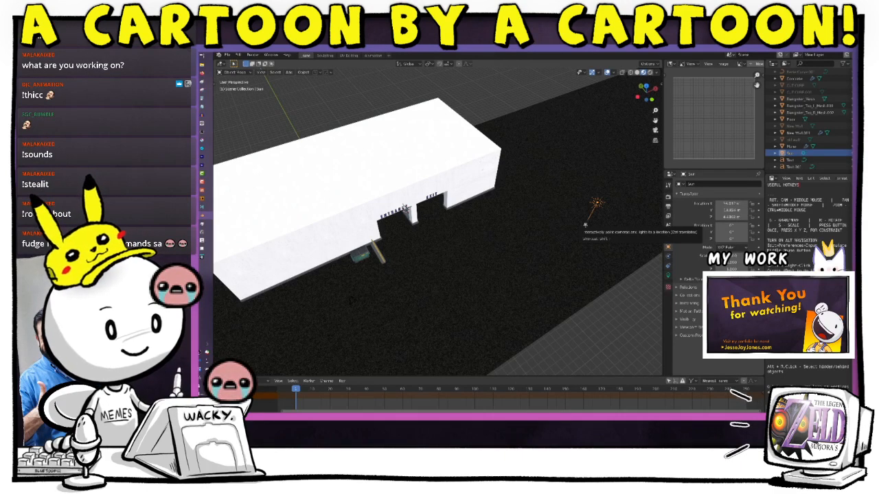
{"action": "left_click_drag", "start_coordinate": [585, 225], "coordinate": [604, 233], "text": "ctrl"}
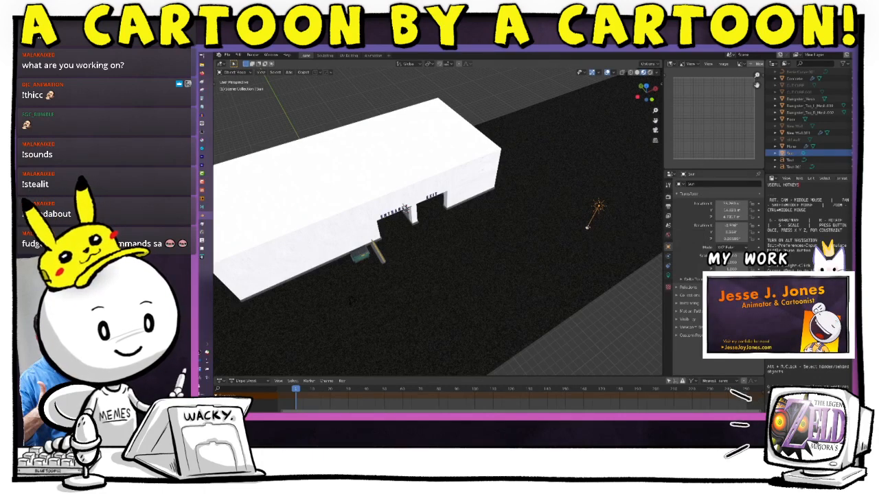
{"action": "left_click_drag", "start_coordinate": [586, 226], "coordinate": [508, 194], "text": "ctrl"}
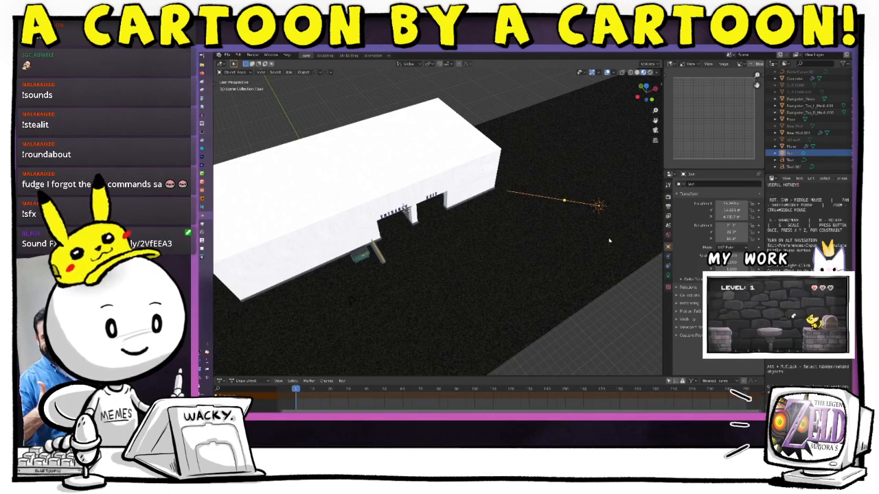
{"action": "middle_click_drag", "start_coordinate": [609, 240], "coordinate": [605, 201]}
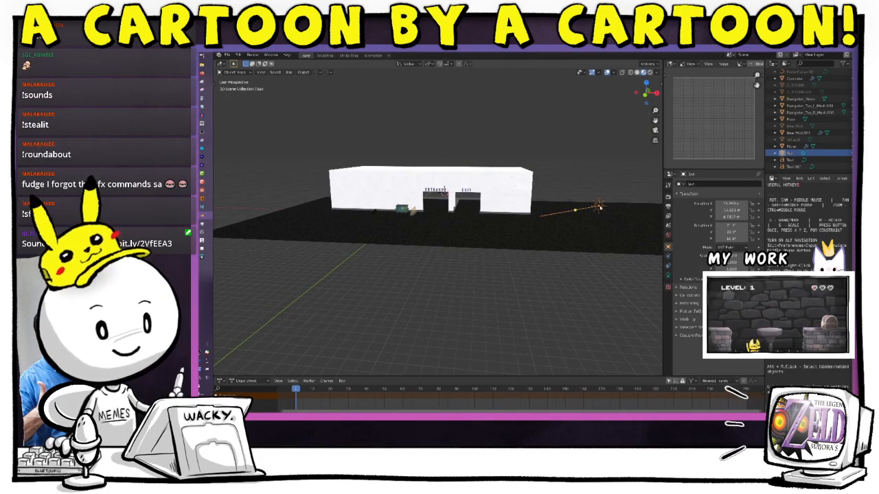
Raise the sun along Z to roughly the height of the entrance building's roof.
{"action": "key", "text": "g"}
{"action": "key", "text": "z"}
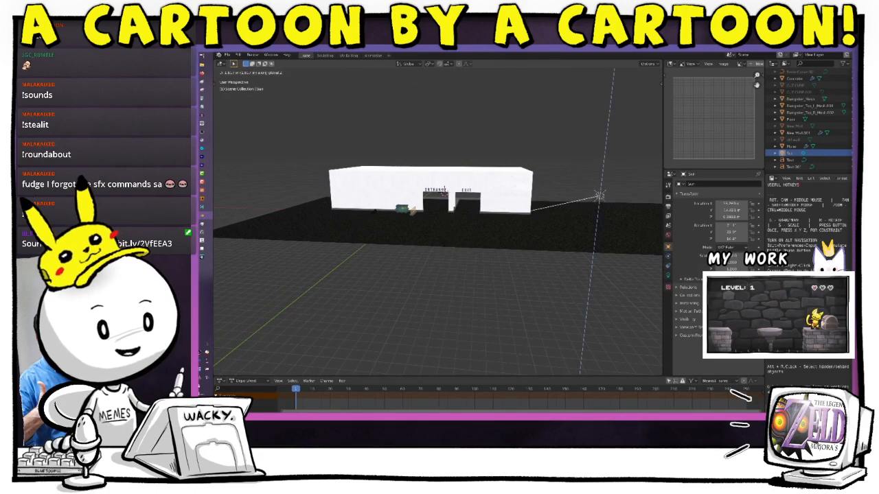
{"action": "left_click", "coordinate": [602, 159]}
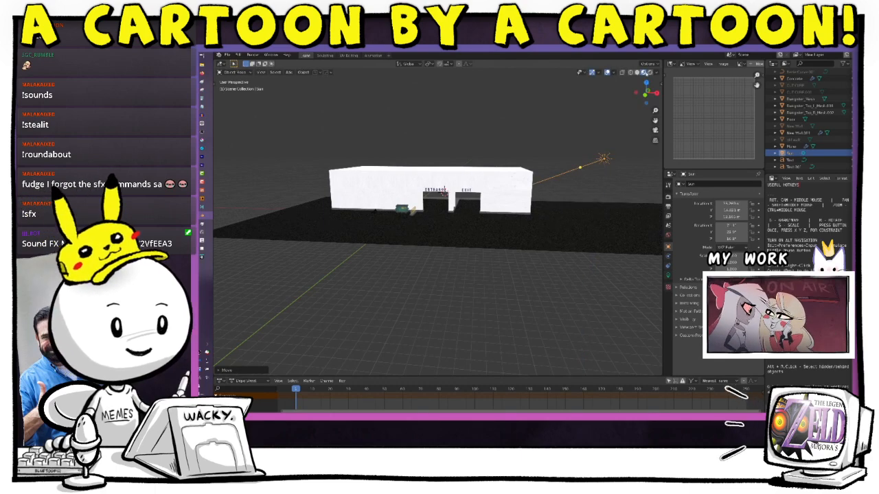
Switch the viewport to rendered shading and re-aim the sun's direction line more steeply down at the dark ground in front of the building.
{"action": "left_click", "coordinate": [649, 72]}
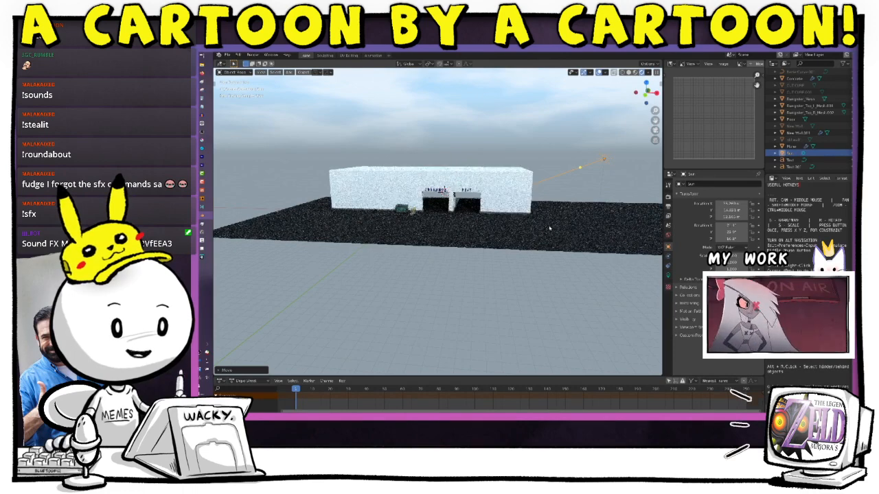
{"action": "middle_click_drag", "start_coordinate": [547, 226], "coordinate": [557, 238]}
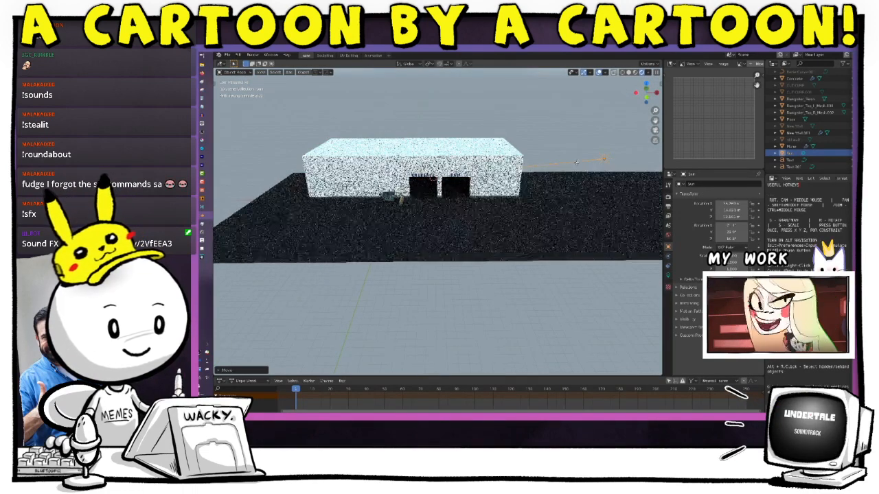
{"action": "left_click_drag", "start_coordinate": [576, 162], "coordinate": [575, 193]}
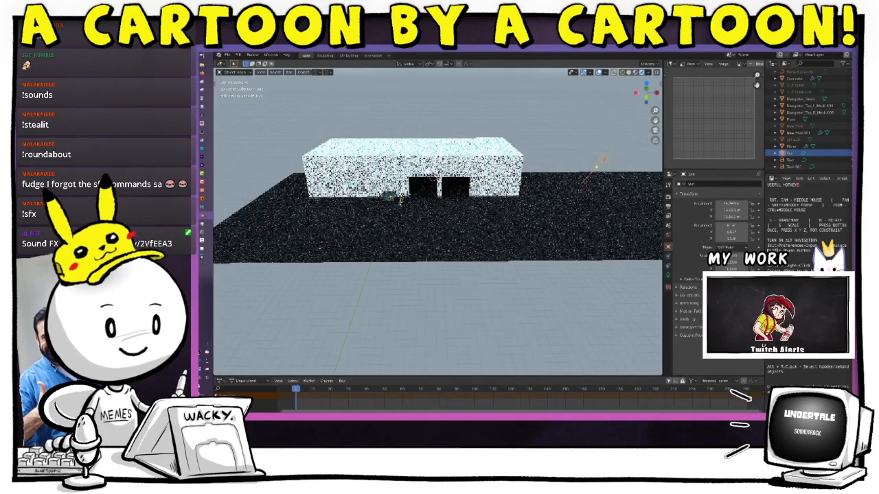
Go to the Animation workspace's camera view and tint the sun's light color a pale warm yellow using RGB values.
{"action": "left_click", "coordinate": [372, 55]}
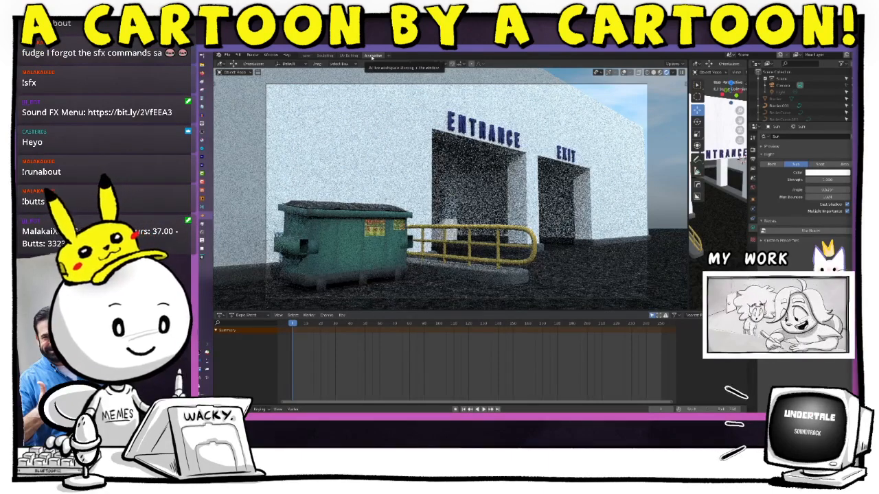
{"action": "left_click", "coordinate": [828, 175]}
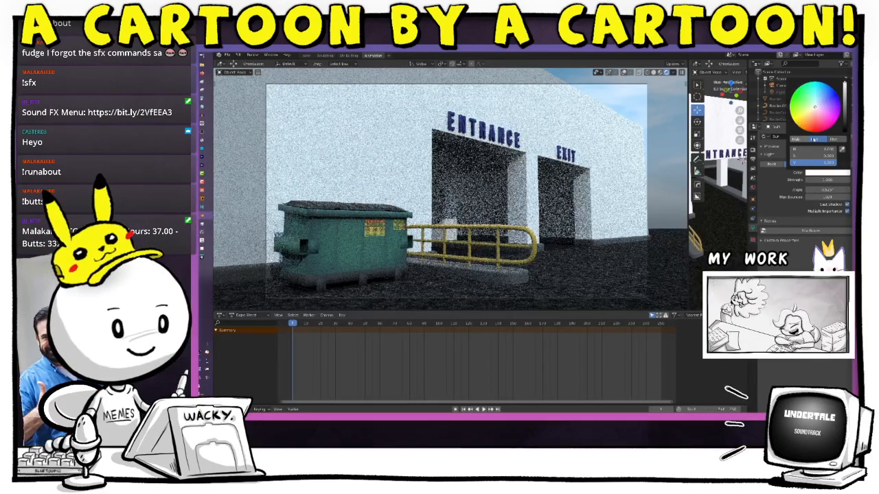
{"action": "left_click", "coordinate": [796, 139]}
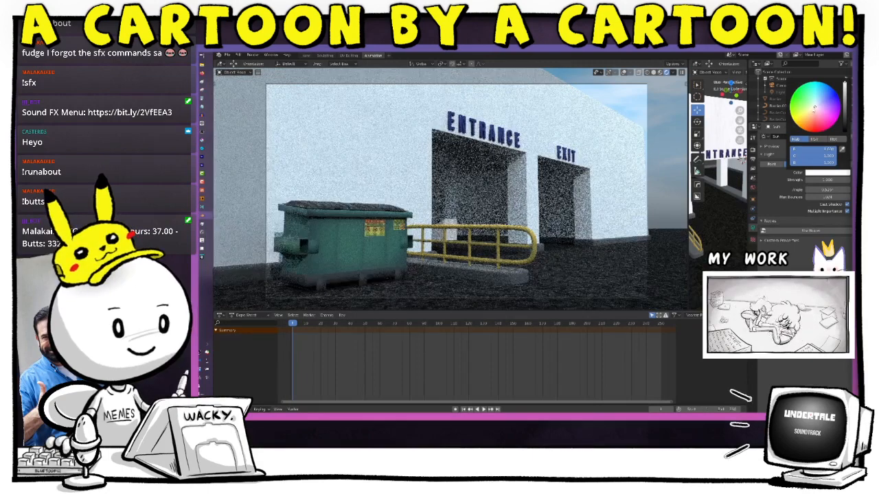
{"action": "left_click", "coordinate": [813, 108]}
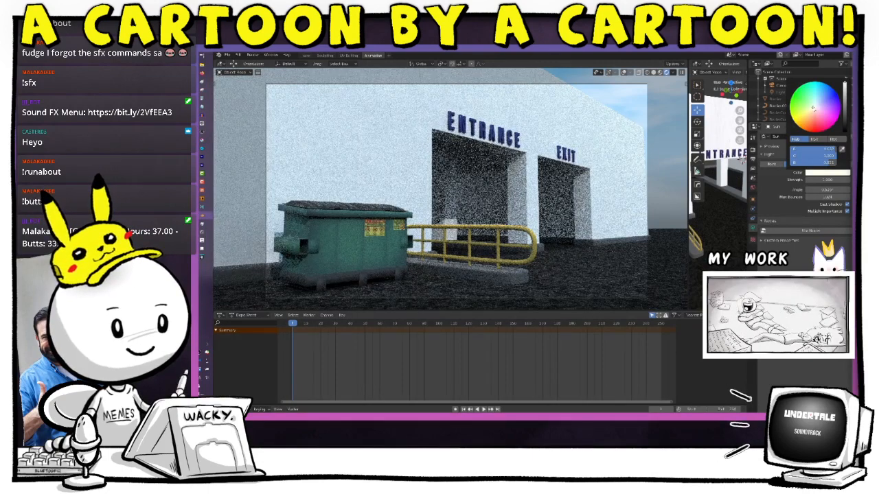
{"action": "left_click", "coordinate": [827, 96]}
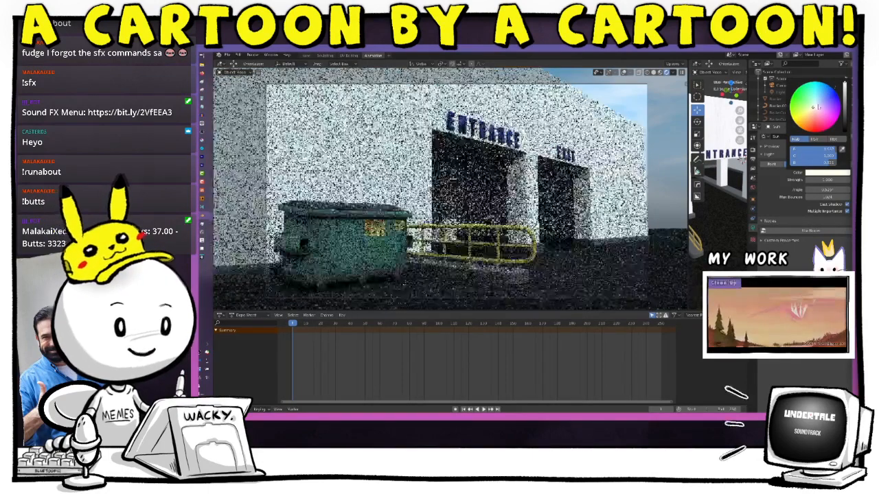
{"action": "left_click", "coordinate": [810, 108]}
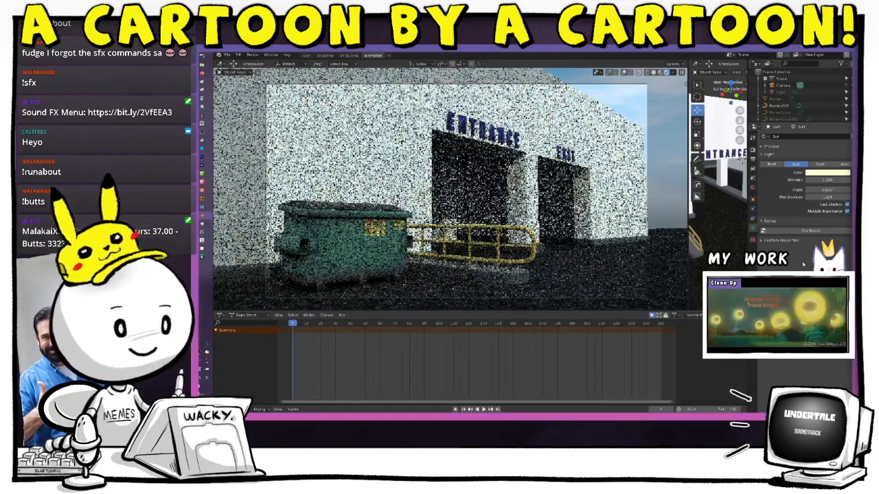
{"action": "left_click", "coordinate": [820, 177]}
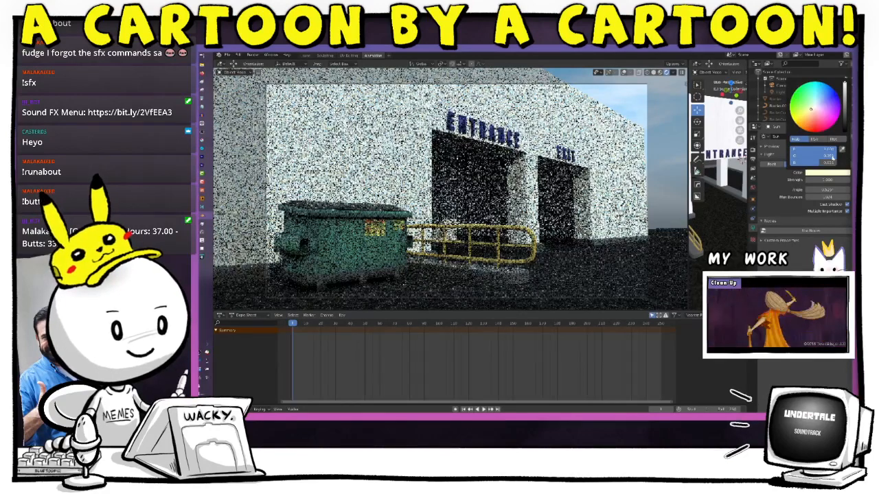
{"action": "mouse_move", "coordinate": [834, 158]}
{"action": "left_mouse_down"}
{"action": "mouse_move", "coordinate": [825, 157]}
{"action": "mouse_move", "coordinate": [833, 158]}
{"action": "left_mouse_up"}
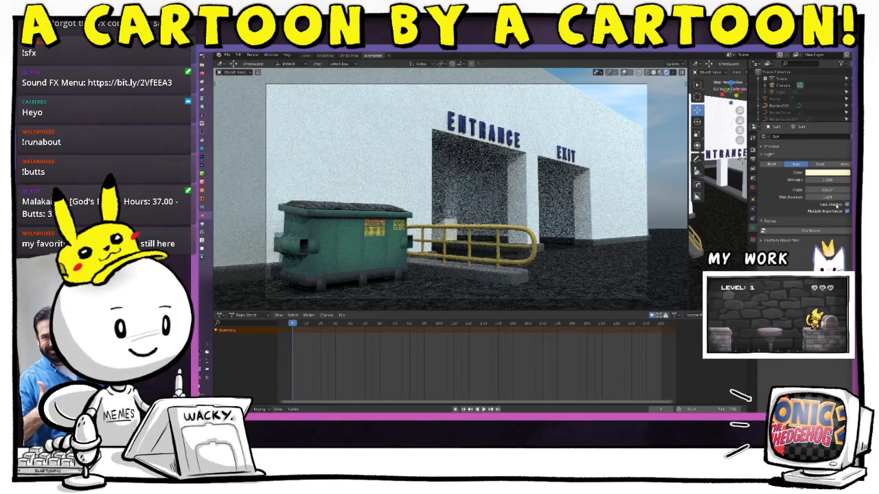
Undo the last three changes.
{"action": "key", "text": "ctrl+z"}
{"action": "key", "text": "ctrl+z"}
{"action": "key", "text": "ctrl+z"}
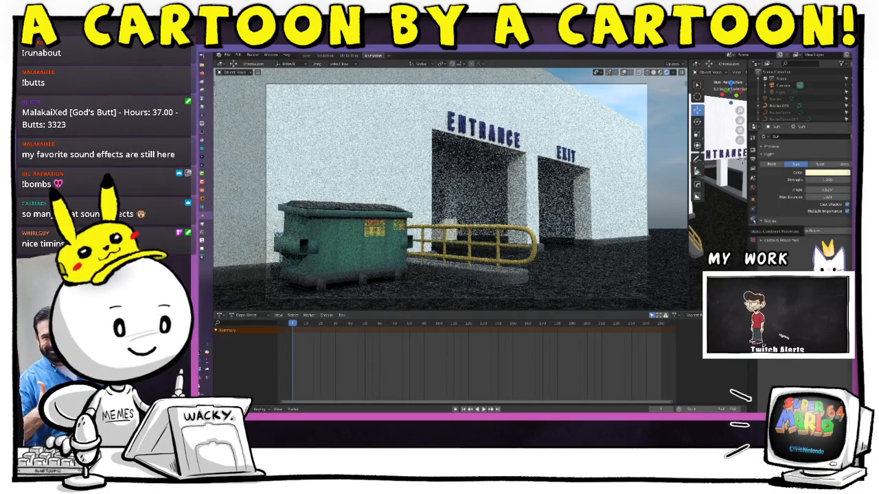
Open the sun light's strength value for editing.
{"action": "left_click", "coordinate": [828, 180]}
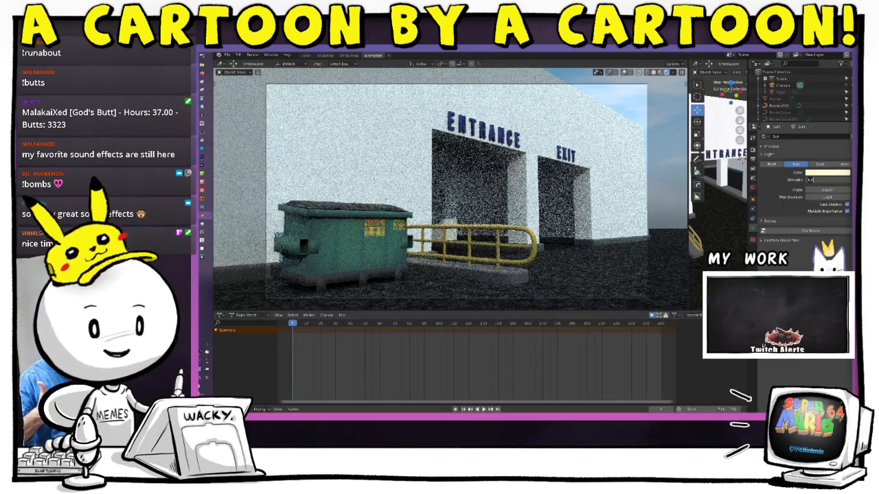
Set the sun light's strength to 1.2.
{"action": "type", "text": "1."}
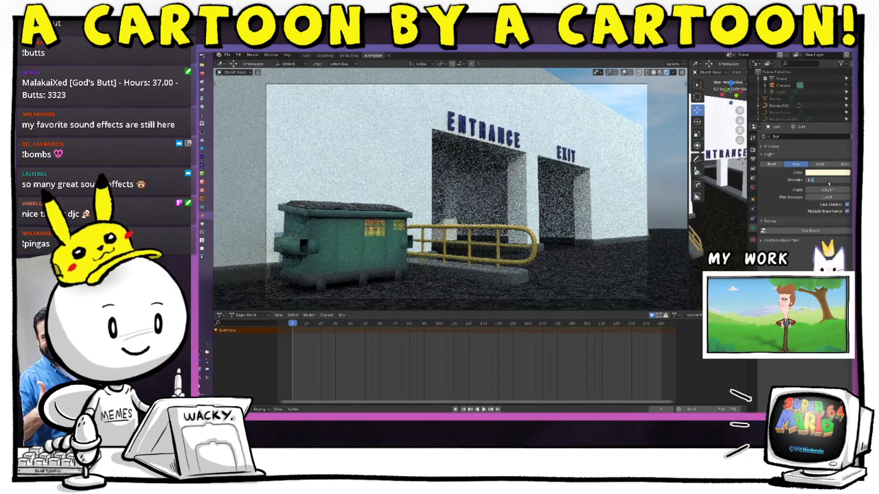
{"action": "key", "text": "Return"}
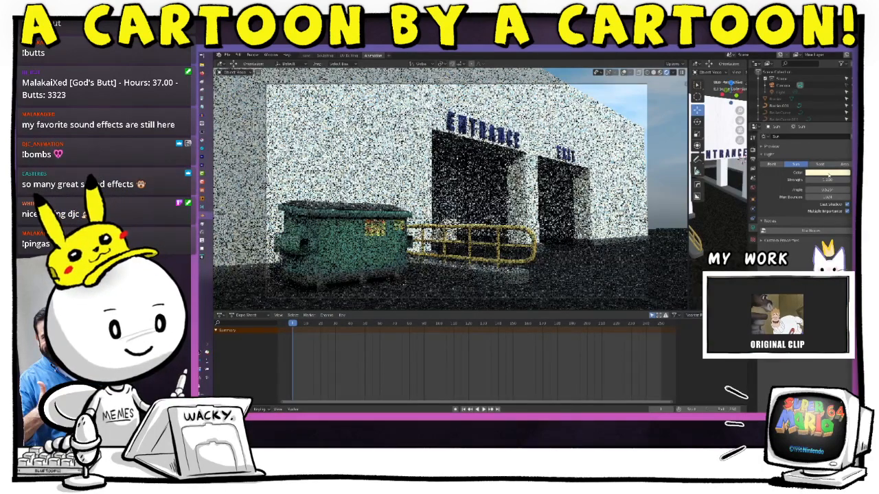
Lower the saturation of the sun light's color to a paler cream and save the scene file.
{"action": "left_click", "coordinate": [828, 174]}
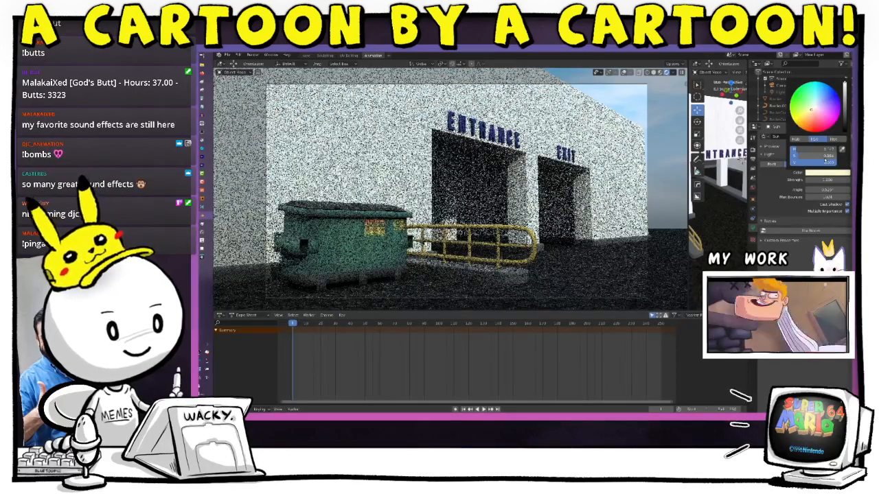
{"action": "left_click_drag", "start_coordinate": [825, 161], "coordinate": [833, 162]}
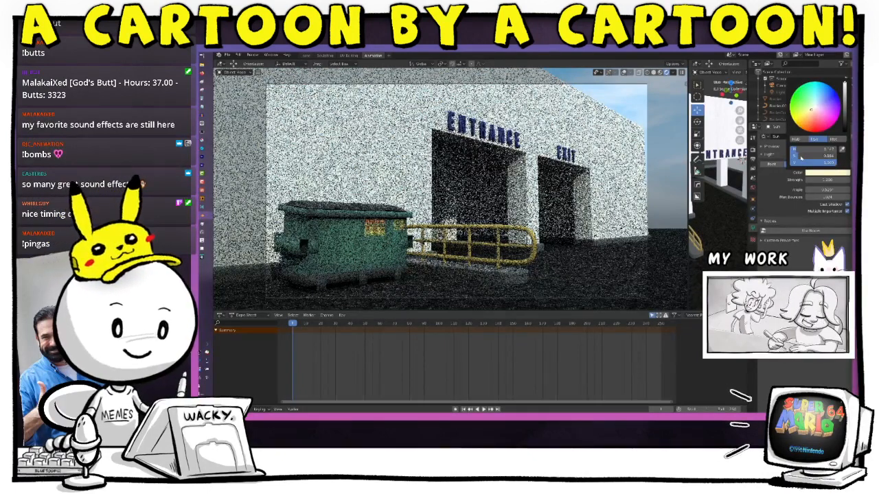
{"action": "left_click_drag", "start_coordinate": [800, 158], "coordinate": [797, 157]}
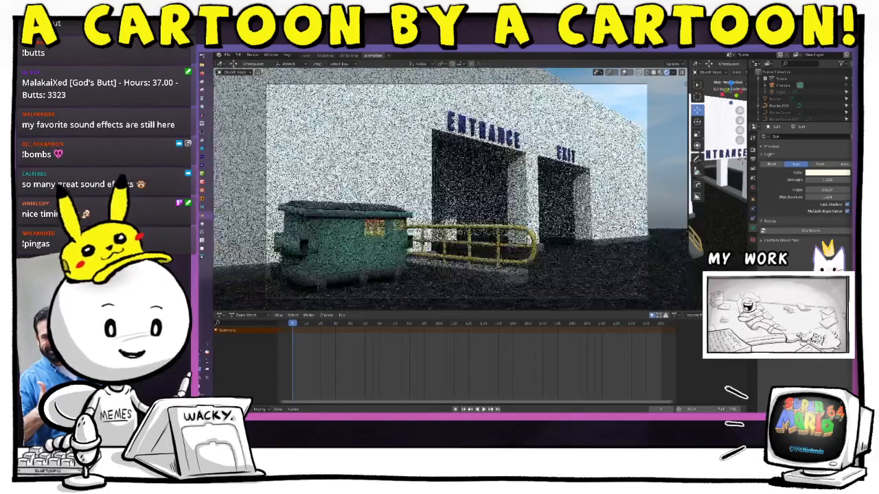
{"action": "left_click", "coordinate": [228, 55]}
{"action": "left_click", "coordinate": [236, 101]}
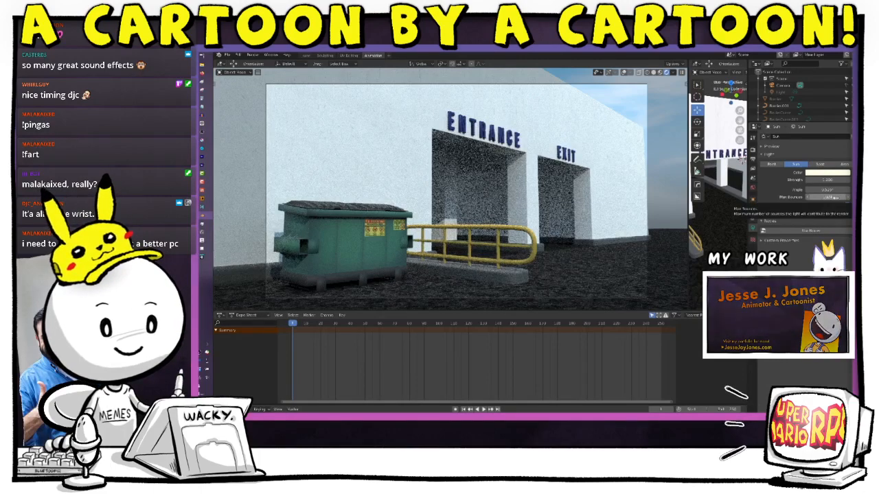
Switch to the web browser and search in a new tab for "blender sun light shadows".
{"action": "left_click", "coordinate": [202, 73]}
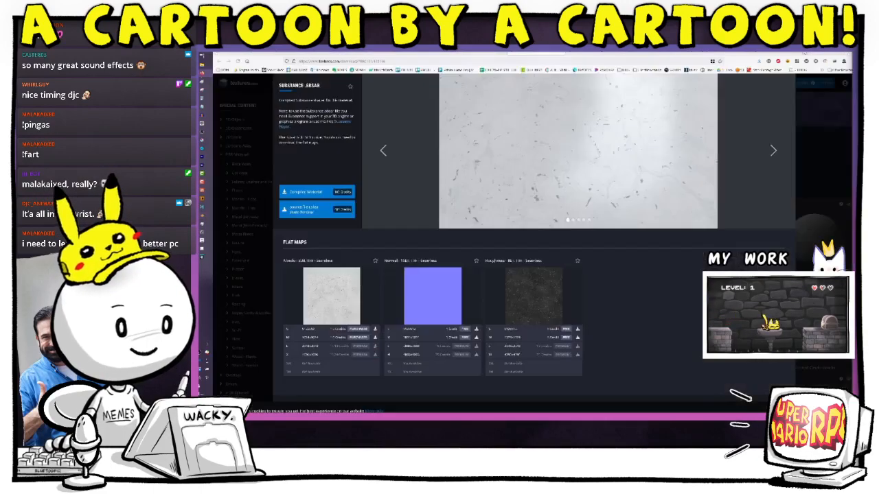
{"action": "left_click", "coordinate": [798, 54]}
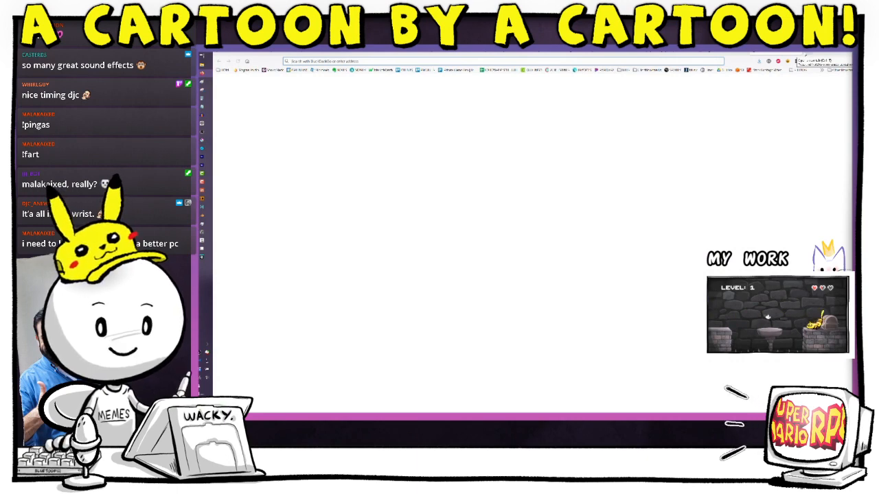
{"action": "type", "text": "blender te"}
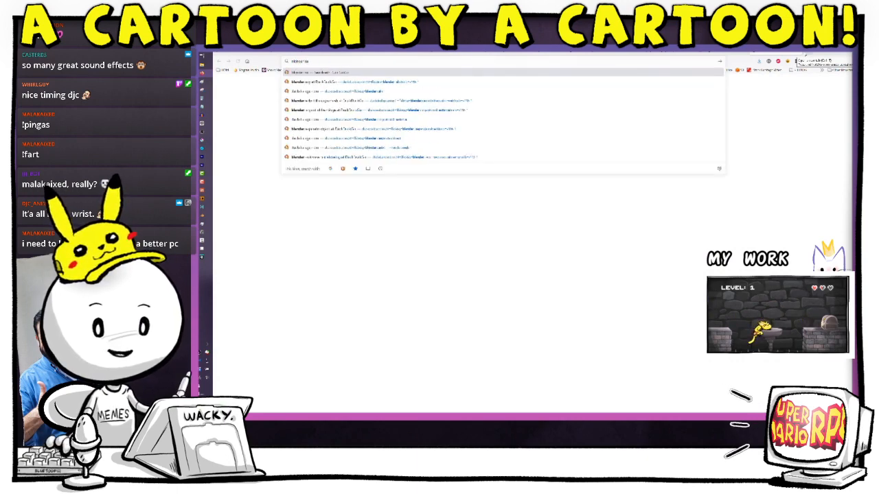
{"action": "type", "text": "n light"}
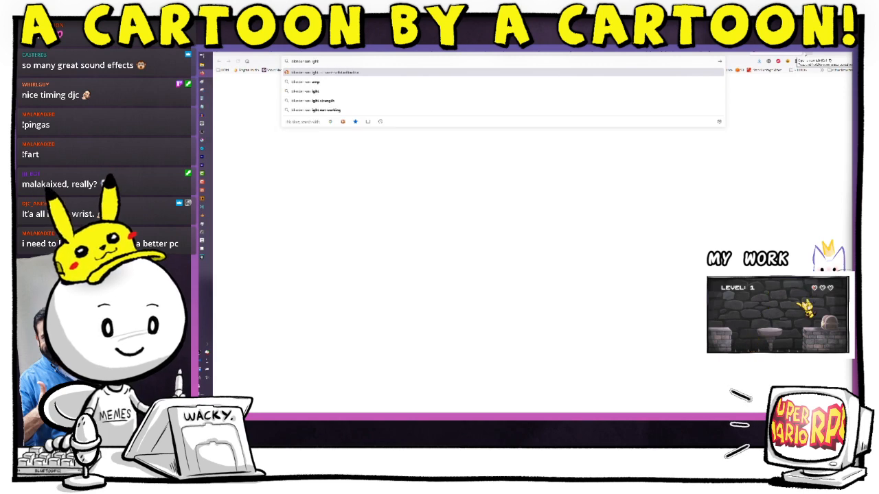
{"action": "type", "text": " shadows"}
{"action": "key", "text": "Return"}
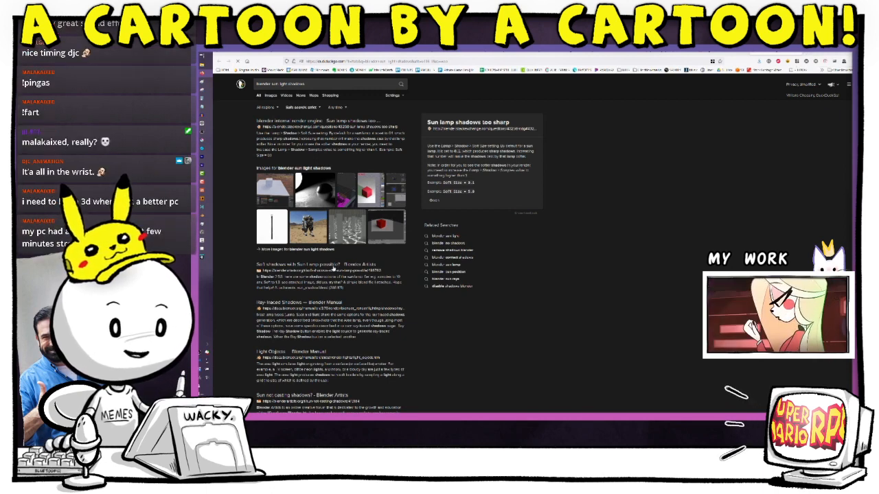
Open the Blender Artists thread "Soft shadows with Sun Lamp possible?" and read the suggested sun lamp shadow settings.
{"action": "left_click", "coordinate": [334, 268]}
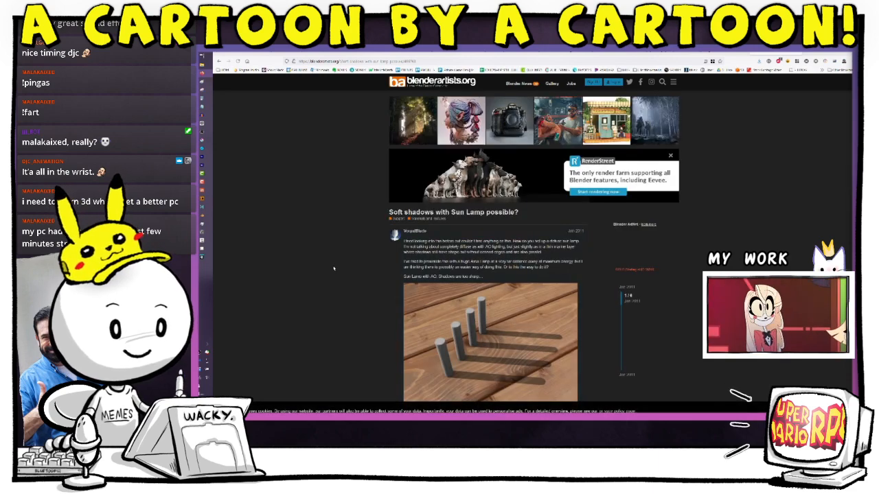
{"action": "scroll", "coordinate": [548, 299], "scroll_direction": "down", "scroll_amount": 2}
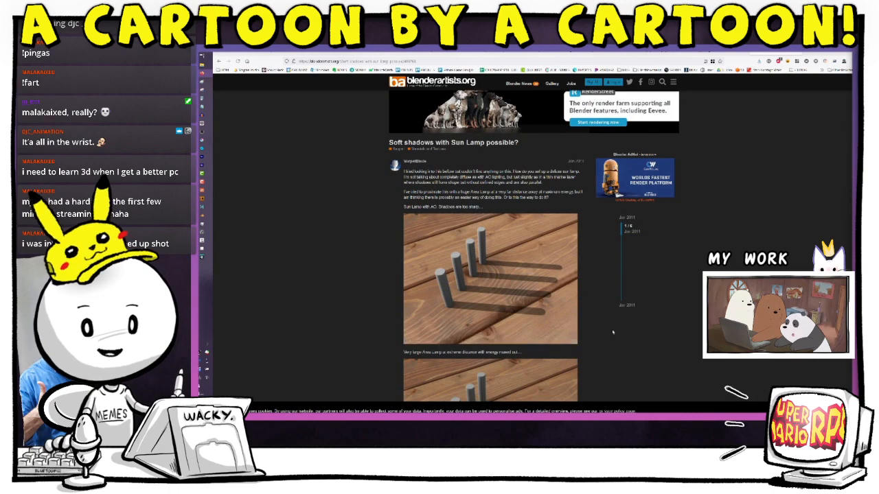
{"action": "scroll", "coordinate": [490, 275], "scroll_direction": "down", "scroll_amount": 3}
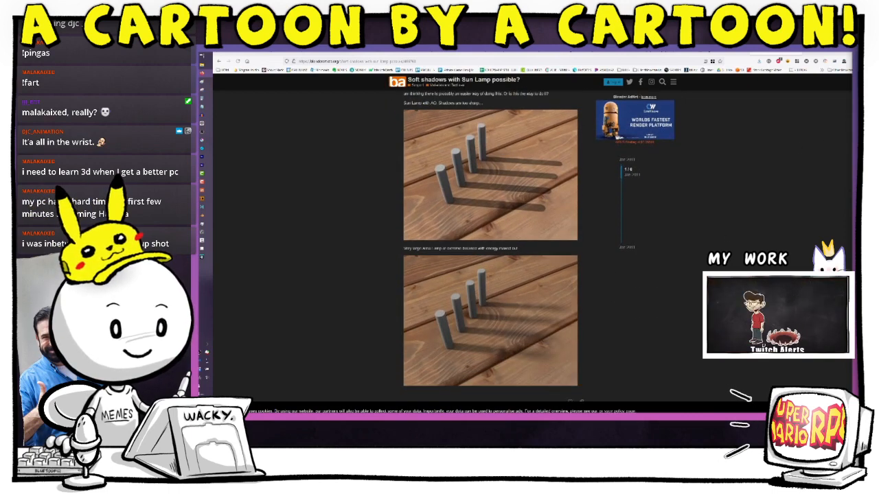
{"action": "scroll", "coordinate": [490, 275], "scroll_direction": "down", "scroll_amount": 3}
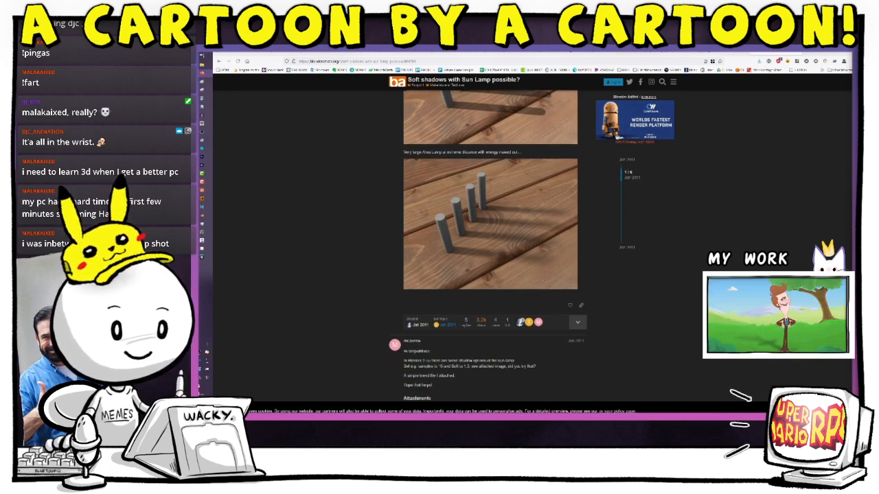
{"action": "scroll", "coordinate": [490, 245], "scroll_direction": "down", "scroll_amount": 5}
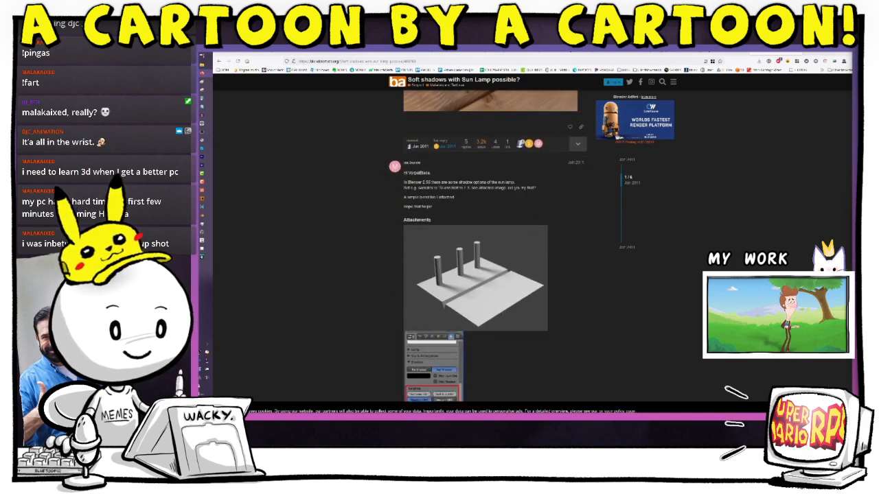
{"action": "scroll", "coordinate": [490, 246], "scroll_direction": "down", "scroll_amount": 2}
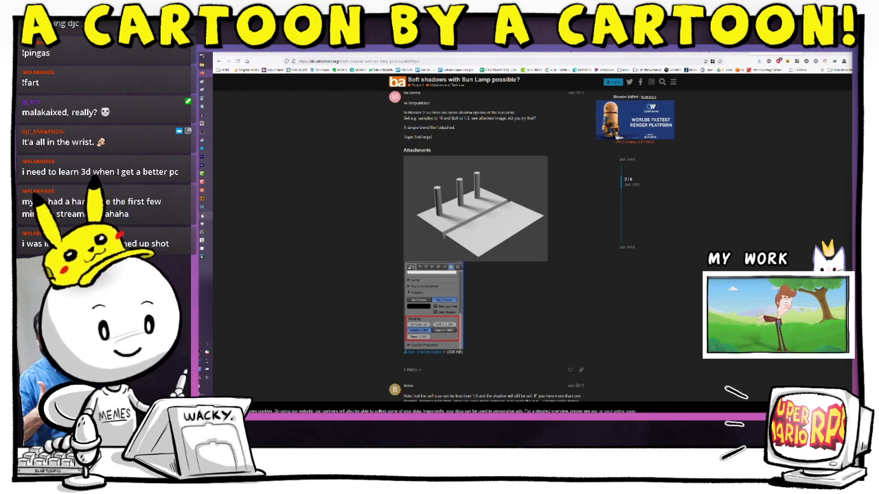
Switch back to Blender and enable Ambient Occlusion for the scene's world.
{"action": "mouse_move", "coordinate": [203, 216]}
{"action": "left_click", "coordinate": [238, 221]}
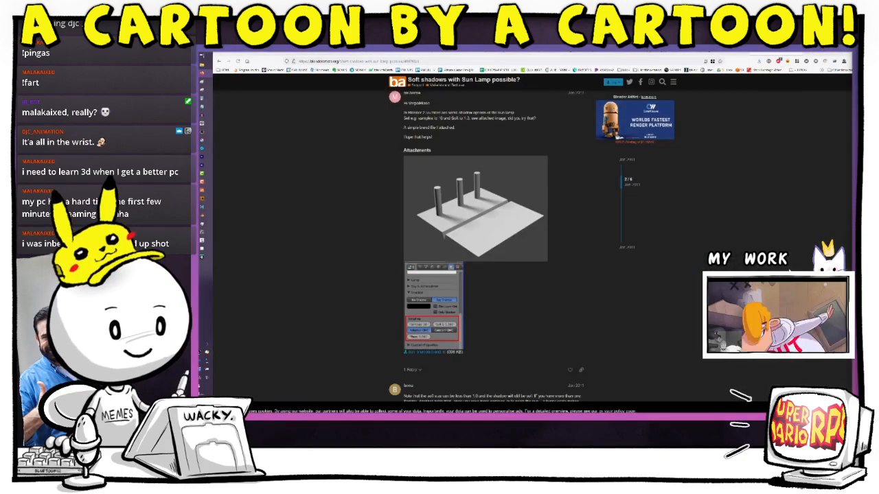
{"action": "mouse_move", "coordinate": [203, 216]}
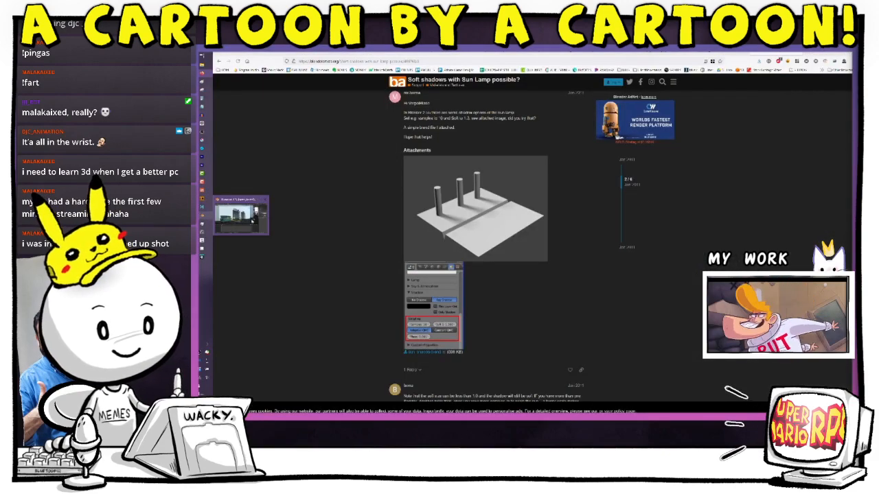
{"action": "left_click", "coordinate": [240, 218]}
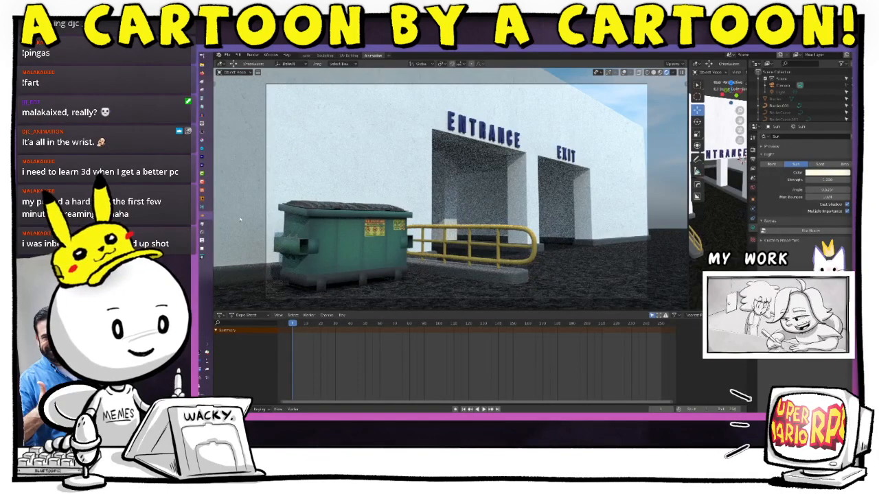
{"action": "left_click", "coordinate": [753, 200]}
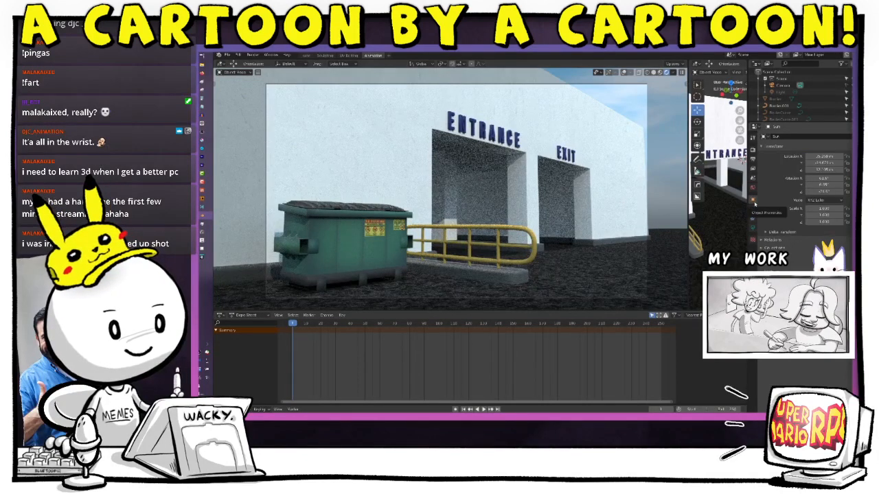
{"action": "left_click", "coordinate": [753, 188]}
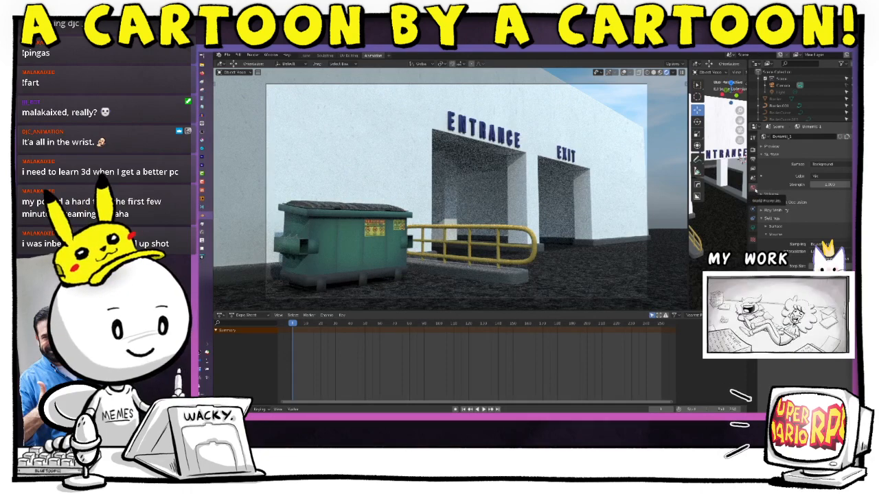
{"action": "left_click", "coordinate": [767, 203]}
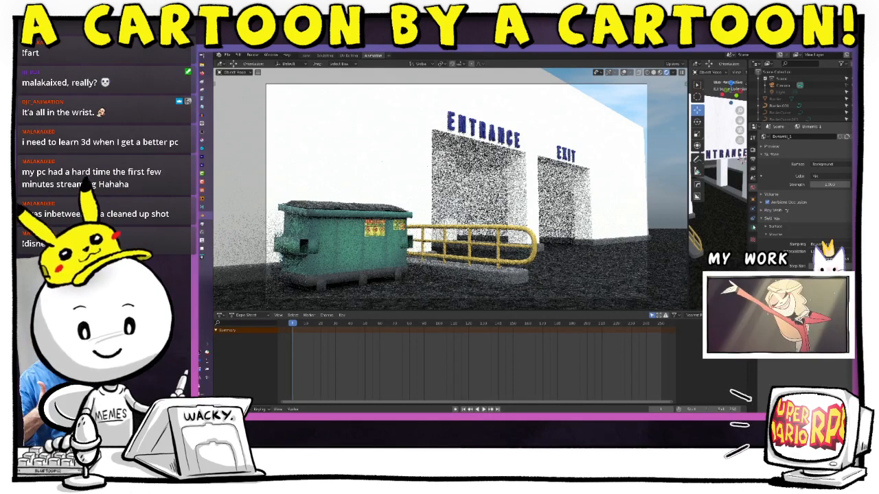
Lower the strength of the sun light.
{"action": "left_click", "coordinate": [753, 228]}
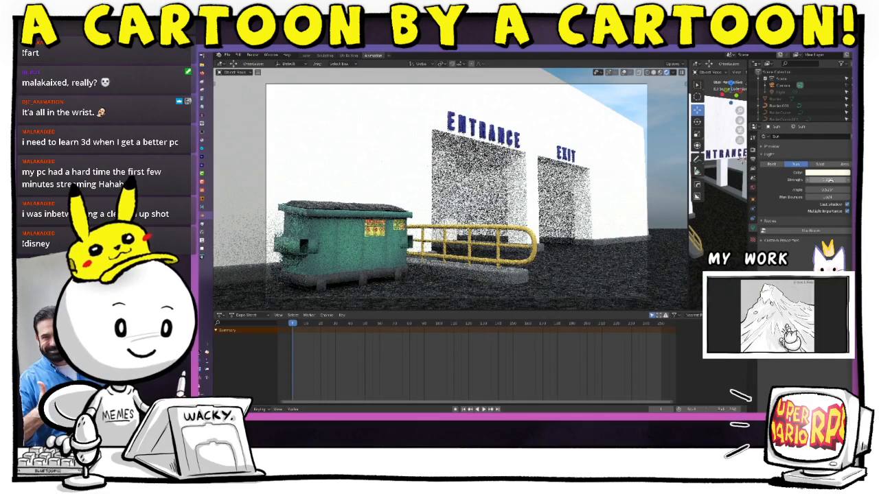
{"action": "left_click", "coordinate": [830, 180]}
{"action": "type", "text": "1"}
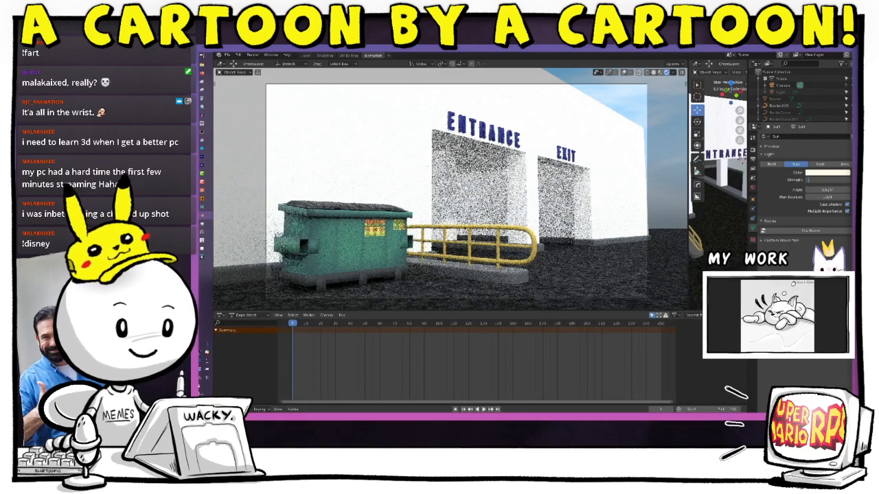
{"action": "key", "text": "Return"}
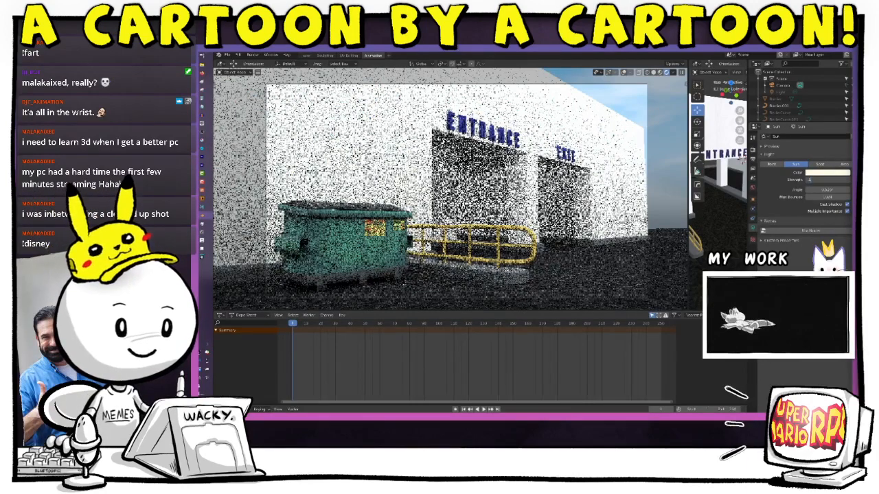
{"action": "key", "text": "Return"}
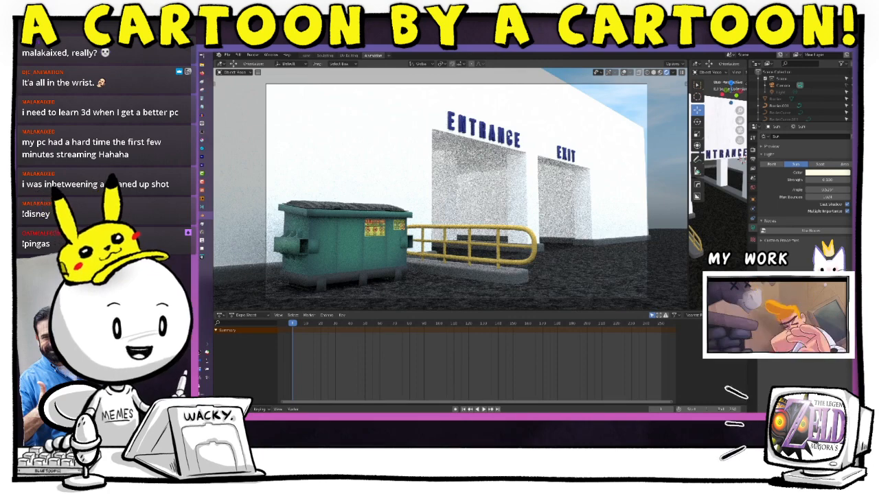
Select the ENTRANCE sign text and brighten its material's dark blue base color in the shader node.
{"action": "left_click", "coordinate": [741, 156]}
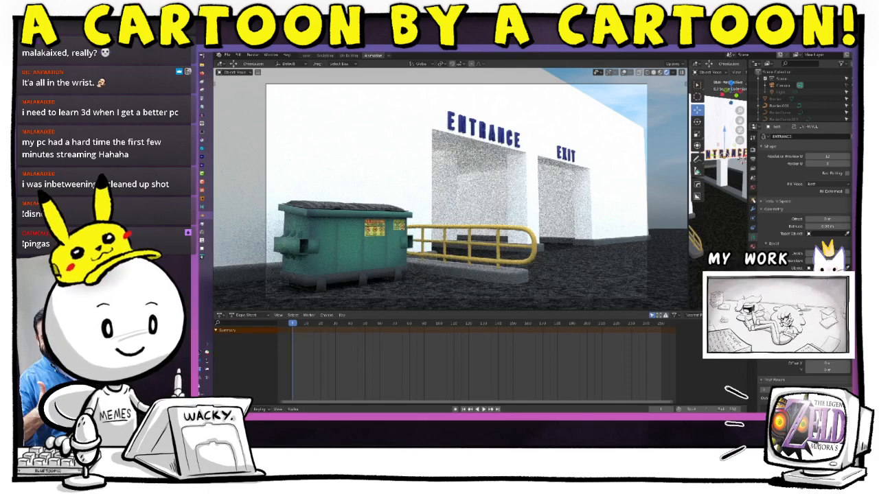
{"action": "left_click", "coordinate": [349, 55]}
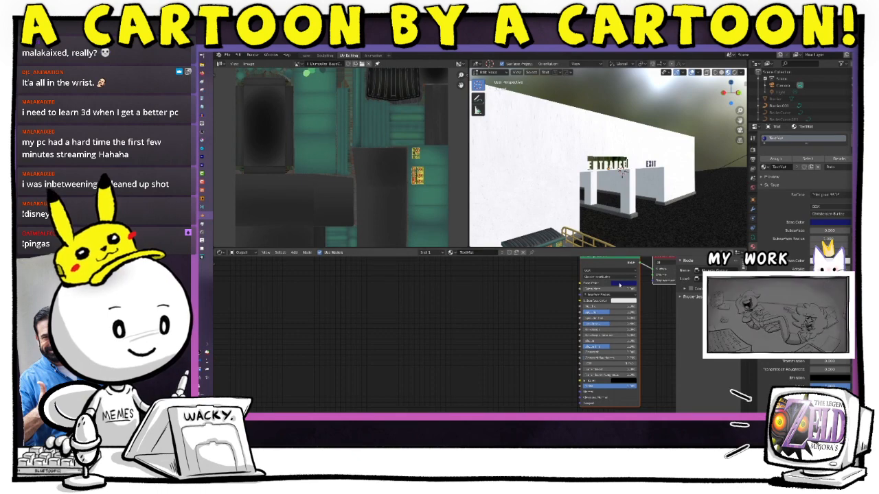
{"action": "left_click", "coordinate": [621, 284]}
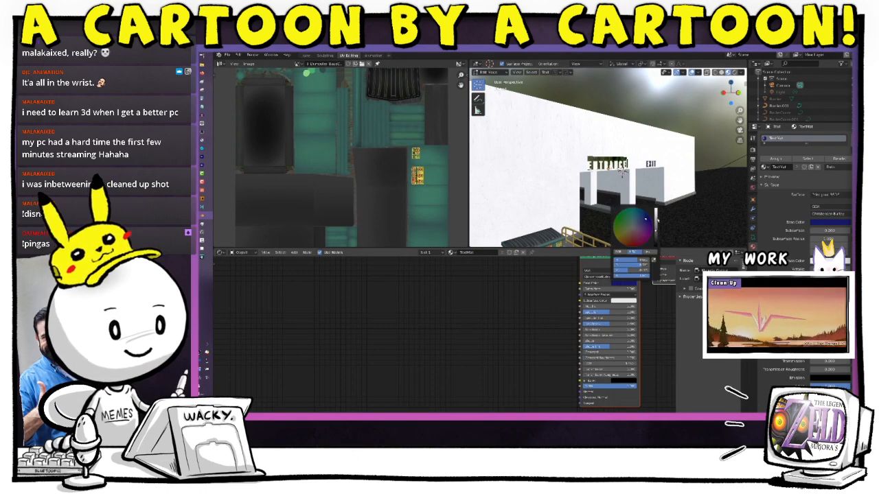
{"action": "left_click", "coordinate": [656, 216]}
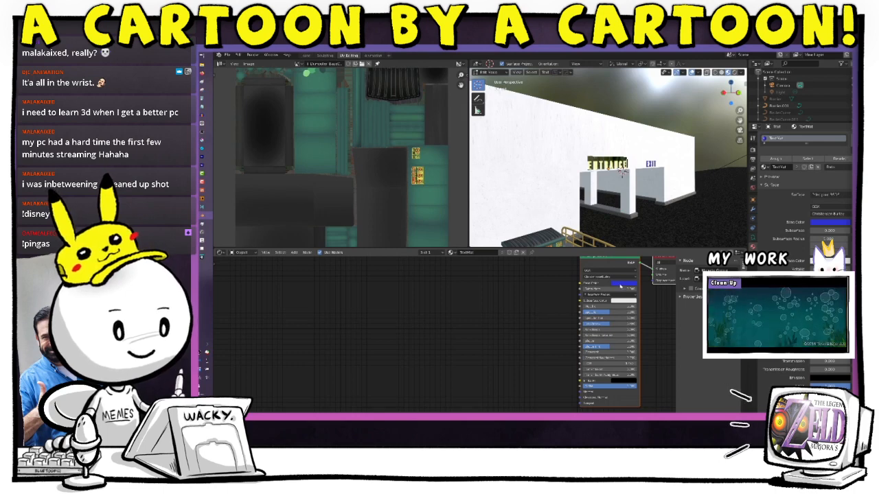
Desaturate the sign text material's base color to a pale lavender blue and check it in the rendered camera view.
{"action": "left_click", "coordinate": [621, 283]}
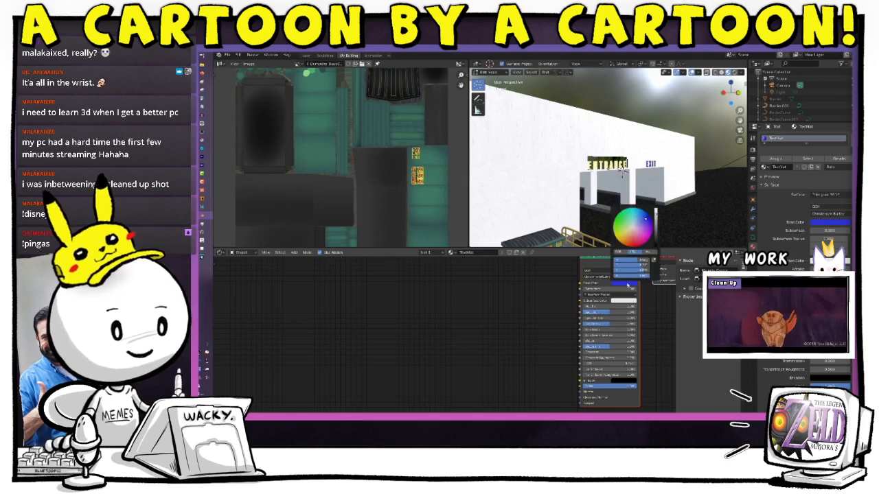
{"action": "left_click_drag", "start_coordinate": [638, 267], "coordinate": [616, 266]}
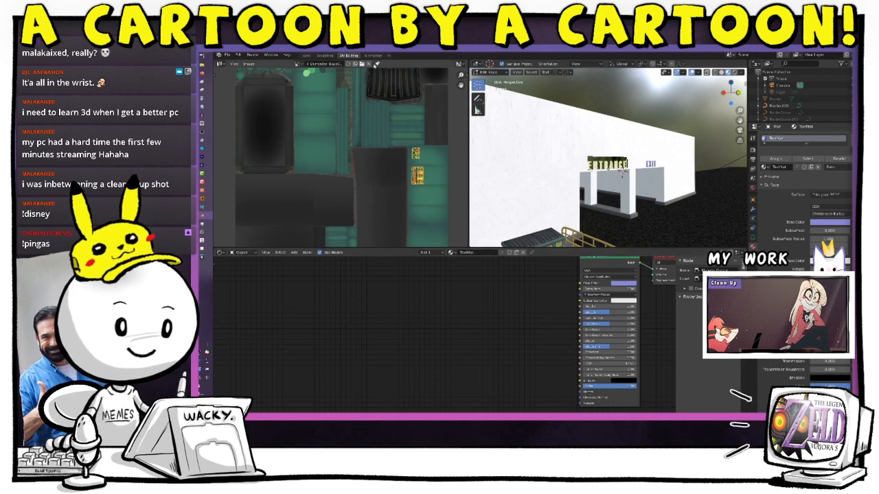
{"action": "left_click", "coordinate": [371, 56]}
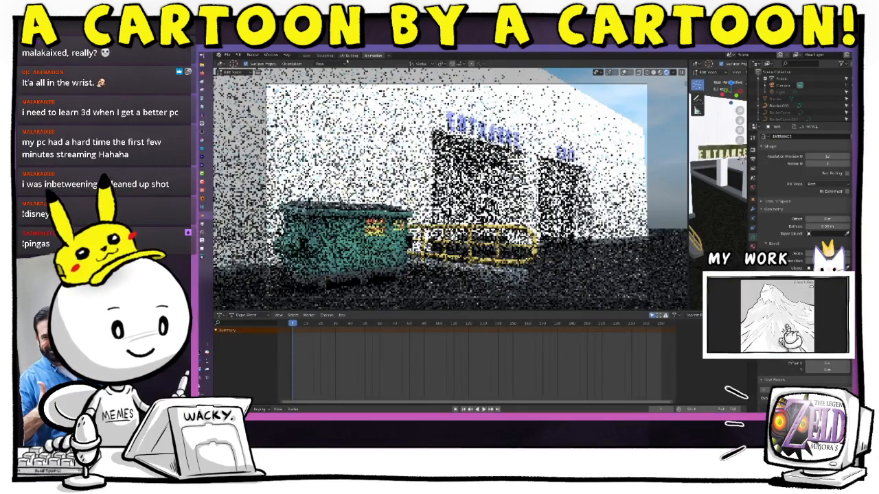
{"action": "left_click", "coordinate": [349, 55]}
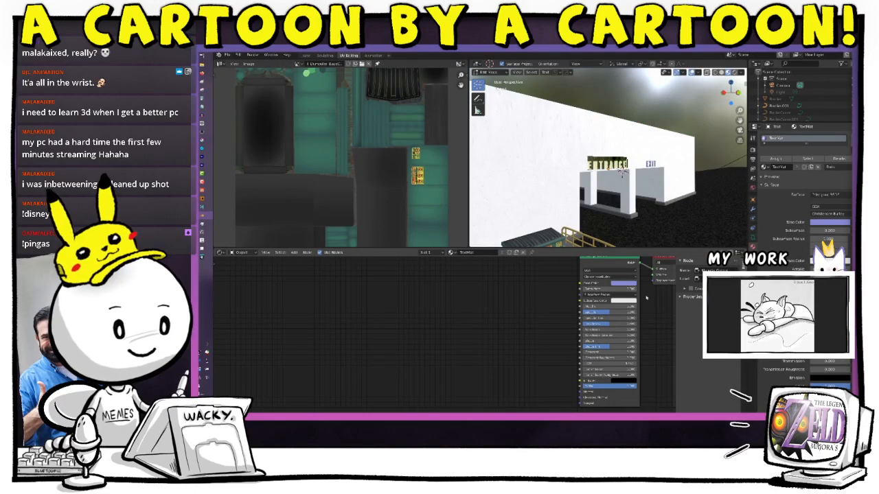
Undo the sign text's lavender color change, set its base color to a vivid blue and check it in the rendered camera view.
{"action": "key", "text": "ctrl+z"}
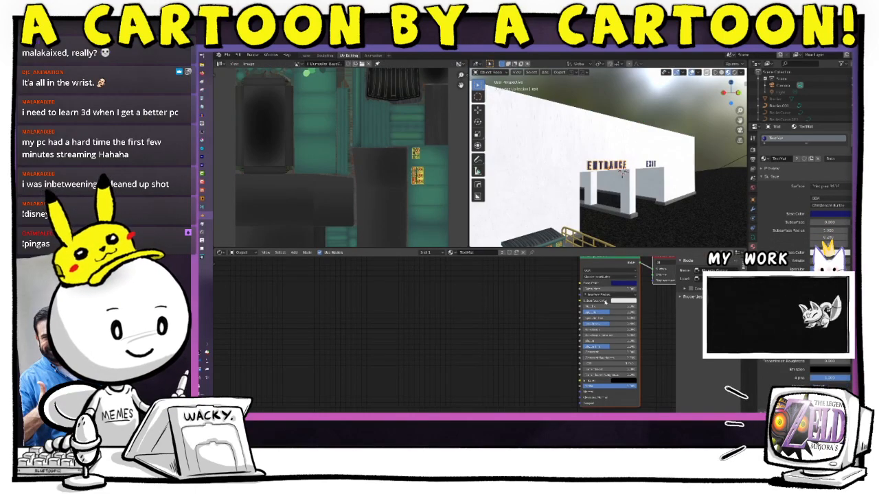
{"action": "left_click", "coordinate": [625, 287]}
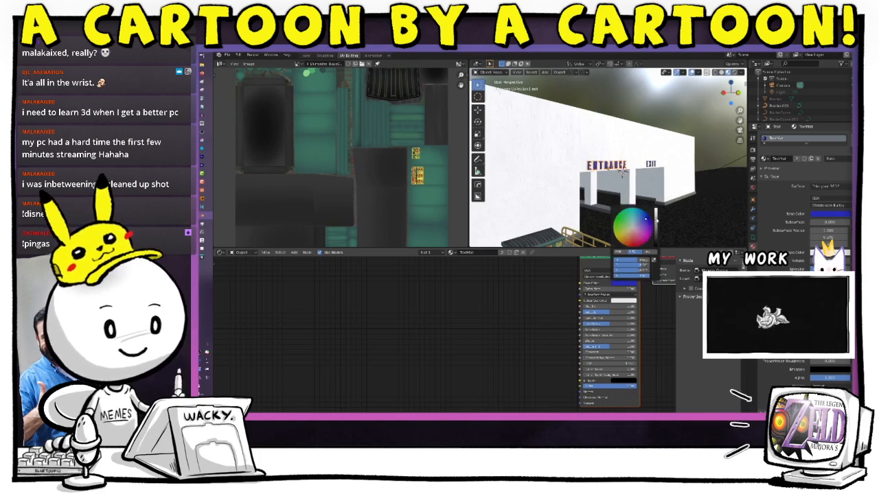
{"action": "left_click", "coordinate": [372, 56]}
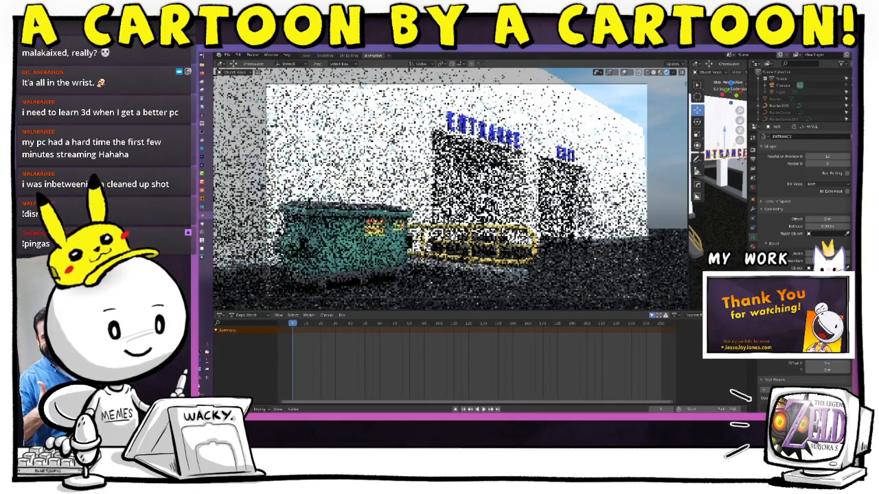
Desaturate and darken the sign text's base color to a muted navy and check it in the rendered camera view.
{"action": "left_click", "coordinate": [348, 56]}
{"action": "left_click", "coordinate": [623, 282]}
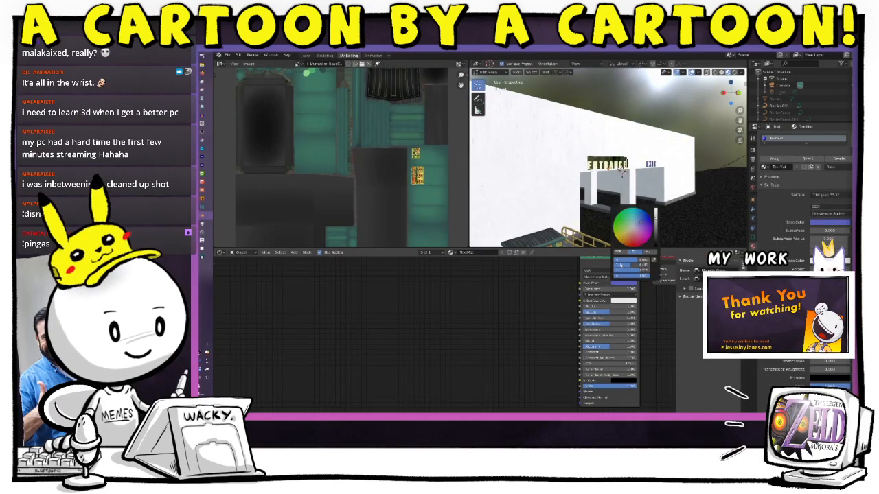
{"action": "mouse_move", "coordinate": [620, 266]}
{"action": "left_mouse_down"}
{"action": "mouse_move", "coordinate": [625, 272]}
{"action": "mouse_move", "coordinate": [617, 270]}
{"action": "left_mouse_up"}
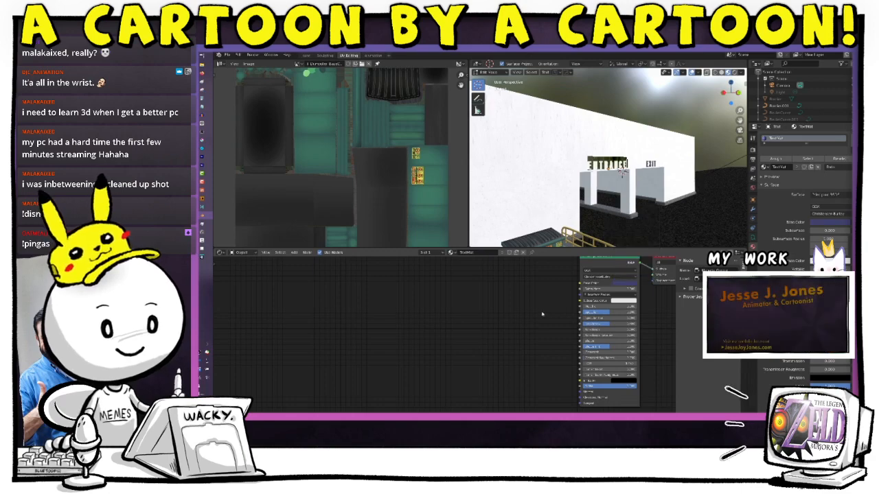
{"action": "left_click", "coordinate": [373, 55]}
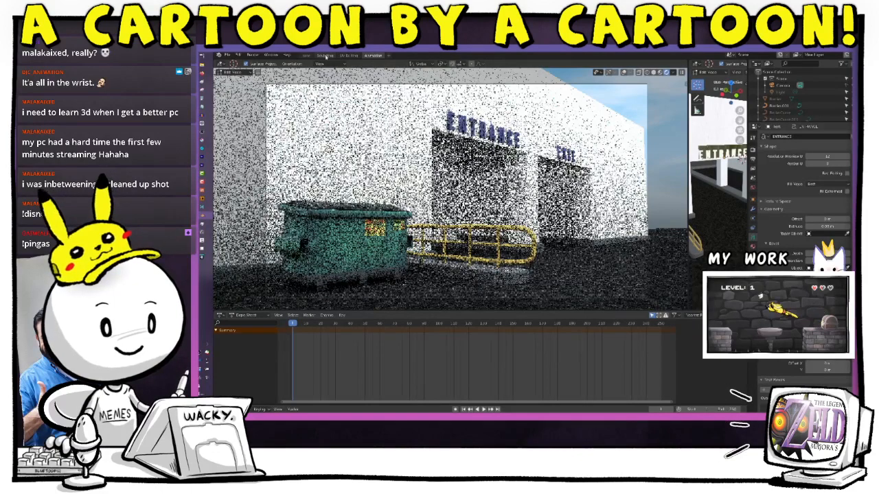
Lighten the sign text's base color slightly to a muted slate blue and check it in the rendered camera view.
{"action": "left_click", "coordinate": [349, 55]}
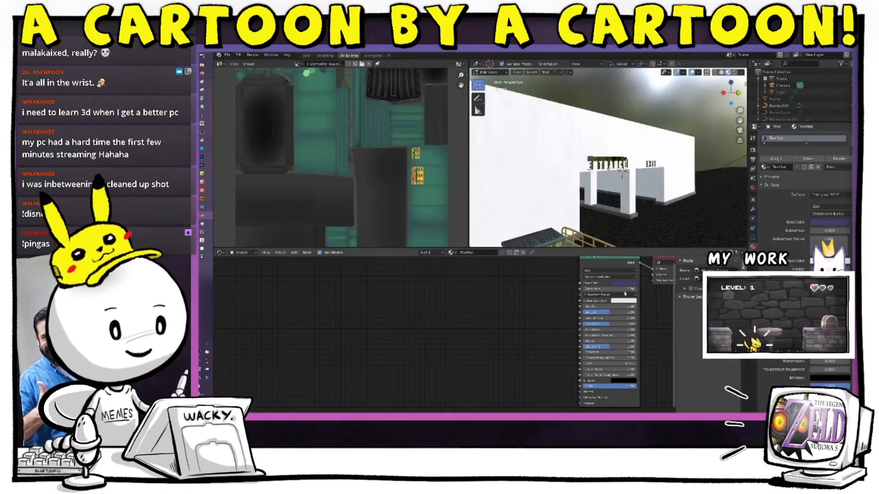
{"action": "left_click", "coordinate": [624, 282]}
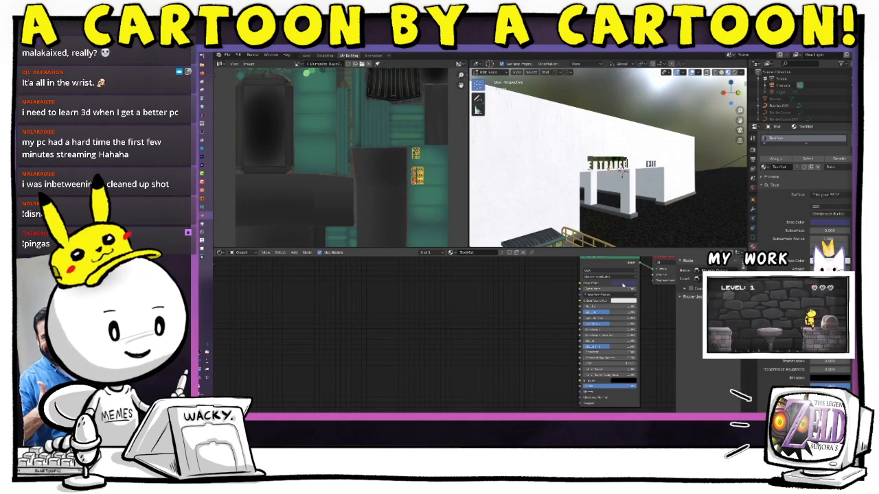
{"action": "left_click_drag", "start_coordinate": [633, 270], "coordinate": [641, 271]}
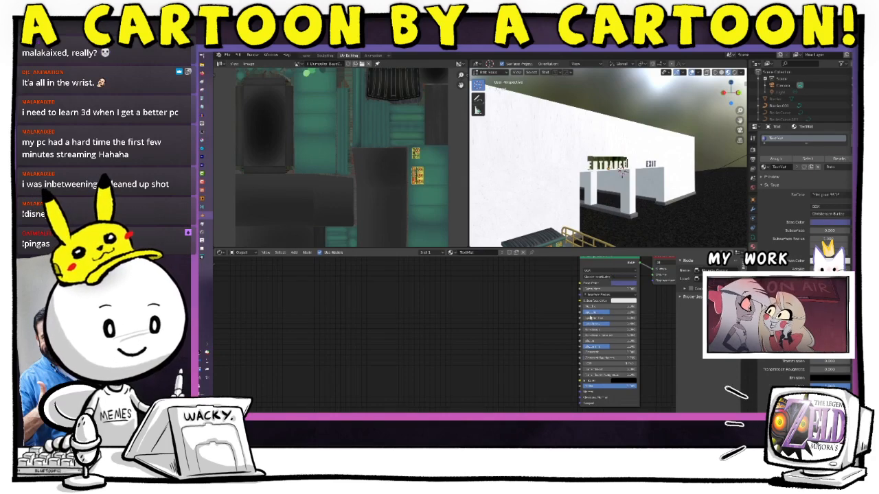
{"action": "left_click", "coordinate": [373, 56]}
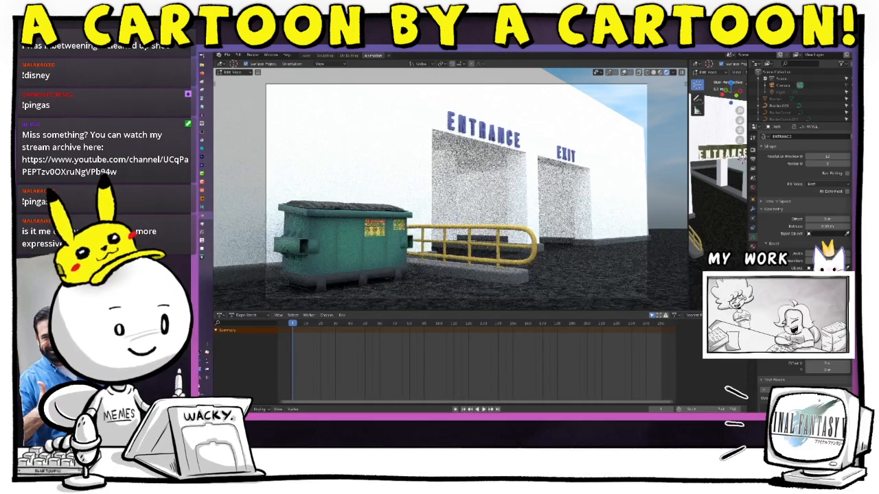
Disable Ambient Occlusion in the scene's world settings.
{"action": "scroll", "coordinate": [797, 101], "scroll_direction": "down", "scroll_amount": 5}
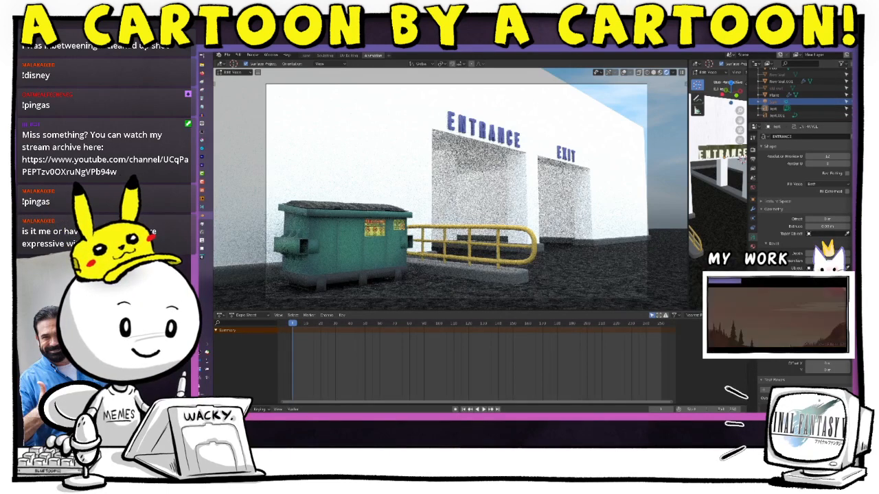
{"action": "left_click", "coordinate": [753, 187]}
{"action": "left_click", "coordinate": [768, 203]}
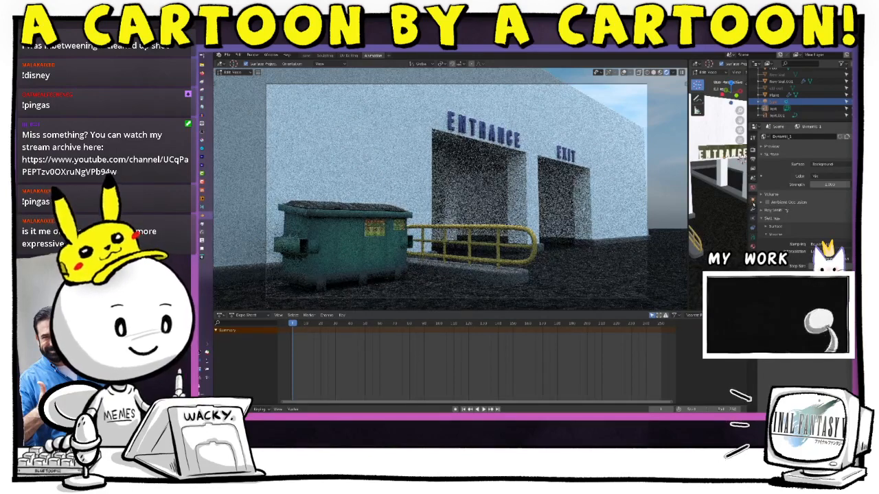
{"action": "left_click", "coordinate": [753, 200]}
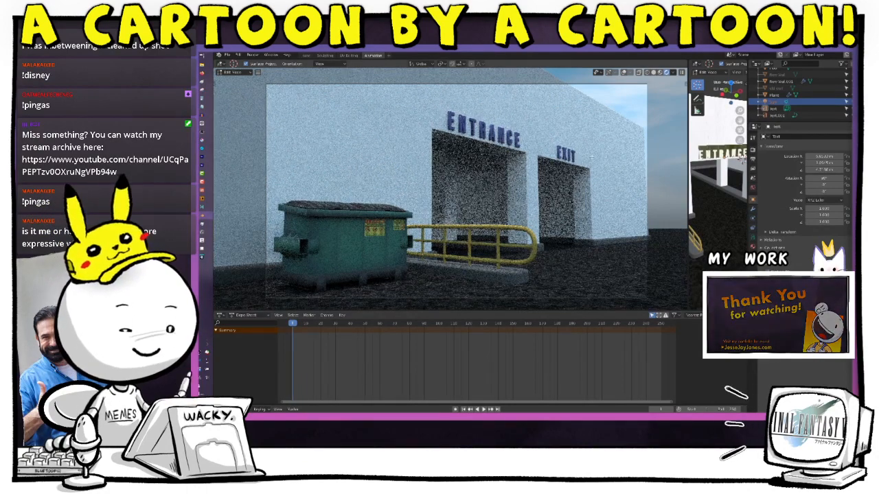
{"action": "left_click", "coordinate": [753, 215]}
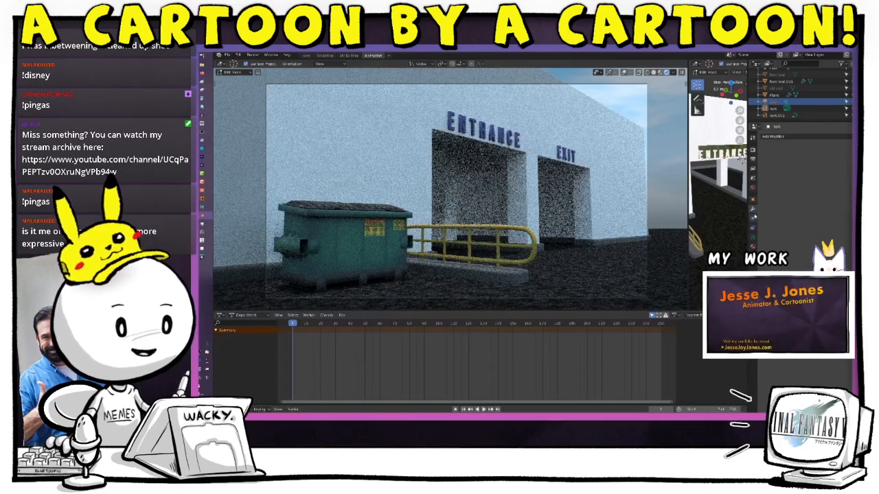
{"action": "left_click", "coordinate": [754, 224]}
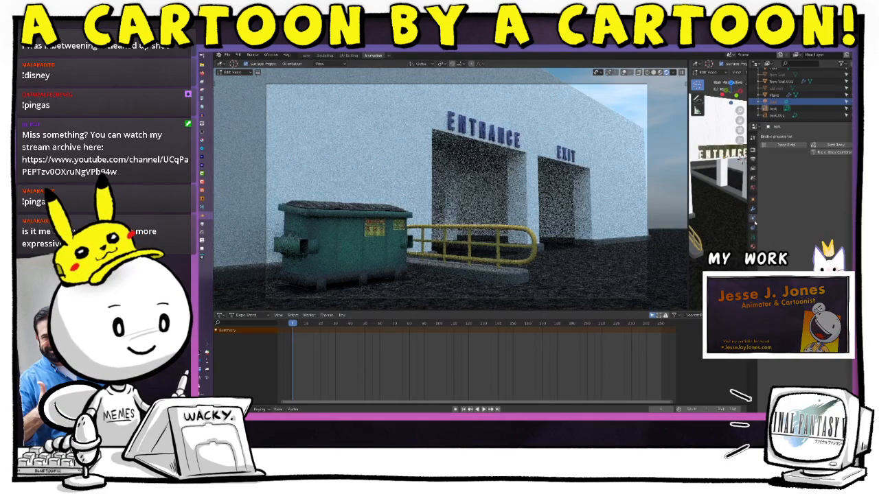
{"action": "left_click", "coordinate": [754, 228]}
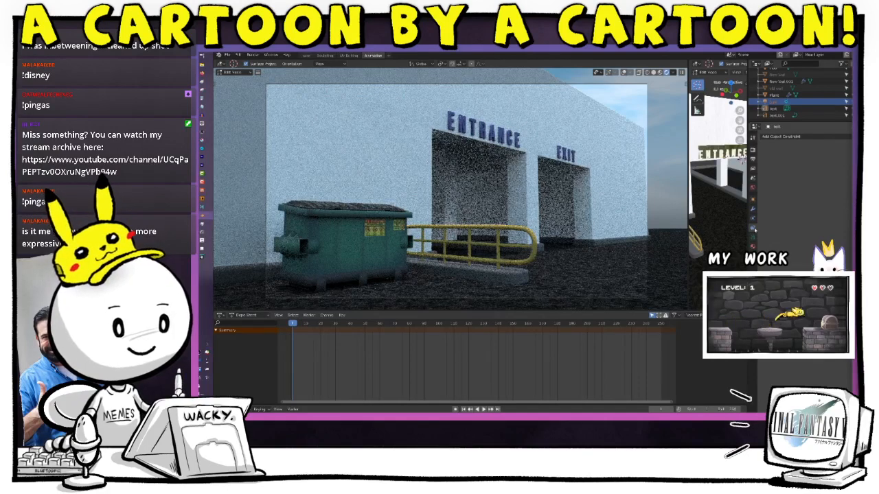
{"action": "left_click", "coordinate": [753, 238]}
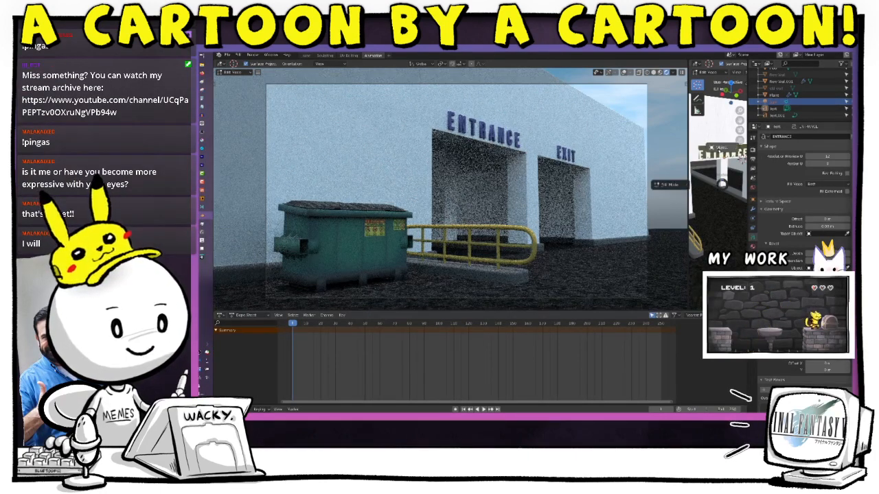
Leave text editing, select the sun light and raise its strength to 200.
{"action": "key", "text": "Tab"}
{"action": "left_click", "coordinate": [772, 108]}
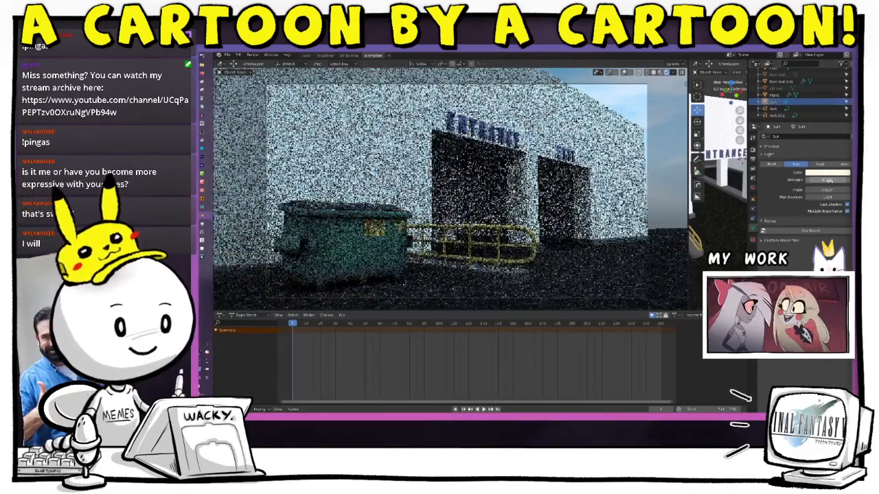
{"action": "left_click_drag", "start_coordinate": [829, 181], "coordinate": [826, 181]}
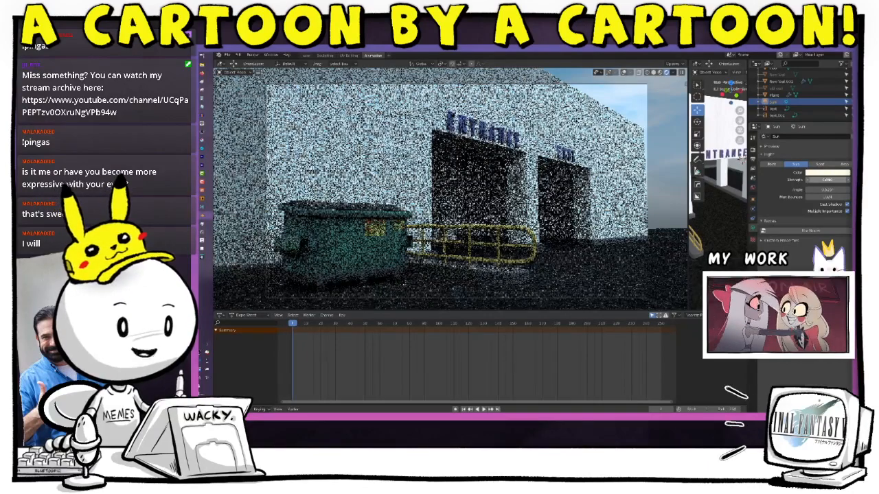
{"action": "left_click", "coordinate": [826, 180]}
{"action": "key", "text": "Return"}
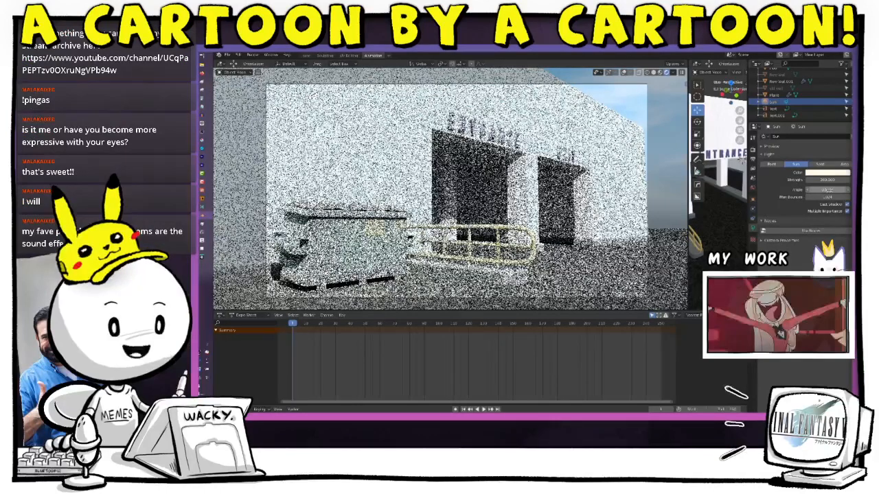
{"action": "key", "text": "ctrl+z"}
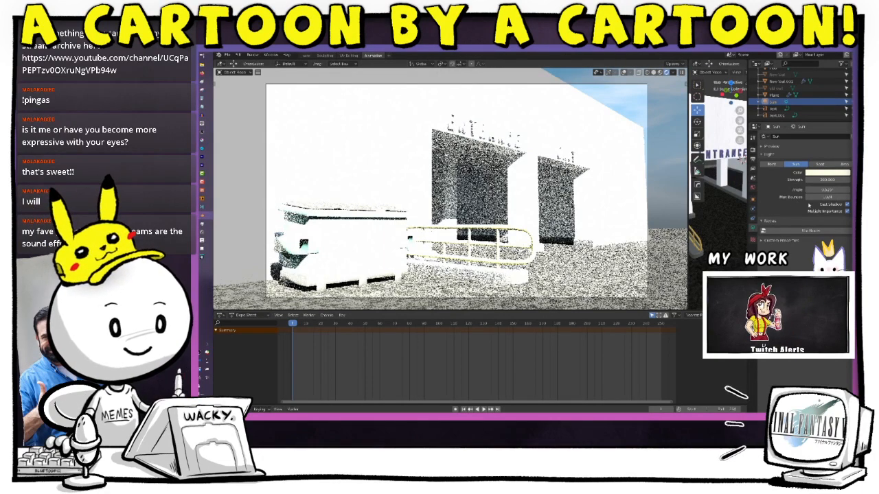
Sharply lower the sun light's strength and change the light's type to Spot.
{"action": "left_click", "coordinate": [823, 181]}
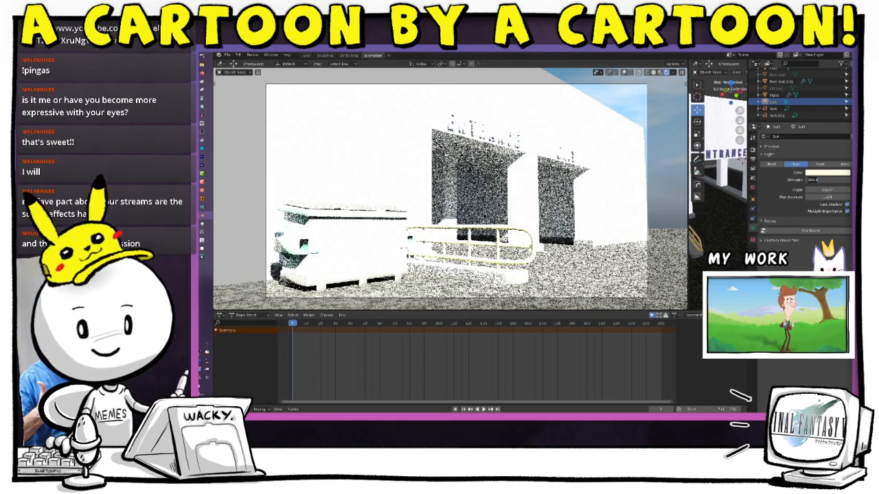
{"action": "type", "text": "1"}
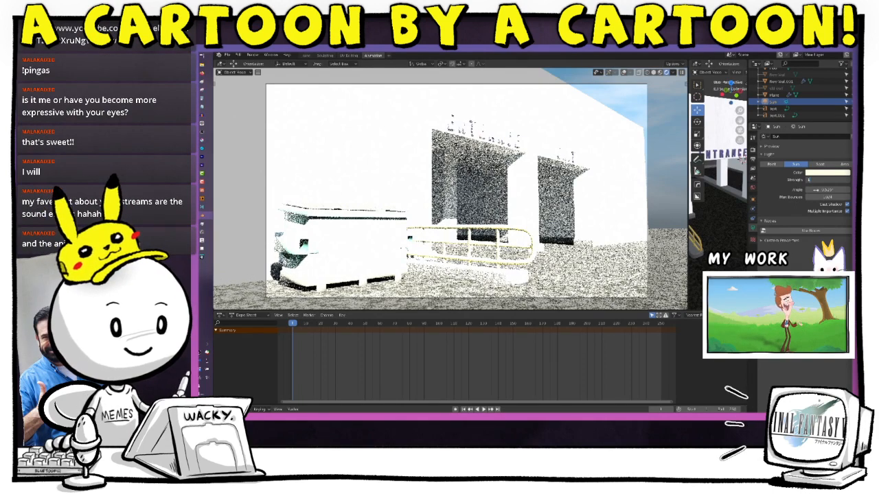
{"action": "key", "text": "Return"}
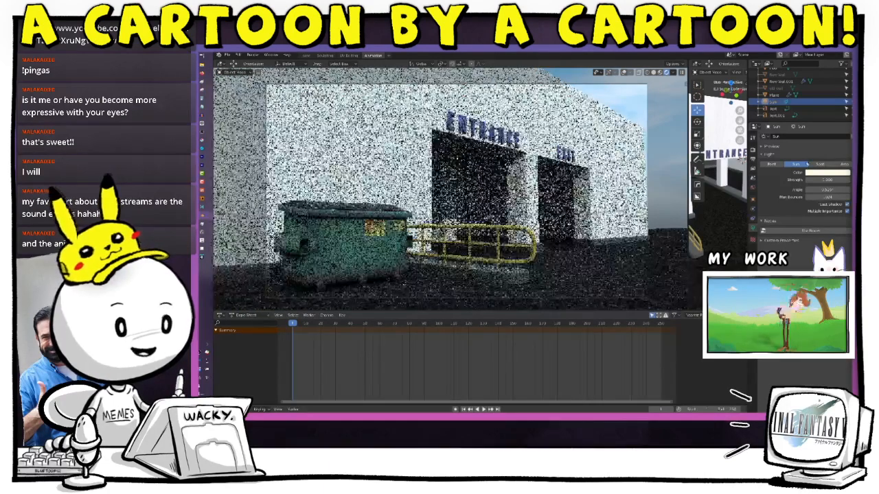
{"action": "left_click", "coordinate": [819, 164]}
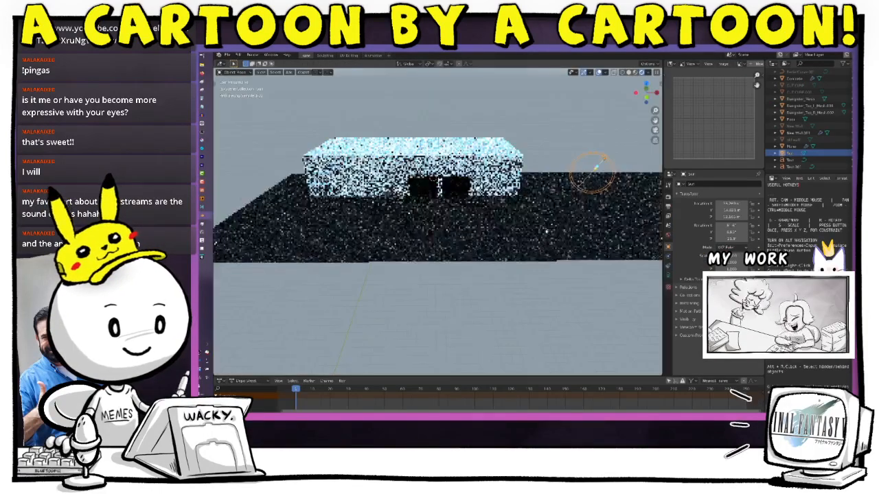
In the layout view, select the light beside the building and raise it along the Z axis.
{"action": "middle_click_drag", "start_coordinate": [554, 234], "coordinate": [585, 255]}
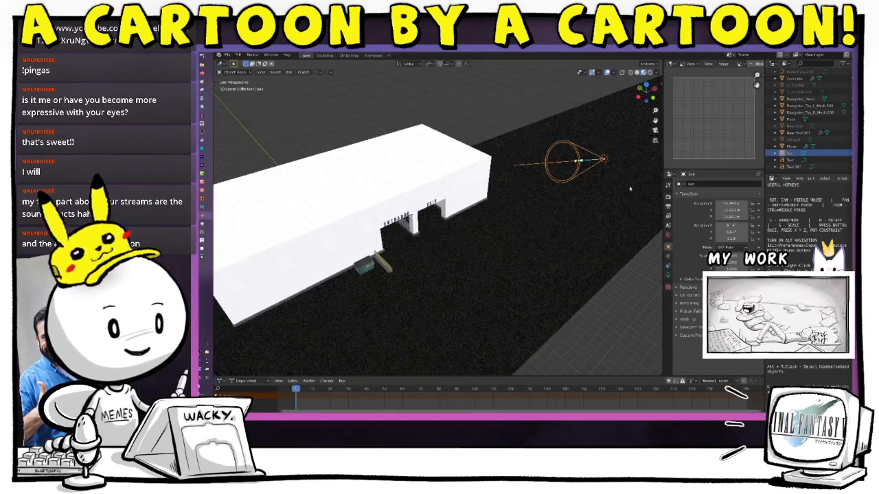
{"action": "middle_click_drag", "start_coordinate": [603, 184], "coordinate": [538, 158]}
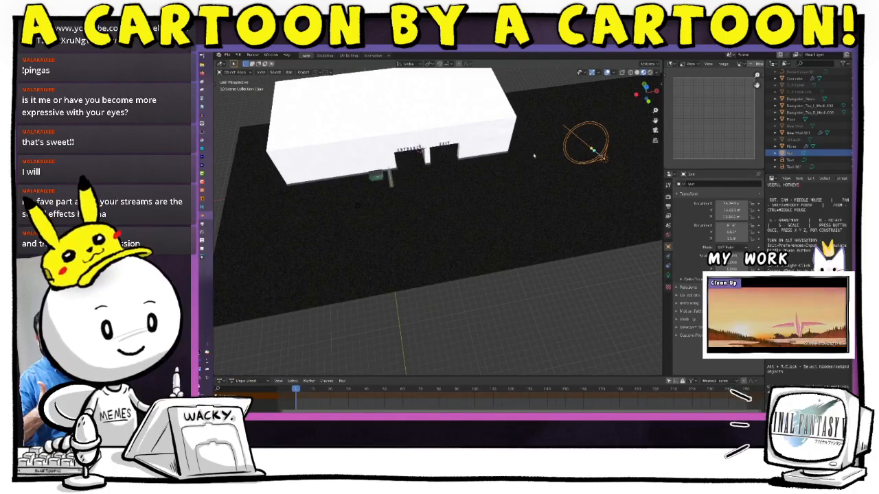
{"action": "left_click", "coordinate": [600, 216]}
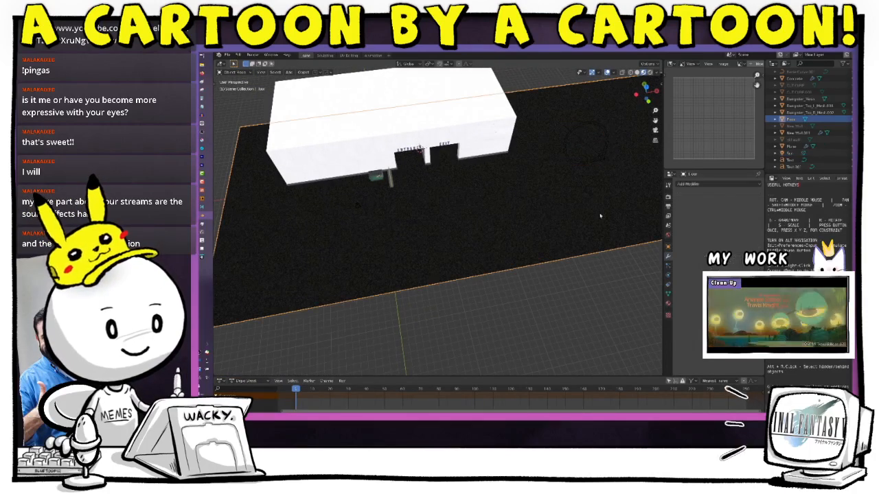
{"action": "left_click", "coordinate": [604, 158]}
{"action": "middle_click_drag", "start_coordinate": [575, 271], "coordinate": [571, 251]}
{"action": "key", "text": "g"}
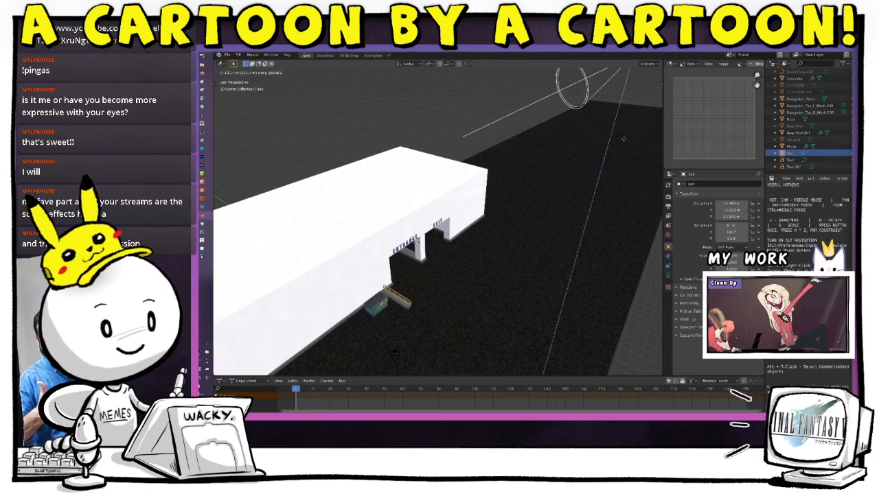
{"action": "left_click", "coordinate": [633, 159]}
From the top view, move the light out in front of the building, beyond the front edge of the ground plane.
{"action": "scroll", "coordinate": [633, 160], "scroll_direction": "down", "scroll_amount": 5}
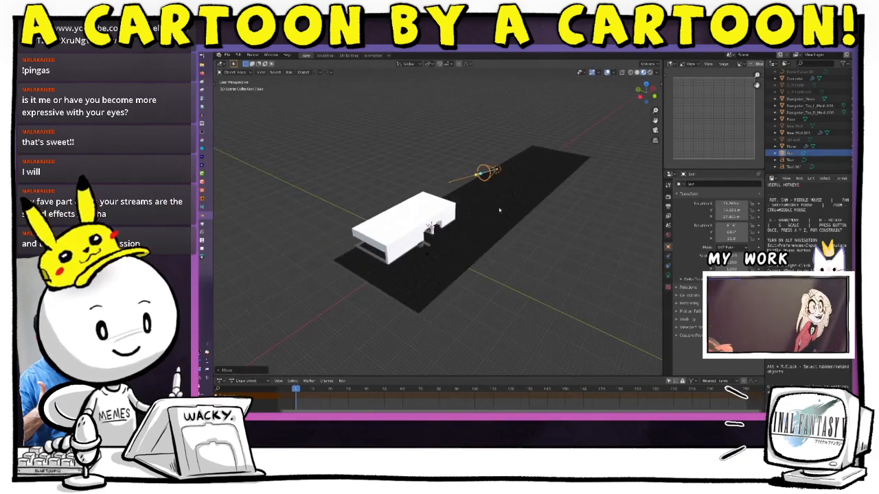
{"action": "middle_click_drag", "start_coordinate": [498, 251], "coordinate": [522, 225]}
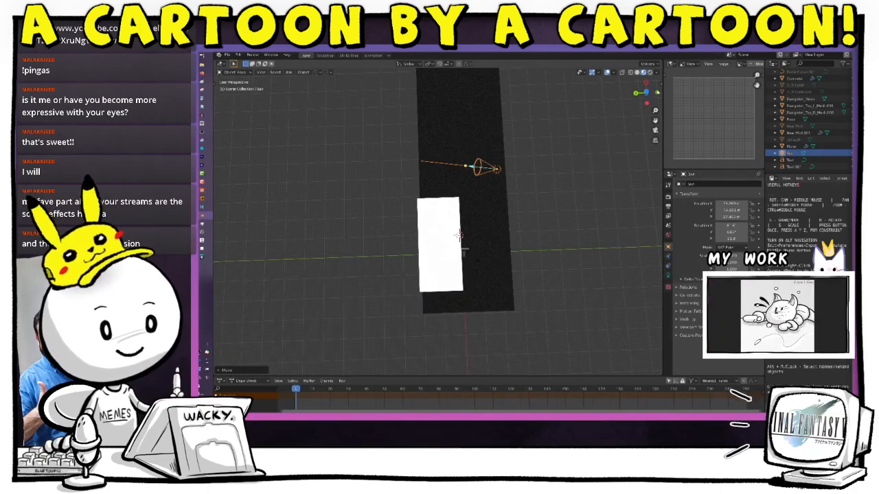
{"action": "left_click", "coordinate": [646, 82]}
{"action": "key", "text": "g"}
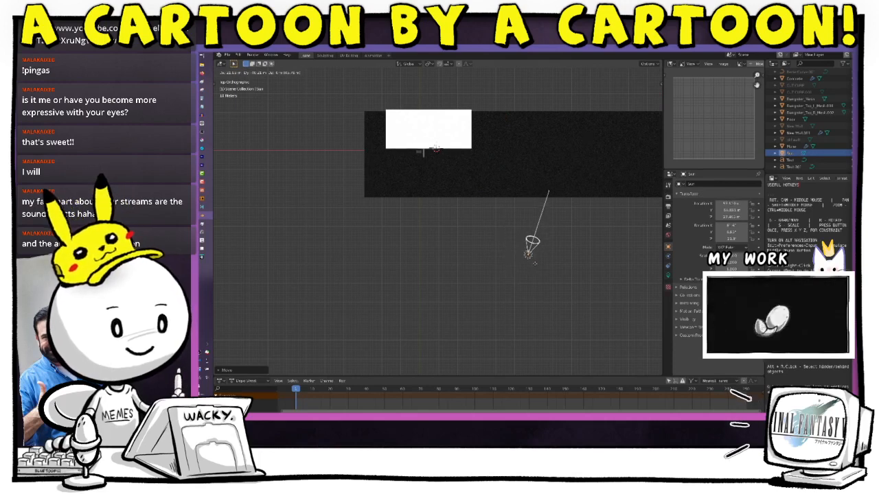
{"action": "left_click", "coordinate": [534, 266]}
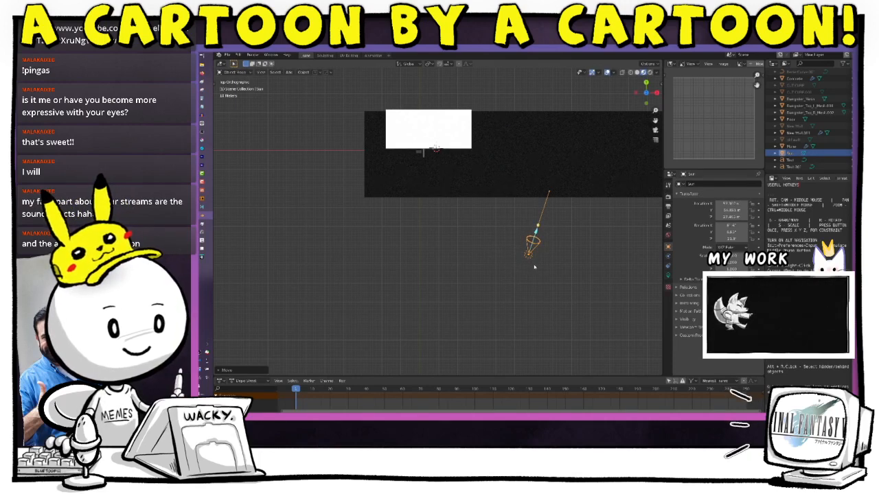
From the front view, raise the spot light higher above the building along the Z axis.
{"action": "left_click", "coordinate": [646, 103]}
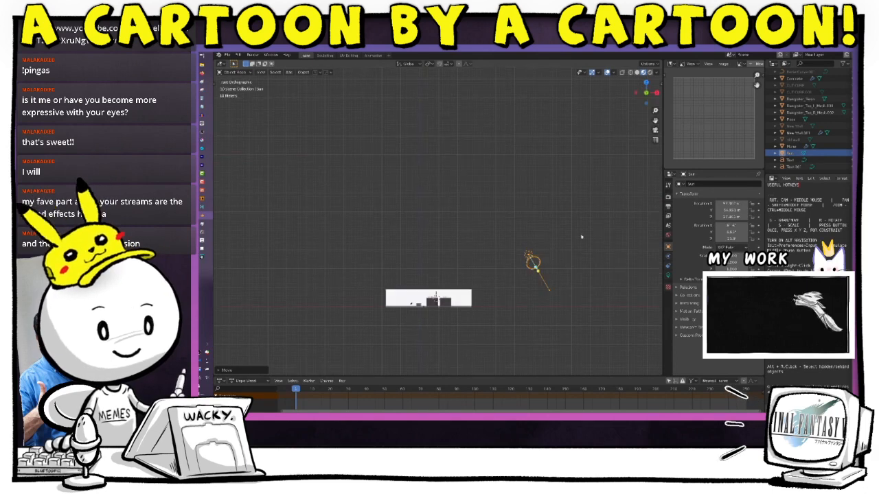
{"action": "key", "text": "g"}
{"action": "key", "text": "z"}
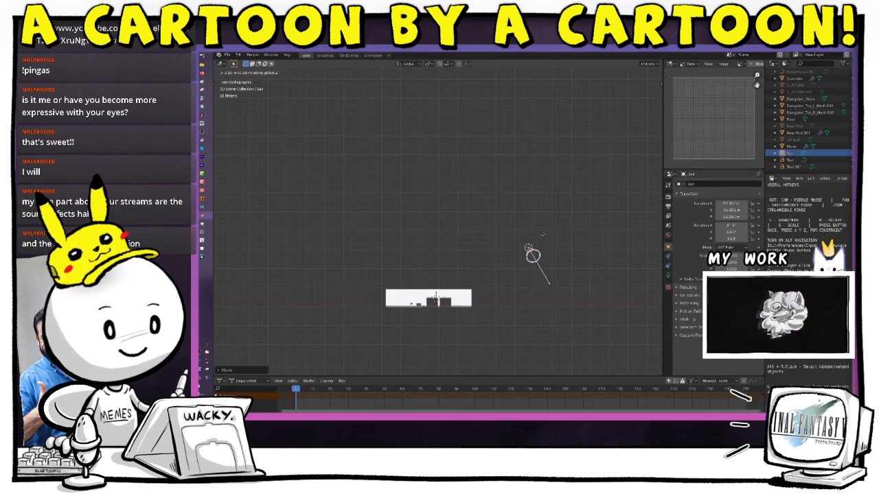
{"action": "left_click", "coordinate": [545, 205]}
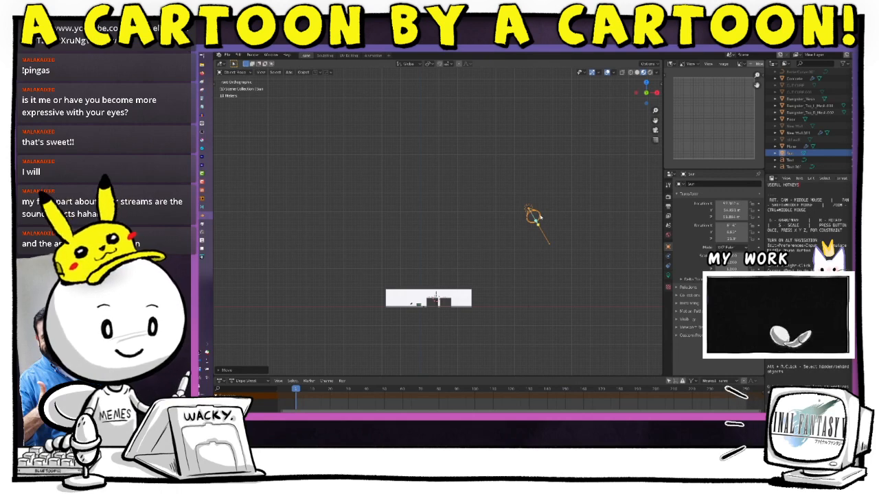
Rotate the spot light about the Z axis and align it from the top view so it points back toward the building.
{"action": "key", "text": "r"}
{"action": "key", "text": "z"}
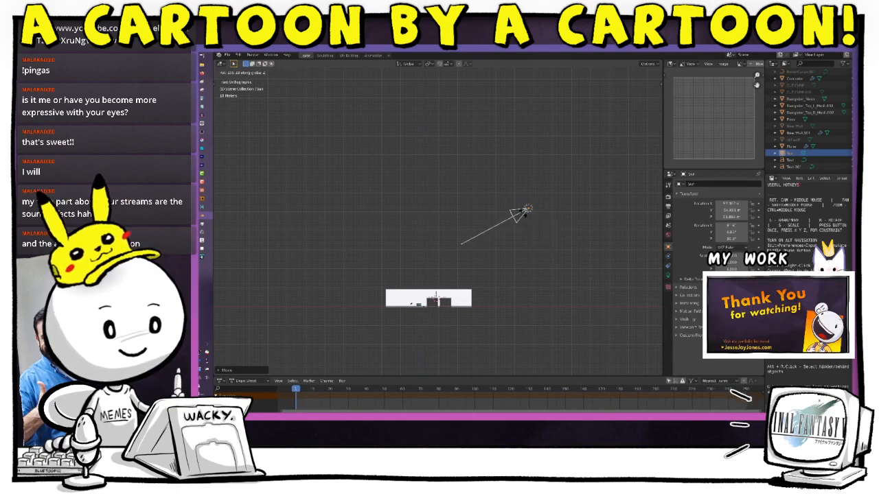
{"action": "left_click", "coordinate": [479, 244]}
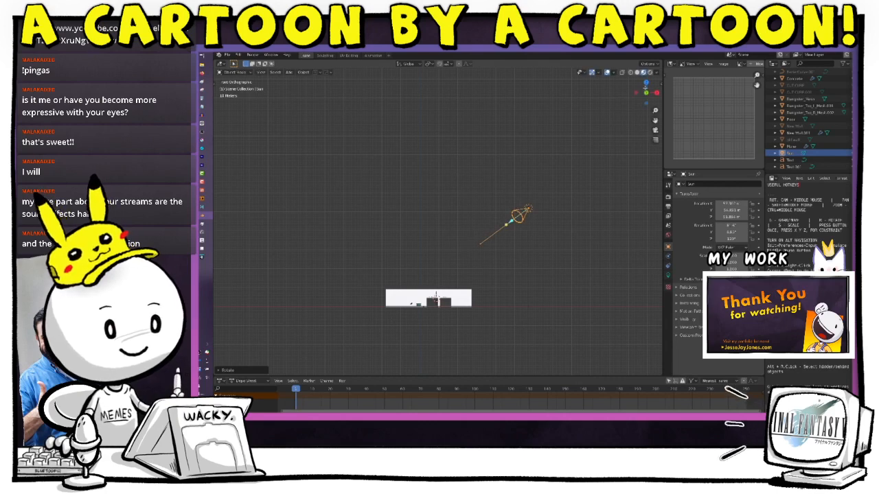
{"action": "left_click", "coordinate": [654, 140]}
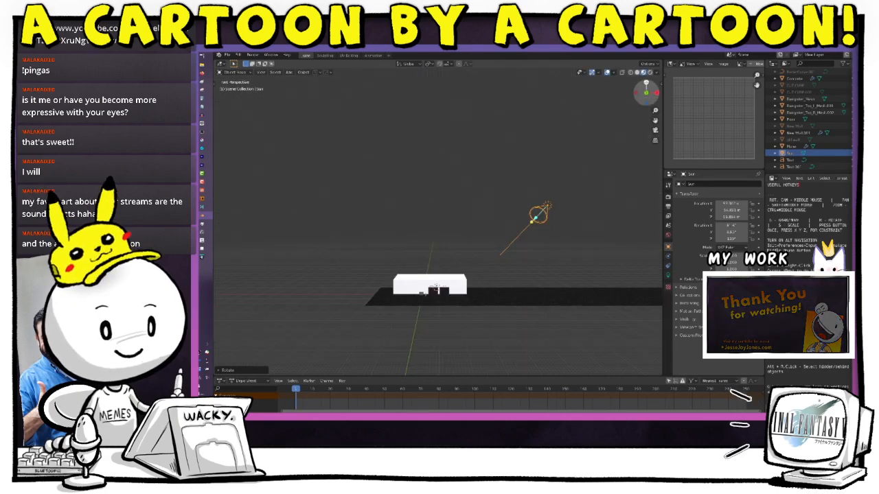
{"action": "key", "text": "KP_7"}
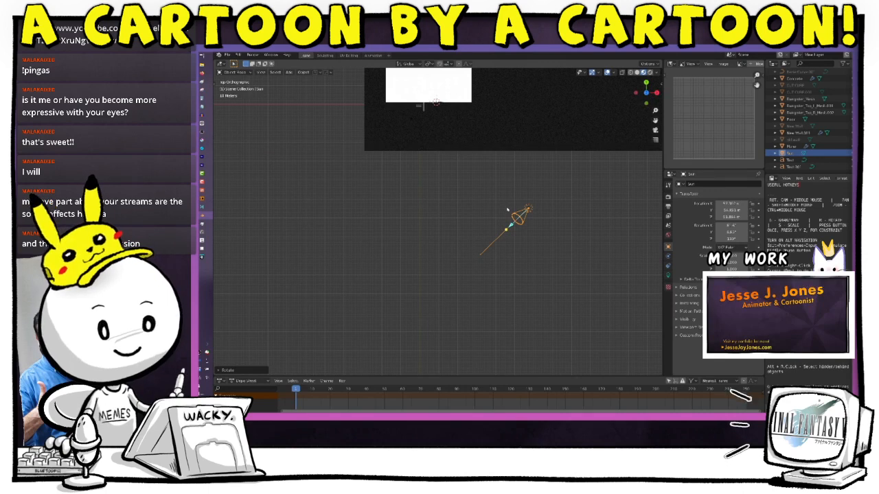
{"action": "key", "text": "r"}
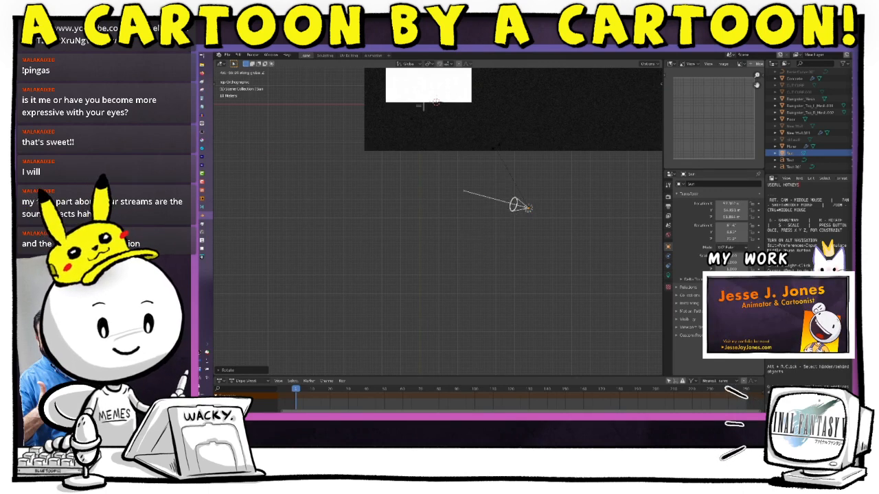
{"action": "left_click", "coordinate": [494, 155]}
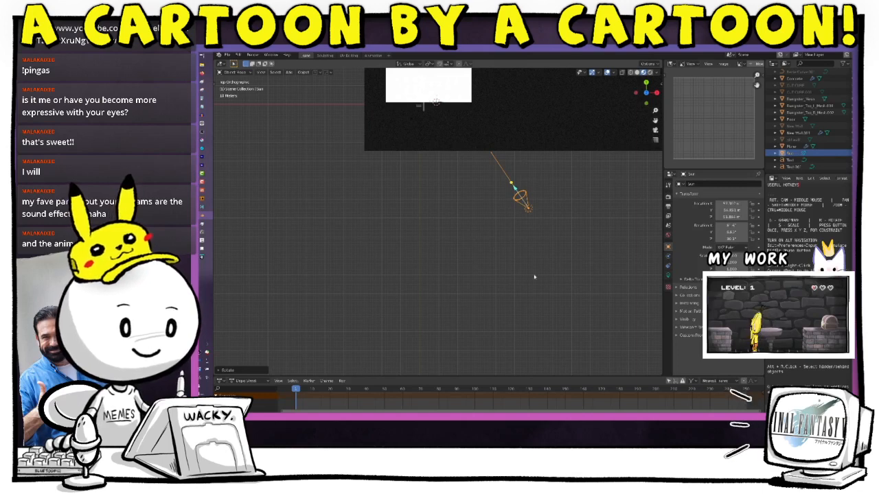
Open the spot light's data settings and adjust its power and radius values.
{"action": "middle_click_drag", "start_coordinate": [523, 255], "coordinate": [526, 280]}
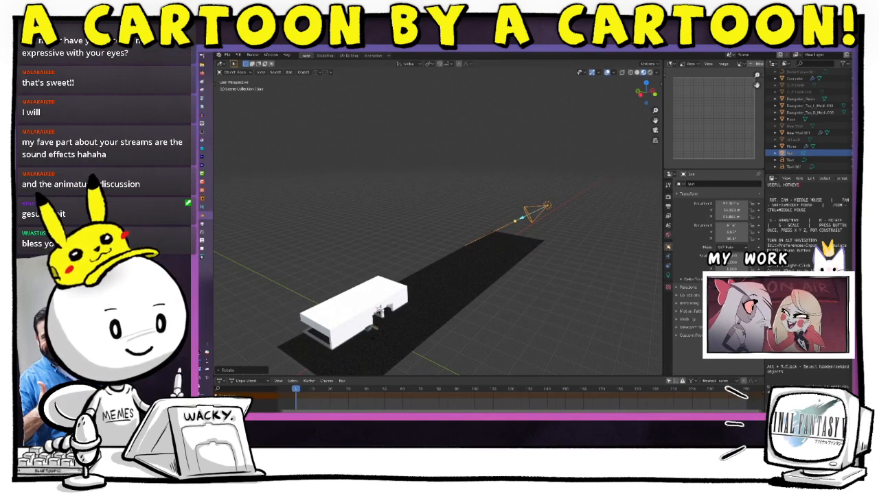
{"action": "left_click", "coordinate": [668, 275]}
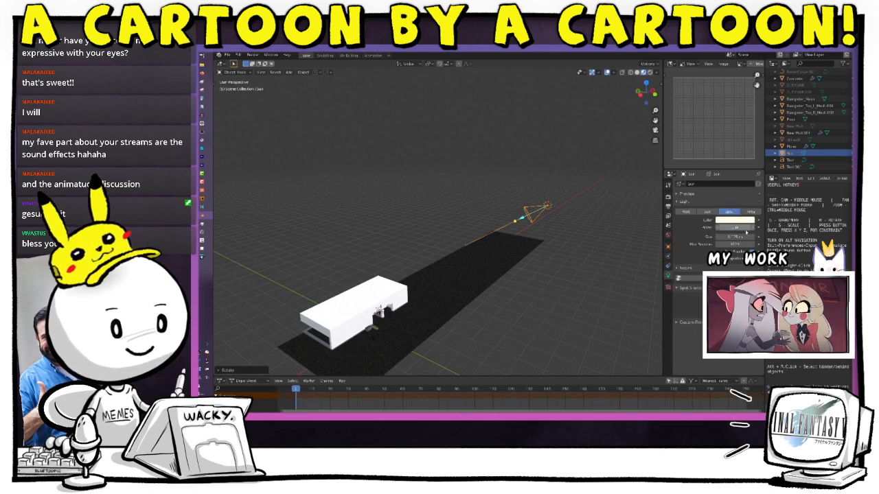
{"action": "left_click_drag", "start_coordinate": [735, 227], "coordinate": [778, 221]}
{"action": "left_click_drag", "start_coordinate": [765, 227], "coordinate": [767, 227]}
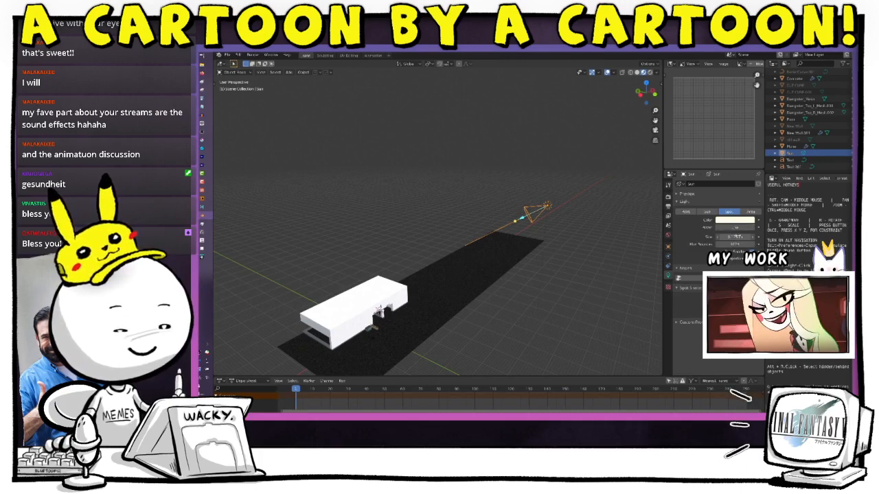
{"action": "left_click_drag", "start_coordinate": [758, 233], "coordinate": [749, 237]}
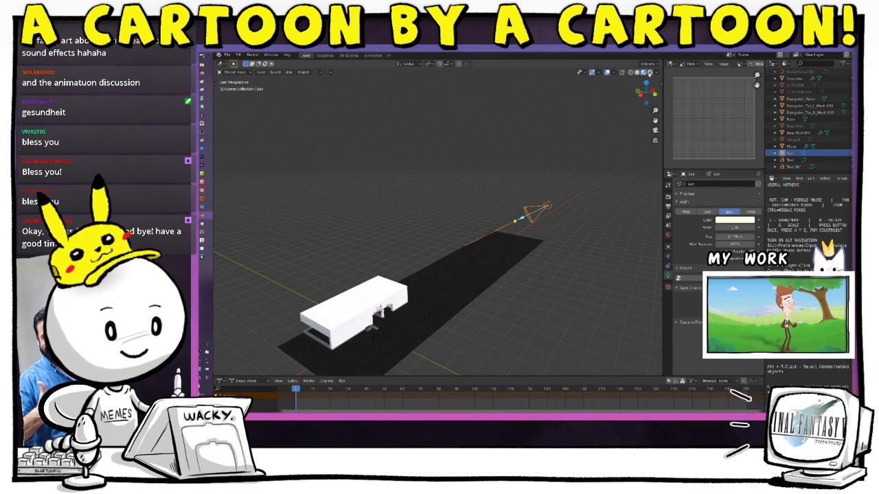
Preview the scene in rendered shading and raise the spot light's power by adding zeros to its value.
{"action": "mouse_move", "coordinate": [534, 284]}
{"action": "middle_mouse_down", "text": "shift"}
{"action": "mouse_move", "coordinate": [575, 236]}
{"action": "mouse_move", "coordinate": [548, 265]}
{"action": "mouse_move", "coordinate": [550, 235]}
{"action": "middle_mouse_up", "text": "shift"}
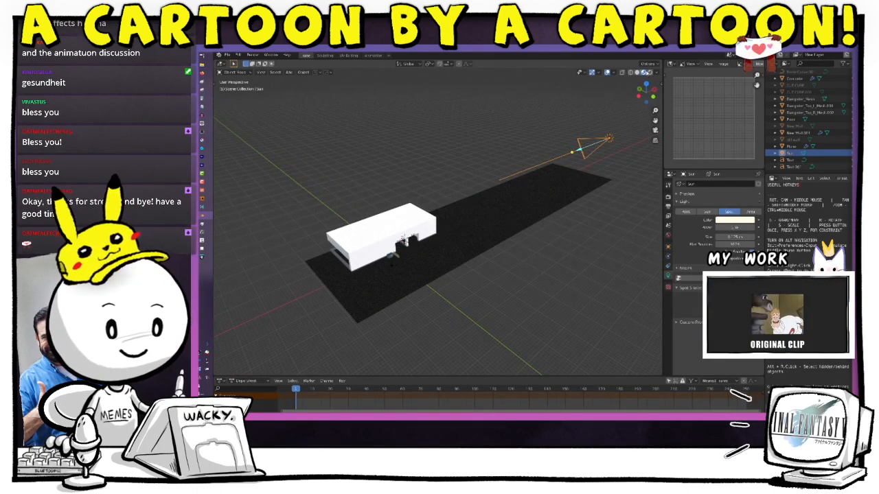
{"action": "left_click", "coordinate": [649, 72]}
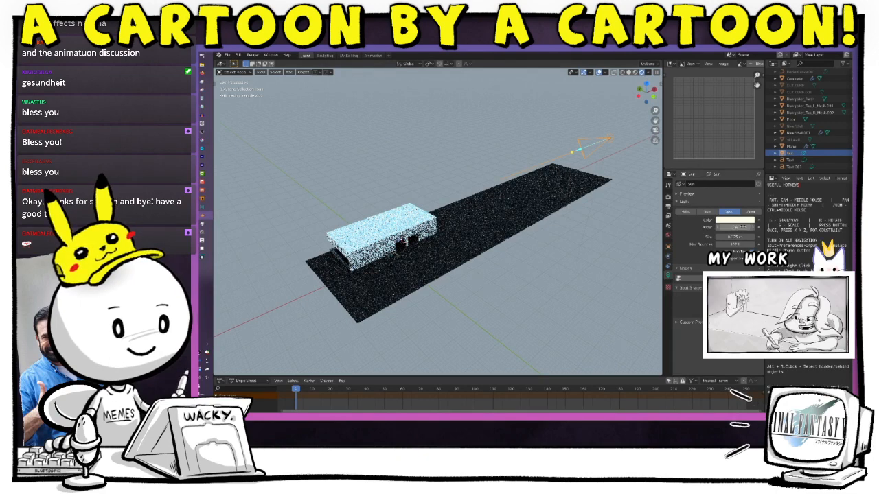
{"action": "left_click", "coordinate": [738, 227]}
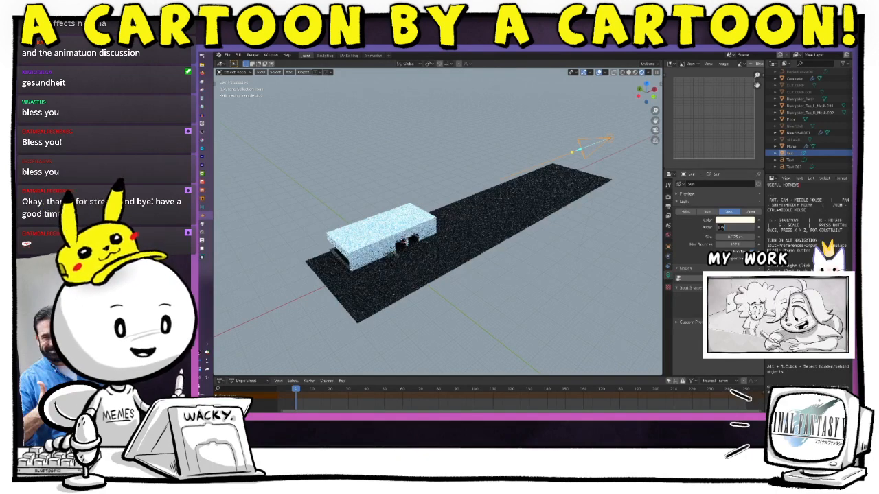
{"action": "left_click", "coordinate": [720, 227]}
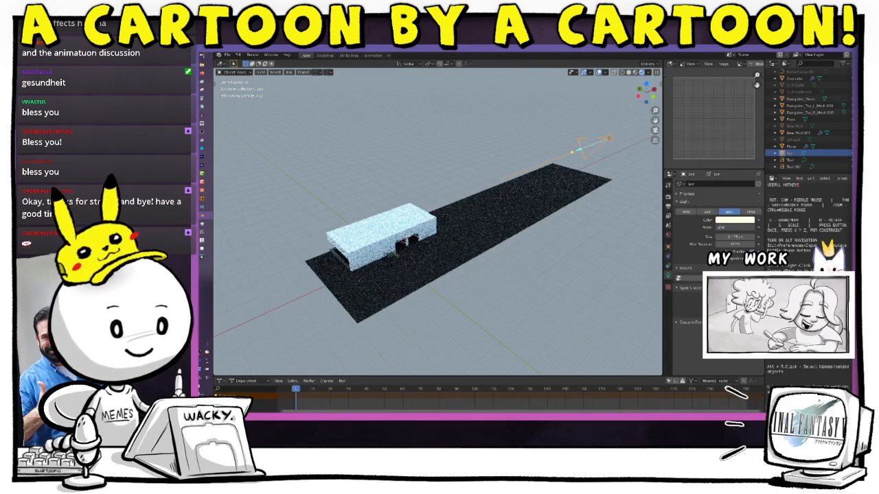
{"action": "type", "text": "000"}
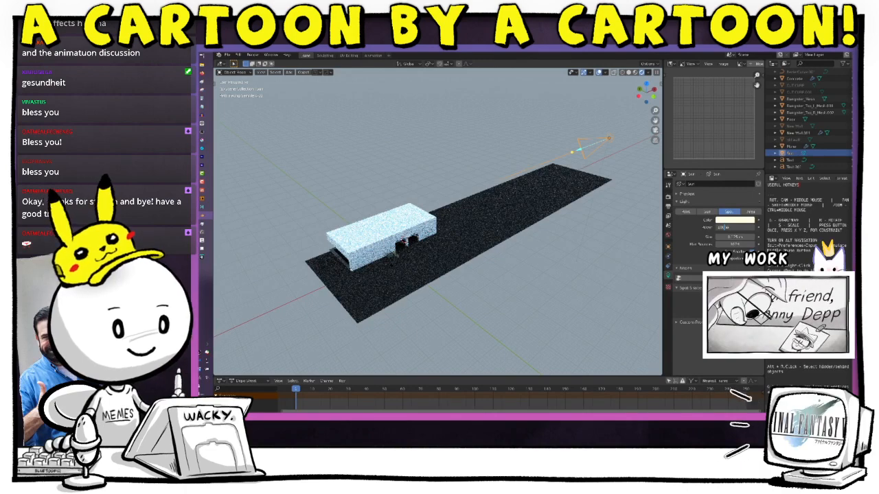
{"action": "key", "text": "Return"}
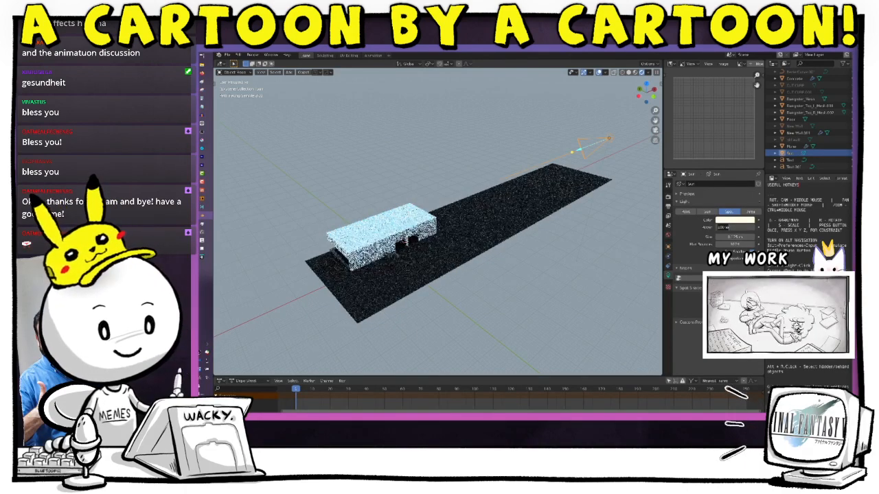
{"action": "left_click", "coordinate": [725, 228]}
{"action": "type", "text": "0"}
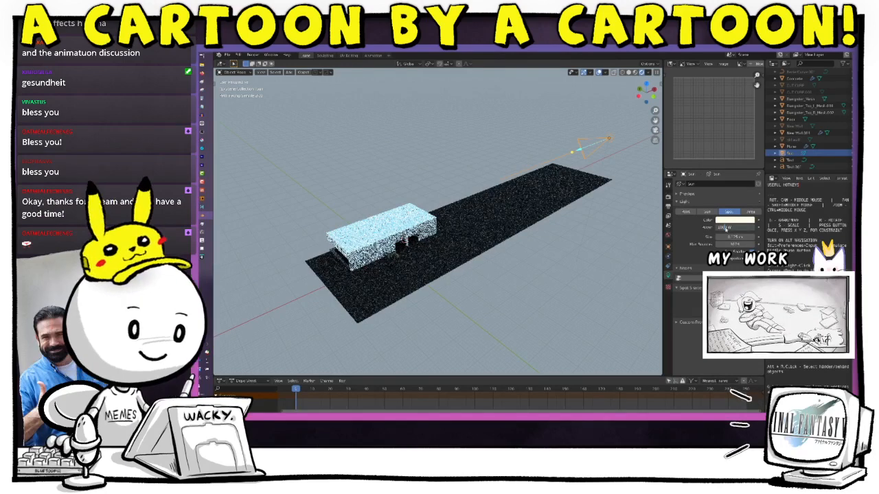
{"action": "key", "text": "Return"}
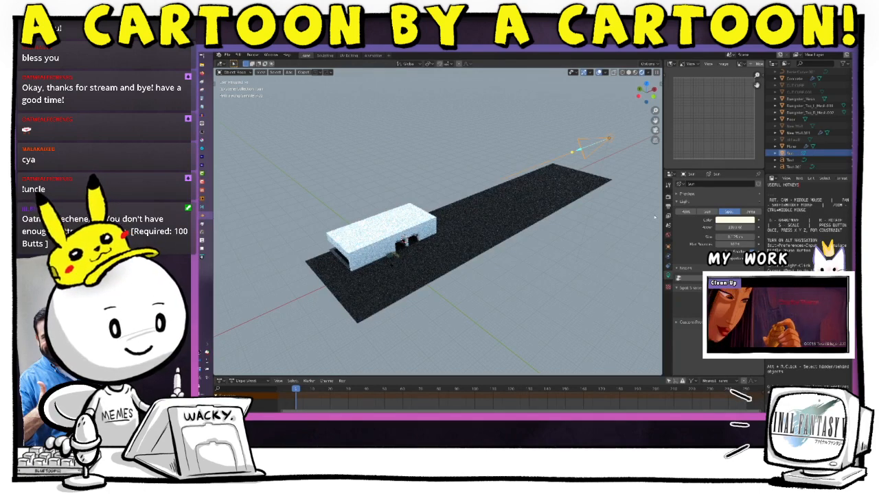
Try rotating the spot light about the X axis in the front view and undo the rotation.
{"action": "left_click", "coordinate": [653, 96]}
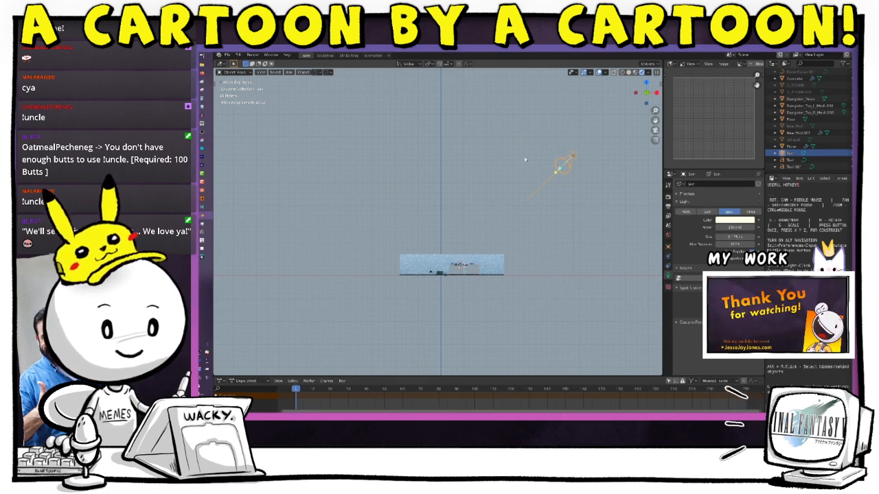
{"action": "key", "text": "r"}
{"action": "key", "text": "x"}
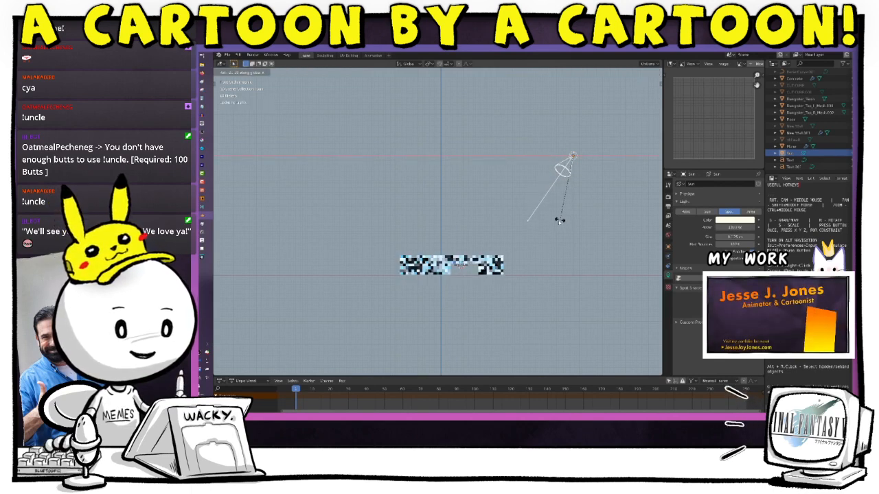
{"action": "left_click", "coordinate": [560, 224]}
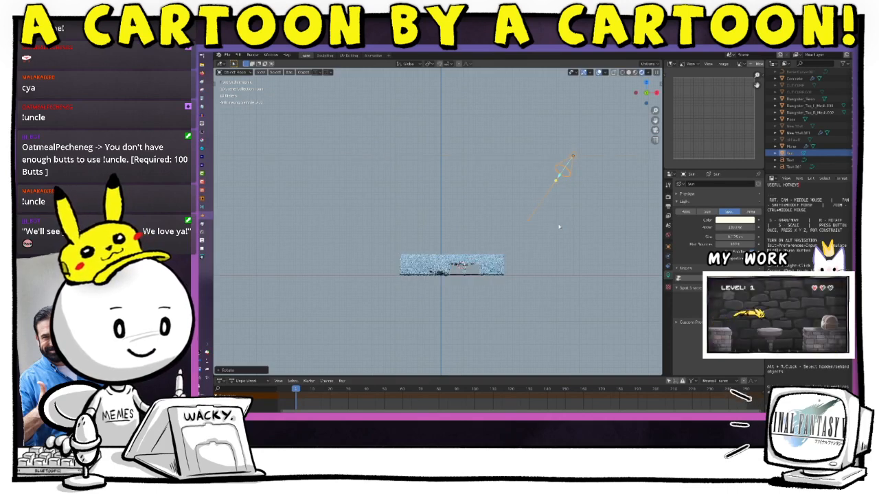
{"action": "key", "text": "ctrl+z"}
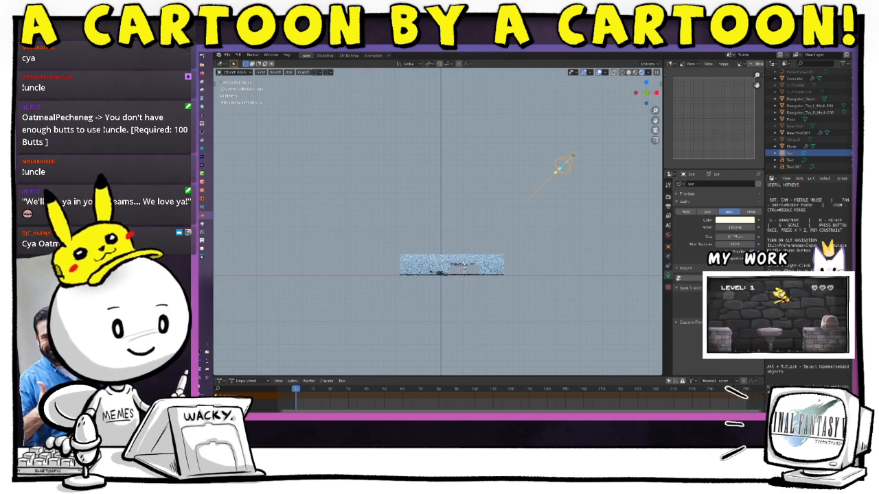
Enlarge the spot light's radius and move the light lower and closer to the building in the front view.
{"action": "left_click_drag", "start_coordinate": [734, 236], "coordinate": [748, 237]}
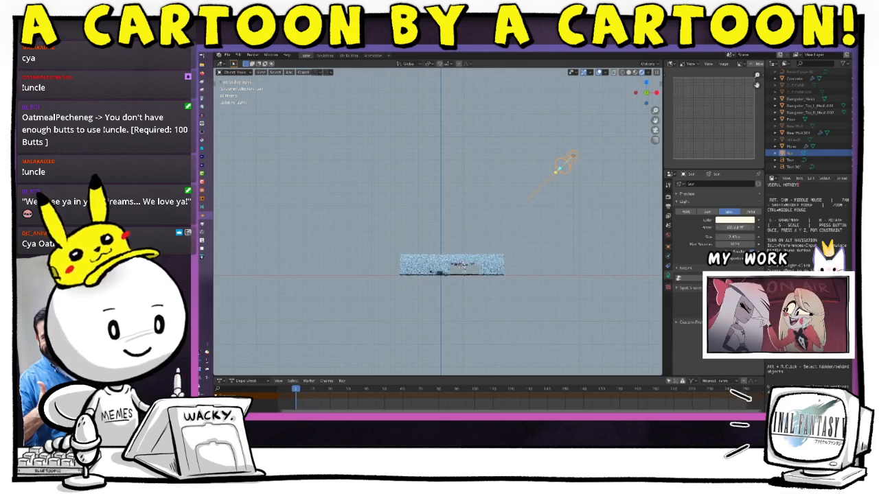
{"action": "left_click_drag", "start_coordinate": [731, 228], "coordinate": [737, 228]}
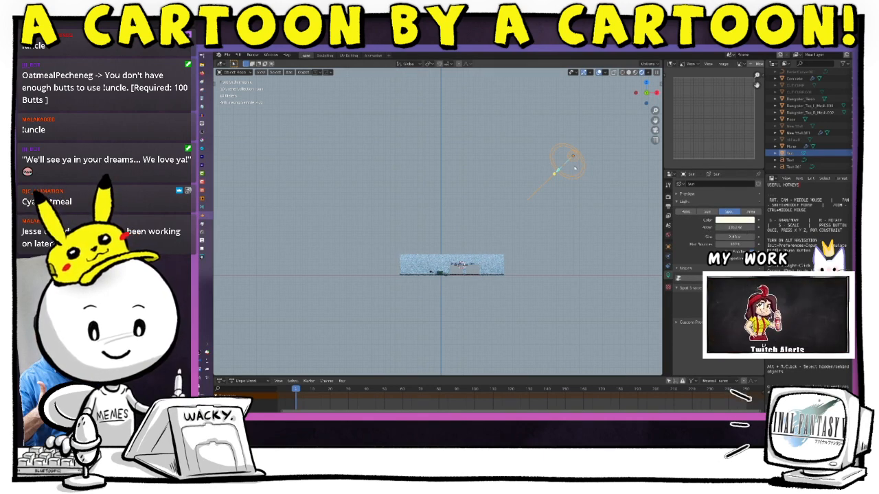
{"action": "key", "text": "g"}
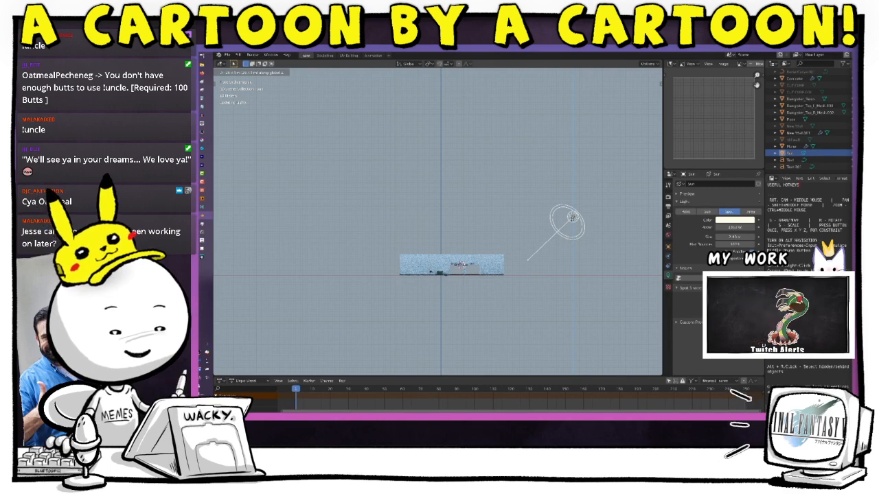
{"action": "left_click", "coordinate": [572, 223]}
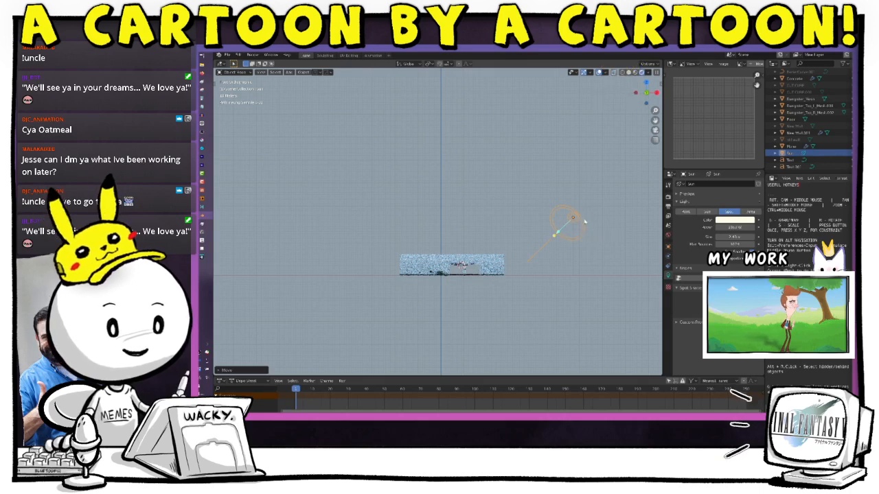
{"action": "key", "text": "g"}
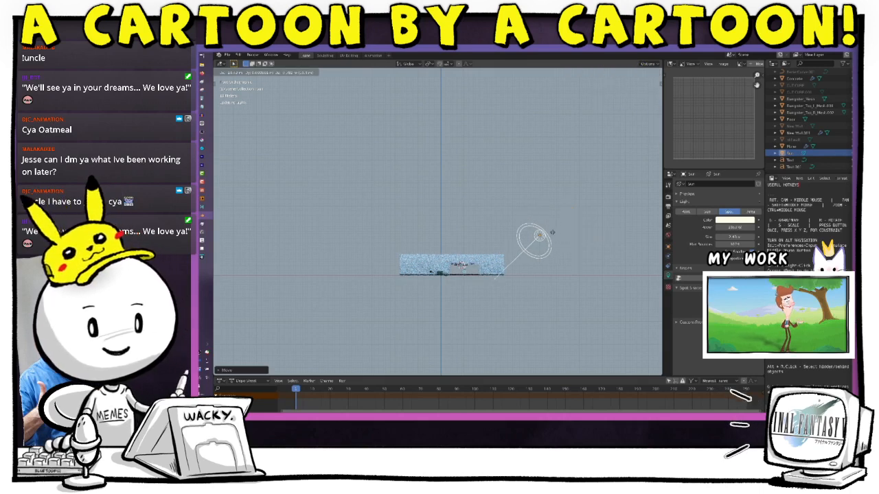
{"action": "left_click", "coordinate": [551, 231]}
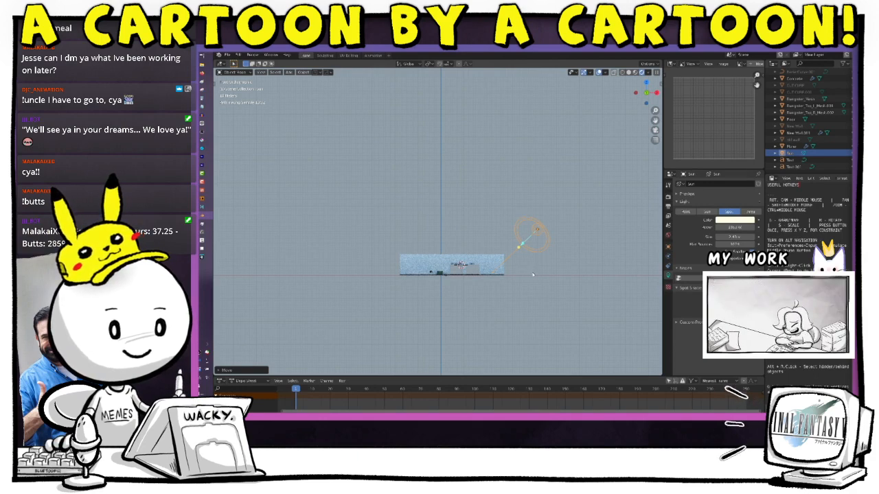
Examine the spot light's placement relative to the building from a low angle and from the top view.
{"action": "middle_click_drag", "start_coordinate": [532, 275], "coordinate": [576, 283]}
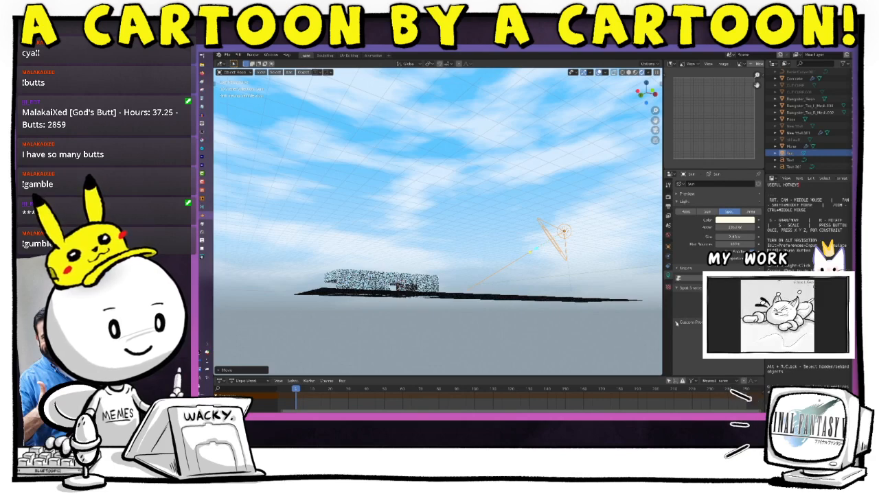
{"action": "left_click", "coordinate": [676, 322]}
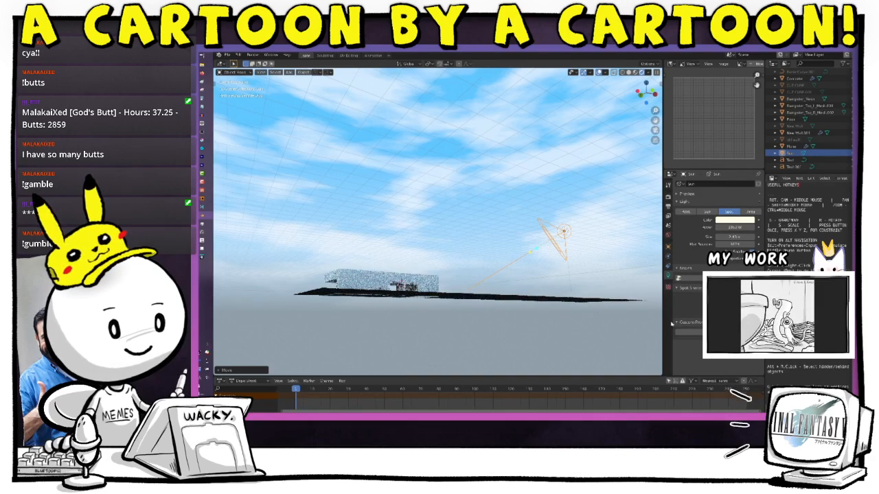
{"action": "left_click", "coordinate": [676, 322]}
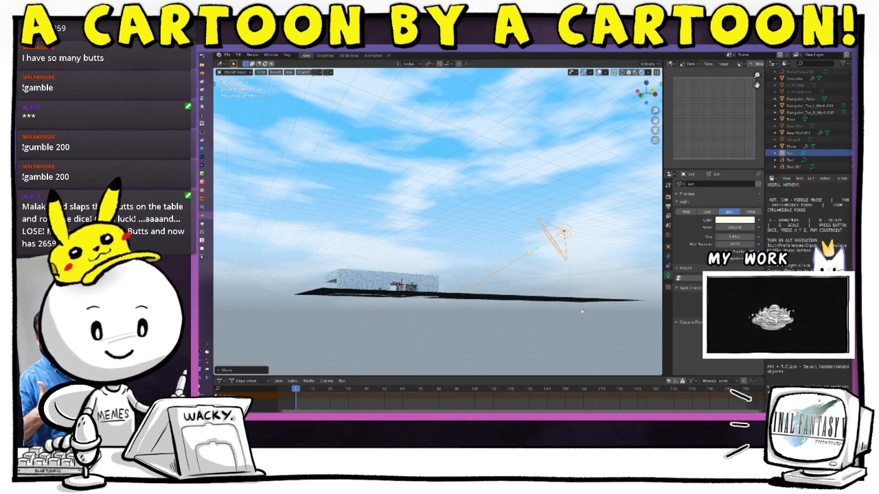
{"action": "left_click_drag", "start_coordinate": [646, 88], "coordinate": [646, 132]}
{"action": "key", "text": "KP_7"}
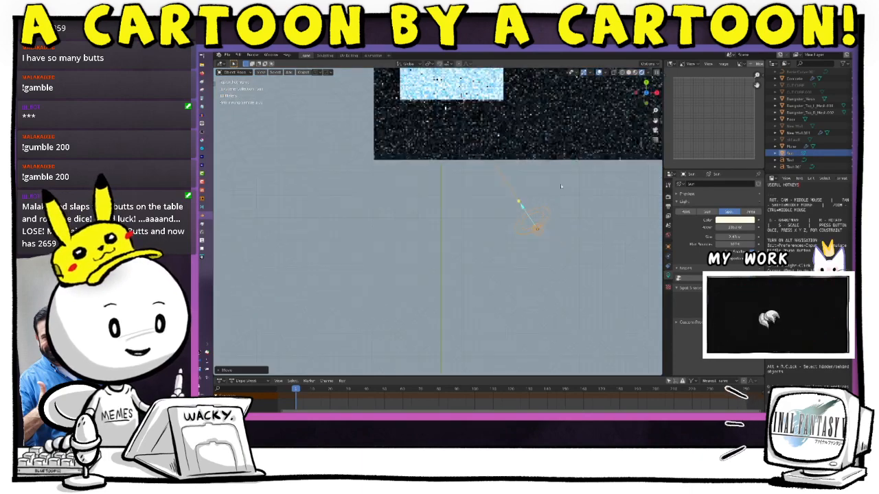
Move the spot light in the top view to just in front of the building's entrance-side corner and re-aim it toward the building.
{"action": "left_click_drag", "start_coordinate": [544, 225], "coordinate": [502, 129]}
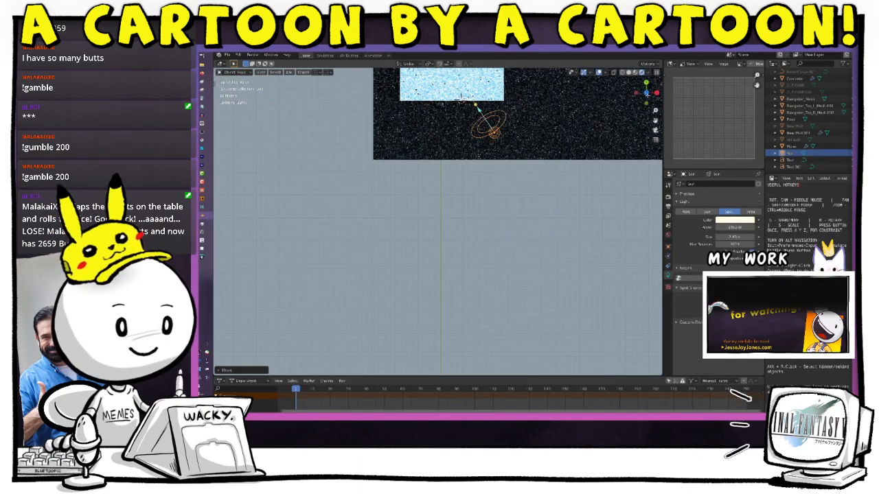
{"action": "left_click_drag", "start_coordinate": [647, 95], "coordinate": [651, 55]}
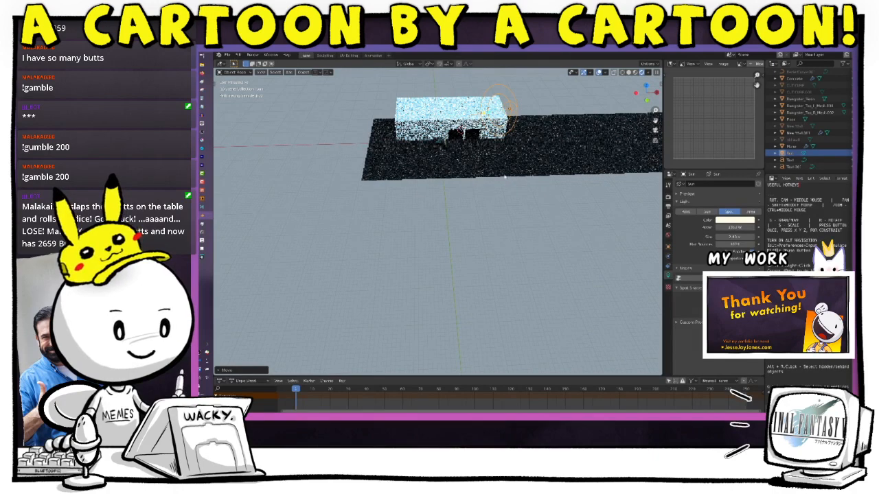
{"action": "middle_click_drag", "start_coordinate": [504, 177], "coordinate": [524, 171]}
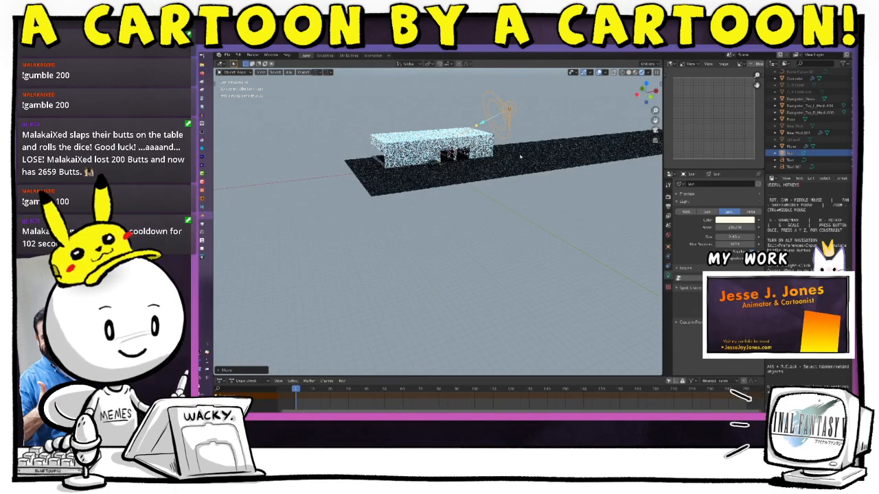
{"action": "left_click_drag", "start_coordinate": [475, 125], "coordinate": [483, 155]}
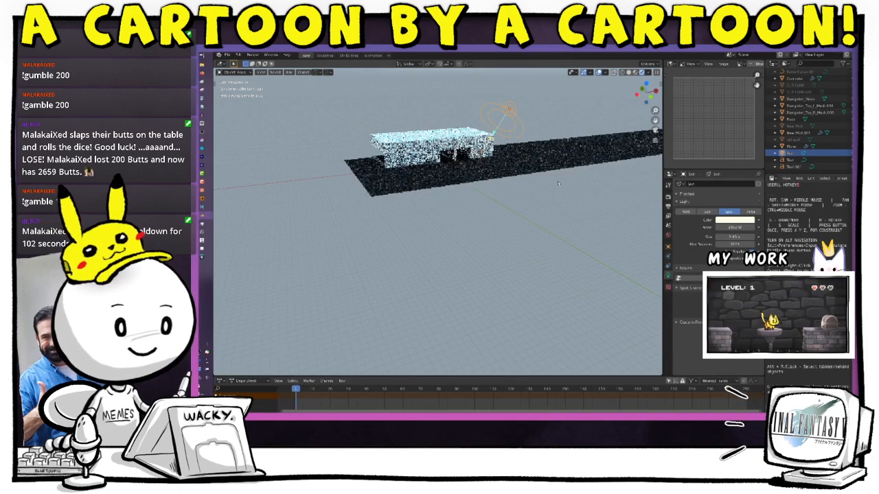
{"action": "middle_click_drag", "start_coordinate": [558, 183], "coordinate": [532, 127]}
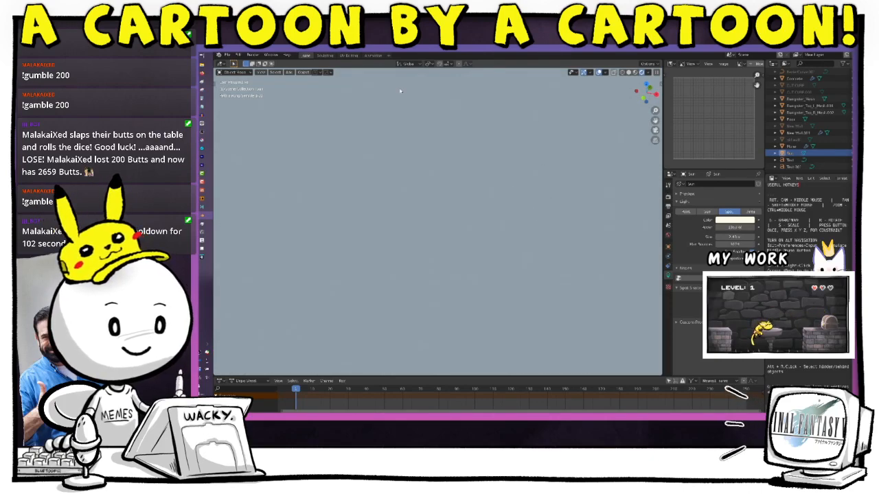
Check the lit entrance through the camera in the Animation workspace and return to Layout with the whole scene framed.
{"action": "left_click", "coordinate": [371, 55]}
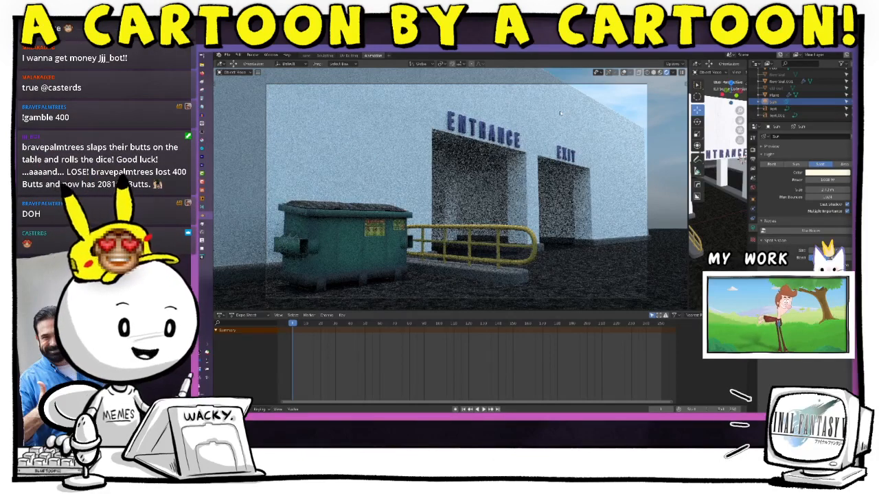
{"action": "left_click", "coordinate": [325, 56]}
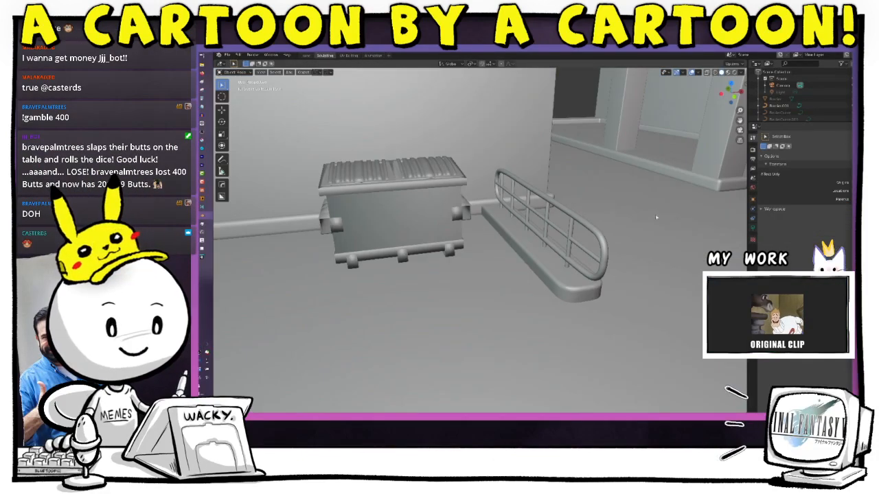
{"action": "left_click", "coordinate": [306, 56]}
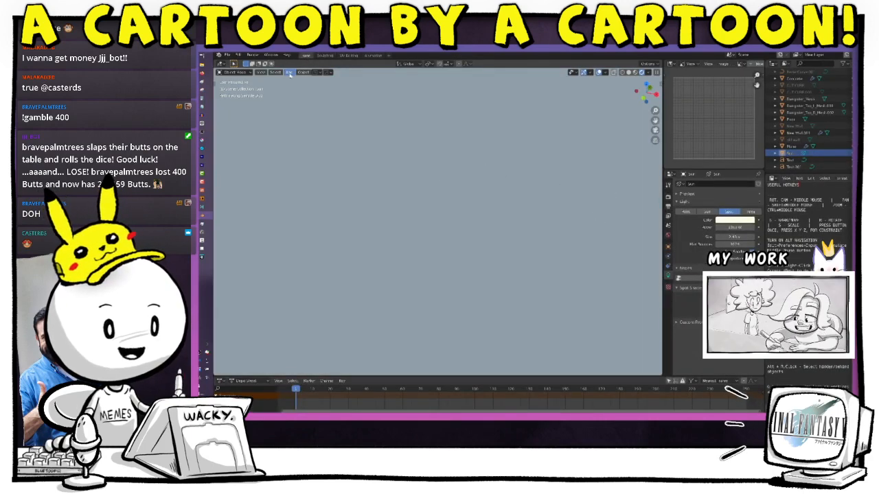
{"action": "left_click", "coordinate": [263, 72]}
{"action": "left_click", "coordinate": [263, 72]}
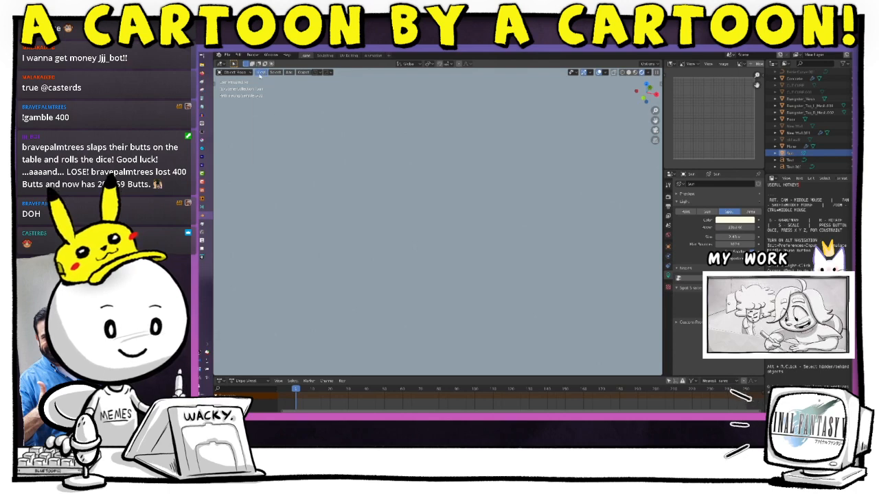
{"action": "left_click", "coordinate": [263, 71]}
{"action": "left_click", "coordinate": [279, 118]}
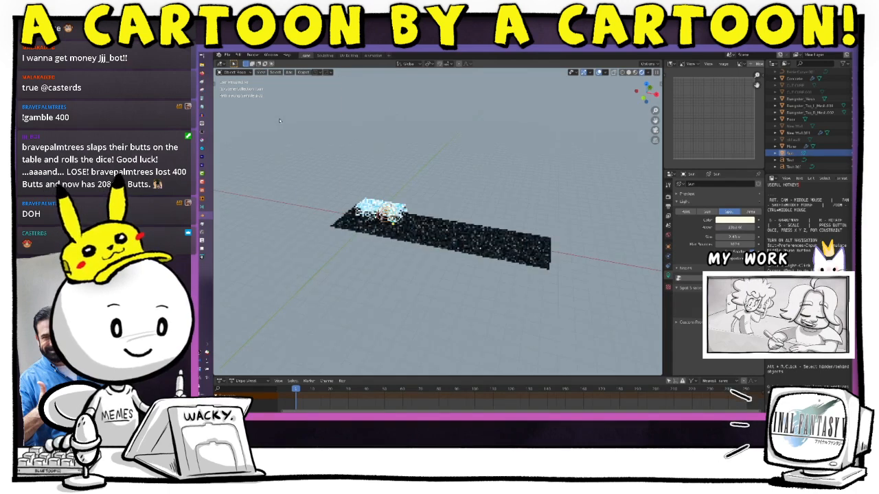
{"action": "middle_click_drag", "start_coordinate": [414, 267], "coordinate": [527, 162]}
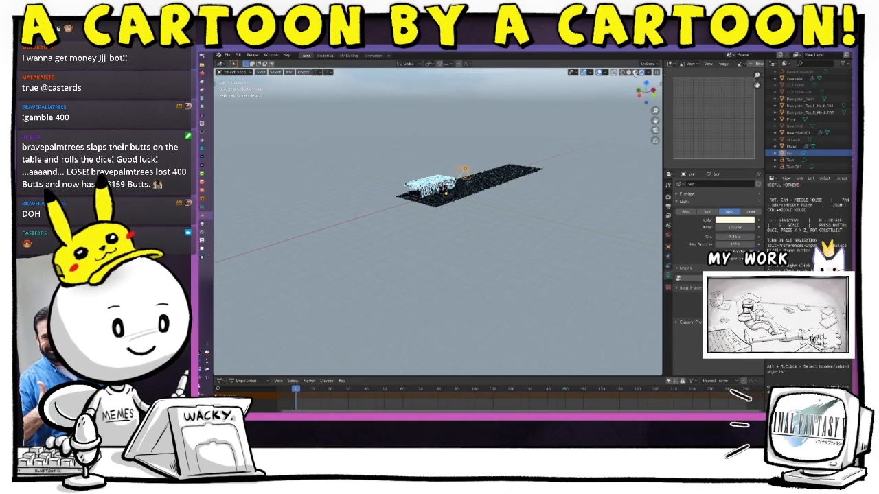
Switch the viewport shading to material preview and frame the whole scene.
{"action": "left_click", "coordinate": [636, 72]}
{"action": "middle_click_drag", "start_coordinate": [484, 217], "coordinate": [481, 116], "text": "ctrl"}
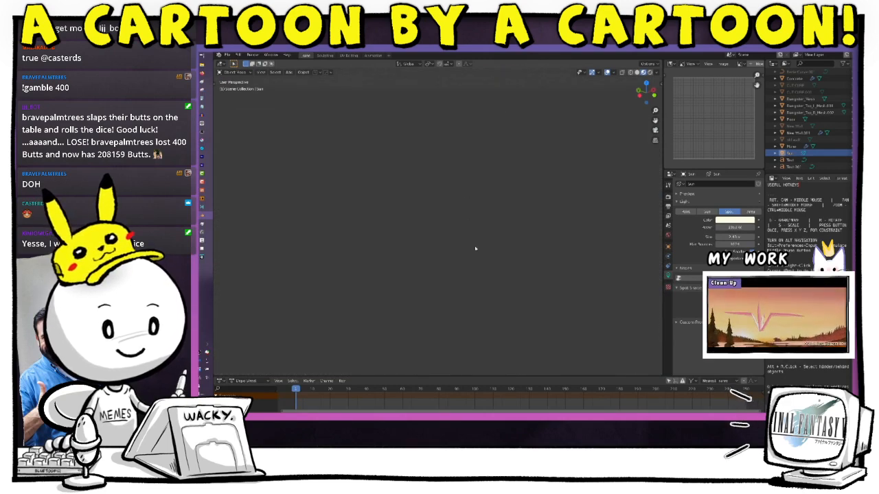
{"action": "left_click", "coordinate": [261, 73]}
{"action": "left_click", "coordinate": [289, 119]}
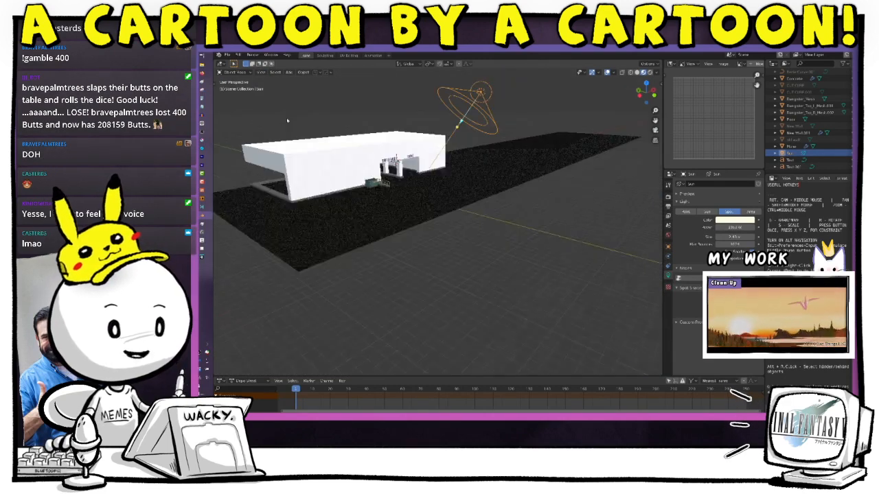
{"action": "middle_click_drag", "start_coordinate": [450, 256], "coordinate": [441, 262]}
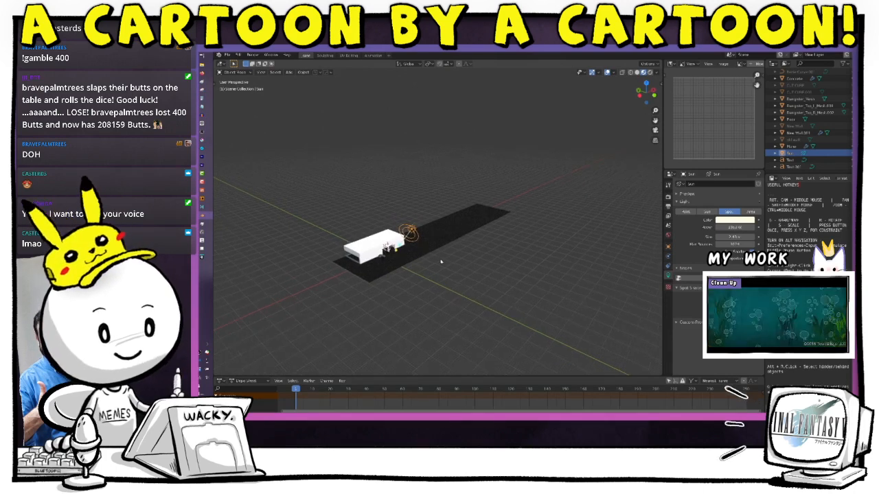
Examine the building's entrance and exit front and the spot light's position from closer up.
{"action": "left_click", "coordinate": [387, 244]}
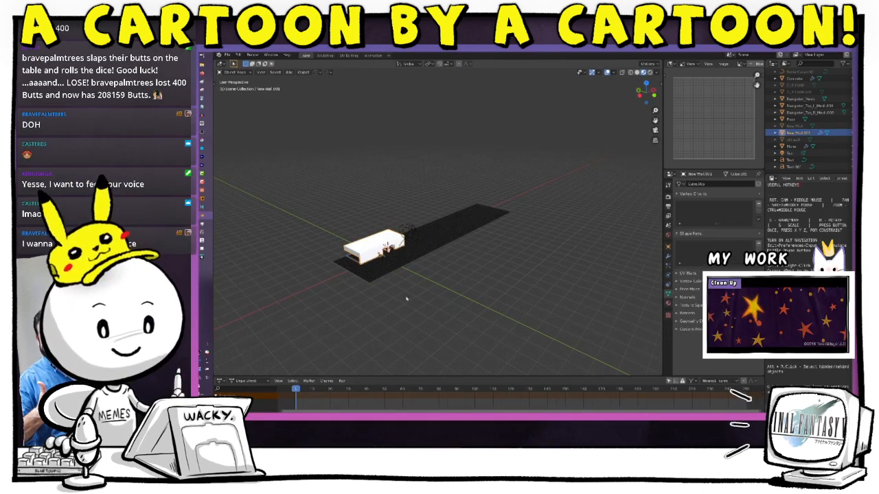
{"action": "middle_click_drag", "start_coordinate": [409, 274], "coordinate": [502, 180], "text": "ctrl"}
{"action": "scroll", "coordinate": [502, 180], "scroll_direction": "up", "scroll_amount": 4}
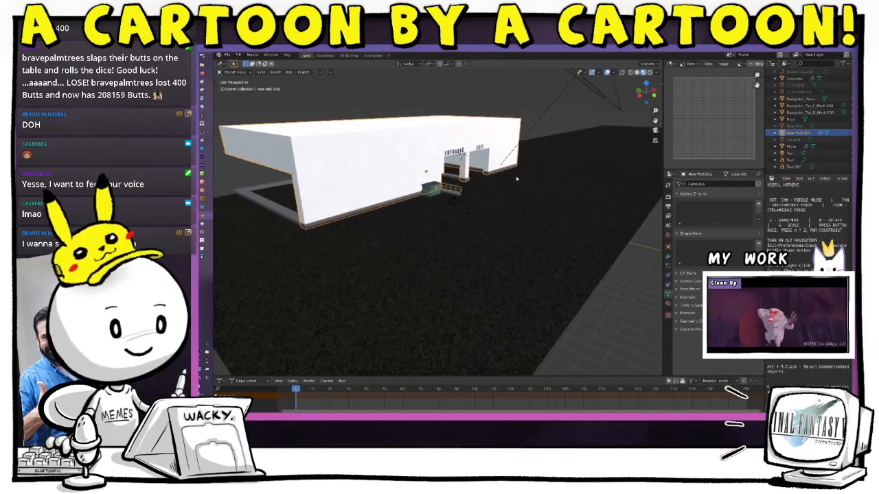
{"action": "middle_click_drag", "start_coordinate": [561, 171], "coordinate": [512, 240]}
{"action": "left_click", "coordinate": [545, 117]}
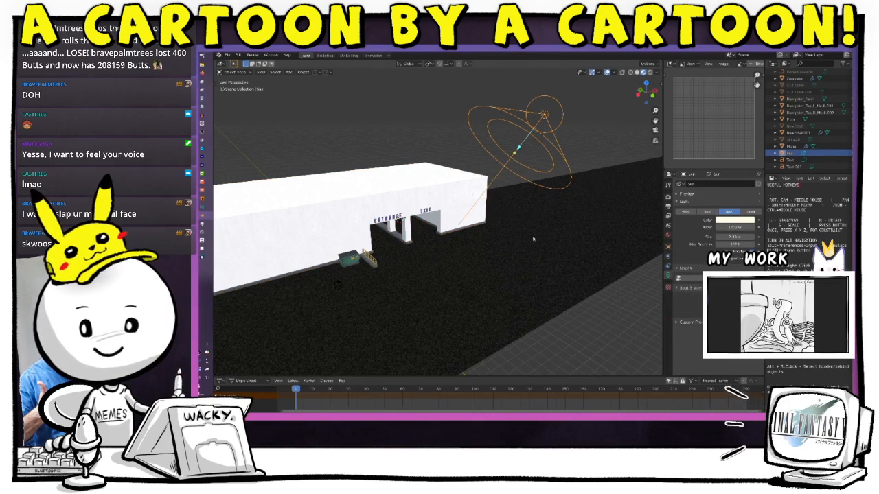
{"action": "middle_click_drag", "start_coordinate": [539, 242], "coordinate": [509, 241]}
{"action": "scroll", "coordinate": [502, 238], "scroll_direction": "up", "scroll_amount": 2}
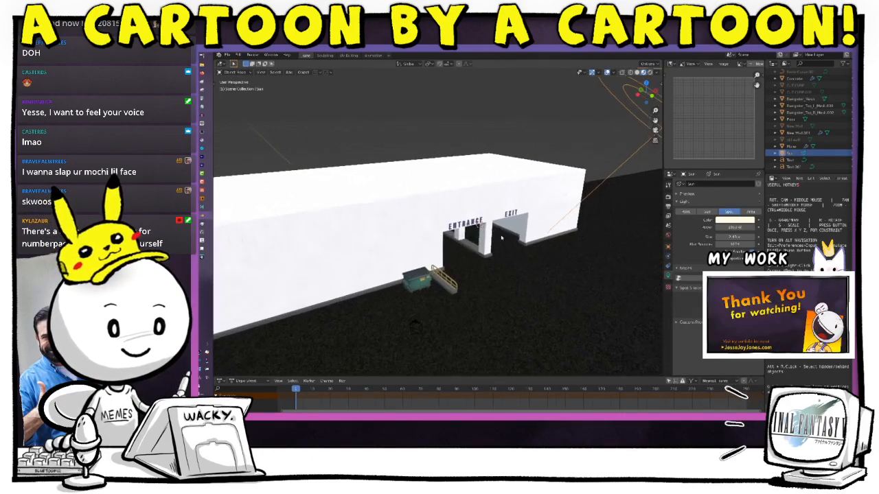
{"action": "scroll", "coordinate": [501, 238], "scroll_direction": "up", "scroll_amount": 1}
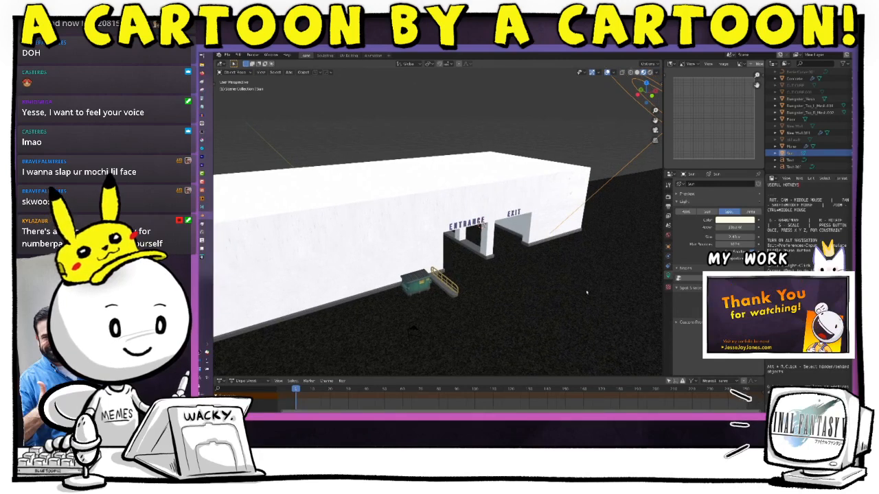
{"action": "middle_click_drag", "start_coordinate": [587, 293], "coordinate": [556, 294]}
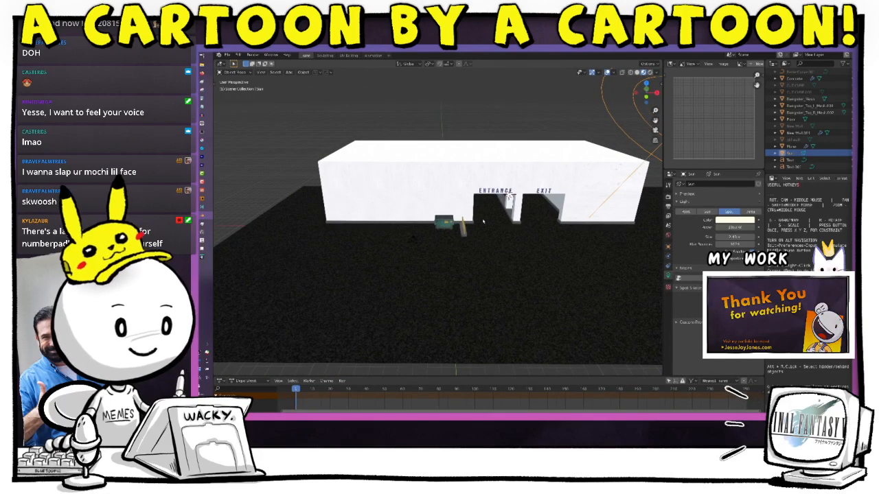
Add a cube mesh at the 3D cursor and isolate it in local view.
{"action": "key", "text": "shift+a"}
{"action": "mouse_move", "coordinate": [502, 229]}
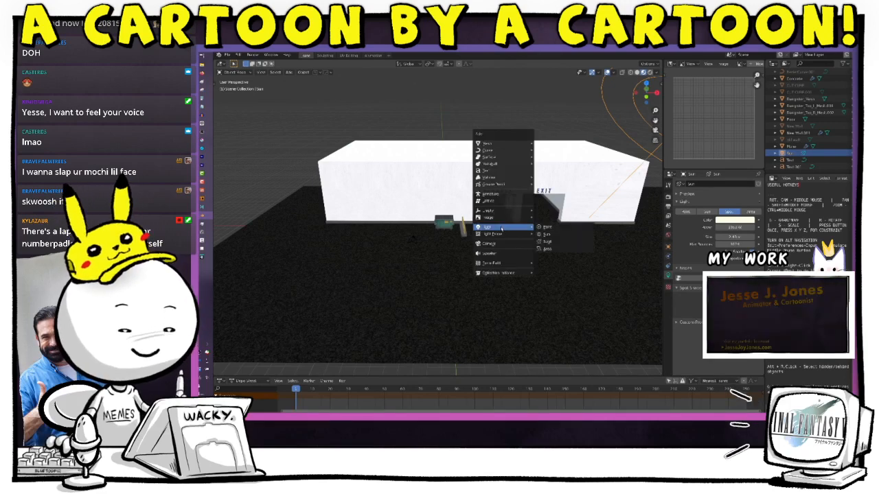
{"action": "mouse_move", "coordinate": [512, 144]}
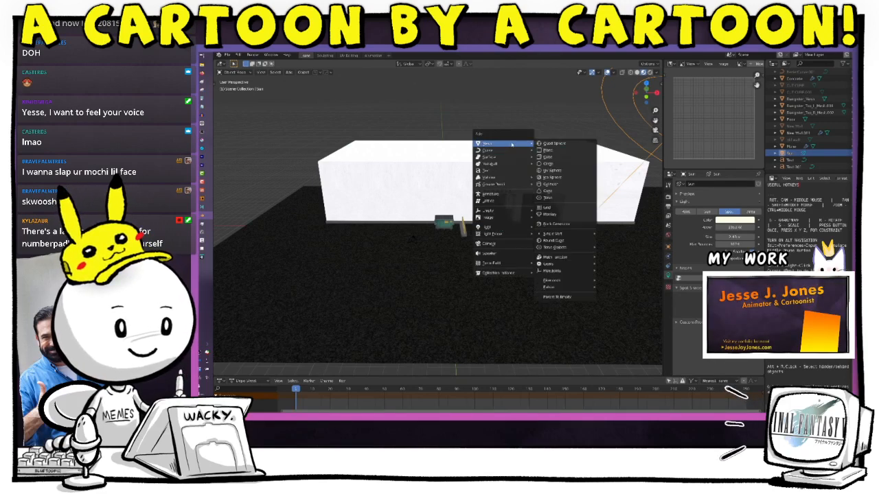
{"action": "left_click", "coordinate": [553, 157]}
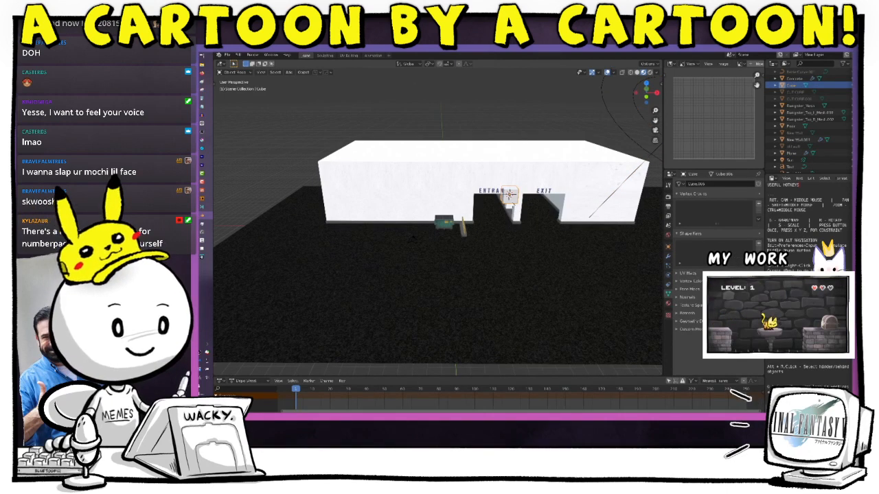
{"action": "key", "text": "KP_Divide"}
{"action": "scroll", "coordinate": [518, 214], "scroll_direction": "down", "scroll_amount": 8}
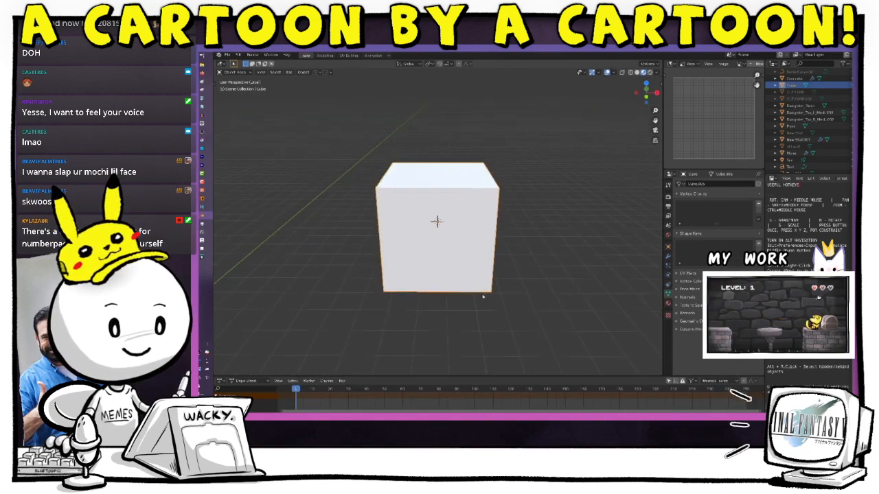
Enter Edit Mode on the cube and select only its top face.
{"action": "middle_click_drag", "start_coordinate": [448, 278], "coordinate": [453, 201]}
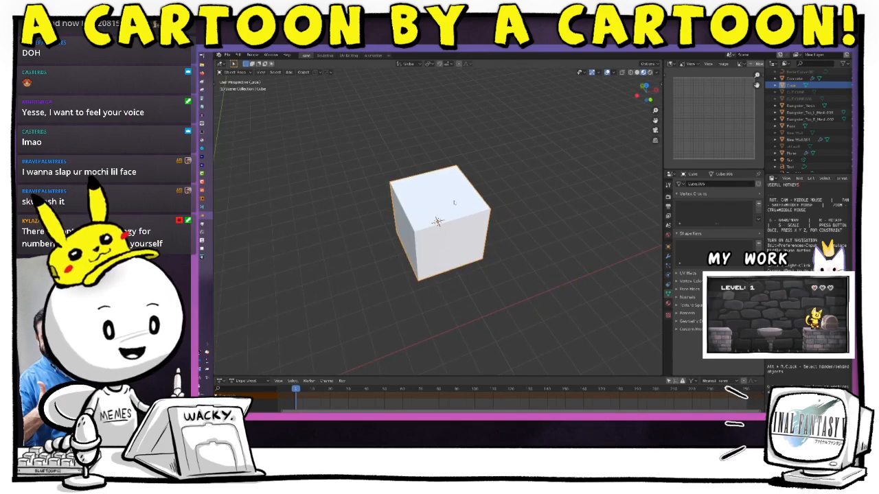
{"action": "key", "text": "Tab"}
{"action": "left_click", "coordinate": [499, 201]}
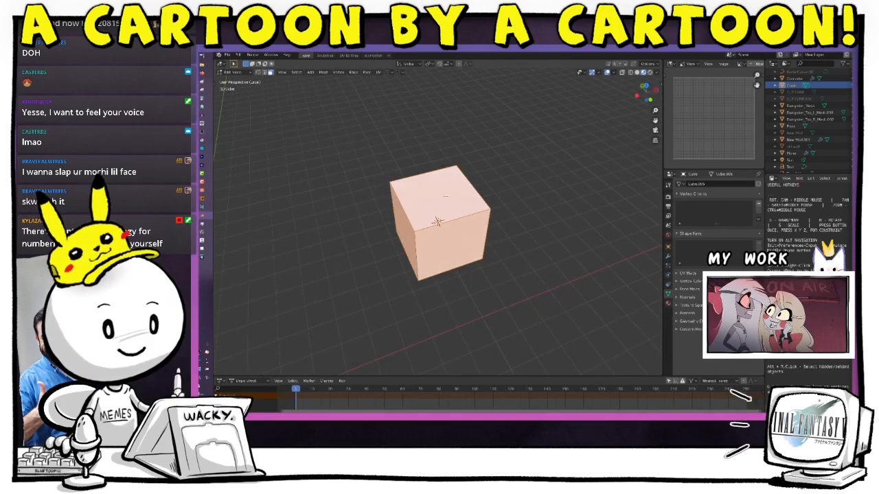
{"action": "key", "text": "alt+a"}
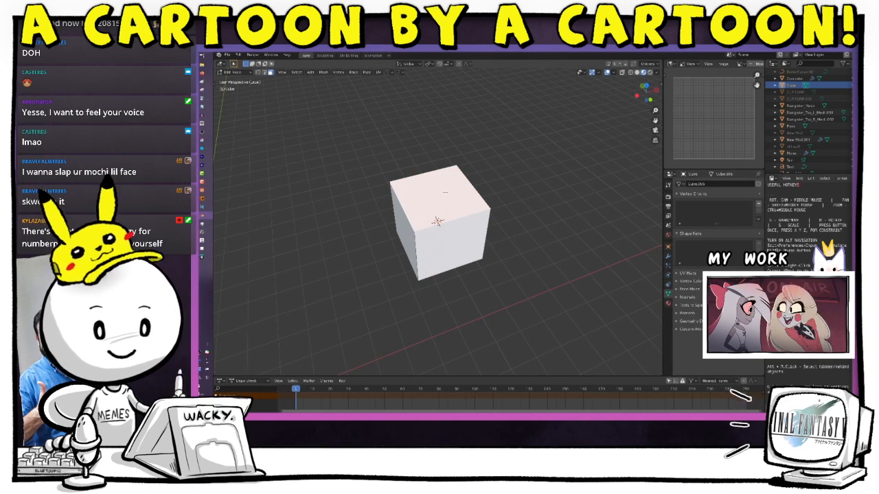
Scale the cube's top face slightly larger along the Y axis and undo a further narrowing of it.
{"action": "key", "text": "s"}
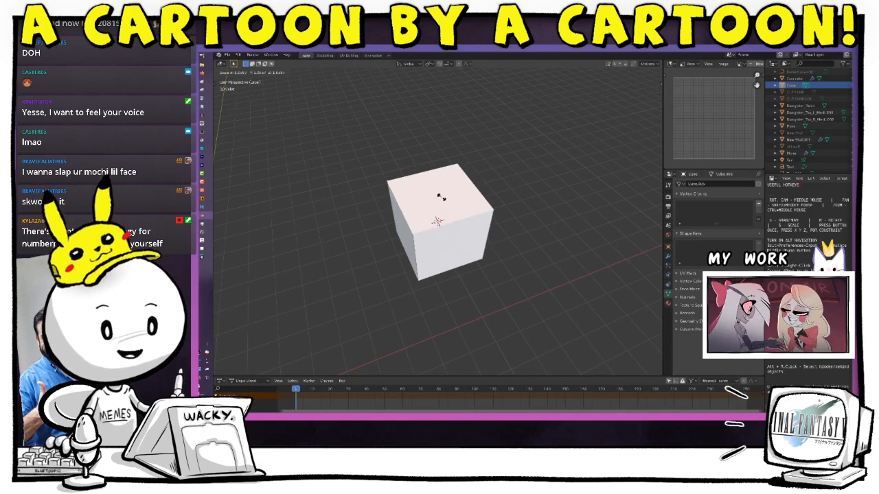
{"action": "key", "text": "y"}
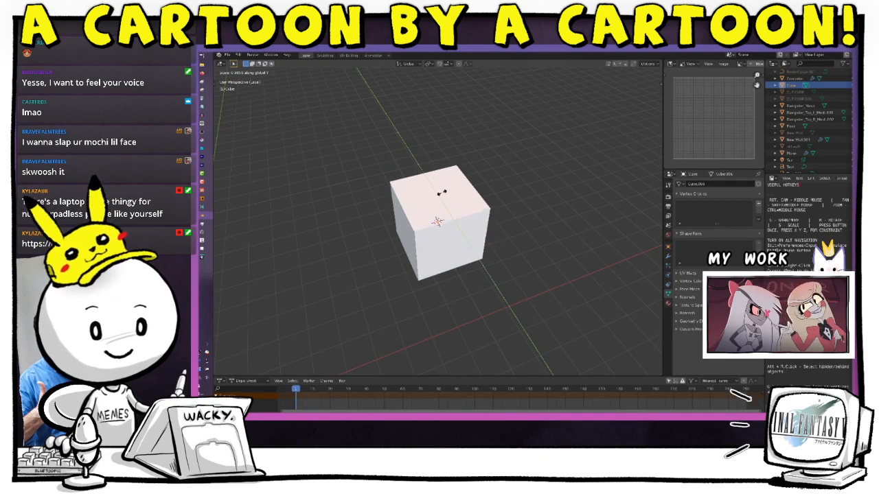
{"action": "left_click", "coordinate": [442, 192]}
{"action": "key", "text": "s"}
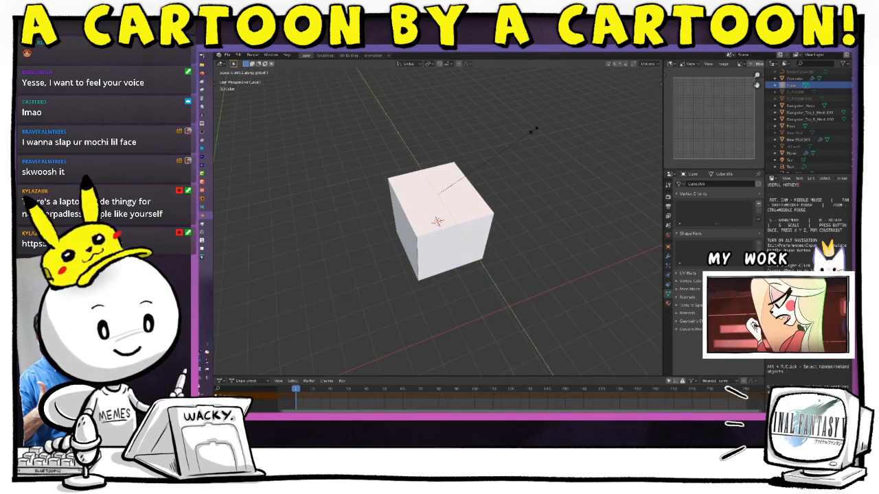
{"action": "left_click", "coordinate": [471, 179]}
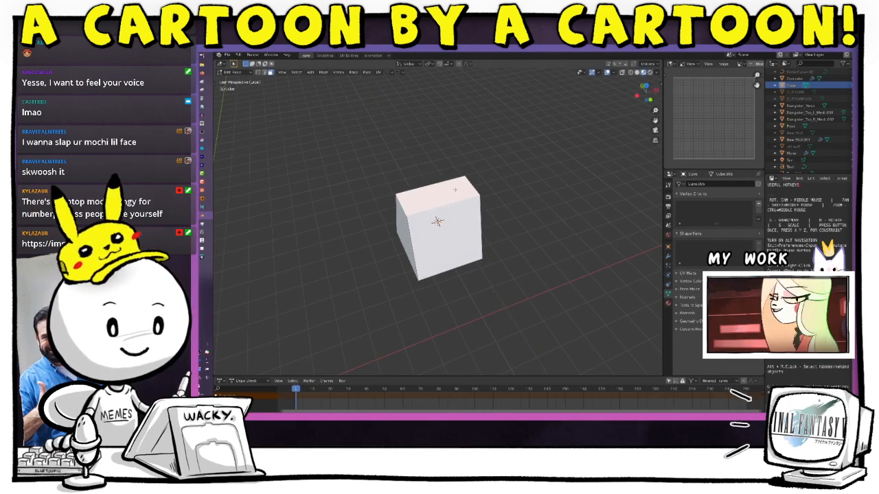
{"action": "key", "text": "ctrl+z"}
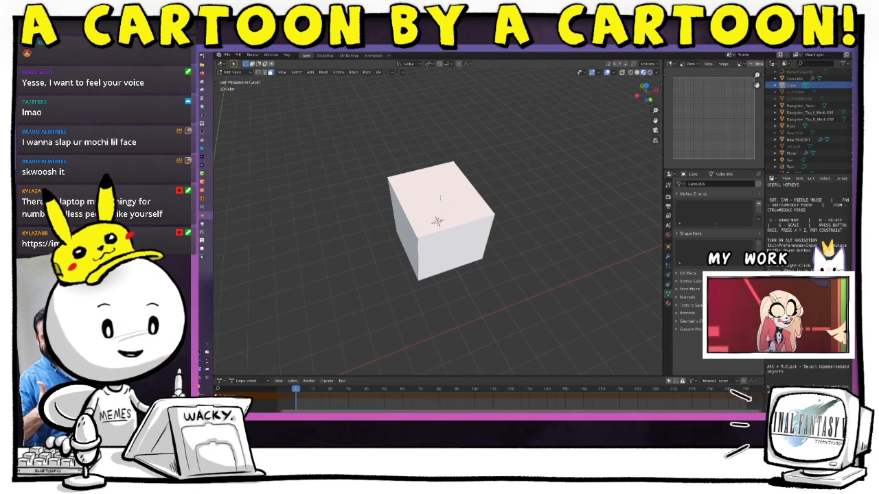
Try scaling the cube's top face uniformly larger and undo each attempt.
{"action": "key", "text": "s"}
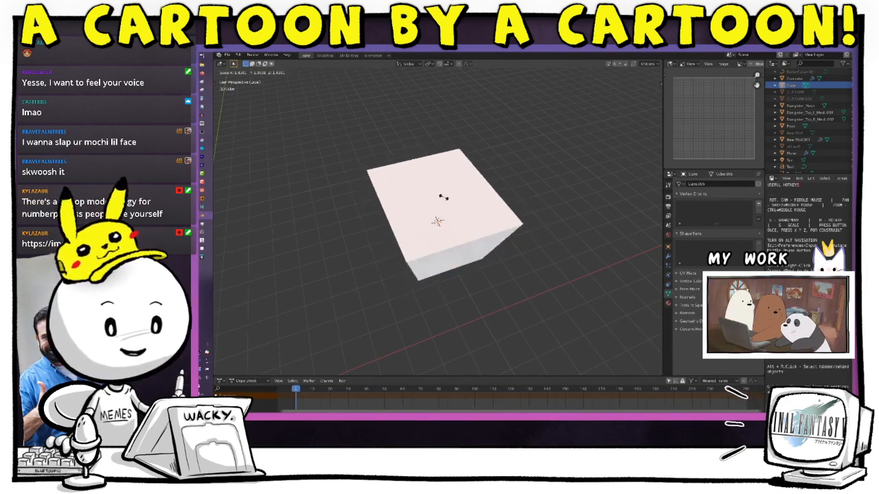
{"action": "left_click", "coordinate": [441, 196]}
{"action": "key", "text": "ctrl+z"}
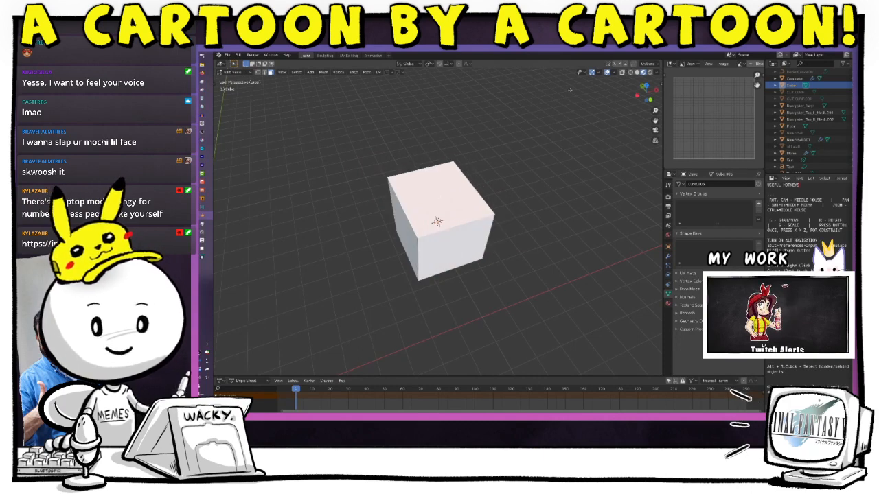
{"action": "key", "text": "s"}
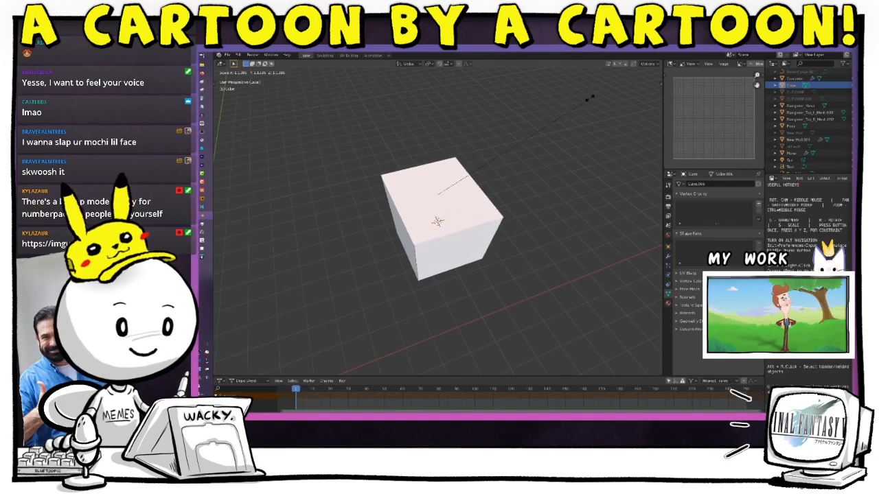
{"action": "left_click", "coordinate": [577, 99]}
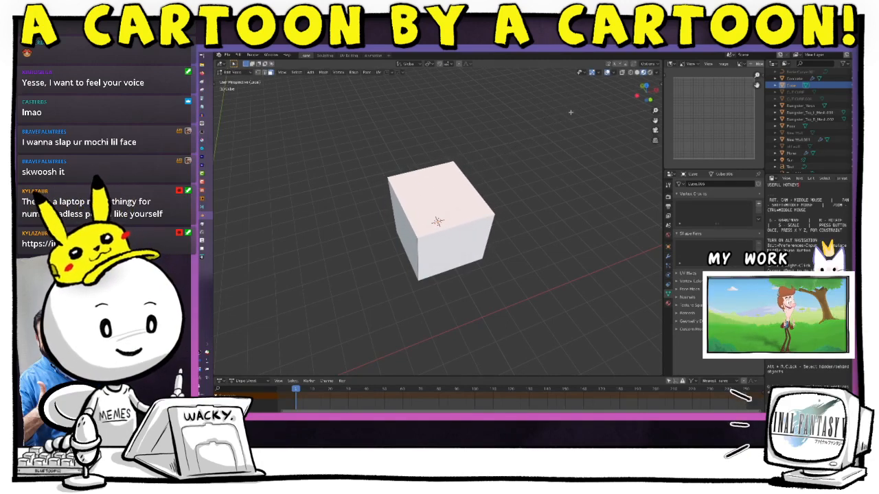
Scale the cube's top face narrower along the global Y axis so the sides slope inward.
{"action": "key", "text": "s"}
{"action": "key", "text": "y"}
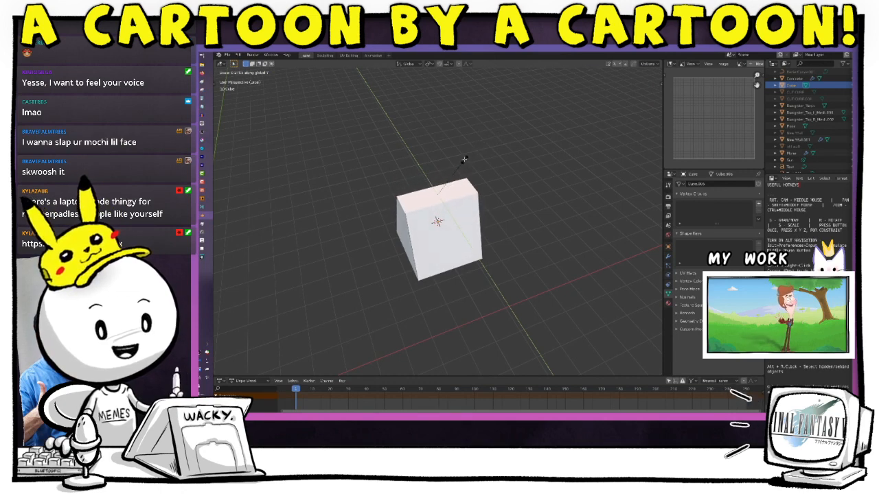
{"action": "left_click", "coordinate": [468, 175]}
Select the cube's bottom face and move it up along the global Z axis to flatten the shape.
{"action": "middle_click_drag", "start_coordinate": [441, 275], "coordinate": [449, 262]}
{"action": "left_click", "coordinate": [448, 262]}
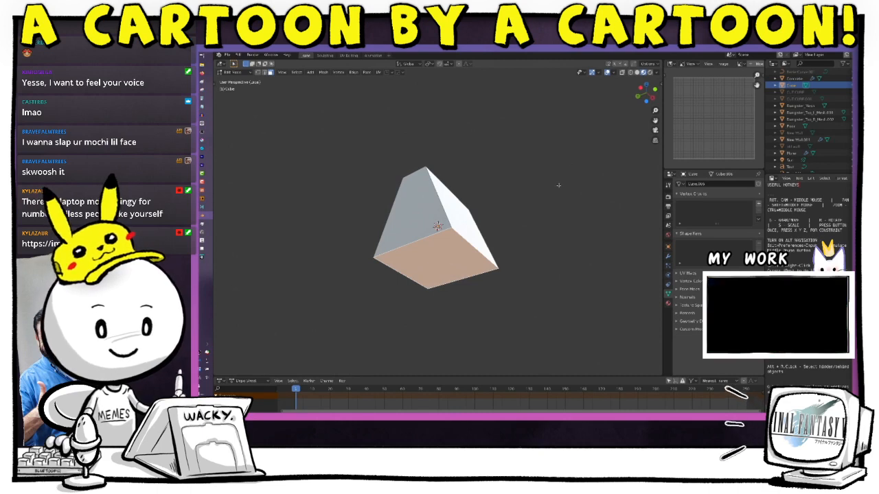
{"action": "middle_click_drag", "start_coordinate": [557, 171], "coordinate": [522, 242]}
{"action": "key", "text": "g"}
{"action": "key", "text": "z"}
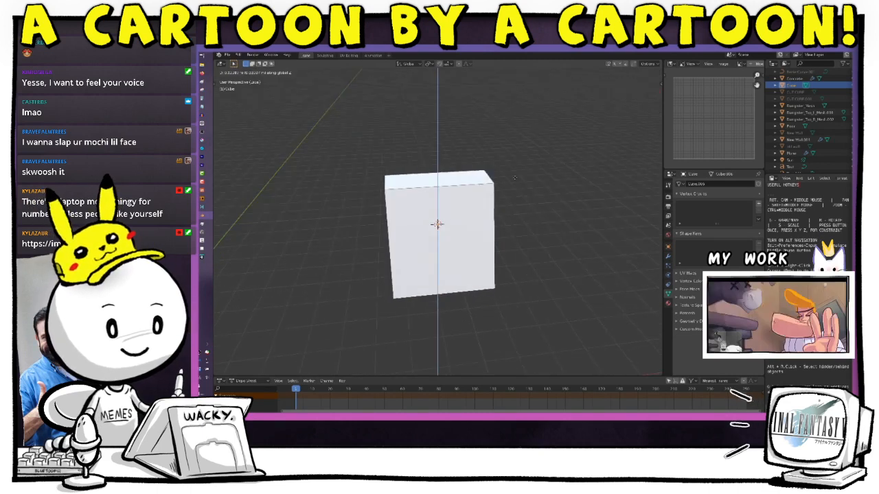
{"action": "left_click", "coordinate": [509, 151]}
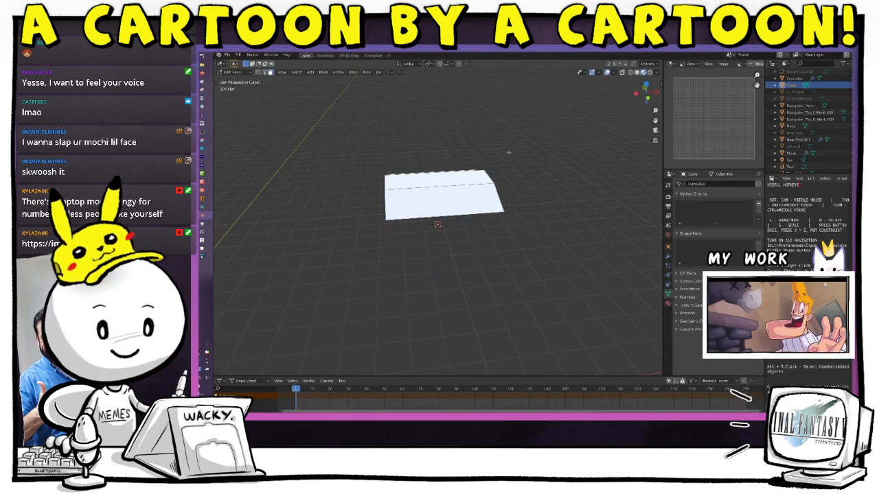
Select the trapezoid-shaped end face of the flattened block and move it freely outward to lengthen the block.
{"action": "middle_click_drag", "start_coordinate": [555, 147], "coordinate": [525, 165]}
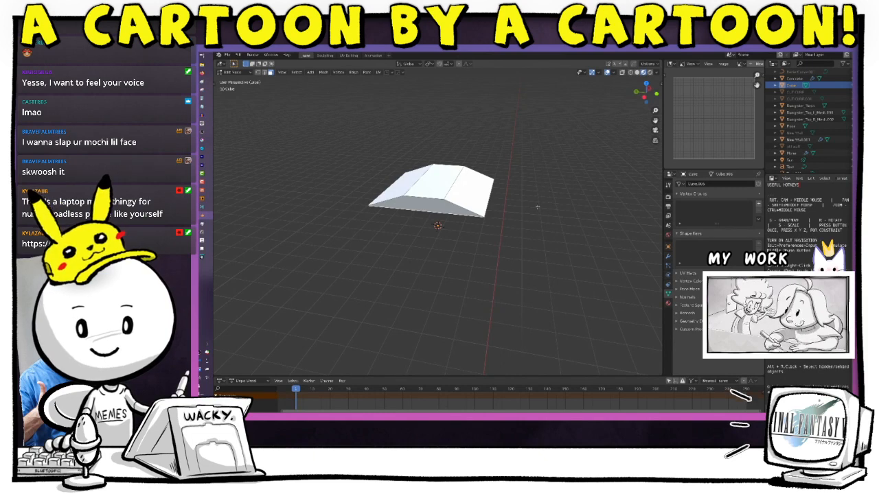
{"action": "middle_click_drag", "start_coordinate": [537, 207], "coordinate": [504, 203]}
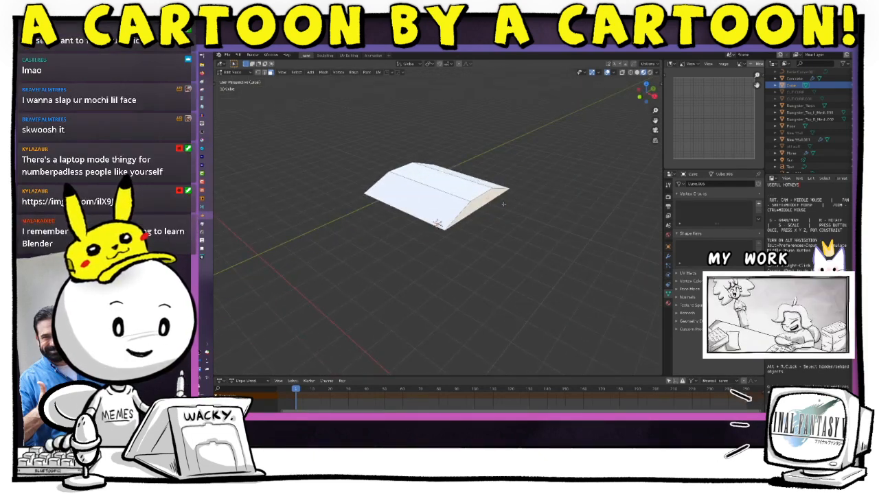
{"action": "left_click", "coordinate": [486, 199]}
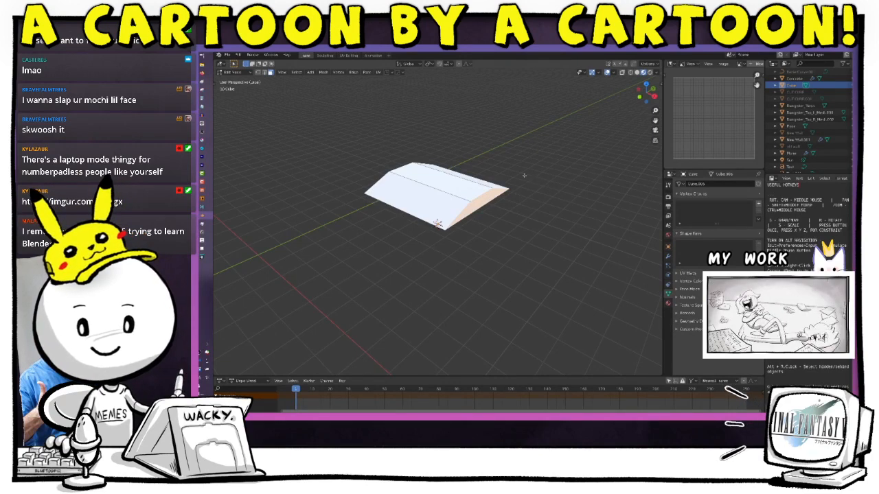
{"action": "mouse_move", "coordinate": [491, 225]}
{"action": "middle_mouse_down"}
{"action": "mouse_move", "coordinate": [504, 190]}
{"action": "mouse_move", "coordinate": [486, 200]}
{"action": "mouse_move", "coordinate": [491, 212]}
{"action": "mouse_move", "coordinate": [476, 221]}
{"action": "middle_mouse_up"}
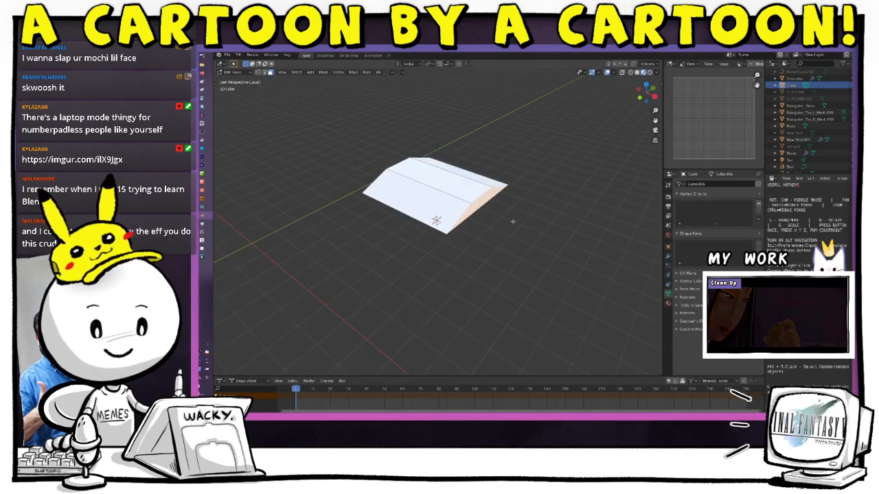
{"action": "key", "text": "g"}
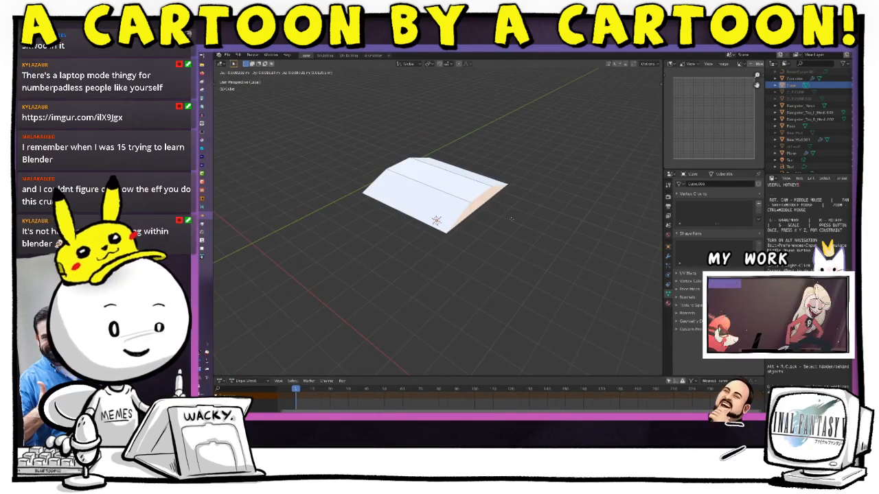
{"action": "left_click", "coordinate": [635, 274]}
{"action": "scroll", "coordinate": [634, 274], "scroll_direction": "down", "scroll_amount": 4}
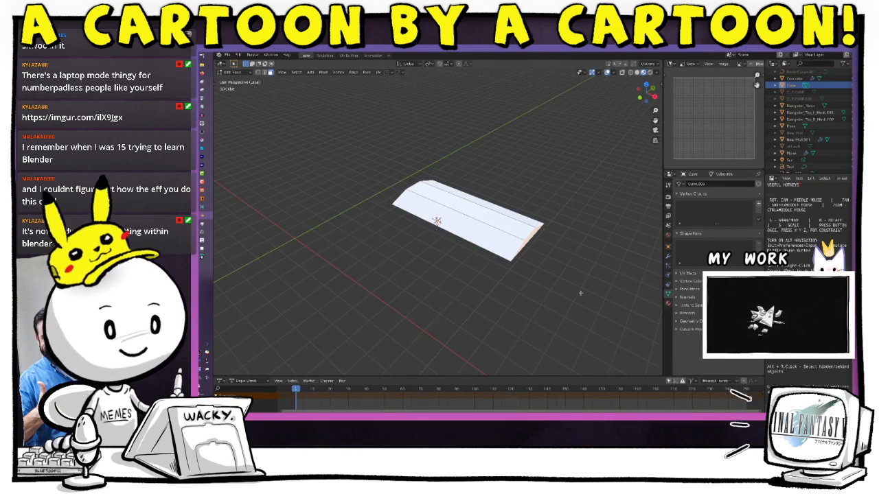
Toggle the view to orthographic and back to perspective, and set the transform orientation to Normal.
{"action": "key", "text": "KP_5"}
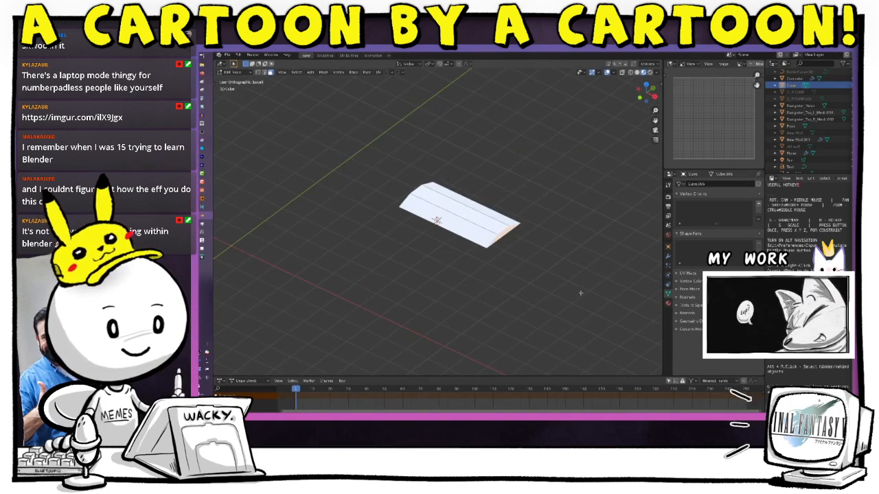
{"action": "key", "text": "KP_5"}
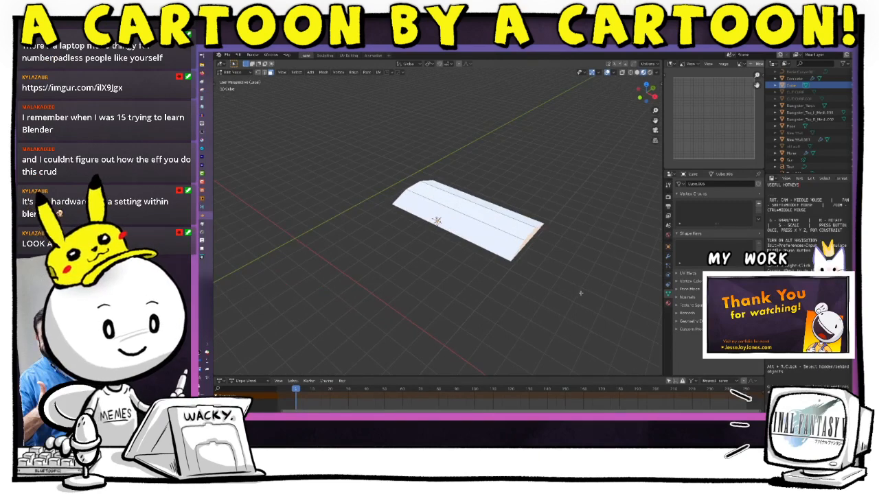
{"action": "scroll", "coordinate": [580, 293], "scroll_direction": "up", "scroll_amount": 5}
{"action": "key", "text": "comma"}
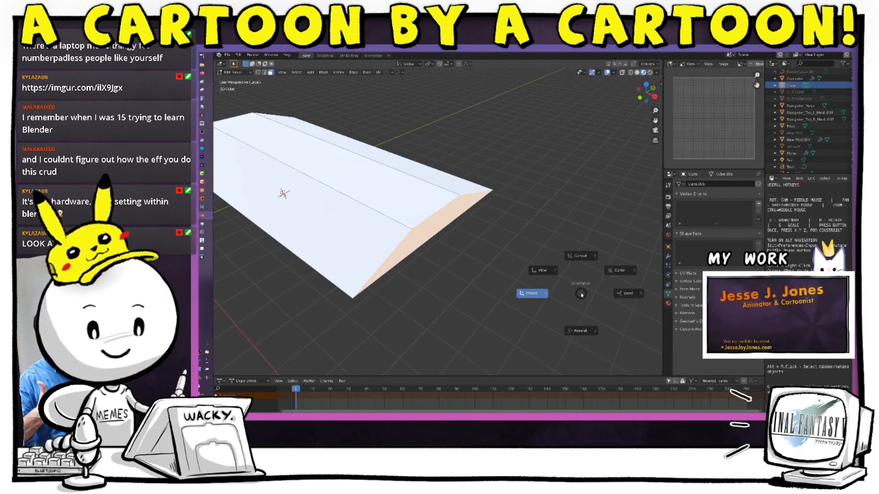
{"action": "key", "text": "KP_2"}
Examine the block's selected end face from below and above by tilting the view in steps.
{"action": "key", "text": "KP_2"}
{"action": "key", "text": "KP_2"}
{"action": "key", "text": "KP_2"}
{"action": "key", "text": "KP_2"}
{"action": "key", "text": "KP_2"}
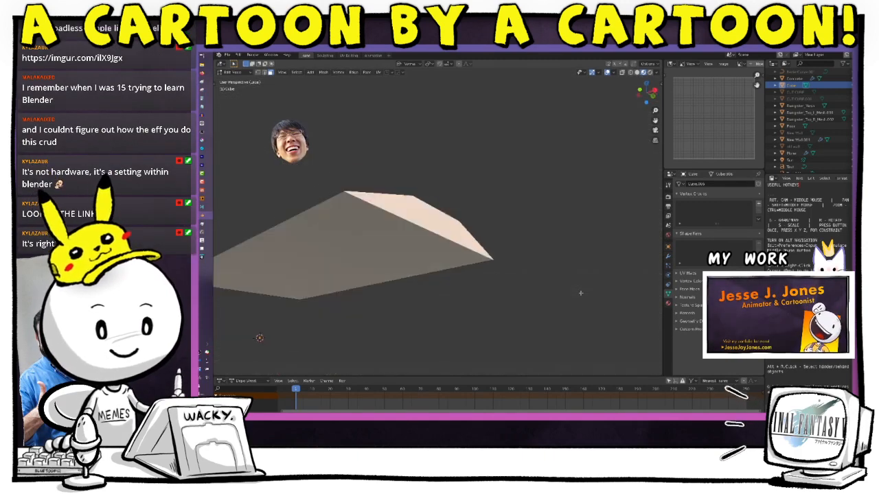
{"action": "key", "text": "KP_8"}
{"action": "key", "text": "KP_8"}
{"action": "key", "text": "KP_8"}
{"action": "key", "text": "KP_8"}
{"action": "key", "text": "KP_8"}
{"action": "key", "text": "KP_8"}
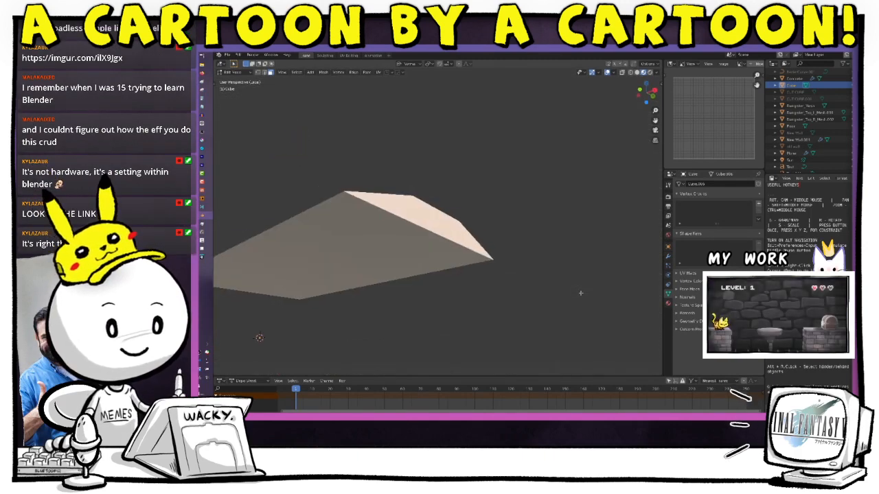
{"action": "key", "text": "KP_8"}
{"action": "key", "text": "KP_8"}
{"action": "key", "text": "KP_8"}
{"action": "key", "text": "KP_8"}
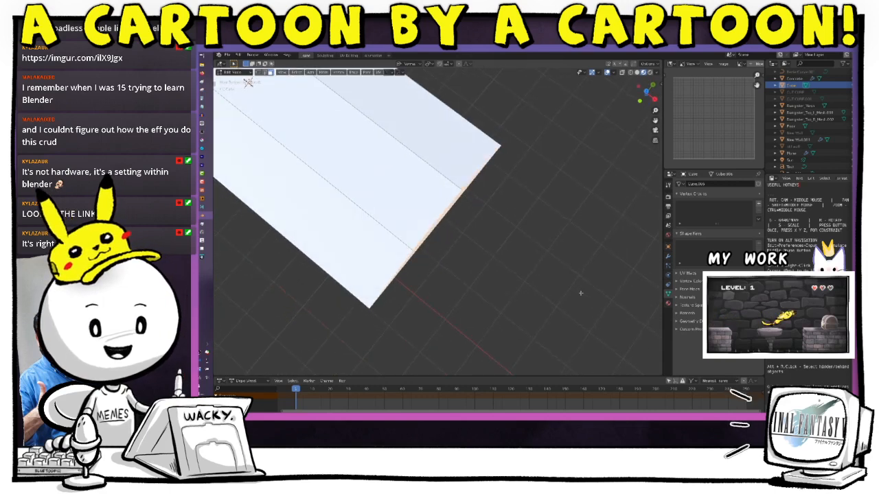
{"action": "key", "text": "KP_2"}
{"action": "key", "text": "KP_2"}
{"action": "key", "text": "KP_2"}
{"action": "key", "text": "KP_2"}
{"action": "key", "text": "KP_8"}
{"action": "key", "text": "KP_8"}
{"action": "key", "text": "KP_8"}
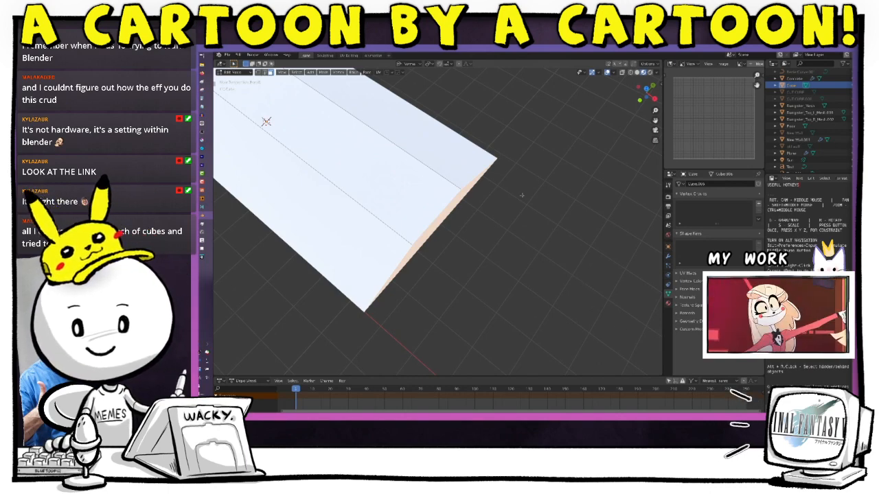
Choose face selection mode and select the block's slanted end face again.
{"action": "middle_click_drag", "start_coordinate": [487, 258], "coordinate": [492, 241]}
{"action": "middle_click_drag", "start_coordinate": [519, 214], "coordinate": [529, 215]}
{"action": "scroll", "coordinate": [523, 246], "scroll_direction": "down", "scroll_amount": 5}
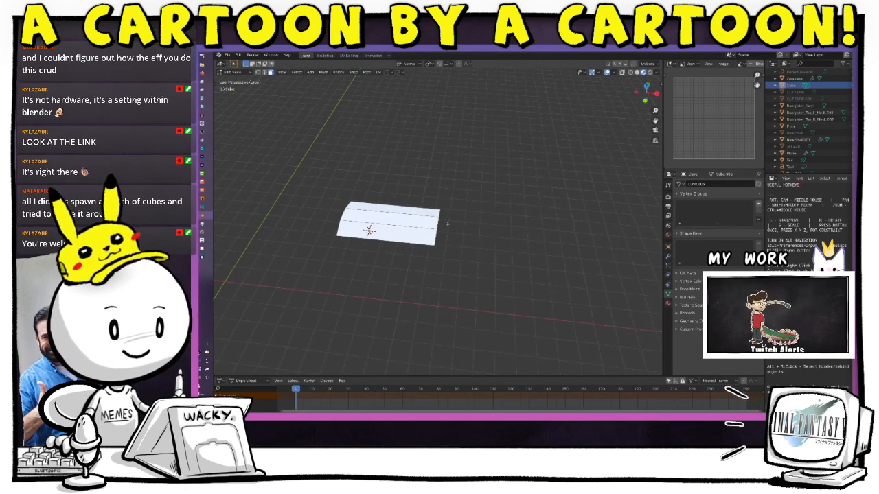
{"action": "middle_click_drag", "start_coordinate": [453, 231], "coordinate": [437, 224]}
{"action": "key", "text": "ctrl+Tab"}
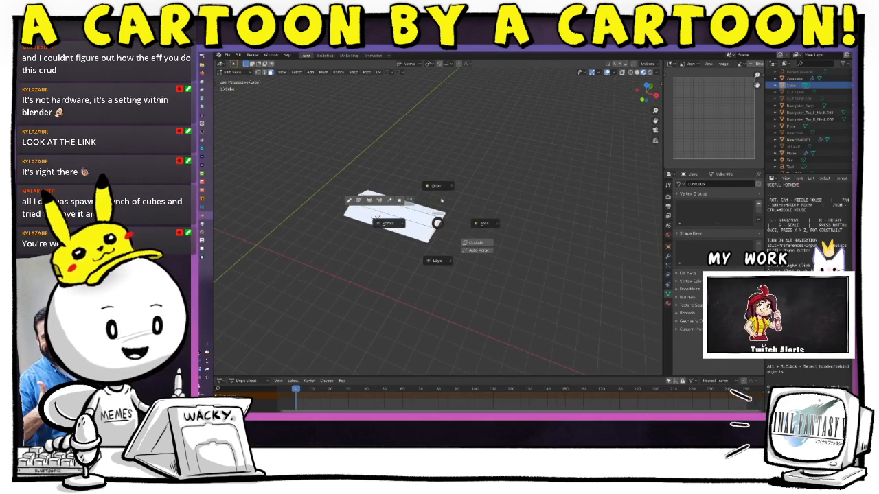
{"action": "left_click", "coordinate": [479, 224]}
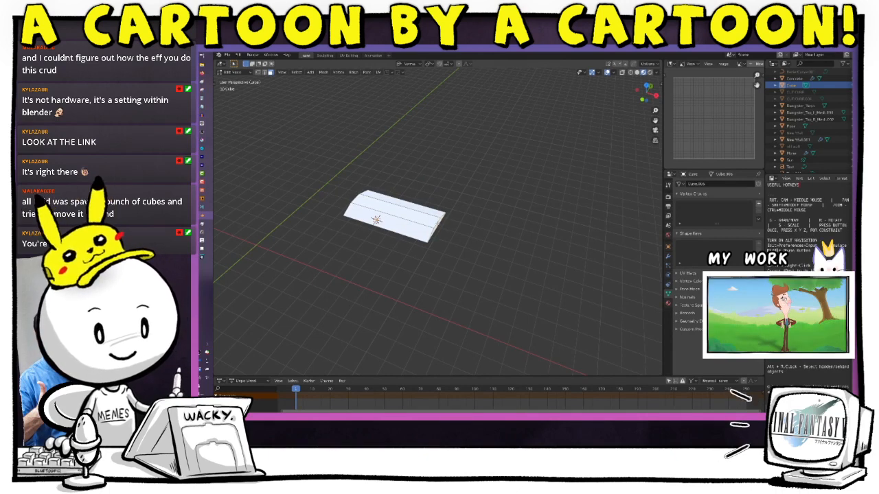
{"action": "left_click", "coordinate": [439, 223]}
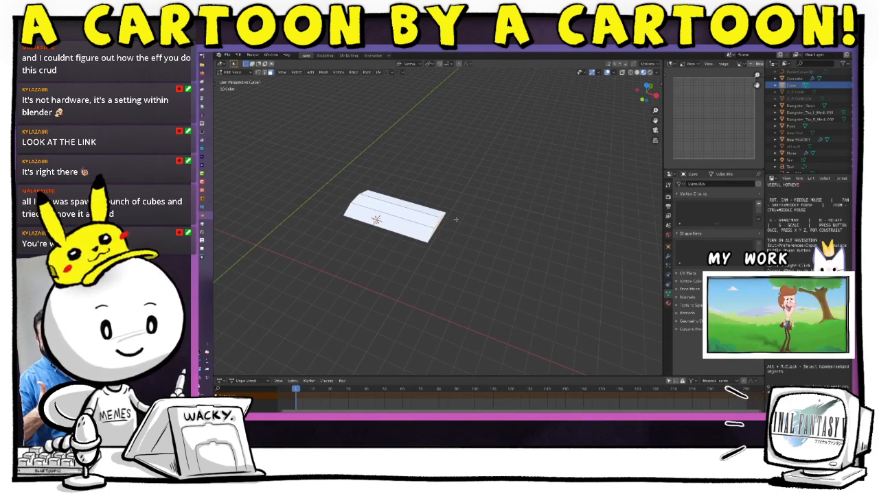
Try moving the end face along its normal Z axis and undo the move.
{"action": "key", "text": "g"}
{"action": "key", "text": "z"}
{"action": "left_click", "coordinate": [526, 229]}
{"action": "key", "text": "ctrl+z"}
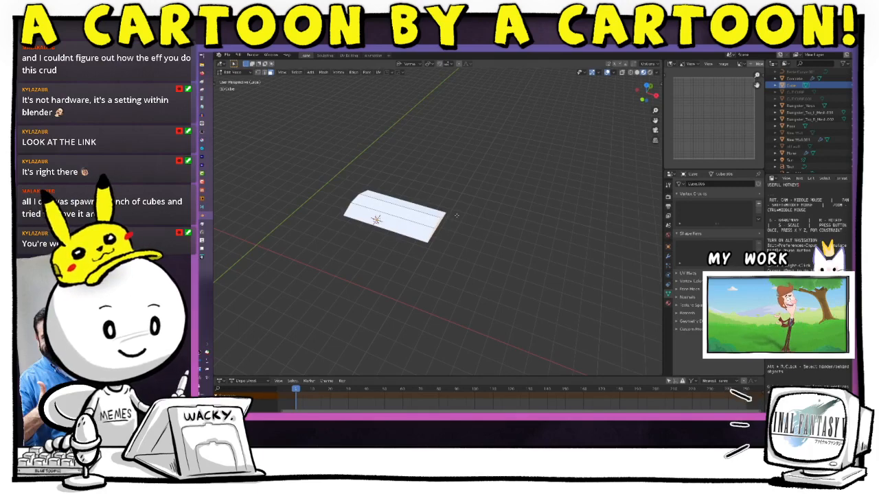
Move the selected end face downward so the block slopes toward that end.
{"action": "key", "text": "g"}
{"action": "key", "text": "z"}
{"action": "left_click", "coordinate": [480, 283]}
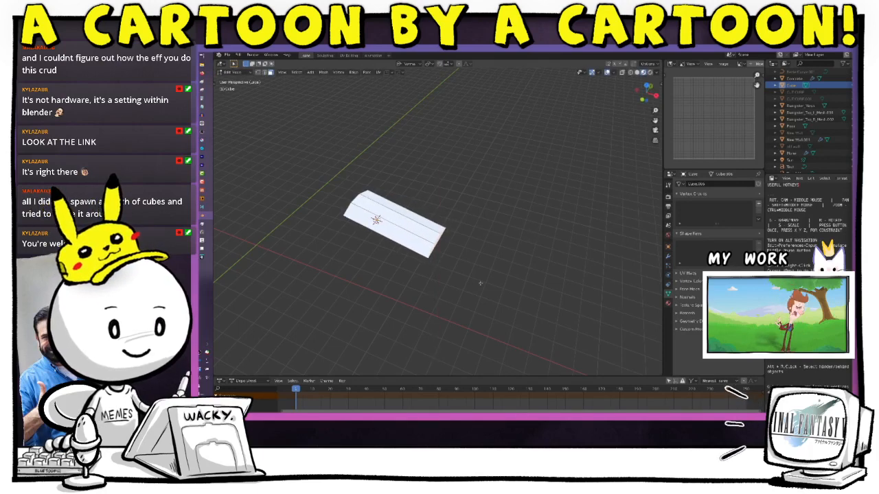
Move the end face outward along the global X axis to lengthen the block.
{"action": "middle_click_drag", "start_coordinate": [480, 283], "coordinate": [480, 247]}
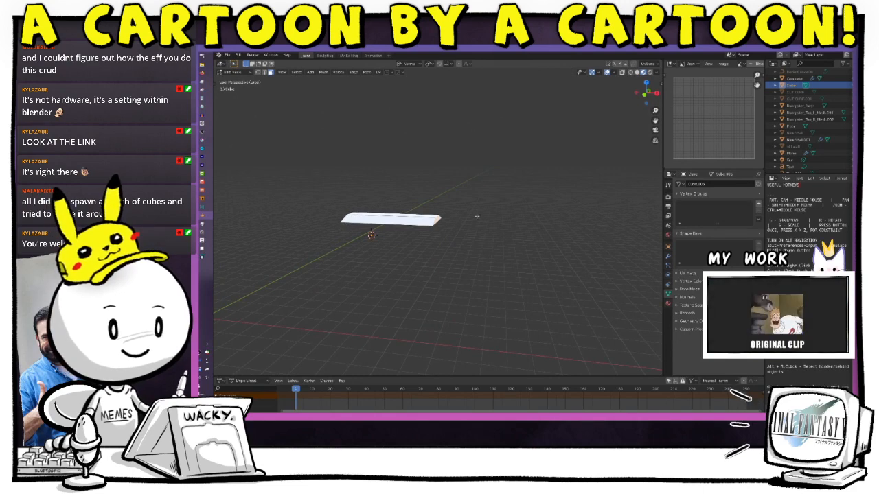
{"action": "key", "text": "g"}
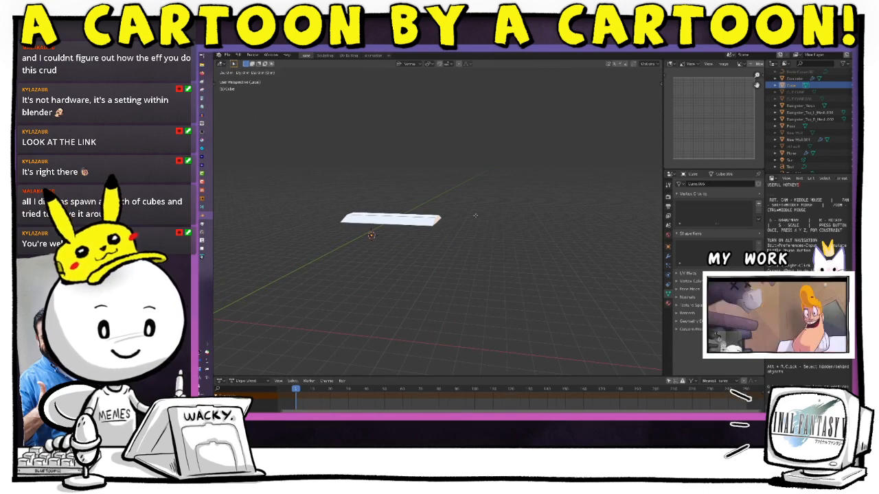
{"action": "key", "text": "z"}
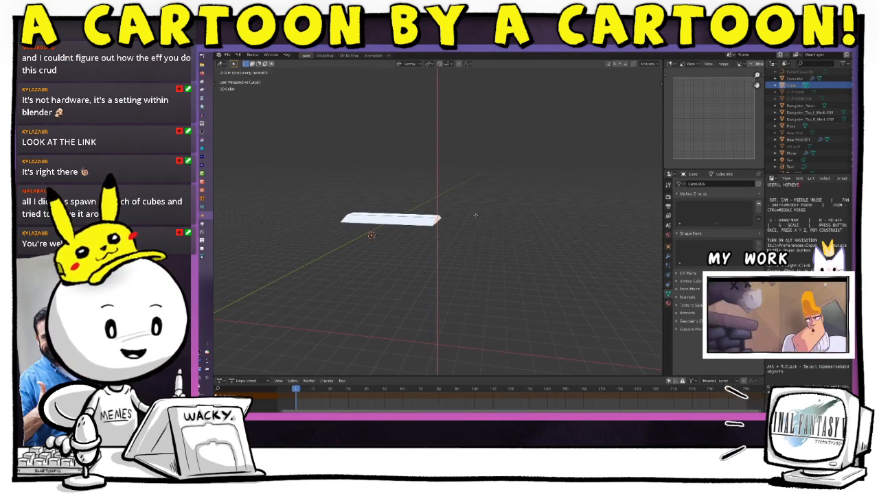
{"action": "key", "text": "x"}
{"action": "key", "text": "x"}
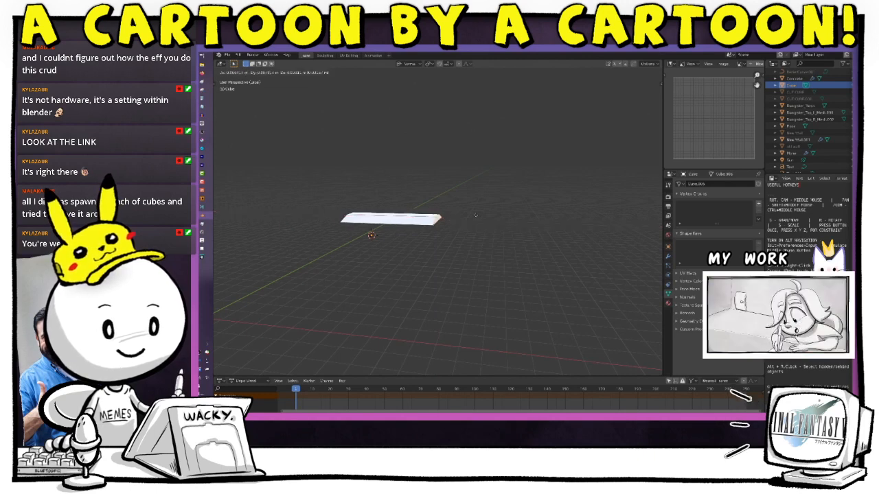
{"action": "key", "text": "x"}
{"action": "key", "text": "x"}
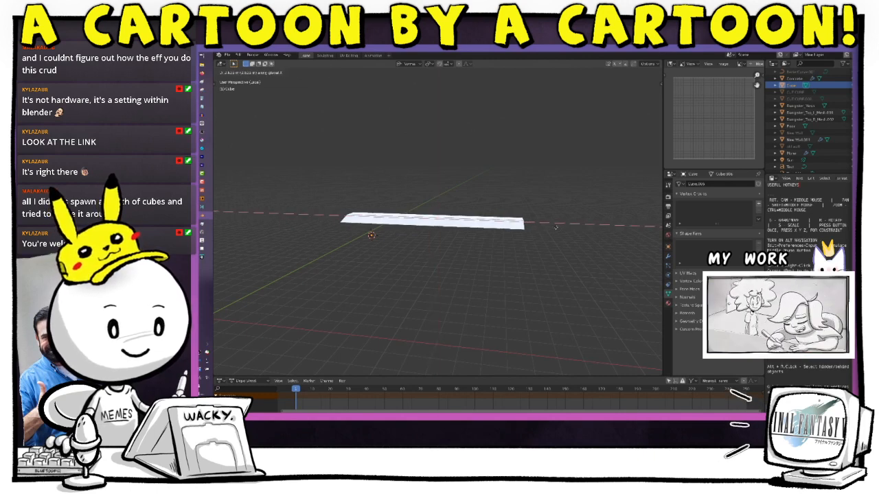
{"action": "left_click", "coordinate": [502, 224]}
Select the block's underside face and scale it slightly along its normal Y axis.
{"action": "middle_click_drag", "start_coordinate": [501, 224], "coordinate": [537, 215]}
{"action": "left_click", "coordinate": [489, 178]}
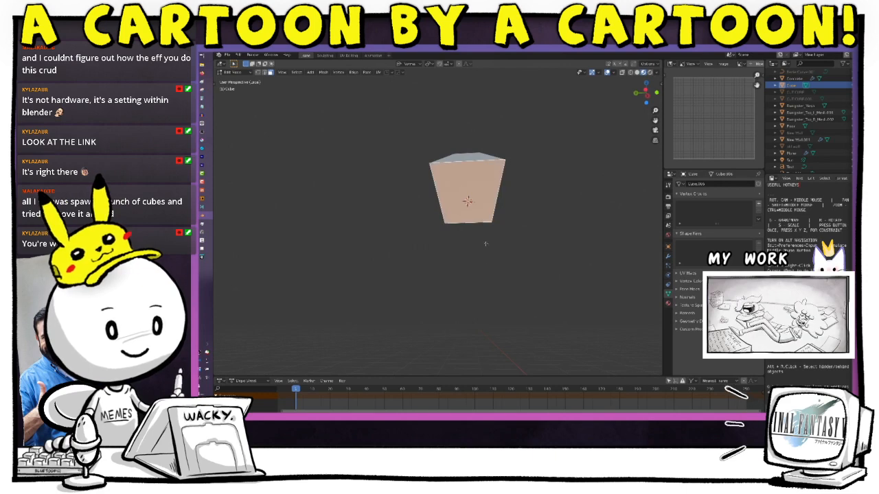
{"action": "middle_click_drag", "start_coordinate": [494, 248], "coordinate": [479, 216]}
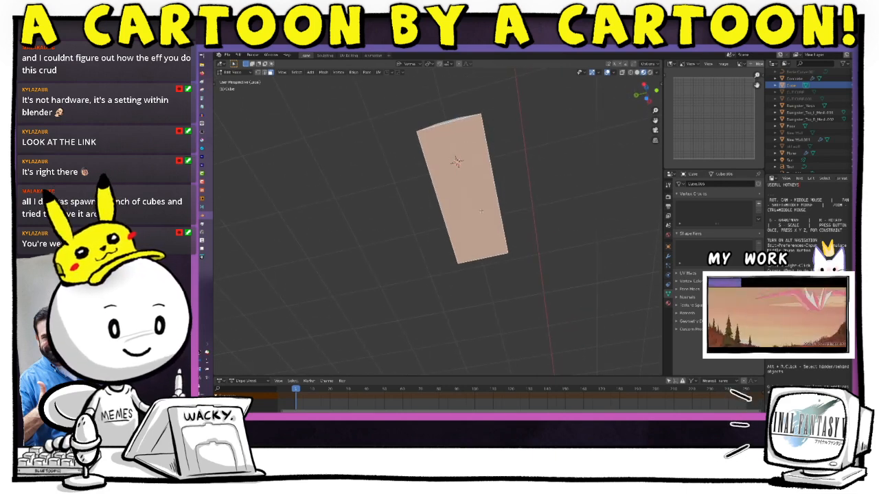
{"action": "key", "text": "s"}
{"action": "key", "text": "y"}
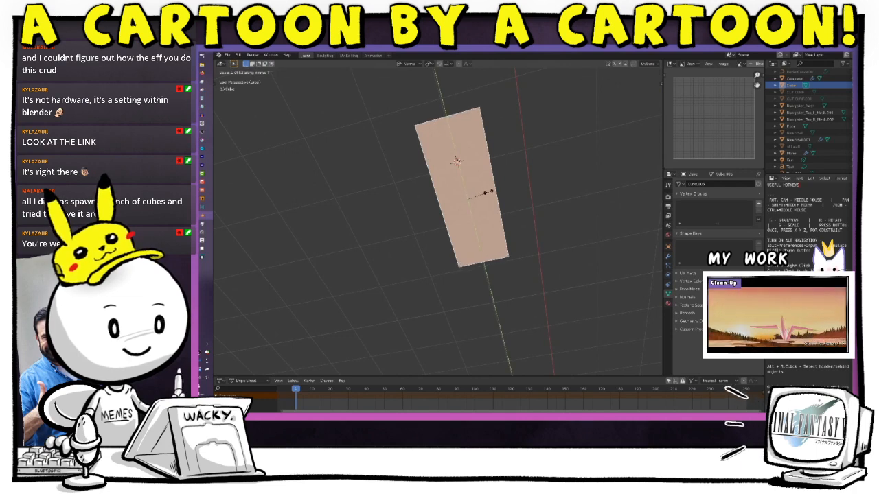
{"action": "left_click", "coordinate": [487, 189]}
Extrude the underside face along its normal and scale the extruded face down slightly for a tapered border.
{"action": "middle_click_drag", "start_coordinate": [530, 223], "coordinate": [498, 205]}
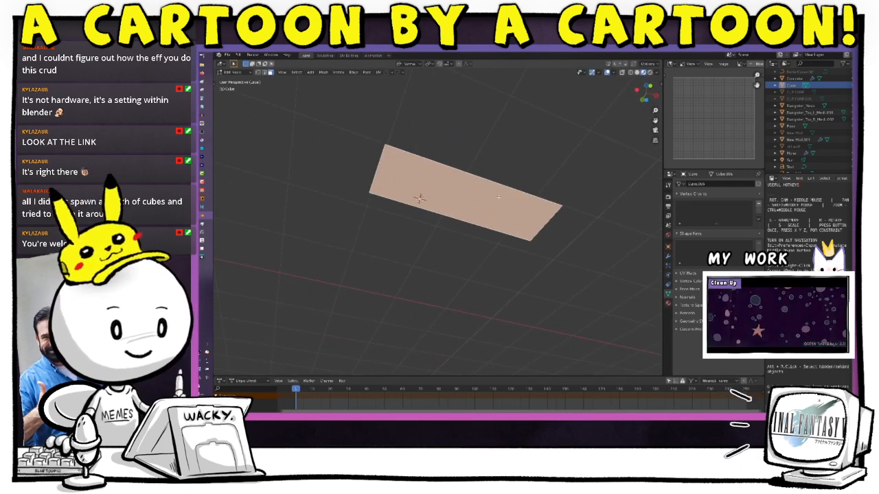
{"action": "key", "text": "e"}
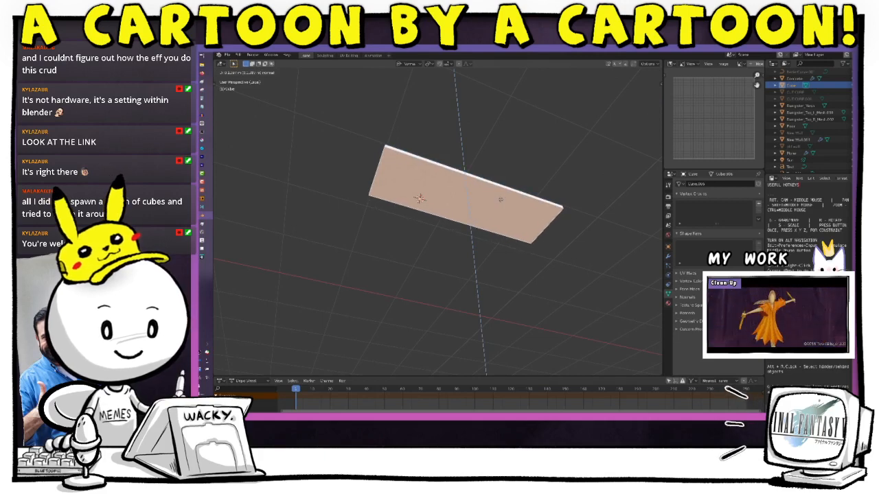
{"action": "left_click", "coordinate": [500, 199]}
{"action": "key", "text": "s"}
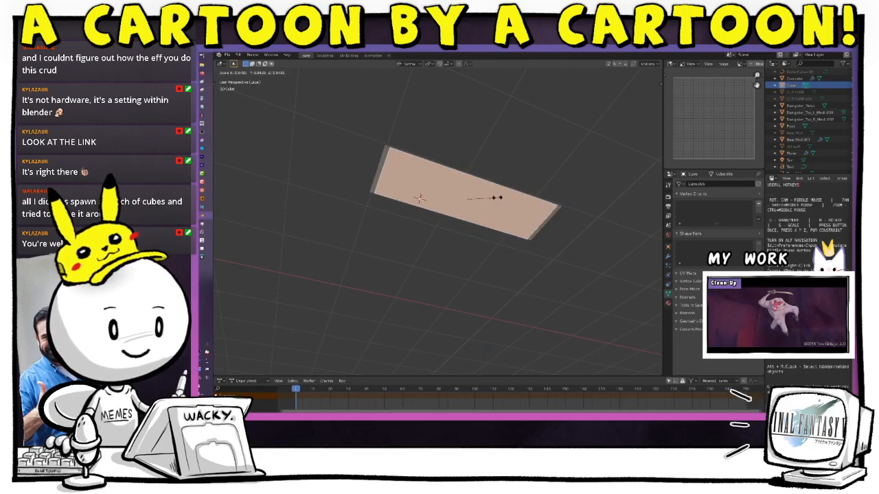
{"action": "left_click", "coordinate": [497, 198]}
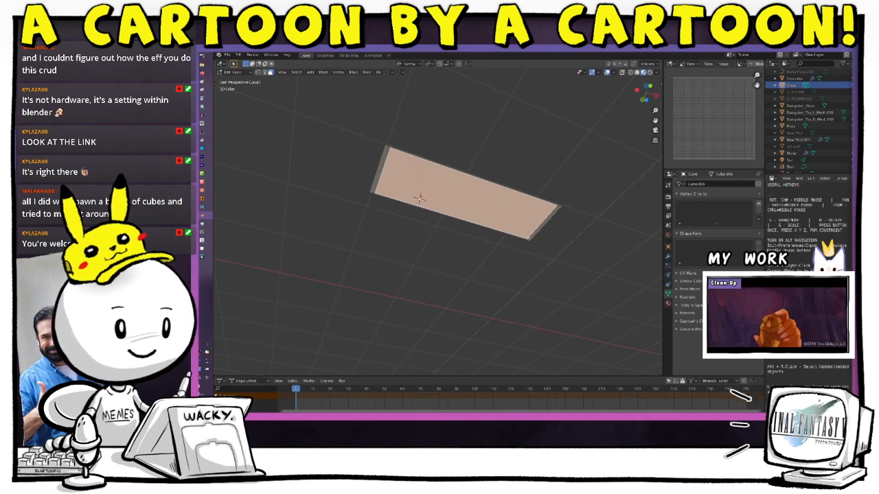
Try scaling the tapered underside face along its normal Y axis and undo the change.
{"action": "middle_click_drag", "start_coordinate": [496, 199], "coordinate": [517, 183]}
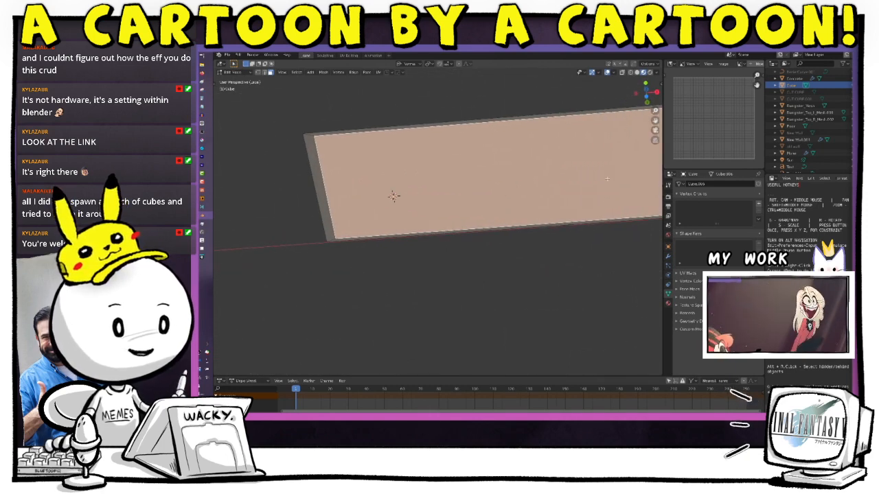
{"action": "middle_click_drag", "start_coordinate": [607, 179], "coordinate": [578, 186]}
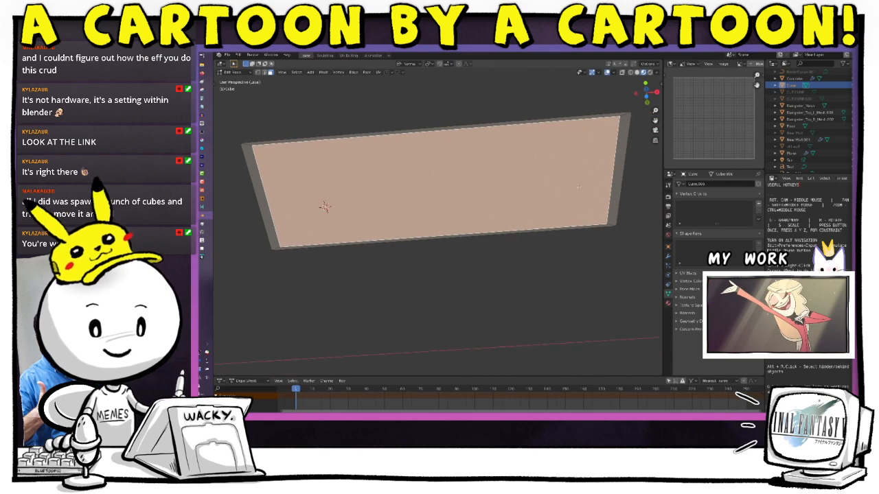
{"action": "key", "text": "s"}
{"action": "key", "text": "y"}
{"action": "left_click", "coordinate": [527, 173]}
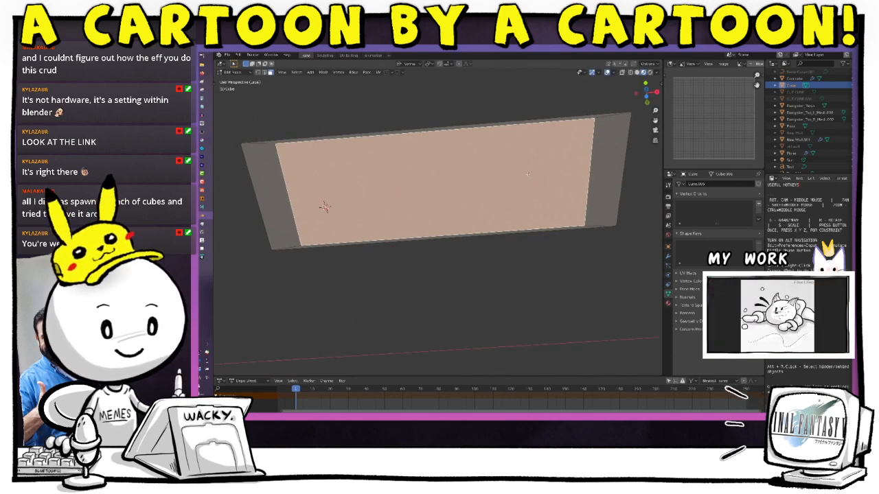
{"action": "key", "text": "ctrl+z"}
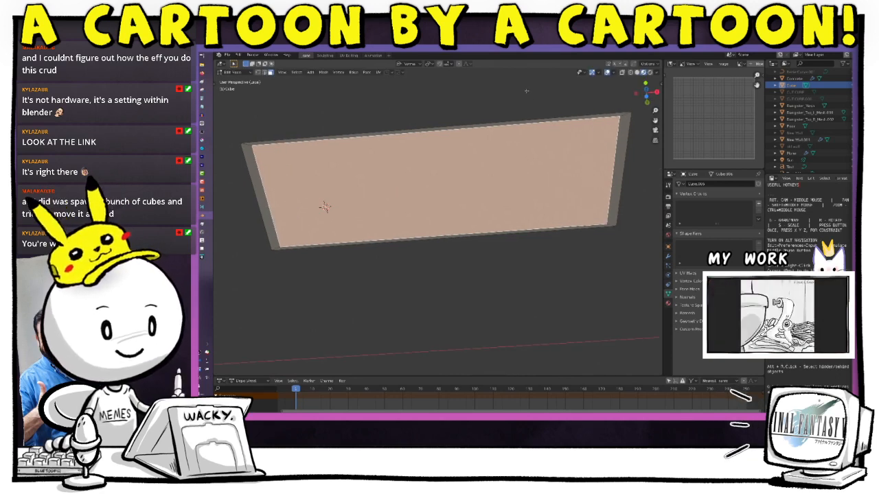
Scale the underside face down slightly along its normal X axis.
{"action": "key", "text": "s"}
{"action": "key", "text": "x"}
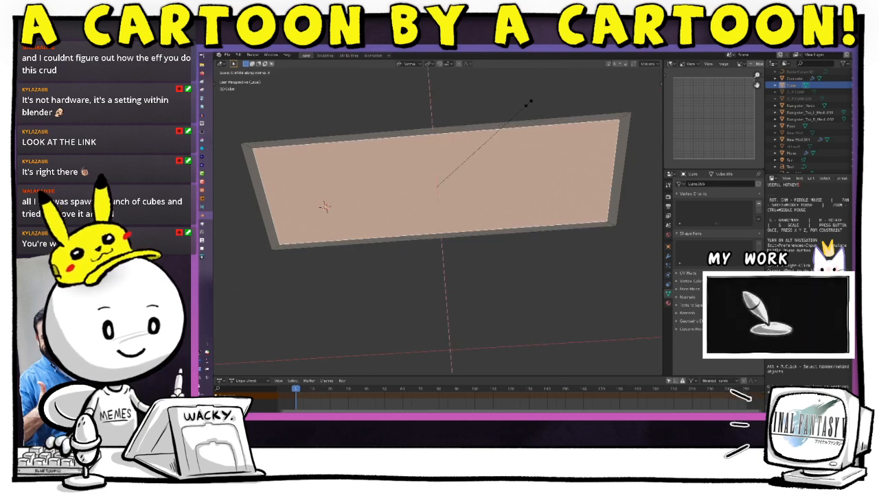
{"action": "left_click", "coordinate": [528, 103]}
Extrude the underside face inward into the block and scale it down to form a recess.
{"action": "middle_click_drag", "start_coordinate": [477, 193], "coordinate": [497, 233]}
{"action": "key", "text": "e"}
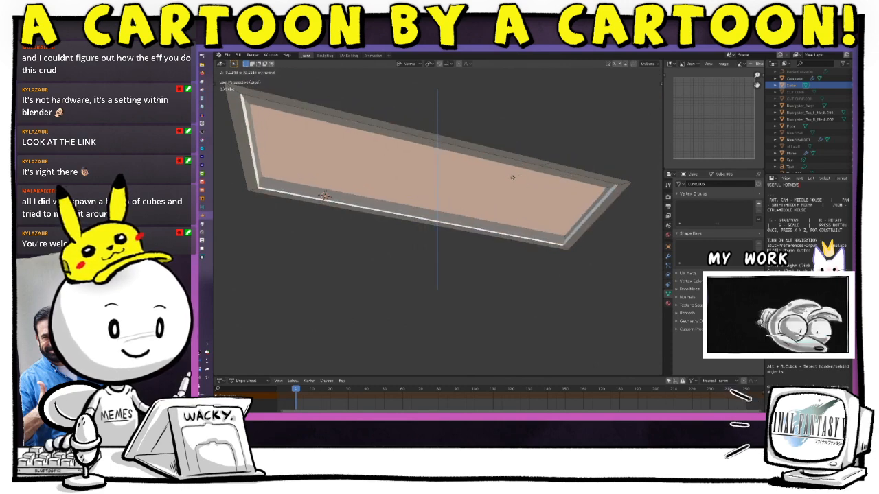
{"action": "left_click", "coordinate": [511, 180]}
{"action": "key", "text": "s"}
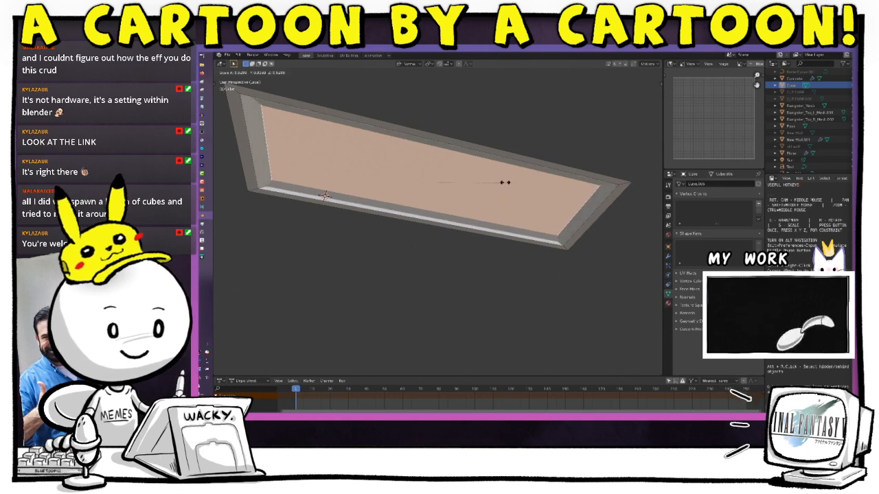
{"action": "left_click", "coordinate": [504, 183]}
{"action": "mouse_move", "coordinate": [504, 182]}
{"action": "middle_mouse_down"}
{"action": "mouse_move", "coordinate": [493, 237]}
{"action": "mouse_move", "coordinate": [502, 173]}
{"action": "middle_mouse_up"}
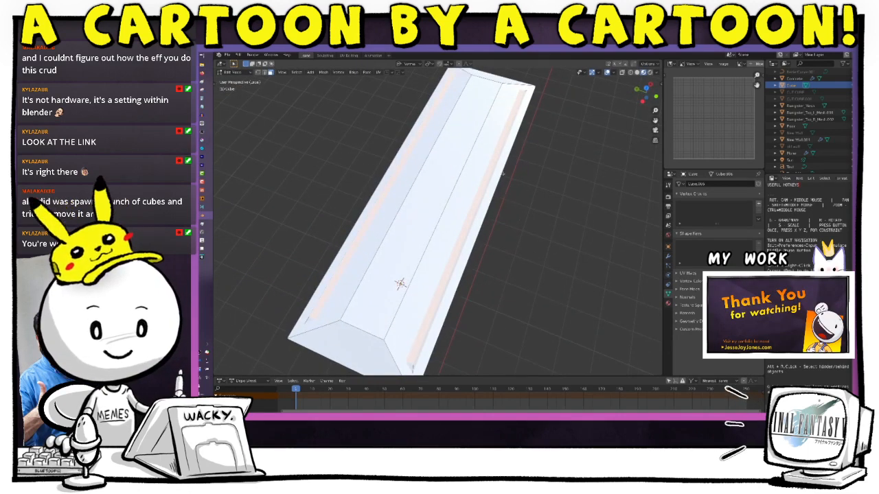
{"action": "key", "text": "s"}
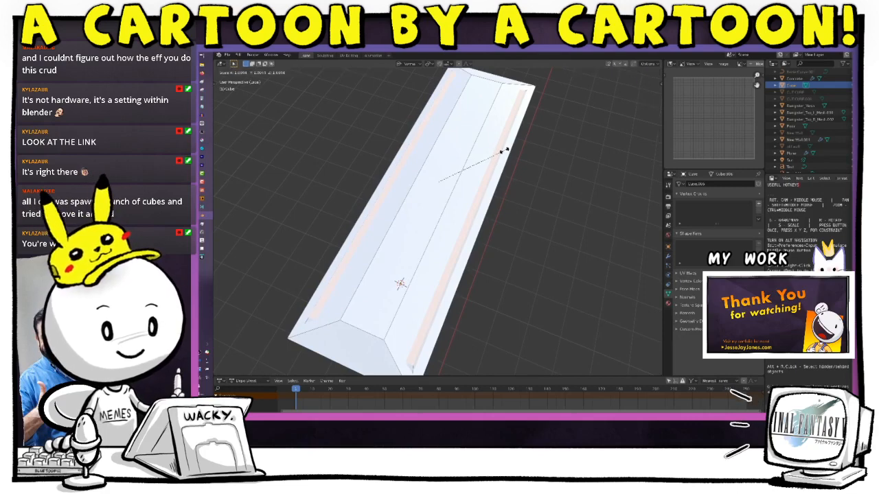
{"action": "key", "text": "y"}
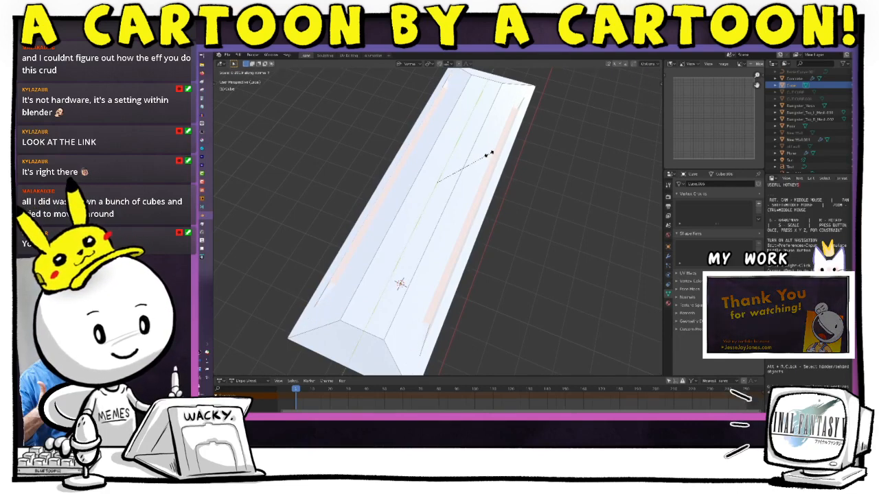
{"action": "right_click", "coordinate": [490, 155]}
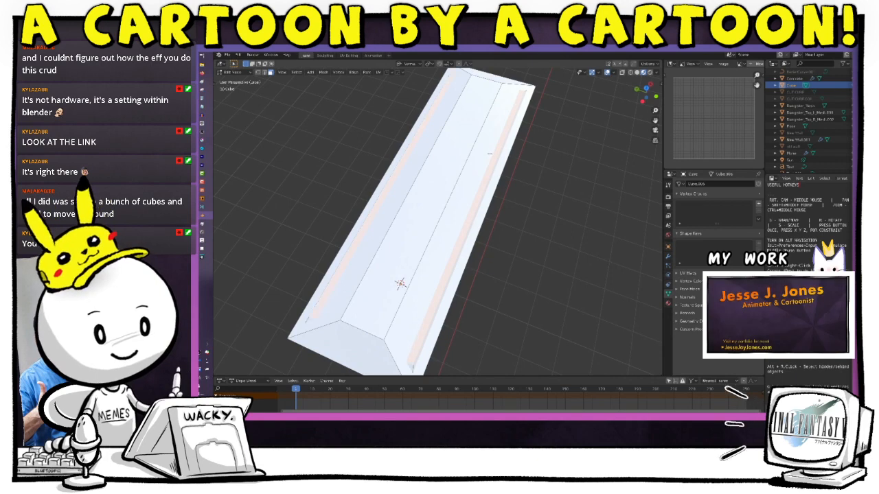
Narrow the recess's inner face along its normal X axis to fit within the block's flat top.
{"action": "key", "text": "s"}
{"action": "key", "text": "x"}
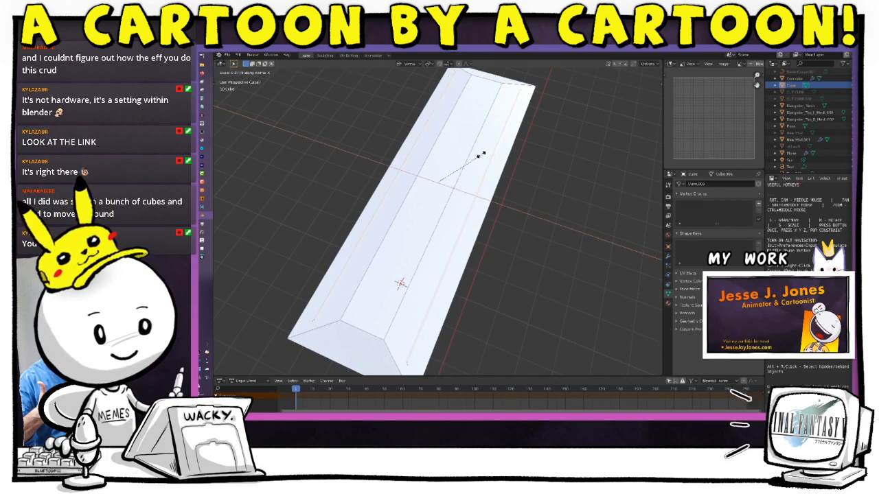
{"action": "left_click", "coordinate": [475, 159]}
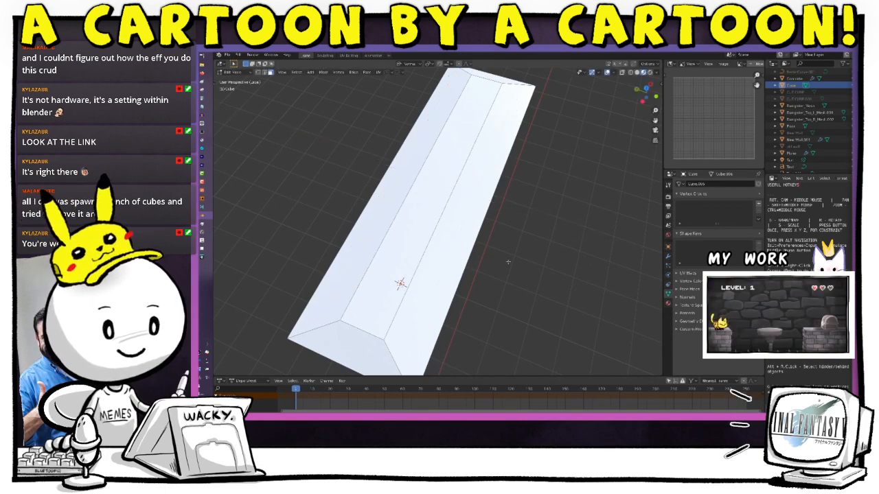
Select the block's narrow top face and raise it along its normal Z axis.
{"action": "middle_click_drag", "start_coordinate": [512, 260], "coordinate": [574, 277]}
{"action": "left_click", "coordinate": [471, 157]}
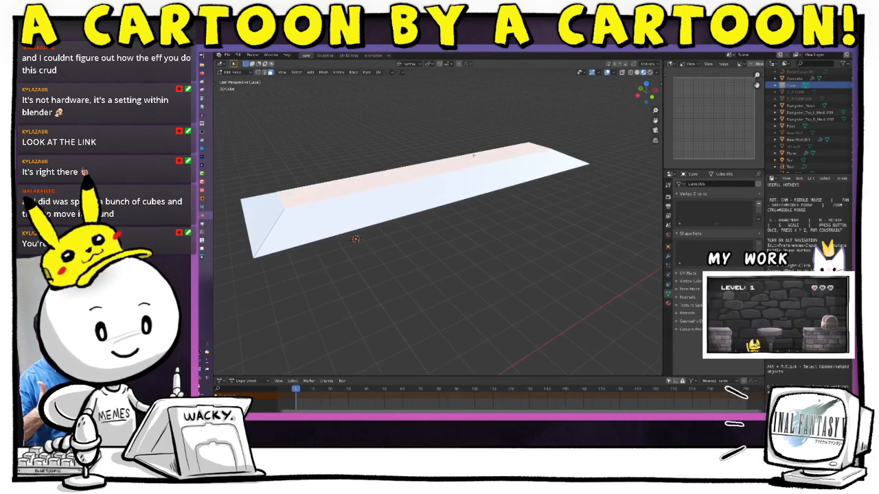
{"action": "key", "text": "g"}
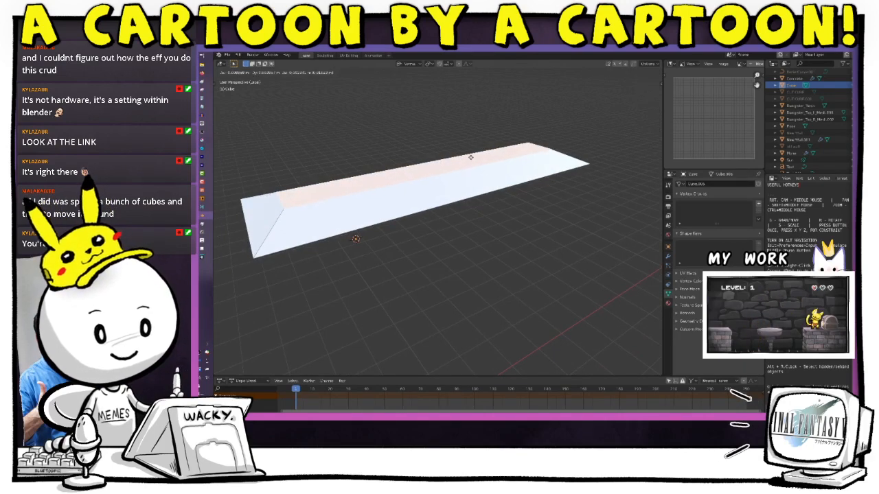
{"action": "key", "text": "z"}
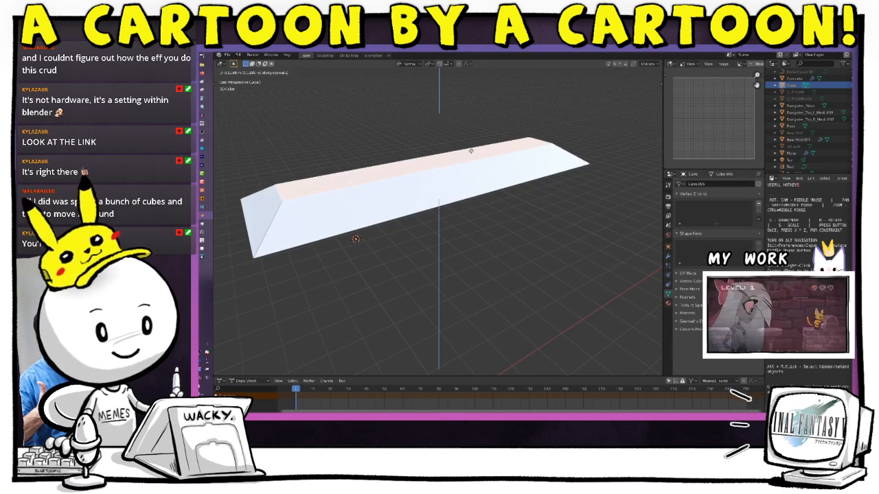
{"action": "left_click", "coordinate": [471, 153]}
Add a cylinder inside the block's mesh while still editing it.
{"action": "middle_click_drag", "start_coordinate": [471, 152], "coordinate": [521, 227]}
{"action": "scroll", "coordinate": [592, 184], "scroll_direction": "down", "scroll_amount": 5}
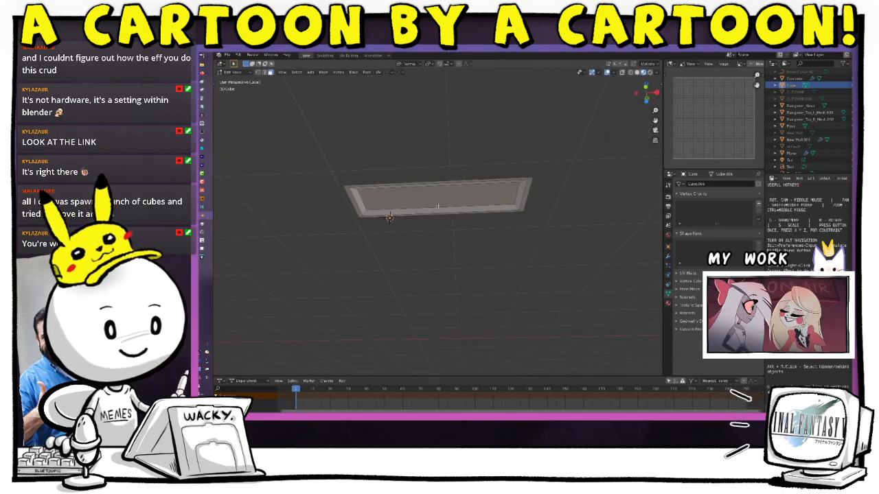
{"action": "middle_click_drag", "start_coordinate": [439, 207], "coordinate": [458, 225]}
{"action": "key", "text": "shift+a"}
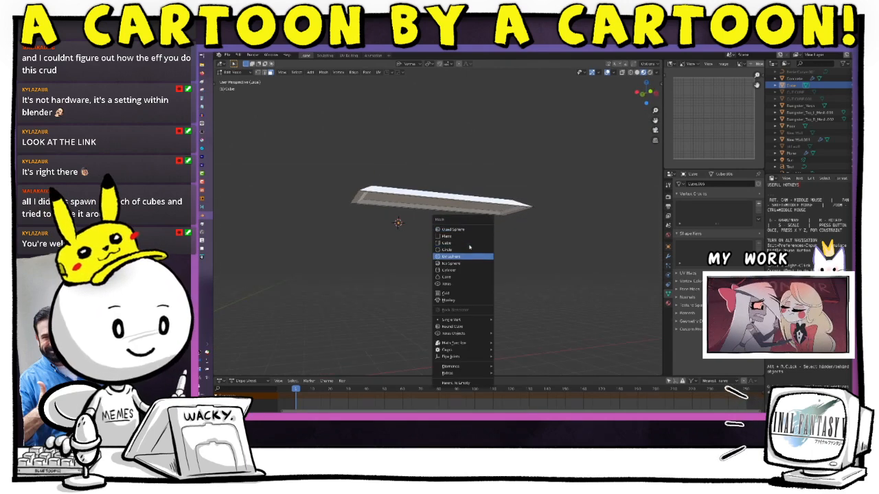
{"action": "left_click", "coordinate": [463, 270]}
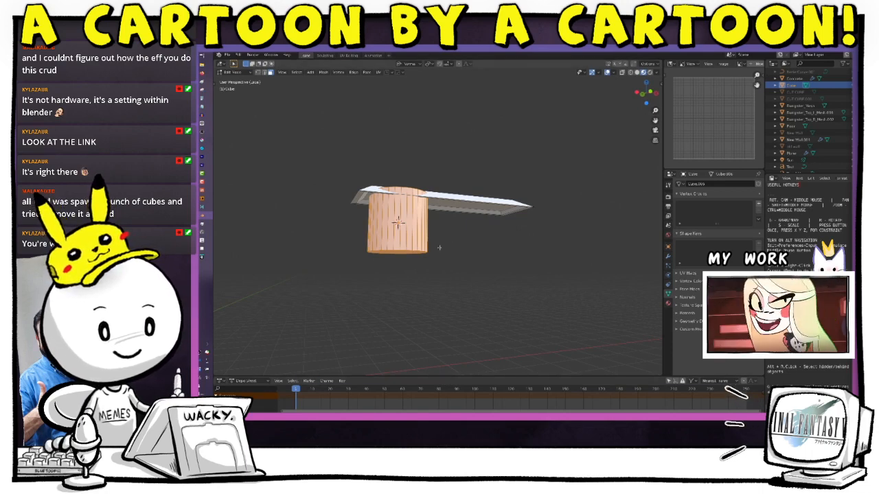
Set the new cylinder's vertex count to 8.
{"action": "mouse_move", "coordinate": [424, 252]}
{"action": "middle_mouse_down"}
{"action": "mouse_move", "coordinate": [488, 231]}
{"action": "mouse_move", "coordinate": [411, 269]}
{"action": "mouse_move", "coordinate": [408, 241]}
{"action": "mouse_move", "coordinate": [408, 256]}
{"action": "middle_mouse_up"}
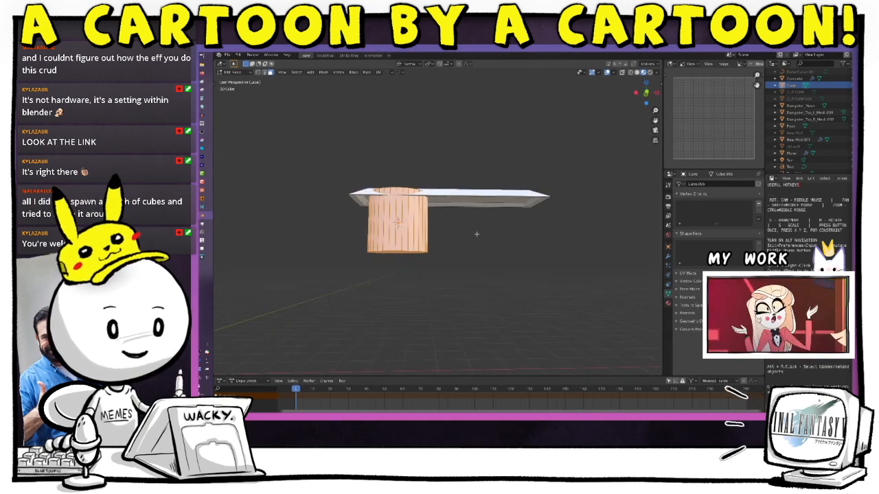
{"action": "key", "text": "F9"}
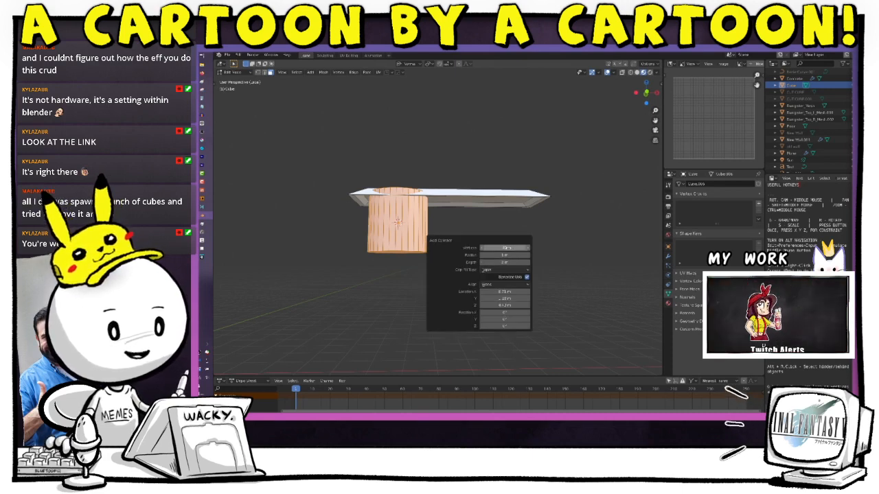
{"action": "double_click", "coordinate": [504, 247]}
{"action": "type", "text": "8"}
{"action": "key", "text": "Return"}
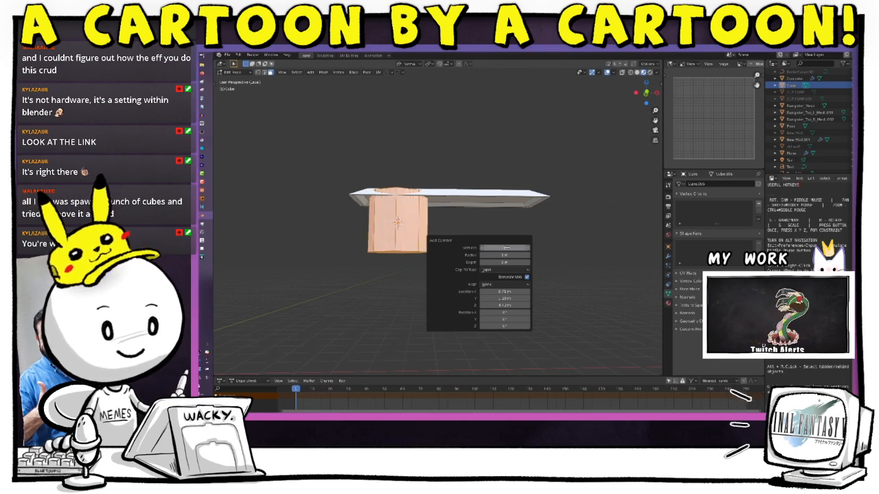
Try selecting the whole combined mesh and a single side face of the cylinder.
{"action": "left_click", "coordinate": [457, 152]}
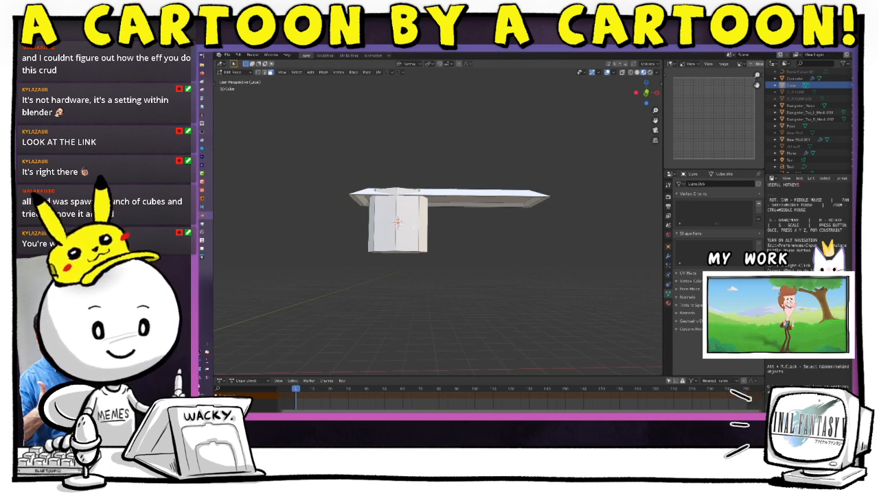
{"action": "key", "text": "a"}
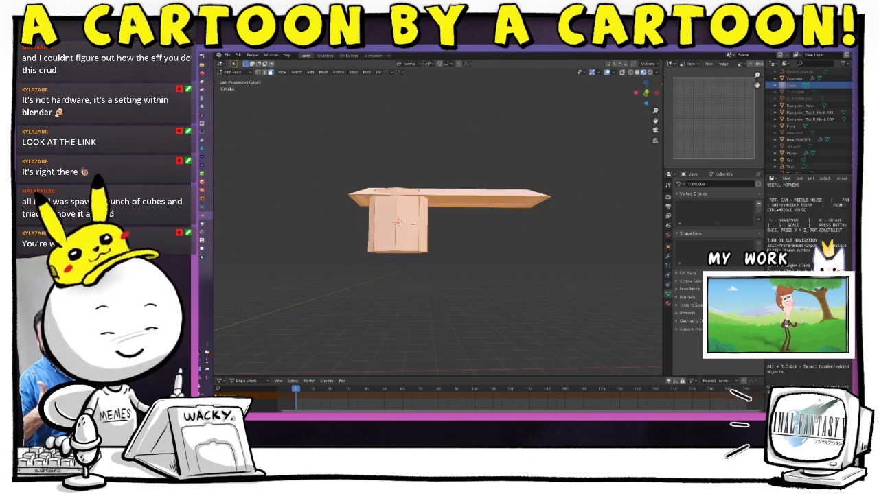
{"action": "left_click", "coordinate": [444, 232]}
{"action": "left_click", "coordinate": [416, 229]}
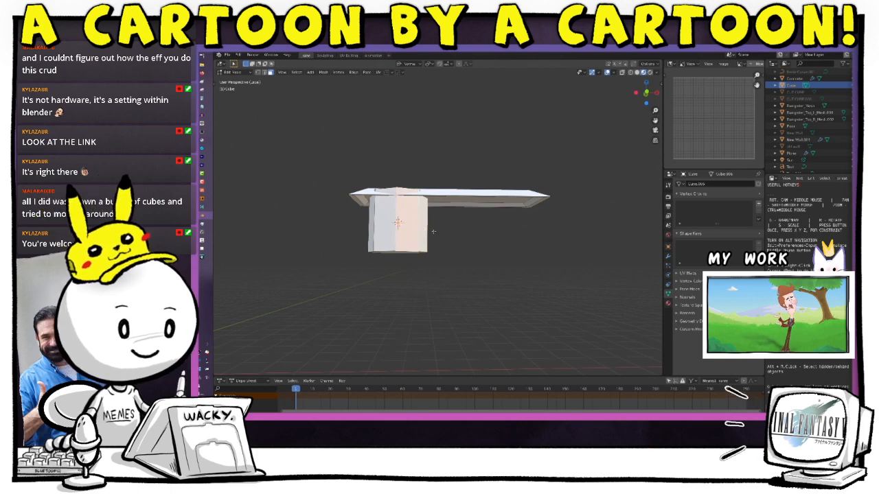
Undo the selection changes and the addition of the cylinder.
{"action": "key", "text": "ctrl+z"}
{"action": "key", "text": "ctrl+z"}
{"action": "key", "text": "ctrl+z"}
{"action": "key", "text": "ctrl+z"}
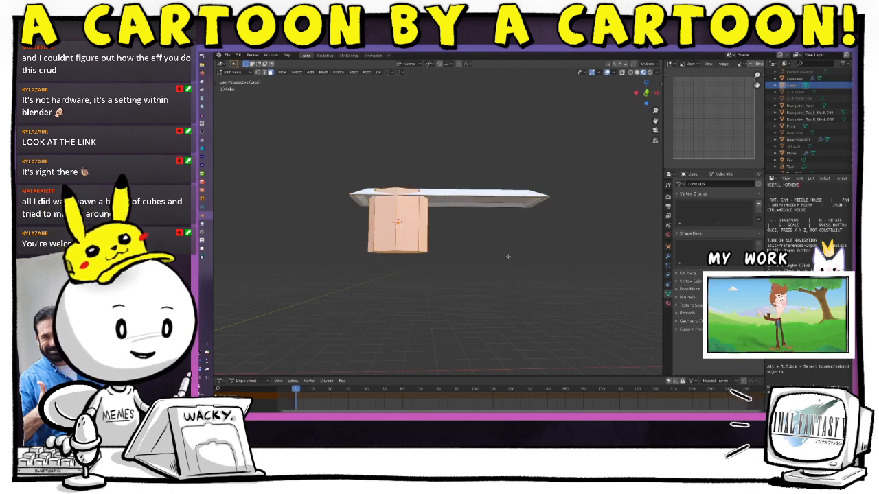
{"action": "key", "text": "ctrl+z"}
Return to Object Mode, add a cylinder as a separate object, and open its mesh for editing.
{"action": "key", "text": "Tab"}
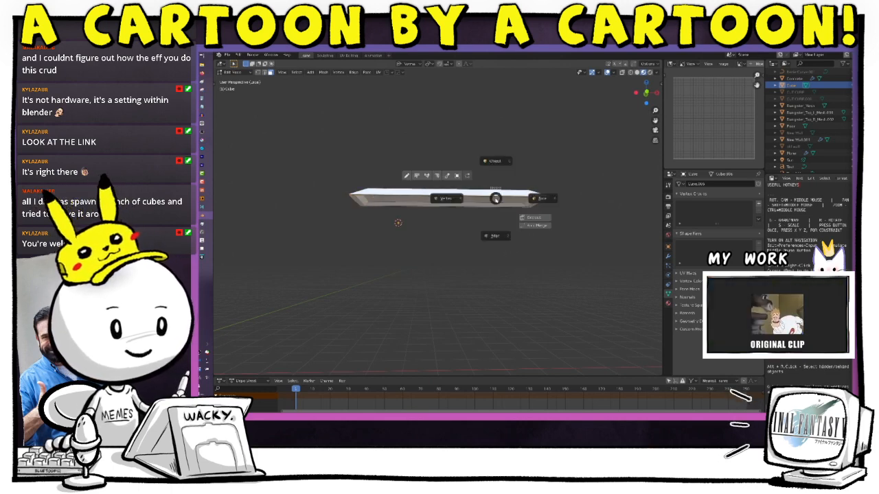
{"action": "left_click", "coordinate": [495, 161]}
{"action": "key", "text": "shift+a"}
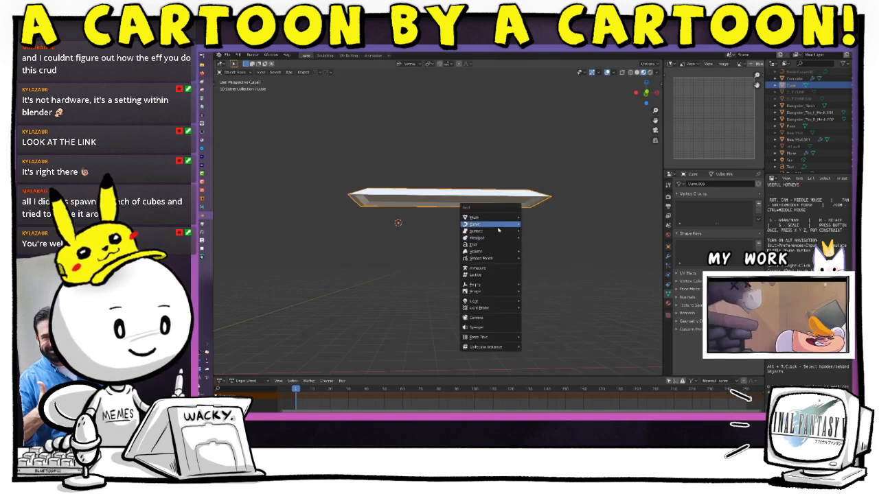
{"action": "mouse_move", "coordinate": [502, 223]}
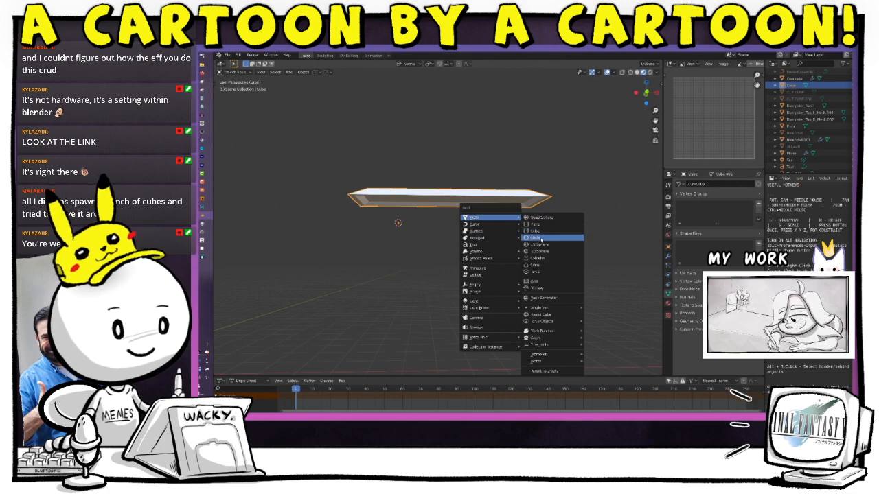
{"action": "left_click", "coordinate": [539, 259]}
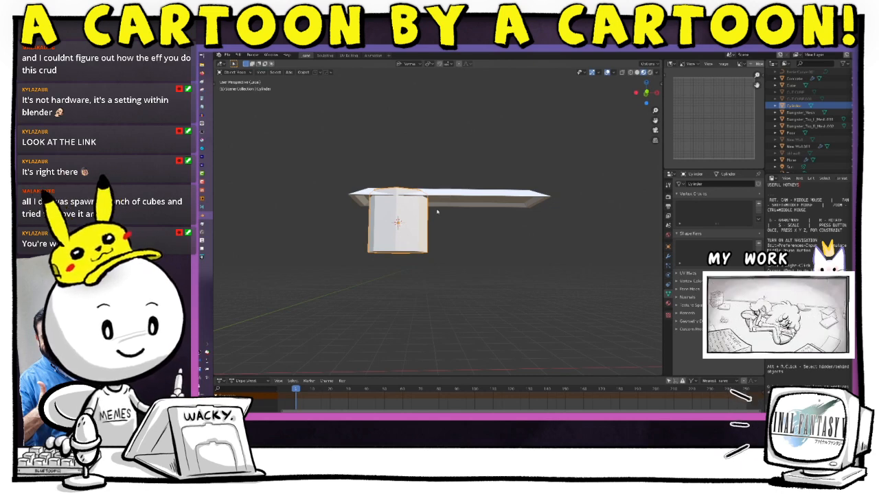
{"action": "key", "text": "Tab"}
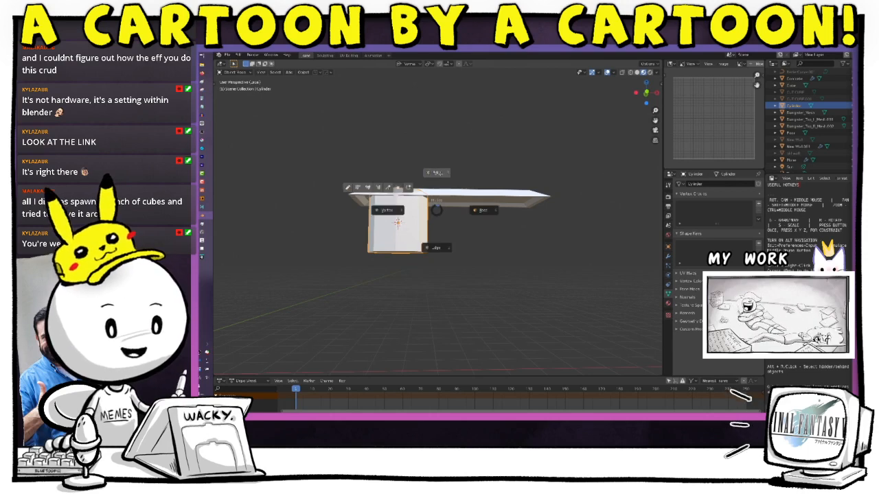
{"action": "left_click", "coordinate": [437, 175]}
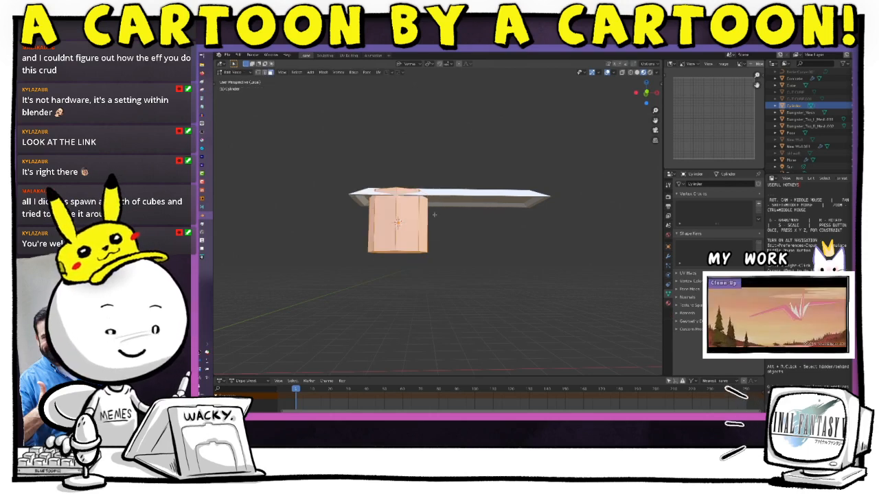
Try rotating the cylinder's mesh freely and about its Z axis.
{"action": "key", "text": "r"}
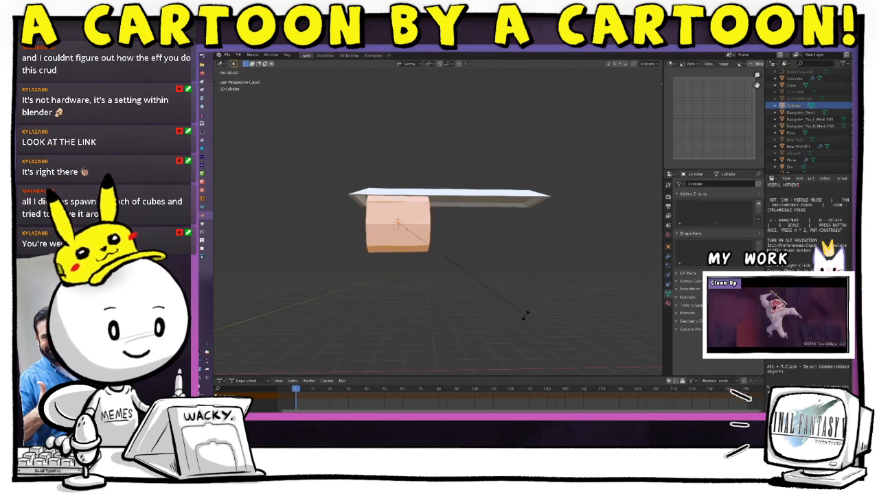
{"action": "left_click", "coordinate": [525, 315]}
{"action": "middle_click_drag", "start_coordinate": [460, 293], "coordinate": [539, 240]}
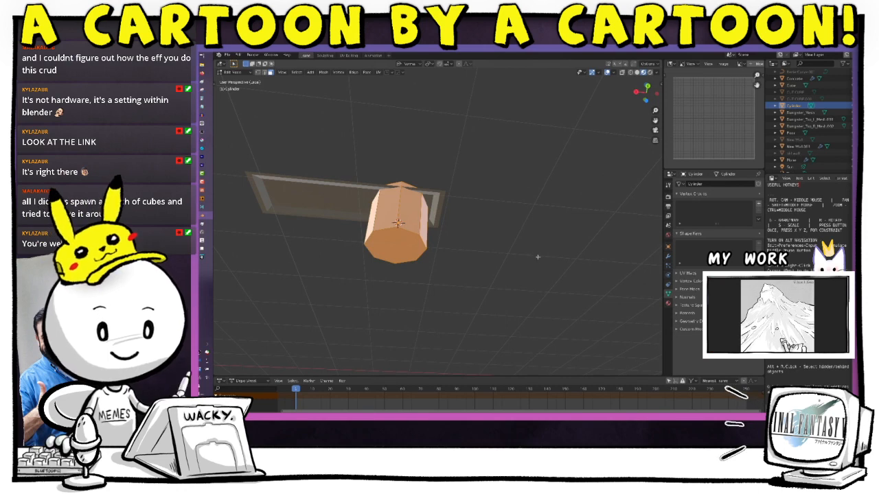
{"action": "middle_click_drag", "start_coordinate": [500, 260], "coordinate": [498, 281]}
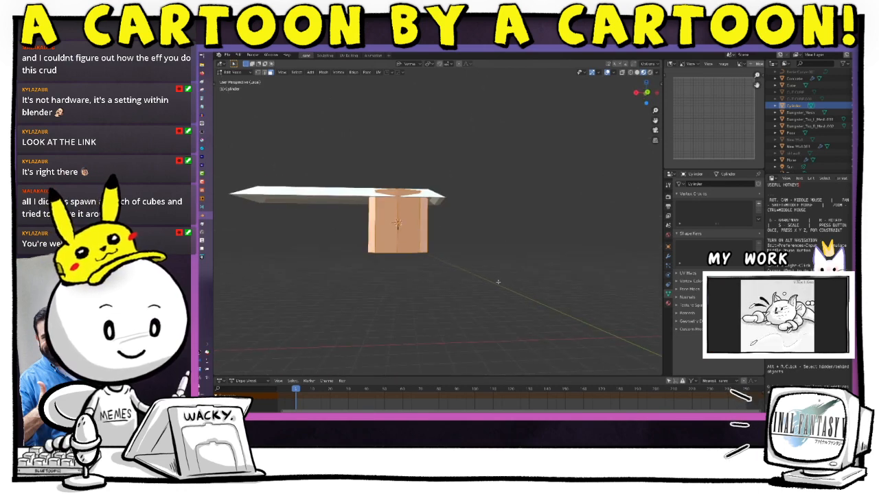
{"action": "key", "text": "r"}
{"action": "key", "text": "z"}
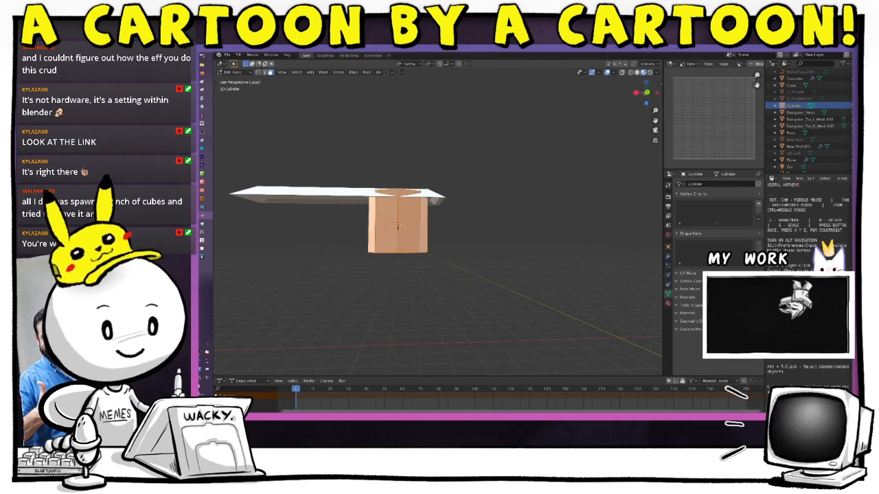
{"action": "key", "text": "z"}
{"action": "left_click", "coordinate": [442, 151]}
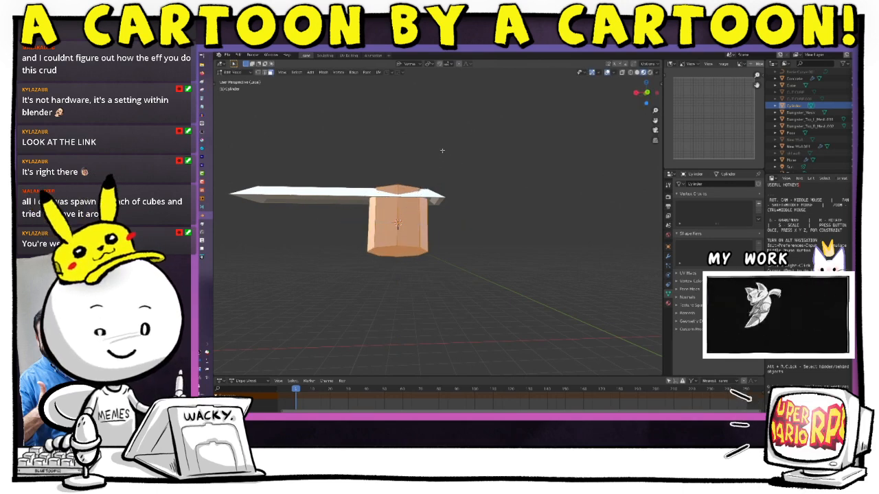
Rotate the cylinder's mesh about its normal X axis so it lies on its side, parallel to the housing's length.
{"action": "key", "text": "r"}
{"action": "key", "text": "x"}
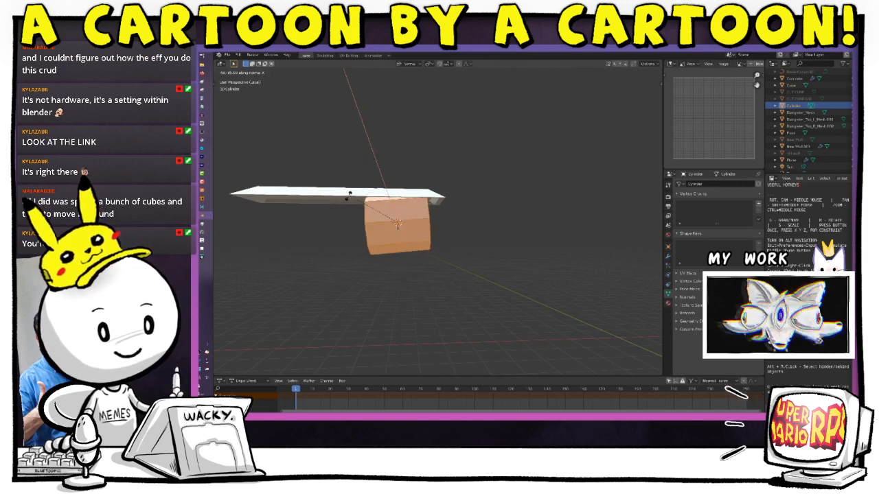
{"action": "left_click", "coordinate": [349, 193]}
{"action": "middle_click_drag", "start_coordinate": [506, 286], "coordinate": [534, 276]}
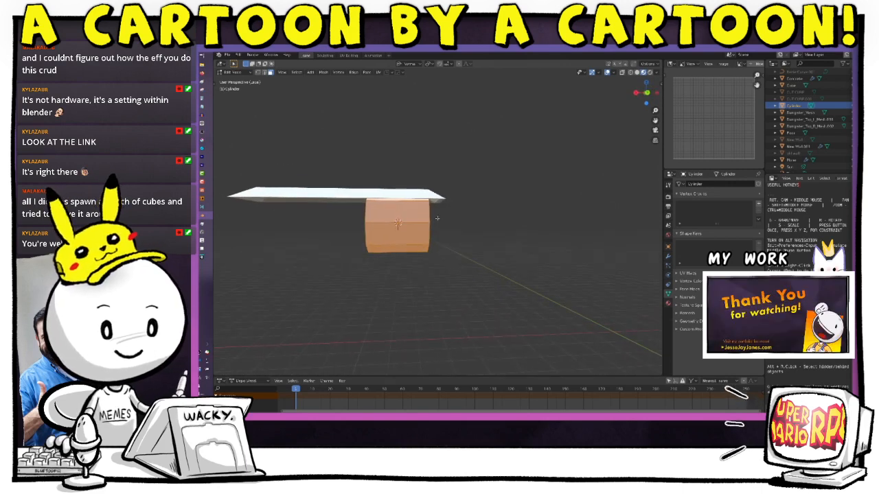
Try scaling the cylinder along its normal X axis and transforming it along global X, and undo the attempt.
{"action": "key", "text": "s"}
{"action": "key", "text": "x"}
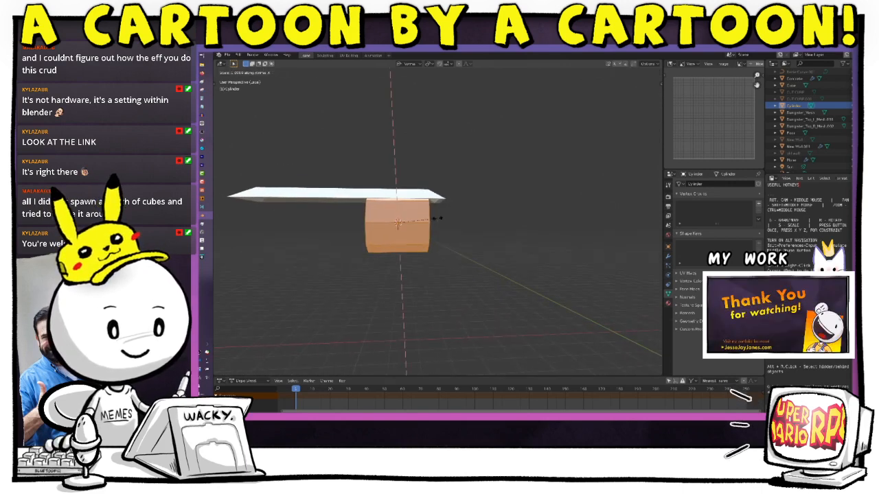
{"action": "left_click", "coordinate": [473, 226]}
{"action": "mouse_move", "coordinate": [473, 226]}
{"action": "middle_mouse_down"}
{"action": "mouse_move", "coordinate": [462, 280]}
{"action": "mouse_move", "coordinate": [521, 247]}
{"action": "mouse_move", "coordinate": [477, 231]}
{"action": "mouse_move", "coordinate": [462, 236]}
{"action": "middle_mouse_up"}
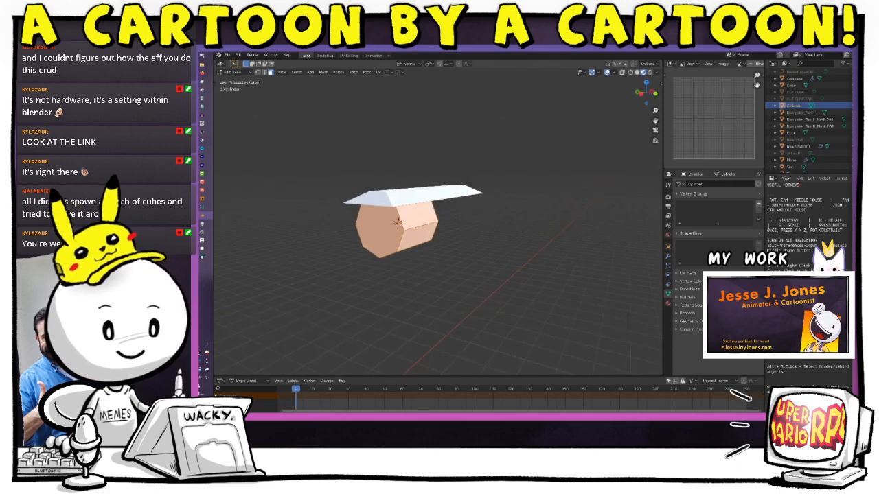
{"action": "key", "text": "g"}
{"action": "key", "text": "x"}
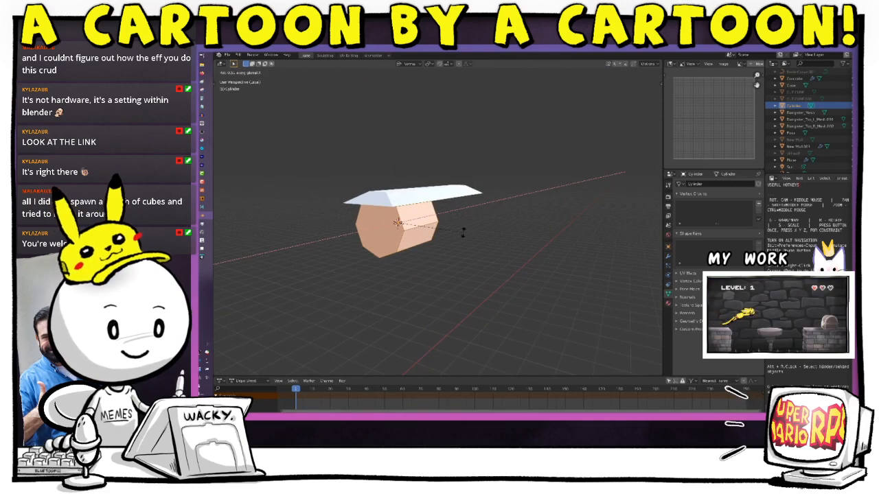
{"action": "left_click", "coordinate": [482, 197]}
{"action": "key", "text": "ctrl+z"}
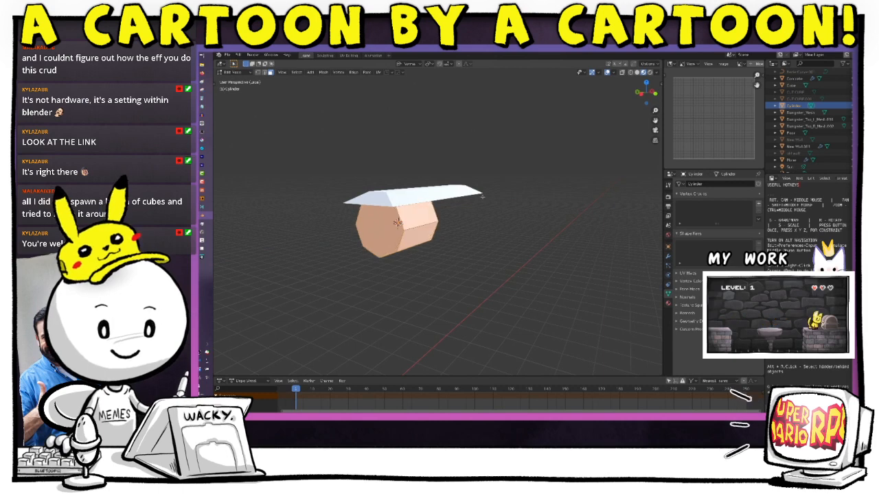
Stretch the cylinder's mesh along the global X axis to a little over twice its length.
{"action": "key", "text": "s"}
{"action": "key", "text": "x"}
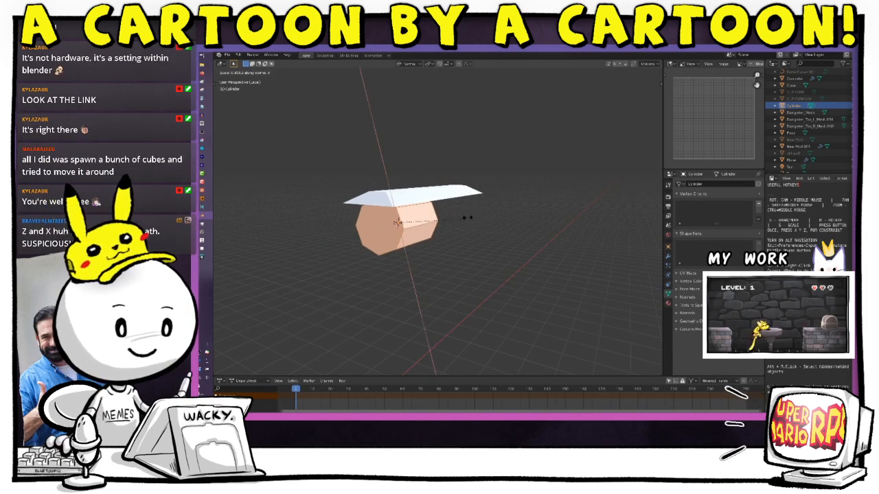
{"action": "key", "text": "x"}
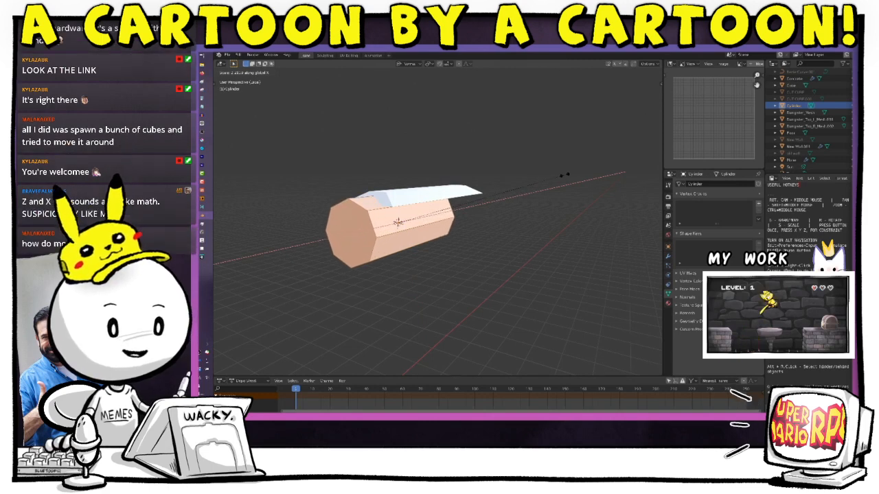
{"action": "left_click", "coordinate": [557, 235]}
{"action": "middle_click_drag", "start_coordinate": [491, 274], "coordinate": [462, 253]}
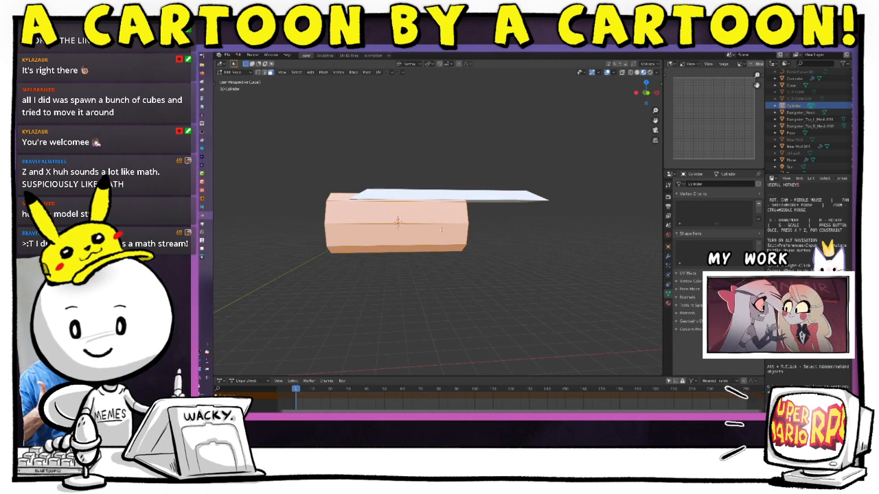
Return to Object Mode and move the cylinder along X until it is centred beneath the housing.
{"action": "key", "text": "ctrl+Tab"}
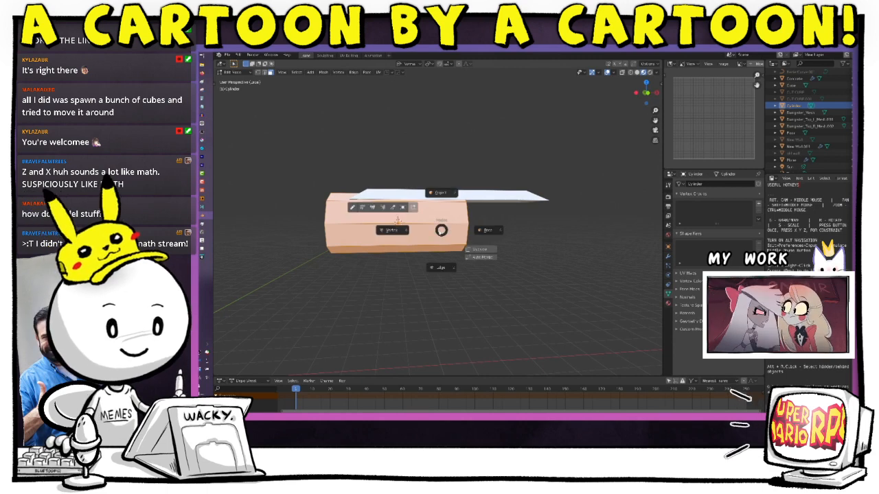
{"action": "left_click", "coordinate": [451, 214]}
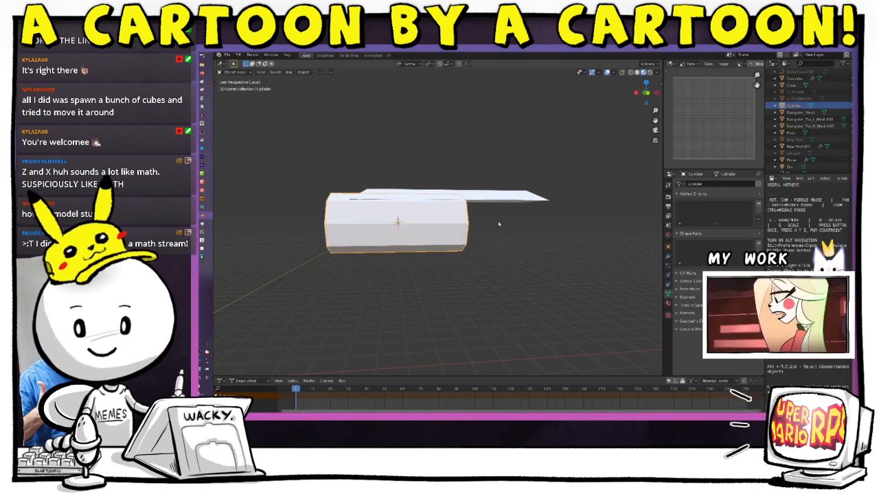
{"action": "key", "text": "g"}
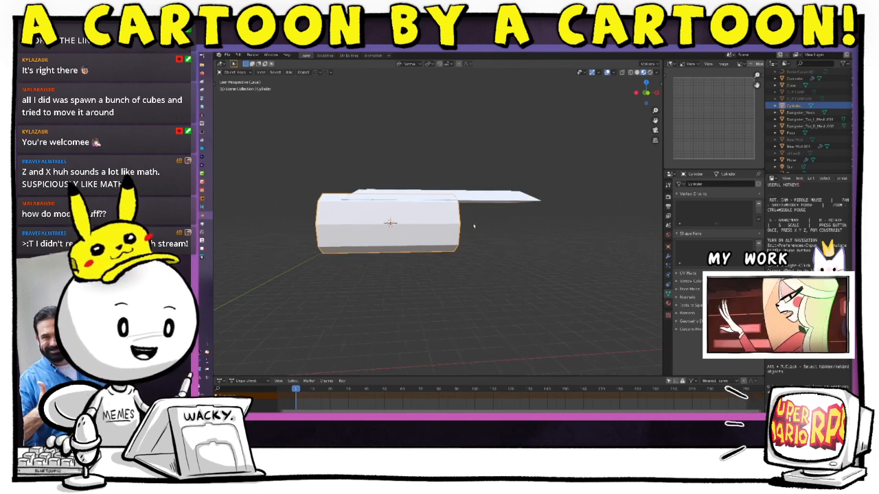
{"action": "middle_click_drag", "start_coordinate": [429, 234], "coordinate": [445, 234], "text": "shift"}
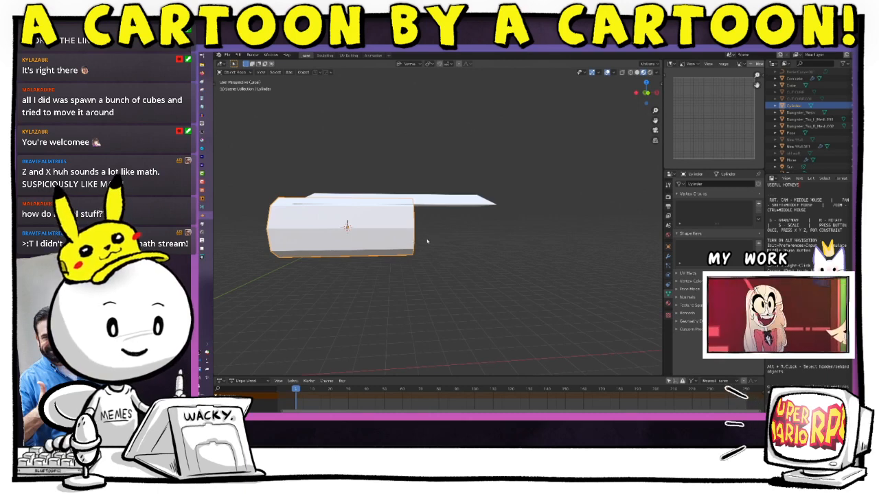
{"action": "left_click", "coordinate": [427, 241]}
{"action": "left_click", "coordinate": [407, 236]}
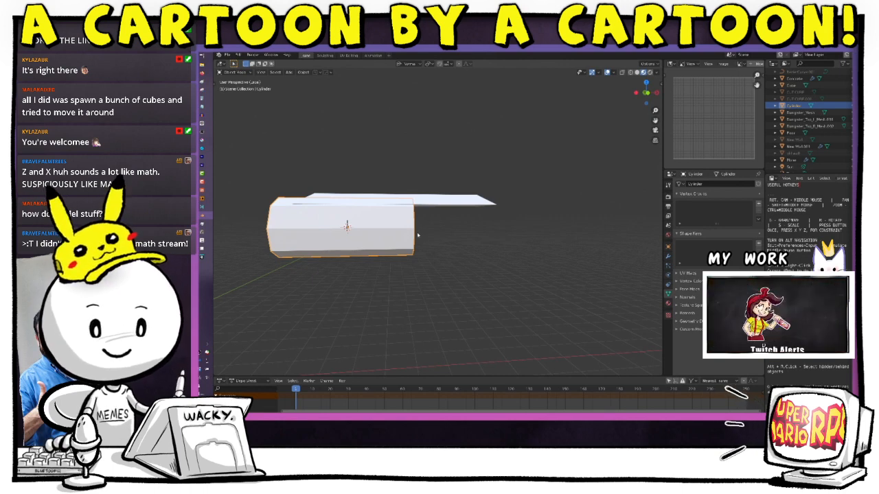
{"action": "key", "text": "g"}
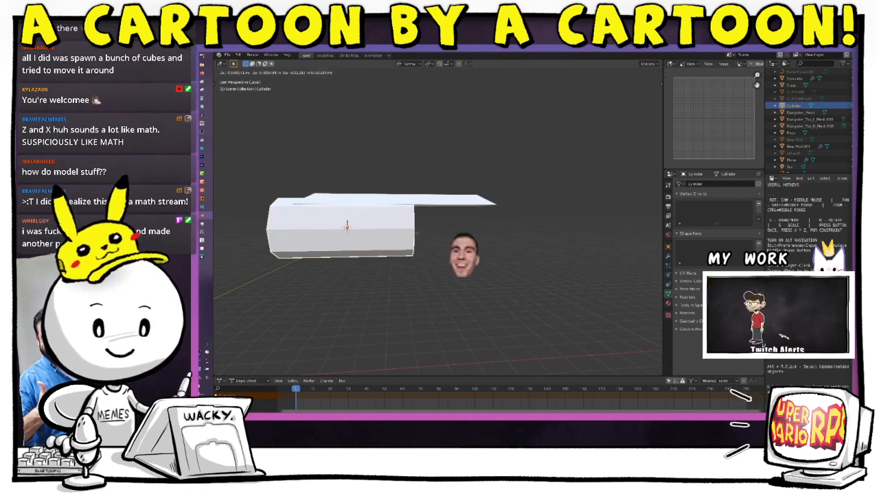
{"action": "key", "text": "x"}
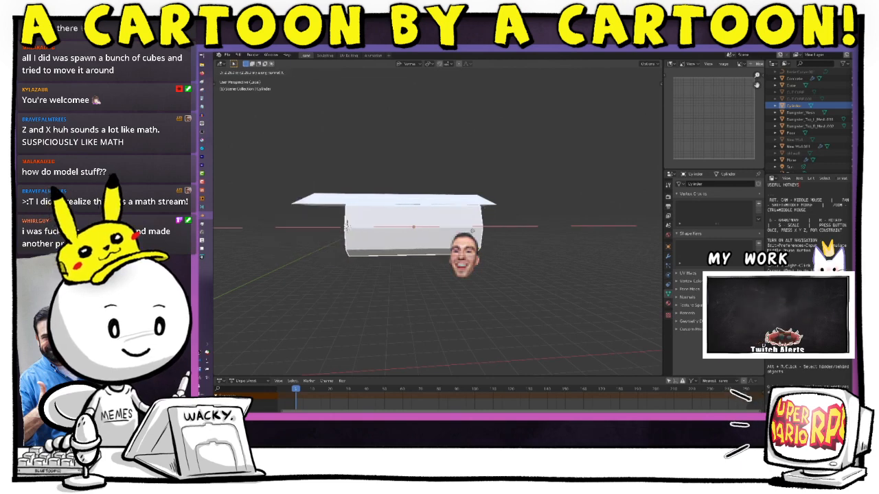
{"action": "left_click", "coordinate": [458, 274]}
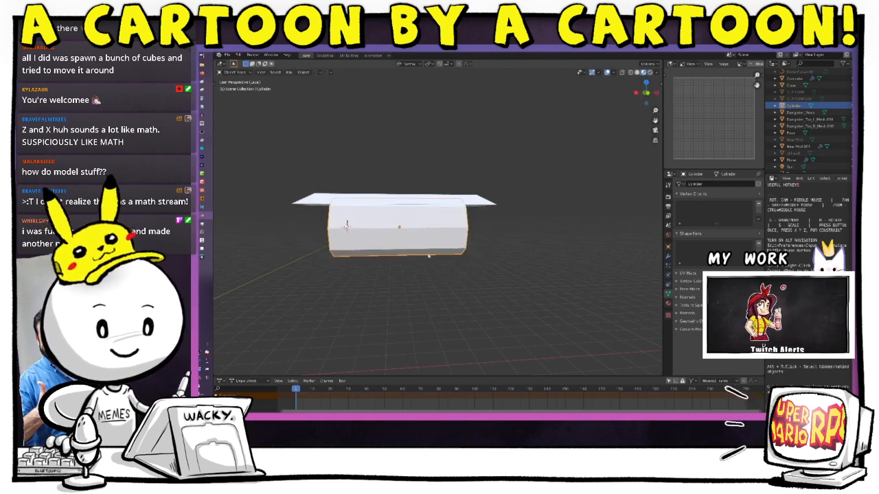
Try shrinking the cylinder uniformly in Object Mode and undo the scaling.
{"action": "middle_click_drag", "start_coordinate": [428, 255], "coordinate": [436, 227]}
{"action": "key", "text": "s"}
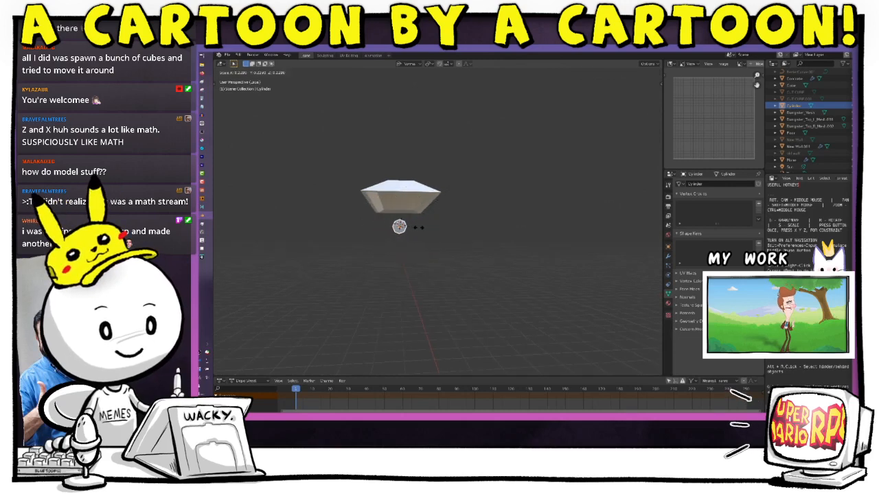
{"action": "left_click", "coordinate": [409, 232]}
{"action": "key", "text": "ctrl+z"}
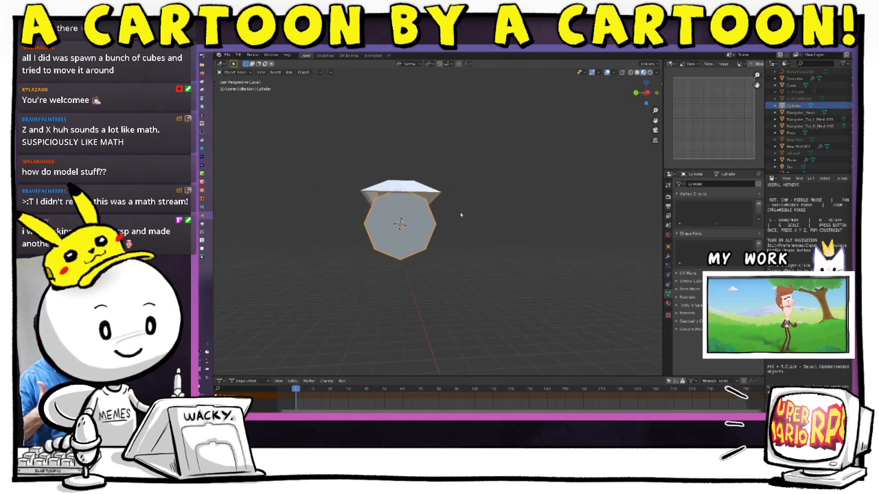
Scale the cylinder's whole mesh down uniformly in Edit Mode to about a tenth of its size, as thin as a light tube.
{"action": "key", "text": "Tab"}
{"action": "left_click", "coordinate": [460, 202]}
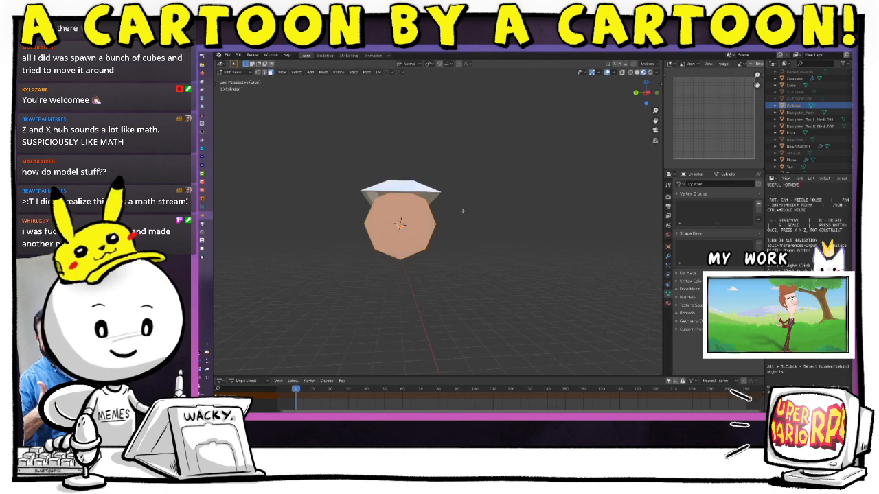
{"action": "key", "text": "s"}
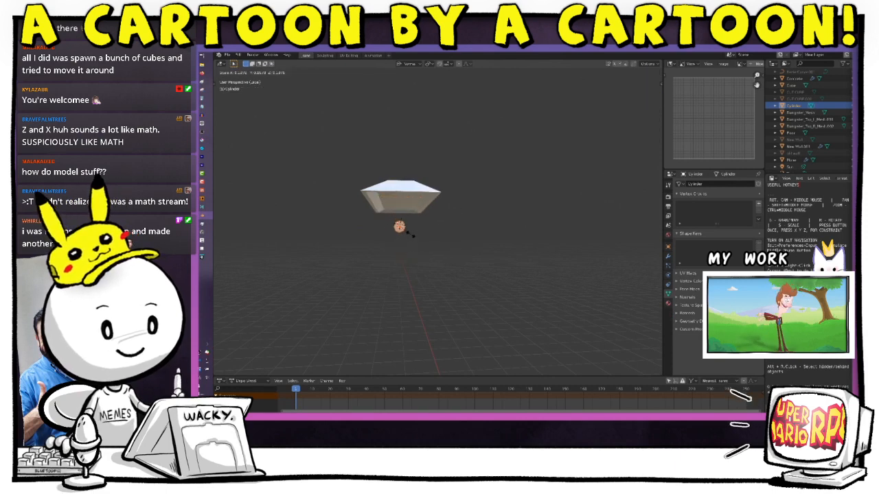
{"action": "left_click", "coordinate": [409, 235]}
{"action": "middle_click_drag", "start_coordinate": [470, 242], "coordinate": [416, 266]}
{"action": "key", "text": "s"}
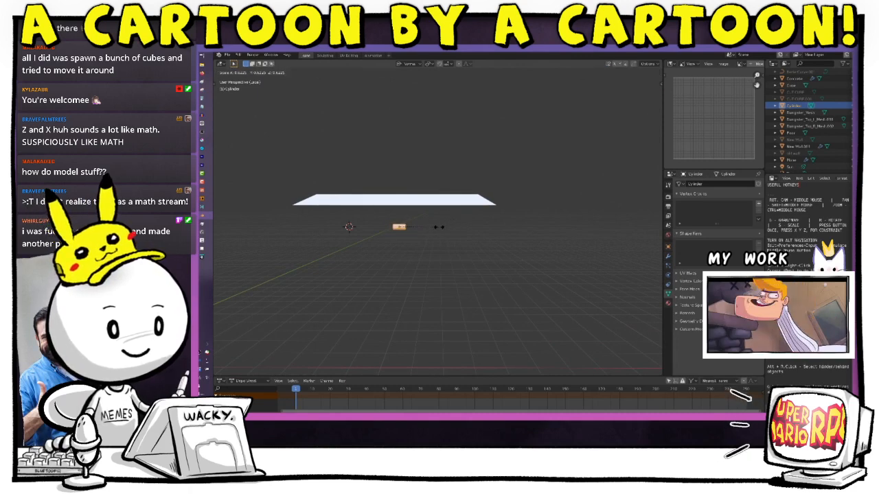
{"action": "left_click", "coordinate": [439, 226]}
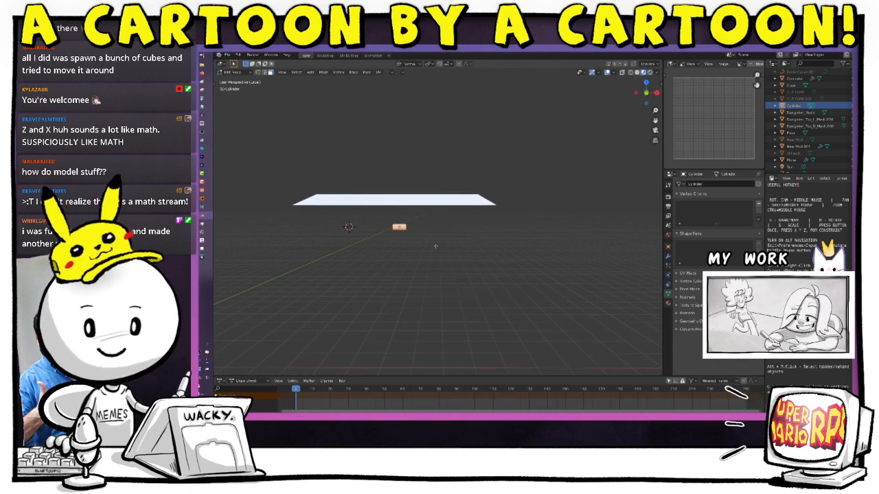
{"action": "middle_click_drag", "start_coordinate": [441, 248], "coordinate": [487, 250]}
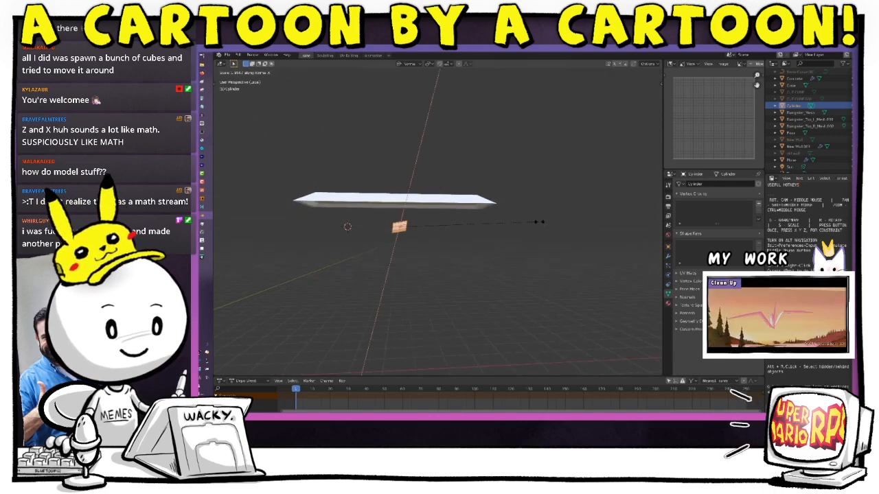
Stretch the cylinder's mesh along the global X axis until it is nearly as long as the housing's recess.
{"action": "key", "text": "s"}
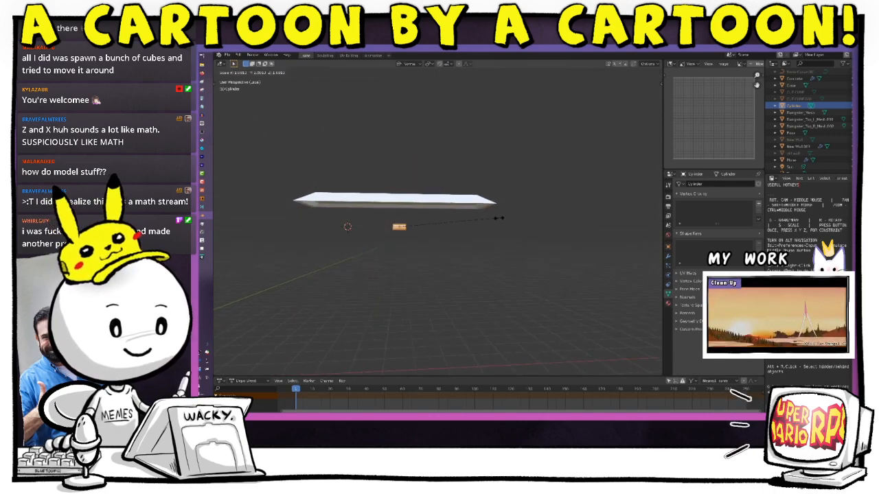
{"action": "key", "text": "x"}
{"action": "left_click", "coordinate": [630, 227]}
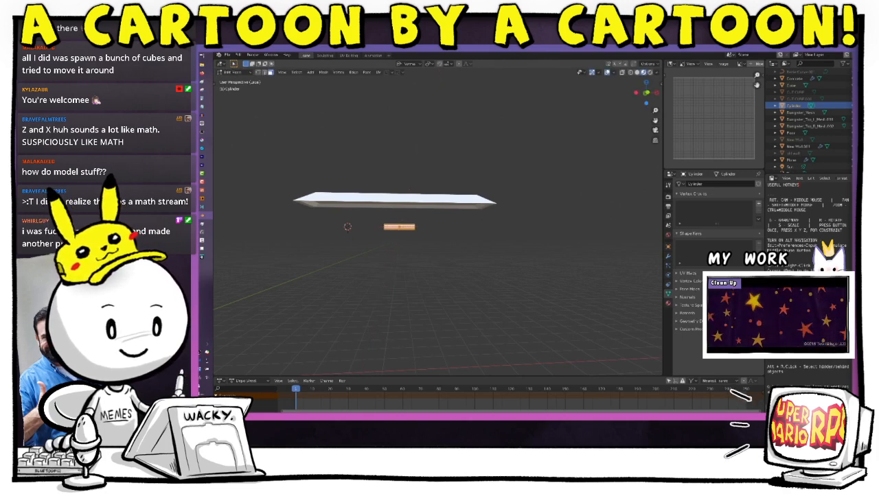
{"action": "key", "text": "s"}
{"action": "key", "text": "x"}
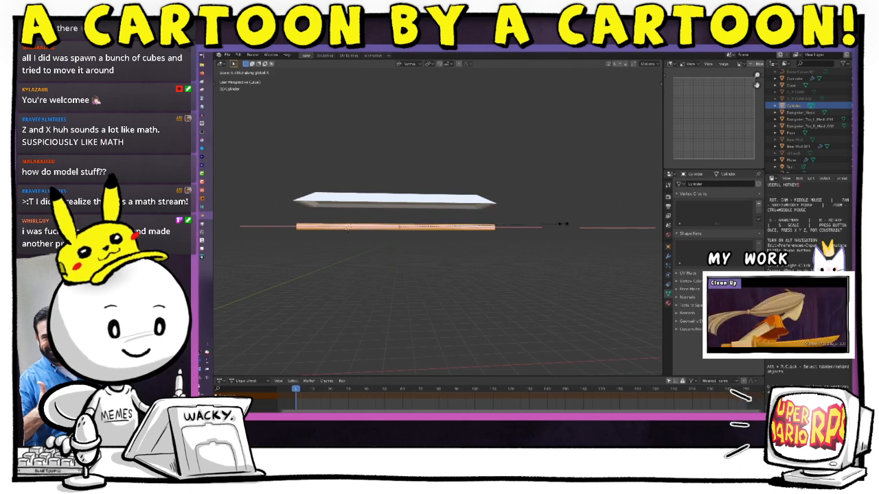
{"action": "left_click", "coordinate": [529, 223]}
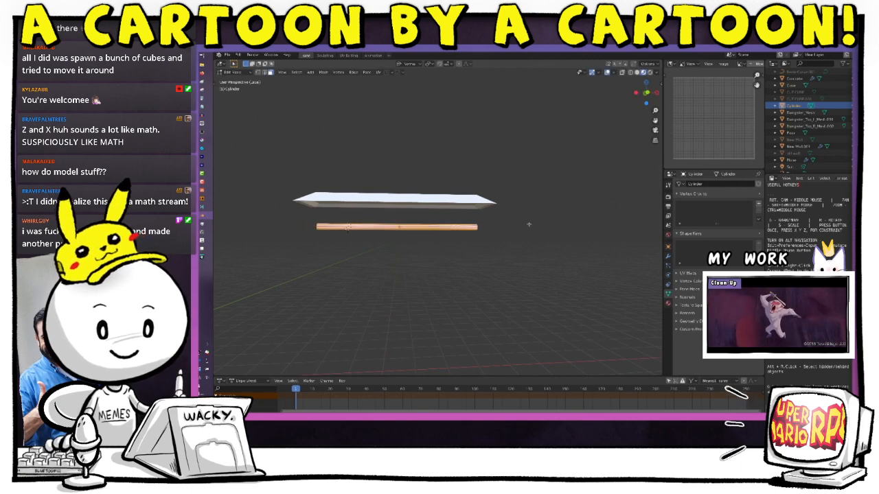
{"action": "middle_click_drag", "start_coordinate": [462, 254], "coordinate": [454, 230]}
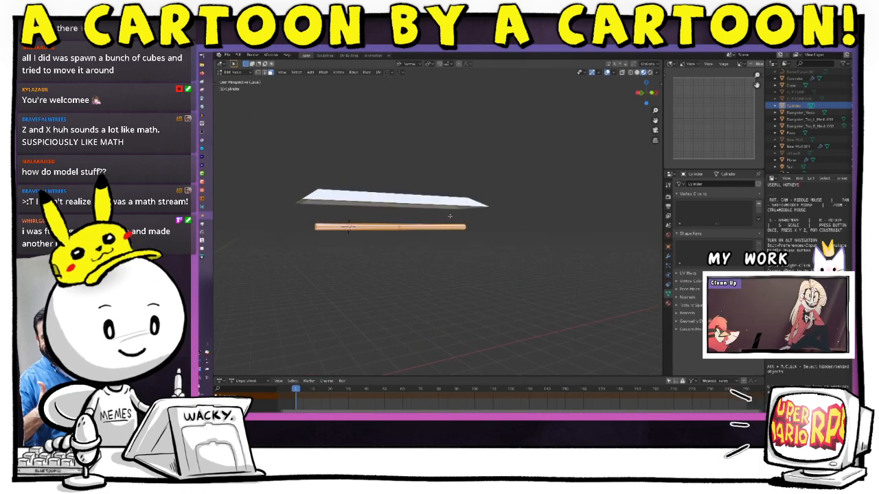
Return to Object Mode and move the cylinder up along Z into the housing's underside recess.
{"action": "key", "text": "Tab"}
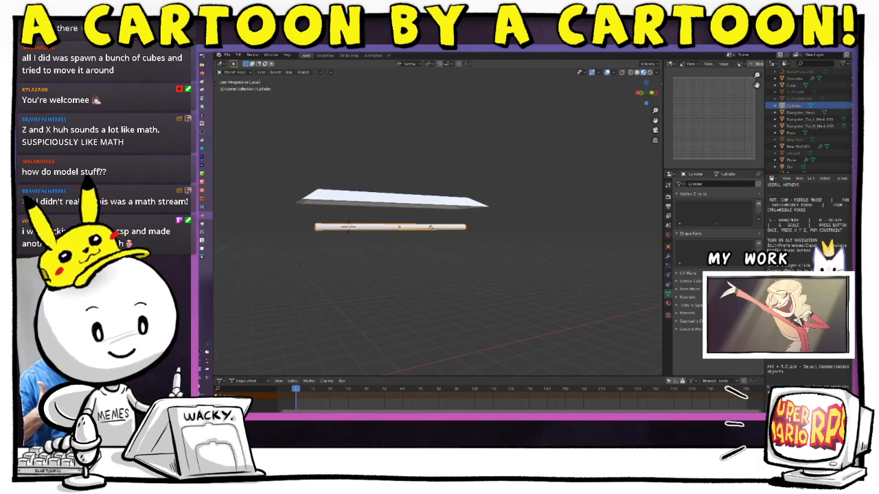
{"action": "key", "text": "g"}
{"action": "key", "text": "z"}
{"action": "left_click", "coordinate": [430, 204]}
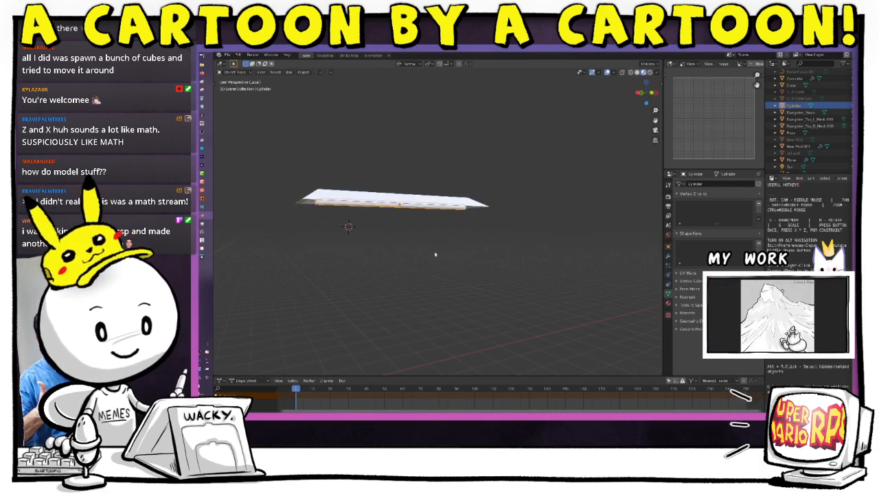
Align the view to Bottom Orthographic and move the cylinder until it is centred within the housing's recess.
{"action": "middle_click_drag", "start_coordinate": [430, 204], "coordinate": [466, 210]}
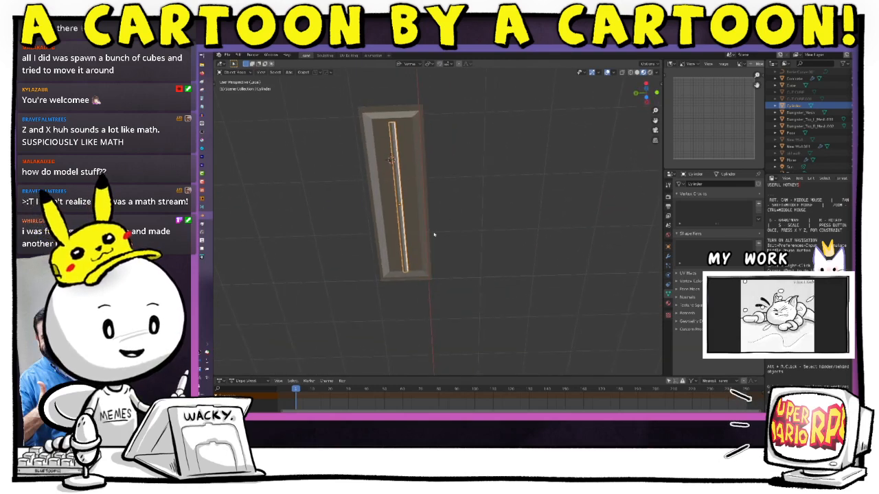
{"action": "scroll", "coordinate": [440, 206], "scroll_direction": "up", "scroll_amount": 2}
{"action": "middle_click_drag", "start_coordinate": [438, 184], "coordinate": [423, 266]}
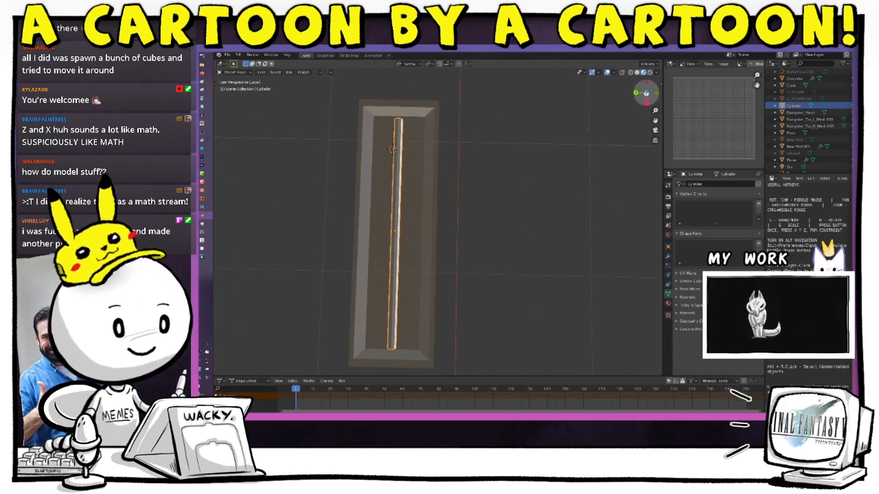
{"action": "left_click", "coordinate": [645, 93]}
{"action": "left_click", "coordinate": [646, 93]}
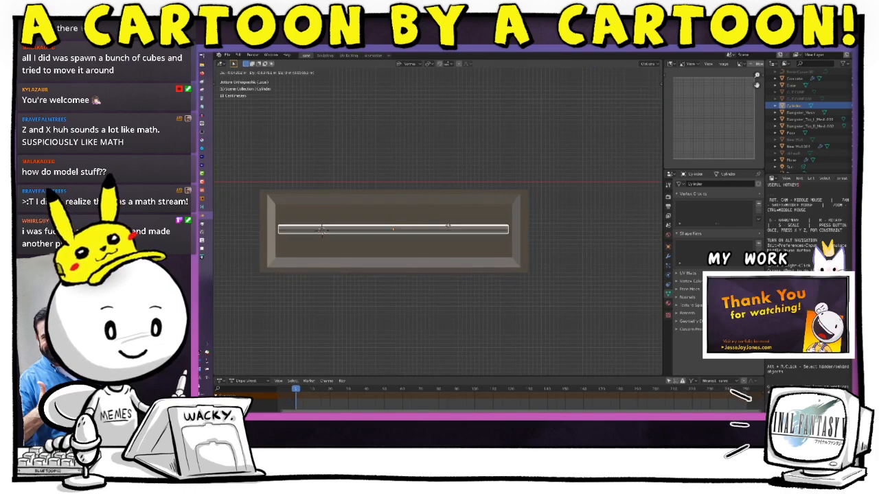
{"action": "left_click", "coordinate": [442, 225]}
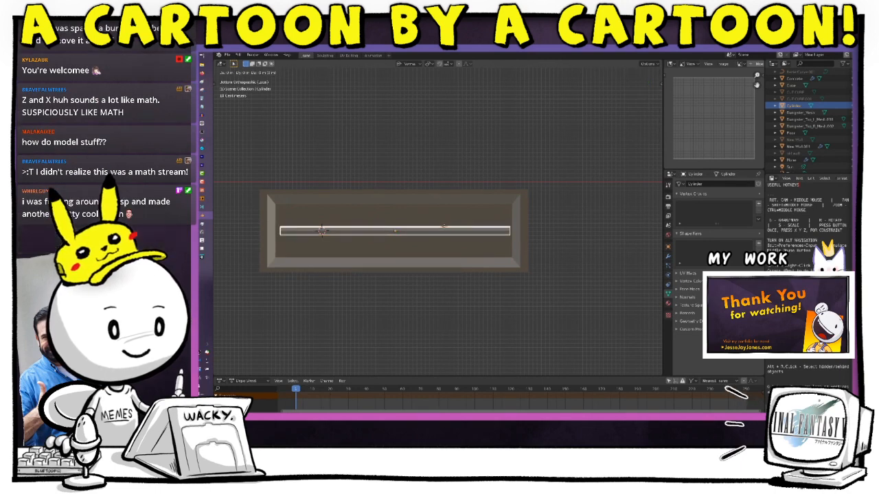
{"action": "key", "text": "g"}
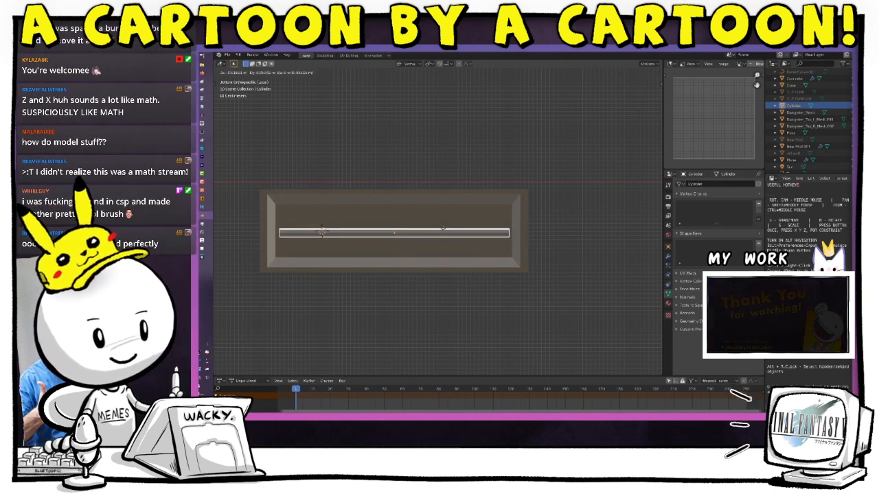
{"action": "left_click", "coordinate": [442, 230]}
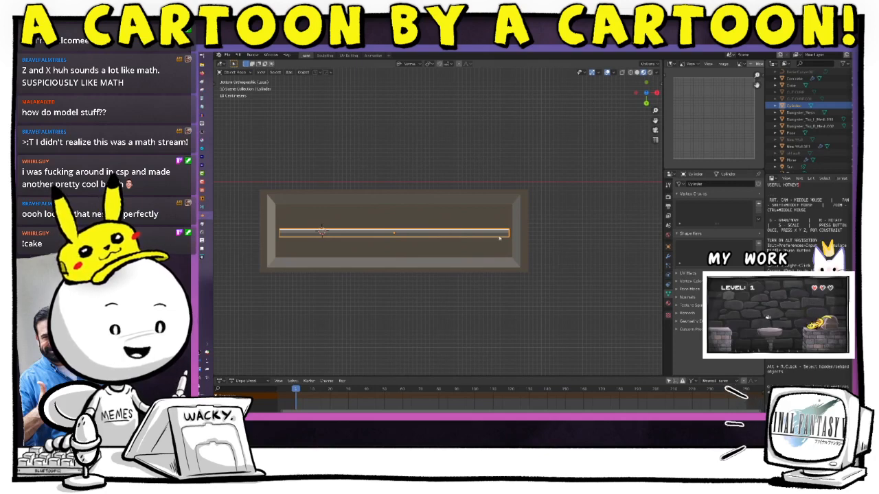
Try a level-2 Subdivision Surface on the cylinder and undo it.
{"action": "mouse_move", "coordinate": [500, 235]}
{"action": "middle_mouse_down"}
{"action": "mouse_move", "coordinate": [551, 232]}
{"action": "mouse_move", "coordinate": [513, 244]}
{"action": "middle_mouse_up"}
{"action": "scroll", "coordinate": [554, 215], "scroll_direction": "up", "scroll_amount": 2}
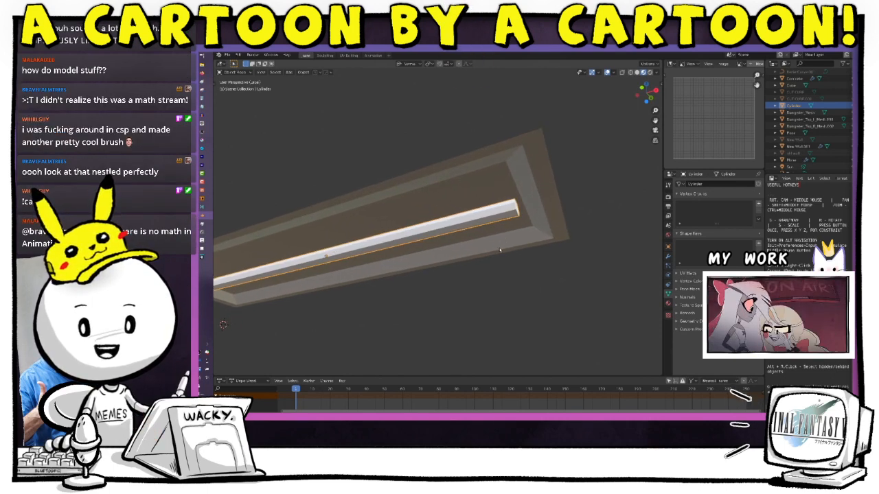
{"action": "scroll", "coordinate": [503, 254], "scroll_direction": "up", "scroll_amount": 1}
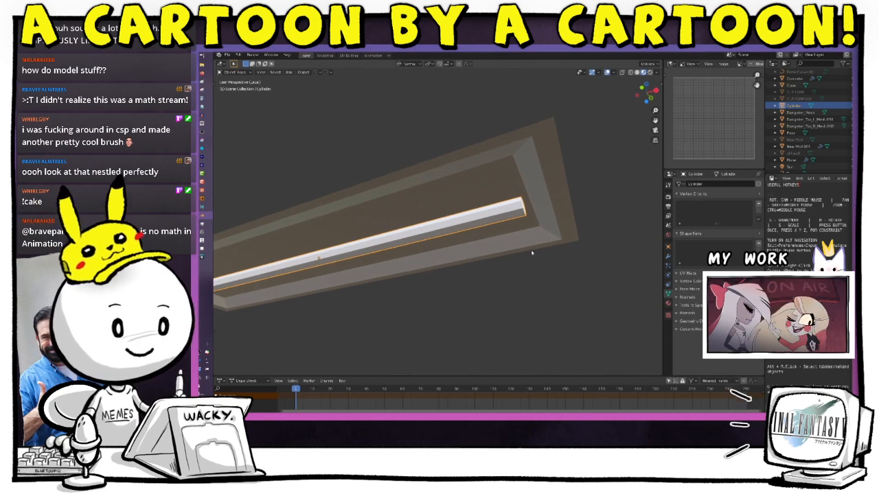
{"action": "middle_click_drag", "start_coordinate": [531, 253], "coordinate": [566, 178]}
{"action": "scroll", "coordinate": [520, 174], "scroll_direction": "up", "scroll_amount": 2}
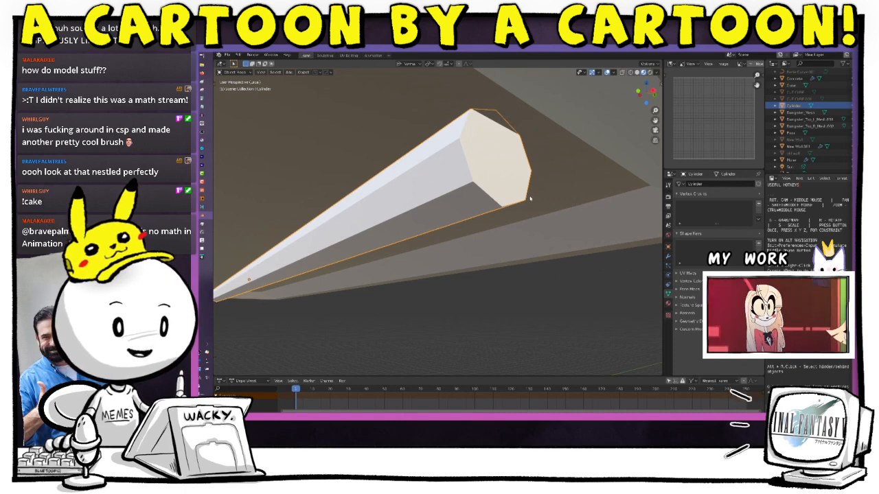
{"action": "key", "text": "ctrl+2"}
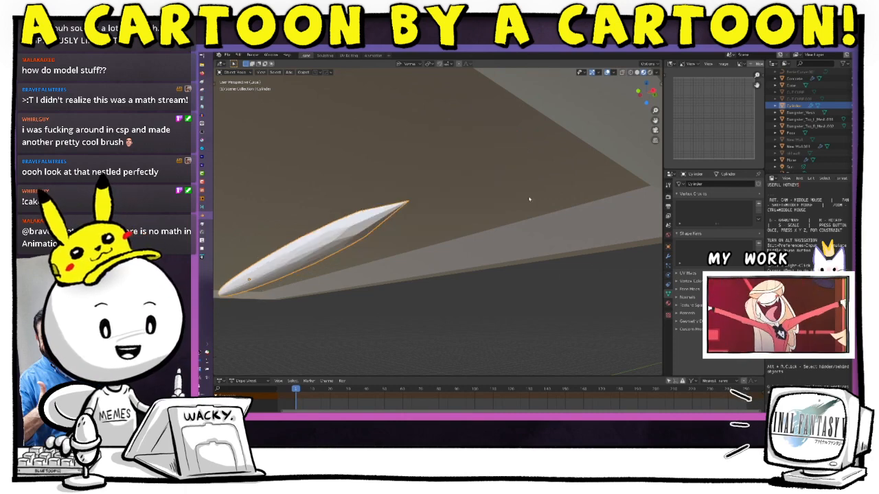
{"action": "middle_click_drag", "start_coordinate": [395, 268], "coordinate": [388, 247]}
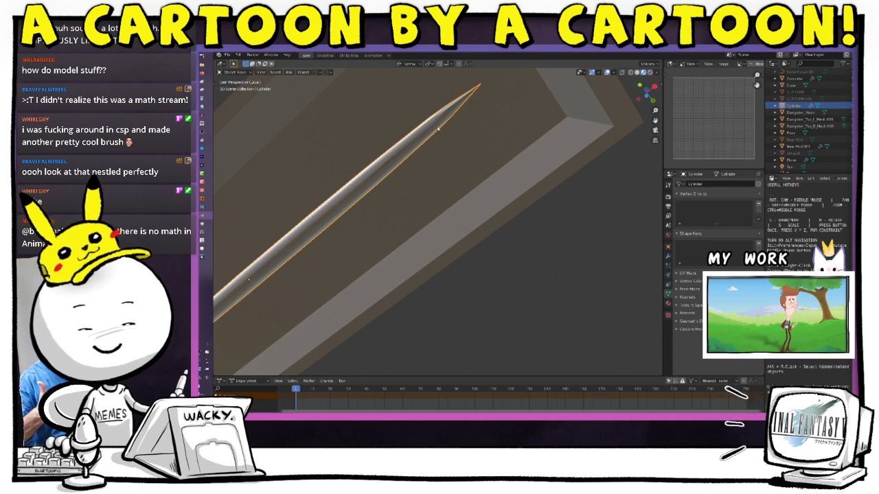
{"action": "key", "text": "ctrl+z"}
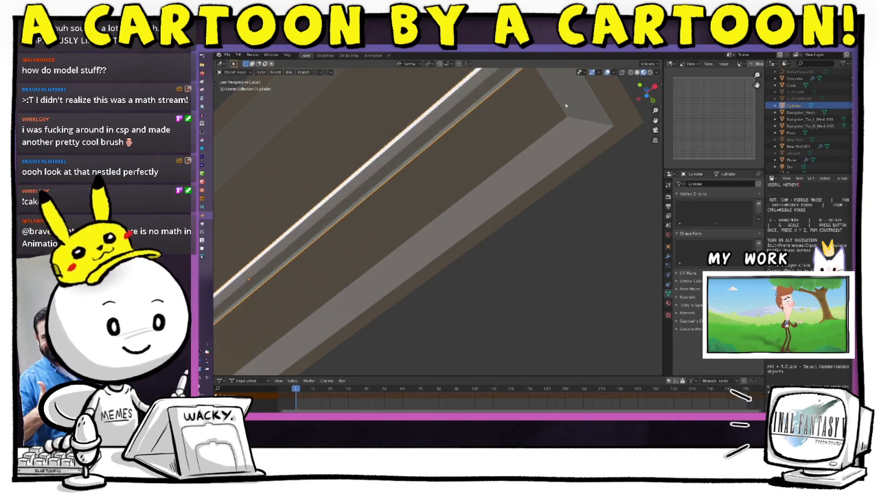
Reselect the cylinder rather than the housing and enter Edit Mode on its mesh.
{"action": "middle_click_drag", "start_coordinate": [565, 105], "coordinate": [563, 223]}
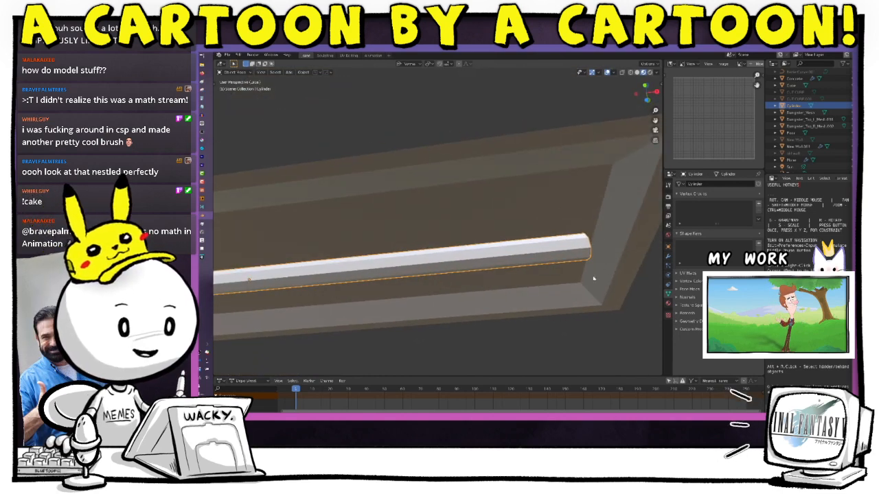
{"action": "middle_click_drag", "start_coordinate": [594, 278], "coordinate": [569, 145]}
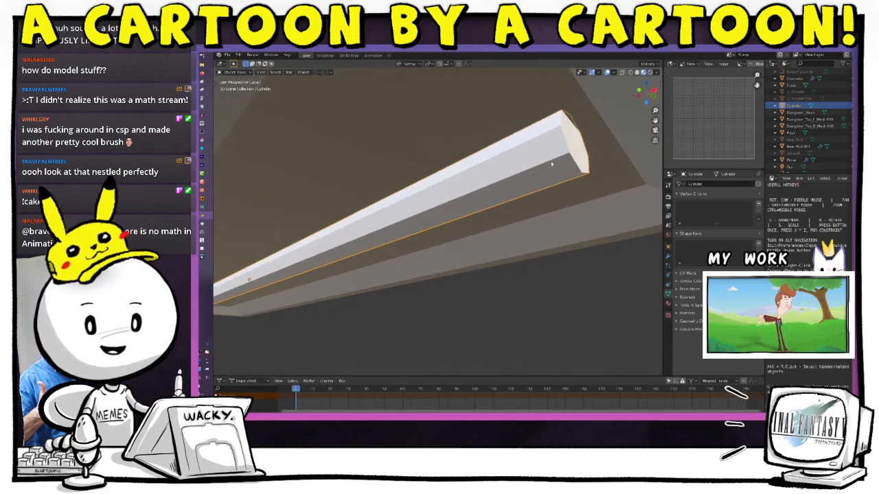
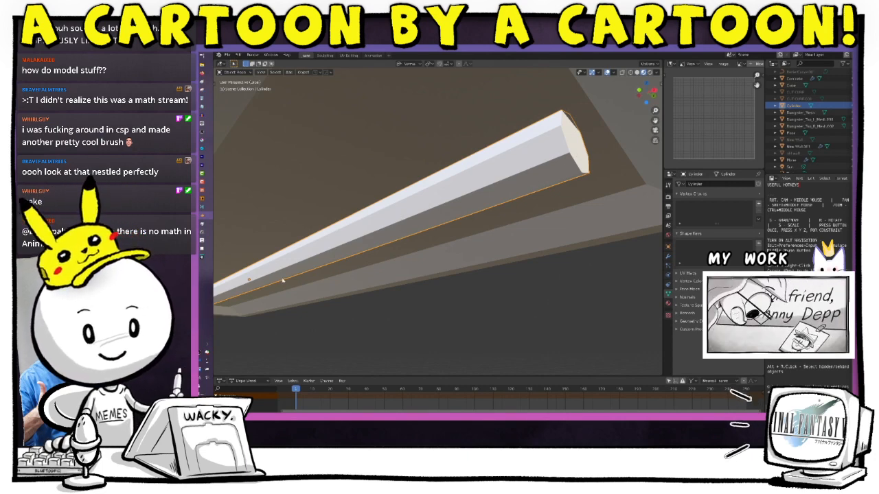
{"action": "left_click", "coordinate": [369, 239]}
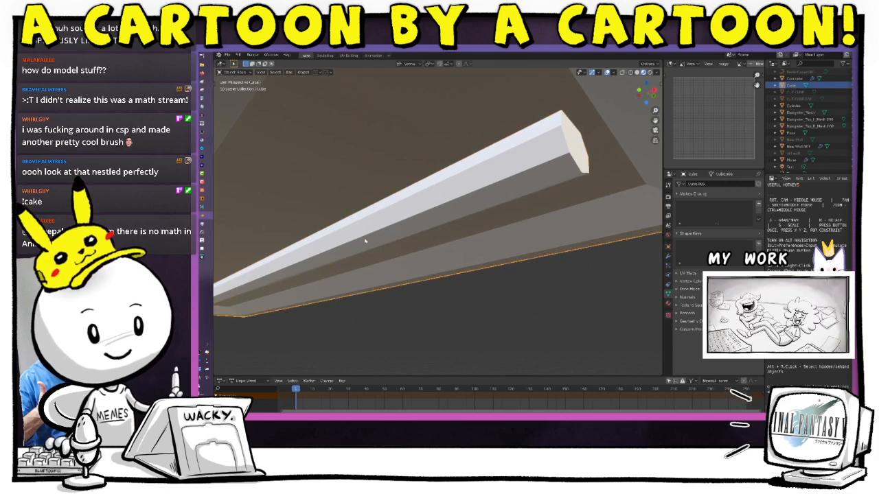
{"action": "left_click", "coordinate": [366, 240]}
{"action": "key", "text": "Tab"}
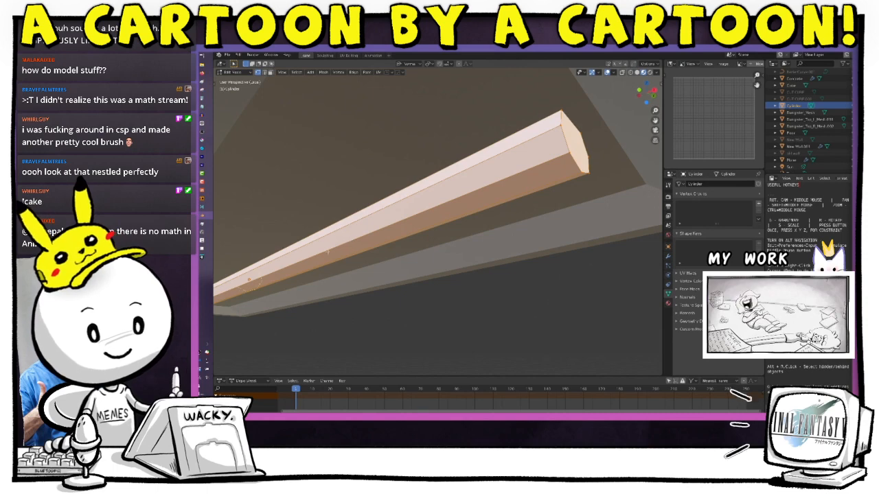
Try adding a loop cut around the cylinder some distance from its near end and undo it.
{"action": "key", "text": "ctrl+r"}
{"action": "left_click", "coordinate": [259, 278]}
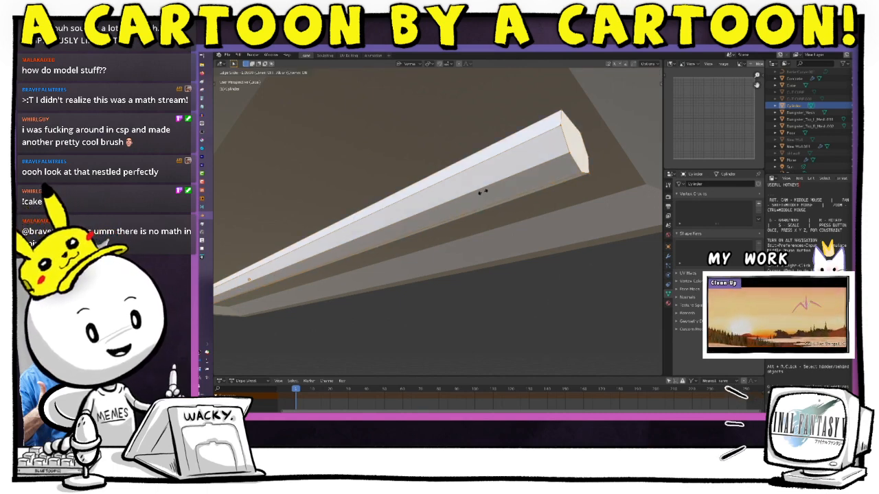
{"action": "left_click", "coordinate": [445, 204]}
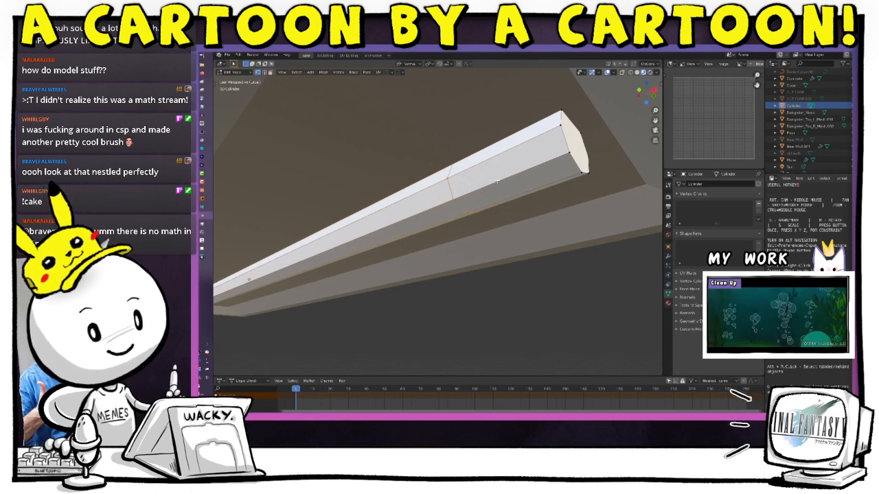
{"action": "key", "text": "a"}
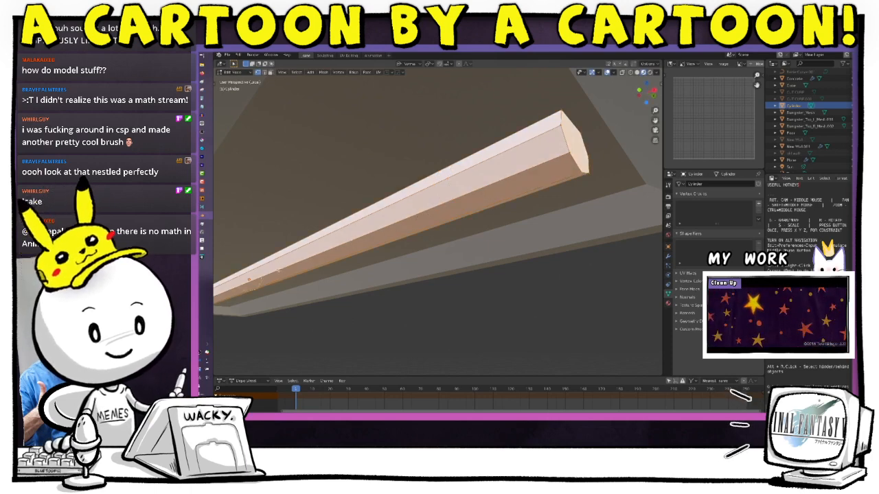
Add a loop cut around the cylinder and slide it close to the near end cap.
{"action": "key", "text": "ctrl+r"}
{"action": "left_click", "coordinate": [273, 273]}
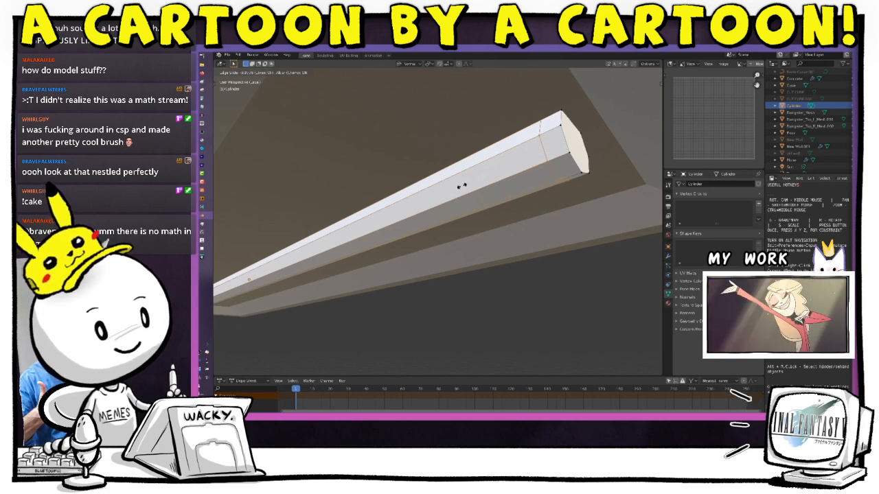
{"action": "left_click", "coordinate": [462, 186]}
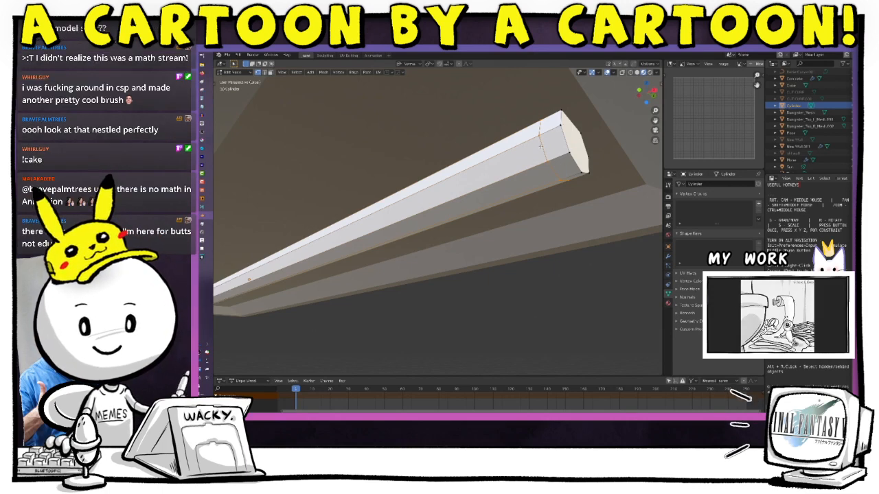
Switch to Object Mode, try a level-1 Subdivision Surface on the cylinder and undo it.
{"action": "key", "text": "ctrl+Tab"}
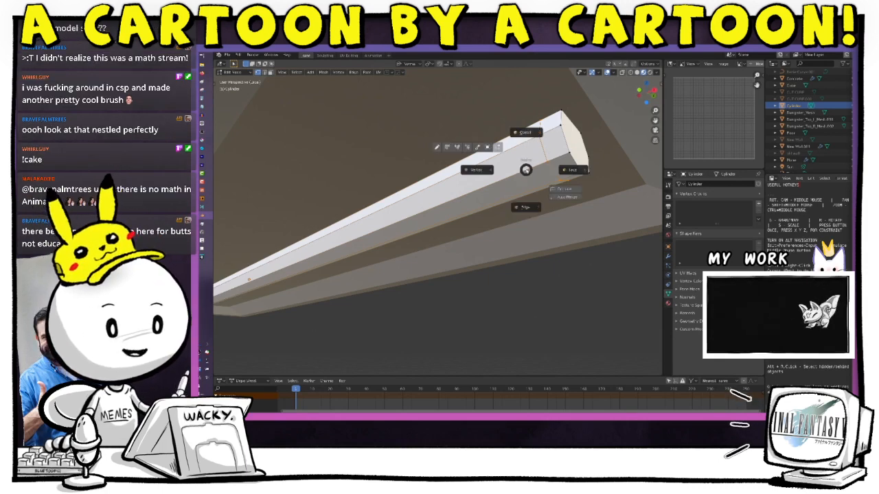
{"action": "left_click", "coordinate": [534, 145]}
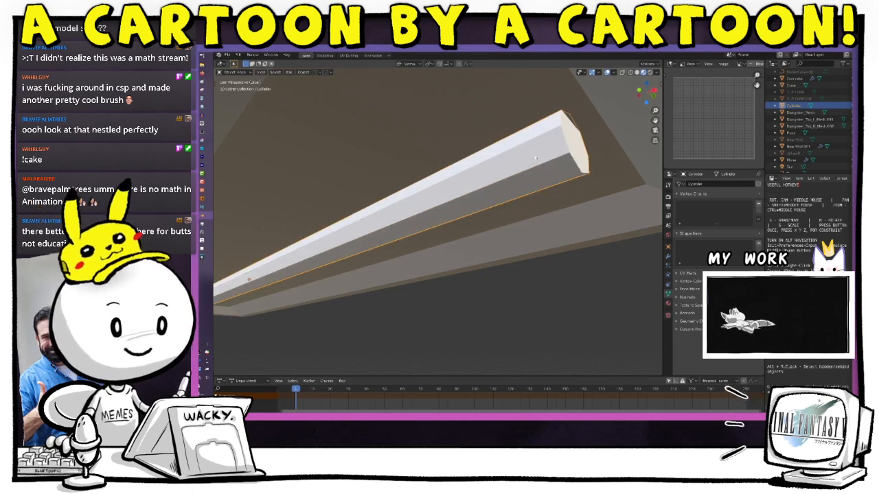
{"action": "key", "text": "ctrl+1"}
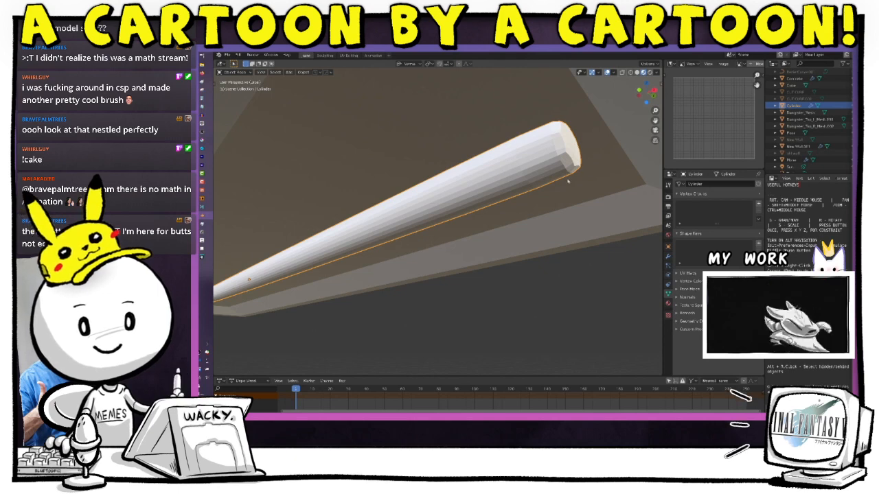
{"action": "key", "text": "ctrl+z"}
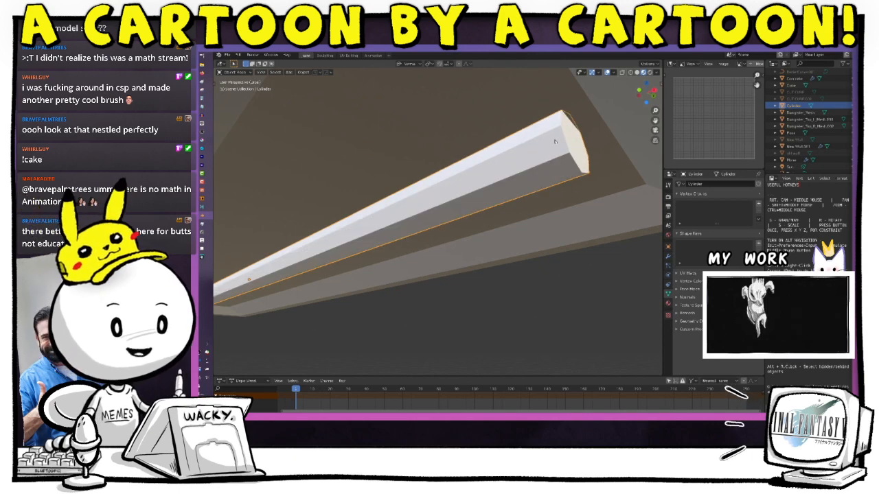
Return to Edit Mode on the cylinder's mesh.
{"action": "key", "text": "ctrl+Tab"}
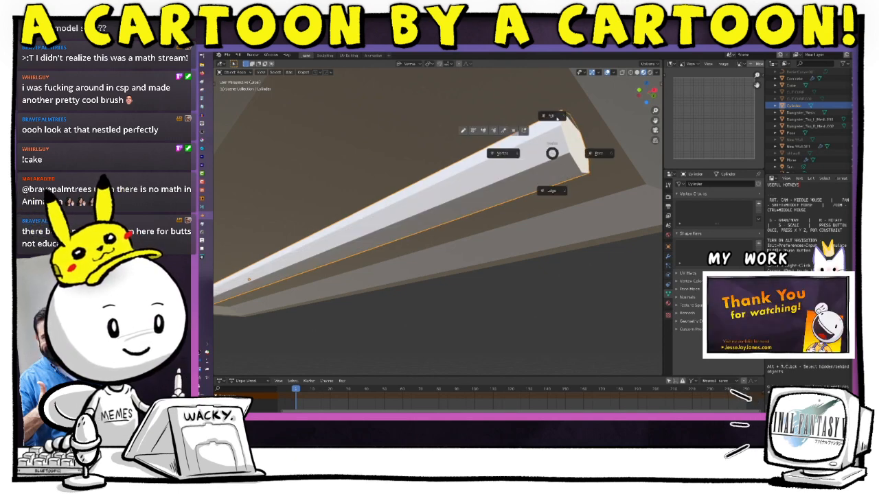
{"action": "left_click", "coordinate": [553, 116]}
{"action": "key", "text": "Tab"}
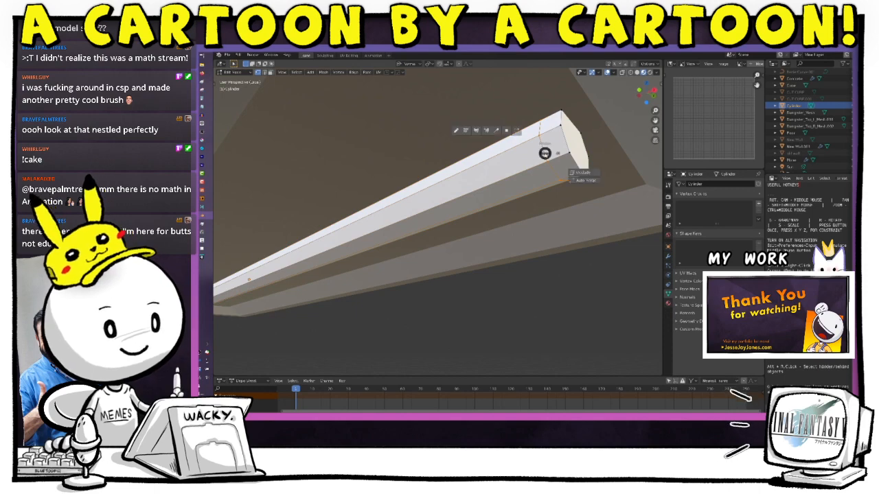
Move the selected edge loop along the X axis until it sits just behind the cylinder's near end cap.
{"action": "left_click", "coordinate": [544, 189]}
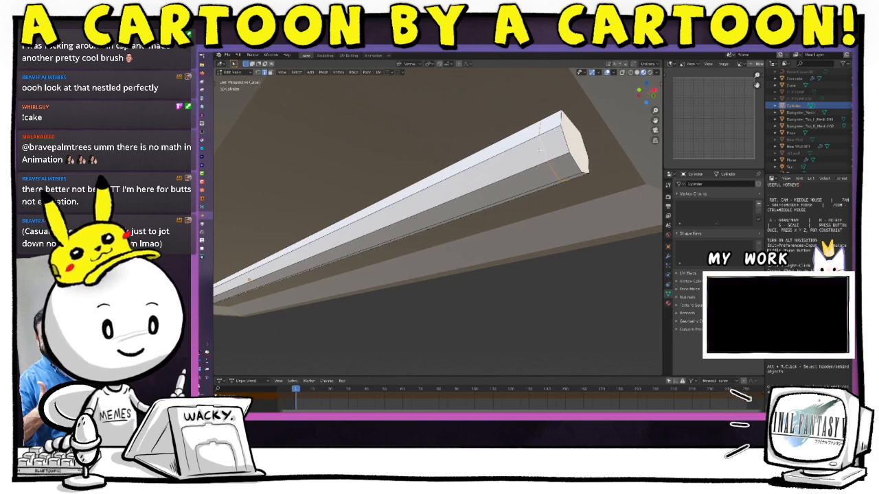
{"action": "key", "text": "g"}
{"action": "key", "text": "x"}
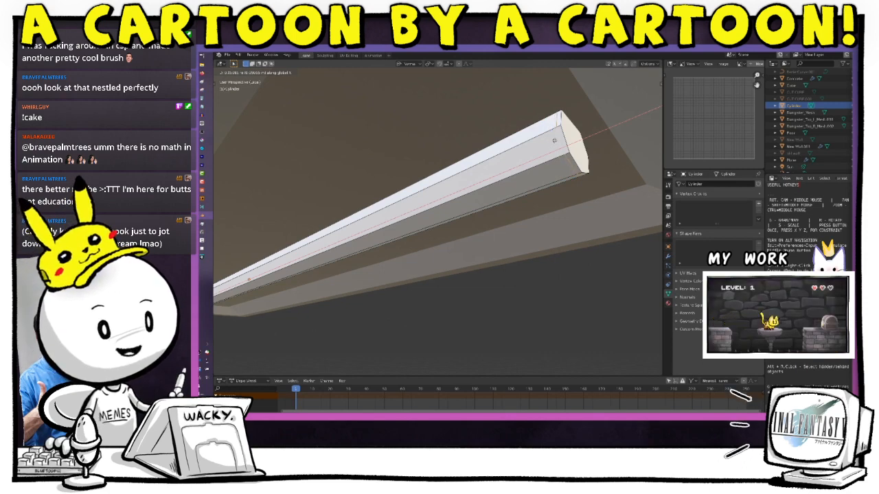
{"action": "left_click", "coordinate": [554, 140]}
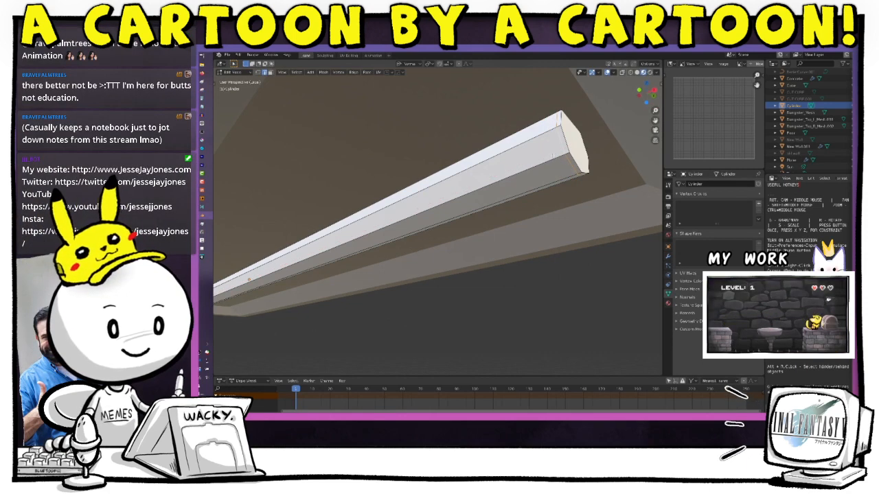
Switch to Object Mode and try a level-2 Subdivision Surface on the cylinder to check its near end.
{"action": "key", "text": "Tab"}
{"action": "left_click", "coordinate": [553, 124]}
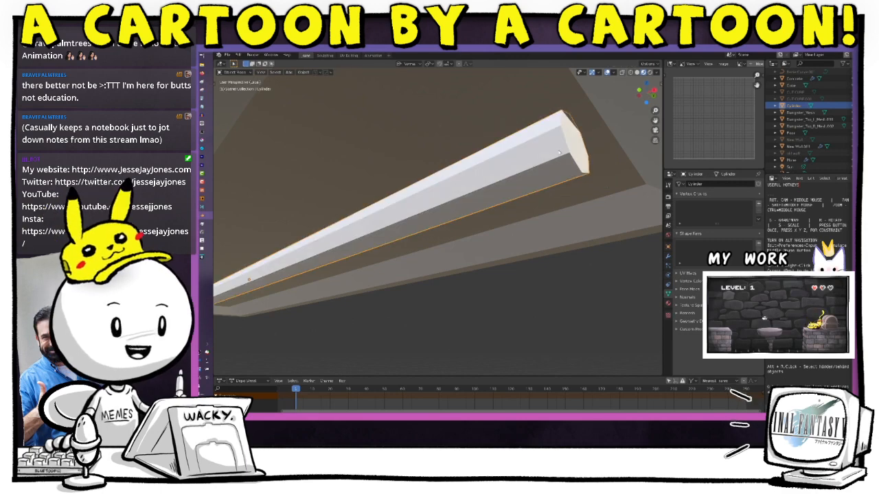
{"action": "key", "text": "ctrl+2"}
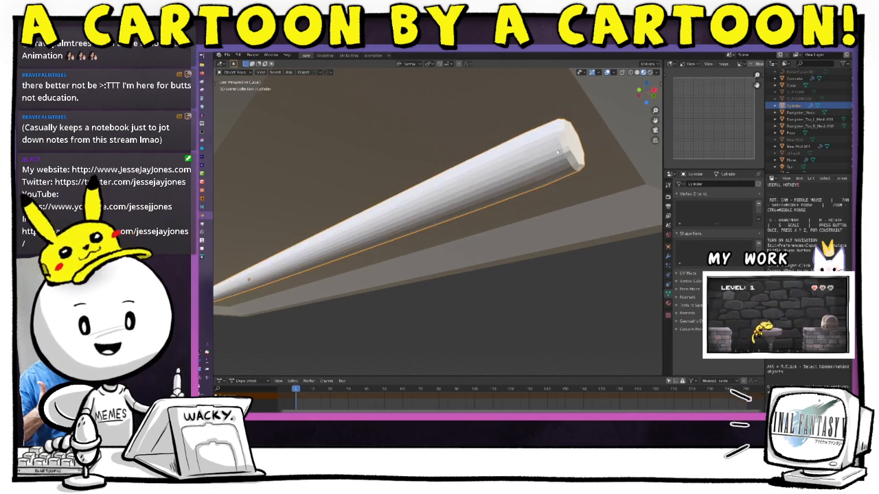
{"action": "middle_click_drag", "start_coordinate": [567, 134], "coordinate": [467, 248], "text": "ctrl"}
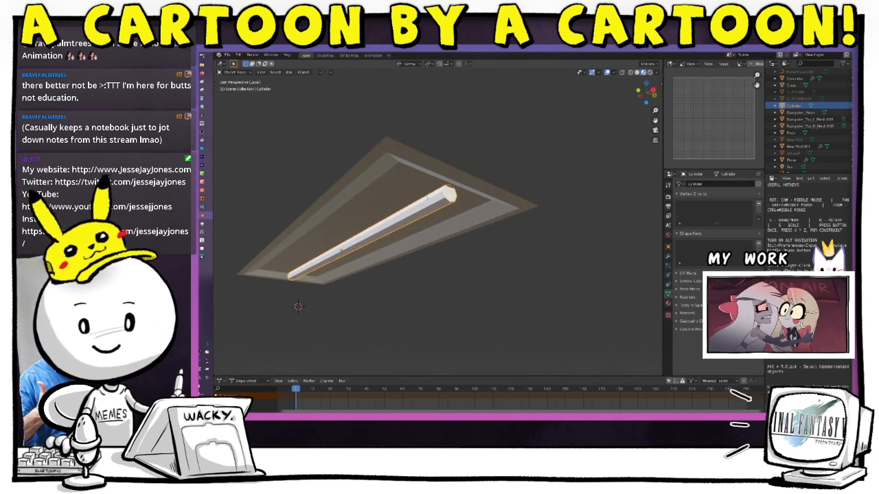
In Edit Mode, slide the cylinder's edge loop along its length until it sits close to the far end cap.
{"action": "scroll", "coordinate": [437, 219], "scroll_direction": "up", "scroll_amount": 3}
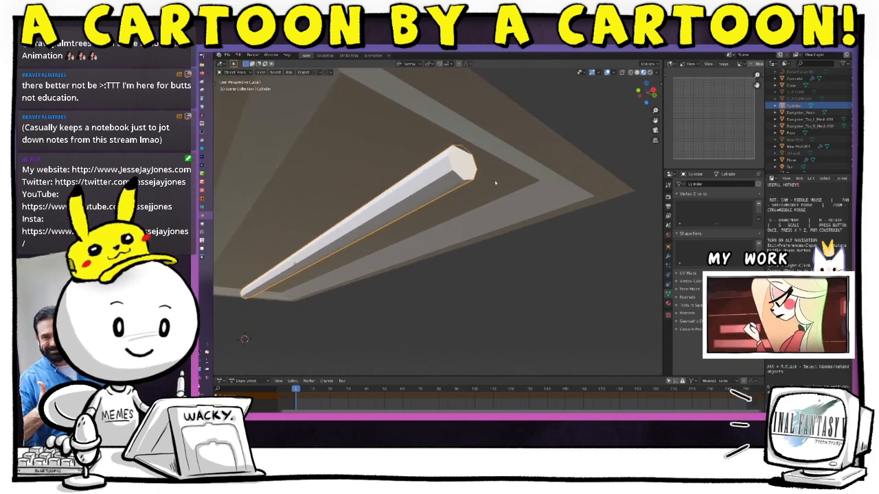
{"action": "middle_click_drag", "start_coordinate": [495, 182], "coordinate": [316, 182]}
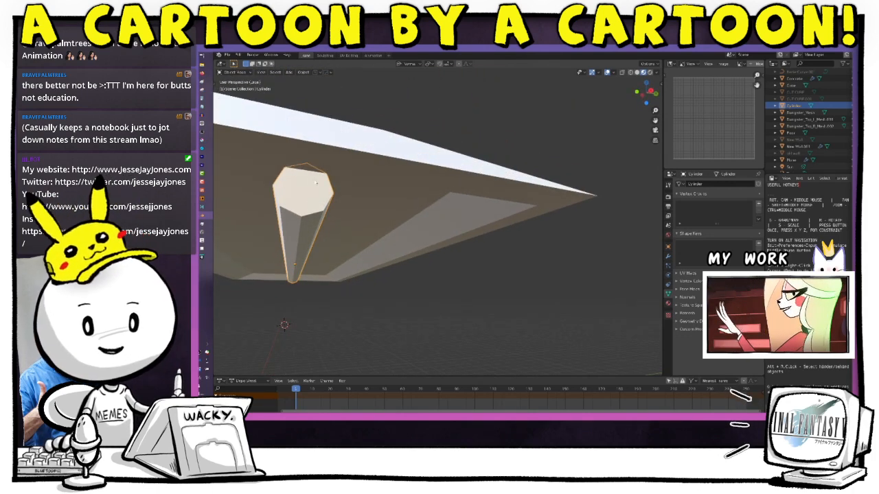
{"action": "middle_click_drag", "start_coordinate": [341, 212], "coordinate": [408, 263]}
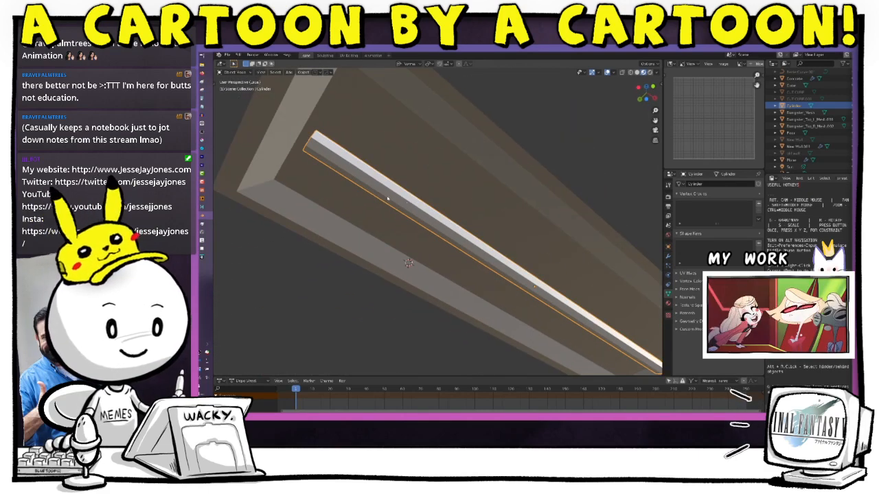
{"action": "key", "text": "Tab"}
{"action": "left_click", "coordinate": [389, 159]}
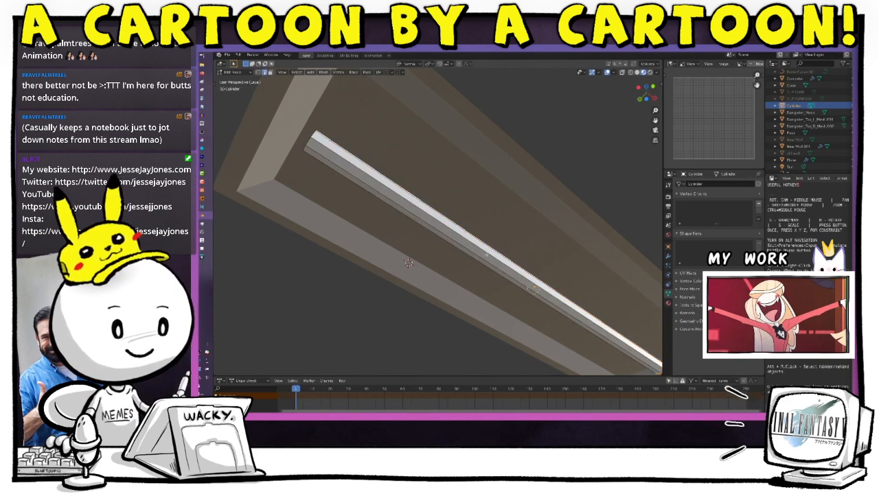
{"action": "key", "text": "g"}
{"action": "key", "text": "g"}
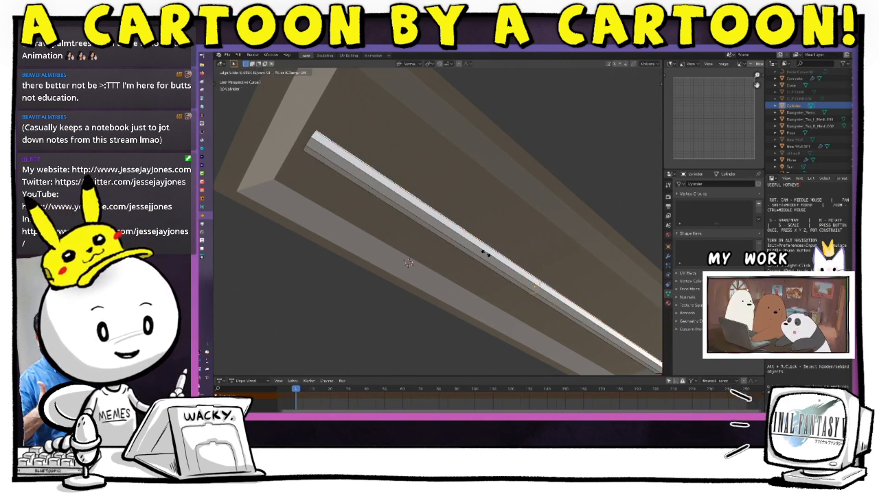
{"action": "left_click", "coordinate": [315, 135]}
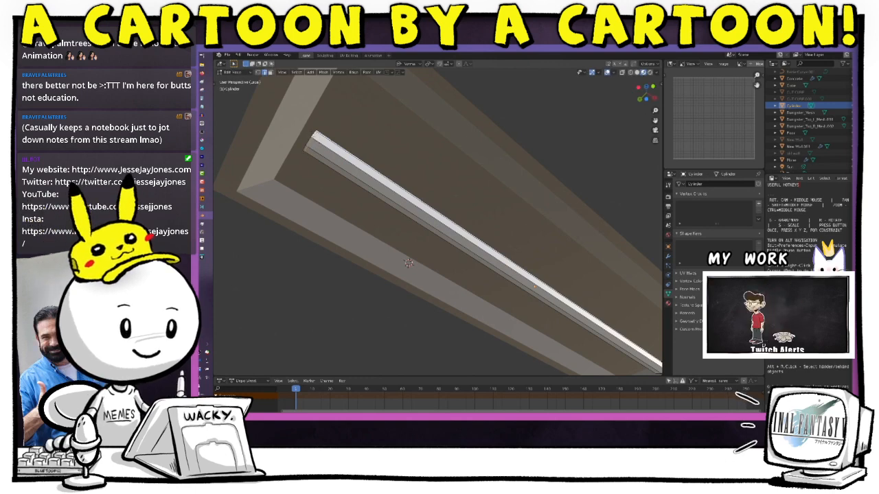
Return to Object Mode, try a level-2 Subdivision Surface to check the cylinder's far end, and undo it.
{"action": "key", "text": "Tab"}
{"action": "left_click", "coordinate": [530, 243]}
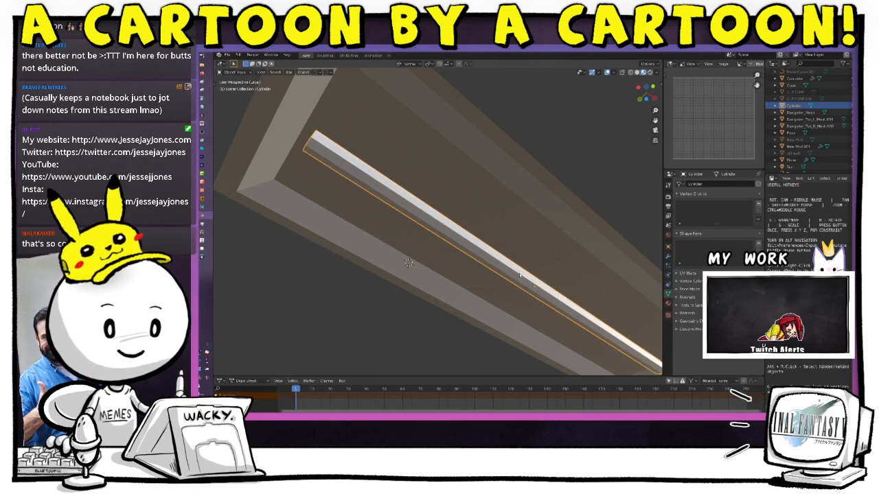
{"action": "key", "text": "ctrl+2"}
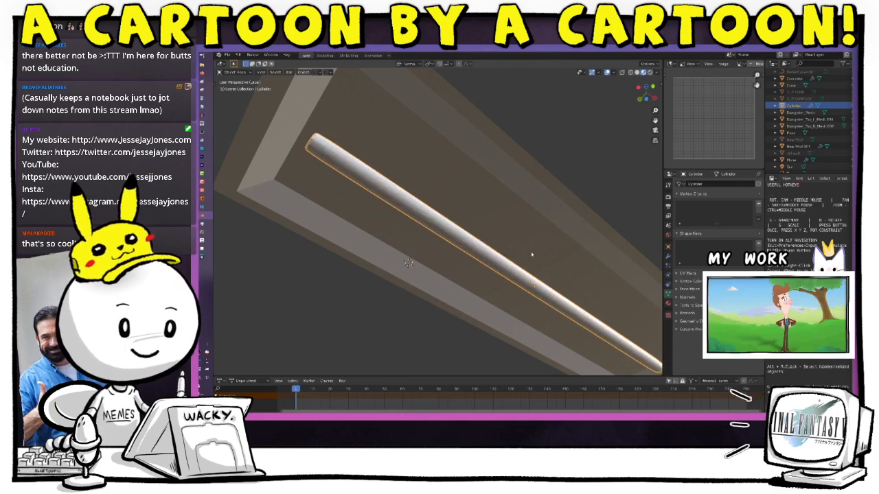
{"action": "middle_click_drag", "start_coordinate": [523, 260], "coordinate": [584, 280]}
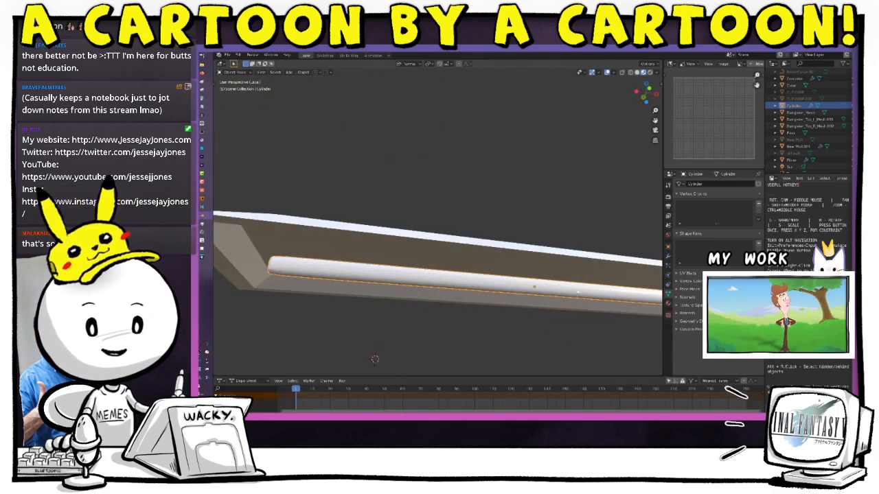
{"action": "key", "text": "ctrl+z"}
Try Subdivision Surface on the cylinder at level 1 and again at level 2, undoing each one.
{"action": "key", "text": "ctrl+1"}
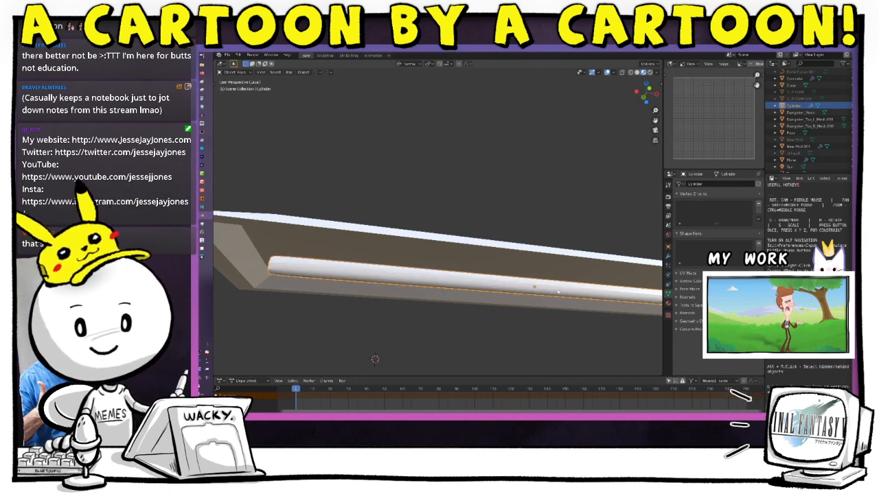
{"action": "middle_click_drag", "start_coordinate": [565, 295], "coordinate": [549, 235]}
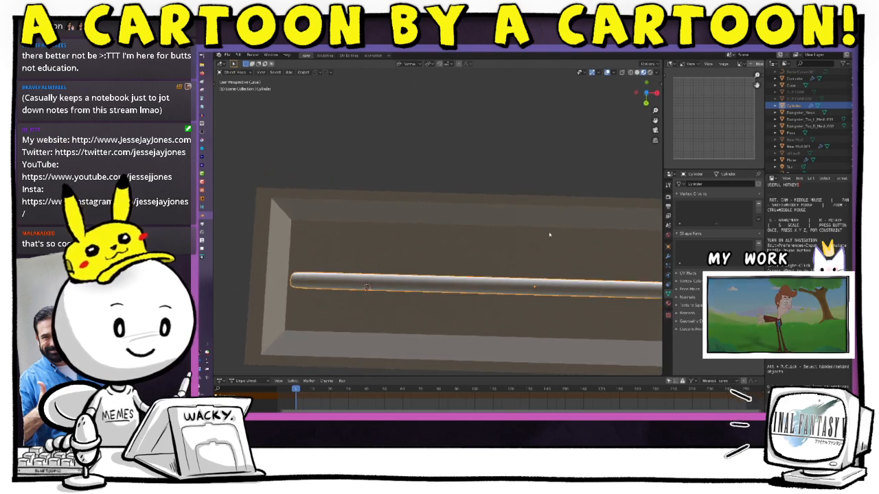
{"action": "key", "text": "ctrl+z"}
{"action": "middle_click_drag", "start_coordinate": [564, 268], "coordinate": [532, 283]}
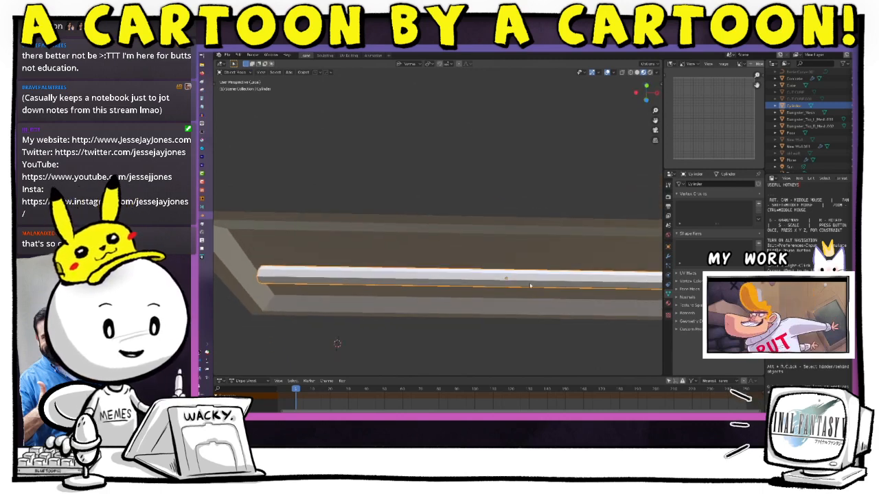
{"action": "key", "text": "ctrl+2"}
{"action": "key", "text": "ctrl+z"}
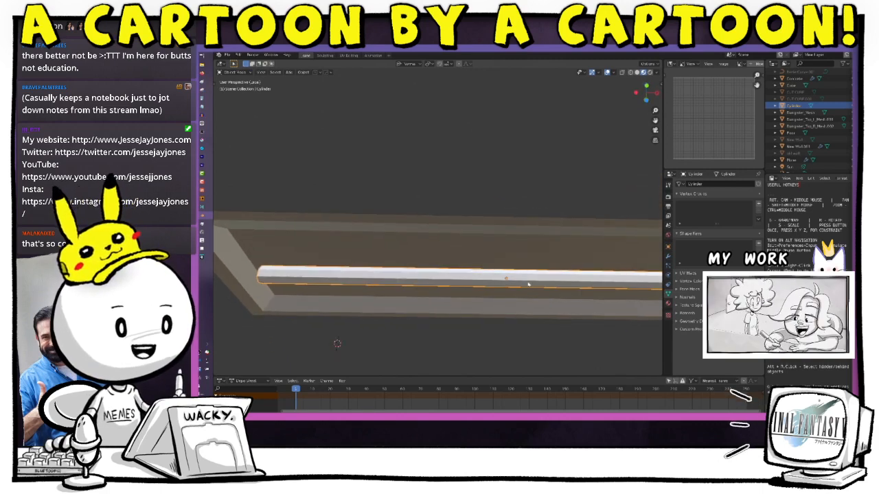
Try a Subdivision Surface modifier added from the cylinder's modifier settings, and remove it again.
{"action": "left_click", "coordinate": [667, 257]}
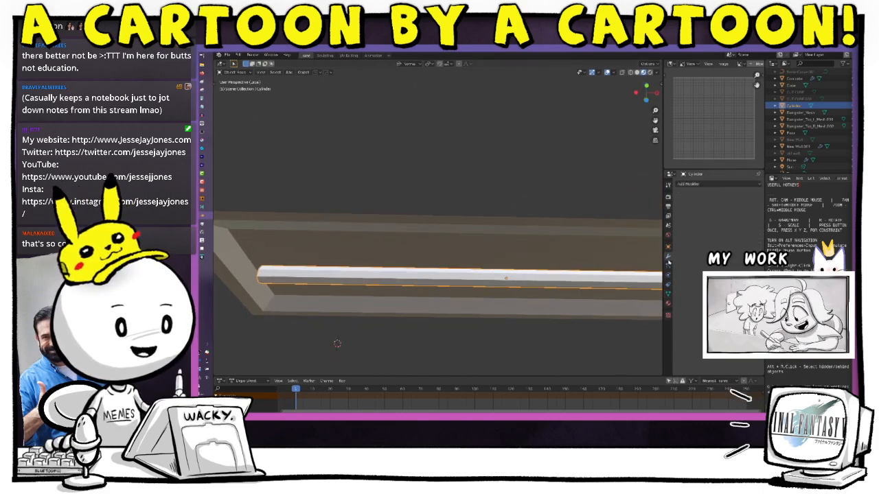
{"action": "left_click", "coordinate": [699, 185]}
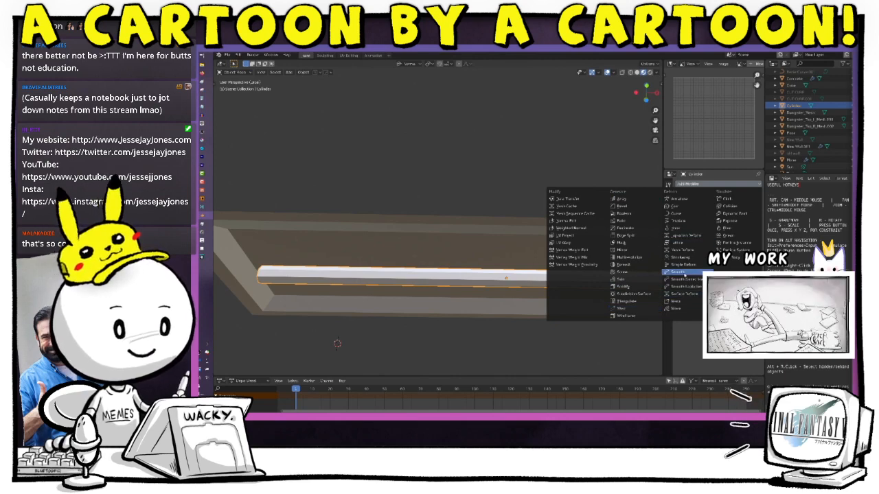
{"action": "left_click", "coordinate": [685, 274]}
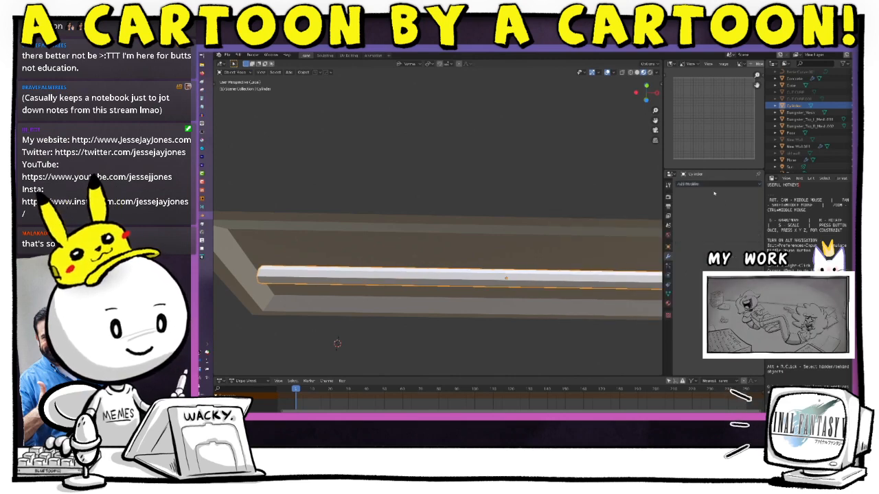
{"action": "left_click", "coordinate": [687, 184]}
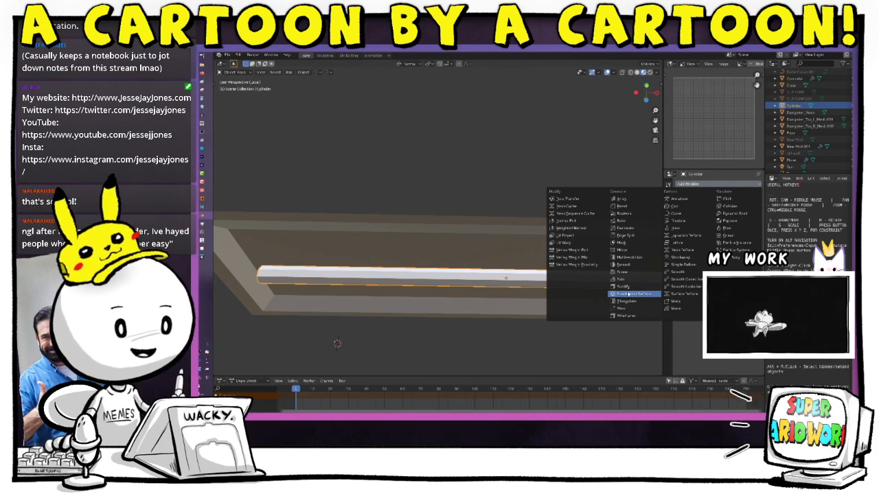
{"action": "left_click", "coordinate": [634, 294]}
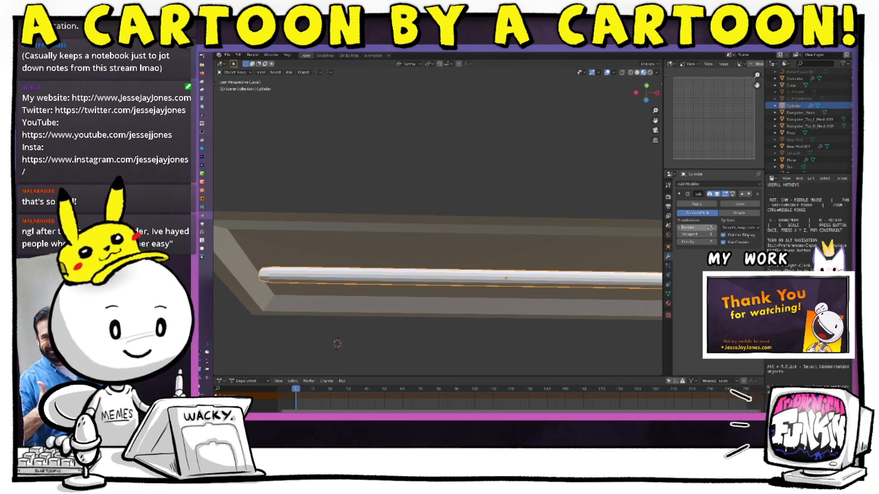
{"action": "mouse_move", "coordinate": [517, 309]}
{"action": "middle_mouse_down"}
{"action": "mouse_move", "coordinate": [528, 316]}
{"action": "mouse_move", "coordinate": [517, 322]}
{"action": "middle_mouse_up"}
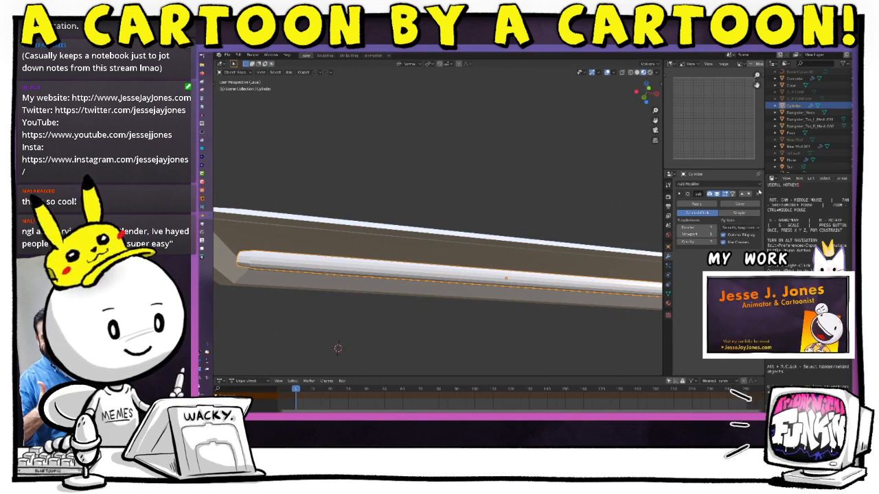
{"action": "left_click", "coordinate": [756, 195]}
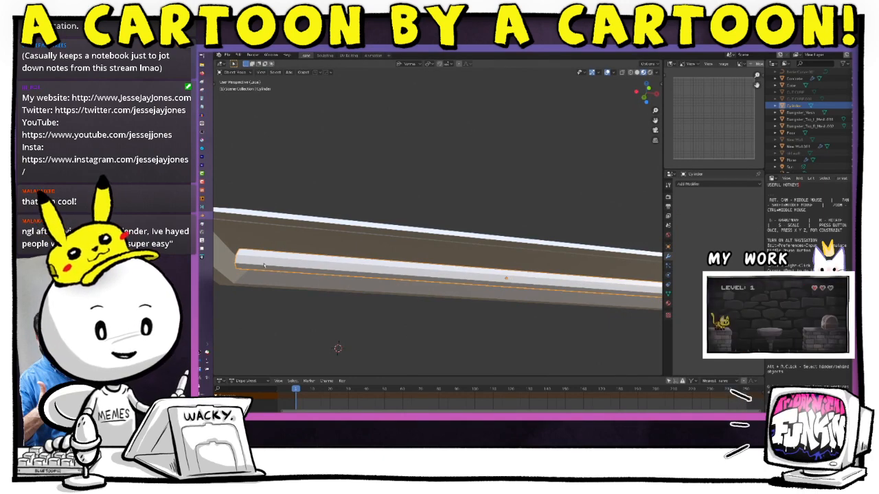
Enter Edit Mode, try edge-sliding the cylinder's selected edges, select a lengthwise edge loop, and return to Object Mode.
{"action": "key", "text": "Tab"}
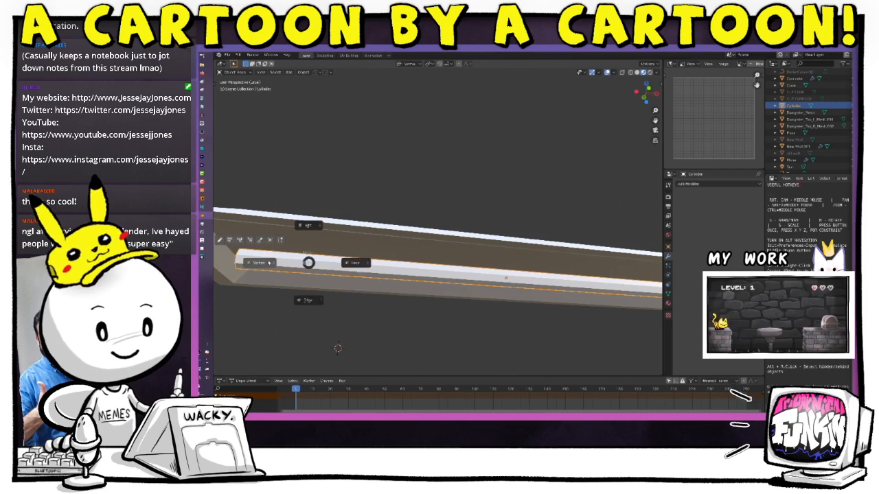
{"action": "left_click", "coordinate": [308, 225]}
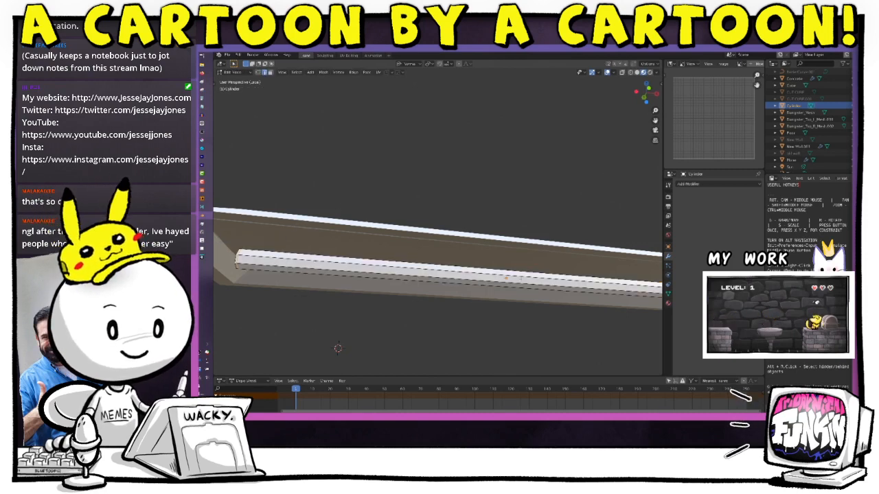
{"action": "key", "text": "g"}
{"action": "key", "text": "g"}
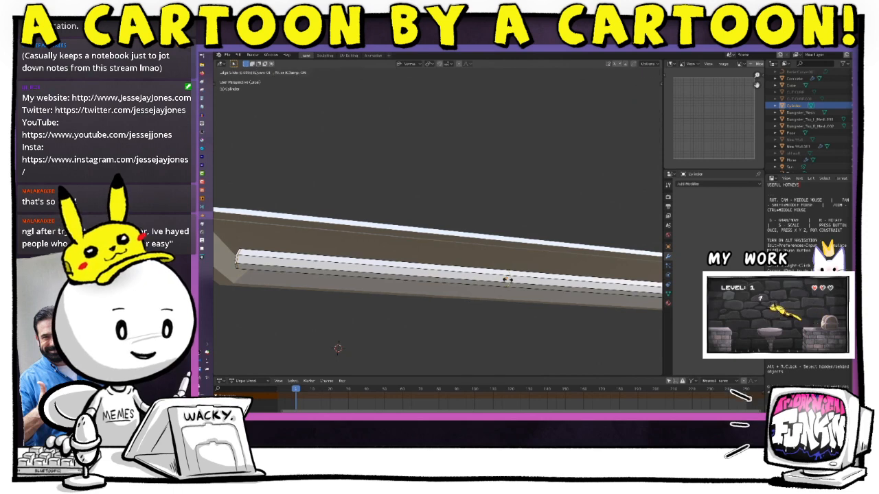
{"action": "left_click", "coordinate": [505, 284]}
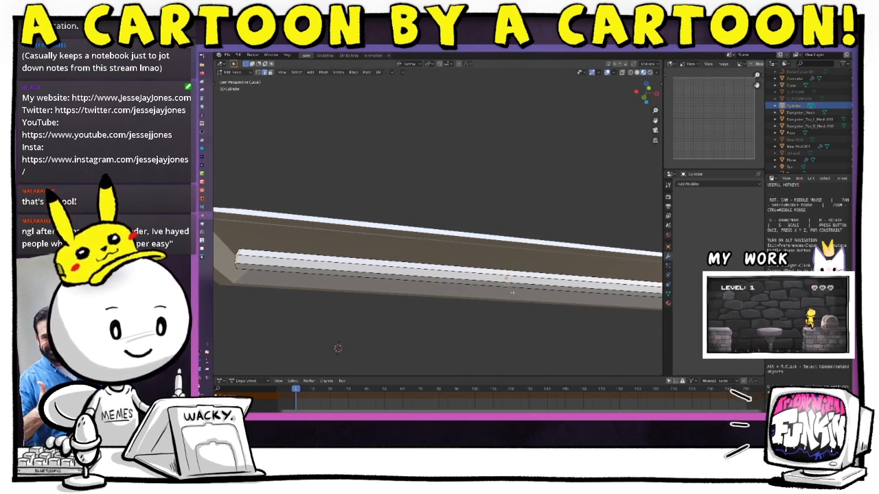
{"action": "double_click", "coordinate": [512, 293]}
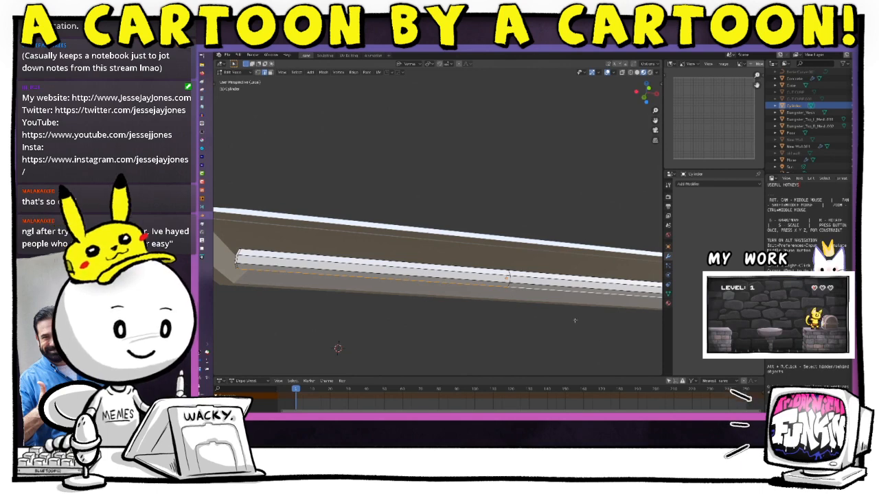
{"action": "key", "text": "Tab"}
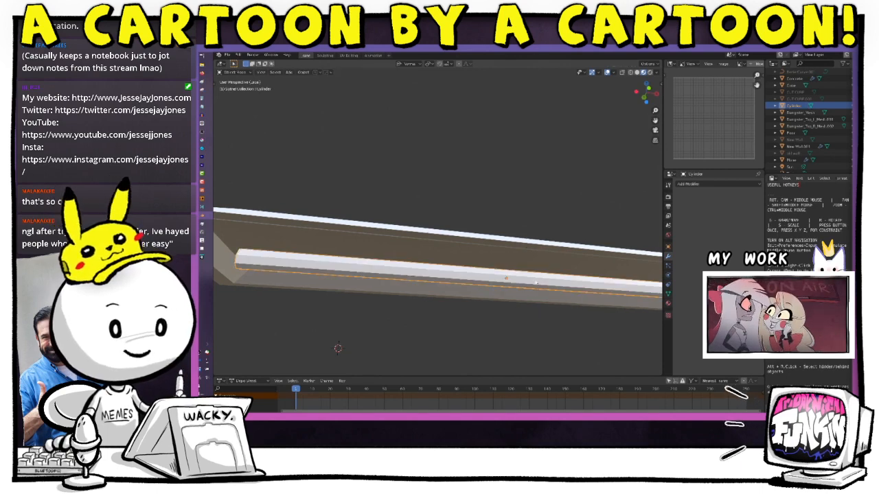
Select the light housing, try a level-2 Subdivision Surface on it and undo it.
{"action": "left_click", "coordinate": [535, 286]}
{"action": "key", "text": "ctrl+2"}
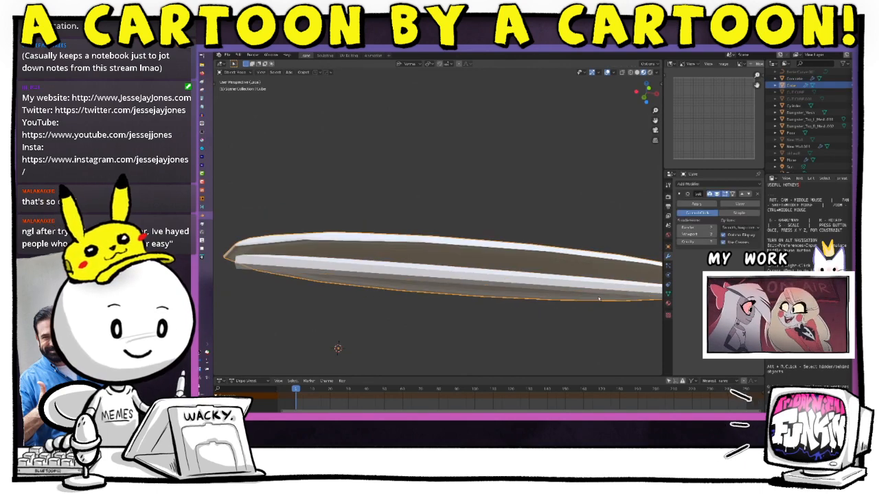
{"action": "middle_click_drag", "start_coordinate": [590, 314], "coordinate": [610, 281]}
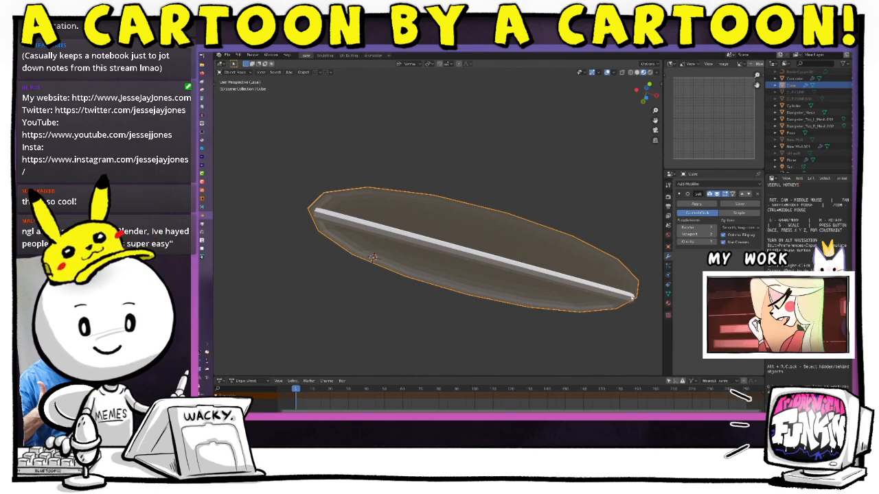
{"action": "key", "text": "ctrl+z"}
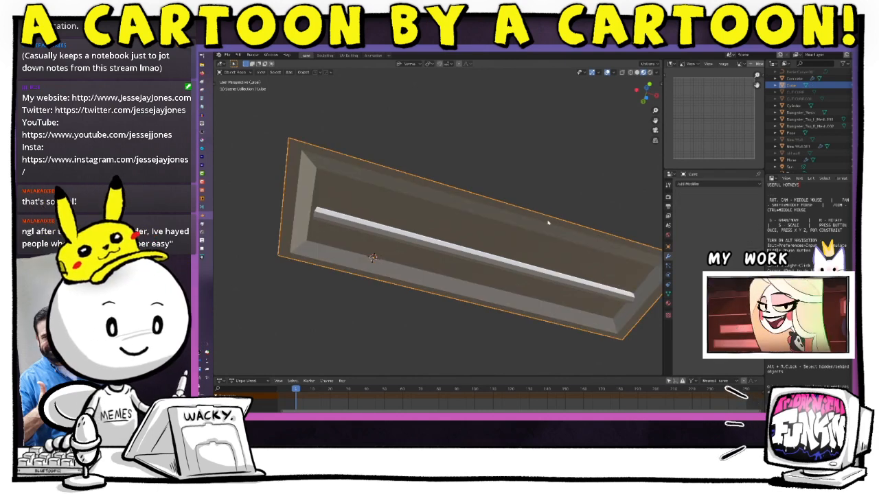
{"action": "mouse_move", "coordinate": [545, 226]}
{"action": "middle_mouse_down"}
{"action": "mouse_move", "coordinate": [594, 265]}
{"action": "mouse_move", "coordinate": [549, 268]}
{"action": "middle_mouse_up"}
{"action": "key", "text": "Tab"}
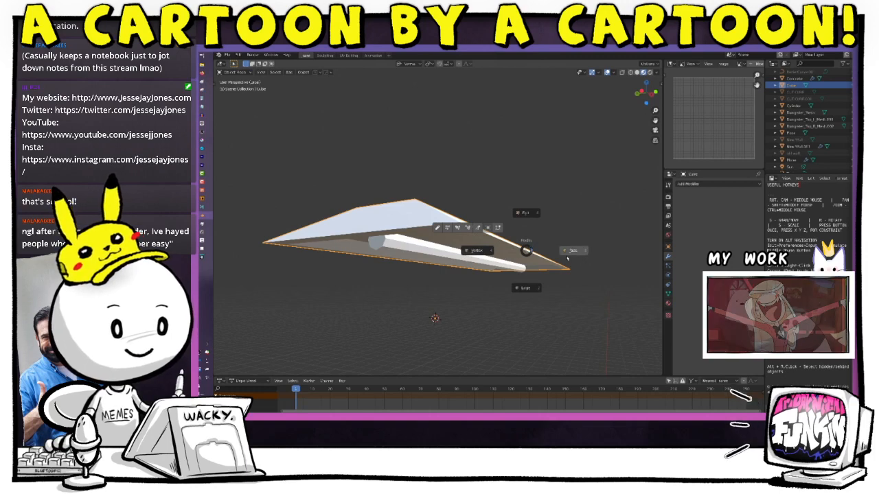
{"action": "key", "text": "Escape"}
{"action": "key", "text": "Tab"}
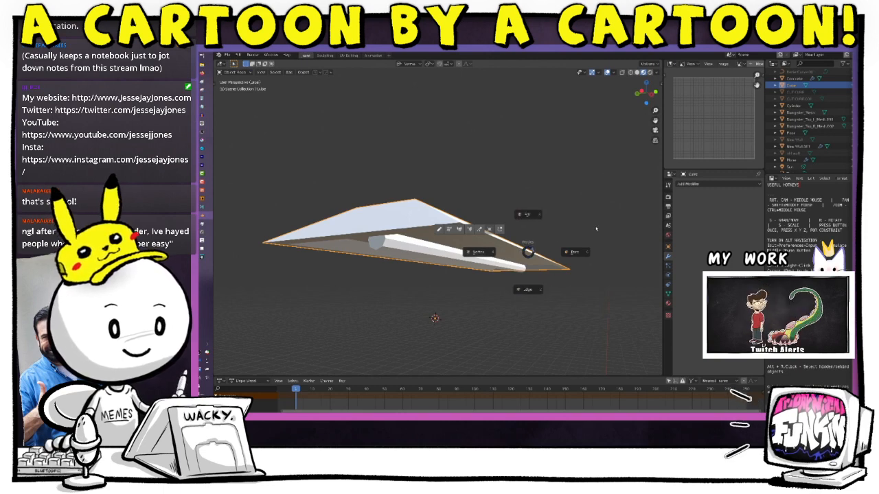
{"action": "left_click", "coordinate": [489, 229]}
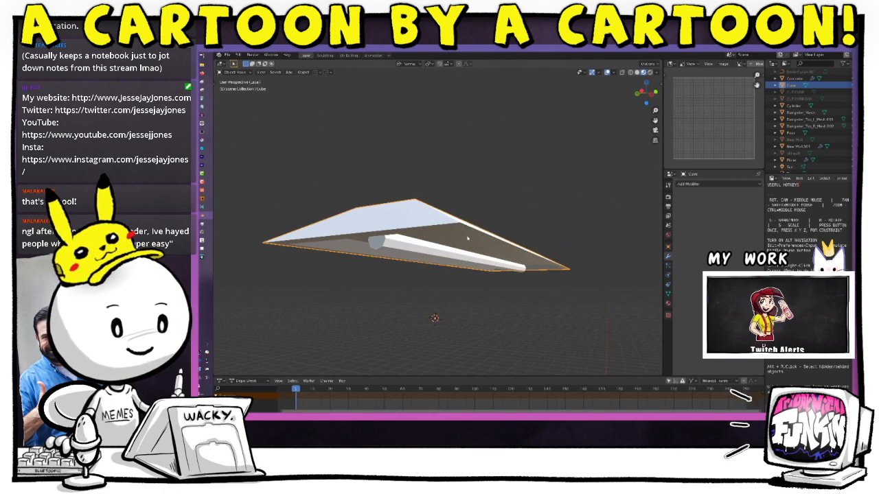
Add a small angle-limited Bevel modifier to the light housing to soften its sharp edges.
{"action": "middle_click_drag", "start_coordinate": [466, 238], "coordinate": [479, 260]}
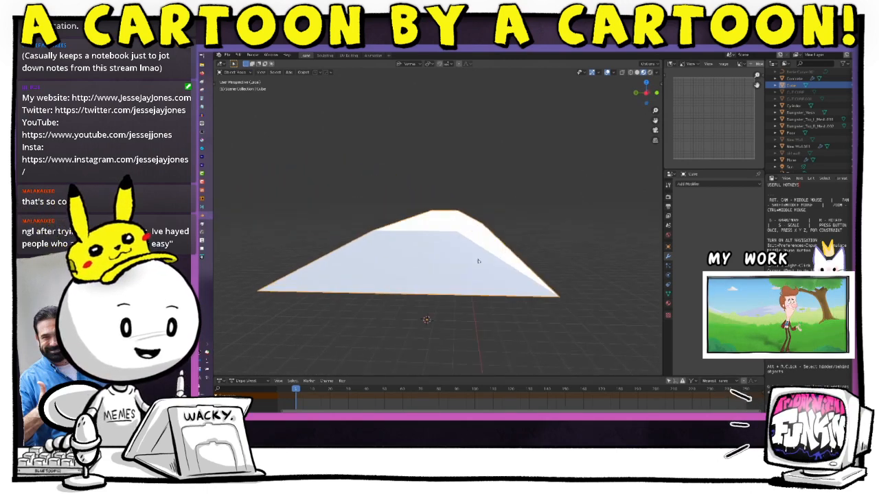
{"action": "scroll", "coordinate": [577, 273], "scroll_direction": "up", "scroll_amount": 3}
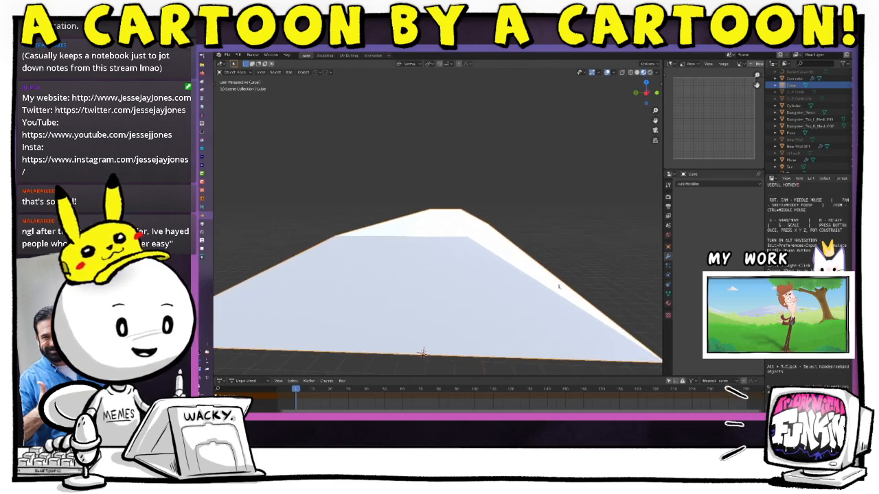
{"action": "middle_click_drag", "start_coordinate": [558, 286], "coordinate": [549, 261], "text": "shift"}
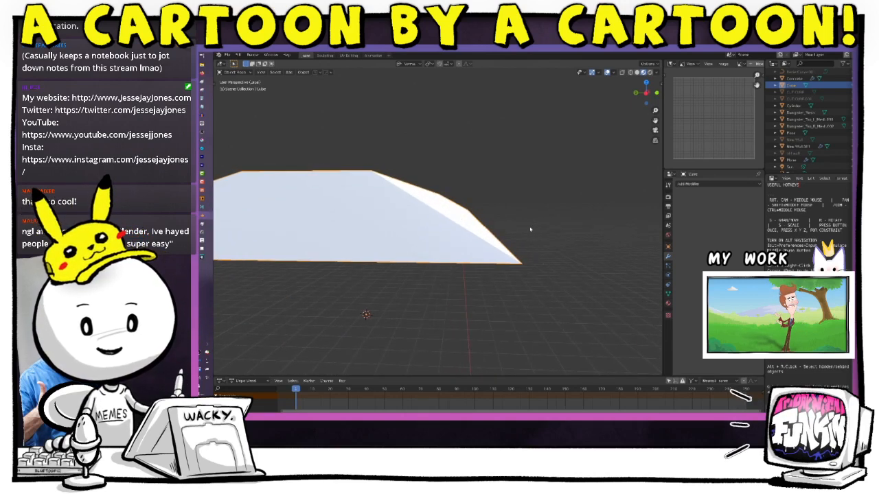
{"action": "middle_click_drag", "start_coordinate": [525, 234], "coordinate": [508, 238]}
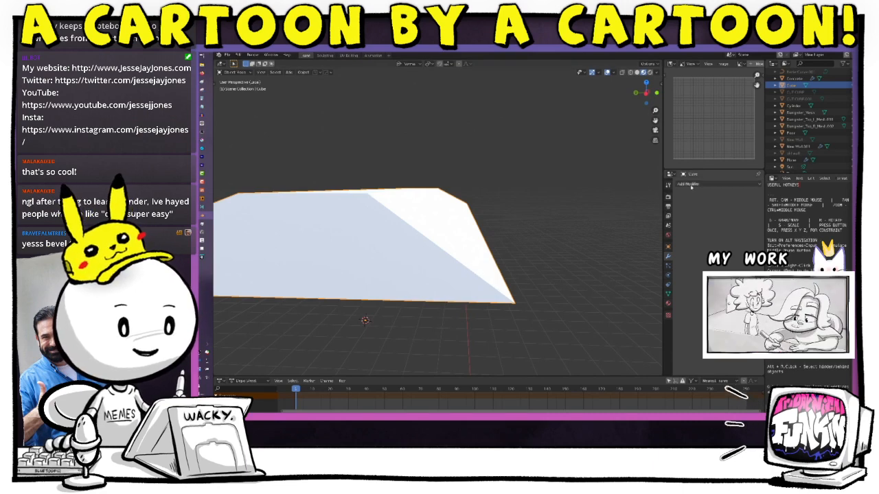
{"action": "left_click", "coordinate": [691, 184]}
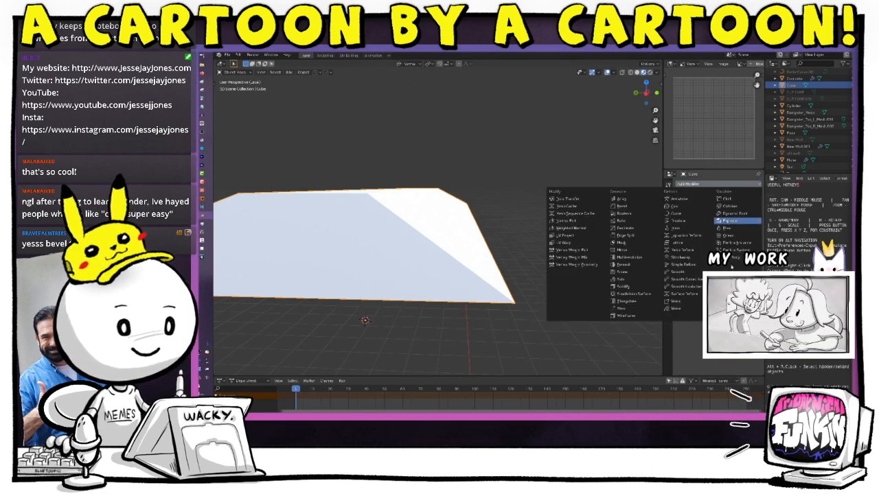
{"action": "left_click", "coordinate": [525, 264]}
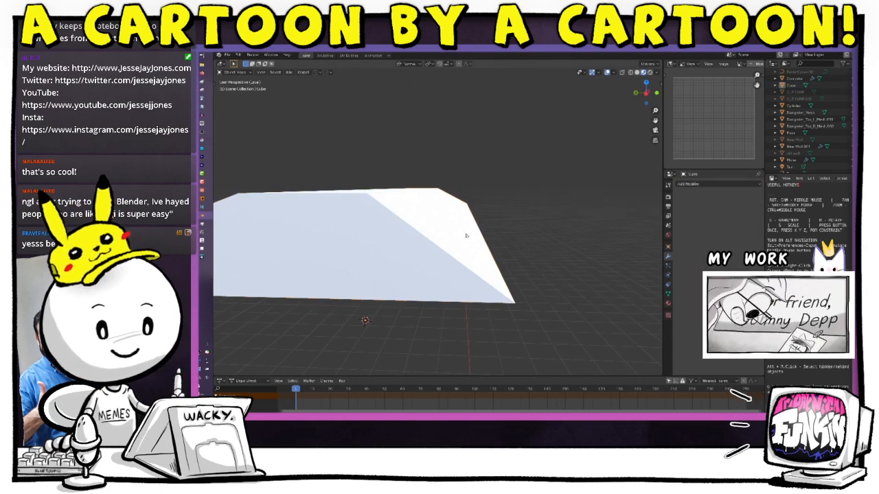
{"action": "left_click", "coordinate": [466, 234]}
{"action": "right_click", "coordinate": [465, 234]}
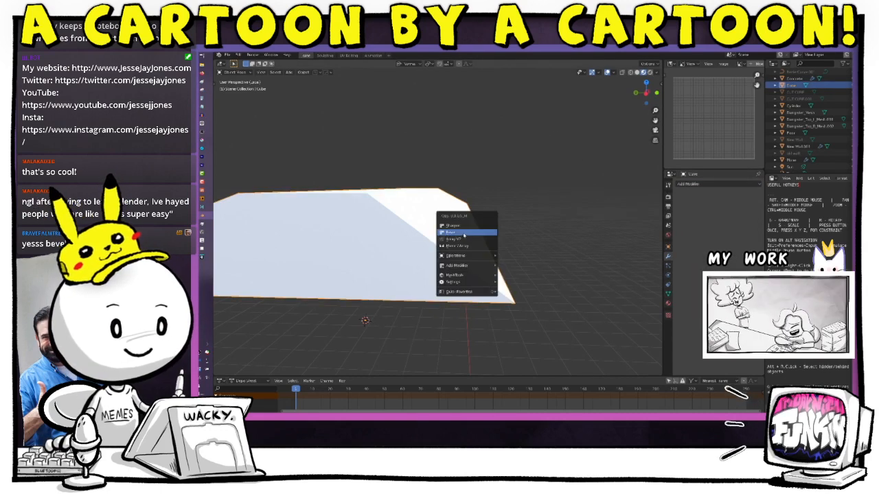
{"action": "left_click", "coordinate": [461, 232]}
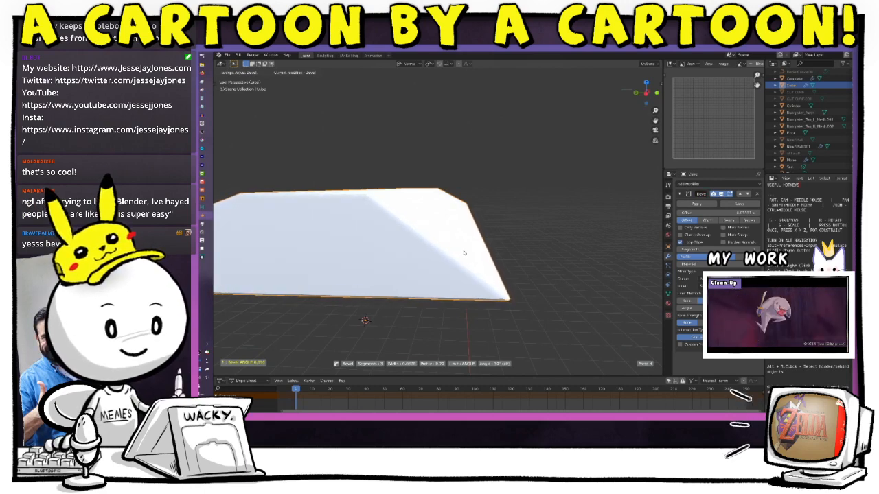
{"action": "left_click", "coordinate": [467, 255]}
Select the cylindrical tube inside the housing and give it a level-2 Subdivision Surface modifier.
{"action": "middle_click_drag", "start_coordinate": [541, 310], "coordinate": [594, 202]}
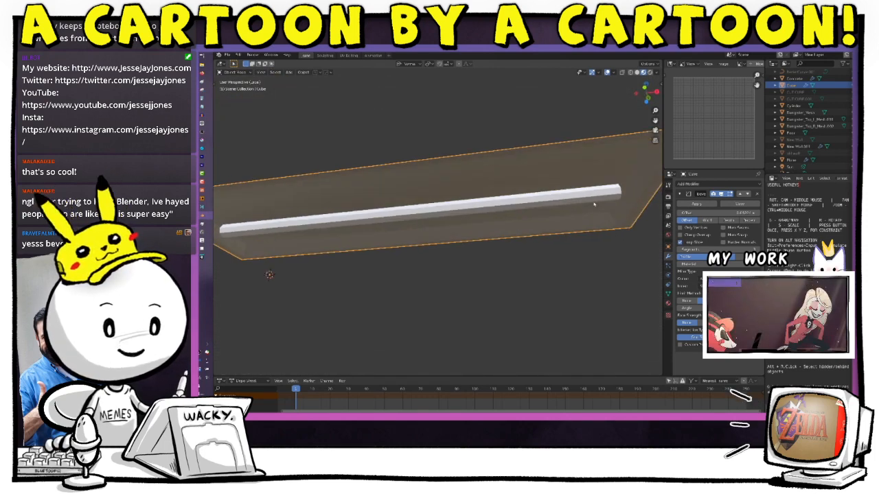
{"action": "left_click", "coordinate": [595, 201]}
{"action": "key", "text": "ctrl+2"}
Try moving the tube along the Y axis in the bottom view, and undo the move.
{"action": "middle_click_drag", "start_coordinate": [562, 244], "coordinate": [601, 211]}
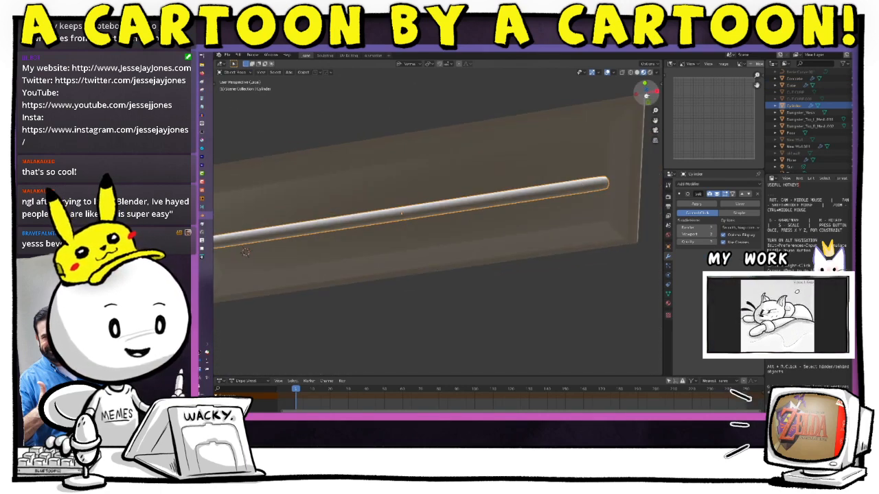
{"action": "left_click", "coordinate": [646, 96]}
{"action": "middle_click_drag", "start_coordinate": [592, 180], "coordinate": [546, 303], "text": "ctrl"}
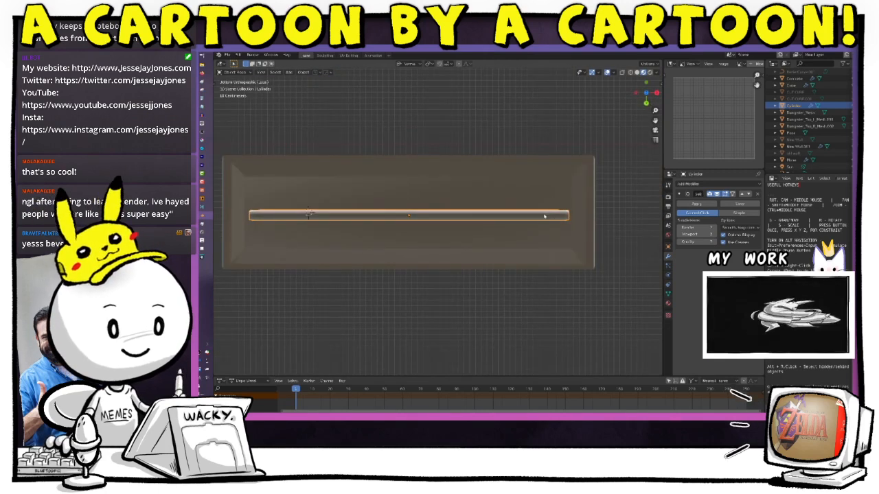
{"action": "left_click", "coordinate": [541, 218]}
{"action": "left_click", "coordinate": [528, 216]}
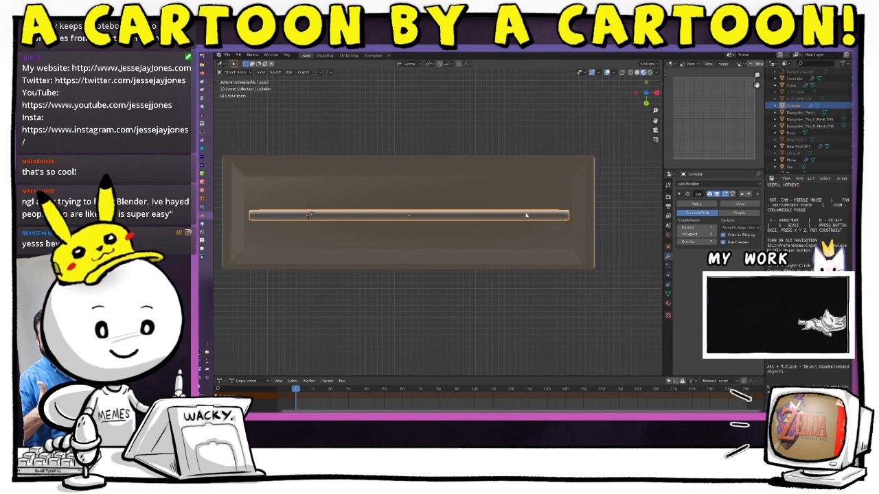
{"action": "key", "text": "g"}
{"action": "key", "text": "y"}
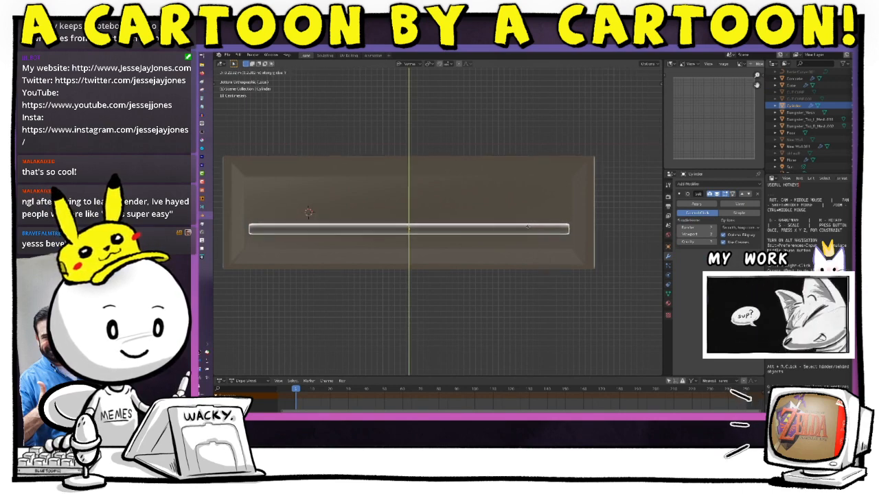
{"action": "left_click", "coordinate": [528, 228]}
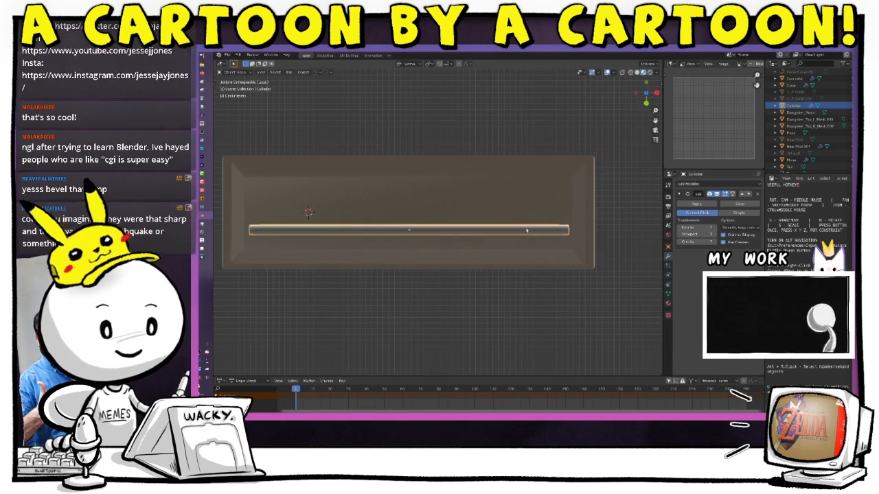
{"action": "key", "text": "ctrl+z"}
Scale the tube within the housing.
{"action": "key", "text": "s"}
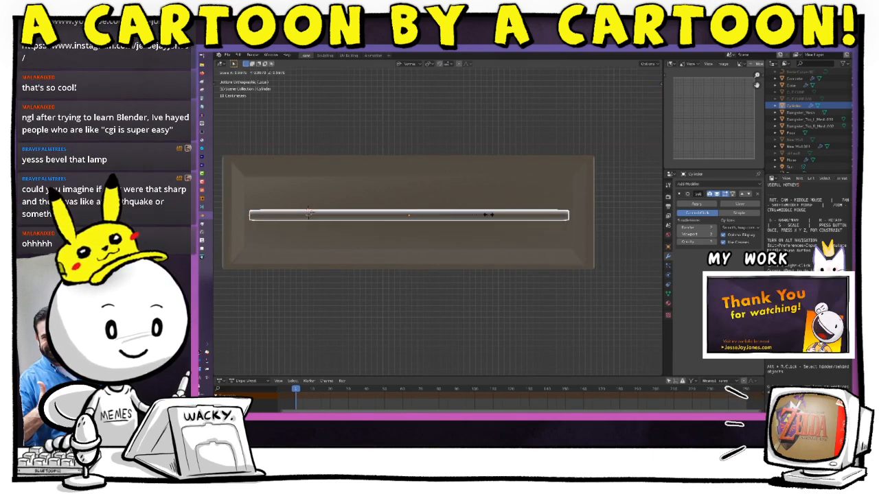
Finish scaling the light tube to nearly the fixture's full length and place a duplicate parallel to it along the Y axis.
{"action": "left_click", "coordinate": [494, 216]}
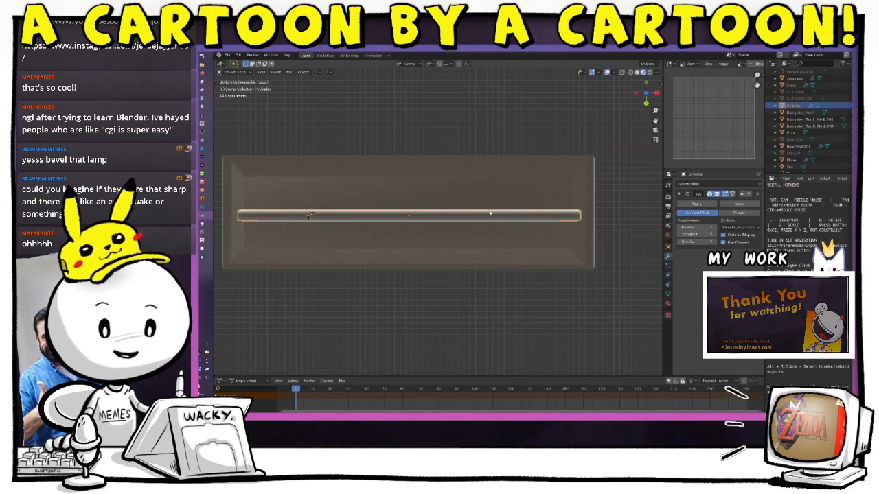
{"action": "key", "text": "shift+d"}
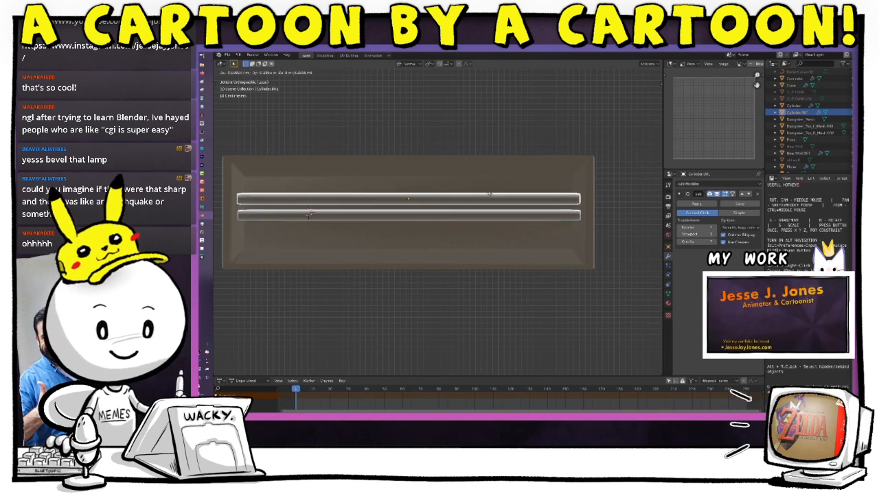
{"action": "key", "text": "x"}
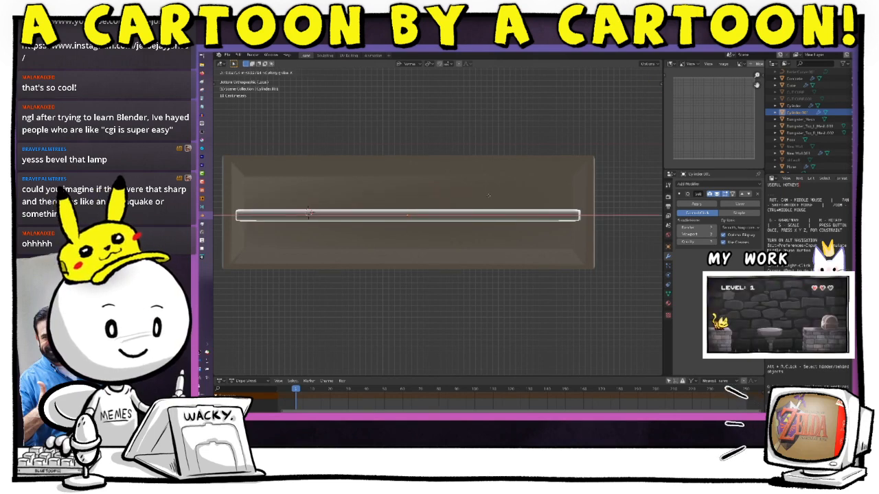
{"action": "key", "text": "z"}
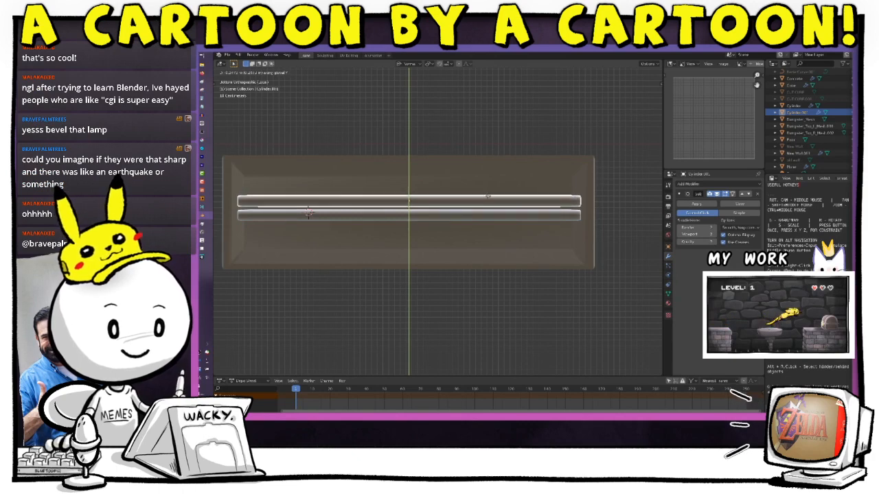
{"action": "left_click", "coordinate": [488, 195]}
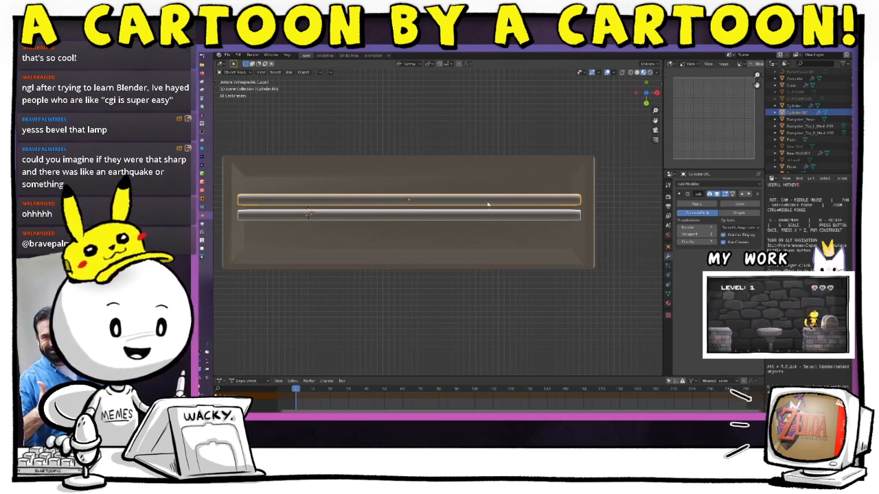
Select both light tubes and shift them together along Y to centre them under the lamp housing.
{"action": "left_click", "coordinate": [467, 216], "text": "shift"}
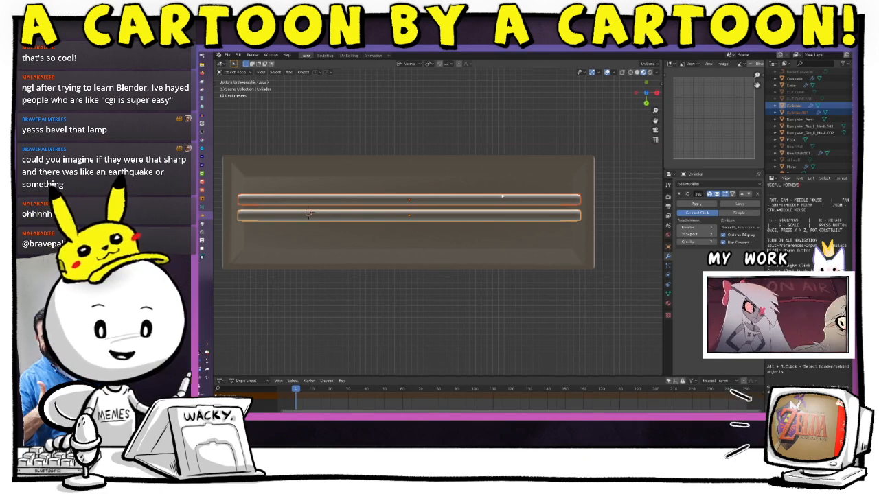
{"action": "key", "text": "g"}
{"action": "key", "text": "z"}
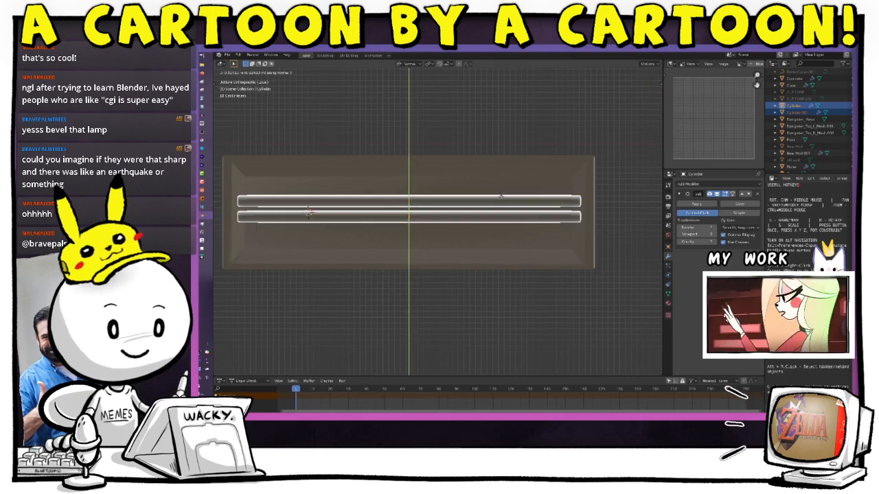
{"action": "left_click", "coordinate": [504, 202]}
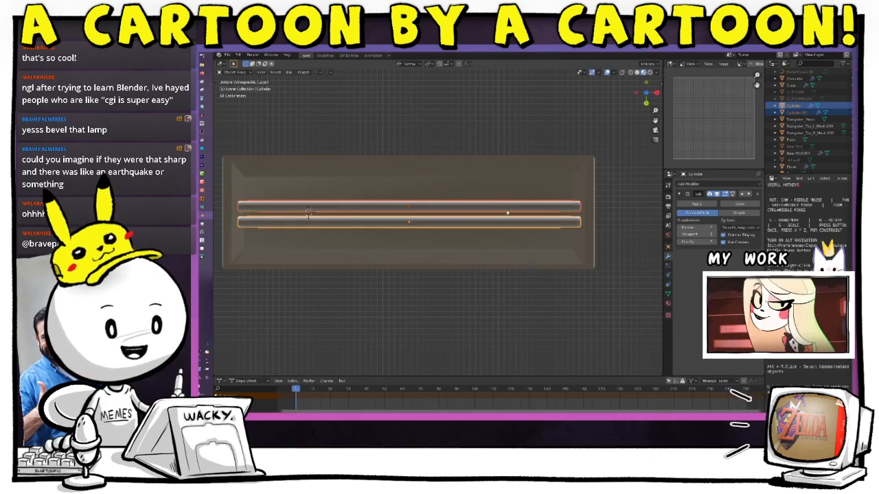
{"action": "middle_click_drag", "start_coordinate": [532, 265], "coordinate": [539, 306]}
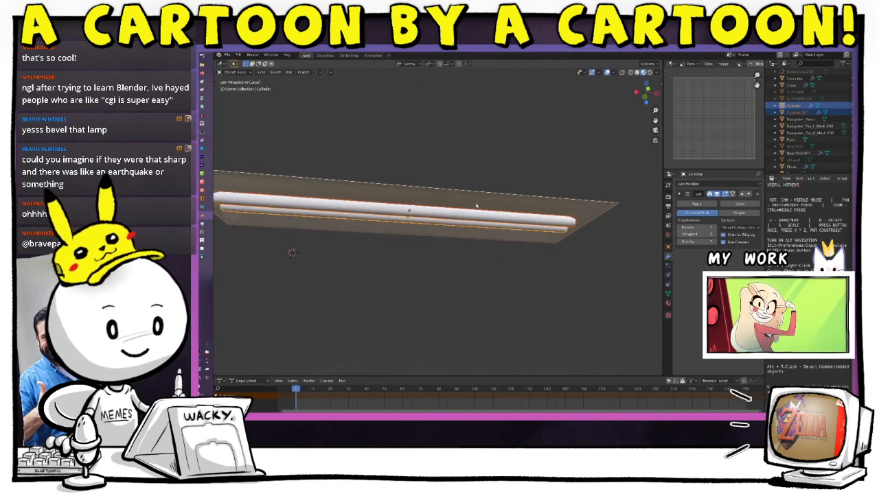
Select the lamp housing around the two tubes and open its mesh in Edit Mode.
{"action": "left_click", "coordinate": [480, 206]}
{"action": "middle_click_drag", "start_coordinate": [444, 261], "coordinate": [499, 230]}
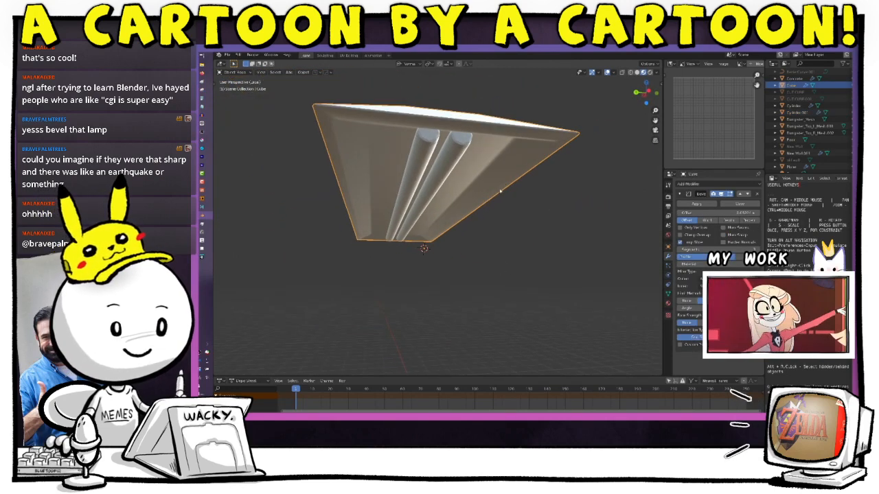
{"action": "middle_click_drag", "start_coordinate": [499, 191], "coordinate": [492, 196]}
{"action": "key", "text": "Tab"}
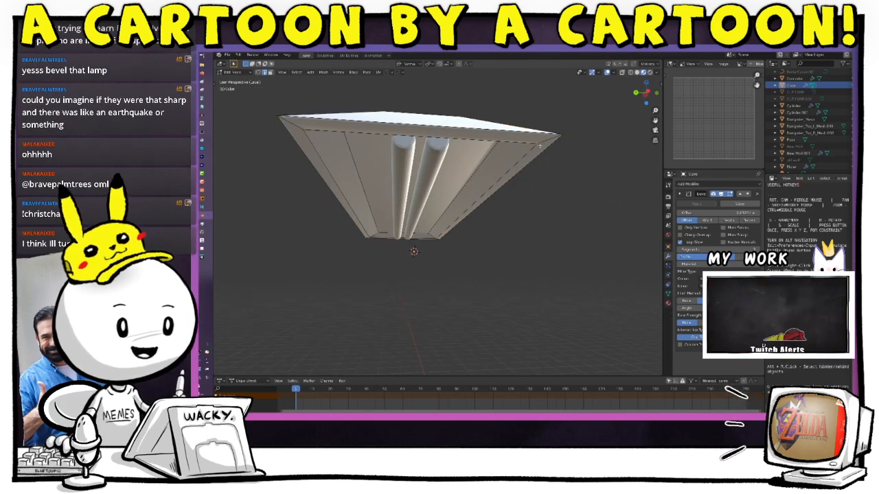
Try to move the upper part of the housing mesh freely, and undo the move.
{"action": "left_click", "coordinate": [537, 150]}
{"action": "middle_click_drag", "start_coordinate": [569, 206], "coordinate": [465, 220]}
{"action": "scroll", "coordinate": [464, 220], "scroll_direction": "up", "scroll_amount": 5}
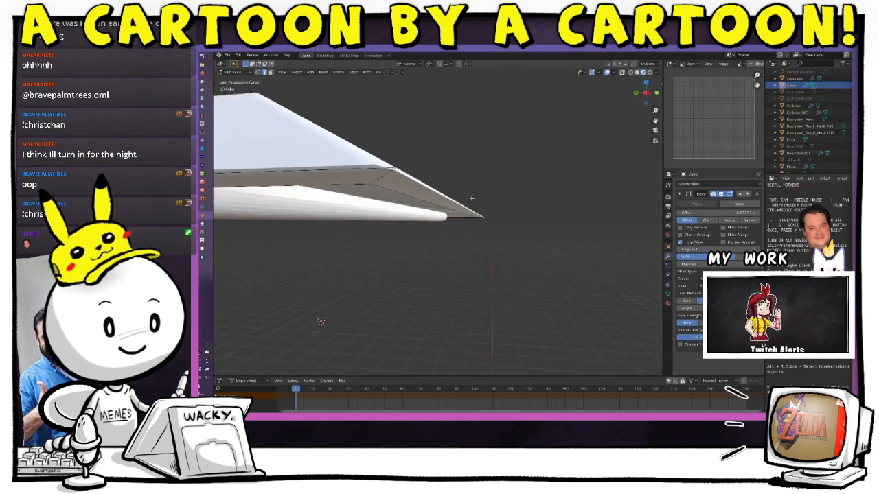
{"action": "middle_click_drag", "start_coordinate": [431, 184], "coordinate": [522, 134]}
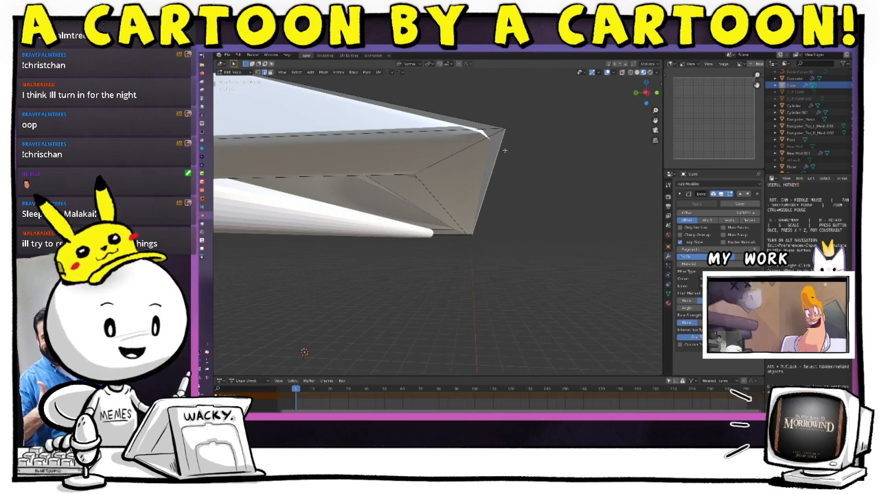
{"action": "key", "text": "g"}
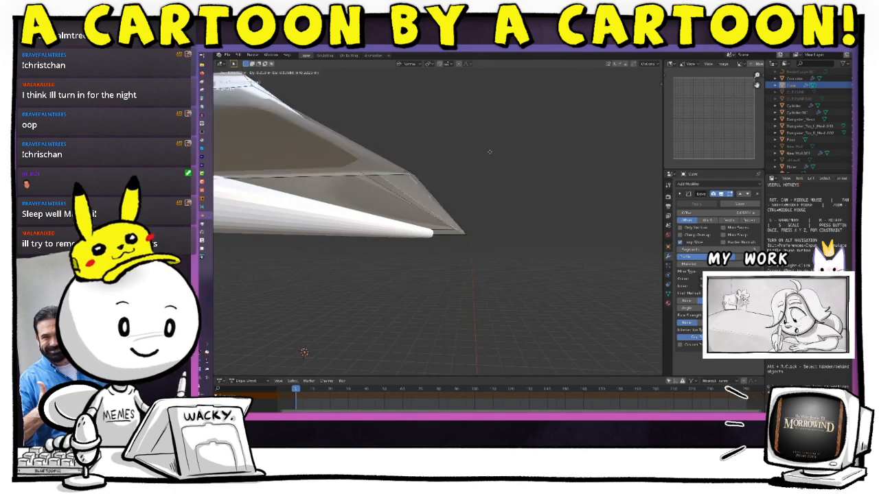
{"action": "left_click", "coordinate": [506, 176]}
{"action": "key", "text": "ctrl+z"}
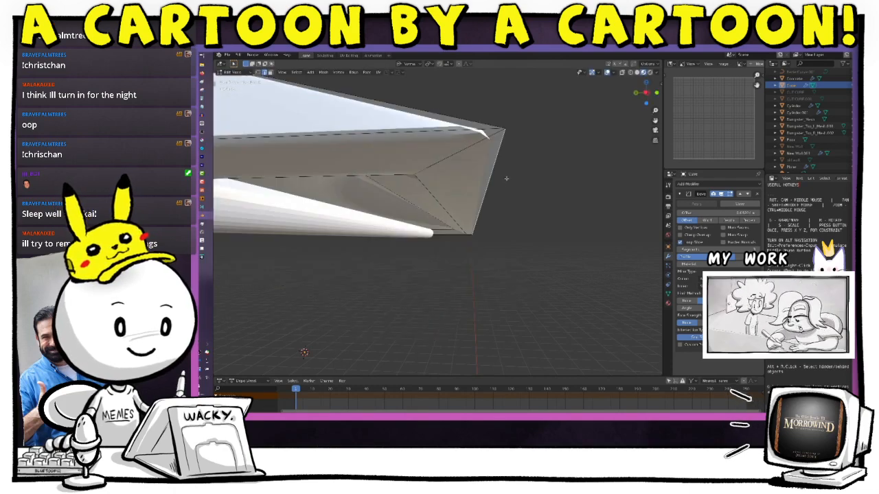
Select the housing's entire mesh and scale it narrower along X to fit closely around the two tubes.
{"action": "middle_click_drag", "start_coordinate": [523, 181], "coordinate": [460, 200]}
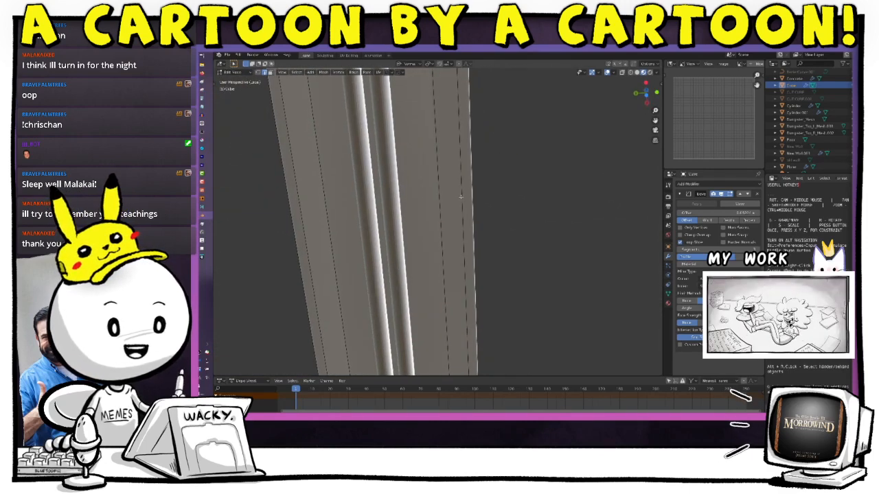
{"action": "left_click", "coordinate": [461, 197]}
{"action": "middle_click_drag", "start_coordinate": [508, 169], "coordinate": [488, 221], "text": "ctrl"}
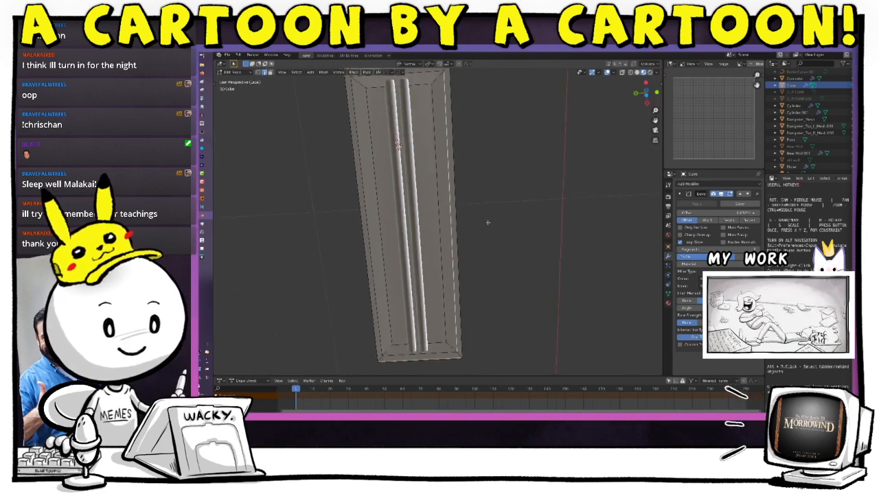
{"action": "middle_click_drag", "start_coordinate": [488, 187], "coordinate": [487, 213], "text": "ctrl"}
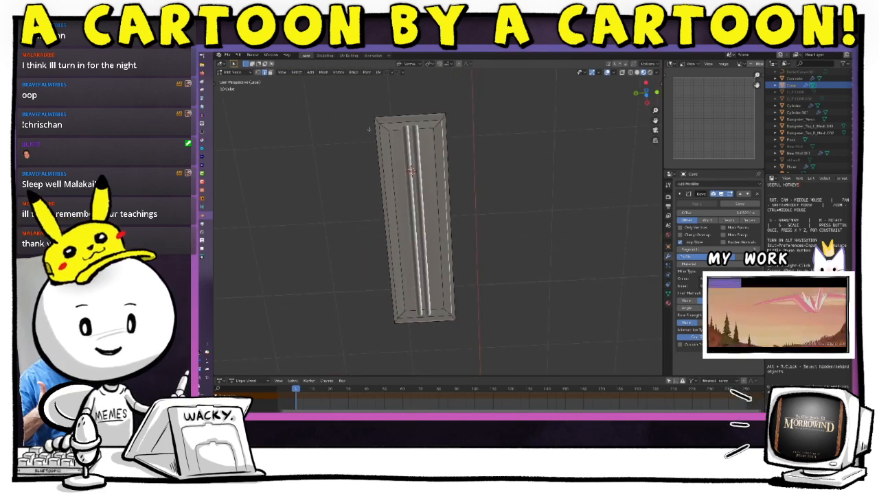
{"action": "middle_click_drag", "start_coordinate": [458, 214], "coordinate": [453, 184], "text": "ctrl"}
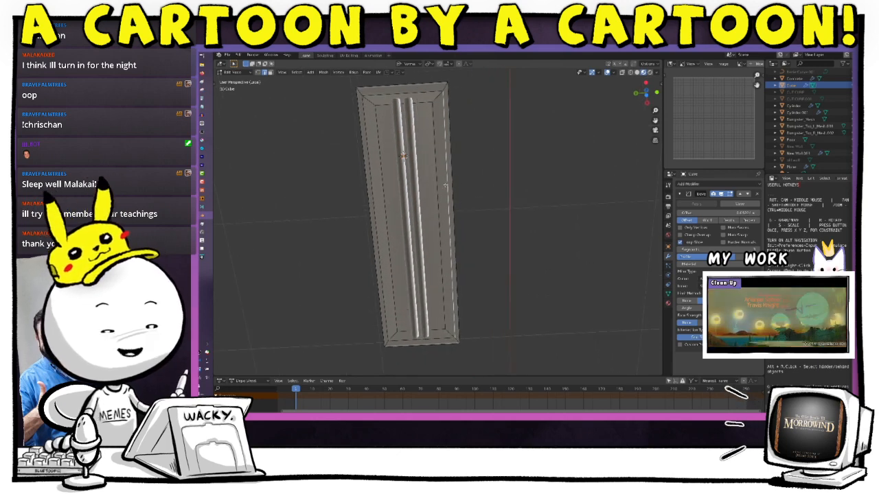
{"action": "key", "text": "a"}
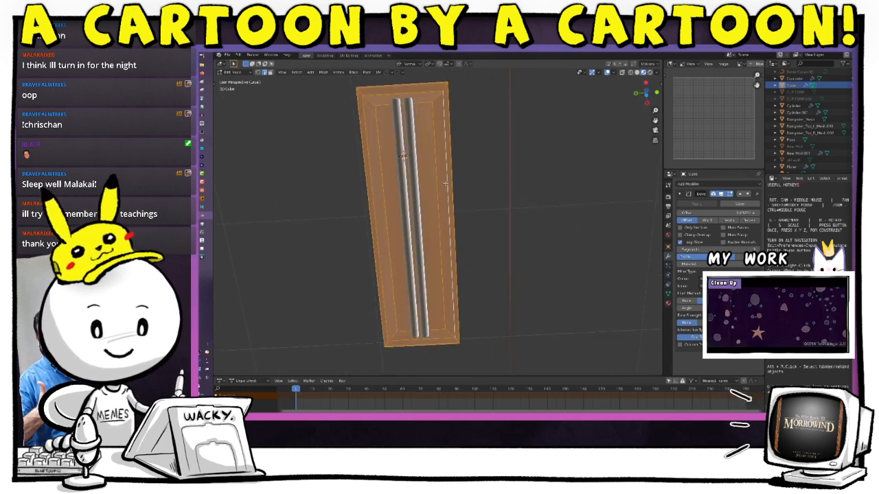
{"action": "key", "text": "s"}
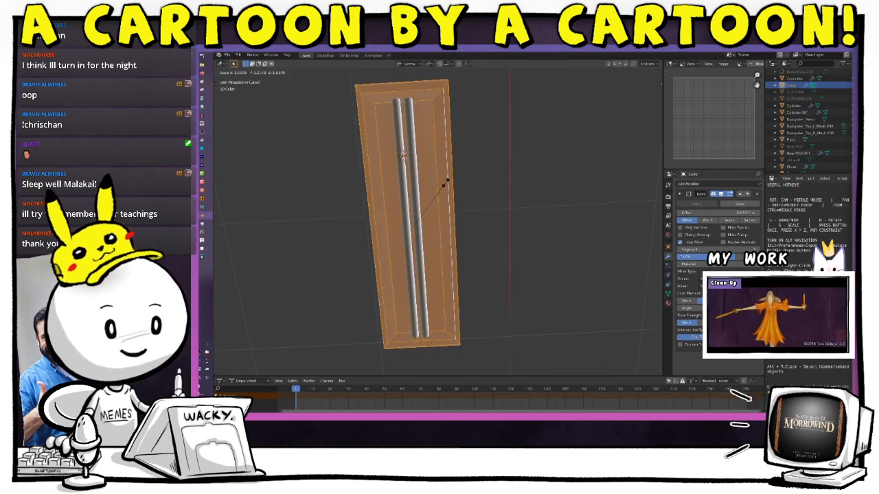
{"action": "key", "text": "y"}
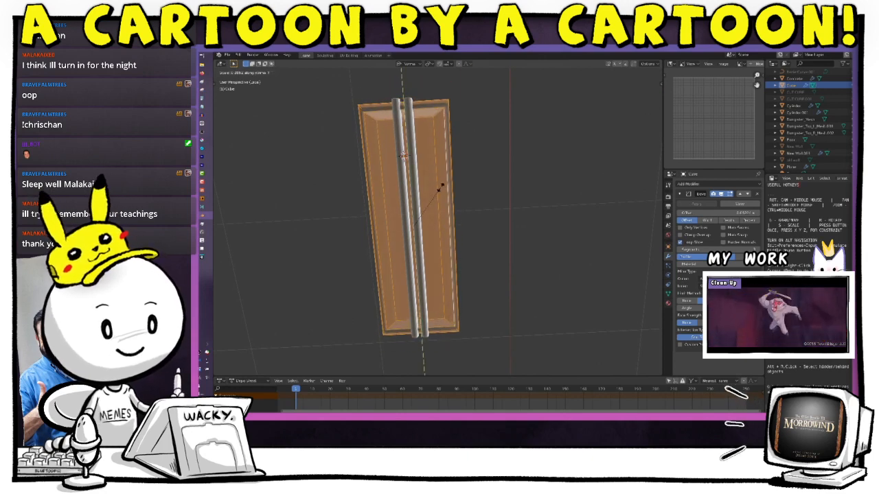
{"action": "key", "text": "z"}
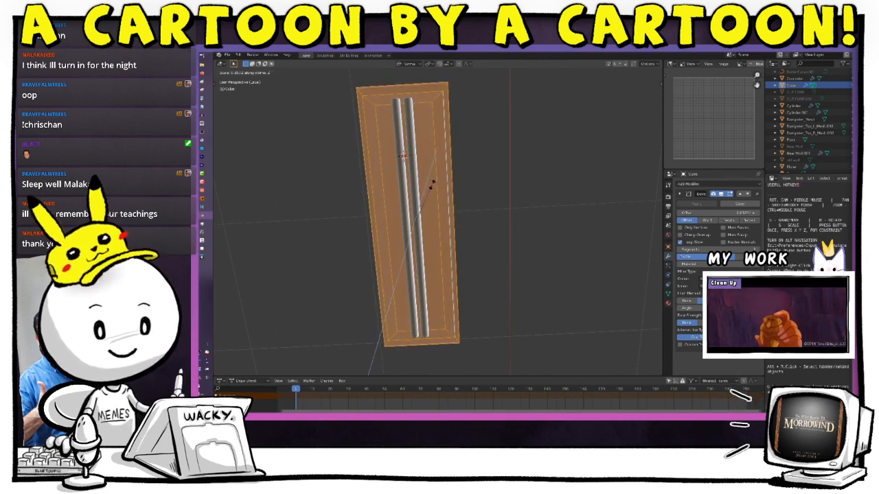
{"action": "key", "text": "x"}
{"action": "key", "text": "x"}
{"action": "key", "text": "x"}
{"action": "key", "text": "x"}
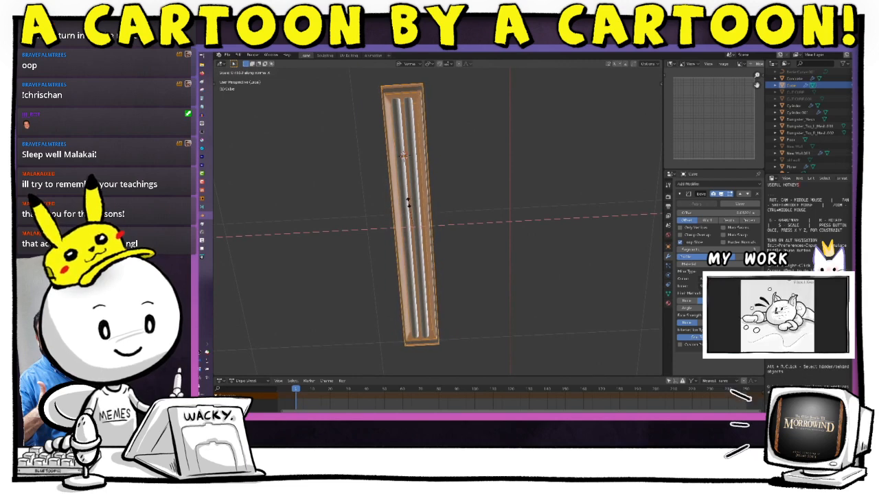
{"action": "left_click", "coordinate": [408, 203]}
Scale the whole housing mesh along Z to make it shallower around the tubes.
{"action": "middle_click_drag", "start_coordinate": [417, 244], "coordinate": [484, 181]}
{"action": "key", "text": "z"}
{"action": "key", "text": "z"}
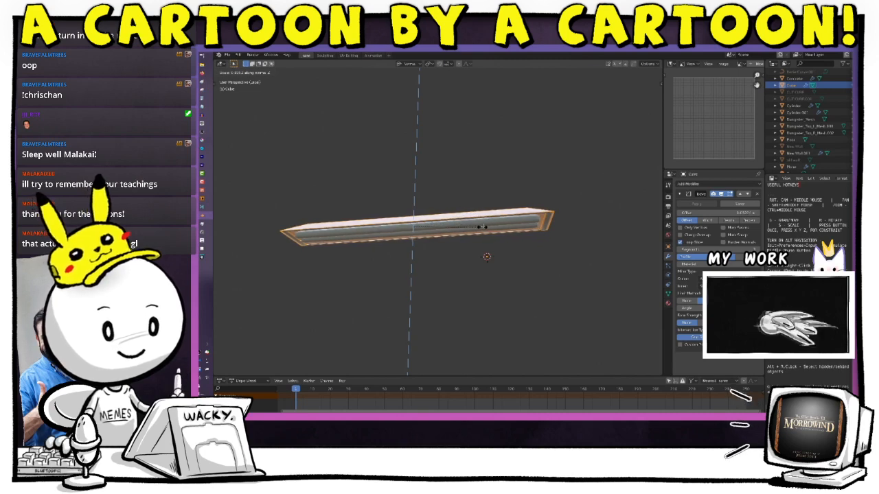
{"action": "left_click", "coordinate": [482, 227]}
{"action": "middle_click_drag", "start_coordinate": [482, 227], "coordinate": [489, 238]}
{"action": "middle_click_drag", "start_coordinate": [436, 235], "coordinate": [425, 252]}
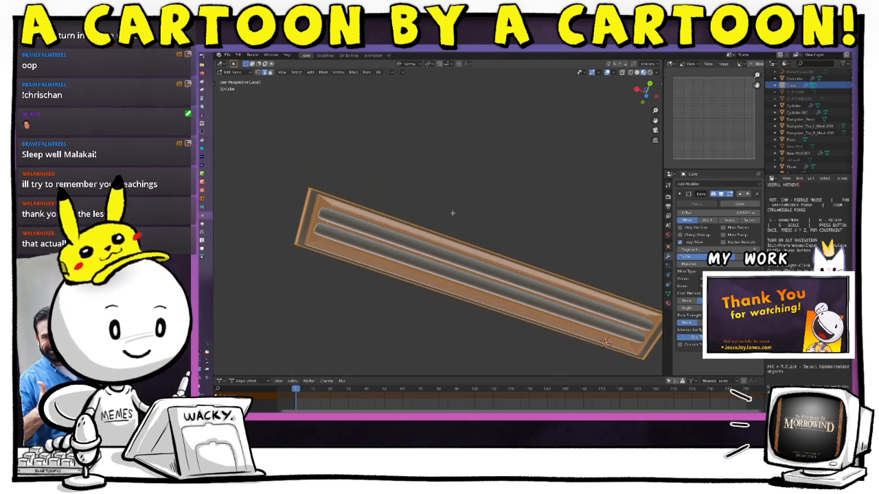
{"action": "middle_click_drag", "start_coordinate": [452, 214], "coordinate": [478, 269]}
{"action": "key", "text": "Tab"}
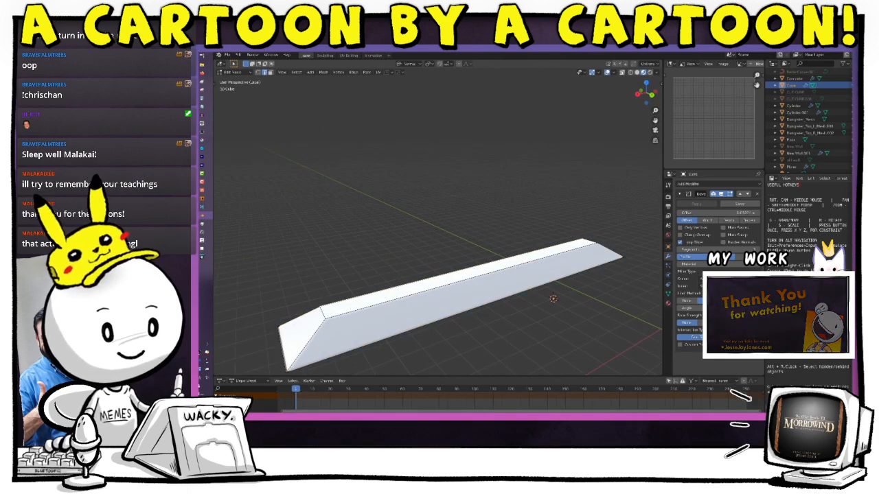
Select only the housing's large top face and lower it slightly along the global Z axis.
{"action": "middle_click_drag", "start_coordinate": [497, 256], "coordinate": [503, 273]}
{"action": "key", "text": "Tab"}
{"action": "left_click", "coordinate": [543, 270]}
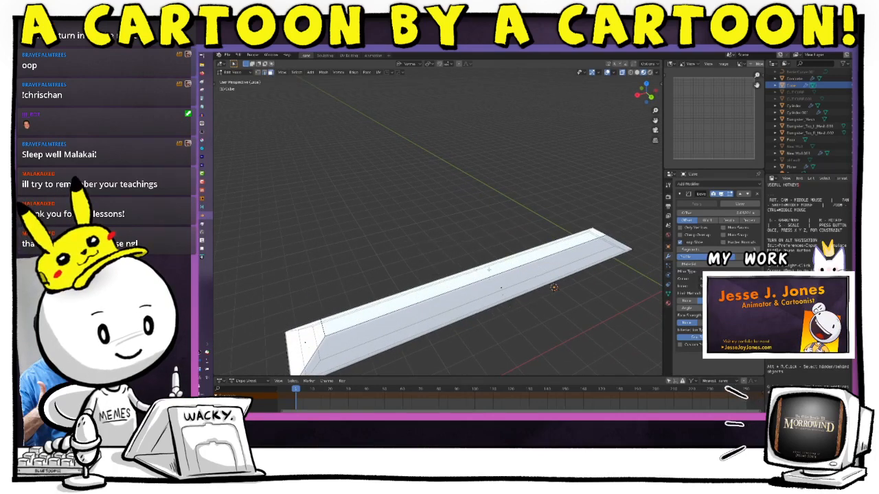
{"action": "left_click", "coordinate": [534, 255]}
{"action": "middle_click_drag", "start_coordinate": [534, 258], "coordinate": [525, 291]}
{"action": "left_click_drag", "start_coordinate": [481, 265], "coordinate": [502, 277]}
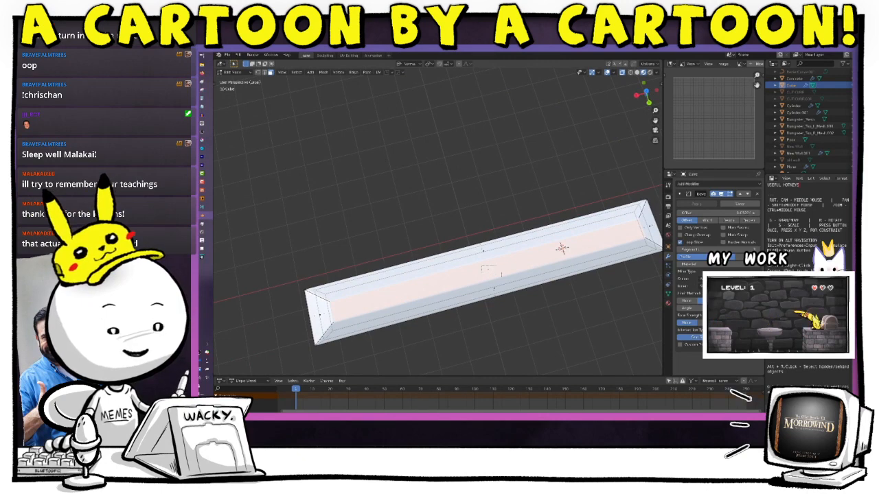
{"action": "middle_click_drag", "start_coordinate": [563, 332], "coordinate": [512, 209]}
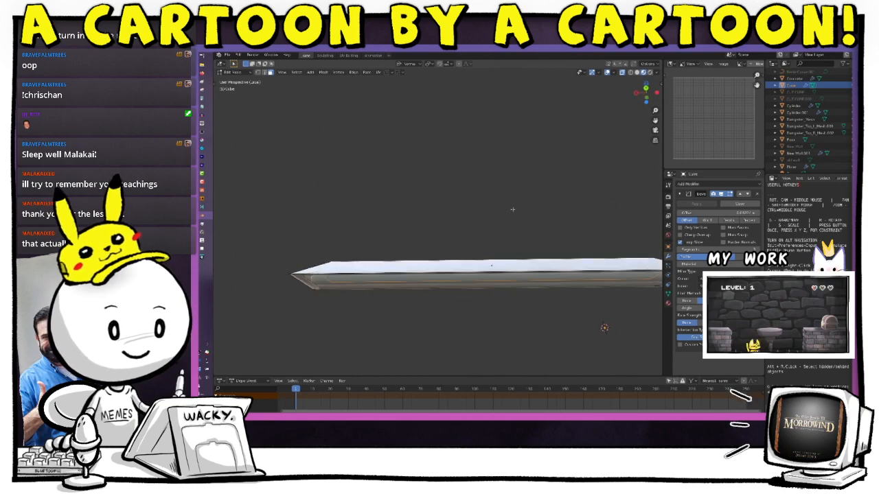
{"action": "middle_click_drag", "start_coordinate": [524, 252], "coordinate": [526, 244]}
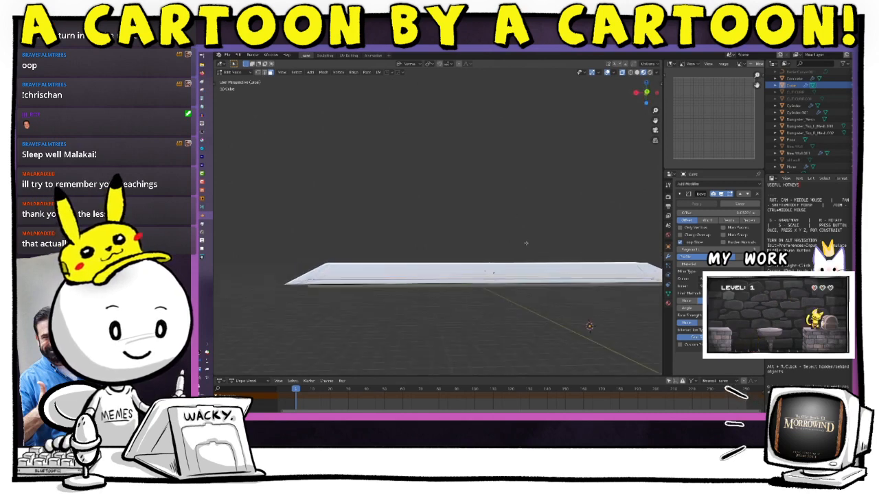
{"action": "key", "text": "g"}
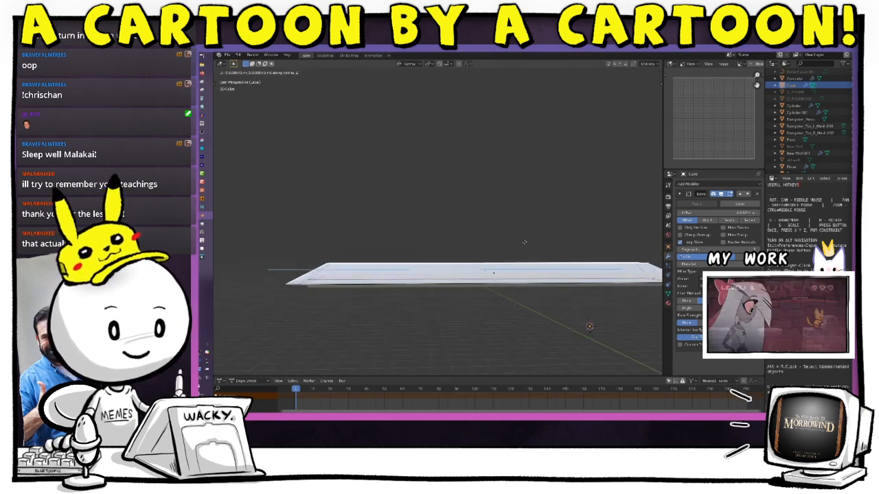
{"action": "key", "text": "z"}
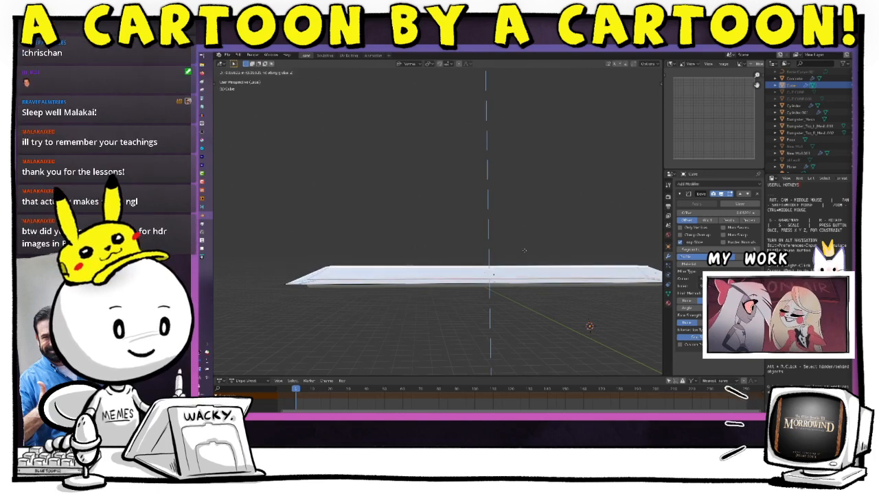
{"action": "left_click", "coordinate": [523, 252]}
Nudge the housing's selected large face along its normal Z axis, and scale it slightly along the global X axis.
{"action": "middle_click_drag", "start_coordinate": [519, 281], "coordinate": [514, 262]}
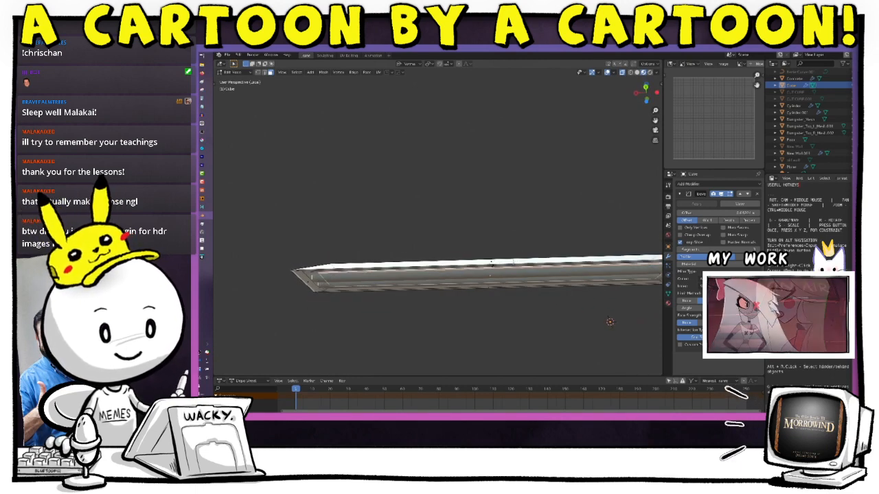
{"action": "key", "text": "g"}
{"action": "key", "text": "z"}
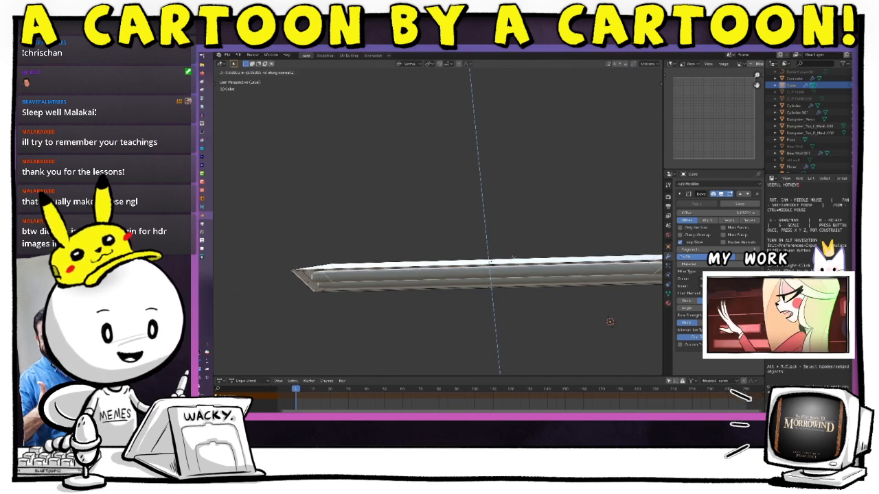
{"action": "left_click", "coordinate": [513, 256]}
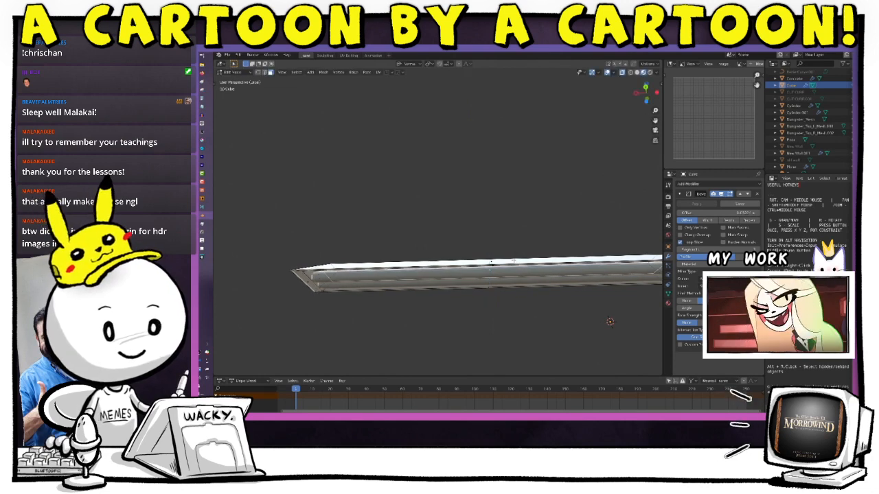
{"action": "key", "text": "s"}
{"action": "key", "text": "x"}
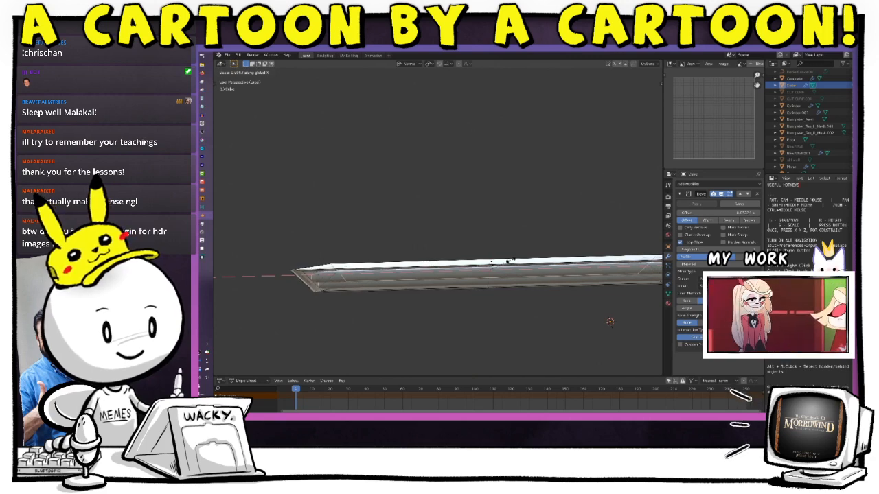
{"action": "left_click", "coordinate": [507, 260]}
Switch to edge selection, select the edge loop around the housing's open rim, and move it slightly along the global Z axis.
{"action": "middle_click_drag", "start_coordinate": [474, 314], "coordinate": [327, 256]}
{"action": "key", "text": "Tab"}
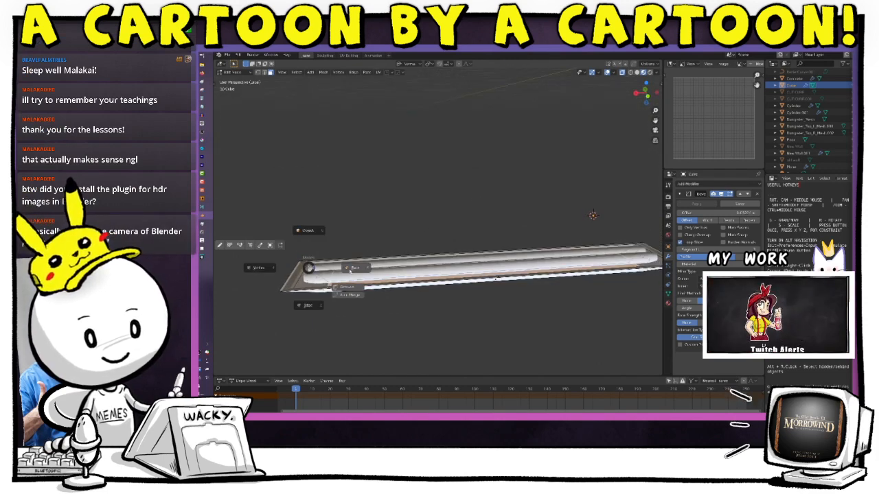
{"action": "left_click", "coordinate": [309, 300]}
{"action": "left_click", "coordinate": [302, 273]}
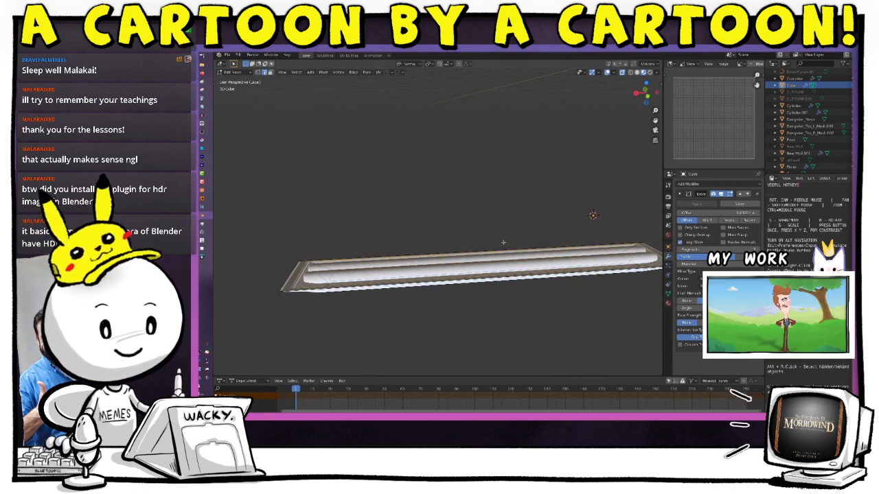
{"action": "key", "text": "g"}
{"action": "key", "text": "z"}
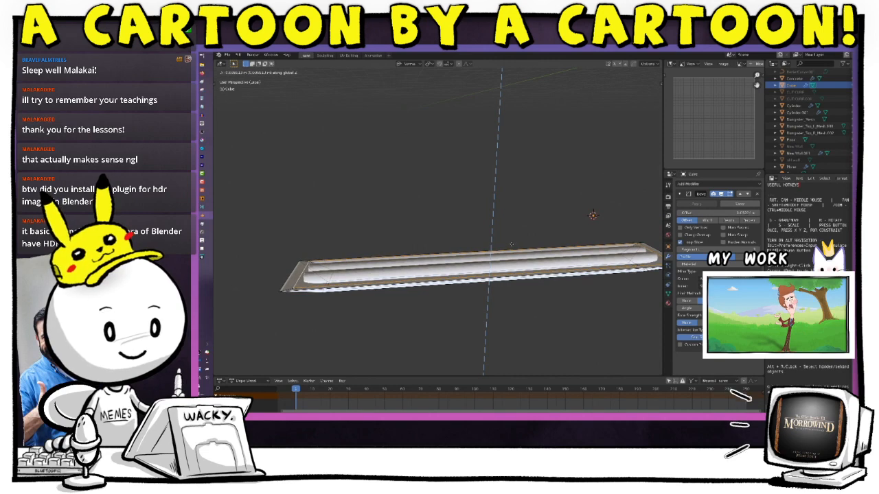
{"action": "left_click", "coordinate": [511, 246]}
Scale the housing's selected rim edge loop along the global Y axis.
{"action": "middle_click_drag", "start_coordinate": [512, 228], "coordinate": [627, 270]}
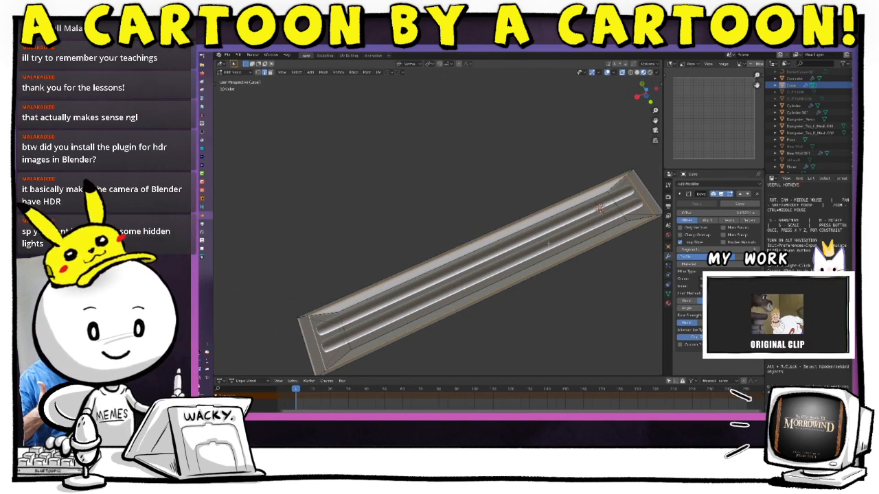
{"action": "key", "text": "s"}
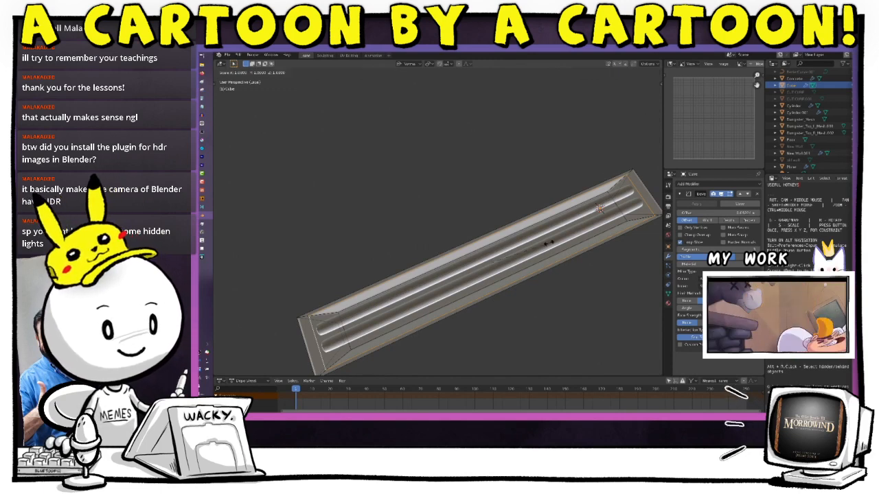
{"action": "key", "text": "y"}
{"action": "key", "text": "y"}
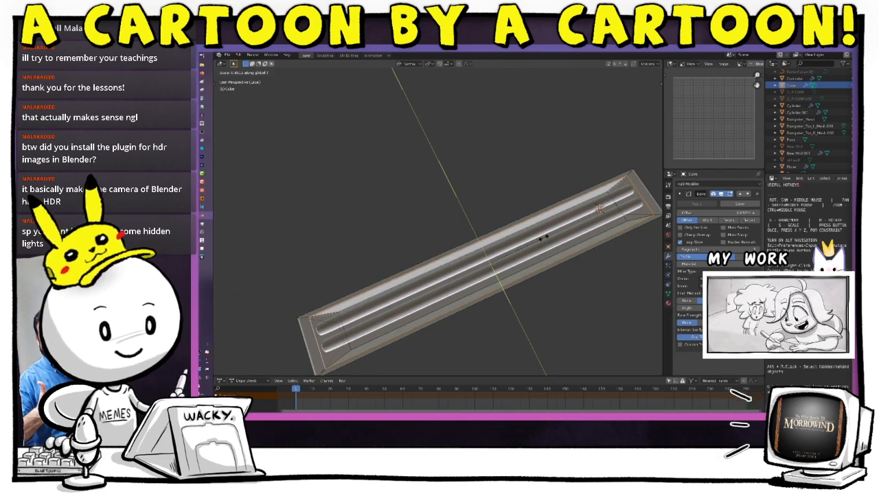
{"action": "left_click", "coordinate": [543, 238]}
{"action": "mouse_move", "coordinate": [544, 239]}
{"action": "middle_mouse_down"}
{"action": "mouse_move", "coordinate": [537, 199]}
{"action": "mouse_move", "coordinate": [538, 231]}
{"action": "middle_mouse_up"}
Scale the rim edge loop slightly longer along the global X axis so the housing's ends flare outward.
{"action": "middle_click_drag", "start_coordinate": [607, 236], "coordinate": [596, 269]}
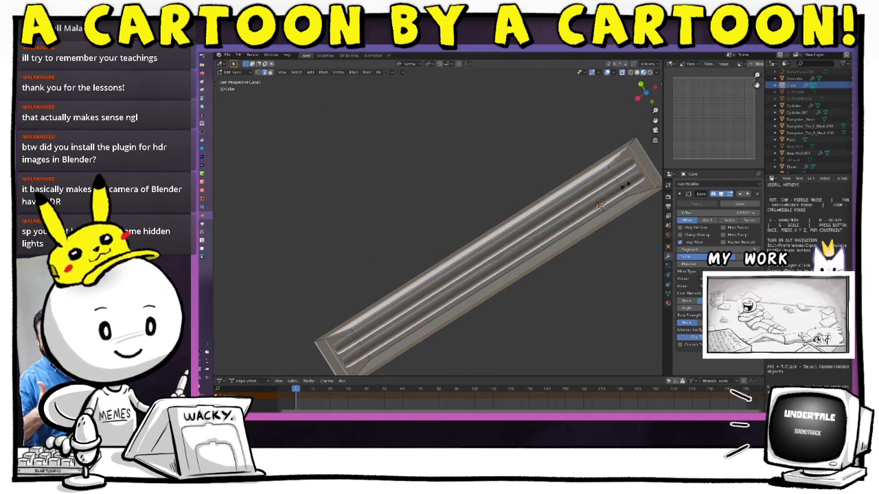
{"action": "key", "text": "s"}
{"action": "key", "text": "x"}
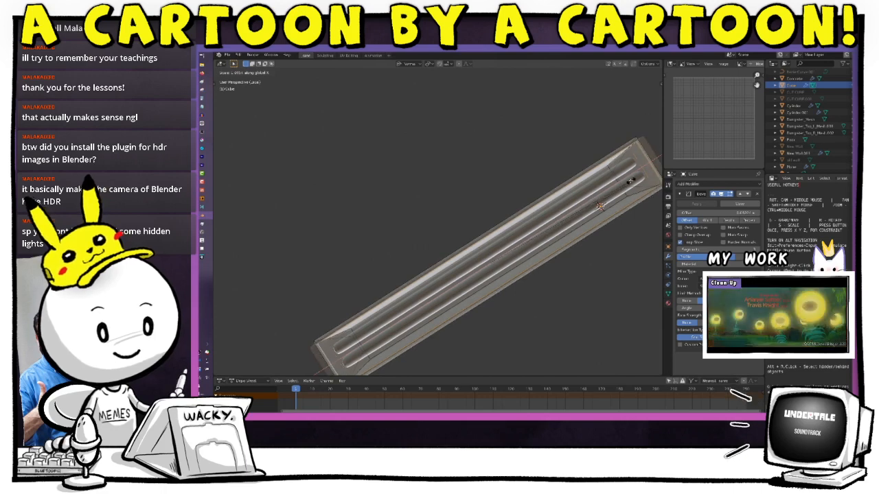
{"action": "left_click", "coordinate": [630, 180]}
Leave mesh editing and keep the finished housing selected as an object.
{"action": "middle_click_drag", "start_coordinate": [630, 181], "coordinate": [499, 181]}
{"action": "middle_click_drag", "start_coordinate": [497, 170], "coordinate": [462, 184]}
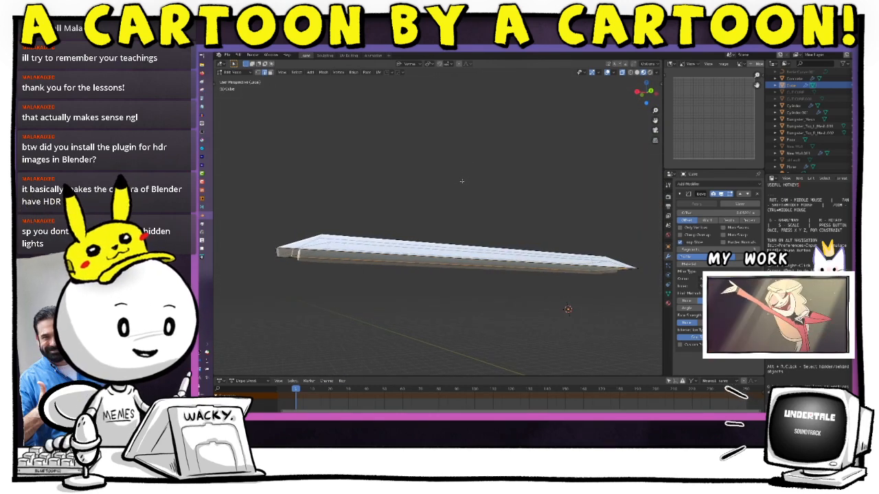
{"action": "key", "text": "Tab"}
{"action": "left_click", "coordinate": [551, 207]}
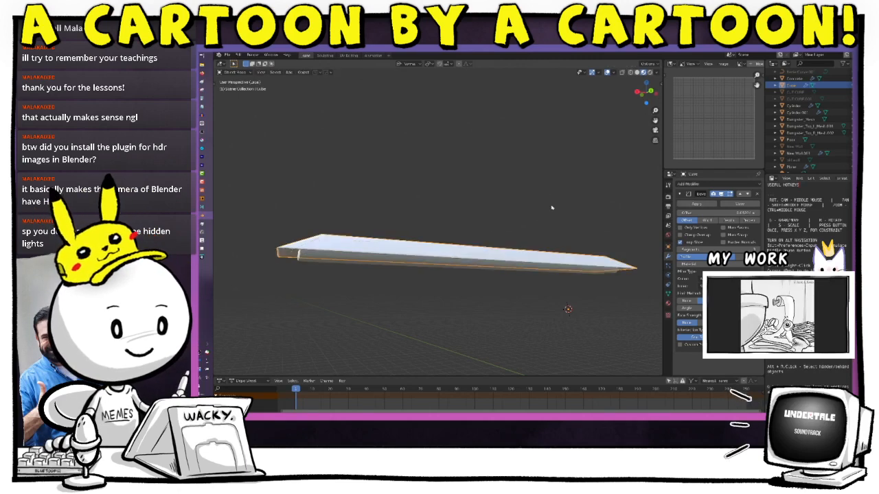
{"action": "left_click", "coordinate": [565, 229]}
{"action": "left_click", "coordinate": [557, 262]}
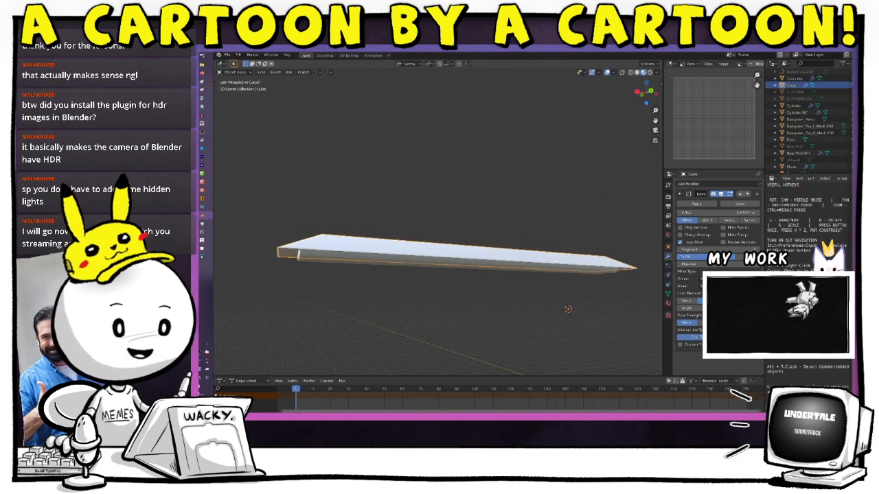
{"action": "mouse_move", "coordinate": [557, 261]}
{"action": "middle_mouse_down"}
{"action": "mouse_move", "coordinate": [548, 222]}
{"action": "mouse_move", "coordinate": [568, 262]}
{"action": "mouse_move", "coordinate": [561, 261]}
{"action": "middle_mouse_up"}
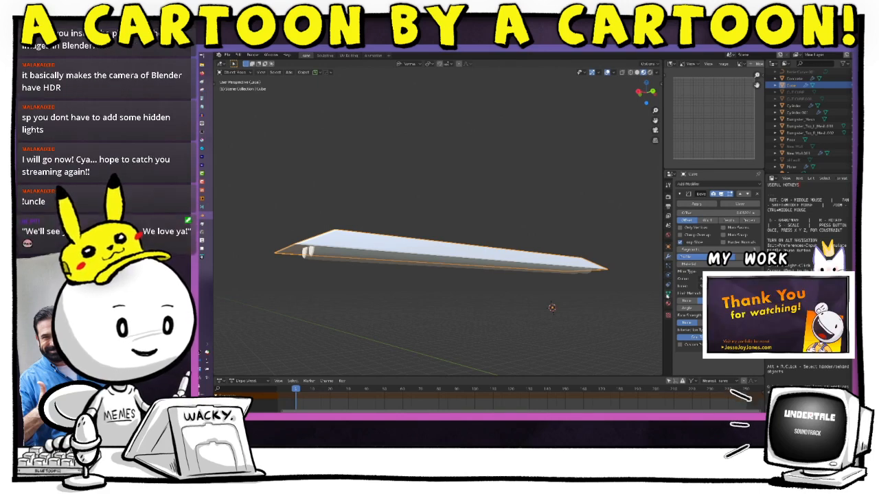
Create a new material on the housing and name it MetalBlack.
{"action": "left_click", "coordinate": [668, 302]}
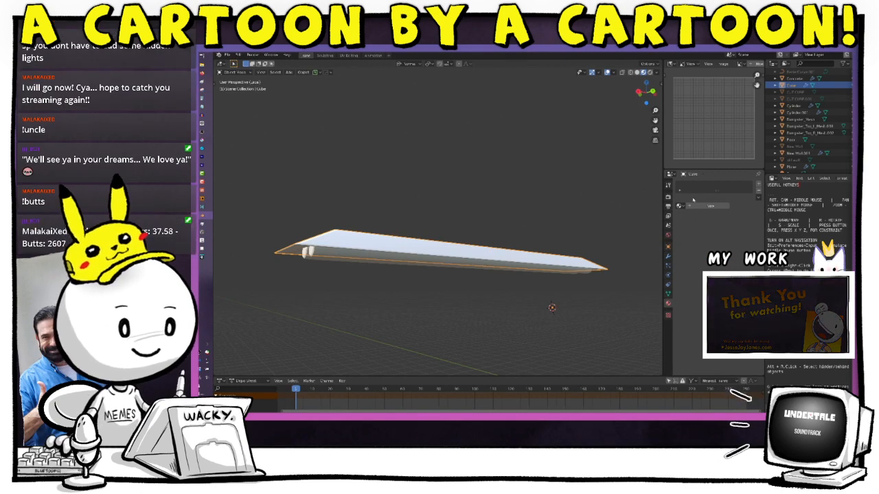
{"action": "left_click", "coordinate": [689, 206]}
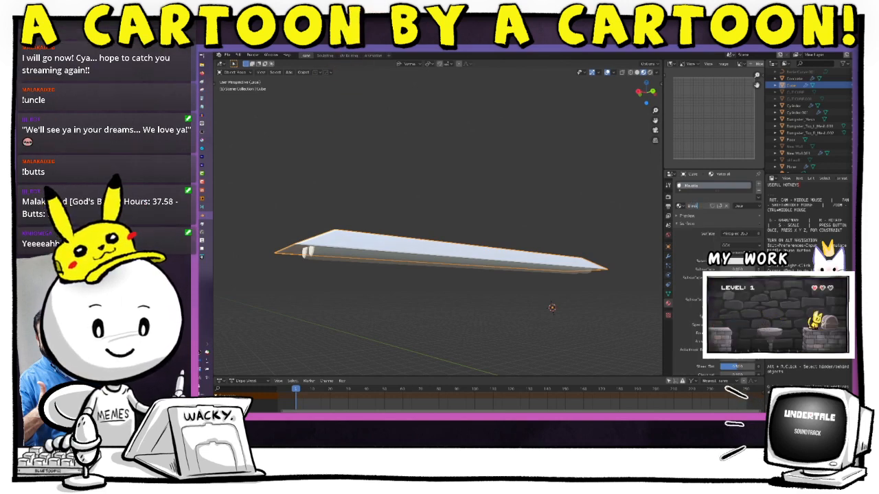
{"action": "key", "text": "BackSpace"}
{"action": "key", "text": "BackSpace"}
{"action": "key", "text": "BackSpace"}
{"action": "key", "text": "BackSpace"}
{"action": "key", "text": "BackSpace"}
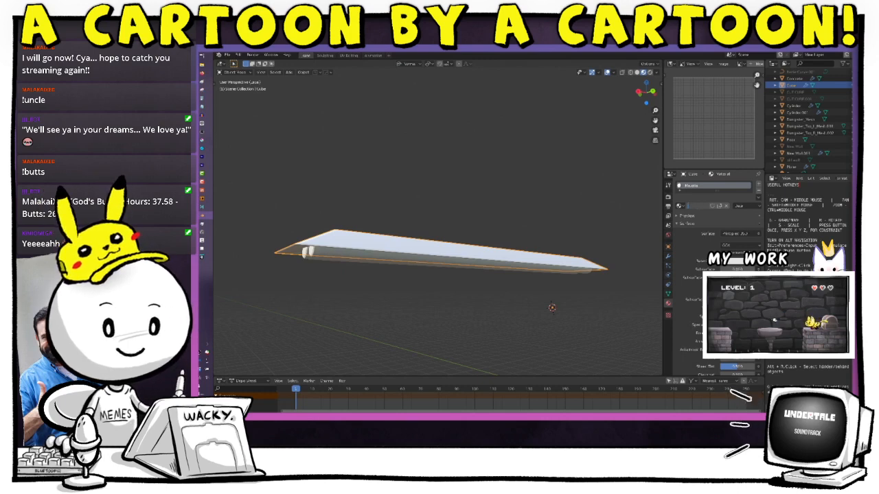
{"action": "type", "text": "Meta"}
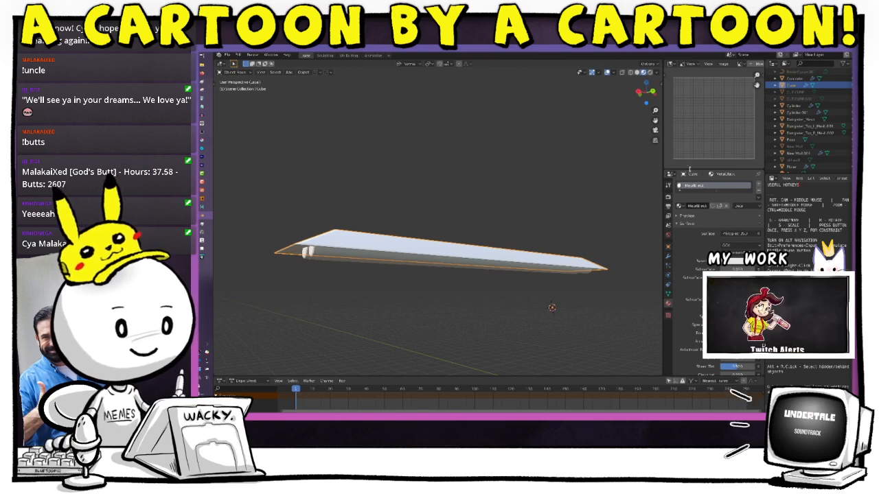
Darken the MetalBlack material's base color to nearly black.
{"action": "left_click", "coordinate": [734, 267]}
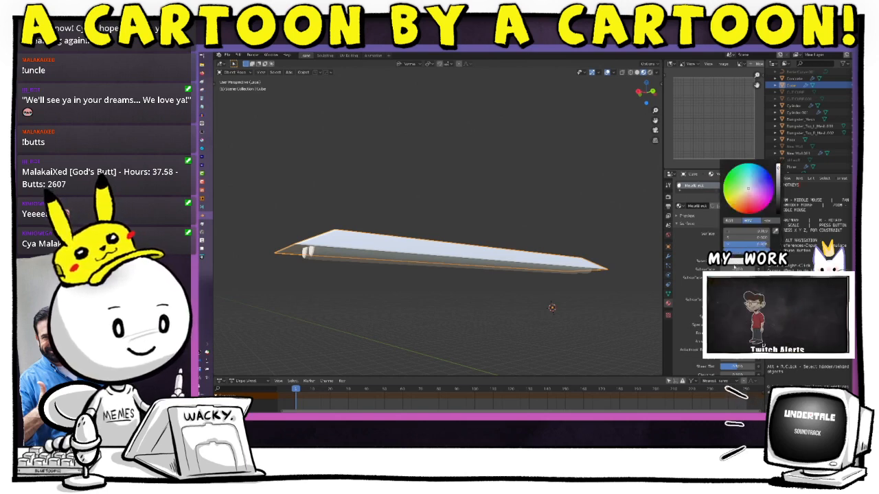
{"action": "left_click", "coordinate": [779, 203]}
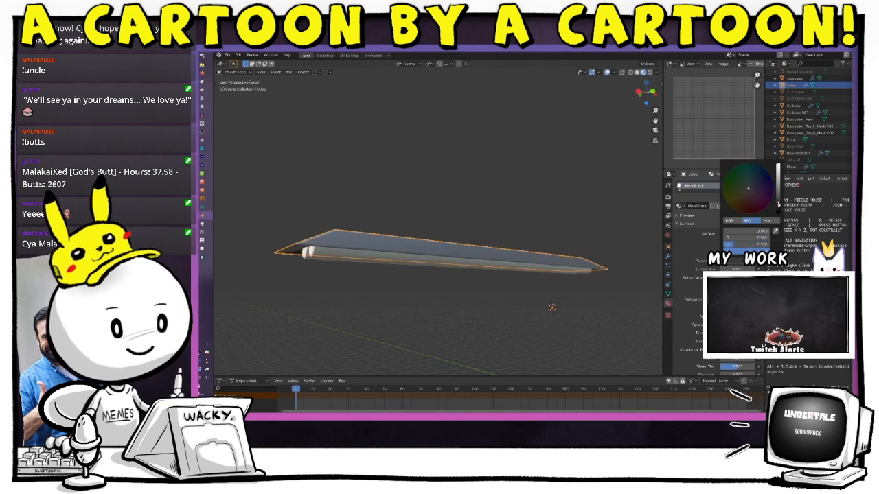
{"action": "left_click_drag", "start_coordinate": [778, 203], "coordinate": [778, 205]}
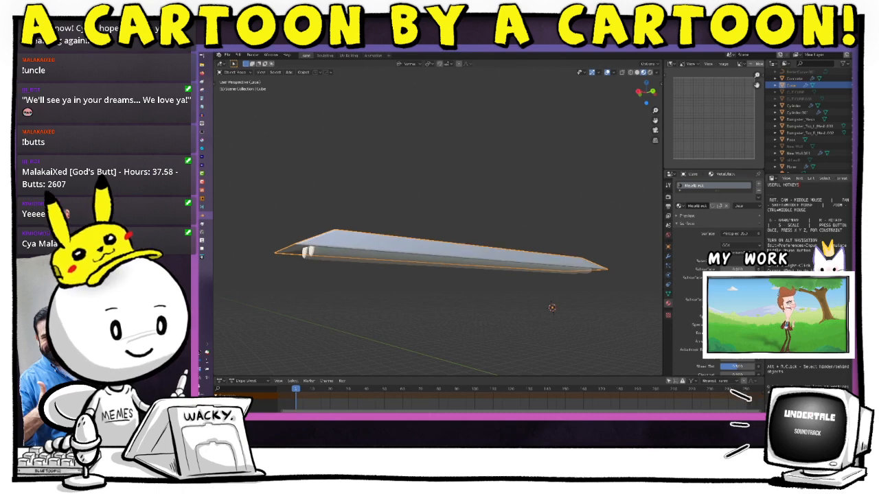
Select the first light tube from the housing's open side and give it a new material named LightTube.
{"action": "middle_click_drag", "start_coordinate": [588, 318], "coordinate": [558, 260]}
{"action": "left_click", "coordinate": [562, 259]}
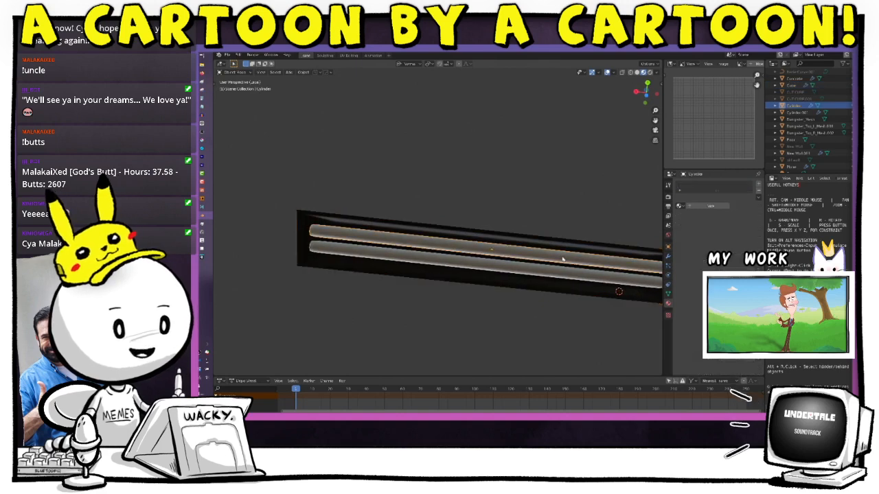
{"action": "left_click", "coordinate": [704, 206]}
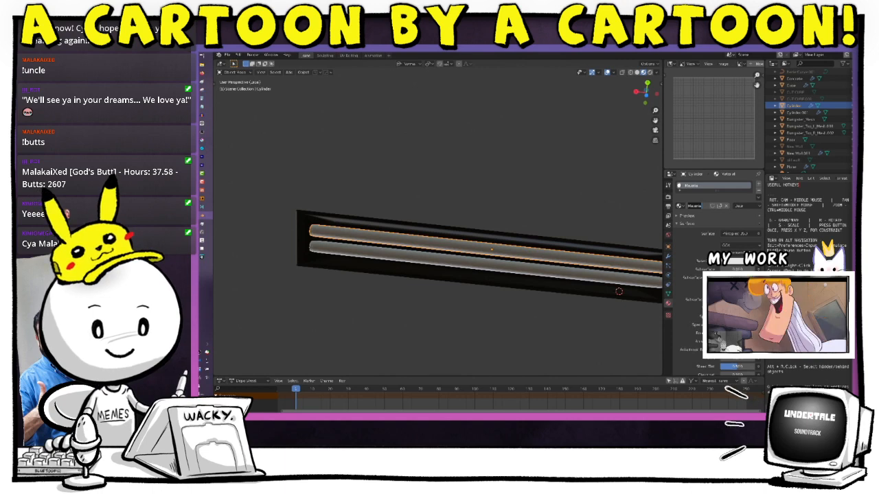
{"action": "type", "text": "Ligh"}
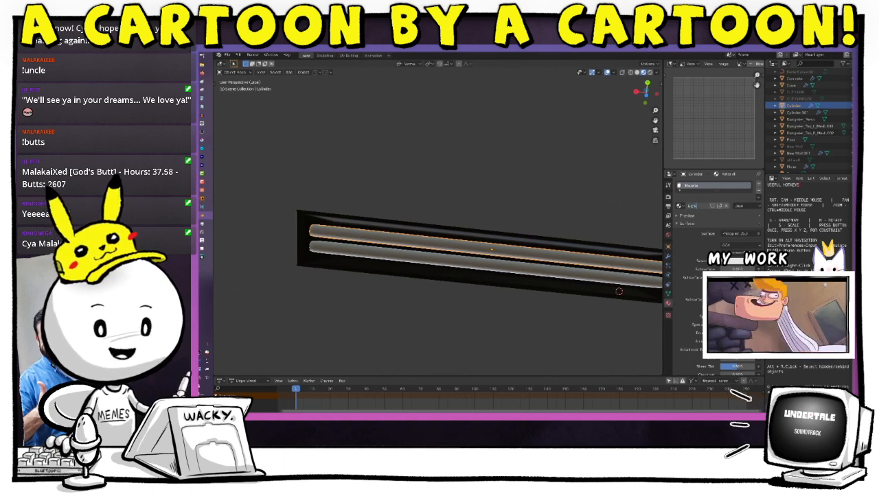
{"action": "type", "text": "tube"}
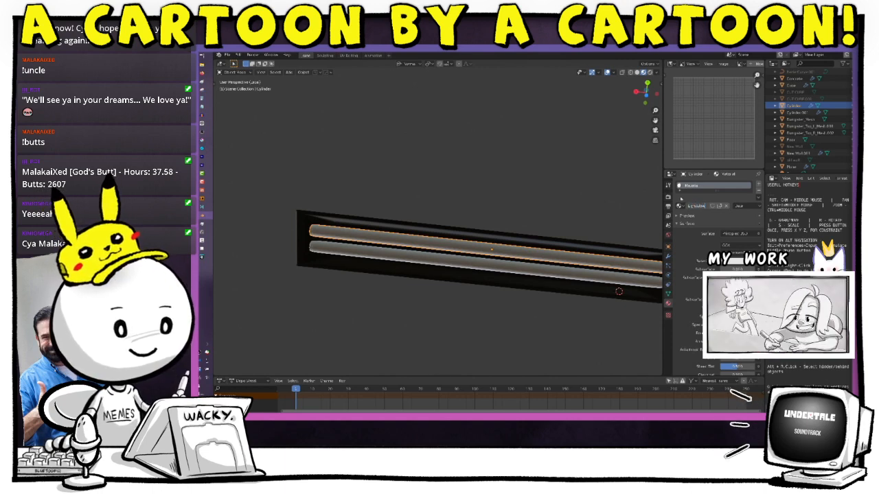
{"action": "key", "text": "Return"}
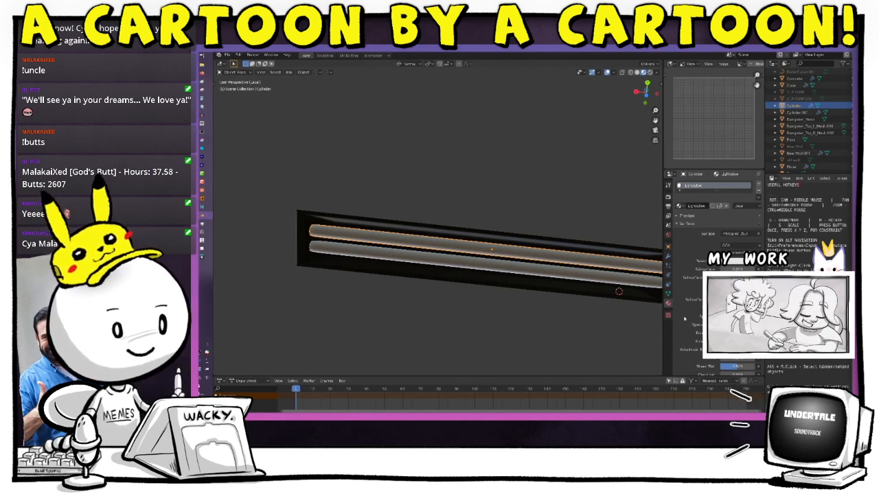
Set the LightTube material's emission color to full brightness with a pale cyan tint.
{"action": "scroll", "coordinate": [684, 318], "scroll_direction": "down", "scroll_amount": 5}
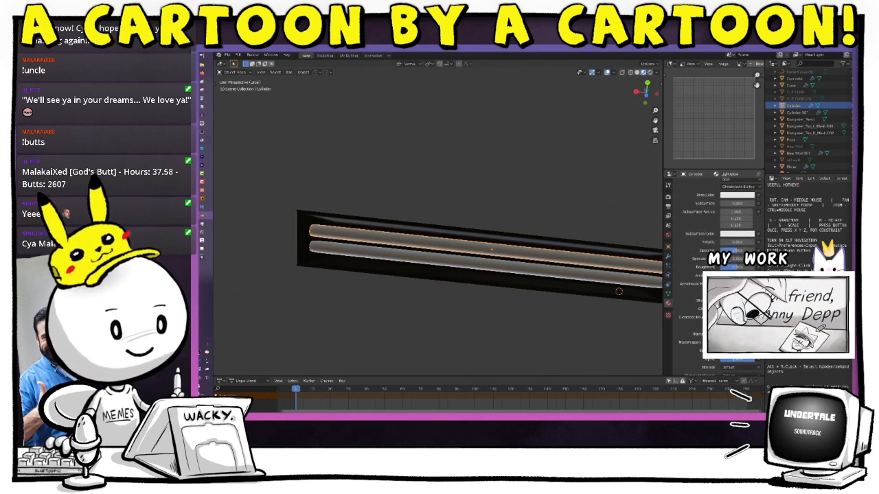
{"action": "scroll", "coordinate": [707, 288], "scroll_direction": "down", "scroll_amount": 2}
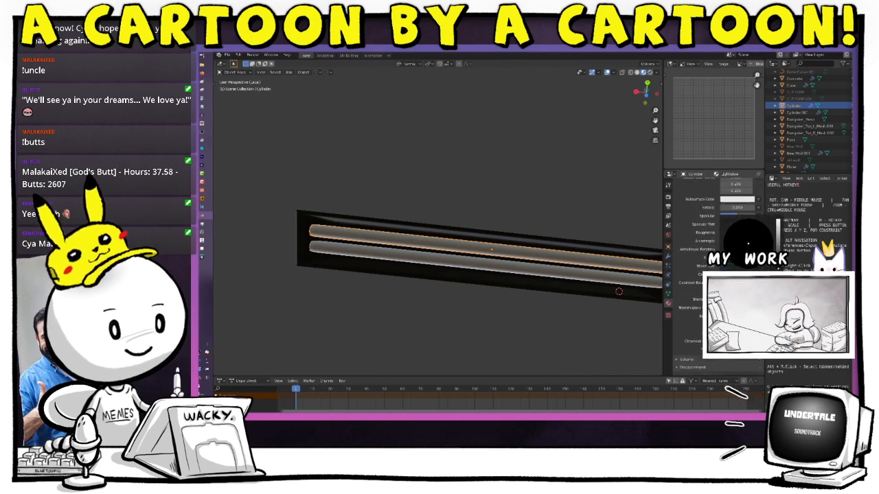
{"action": "left_click_drag", "start_coordinate": [778, 239], "coordinate": [779, 218]}
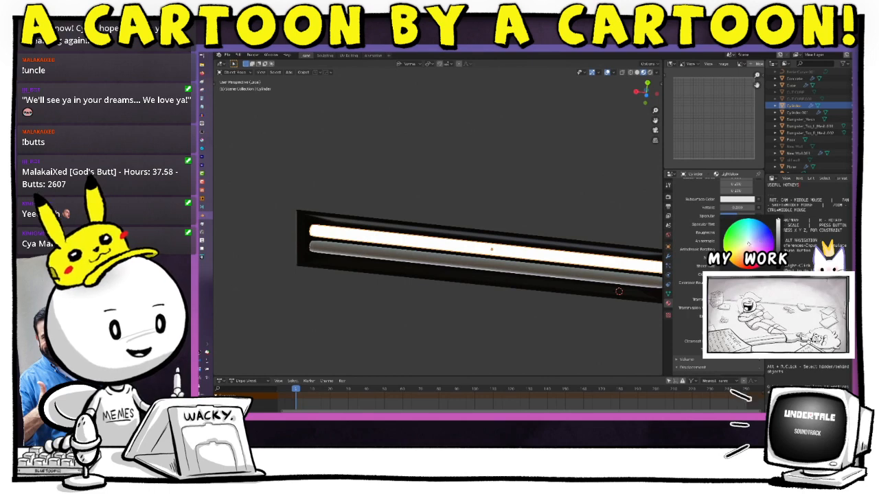
{"action": "left_click_drag", "start_coordinate": [748, 244], "coordinate": [762, 234]}
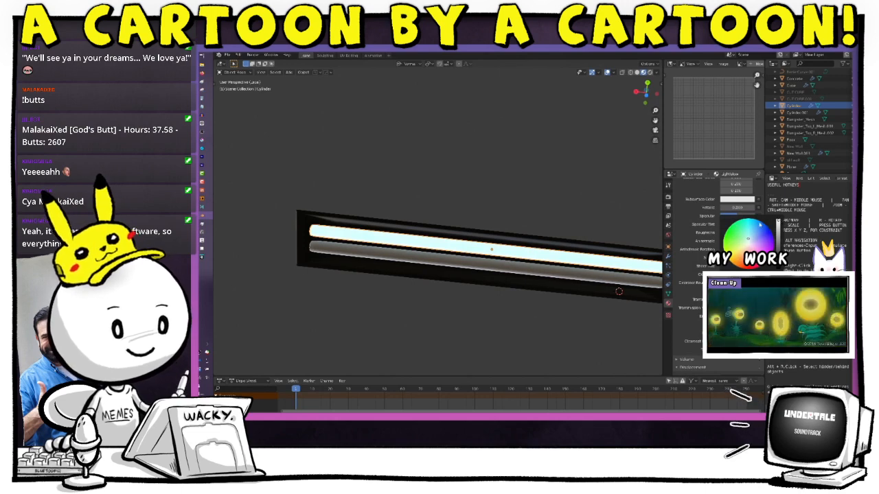
Assign the existing LightTube material to the second tube.
{"action": "left_click", "coordinate": [629, 280]}
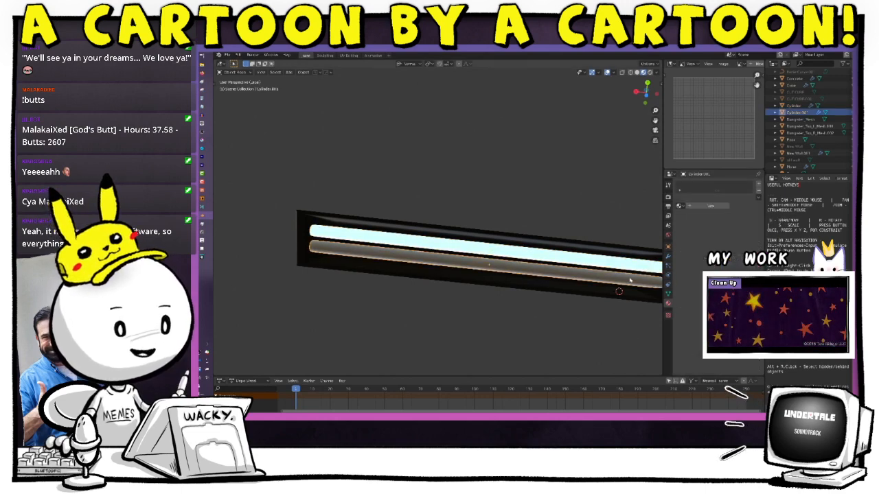
{"action": "left_click", "coordinate": [679, 206]}
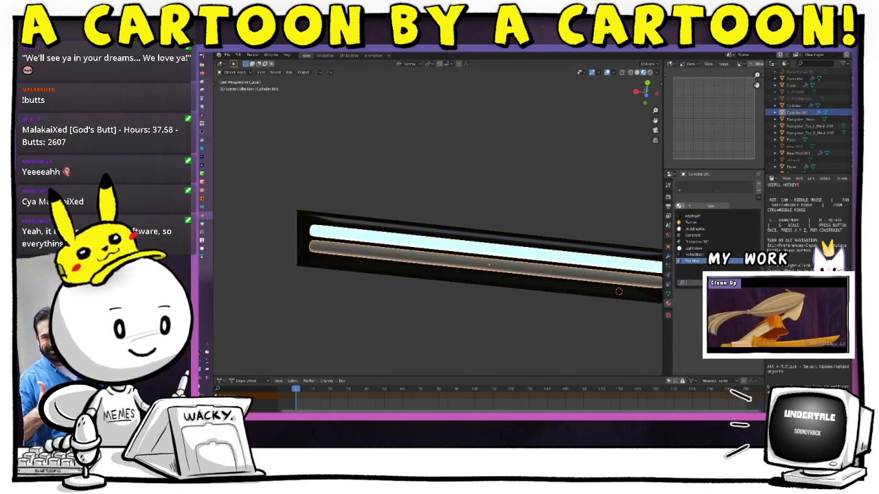
{"action": "left_click", "coordinate": [690, 248]}
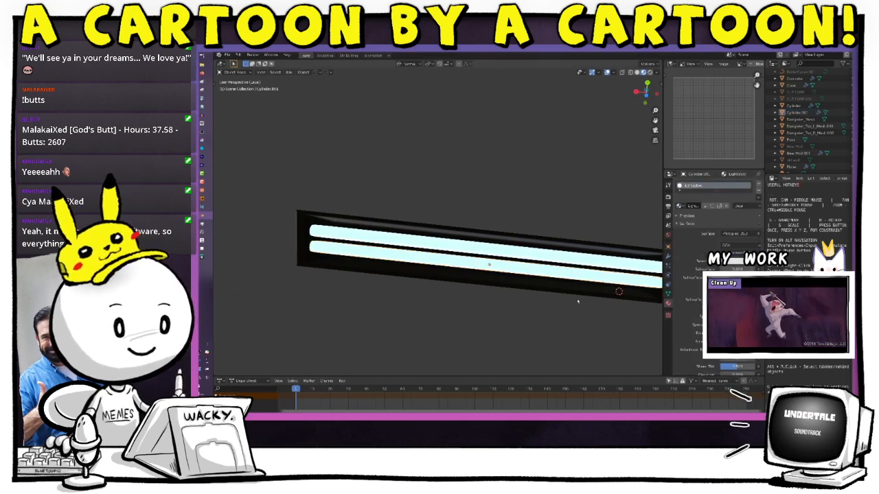
Preview the lamp fixture from below in rendered shading and switch back to solid shading.
{"action": "middle_click_drag", "start_coordinate": [578, 300], "coordinate": [589, 348]}
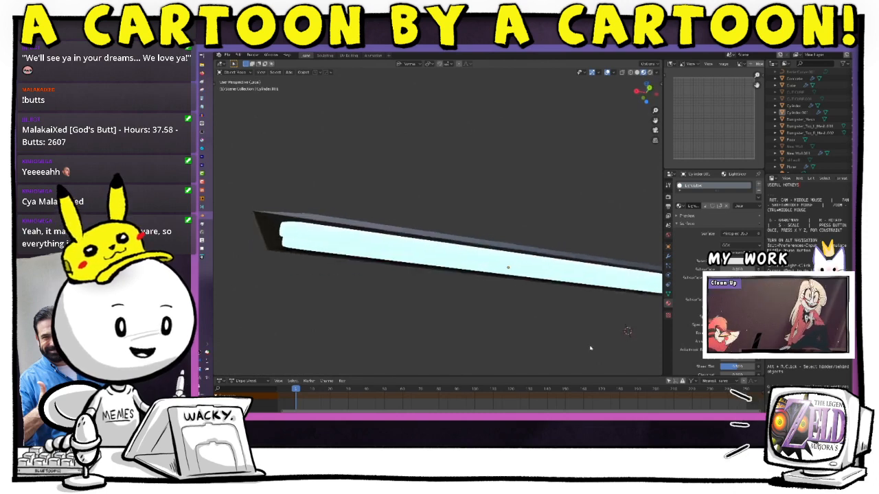
{"action": "left_click", "coordinate": [647, 72]}
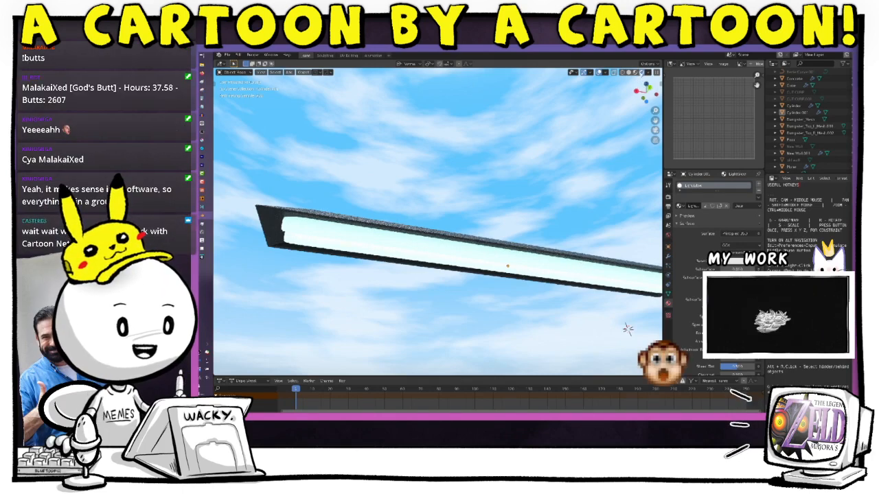
{"action": "left_click", "coordinate": [635, 72]}
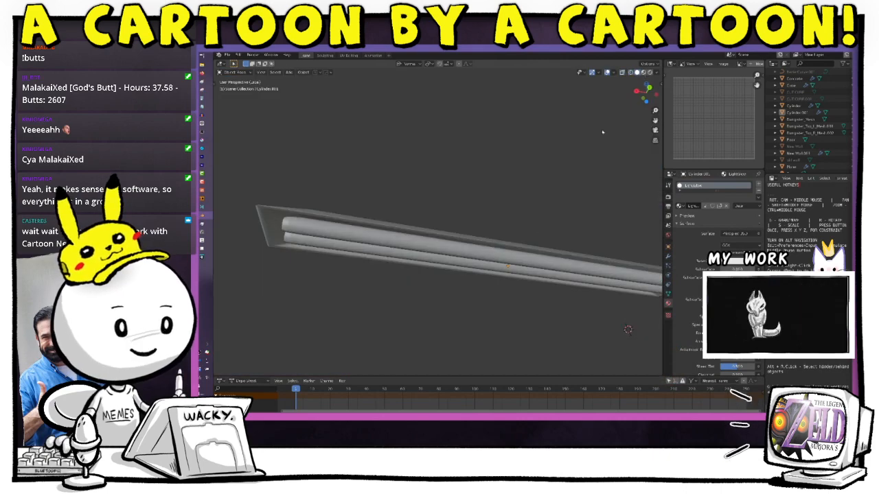
Select the housing and both tubes and try extending the selection to their children with Select Grouped.
{"action": "middle_click_drag", "start_coordinate": [541, 199], "coordinate": [543, 310]}
{"action": "left_click", "coordinate": [544, 310]}
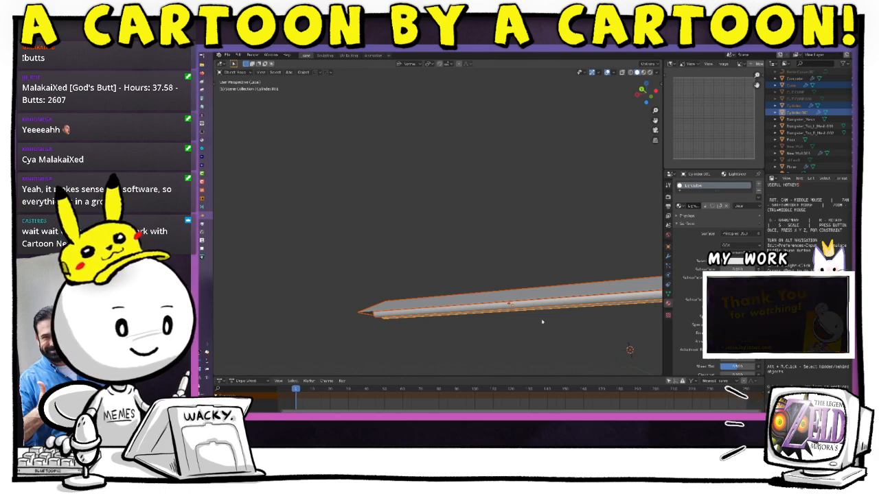
{"action": "key", "text": "shift+g"}
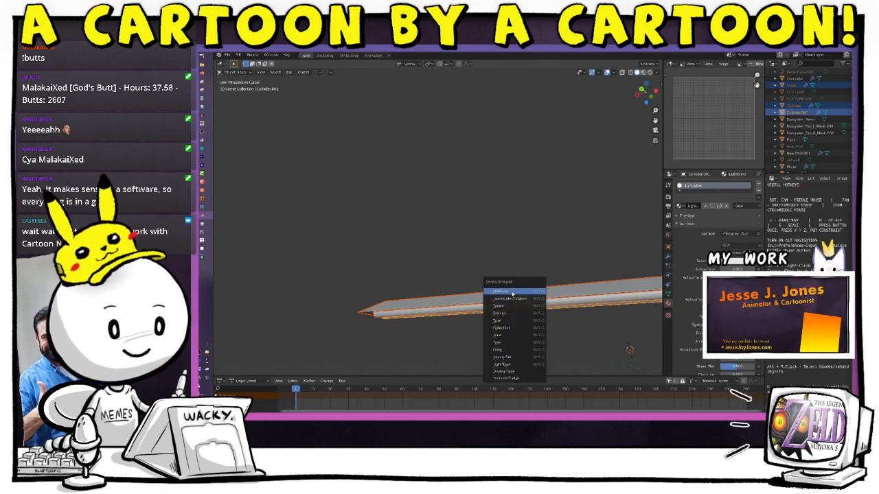
{"action": "left_click", "coordinate": [512, 294]}
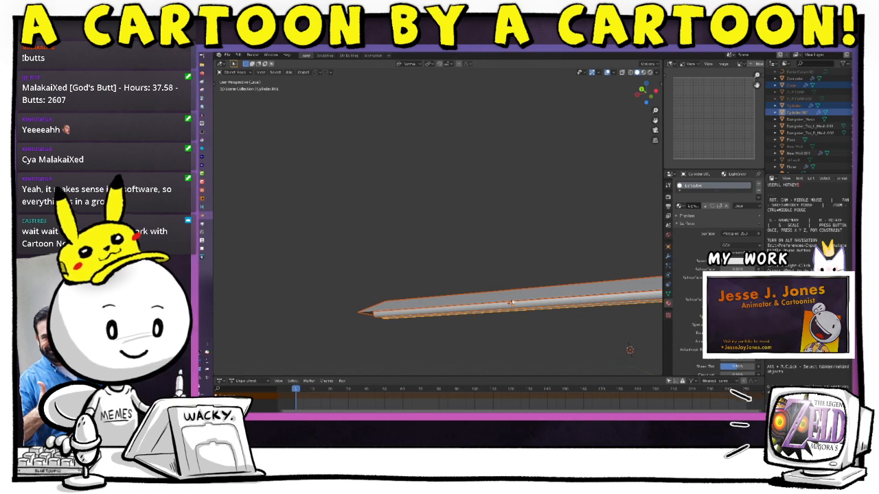
{"action": "key", "text": "shift+g"}
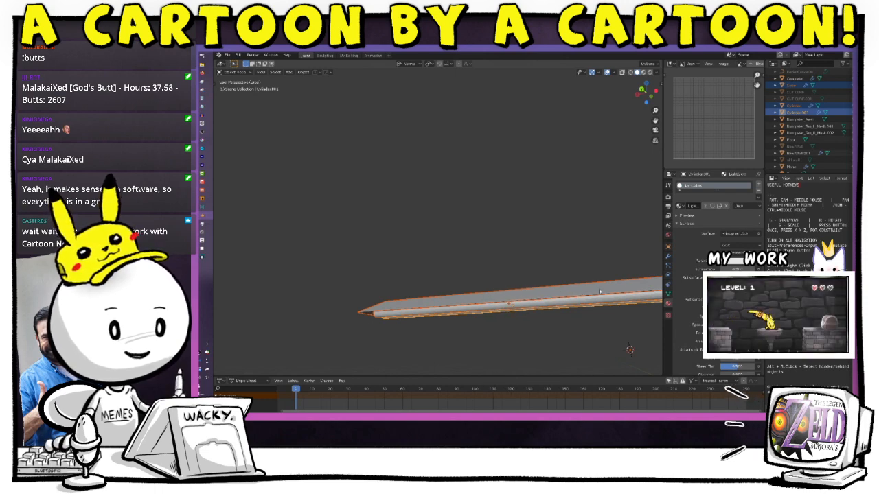
{"action": "left_click", "coordinate": [520, 273]}
Select the housing and both tubes and check the fixture through the scene camera, returning to the free view.
{"action": "left_click", "coordinate": [517, 310]}
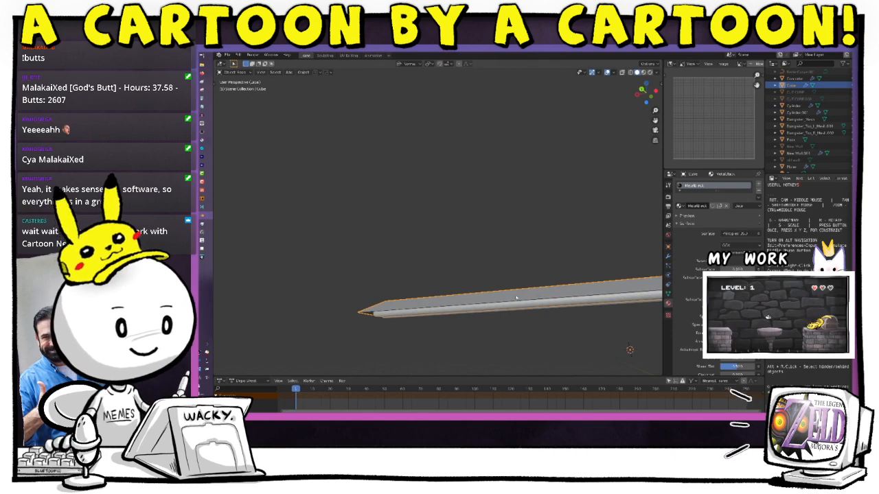
{"action": "left_click", "coordinate": [518, 308]}
{"action": "left_click_drag", "start_coordinate": [489, 280], "coordinate": [550, 324]}
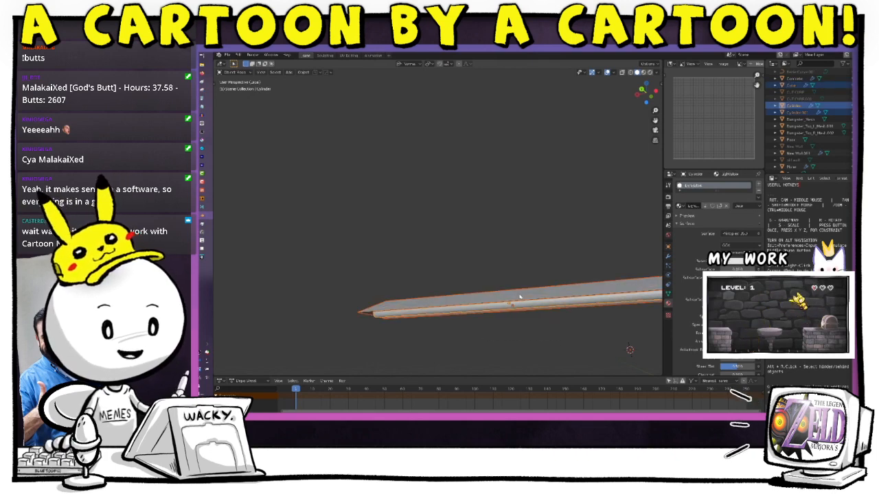
{"action": "key", "text": "x"}
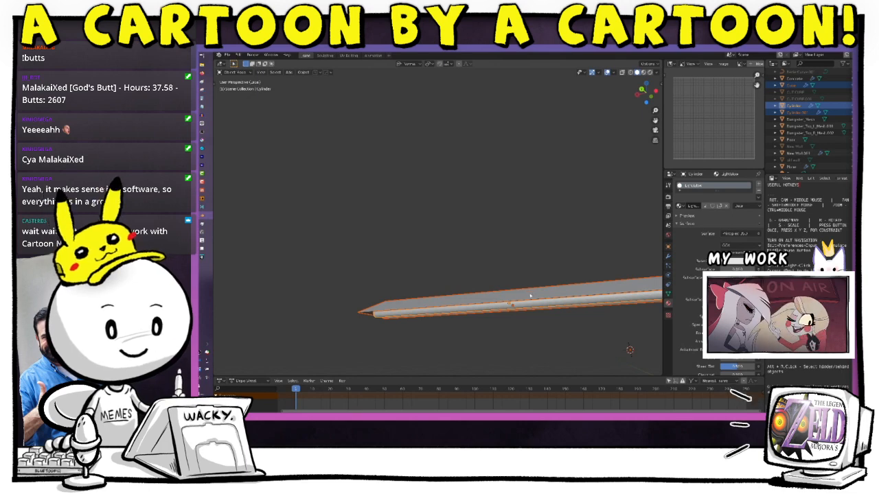
{"action": "key", "text": "KP_0"}
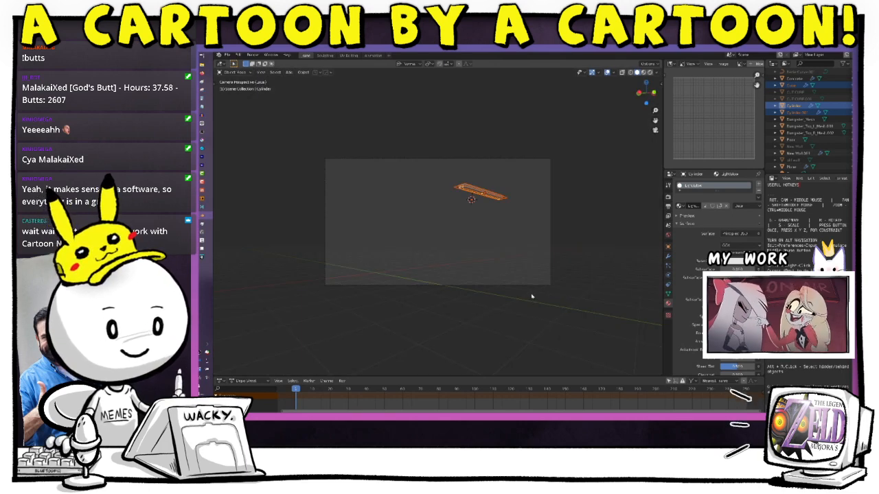
{"action": "key", "text": "ctrl+m"}
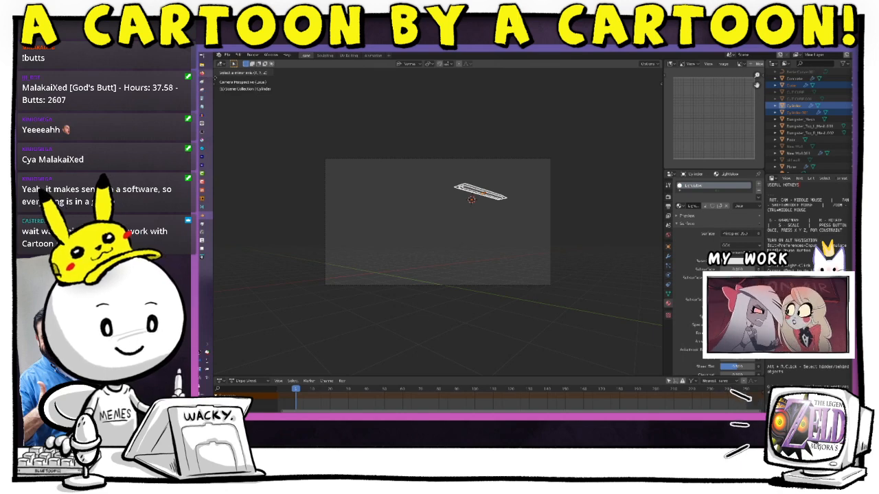
{"action": "key", "text": "Escape"}
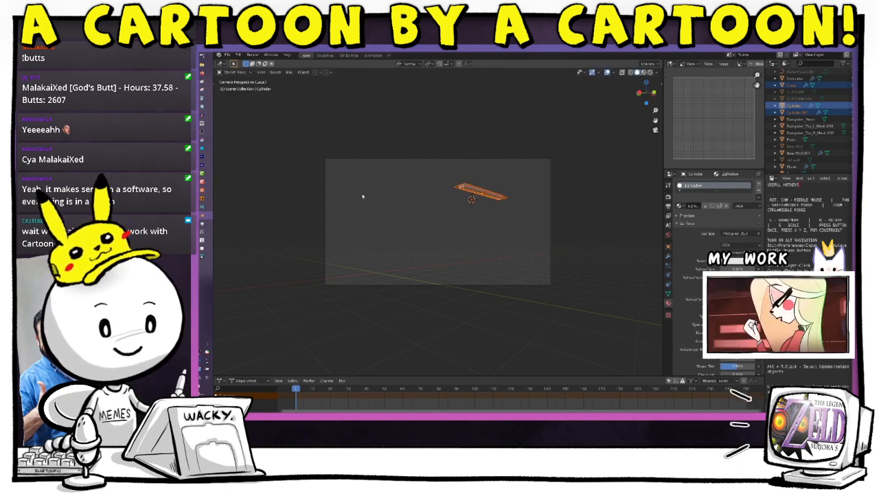
{"action": "left_click", "coordinate": [655, 130]}
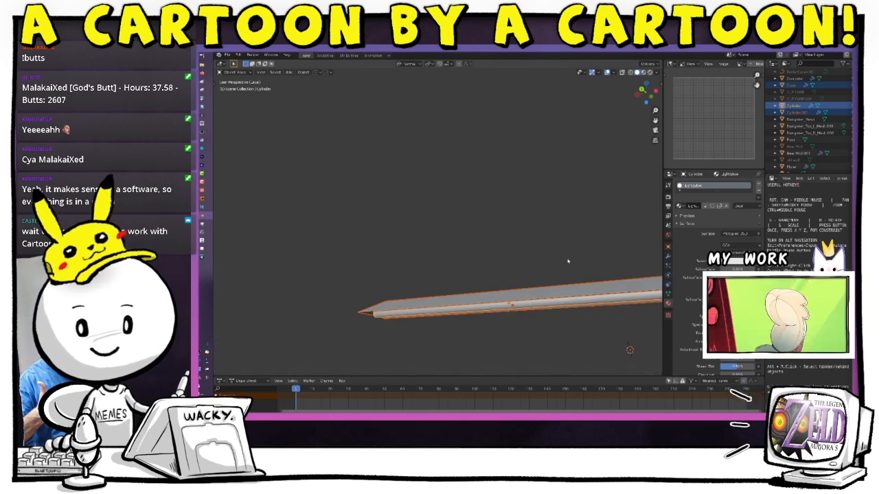
Select only the two light tubes from the housing's open side and enter Edit Mode on both.
{"action": "middle_click_drag", "start_coordinate": [561, 265], "coordinate": [462, 220]}
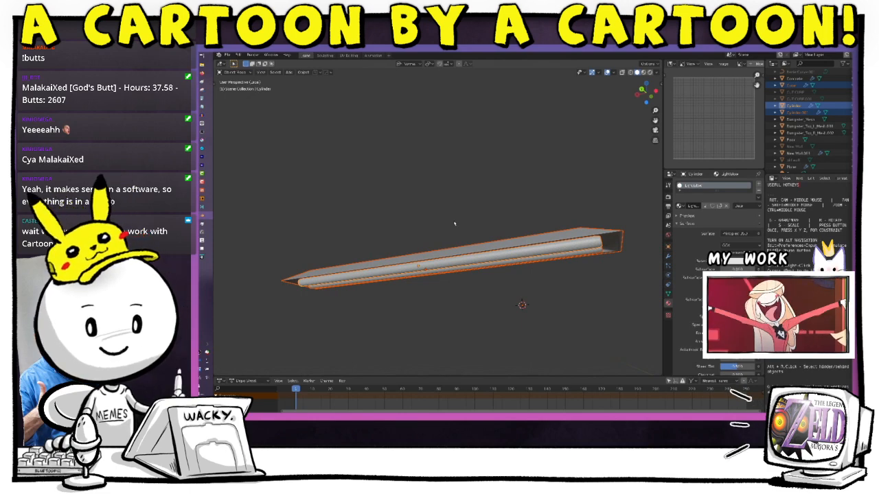
{"action": "middle_click_drag", "start_coordinate": [514, 277], "coordinate": [510, 218]}
{"action": "middle_click_drag", "start_coordinate": [509, 217], "coordinate": [499, 252]}
{"action": "scroll", "coordinate": [511, 191], "scroll_direction": "down", "scroll_amount": 5}
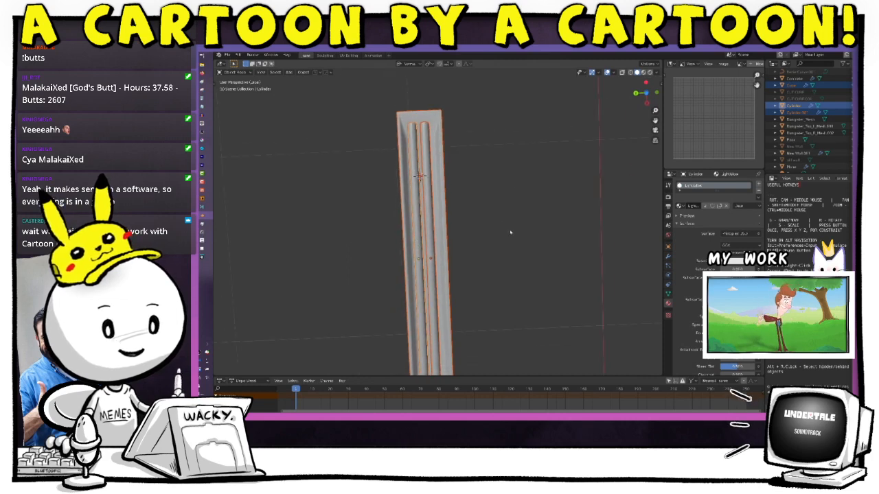
{"action": "scroll", "coordinate": [502, 247], "scroll_direction": "up", "scroll_amount": 3}
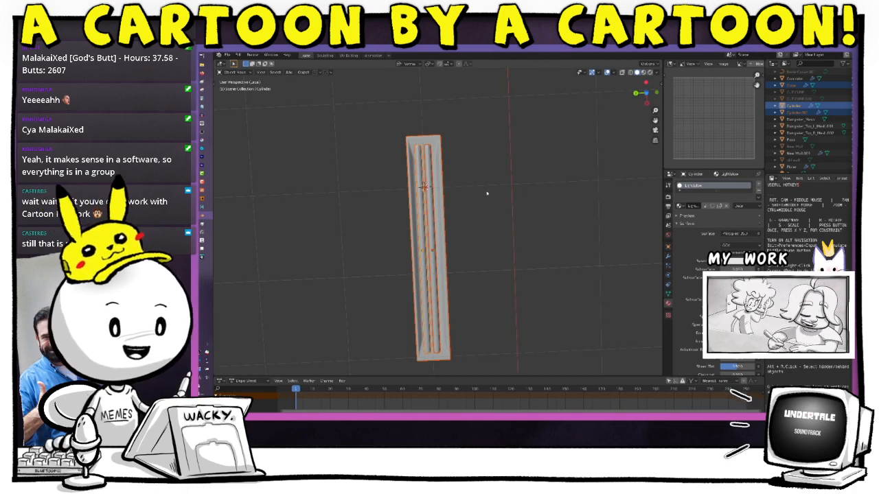
{"action": "mouse_move", "coordinate": [488, 213]}
{"action": "middle_mouse_down"}
{"action": "mouse_move", "coordinate": [486, 241]}
{"action": "mouse_move", "coordinate": [476, 206]}
{"action": "middle_mouse_up"}
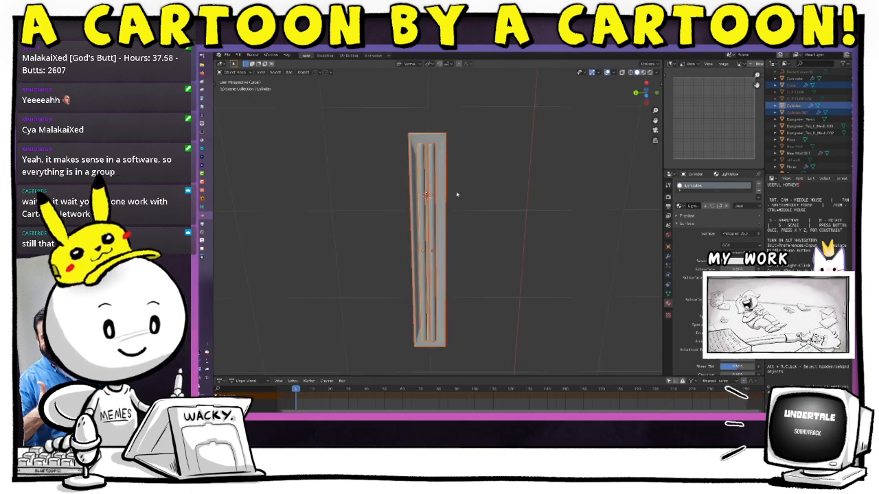
{"action": "left_click", "coordinate": [447, 172]}
{"action": "left_click", "coordinate": [422, 168]}
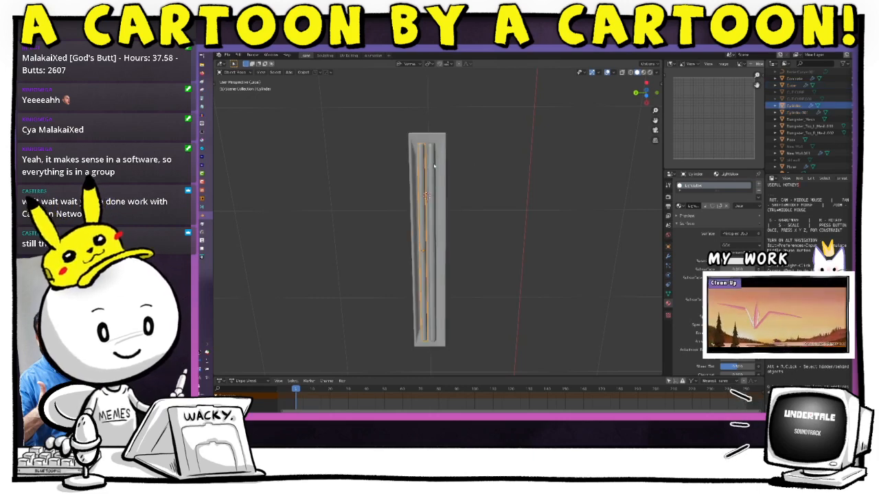
{"action": "left_click", "coordinate": [433, 165], "text": "shift"}
{"action": "key", "text": "z"}
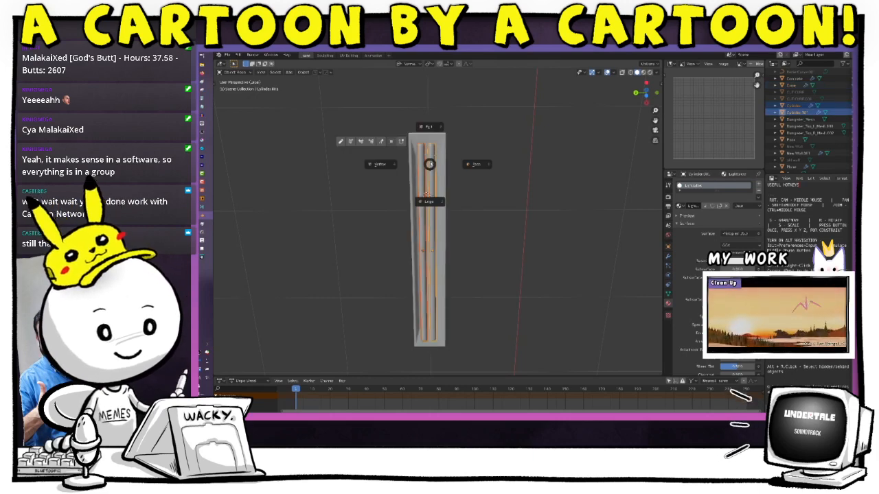
{"action": "key", "text": "Tab"}
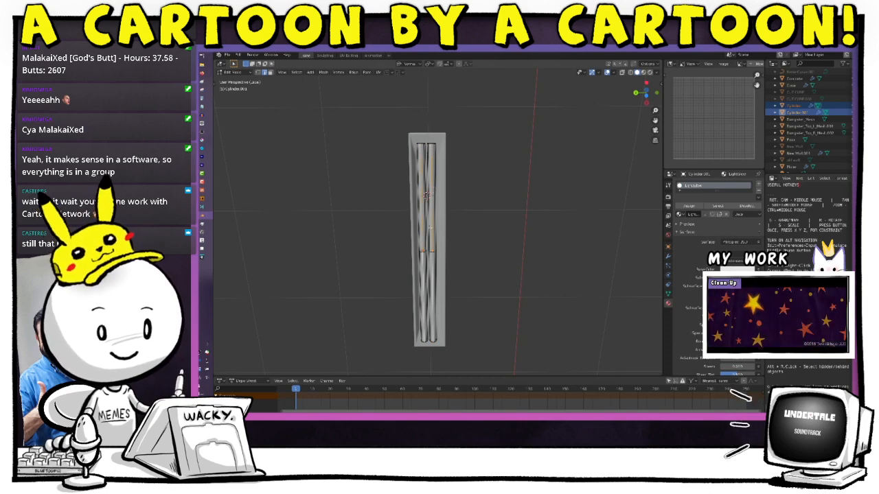
Add two loop cuts to the first light tube, sliding one close to each end.
{"action": "key", "text": "g"}
{"action": "key", "text": "g"}
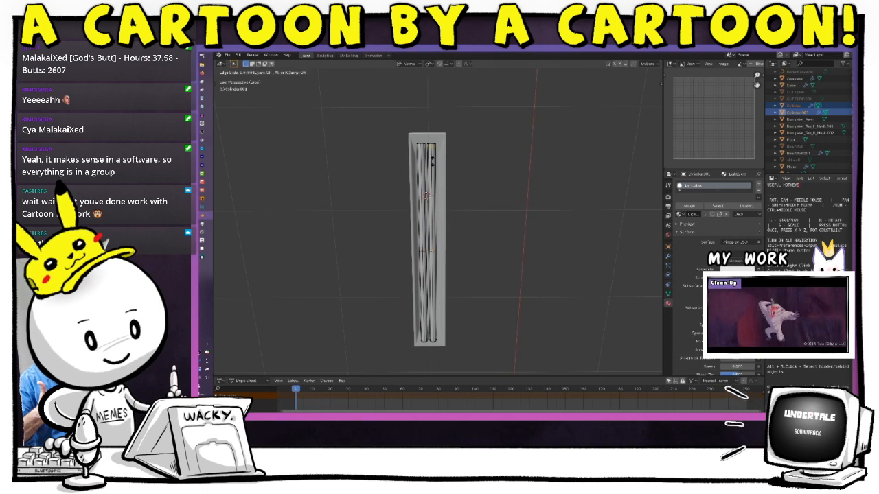
{"action": "left_click", "coordinate": [432, 161]}
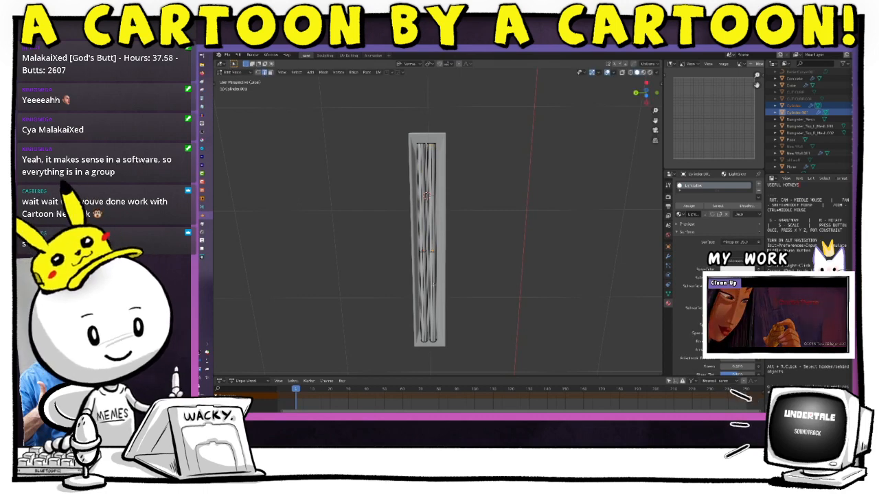
{"action": "key", "text": "g"}
{"action": "key", "text": "g"}
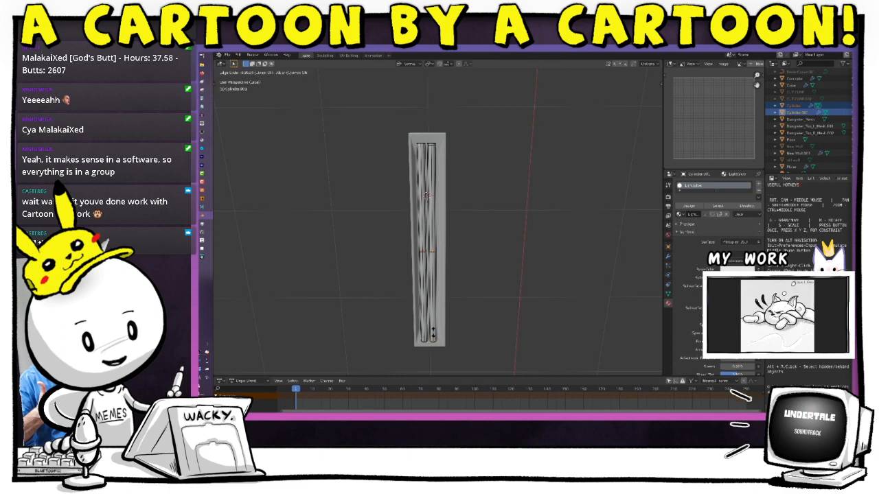
{"action": "left_click", "coordinate": [433, 333]}
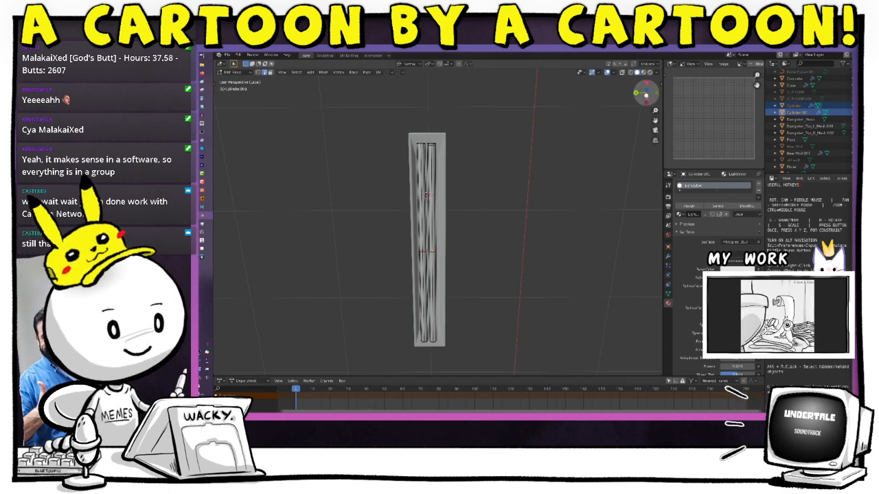
In the bottom orthographic view, add two loop cuts to the other light tube, sliding one close to each end.
{"action": "left_click", "coordinate": [646, 95]}
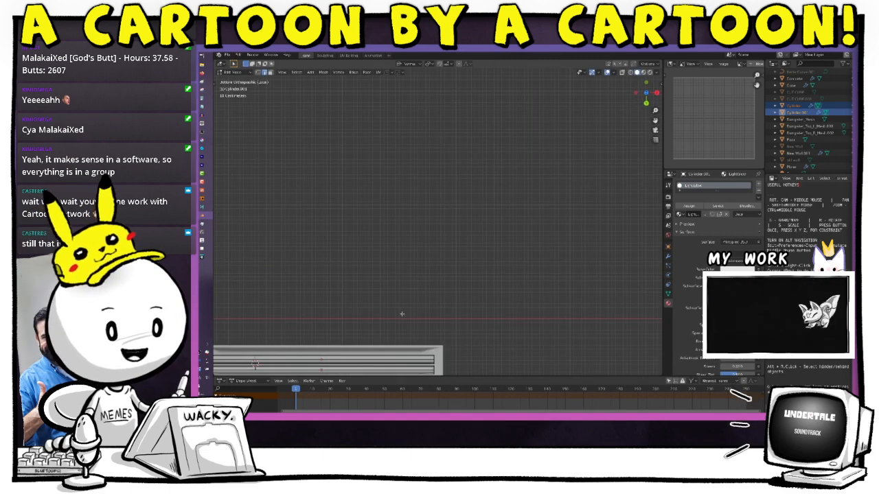
{"action": "middle_click_drag", "start_coordinate": [401, 314], "coordinate": [507, 258], "text": "shift"}
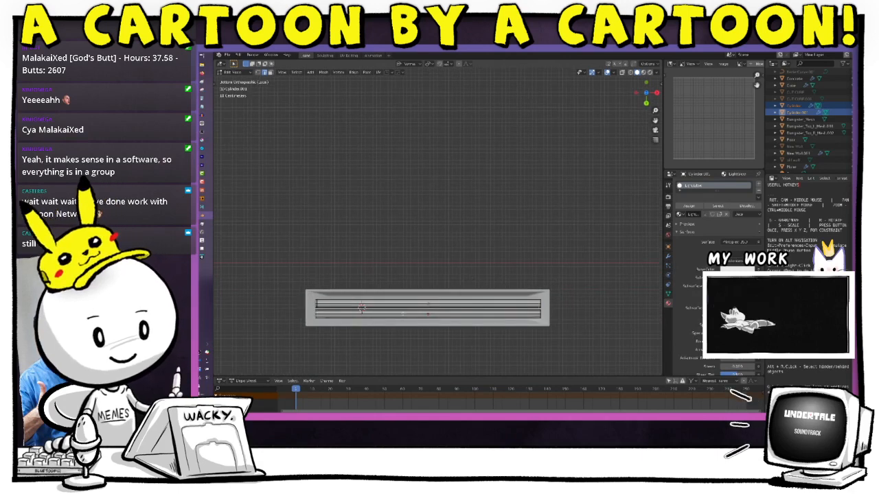
{"action": "key", "text": "g"}
{"action": "key", "text": "g"}
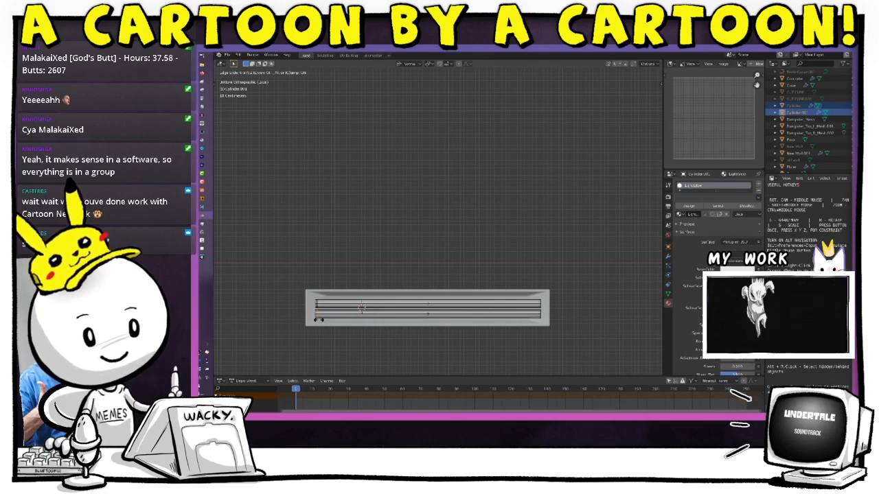
{"action": "left_click", "coordinate": [318, 319]}
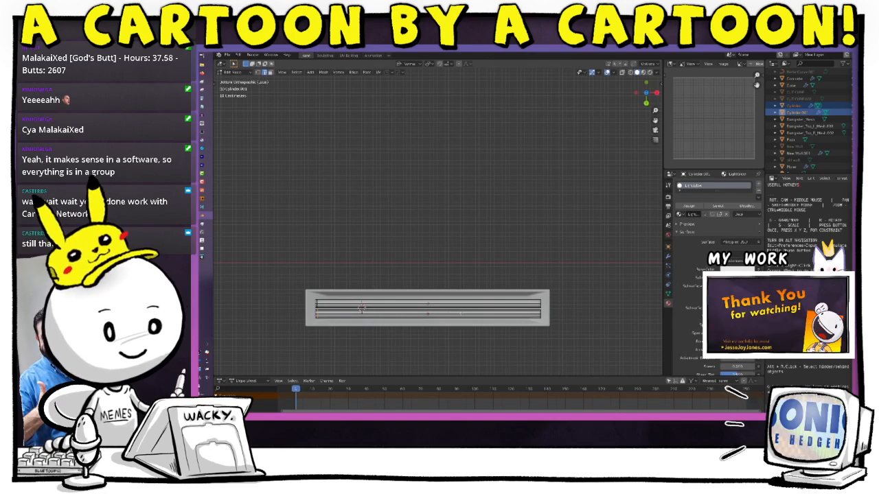
{"action": "key", "text": "g"}
{"action": "key", "text": "g"}
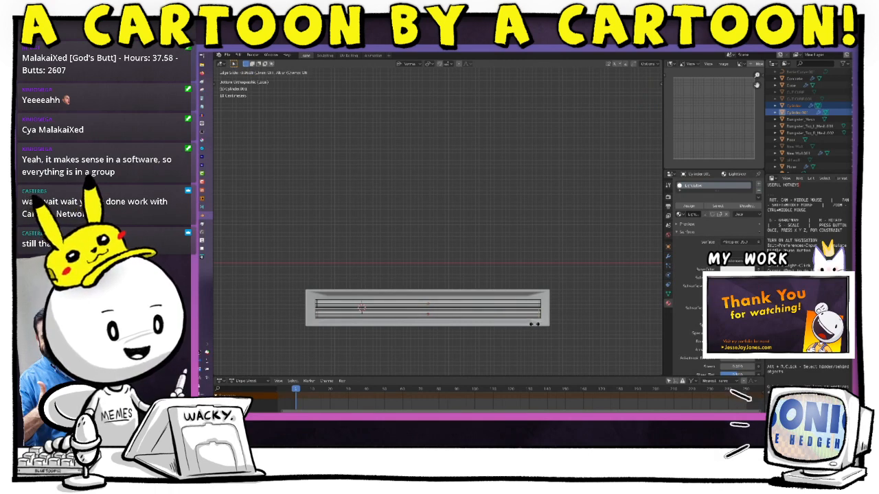
{"action": "left_click", "coordinate": [534, 324]}
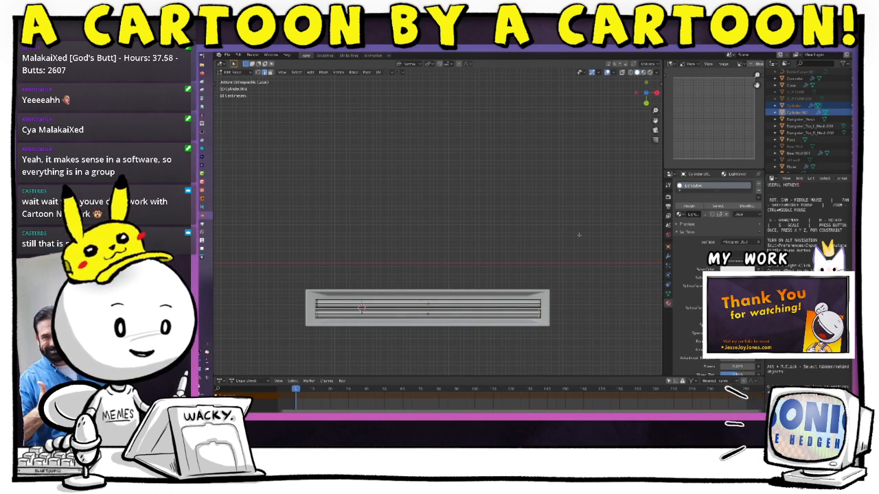
Return the tubes to Object Mode and clear the selection.
{"action": "middle_click_drag", "start_coordinate": [559, 279], "coordinate": [574, 246]}
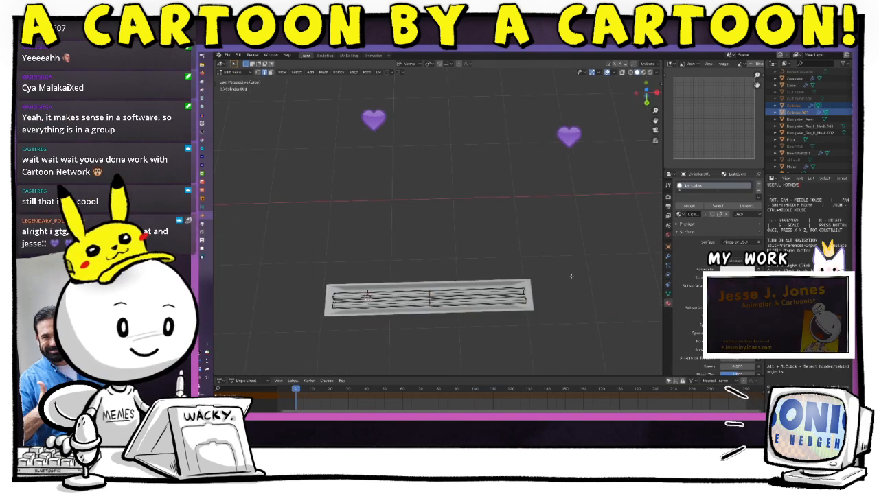
{"action": "middle_click_drag", "start_coordinate": [499, 321], "coordinate": [546, 274]}
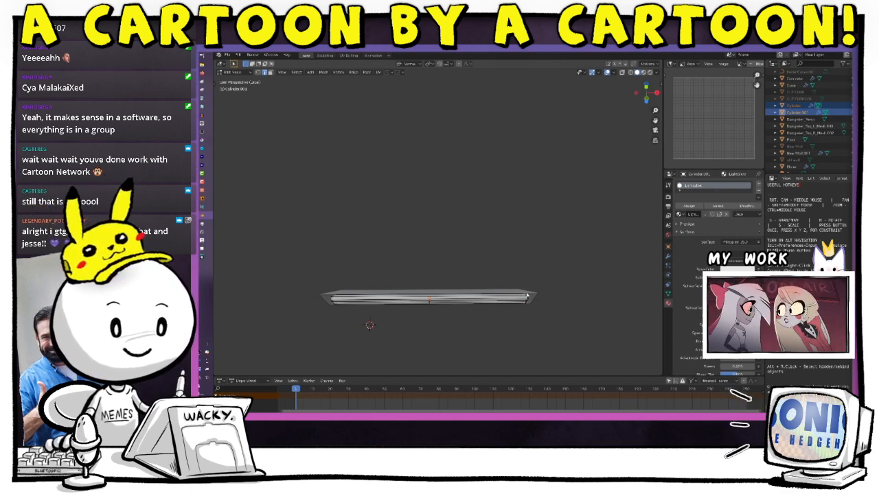
{"action": "key", "text": "ctrl+Tab"}
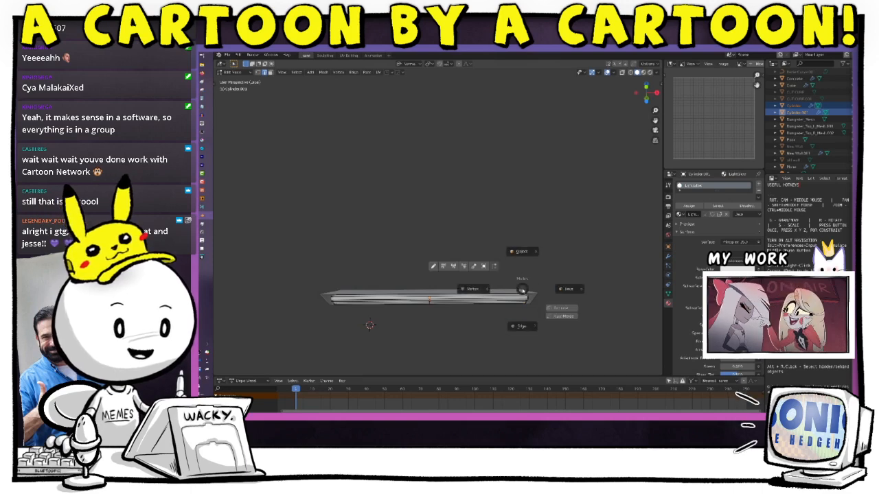
{"action": "left_click", "coordinate": [526, 251]}
{"action": "left_click", "coordinate": [522, 265]}
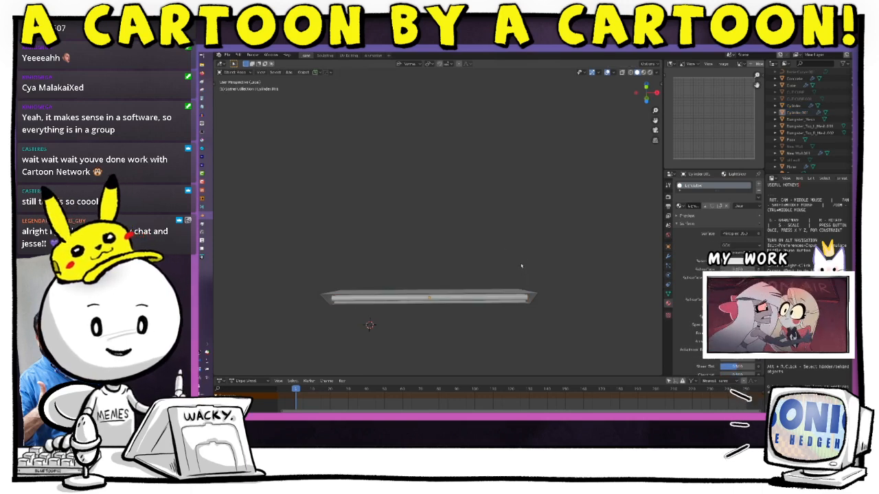
Select the lamp housing with both light tubes, try joining them into one object, and undo the join.
{"action": "middle_click_drag", "start_coordinate": [530, 300], "coordinate": [523, 232]}
{"action": "middle_click_drag", "start_coordinate": [476, 291], "coordinate": [512, 225], "text": "shift"}
{"action": "left_click", "coordinate": [482, 273]}
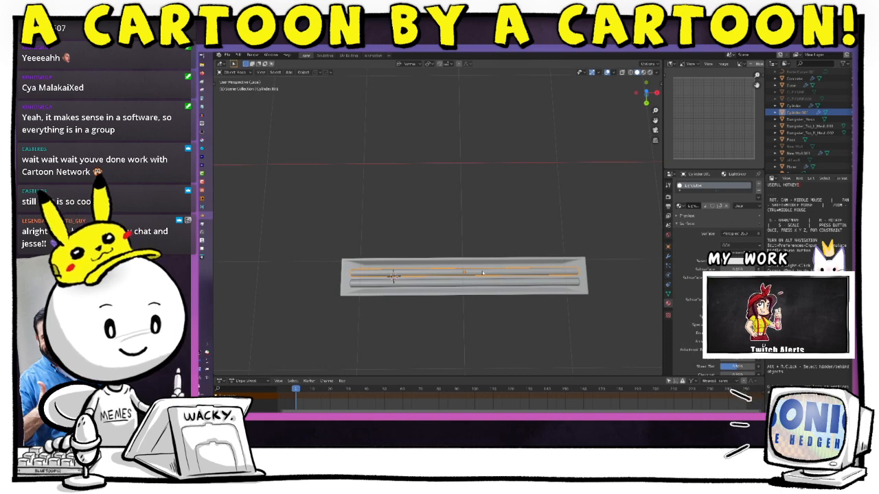
{"action": "left_click", "coordinate": [471, 278], "text": "shift"}
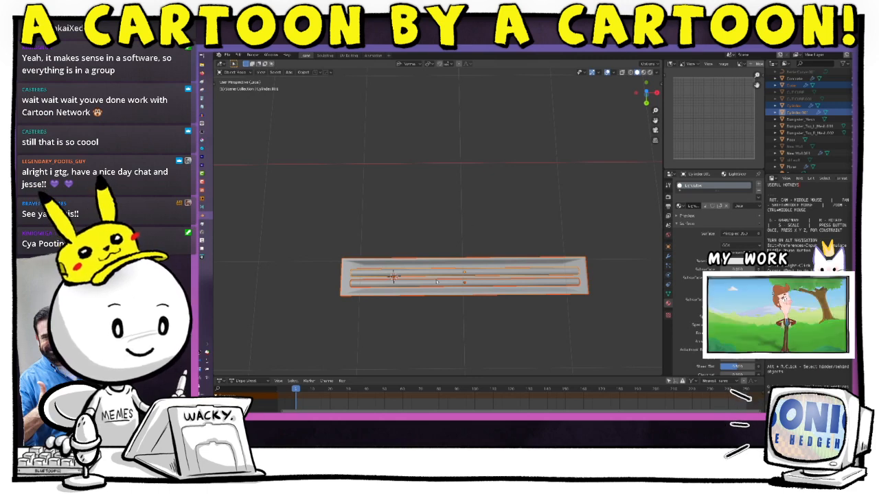
{"action": "left_click", "coordinate": [491, 239]}
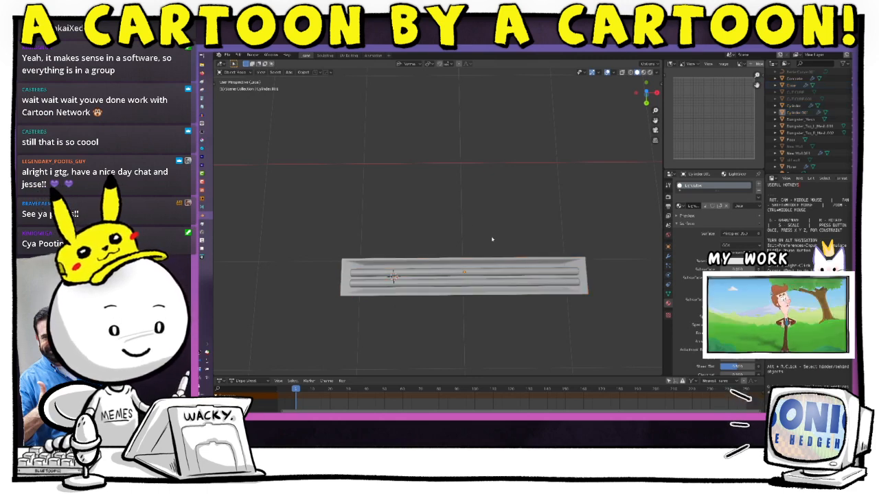
{"action": "left_click_drag", "start_coordinate": [440, 248], "coordinate": [486, 303]}
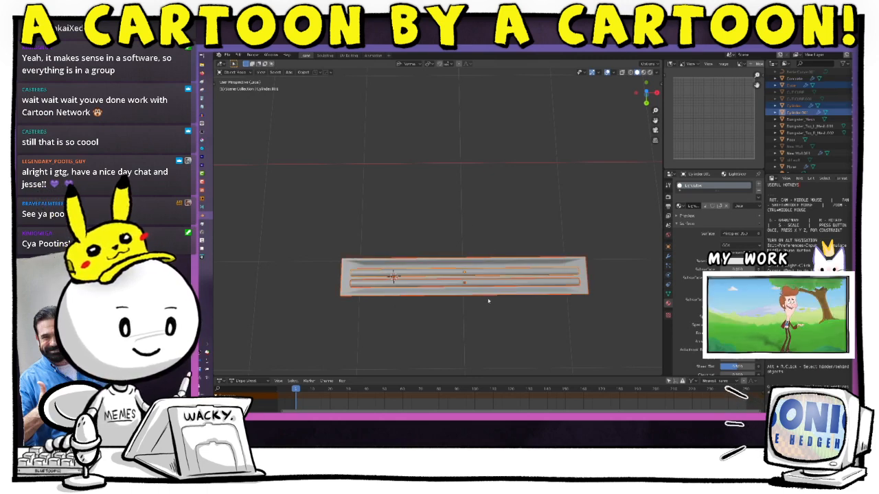
{"action": "middle_click_drag", "start_coordinate": [512, 262], "coordinate": [509, 265]}
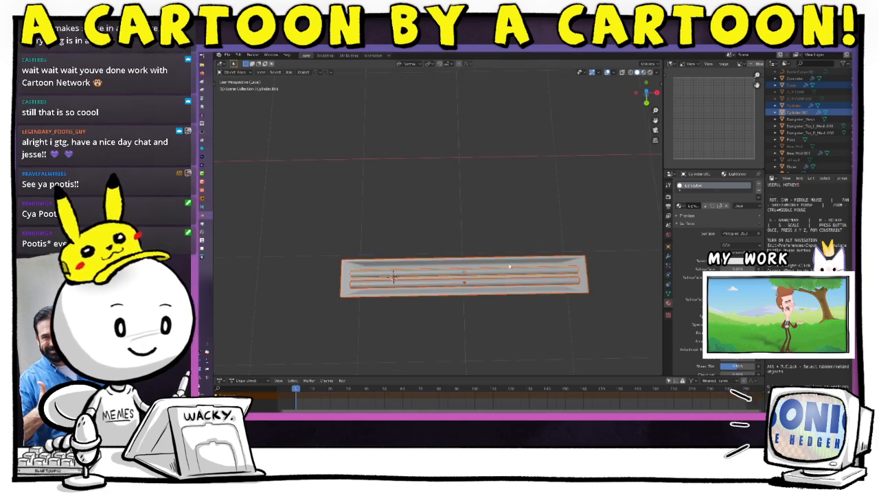
{"action": "left_click", "coordinate": [304, 72]}
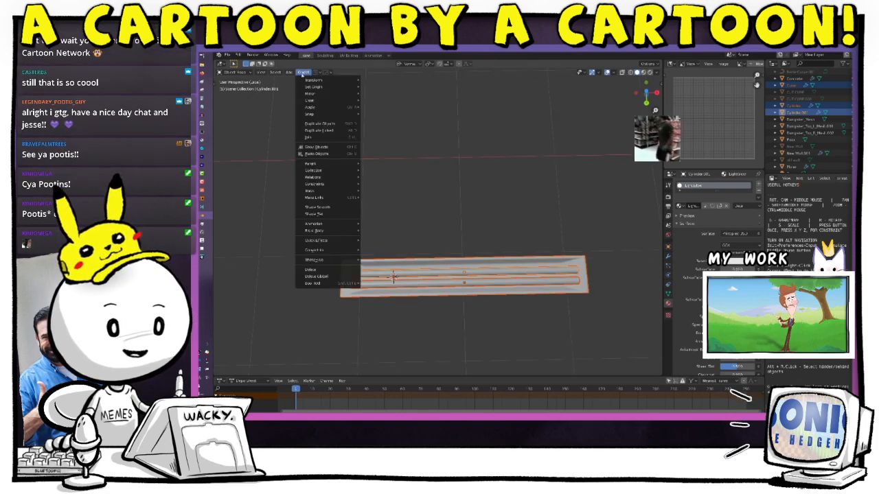
{"action": "left_click", "coordinate": [349, 139]}
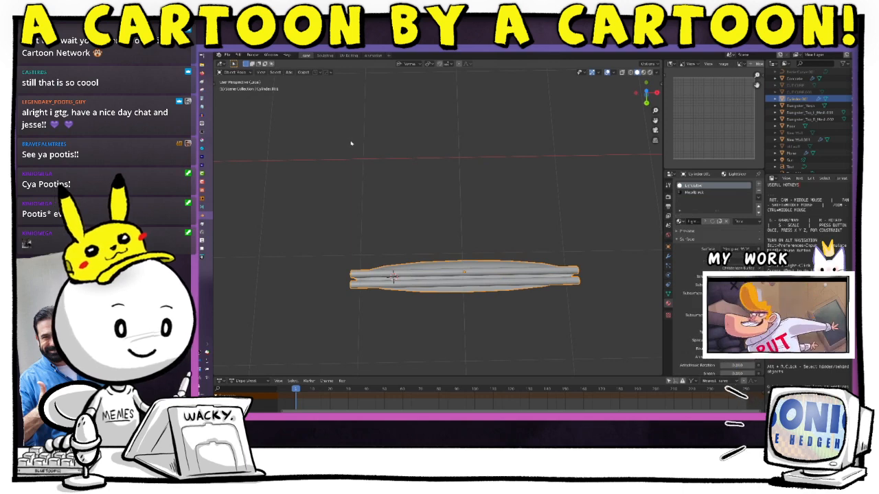
{"action": "key", "text": "ctrl+z"}
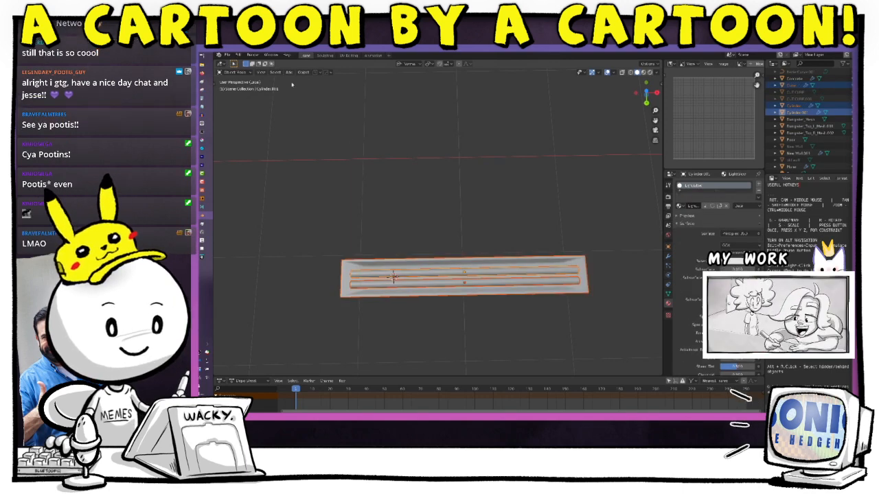
Try to put the selected housing and light tubes into a new collection.
{"action": "left_click", "coordinate": [303, 72]}
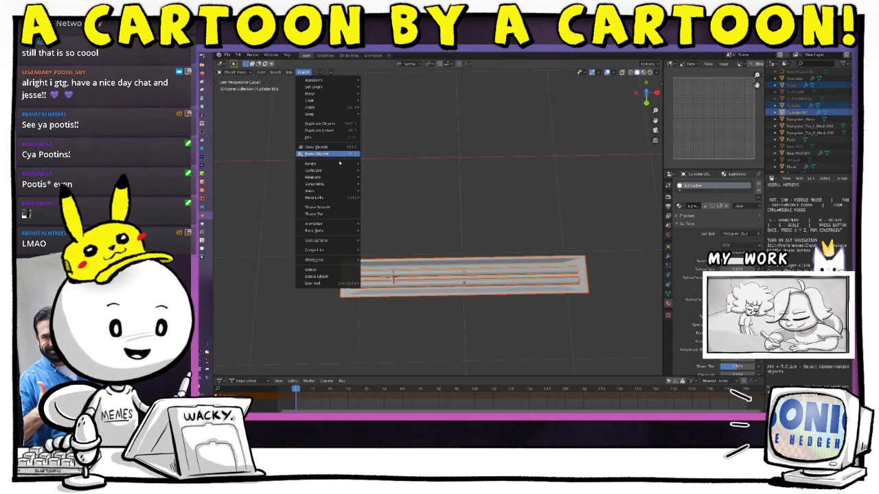
{"action": "mouse_move", "coordinate": [344, 165]}
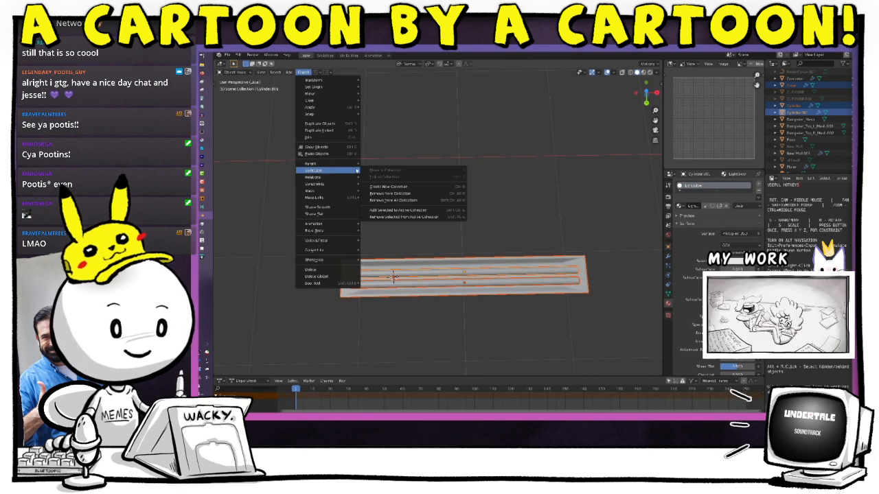
{"action": "left_click", "coordinate": [451, 187]}
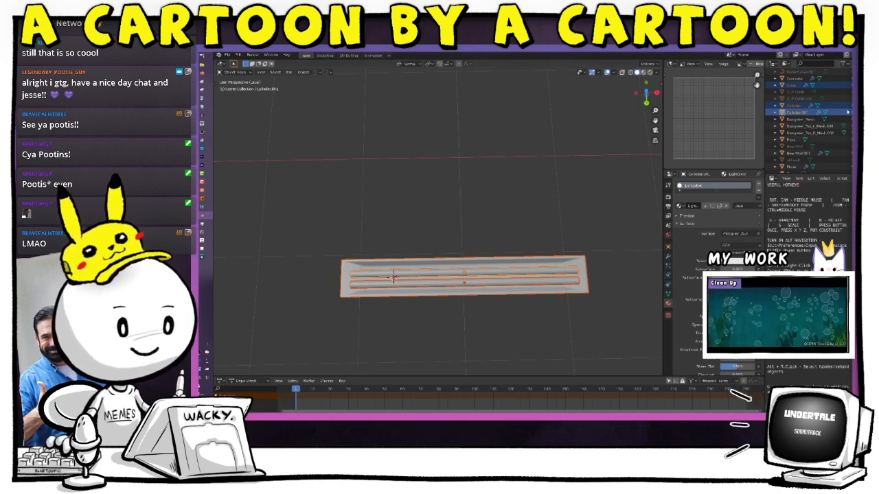
Check the tube and housing entries among the scene objects and reselect all three lamp parts together.
{"action": "scroll", "coordinate": [795, 130], "scroll_direction": "up", "scroll_amount": 3}
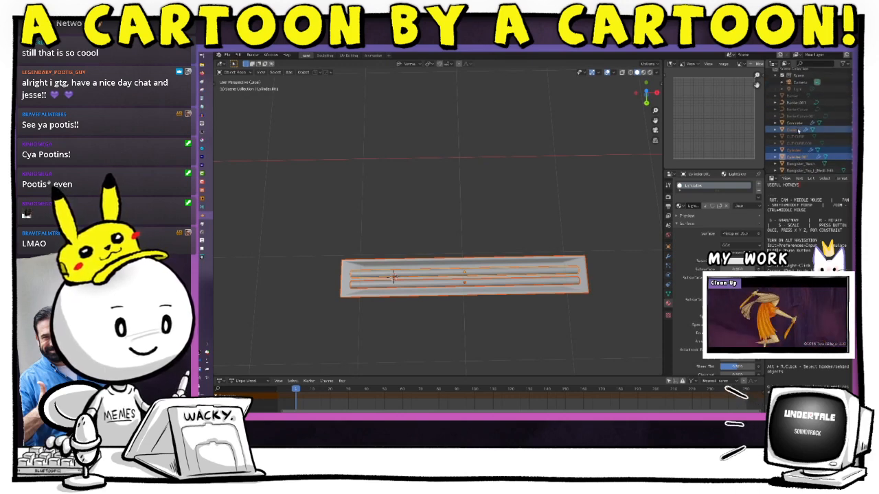
{"action": "left_click", "coordinate": [796, 151]}
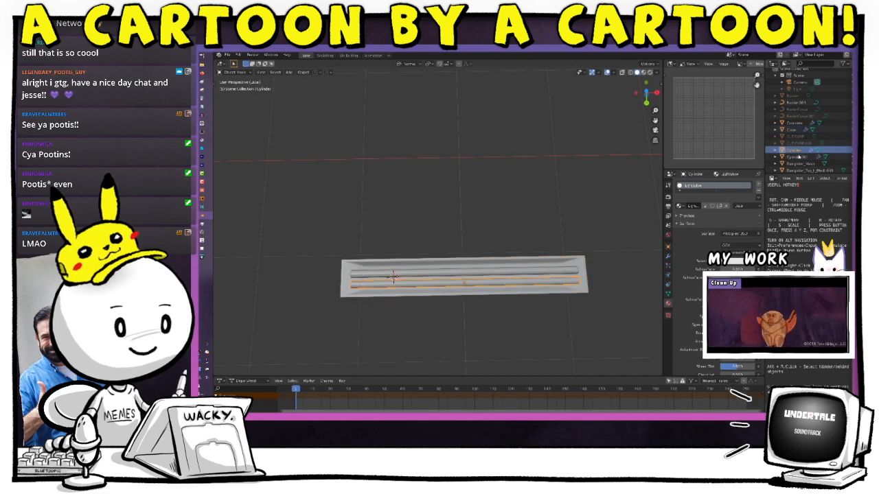
{"action": "left_click", "coordinate": [794, 130]}
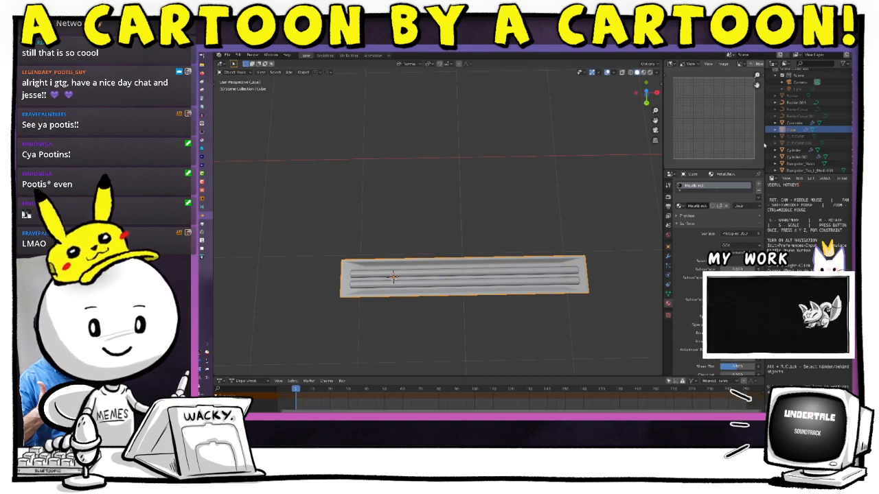
{"action": "left_click_drag", "start_coordinate": [454, 231], "coordinate": [487, 304]}
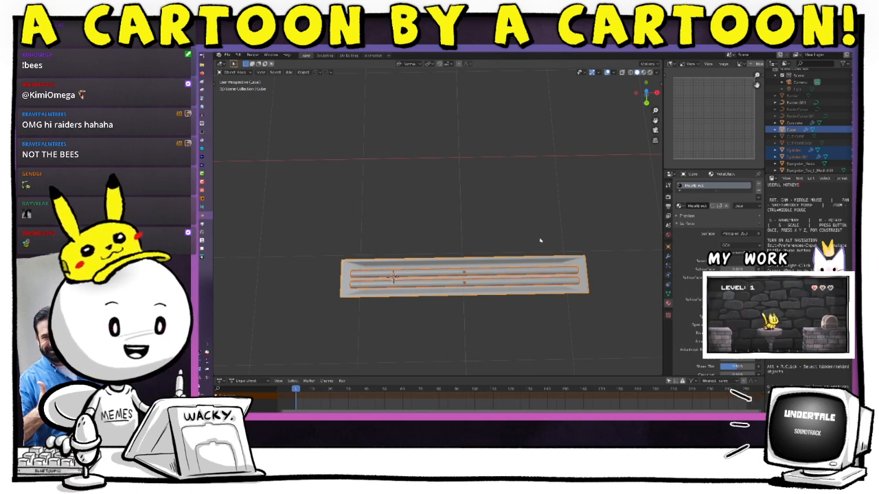
{"action": "mouse_move", "coordinate": [546, 284]}
{"action": "middle_mouse_down"}
{"action": "mouse_move", "coordinate": [586, 286]}
{"action": "mouse_move", "coordinate": [543, 282]}
{"action": "middle_mouse_up"}
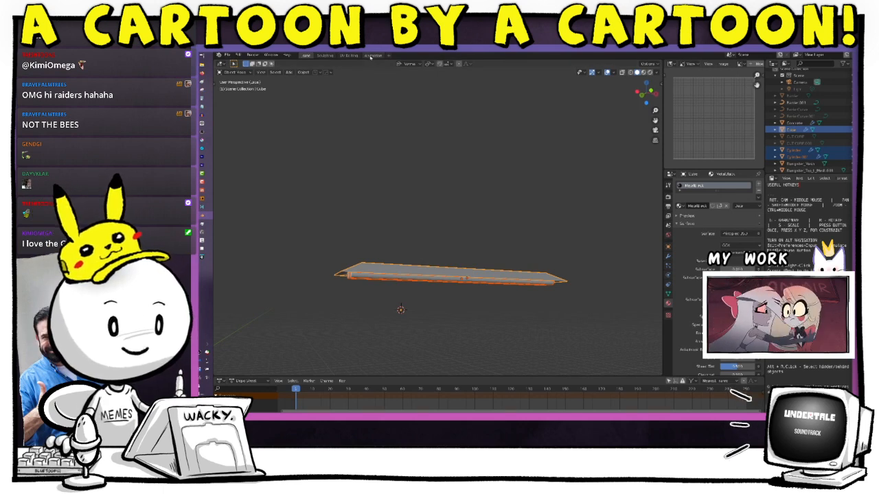
Reopen the most recent dumpster background file in a fresh Blender session.
{"action": "key", "text": "alt+Tab"}
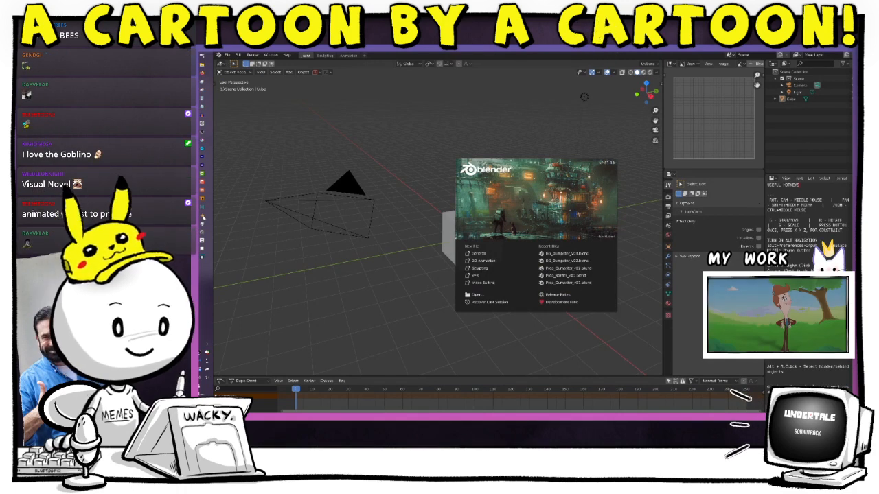
{"action": "left_click", "coordinate": [575, 253]}
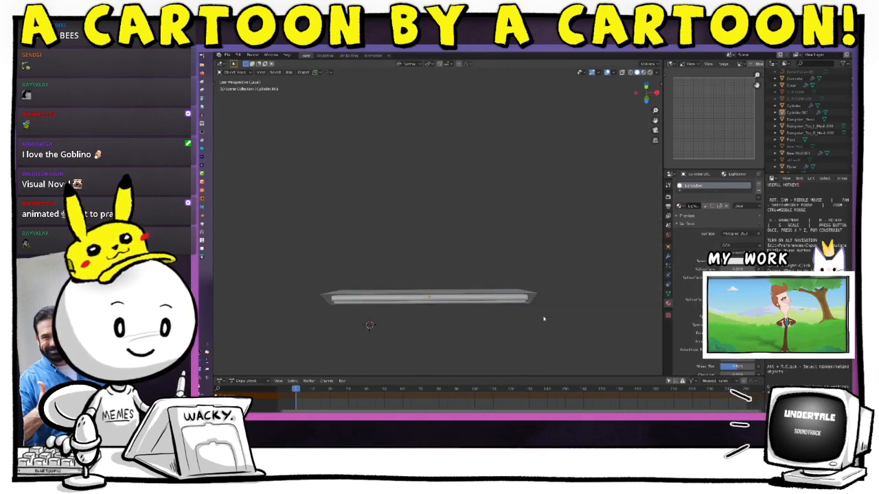
Preview the isolated lamp fixture in rendered shading from its open side and at an angle.
{"action": "middle_click_drag", "start_coordinate": [577, 256], "coordinate": [524, 249]}
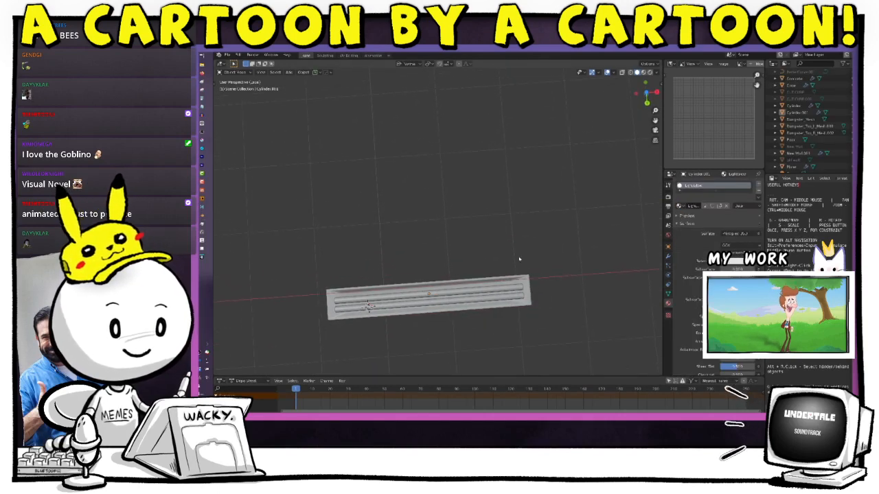
{"action": "scroll", "coordinate": [525, 274], "scroll_direction": "up", "scroll_amount": 3}
{"action": "middle_click_drag", "start_coordinate": [502, 282], "coordinate": [536, 187], "text": "shift"}
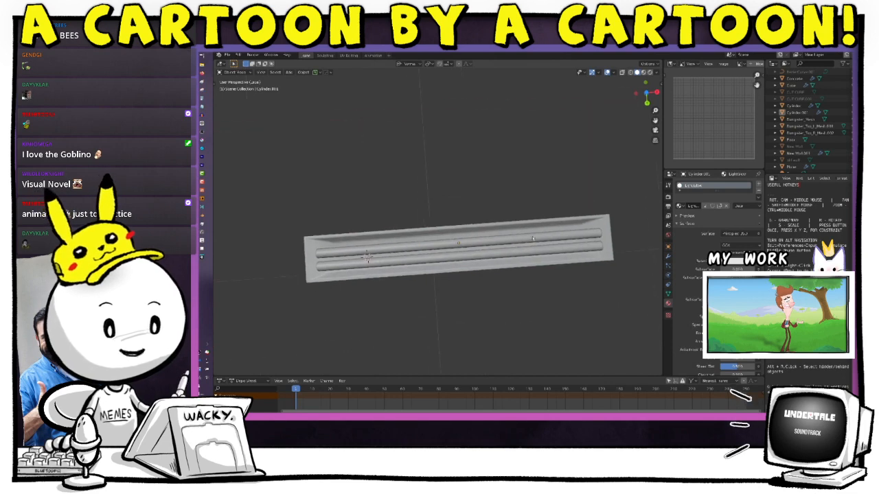
{"action": "left_click", "coordinate": [650, 72]}
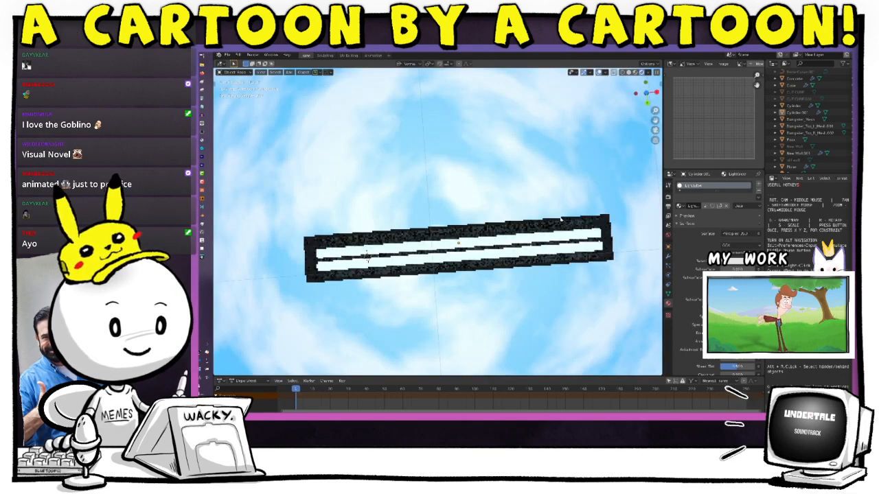
{"action": "mouse_move", "coordinate": [560, 220]}
{"action": "middle_mouse_down"}
{"action": "mouse_move", "coordinate": [577, 289]}
{"action": "mouse_move", "coordinate": [569, 255]}
{"action": "middle_mouse_up"}
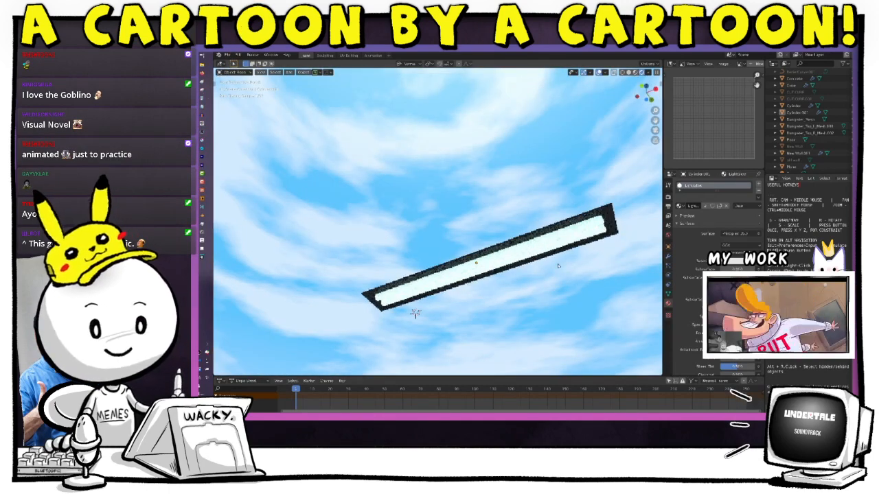
Leave local view and preview the whole entrance scene through the camera with rendered shading in the Animation workspace.
{"action": "key", "text": "KP_Divide"}
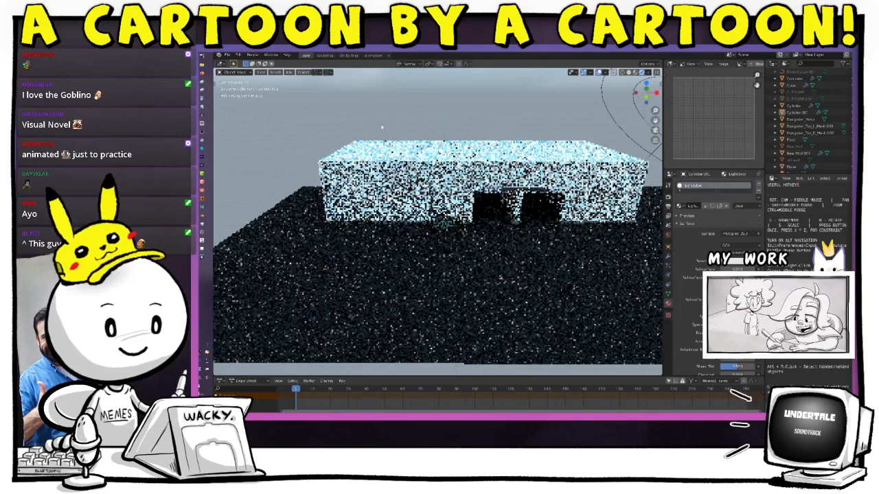
{"action": "left_click", "coordinate": [372, 55]}
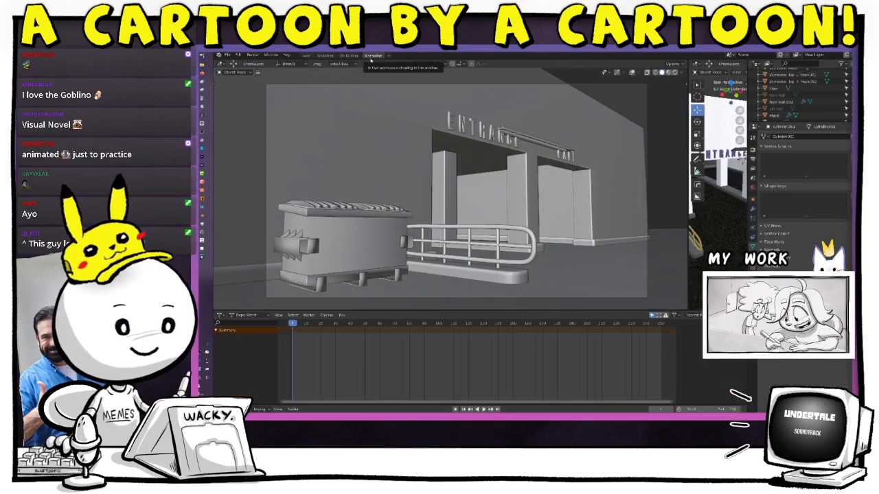
{"action": "left_click", "coordinate": [675, 72]}
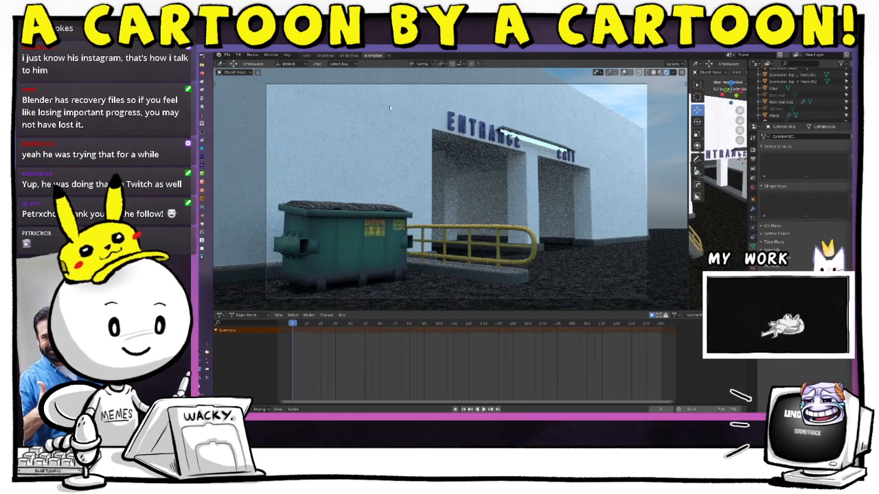
Return to the Layout workspace, switch the viewport to Material Preview shading, and select the lamp housing above the entrance.
{"action": "left_click", "coordinate": [307, 55]}
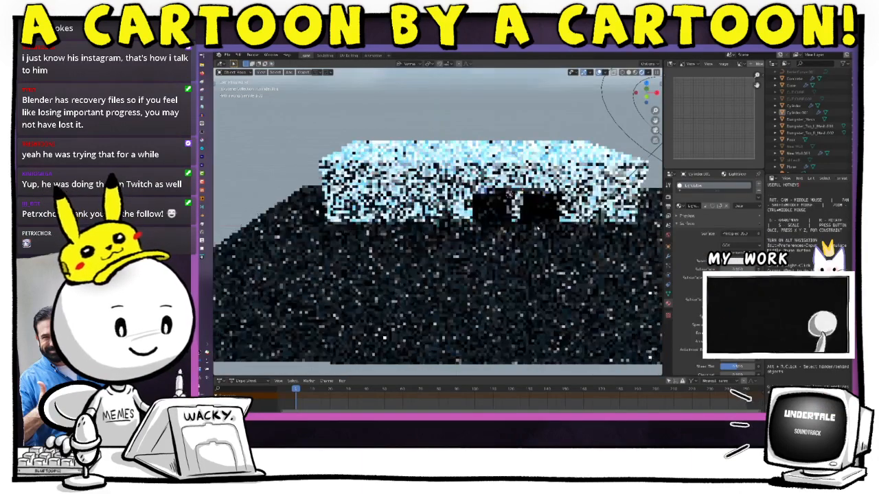
{"action": "left_click", "coordinate": [635, 72]}
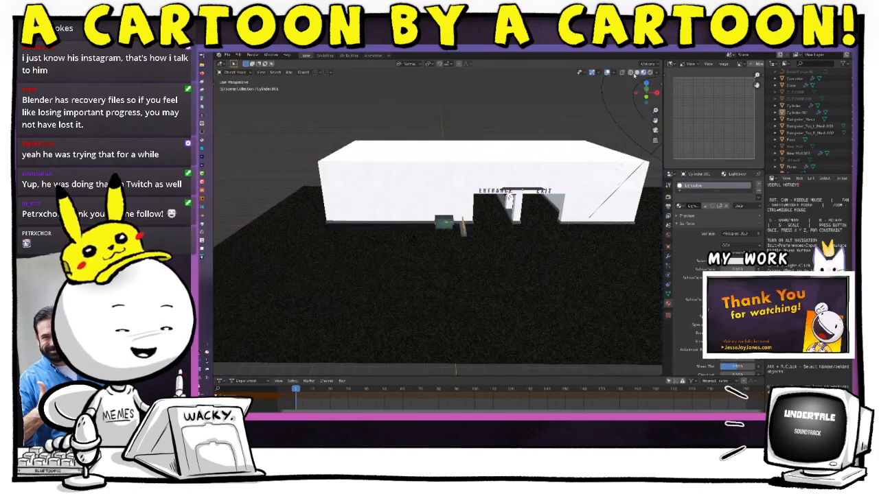
{"action": "mouse_move", "coordinate": [558, 165]}
{"action": "middle_mouse_down"}
{"action": "mouse_move", "coordinate": [557, 136]}
{"action": "mouse_move", "coordinate": [557, 153]}
{"action": "middle_mouse_up"}
{"action": "left_click", "coordinate": [545, 234]}
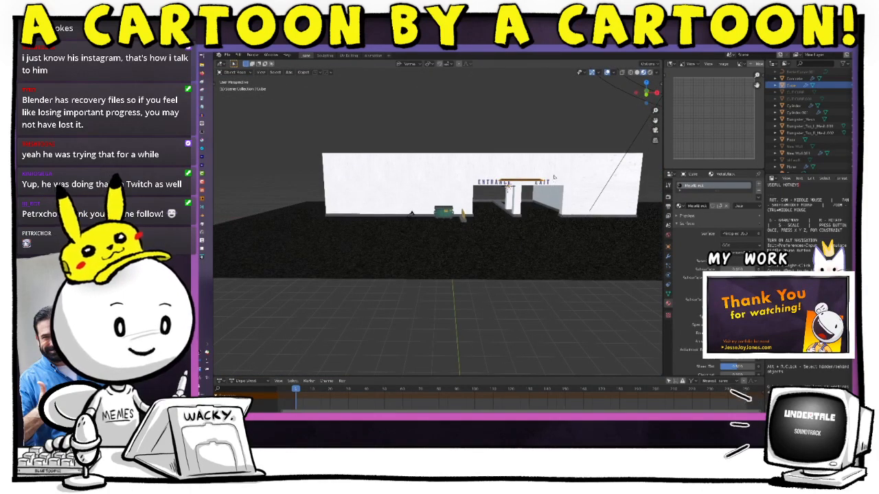
Add one of the glowing tubes to the lamp housing selection from beneath the entrance and show the scene as wireframe.
{"action": "scroll", "coordinate": [555, 168], "scroll_direction": "up", "scroll_amount": 8}
{"action": "middle_click_drag", "start_coordinate": [514, 196], "coordinate": [309, 309], "text": "shift"}
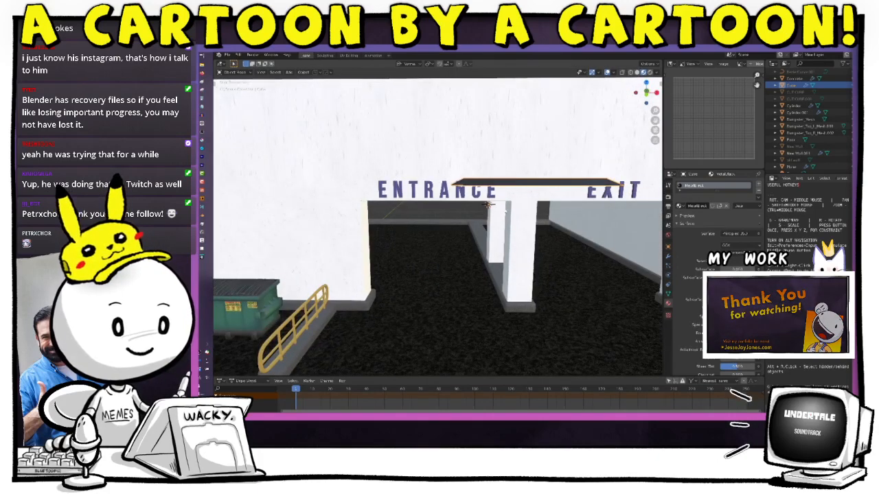
{"action": "middle_click_drag", "start_coordinate": [531, 238], "coordinate": [497, 253], "text": "shift"}
{"action": "scroll", "coordinate": [496, 253], "scroll_direction": "up", "scroll_amount": 5}
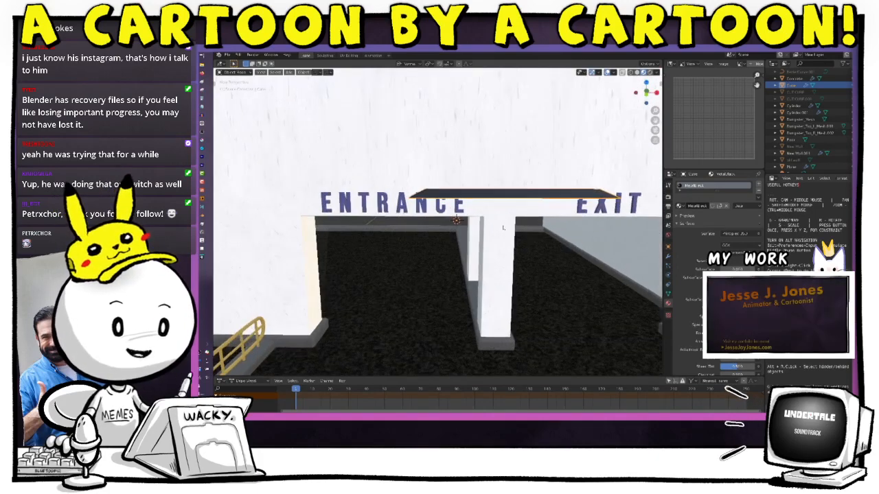
{"action": "middle_click_drag", "start_coordinate": [510, 264], "coordinate": [559, 178]}
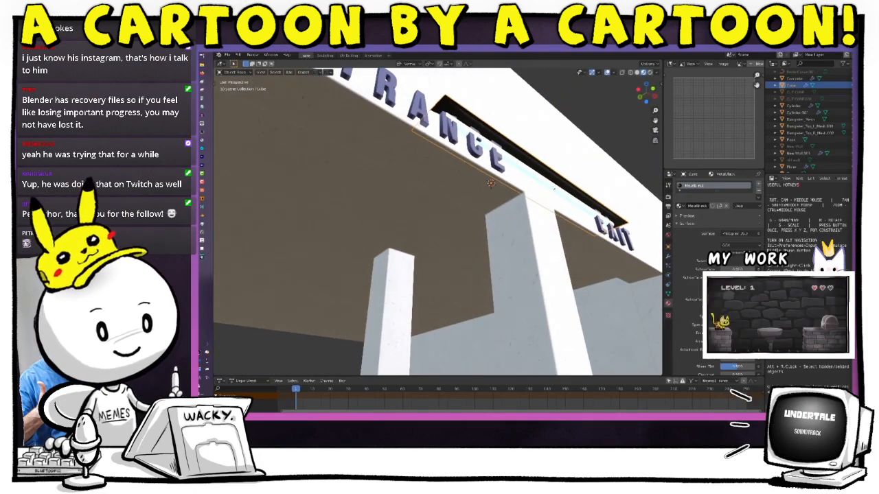
{"action": "left_click", "coordinate": [554, 184]}
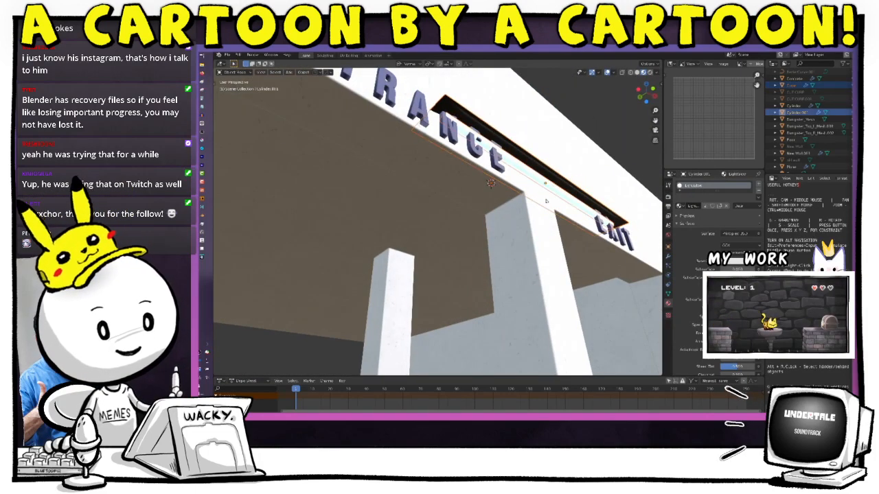
{"action": "mouse_move", "coordinate": [554, 184]}
{"action": "middle_mouse_down"}
{"action": "mouse_move", "coordinate": [532, 228]}
{"action": "mouse_move", "coordinate": [520, 206]}
{"action": "mouse_move", "coordinate": [527, 229]}
{"action": "middle_mouse_up"}
{"action": "left_click", "coordinate": [622, 72]}
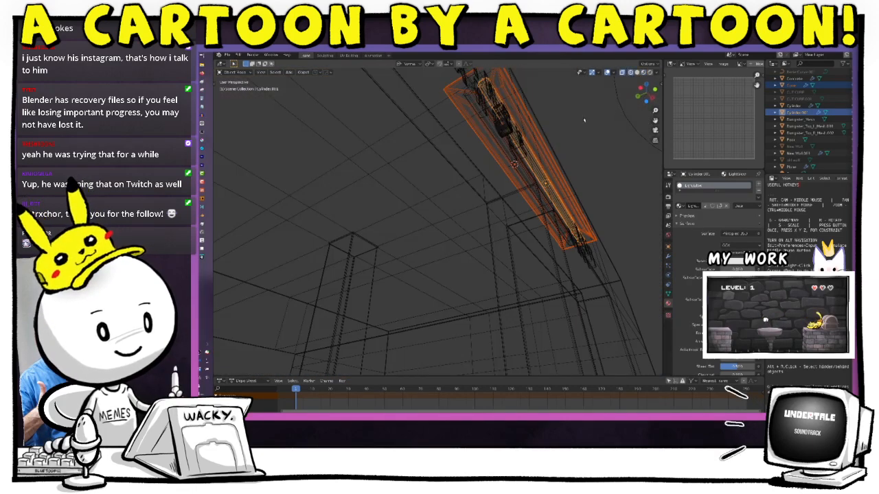
Try selecting and moving the lamp housing by itself in the wireframe view, and undo the move.
{"action": "left_click", "coordinate": [466, 97]}
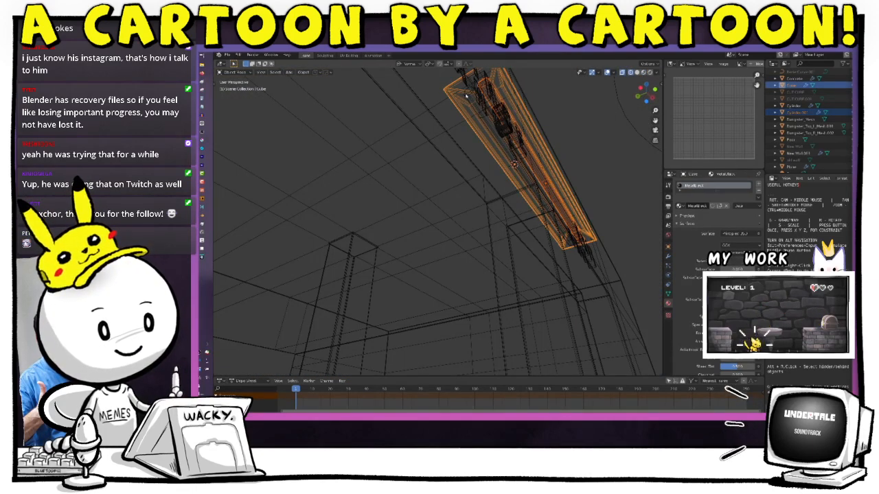
{"action": "left_click", "coordinate": [468, 95], "text": "shift"}
{"action": "left_click", "coordinate": [461, 102]}
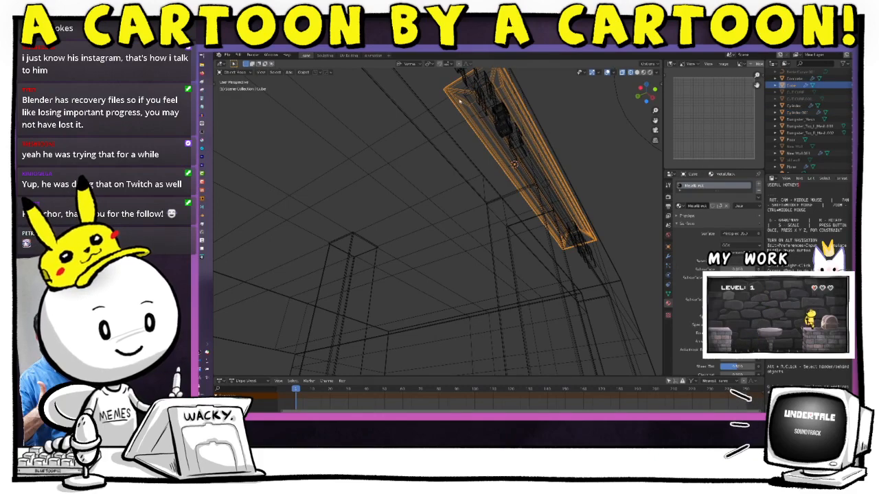
{"action": "left_click_drag", "start_coordinate": [459, 100], "coordinate": [468, 114]}
{"action": "left_click", "coordinate": [496, 111]}
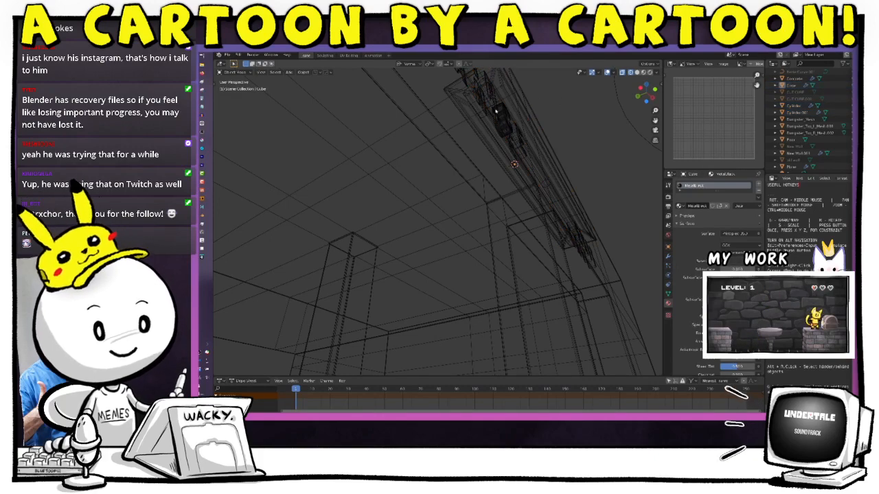
{"action": "left_click", "coordinate": [460, 101]}
{"action": "key", "text": "g"}
{"action": "left_click", "coordinate": [475, 136]}
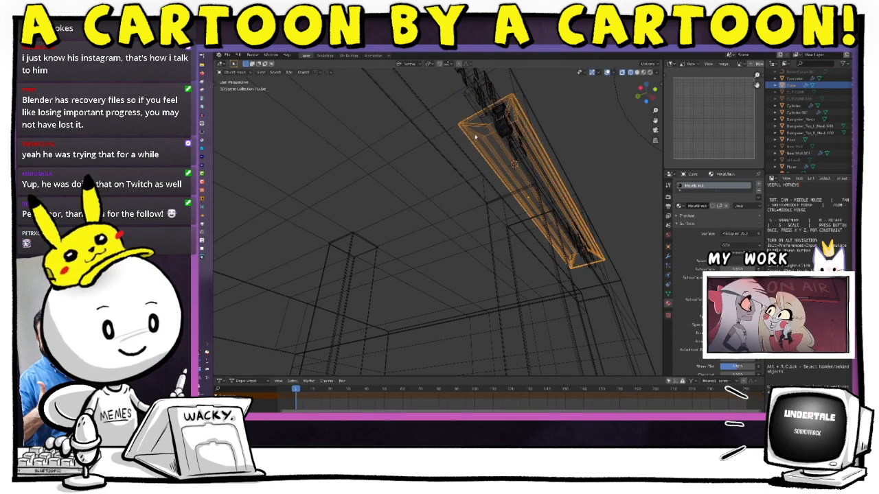
{"action": "key", "text": "ctrl+z"}
Add both tubes to the housing selection, isolate the three parts in local view, and show them in solid shading.
{"action": "left_click", "coordinate": [466, 98]}
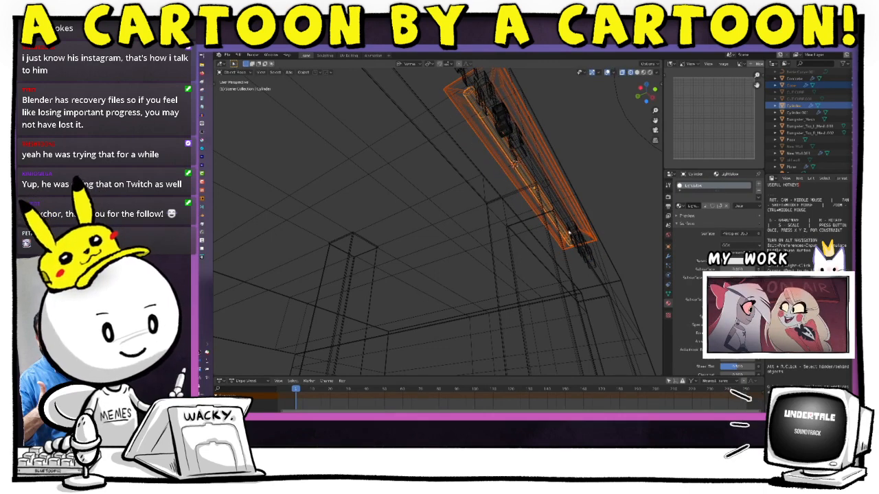
{"action": "left_click", "coordinate": [546, 188]}
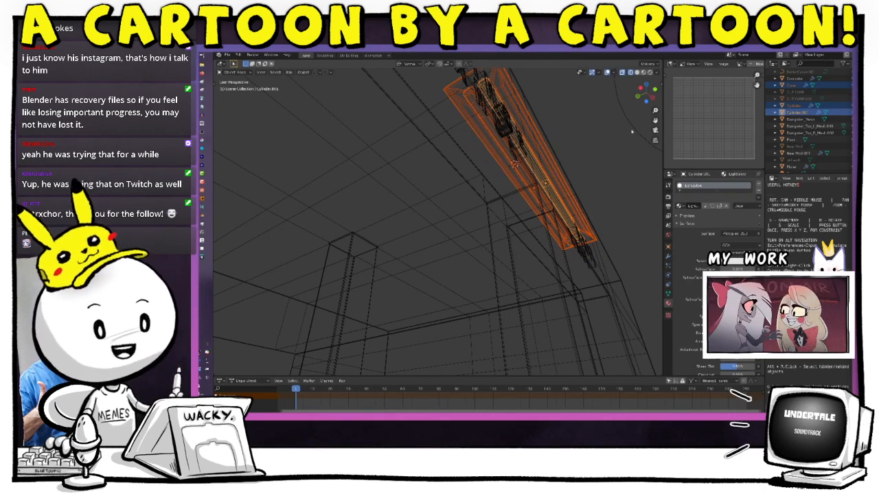
{"action": "key", "text": "KP_Divide"}
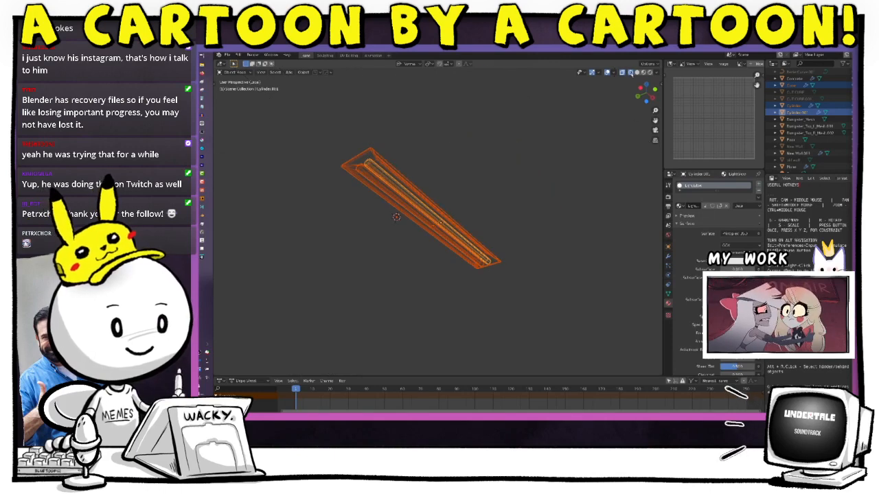
{"action": "left_click", "coordinate": [637, 73]}
{"action": "mouse_move", "coordinate": [524, 216]}
{"action": "middle_mouse_down"}
{"action": "mouse_move", "coordinate": [517, 212]}
{"action": "mouse_move", "coordinate": [527, 233]}
{"action": "mouse_move", "coordinate": [550, 227]}
{"action": "mouse_move", "coordinate": [550, 236]}
{"action": "mouse_move", "coordinate": [467, 261]}
{"action": "mouse_move", "coordinate": [476, 250]}
{"action": "mouse_move", "coordinate": [471, 265]}
{"action": "middle_mouse_up"}
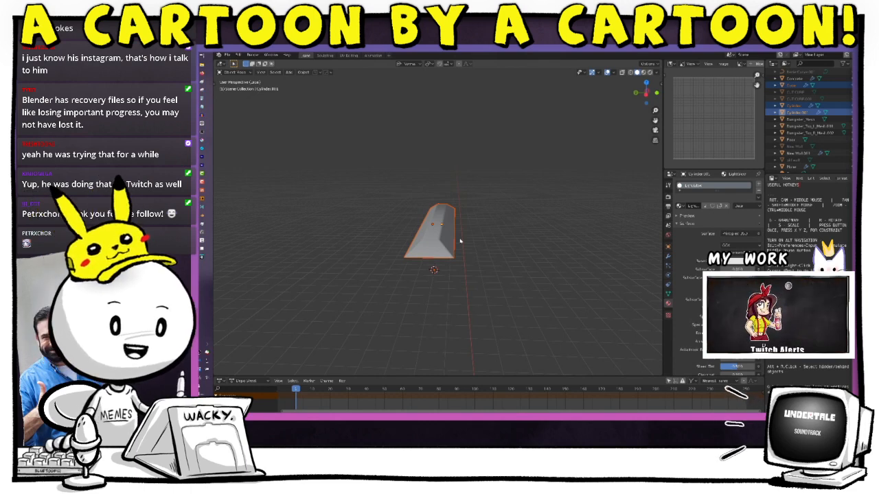
{"action": "middle_click_drag", "start_coordinate": [460, 240], "coordinate": [487, 206]}
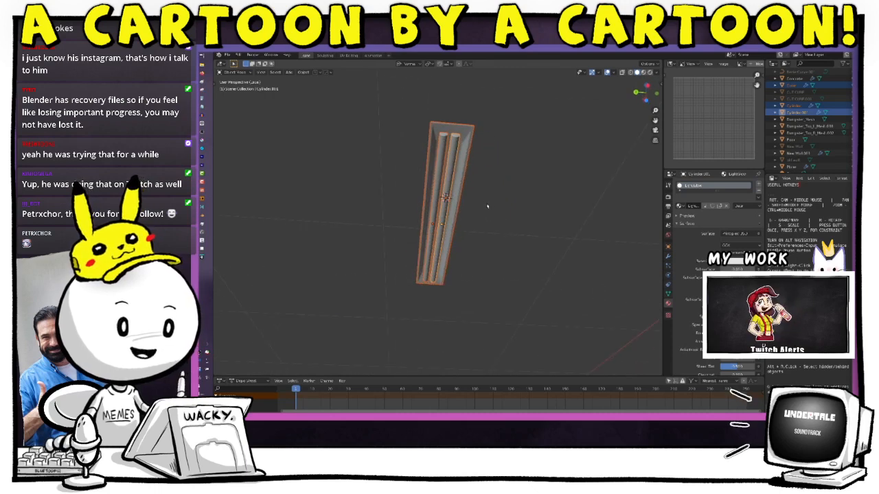
Select each tube and the housing one at a time to check the fixture's separate parts.
{"action": "left_click", "coordinate": [485, 155]}
{"action": "left_click", "coordinate": [456, 146]}
{"action": "left_click", "coordinate": [442, 143]}
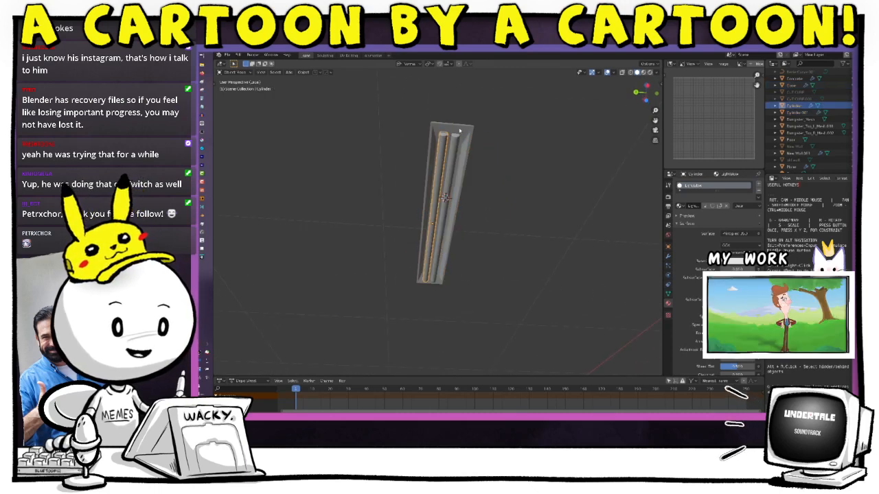
{"action": "left_click", "coordinate": [471, 145]}
{"action": "left_click", "coordinate": [481, 149]}
{"action": "left_click", "coordinate": [465, 144]}
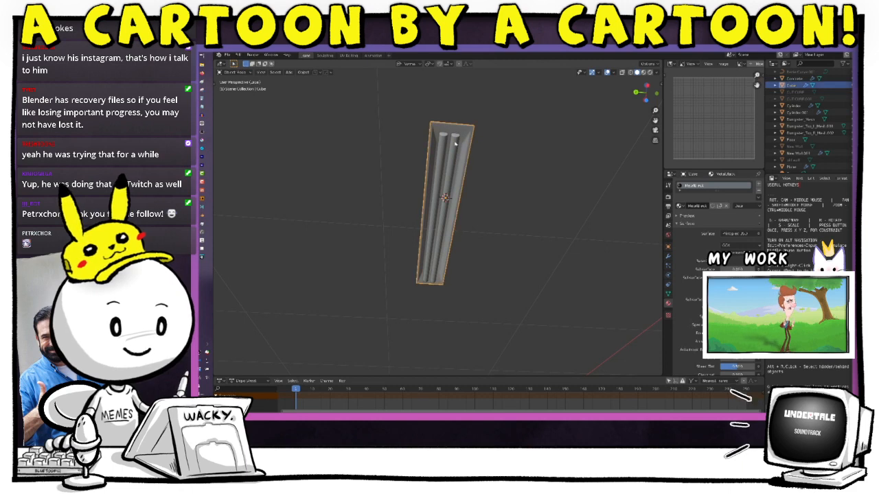
{"action": "left_click", "coordinate": [454, 142]}
{"action": "left_click", "coordinate": [443, 143]}
{"action": "left_click", "coordinate": [475, 143]}
{"action": "left_click", "coordinate": [466, 143]}
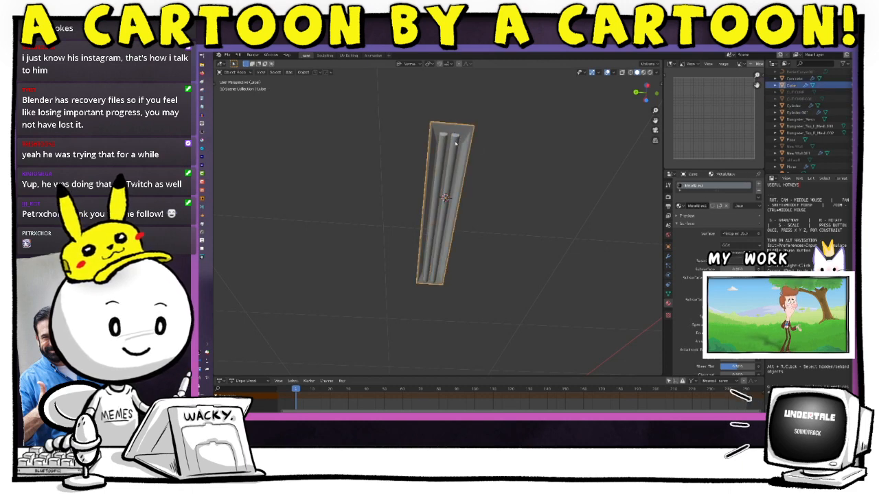
{"action": "left_click", "coordinate": [454, 144]}
Try joining both tubes and the housing into one mesh, check it in Material Preview shading, and undo the join.
{"action": "left_click", "coordinate": [442, 147]}
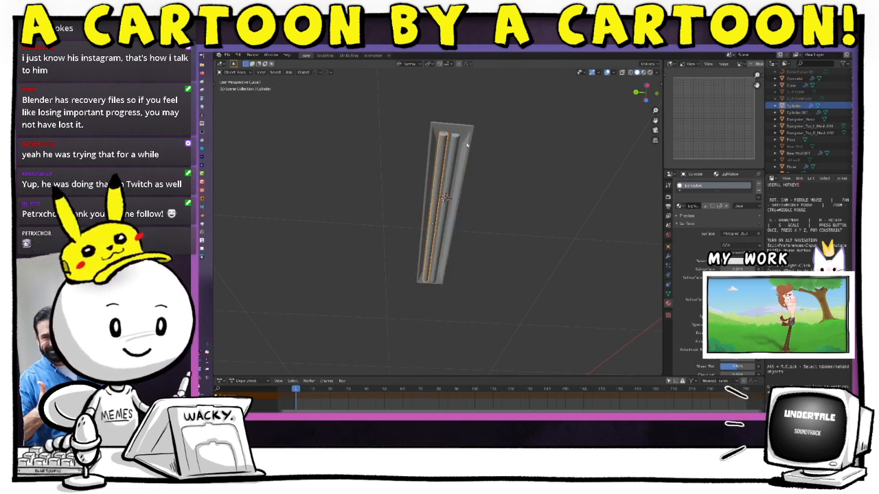
{"action": "left_click", "coordinate": [455, 141], "text": "shift"}
{"action": "left_click", "coordinate": [466, 142], "text": "shift"}
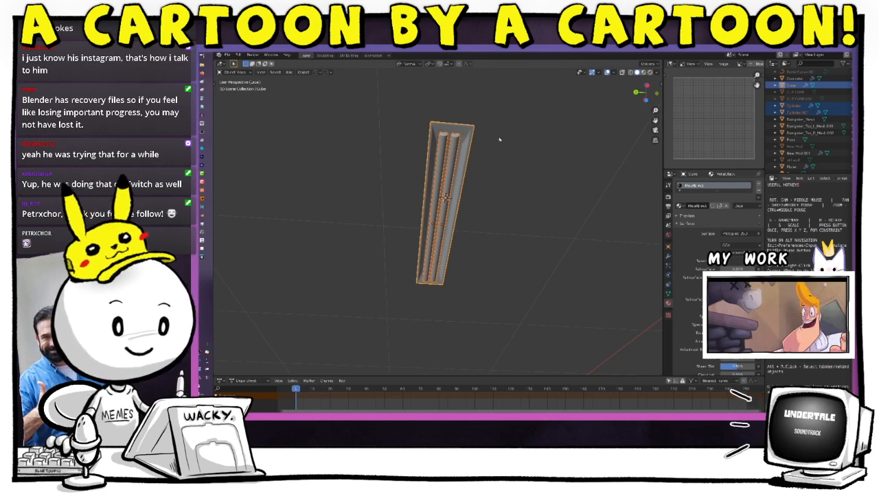
{"action": "middle_click_drag", "start_coordinate": [500, 142], "coordinate": [488, 197]}
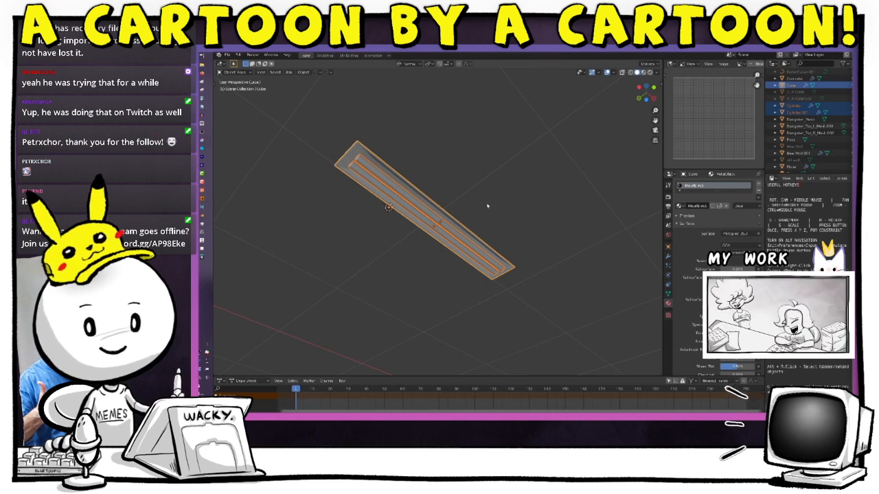
{"action": "middle_click_drag", "start_coordinate": [487, 205], "coordinate": [487, 213]}
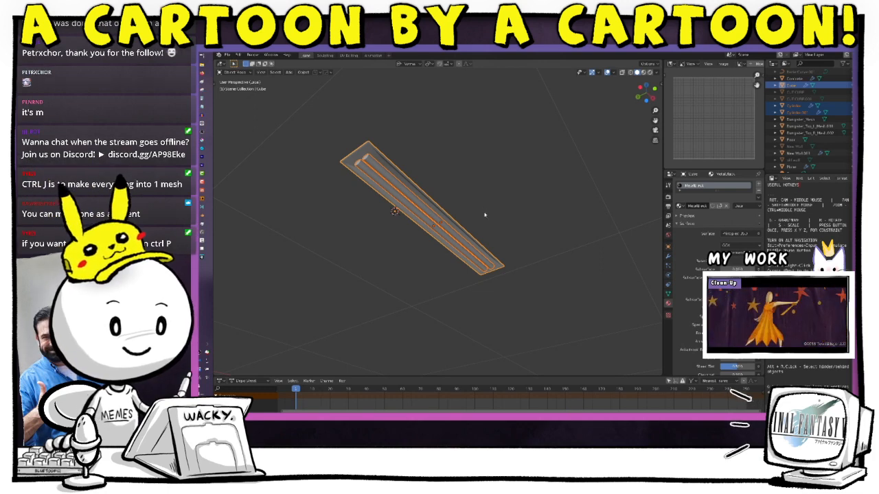
{"action": "key", "text": "ctrl+j"}
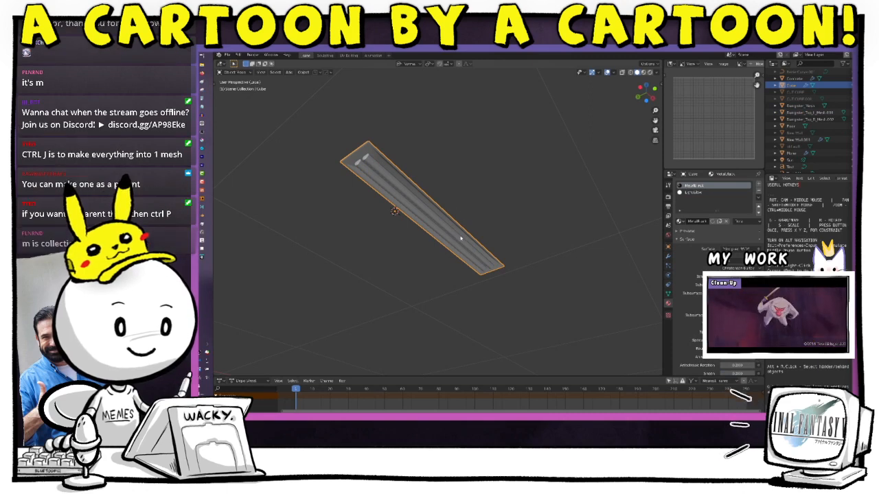
{"action": "key", "text": "g"}
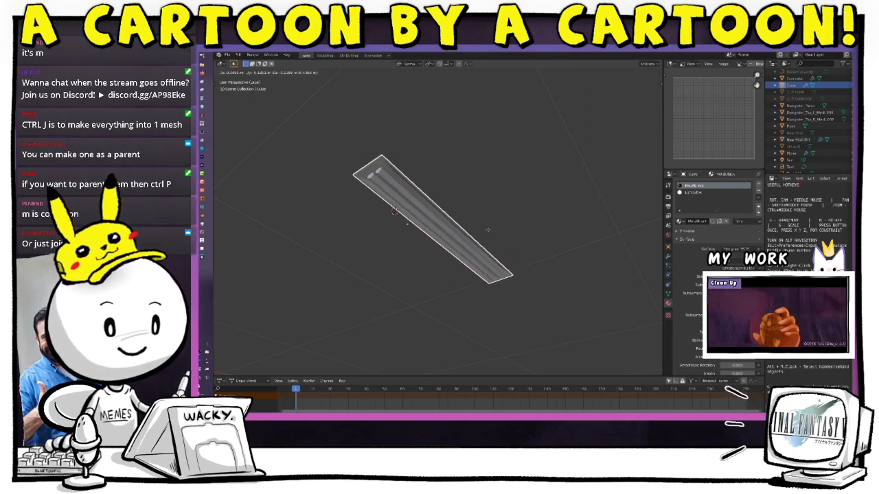
{"action": "left_click", "coordinate": [482, 238]}
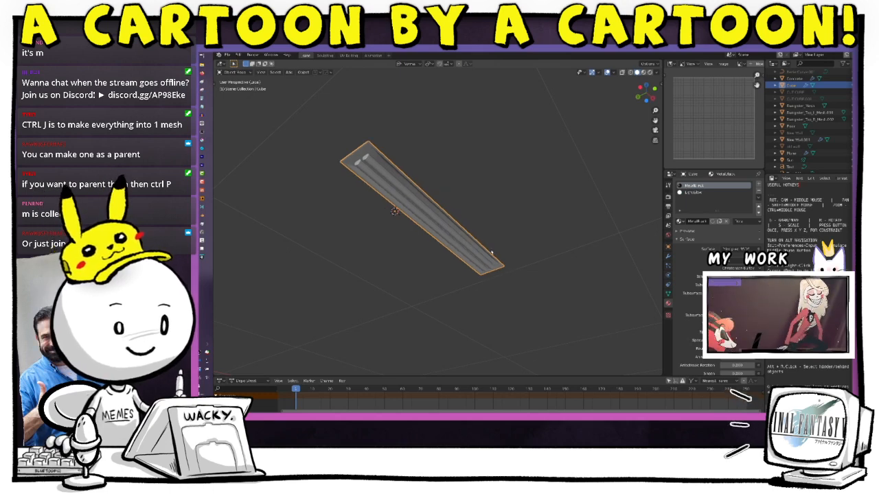
{"action": "left_click", "coordinate": [645, 73]}
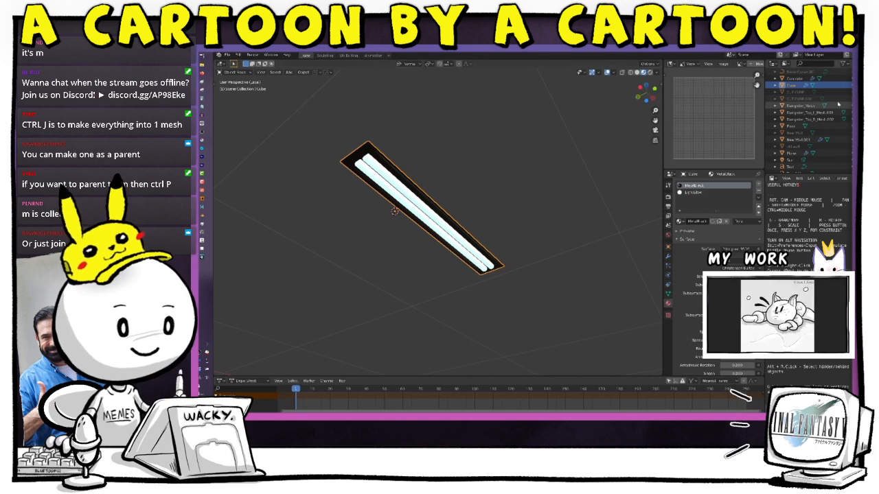
{"action": "key", "text": "ctrl+z"}
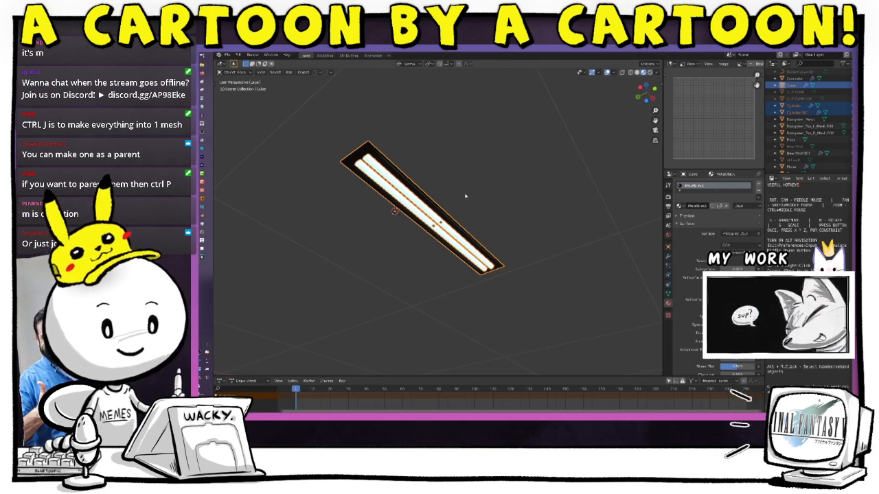
Select both tubes with the housing as the active object and parent them to it with Object (Keep Transform).
{"action": "left_click", "coordinate": [438, 220]}
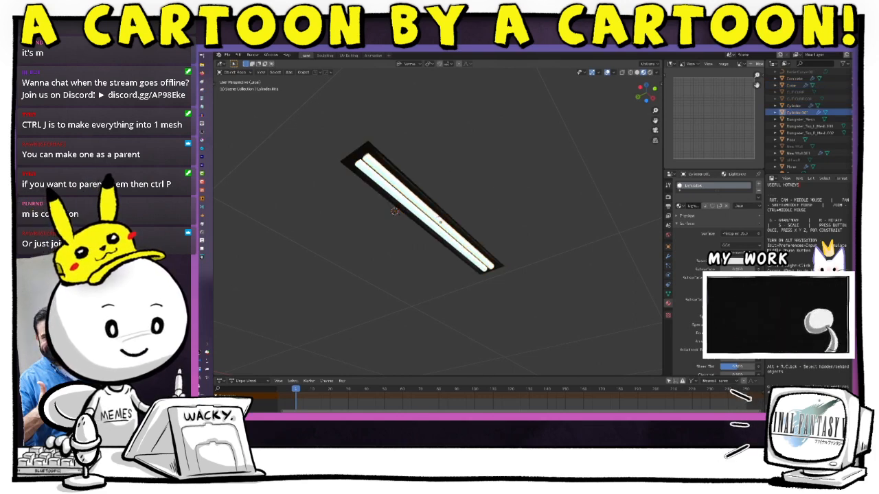
{"action": "left_click", "coordinate": [435, 207]}
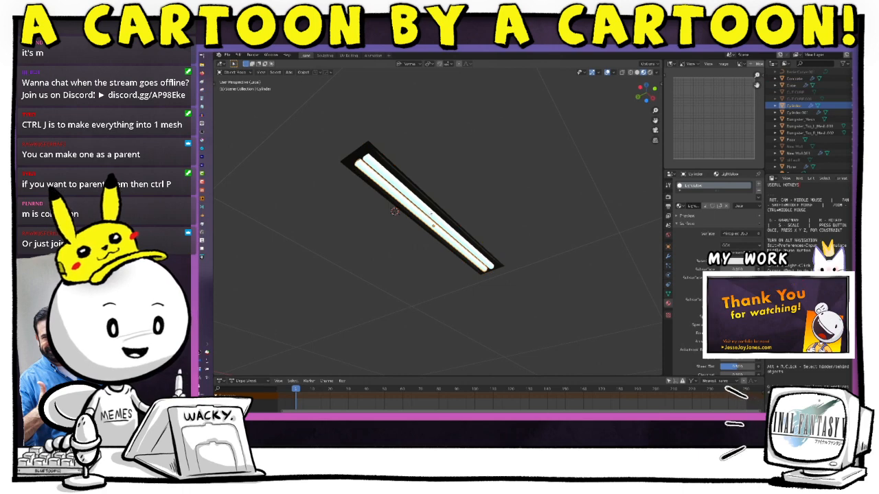
{"action": "key", "text": "shift+d"}
{"action": "left_click", "coordinate": [434, 206], "text": "shift"}
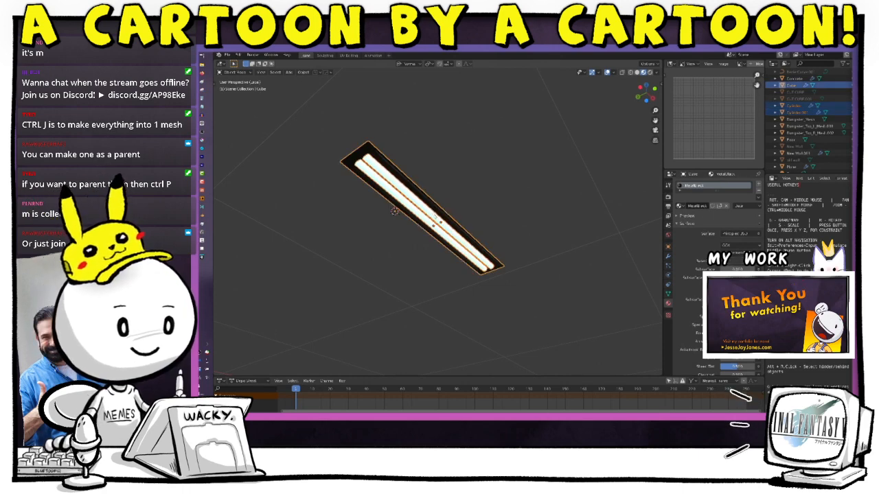
{"action": "key", "text": "ctrl+p"}
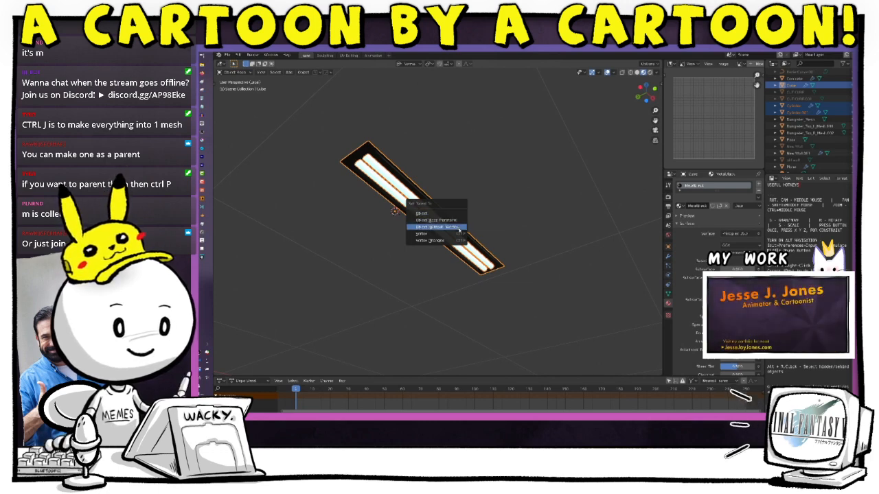
{"action": "left_click", "coordinate": [451, 220]}
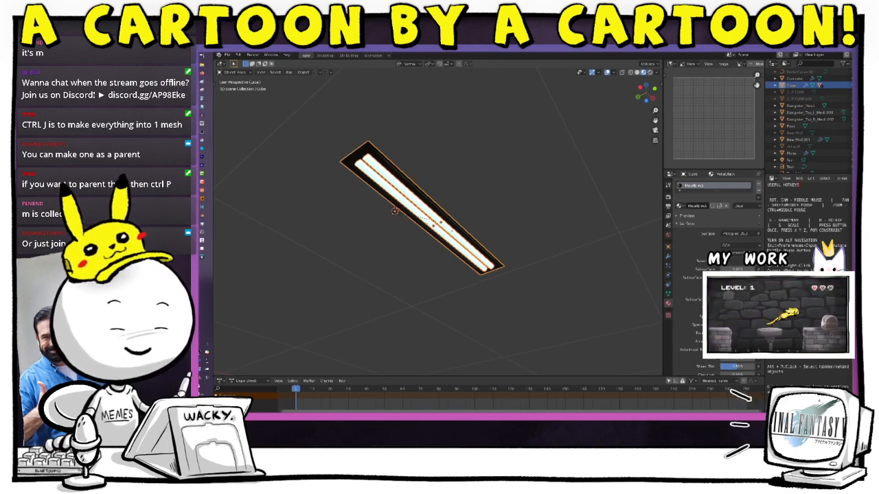
Select the housing alone to check the parent links to the tubes, viewing the fixture from its side.
{"action": "middle_click_drag", "start_coordinate": [464, 204], "coordinate": [460, 204]}
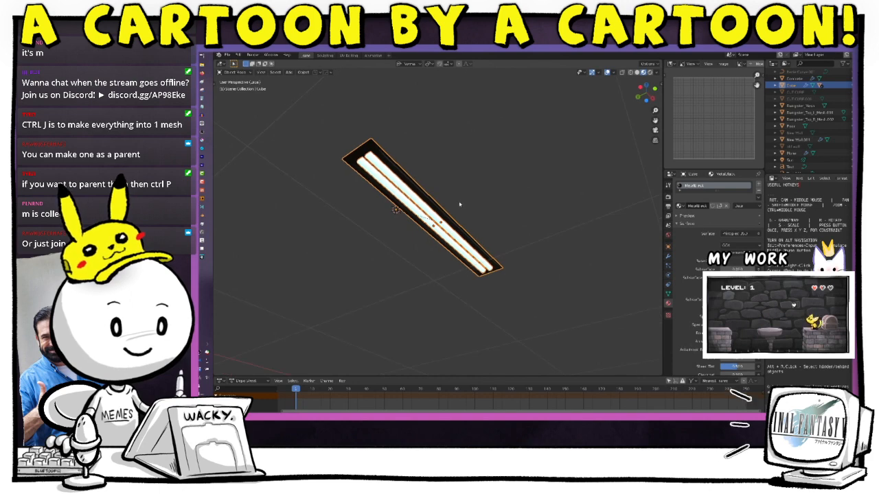
{"action": "right_click", "coordinate": [461, 204]}
{"action": "left_click", "coordinate": [456, 184]}
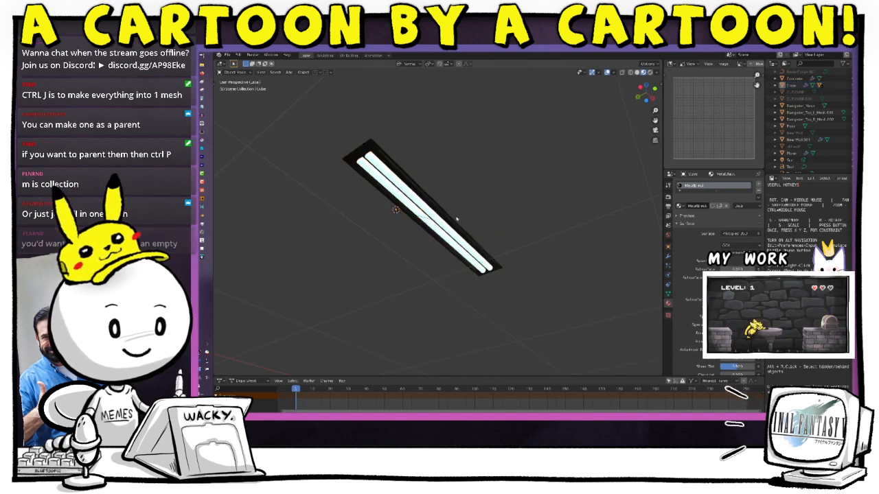
{"action": "left_click", "coordinate": [453, 225]}
{"action": "middle_click_drag", "start_coordinate": [472, 207], "coordinate": [471, 246]}
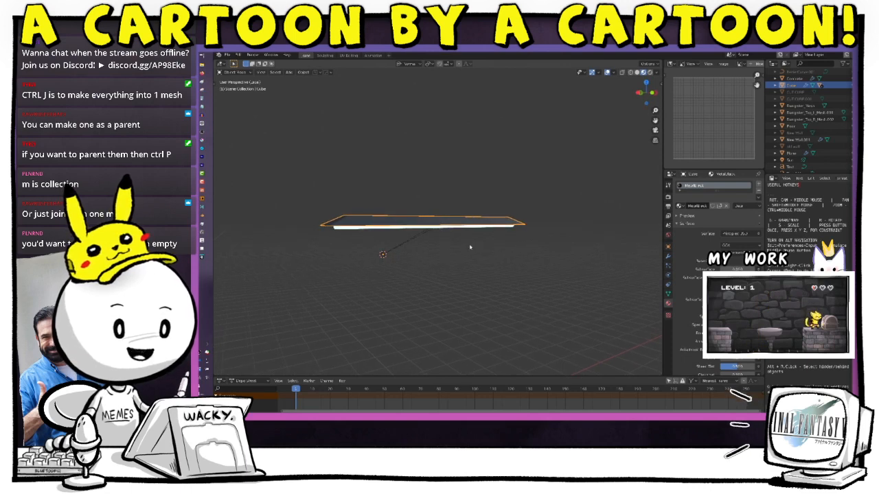
{"action": "left_click", "coordinate": [467, 246]}
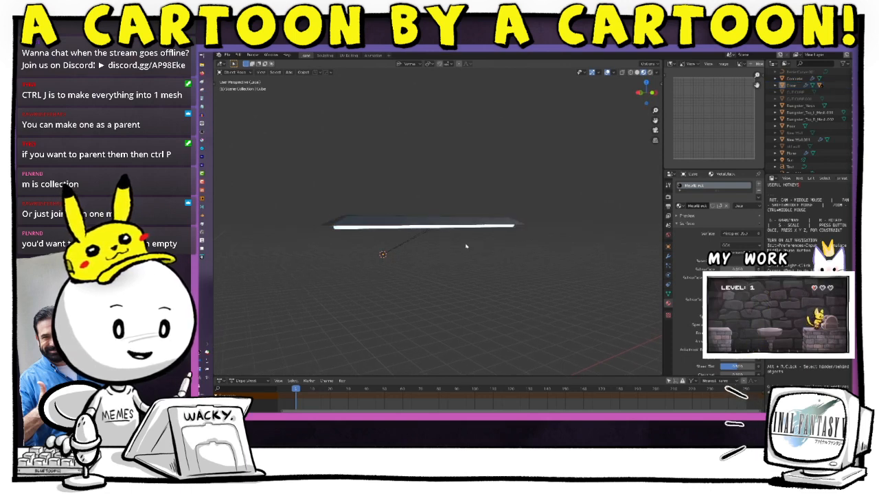
Undo the parenting of the two tubes to the housing.
{"action": "key", "text": "a"}
{"action": "key", "text": "ctrl+z"}
{"action": "key", "text": "ctrl+z"}
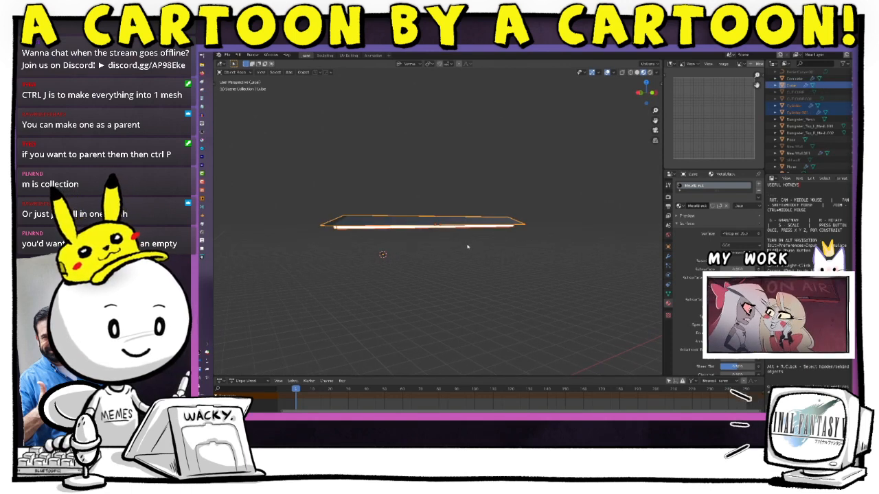
{"action": "middle_click_drag", "start_coordinate": [454, 251], "coordinate": [454, 234]}
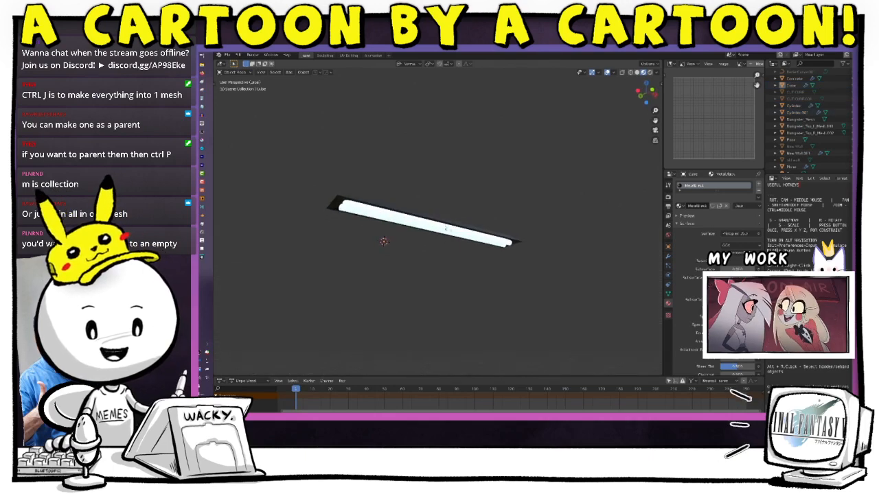
Try setting an Object parent with only one tube selected, and select the housing.
{"action": "left_click", "coordinate": [447, 228]}
{"action": "key", "text": "ctrl+p"}
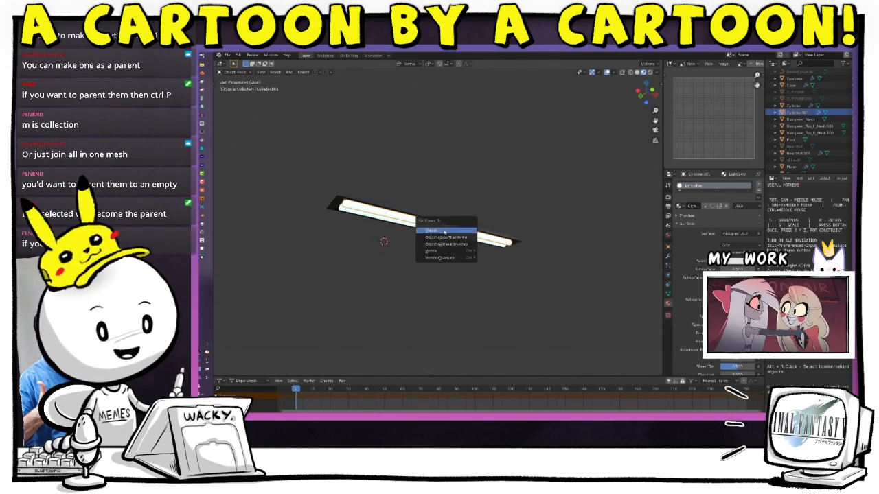
{"action": "left_click", "coordinate": [451, 231]}
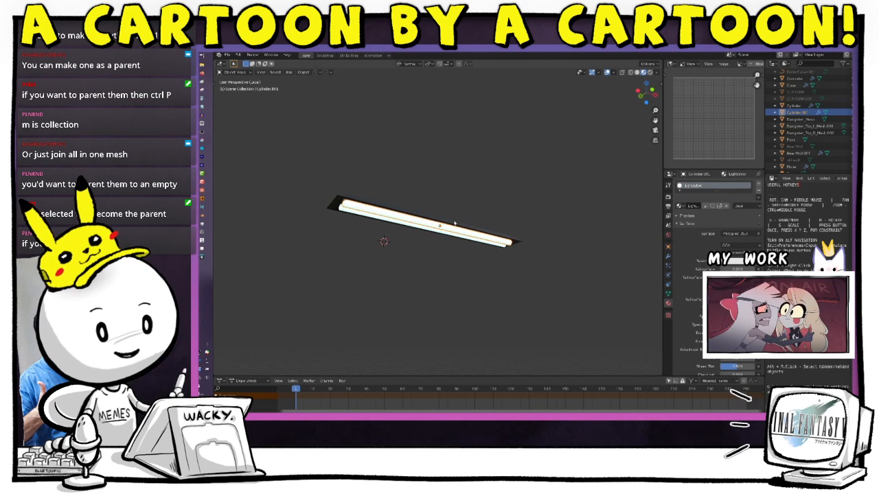
{"action": "left_click", "coordinate": [462, 218]}
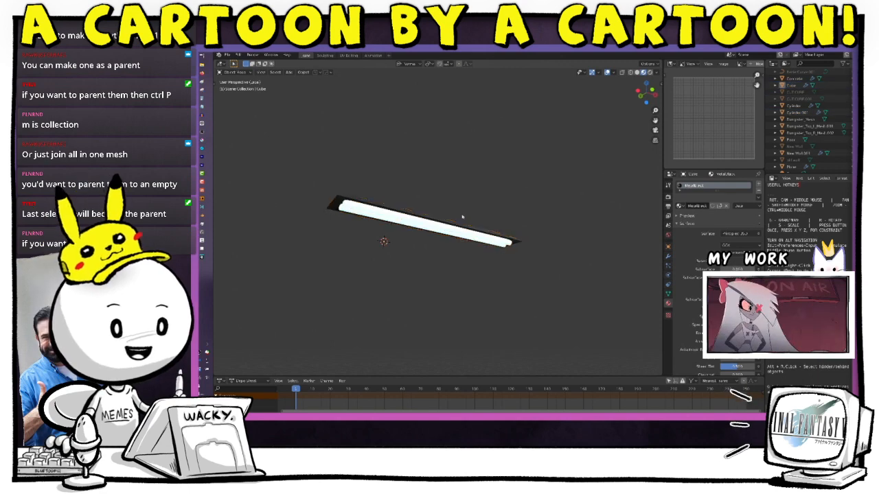
Move the housing away from the tubes to test the link between them, and undo the move.
{"action": "left_click", "coordinate": [460, 225]}
{"action": "key", "text": "g"}
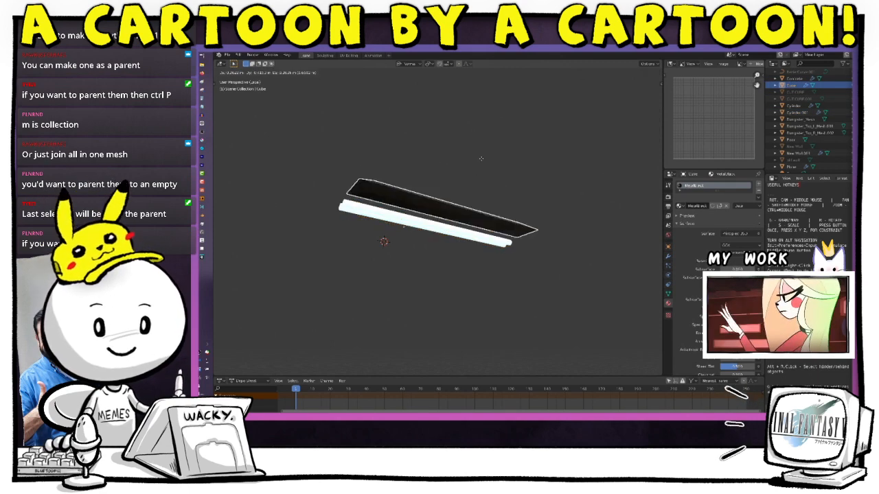
{"action": "left_click", "coordinate": [484, 172]}
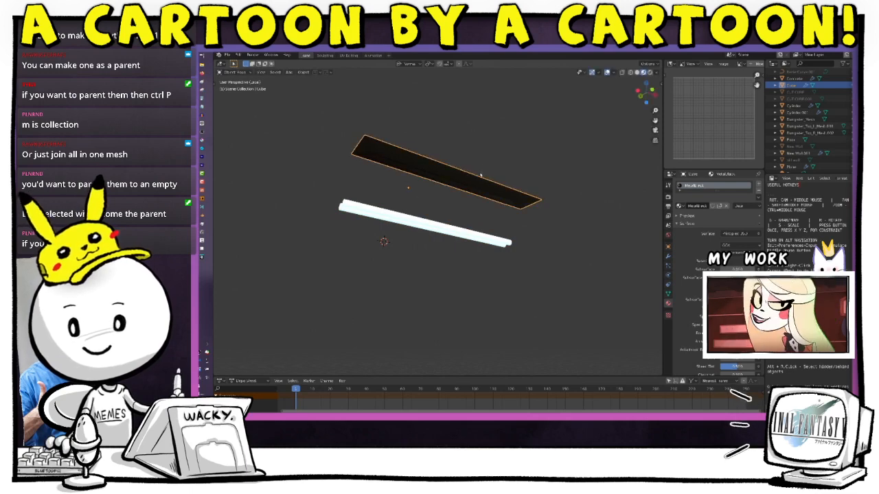
{"action": "key", "text": "ctrl+z"}
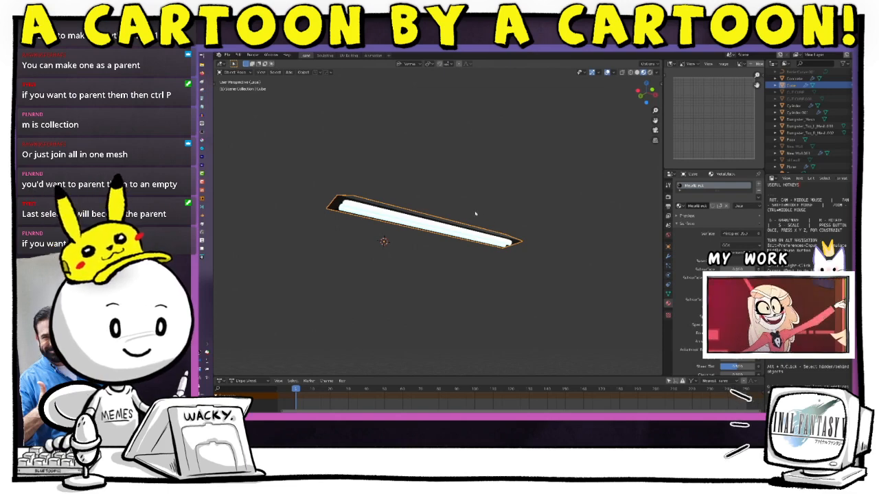
Snap the 3D cursor to the housing's origin with Cursor to Active and Cursor to Selected.
{"action": "left_click", "coordinate": [483, 209]}
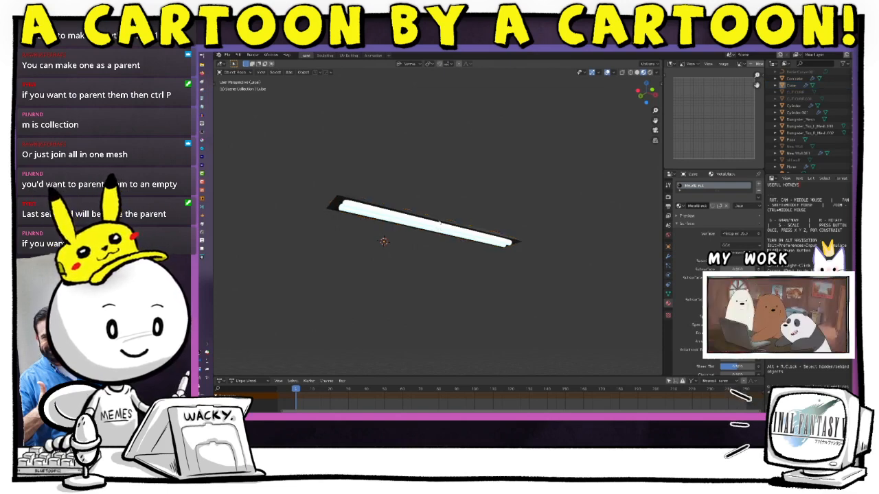
{"action": "left_click", "coordinate": [440, 219]}
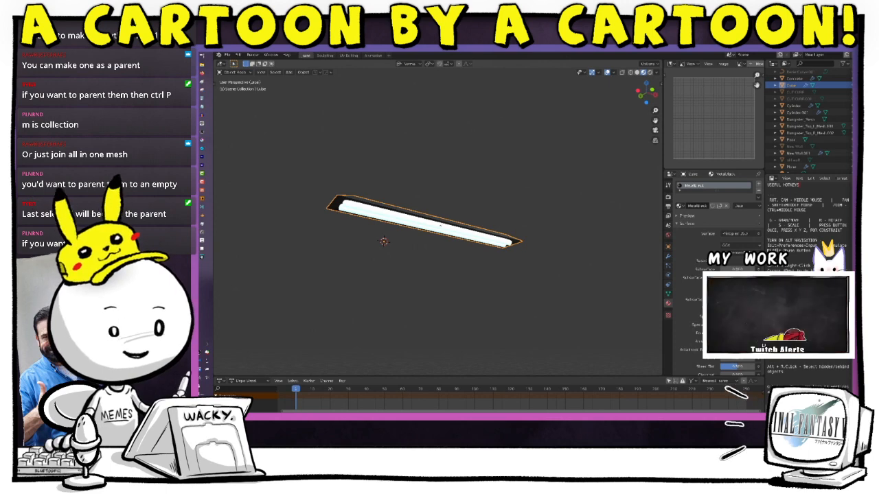
{"action": "key", "text": "shift+s"}
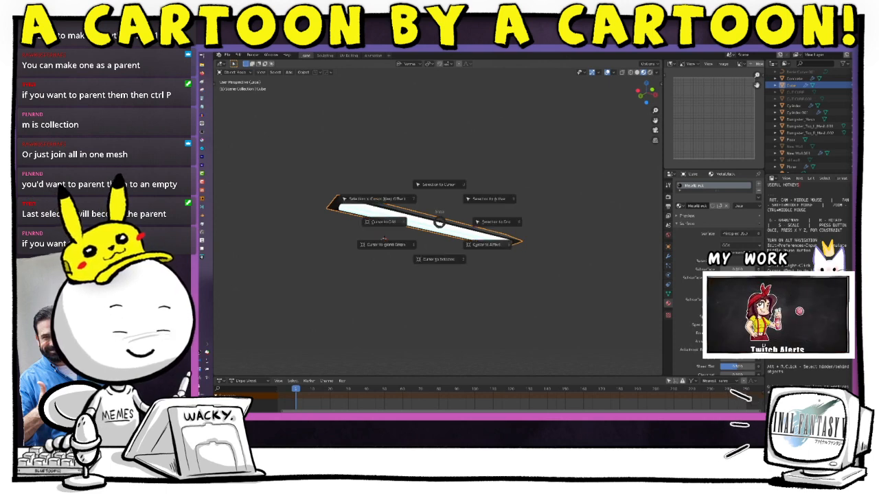
{"action": "left_click", "coordinate": [486, 245]}
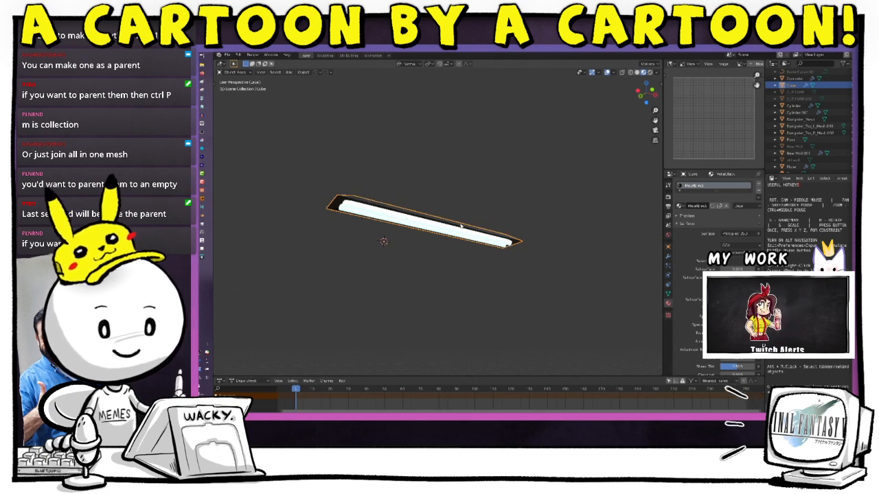
{"action": "key", "text": "shift+s"}
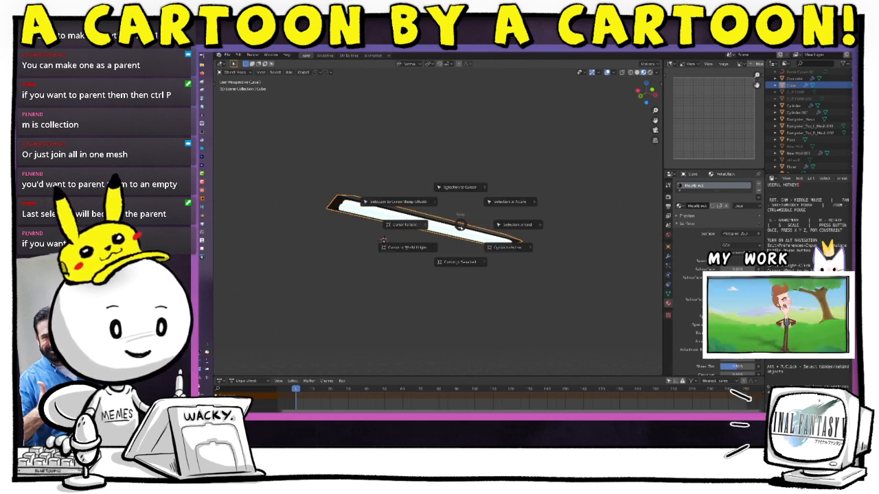
{"action": "left_click", "coordinate": [475, 260]}
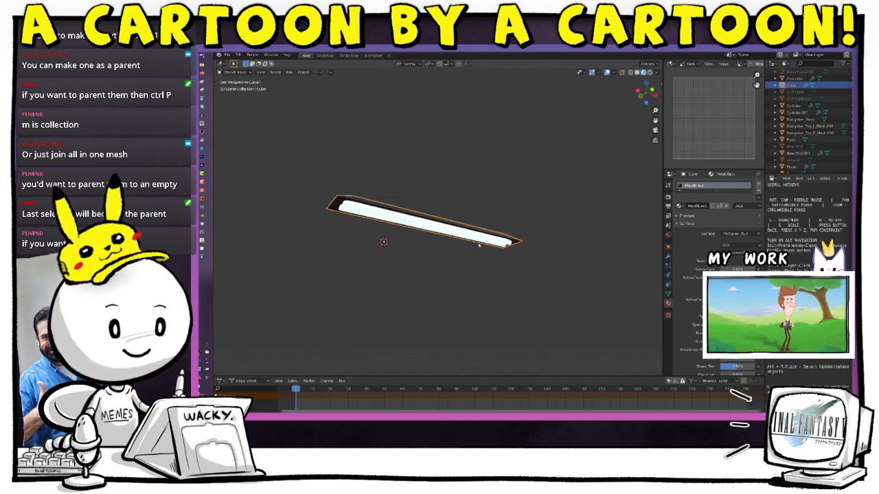
{"action": "middle_click_drag", "start_coordinate": [478, 245], "coordinate": [462, 201]}
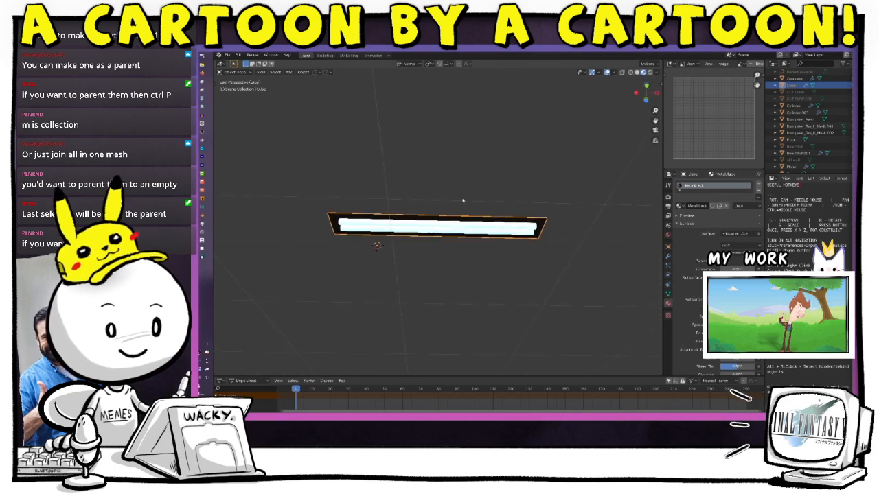
Snap the 3D cursor to the centre of one of the lamp tubes.
{"action": "left_click", "coordinate": [452, 225]}
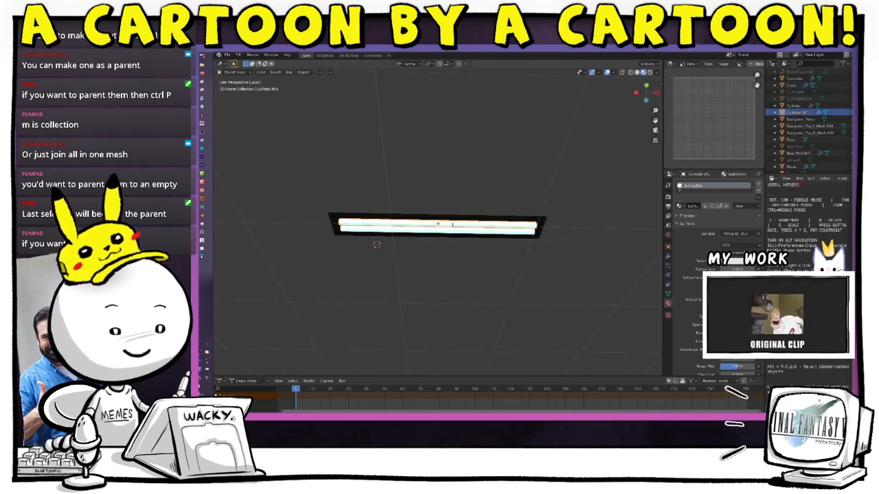
{"action": "key", "text": "shift+s"}
{"action": "left_click", "coordinate": [399, 245]}
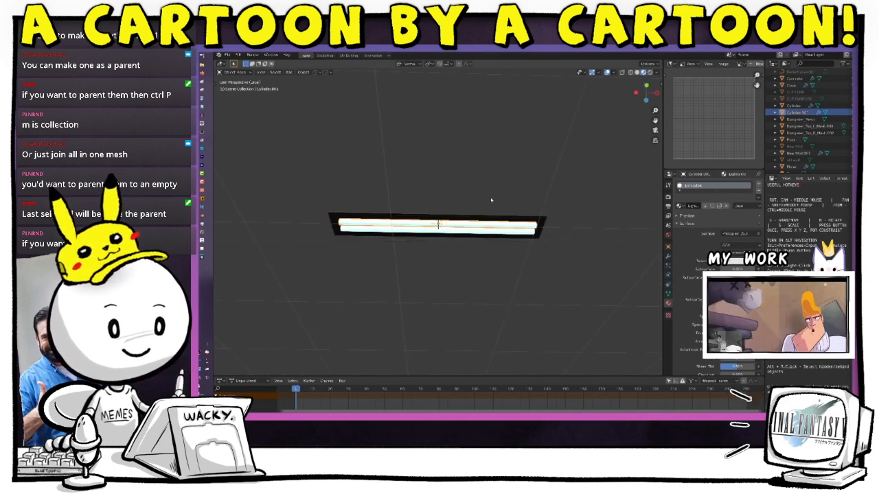
Add a Plain Axes empty at the 3D cursor in the middle of the fixture.
{"action": "middle_click_drag", "start_coordinate": [501, 193], "coordinate": [492, 226]}
{"action": "key", "text": "shift+a"}
{"action": "mouse_move", "coordinate": [489, 224]}
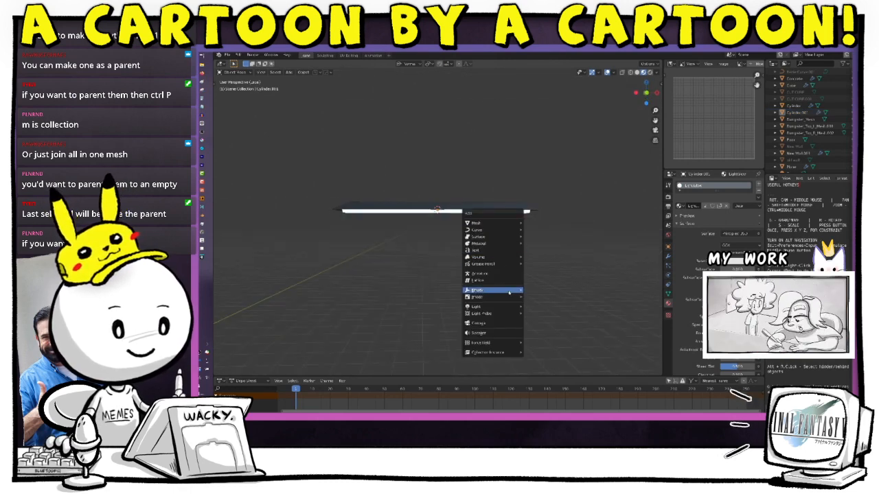
{"action": "mouse_move", "coordinate": [497, 291]}
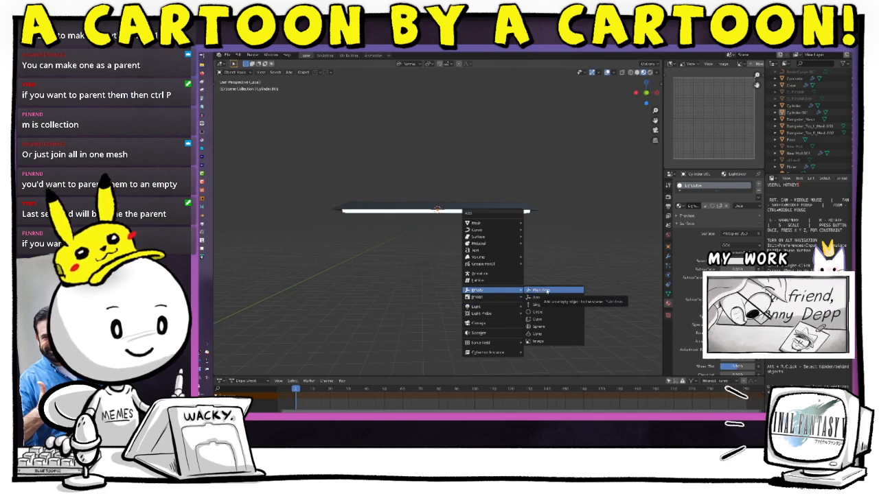
{"action": "left_click", "coordinate": [546, 291]}
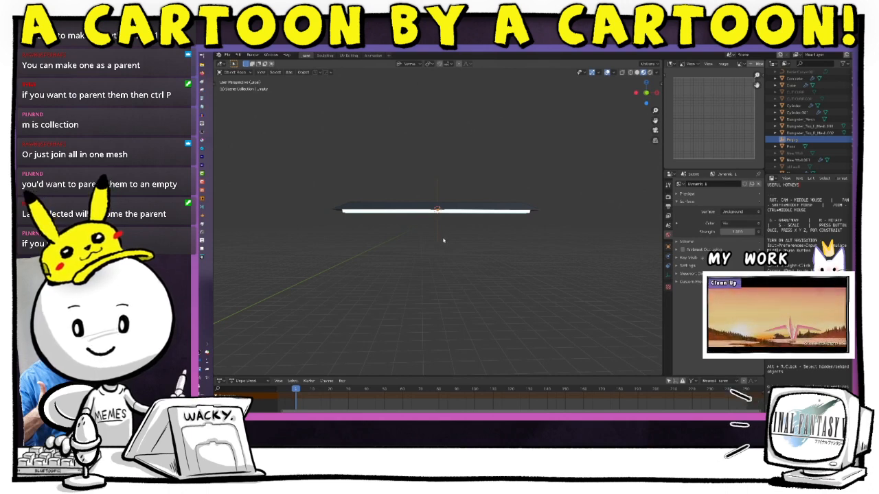
Select both tubes and the housing with the empty as the active object, and parent them to it with Object.
{"action": "middle_click_drag", "start_coordinate": [445, 241], "coordinate": [463, 278]}
{"action": "left_click", "coordinate": [456, 217]}
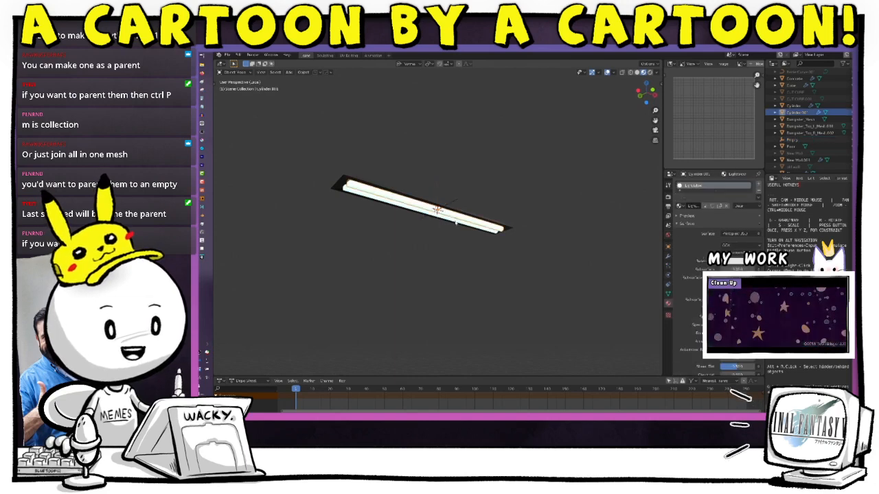
{"action": "left_click", "coordinate": [455, 221]}
{"action": "left_click", "coordinate": [474, 217], "text": "shift"}
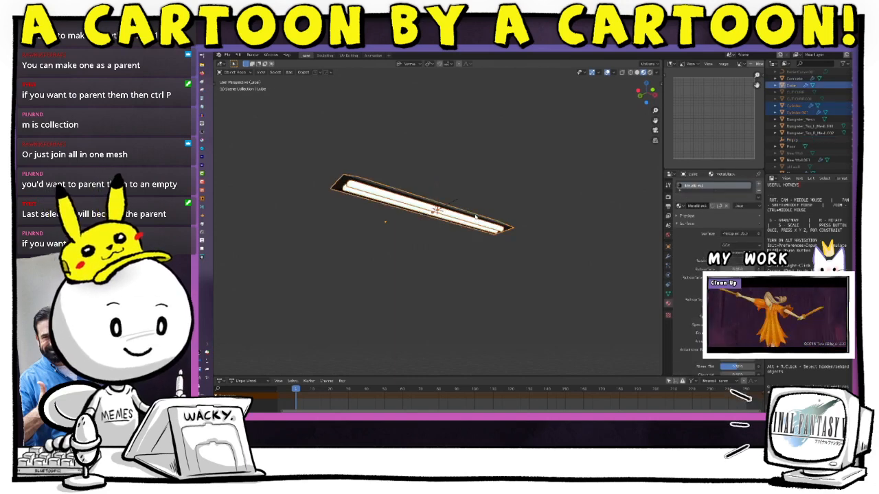
{"action": "left_click", "coordinate": [438, 188], "text": "shift"}
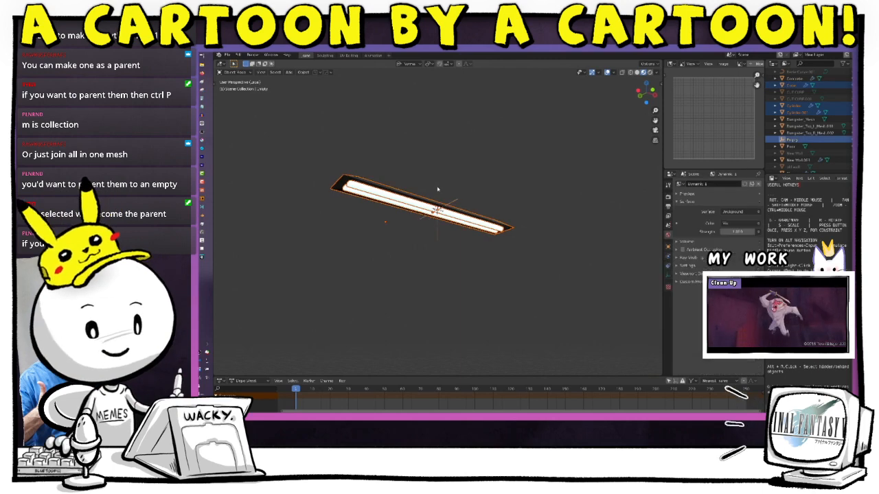
{"action": "key", "text": "ctrl+p"}
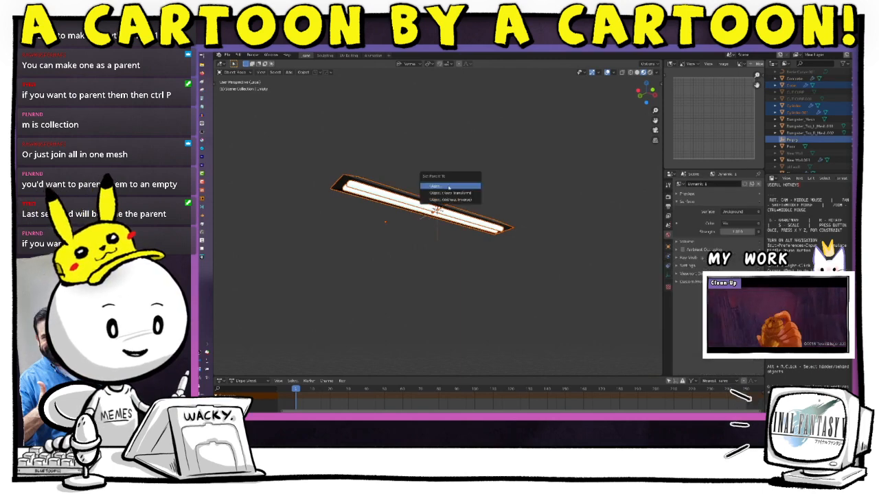
{"action": "left_click", "coordinate": [447, 187]}
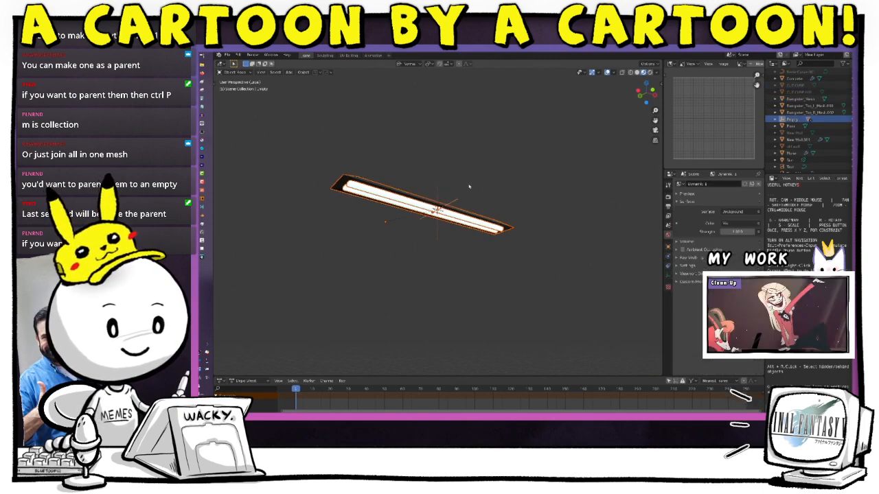
Select only the empty and move it to test that the whole fixture follows.
{"action": "left_click", "coordinate": [469, 186]}
{"action": "middle_click_drag", "start_coordinate": [474, 184], "coordinate": [443, 206]}
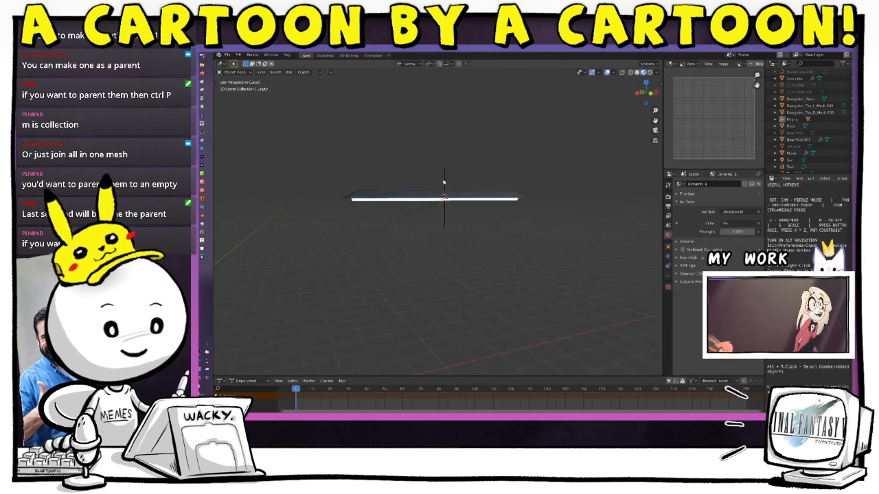
{"action": "left_click", "coordinate": [445, 182]}
{"action": "key", "text": "g"}
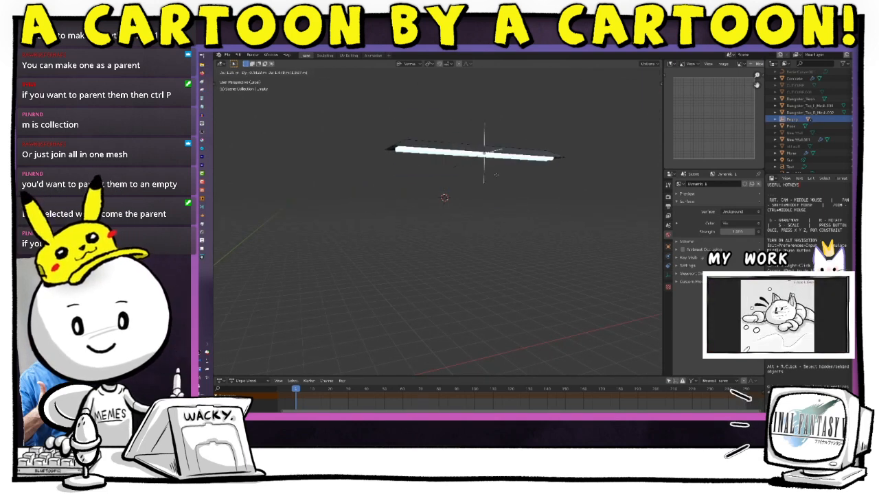
{"action": "left_click", "coordinate": [493, 157]}
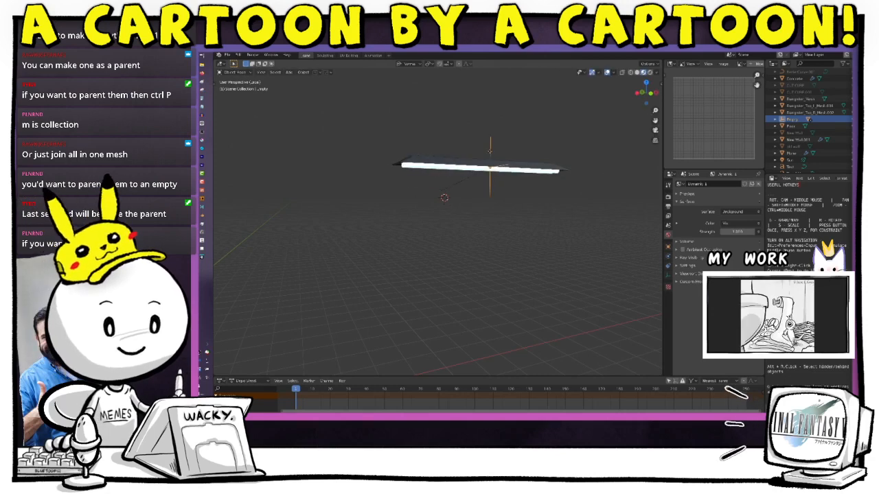
Move the empty a second time to test the parenting, and undo that move.
{"action": "key", "text": "g"}
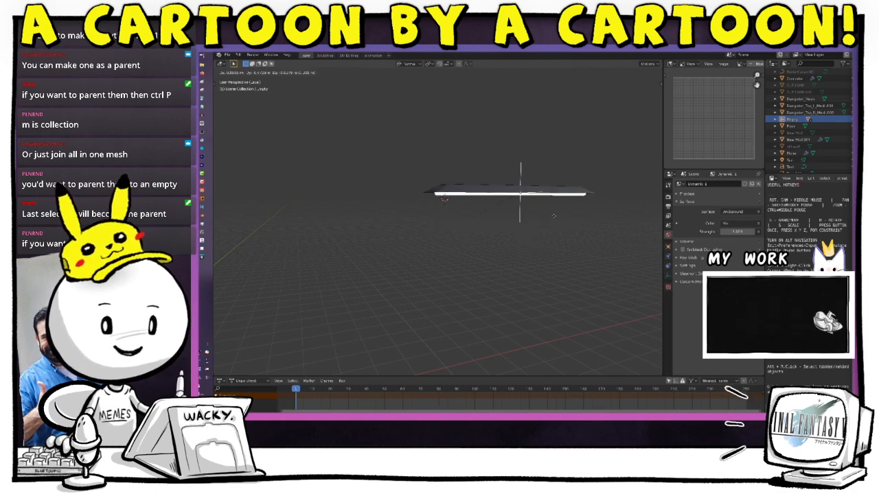
{"action": "left_click", "coordinate": [542, 176]}
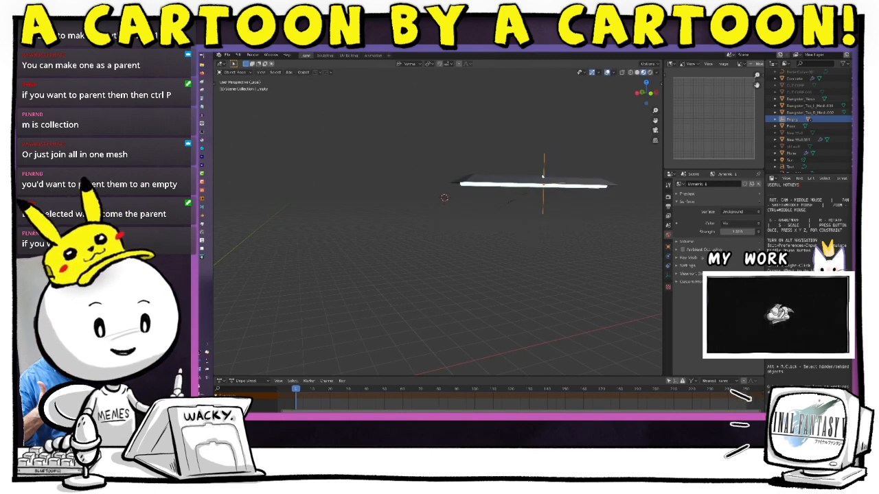
{"action": "key", "text": "ctrl+z"}
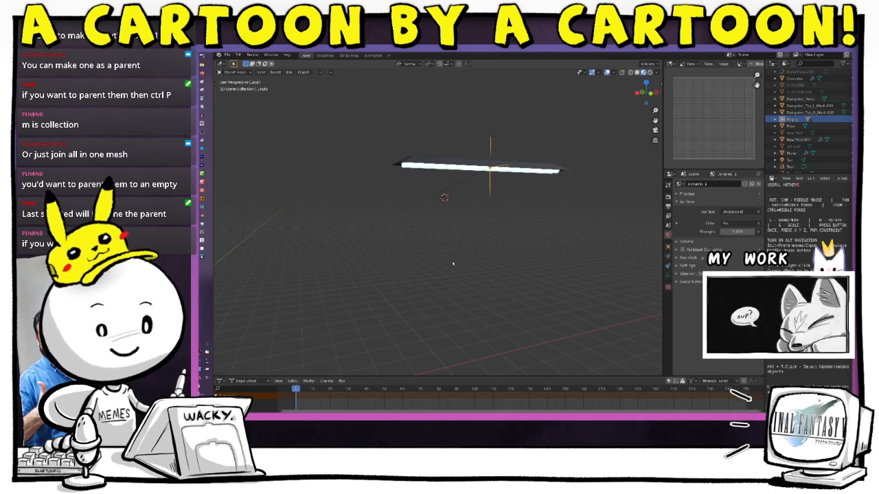
Exit local view and check the fixture's position beside the building's entrance sign from below.
{"action": "middle_click_drag", "start_coordinate": [452, 263], "coordinate": [499, 259]}
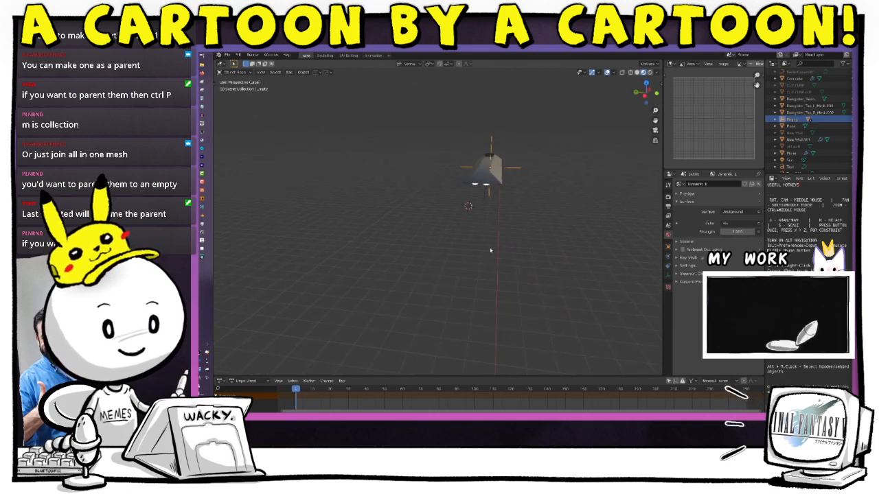
{"action": "key", "text": "KP_Divide"}
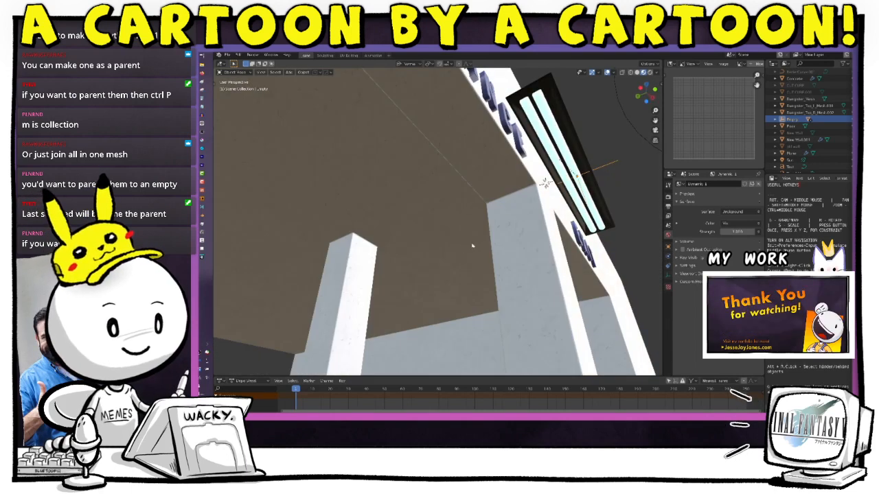
{"action": "middle_click_drag", "start_coordinate": [472, 246], "coordinate": [525, 255]}
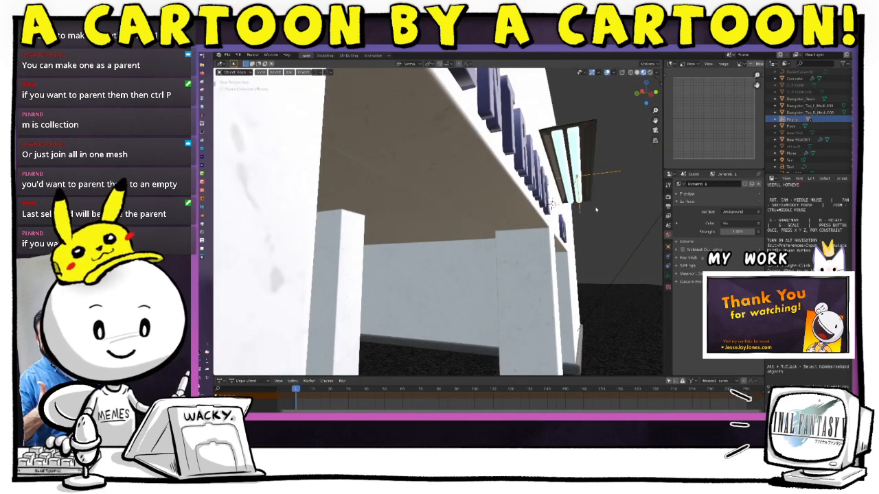
{"action": "middle_click_drag", "start_coordinate": [596, 208], "coordinate": [533, 241]}
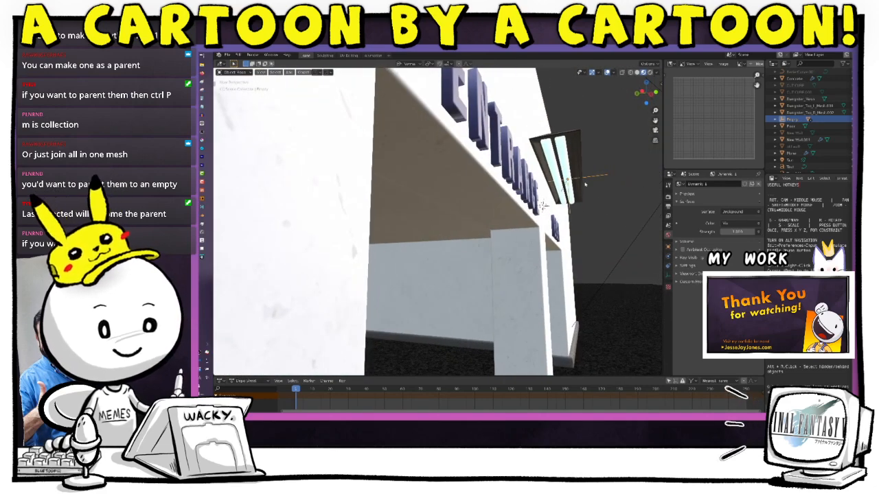
Lower the fixture along the Z axis and shift it along Y behind the entrance sign wall.
{"action": "key", "text": "g"}
{"action": "key", "text": "z"}
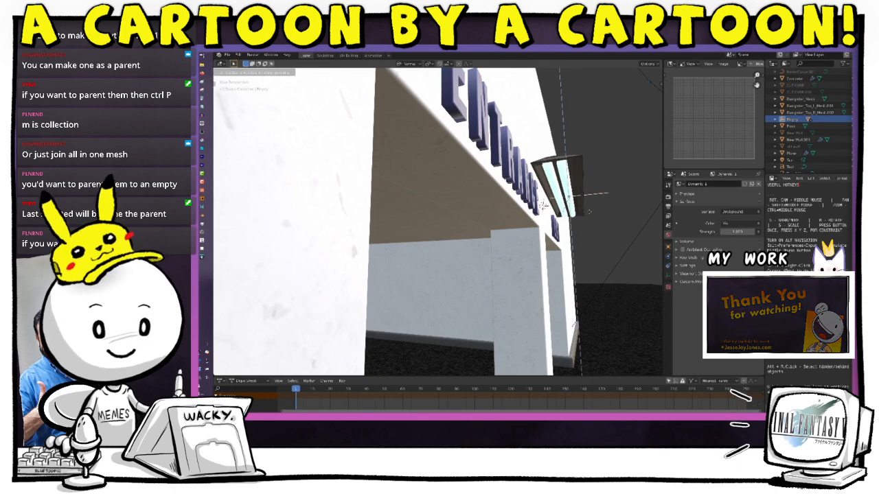
{"action": "left_click", "coordinate": [590, 220]}
{"action": "key", "text": "g"}
{"action": "key", "text": "y"}
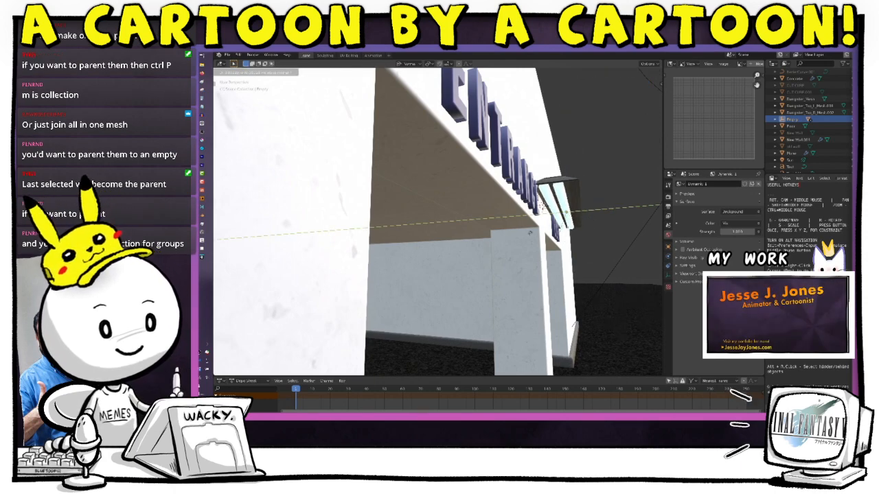
{"action": "left_click", "coordinate": [418, 255]}
{"action": "middle_click_drag", "start_coordinate": [524, 276], "coordinate": [484, 260]}
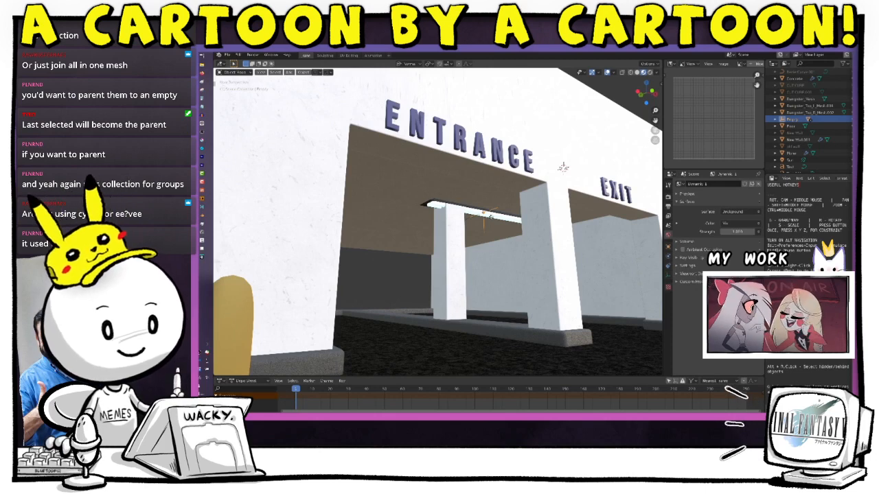
Move the fixture along the Y and X axes so it sits under the ceiling inside the entrance opening.
{"action": "key", "text": "g"}
{"action": "key", "text": "x"}
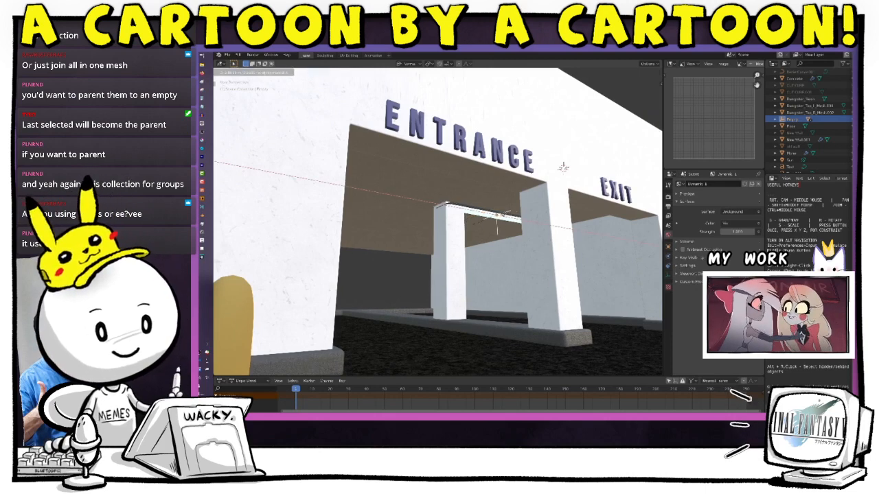
{"action": "key", "text": "y"}
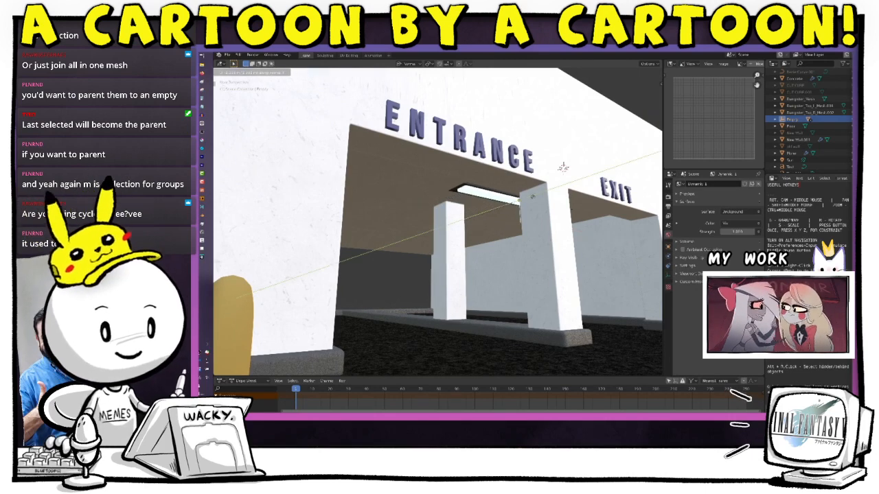
{"action": "left_click", "coordinate": [530, 201]}
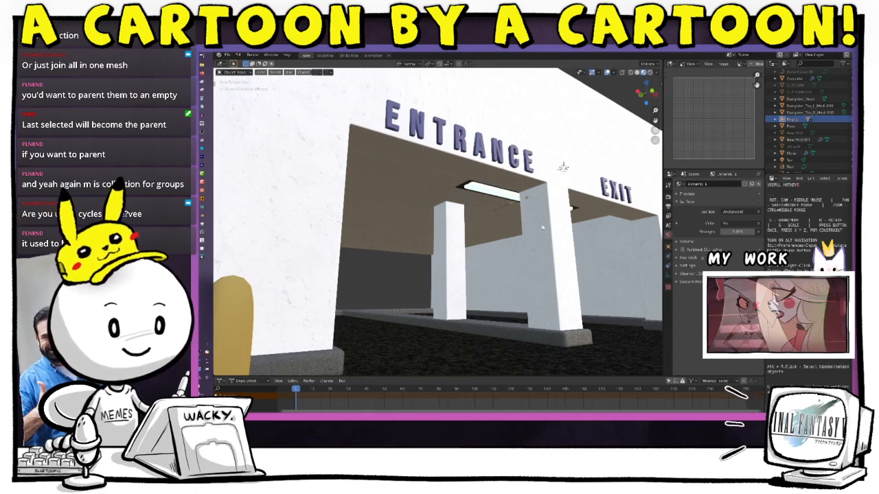
{"action": "key", "text": "g"}
{"action": "key", "text": "x"}
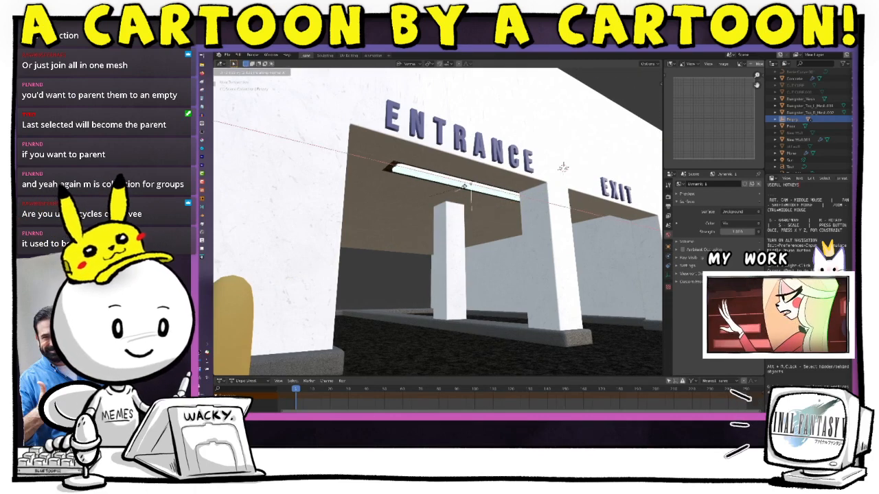
{"action": "left_click", "coordinate": [522, 228]}
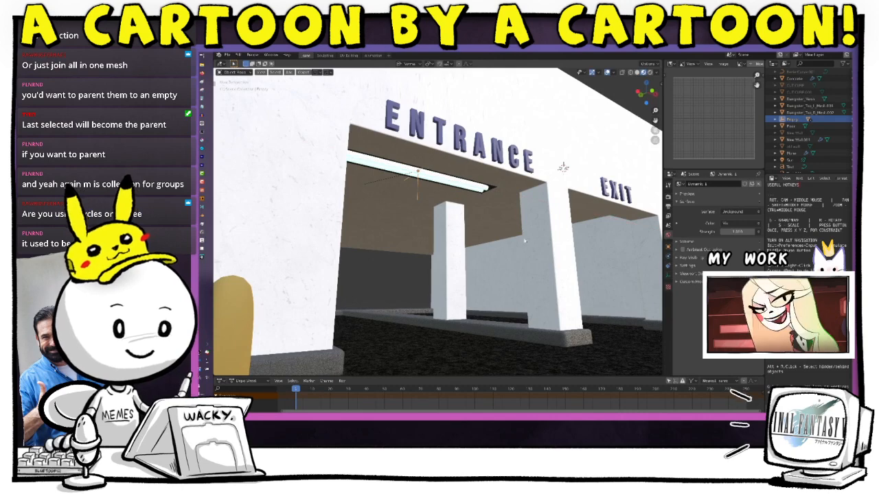
Scale the fixture down through its empty, judging its size against the entrance ceiling from below.
{"action": "middle_click_drag", "start_coordinate": [524, 241], "coordinate": [576, 200]}
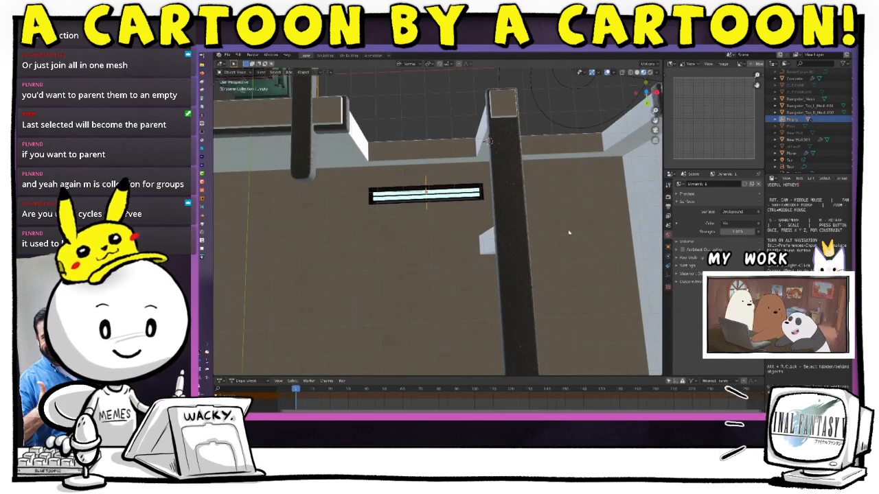
{"action": "middle_click_drag", "start_coordinate": [568, 234], "coordinate": [583, 214]}
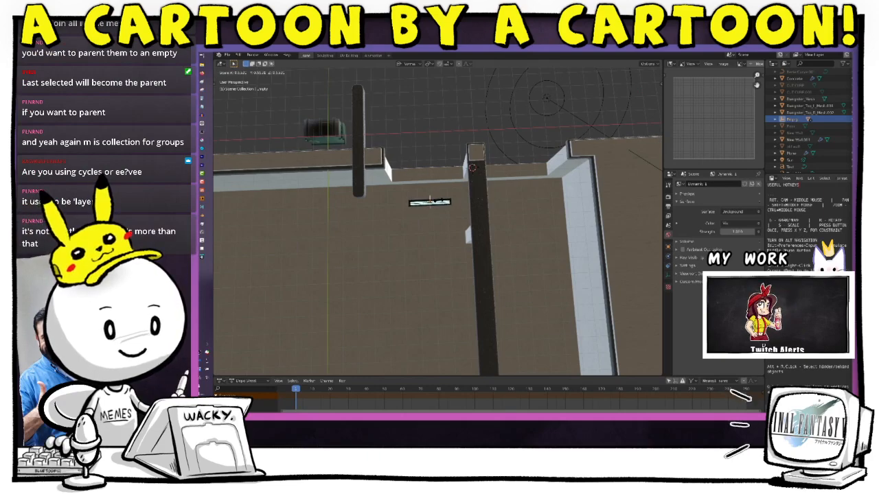
{"action": "left_click", "coordinate": [469, 237]}
Examine how the fixture sits against the ceiling from several angles and check the camera view in the Animation workspace.
{"action": "middle_click_drag", "start_coordinate": [467, 238], "coordinate": [461, 130]}
{"action": "left_click", "coordinate": [646, 93]}
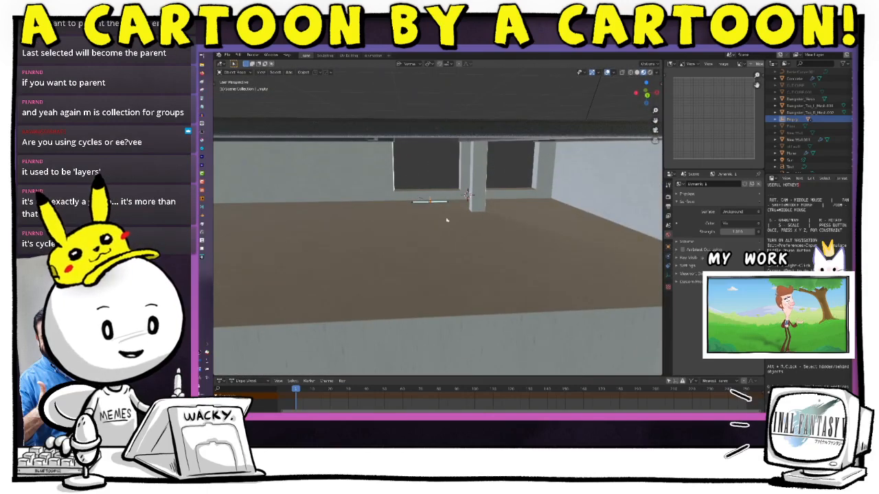
{"action": "scroll", "coordinate": [464, 125], "scroll_direction": "up", "scroll_amount": 5}
{"action": "scroll", "coordinate": [459, 142], "scroll_direction": "up", "scroll_amount": 3}
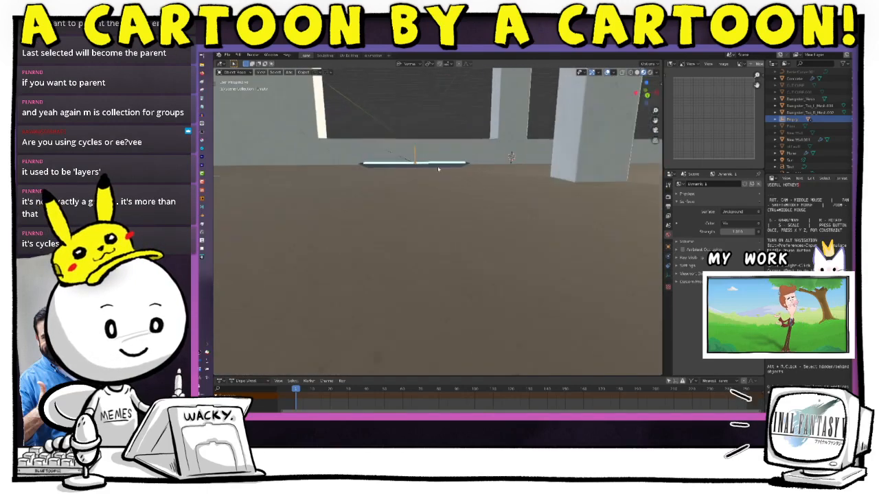
{"action": "middle_click_drag", "start_coordinate": [435, 142], "coordinate": [440, 203], "text": "shift"}
{"action": "scroll", "coordinate": [439, 203], "scroll_direction": "up", "scroll_amount": 2}
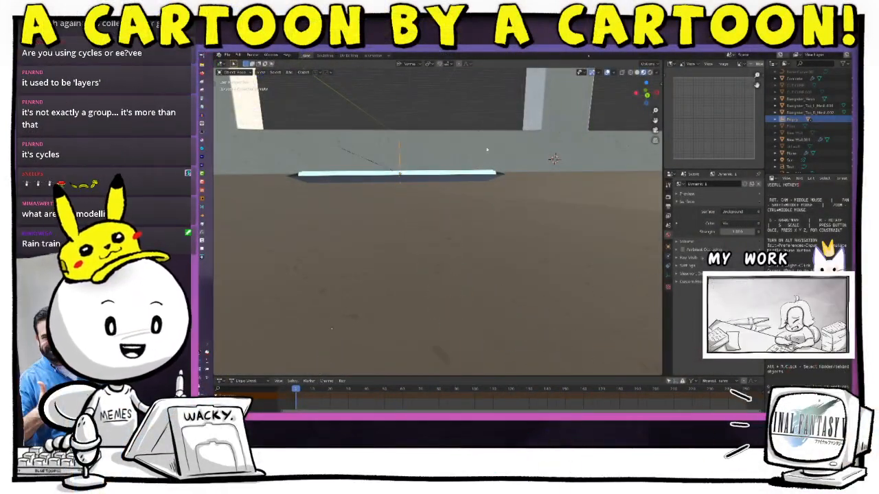
{"action": "middle_click_drag", "start_coordinate": [553, 159], "coordinate": [565, 124]}
{"action": "middle_click_drag", "start_coordinate": [487, 182], "coordinate": [510, 182]}
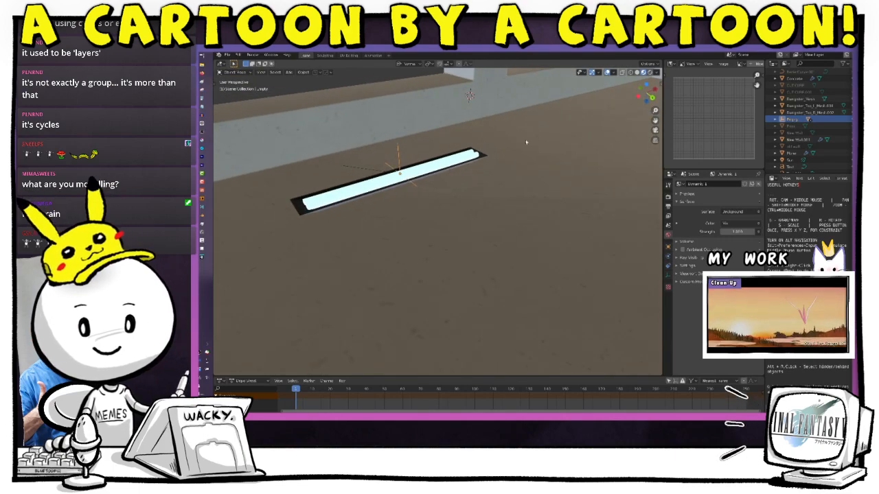
{"action": "middle_click_drag", "start_coordinate": [541, 149], "coordinate": [536, 251]}
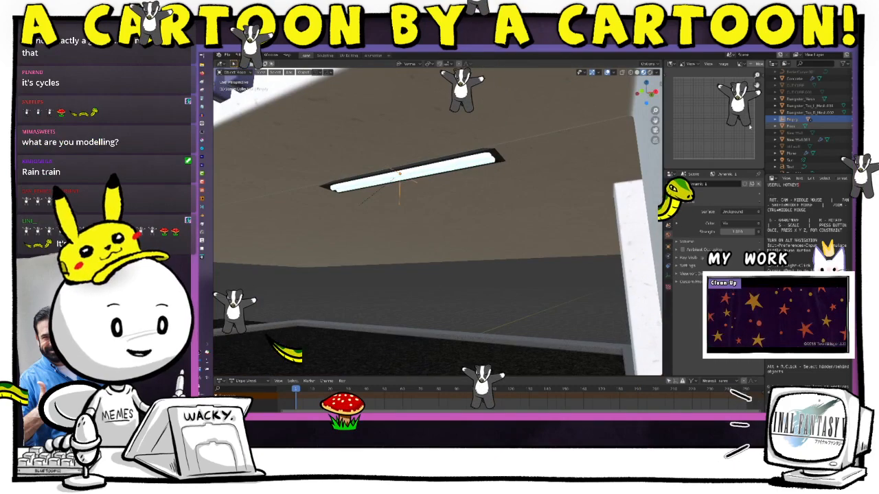
{"action": "left_click", "coordinate": [372, 55]}
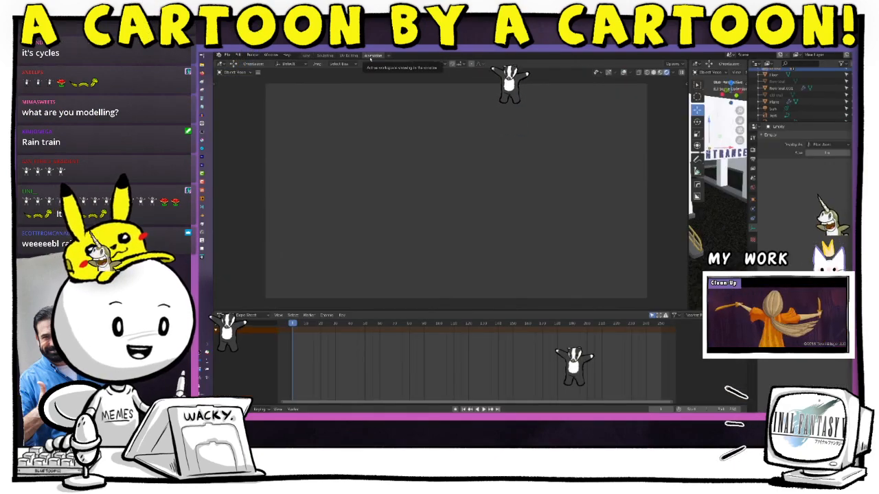
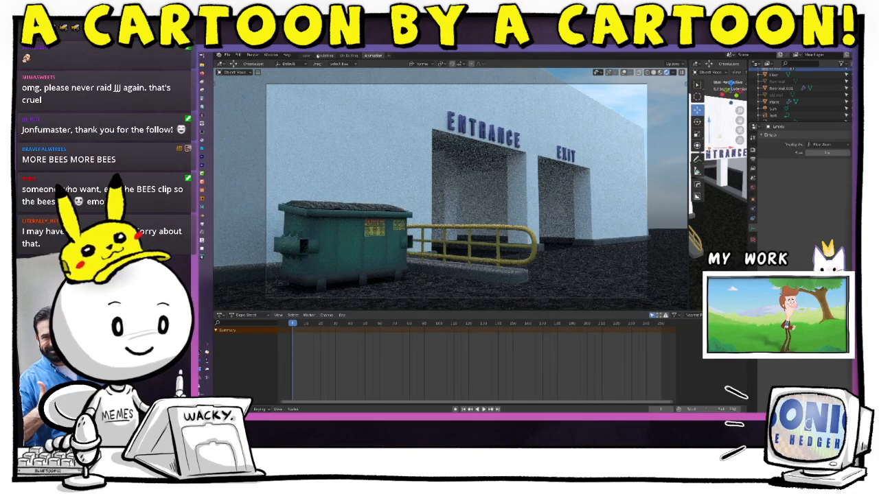
{"action": "left_click", "coordinate": [306, 56]}
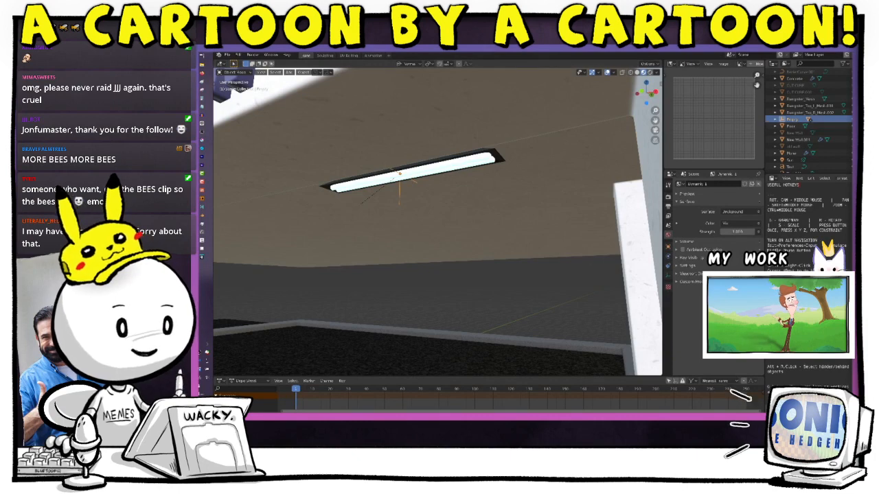
Hide the floor and move the fixture along the Y axis, deeper into the building from the entrance.
{"action": "left_click", "coordinate": [848, 126]}
{"action": "middle_click_drag", "start_coordinate": [488, 312], "coordinate": [527, 244]}
{"action": "middle_click_drag", "start_coordinate": [556, 212], "coordinate": [532, 271], "text": "ctrl"}
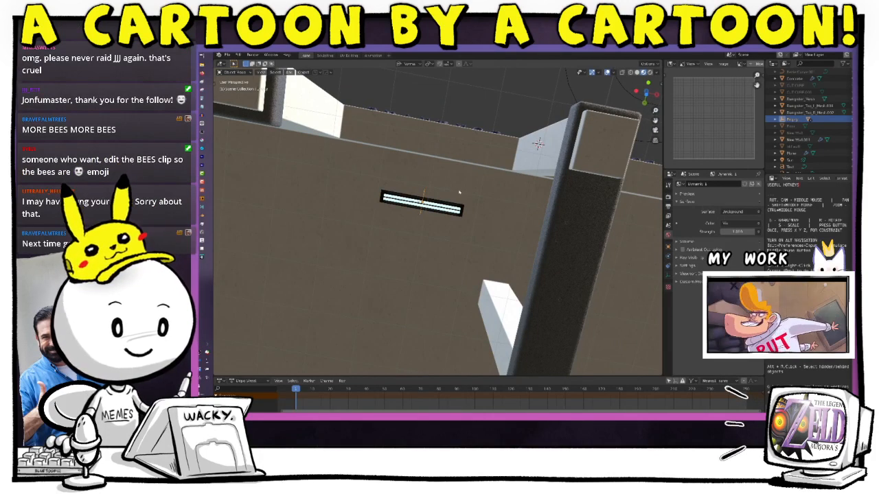
{"action": "middle_click_drag", "start_coordinate": [457, 192], "coordinate": [458, 238]}
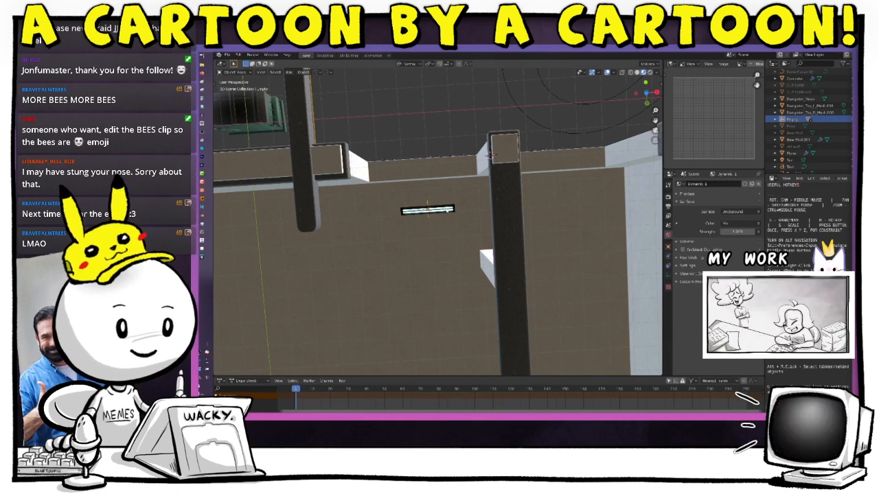
{"action": "key", "text": "g"}
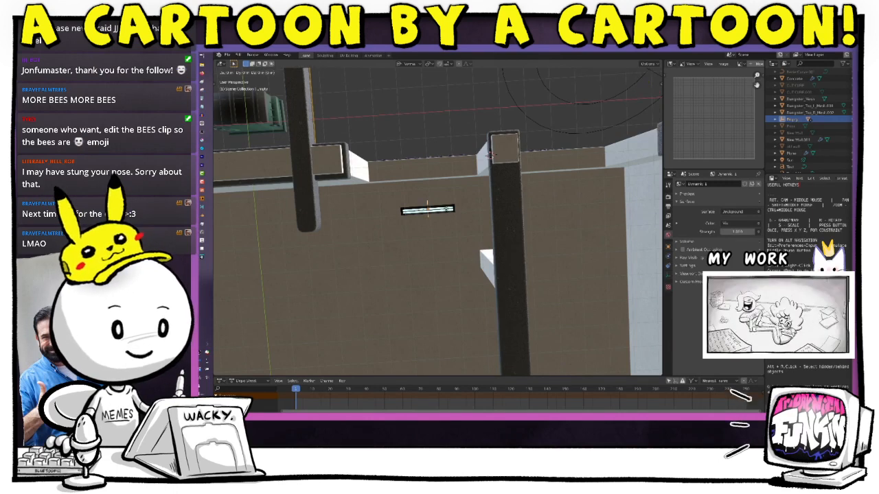
{"action": "key", "text": "z"}
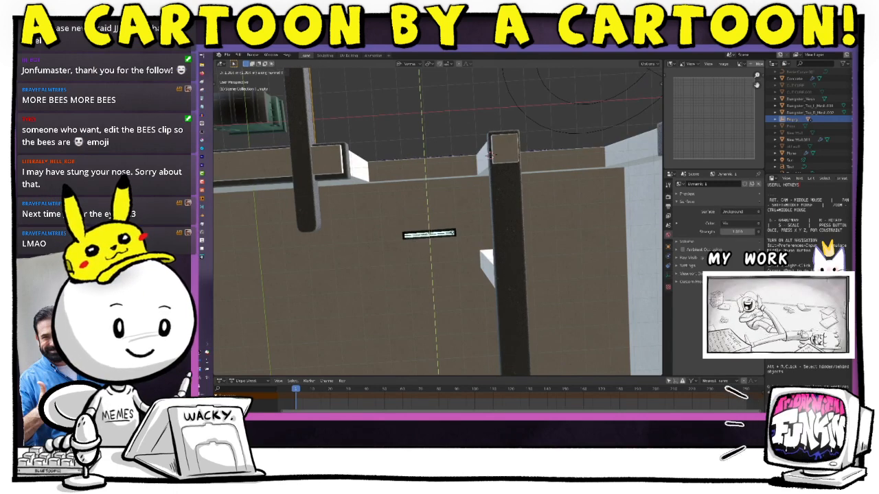
{"action": "left_click", "coordinate": [452, 232]}
{"action": "mouse_move", "coordinate": [504, 203]}
{"action": "middle_mouse_down"}
{"action": "mouse_move", "coordinate": [508, 239]}
{"action": "mouse_move", "coordinate": [509, 171]}
{"action": "mouse_move", "coordinate": [508, 206]}
{"action": "mouse_move", "coordinate": [506, 196]}
{"action": "mouse_move", "coordinate": [496, 208]}
{"action": "middle_mouse_up"}
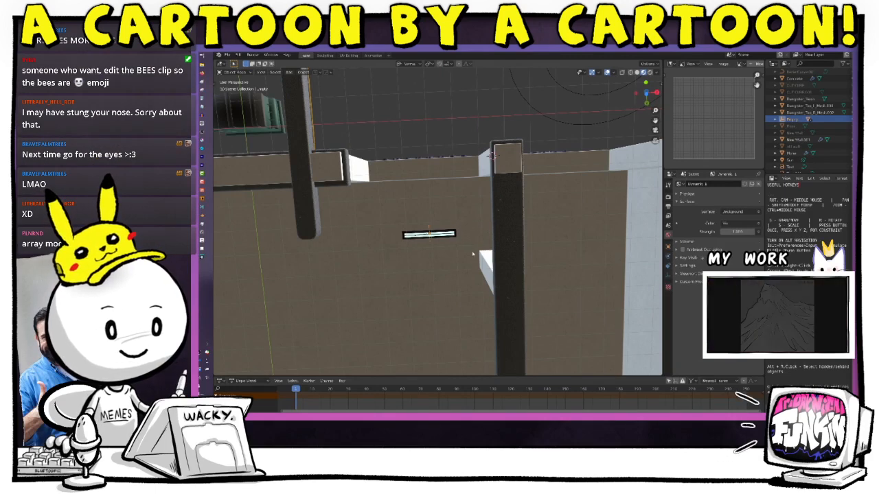
{"action": "mouse_move", "coordinate": [473, 255]}
{"action": "middle_mouse_down"}
{"action": "mouse_move", "coordinate": [438, 249]}
{"action": "mouse_move", "coordinate": [461, 251]}
{"action": "middle_mouse_up"}
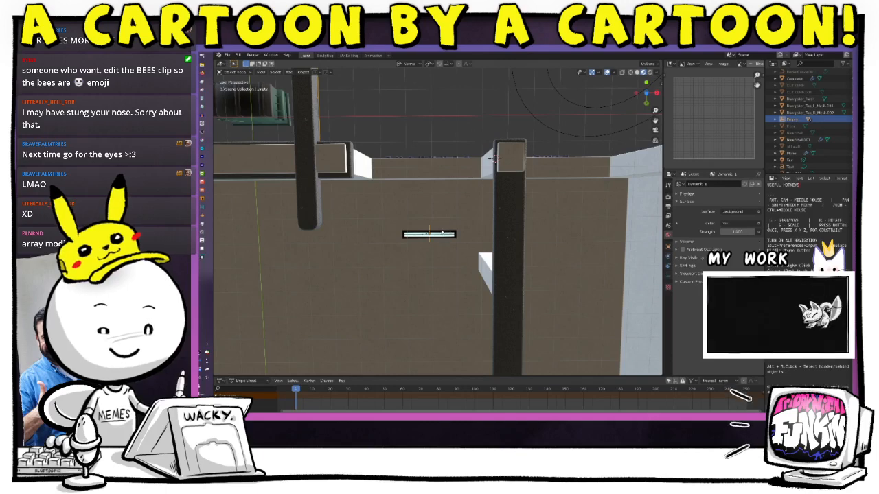
Nudge the fixture slightly along the Y and X axes to fine-tune its position over the entrance lane.
{"action": "key", "text": "g"}
{"action": "key", "text": "x"}
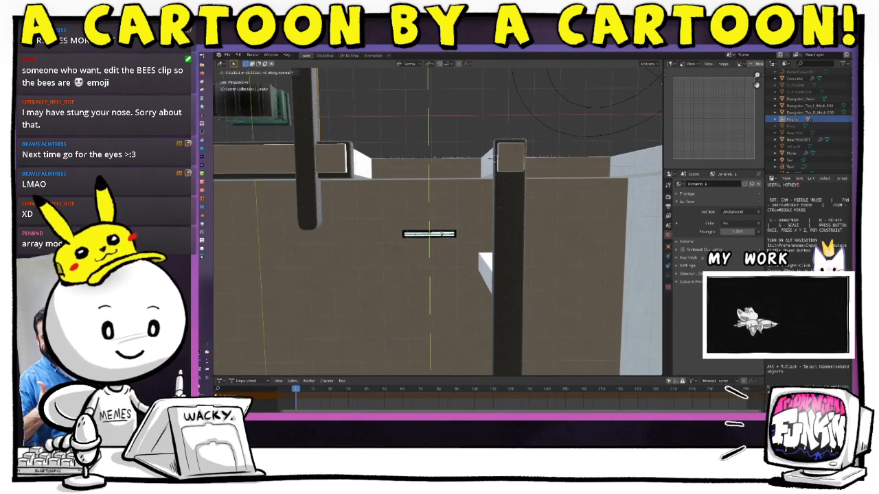
{"action": "left_click", "coordinate": [427, 234]}
{"action": "mouse_move", "coordinate": [426, 234]}
{"action": "middle_mouse_down"}
{"action": "mouse_move", "coordinate": [435, 241]}
{"action": "mouse_move", "coordinate": [423, 237]}
{"action": "middle_mouse_up"}
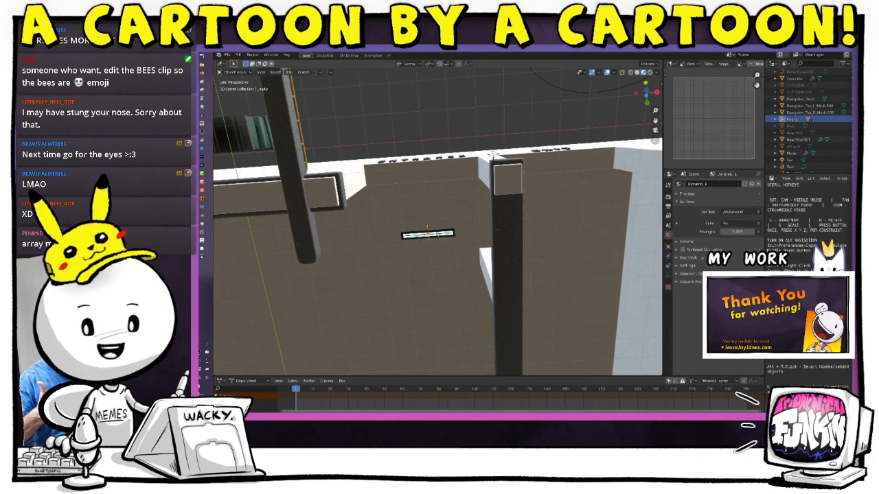
{"action": "key", "text": "g"}
{"action": "key", "text": "x"}
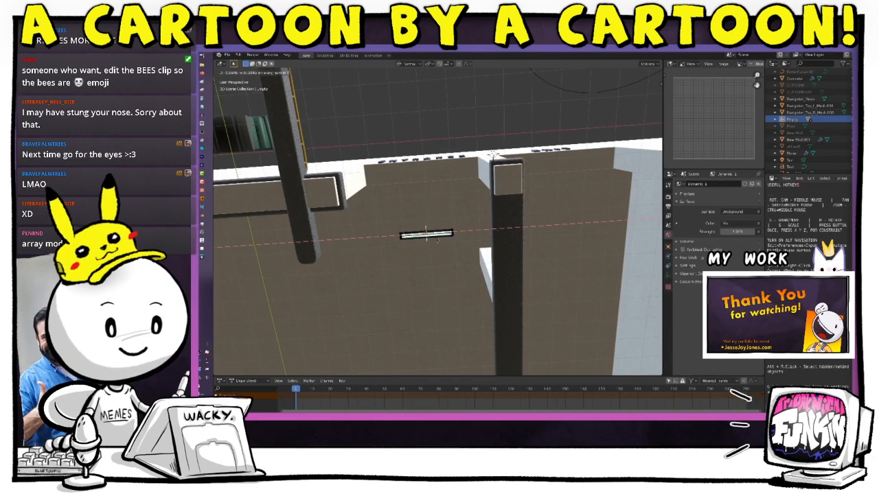
{"action": "left_click", "coordinate": [438, 240]}
{"action": "middle_click_drag", "start_coordinate": [438, 240], "coordinate": [580, 255]}
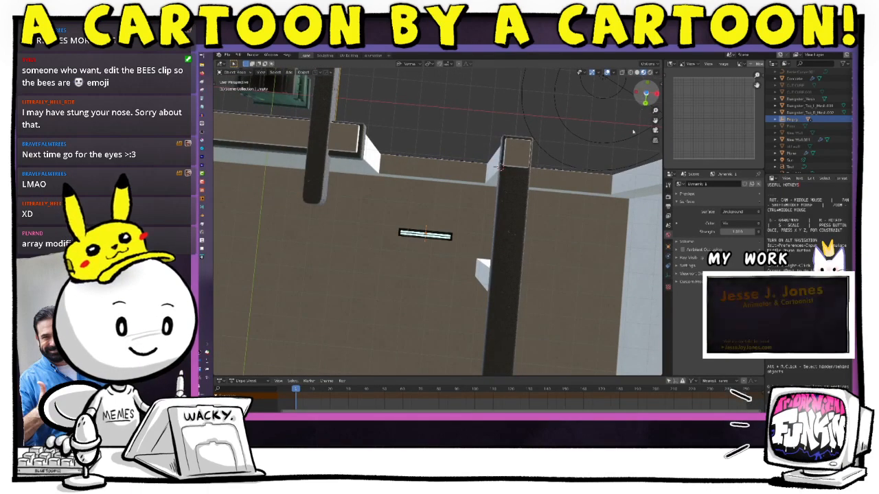
From the orthographic bottom view, try a linked duplicate of the fixture's empty, and undo it.
{"action": "left_click", "coordinate": [646, 93]}
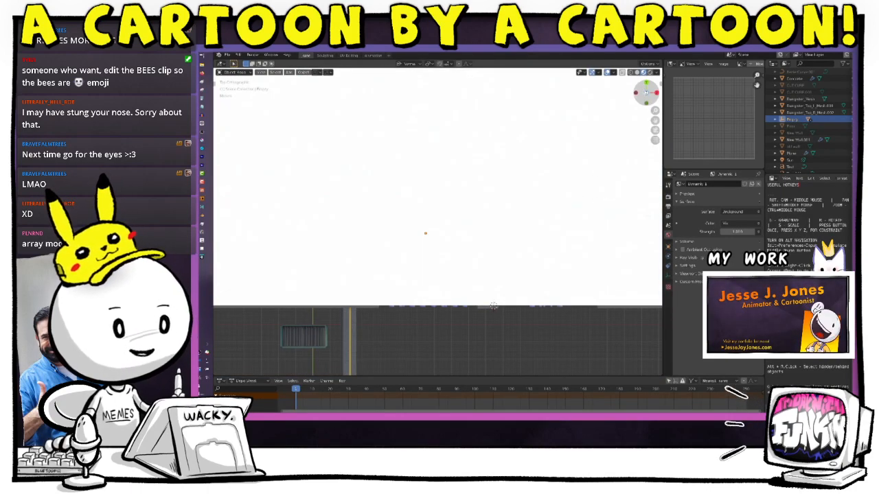
{"action": "left_click", "coordinate": [646, 93]}
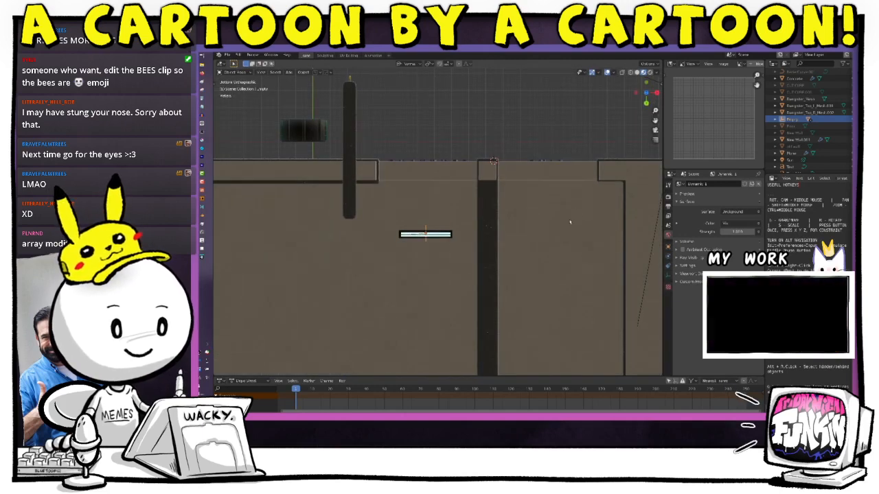
{"action": "middle_click_drag", "start_coordinate": [570, 222], "coordinate": [547, 267], "text": "ctrl"}
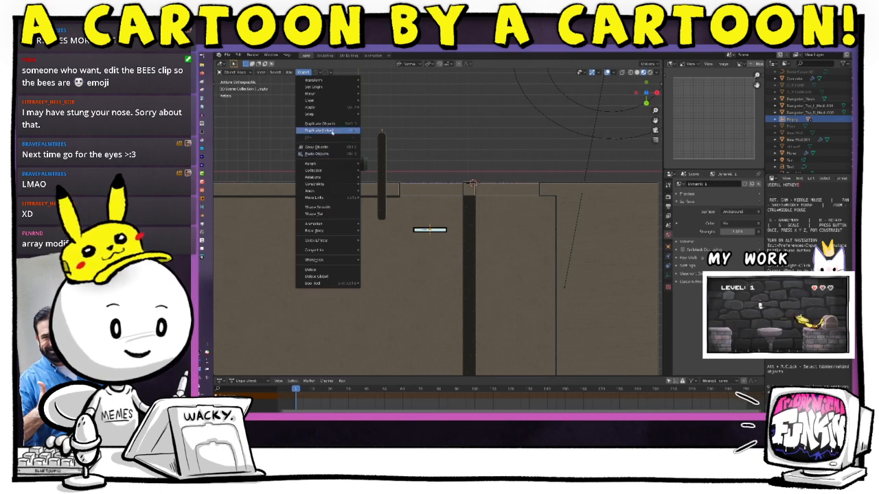
{"action": "left_click", "coordinate": [332, 130]}
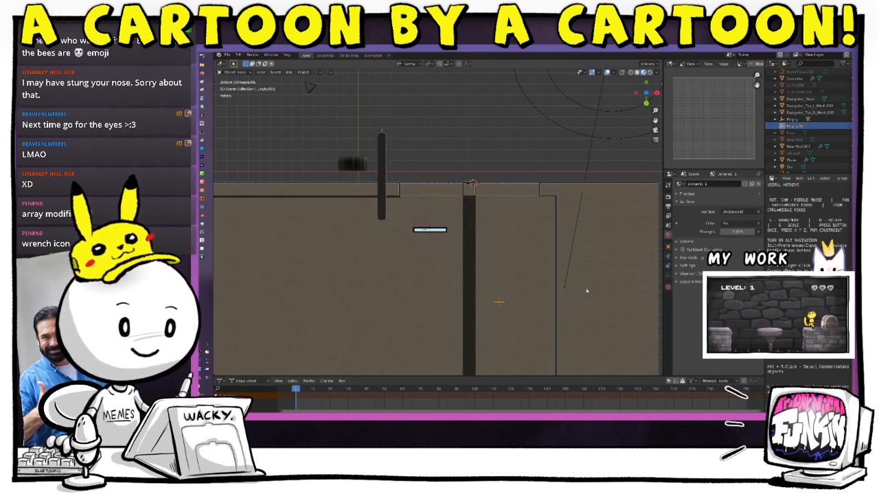
{"action": "key", "text": "ctrl+z"}
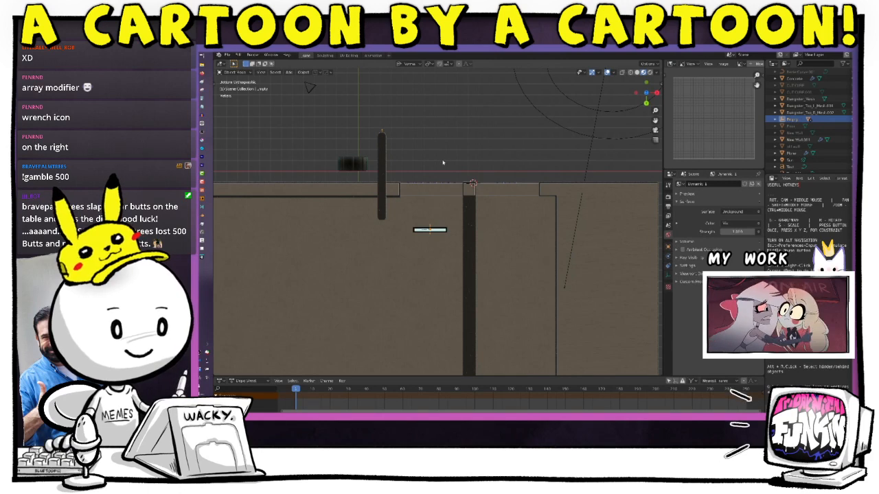
{"action": "left_click", "coordinate": [433, 232]}
{"action": "left_click", "coordinate": [435, 230]}
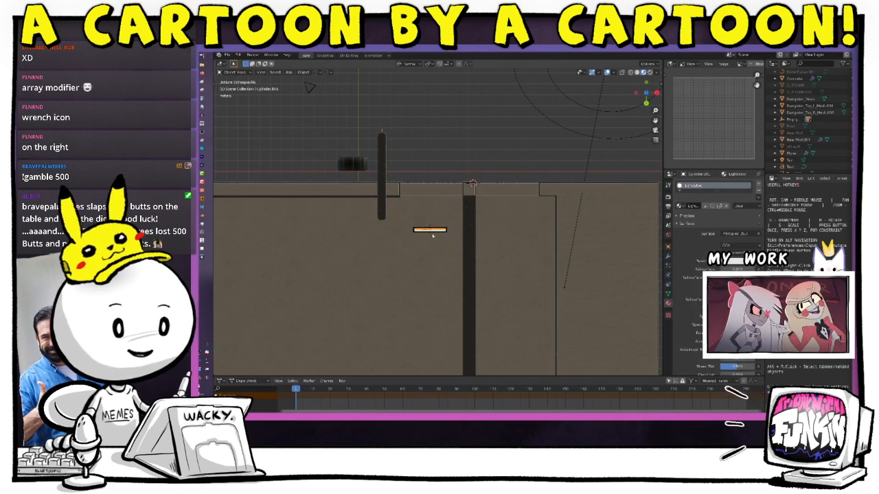
{"action": "left_click", "coordinate": [430, 229]}
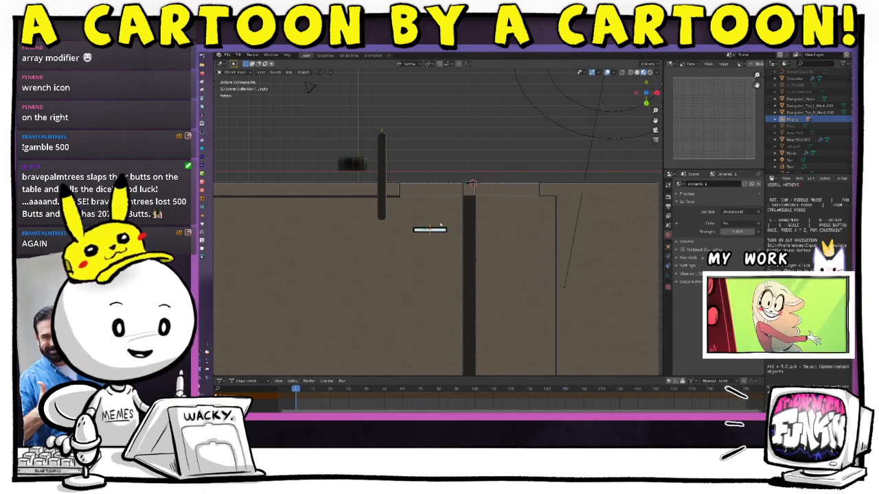
{"action": "middle_click_drag", "start_coordinate": [440, 224], "coordinate": [455, 77], "text": "ctrl"}
{"action": "middle_click_drag", "start_coordinate": [453, 237], "coordinate": [433, 272], "text": "ctrl"}
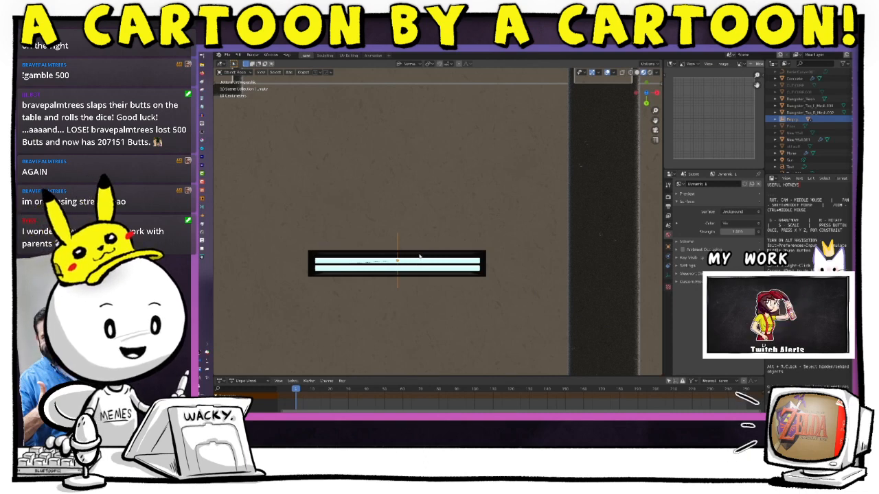
{"action": "key", "text": "ctrl+z"}
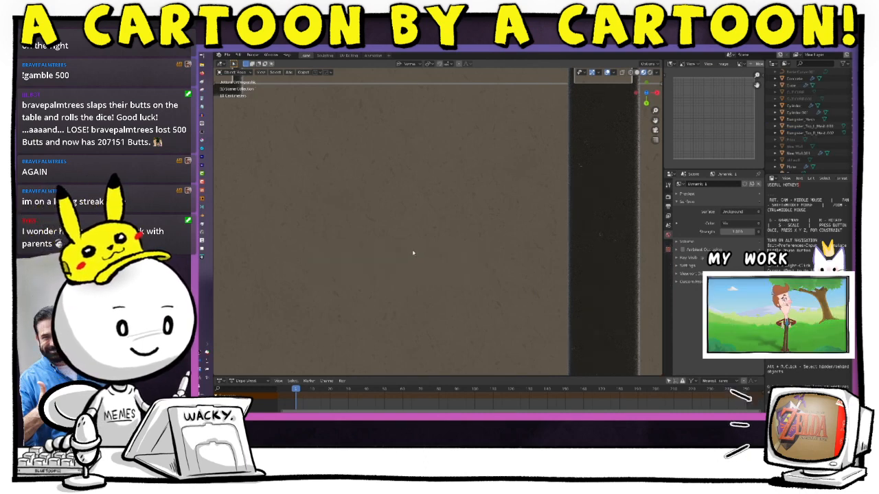
{"action": "key", "text": "ctrl+shift+z"}
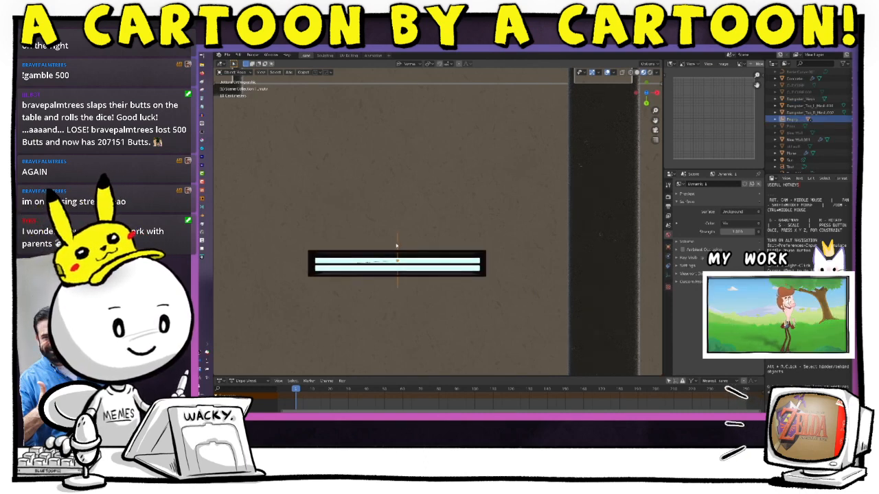
Select the housing and both tubes under the fixture's empty and clear their parent.
{"action": "left_click", "coordinate": [775, 119]}
{"action": "left_click", "coordinate": [797, 127]}
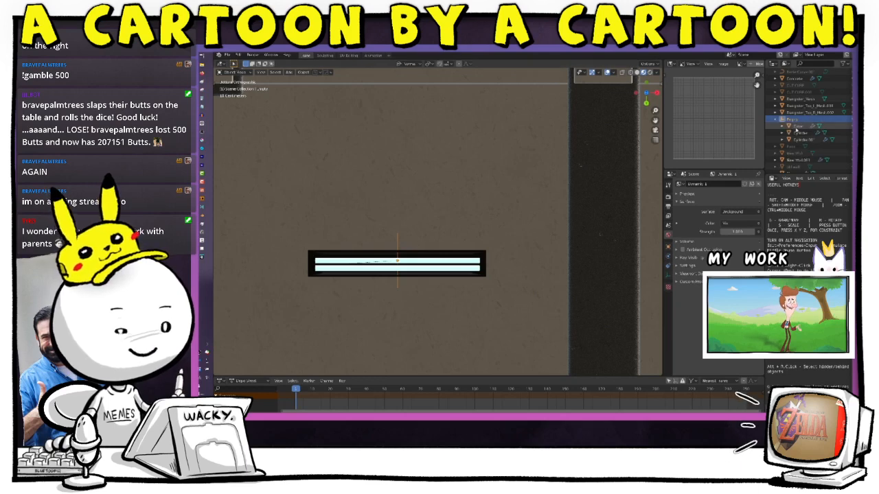
{"action": "left_click", "coordinate": [797, 140], "text": "shift"}
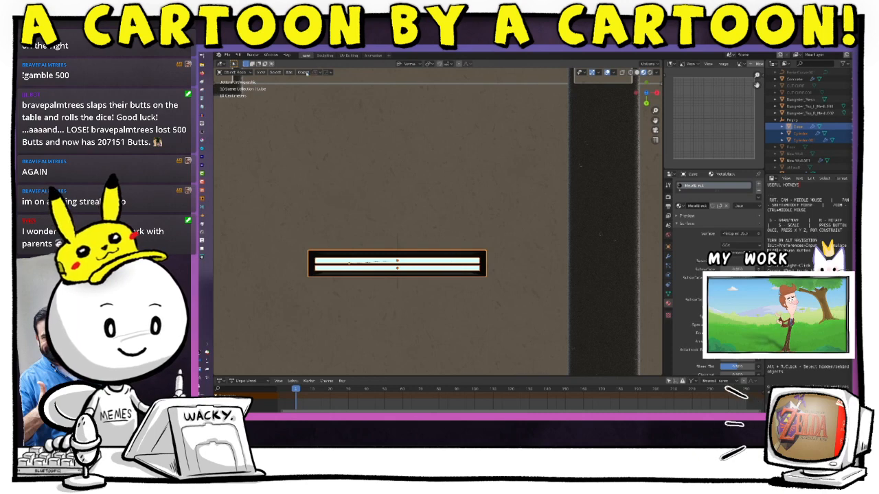
{"action": "left_click", "coordinate": [304, 72]}
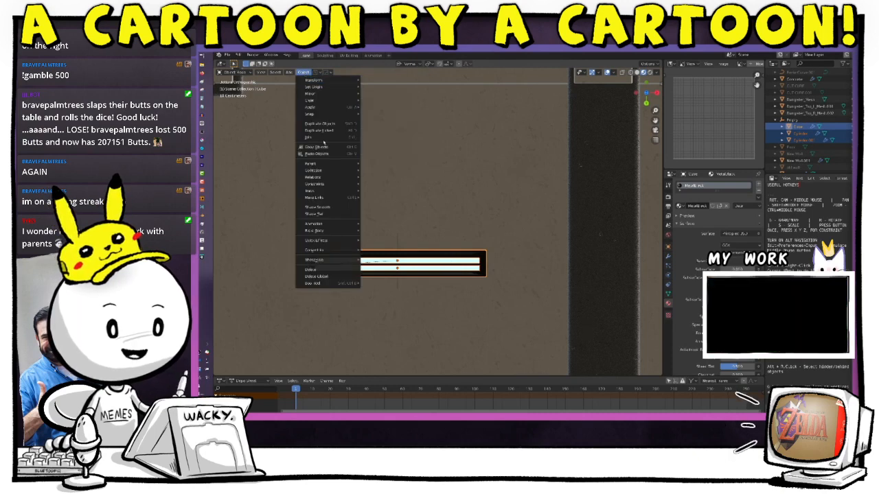
{"action": "mouse_move", "coordinate": [312, 163]}
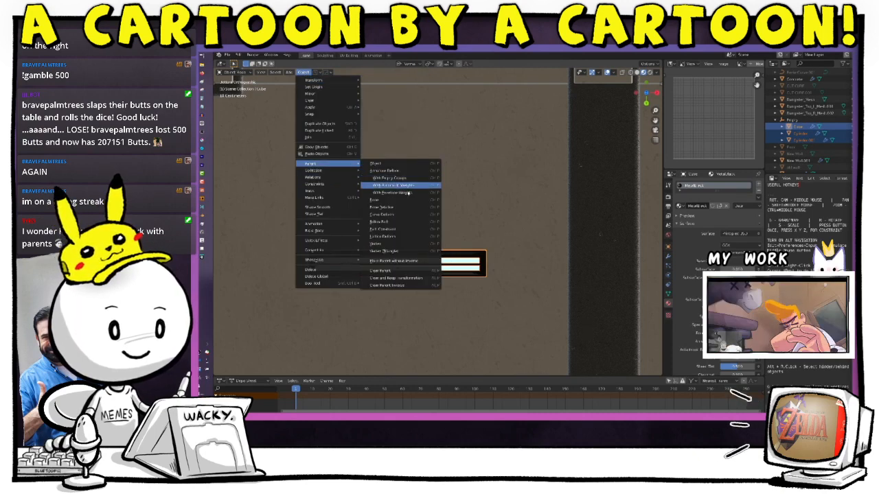
{"action": "left_click", "coordinate": [414, 273]}
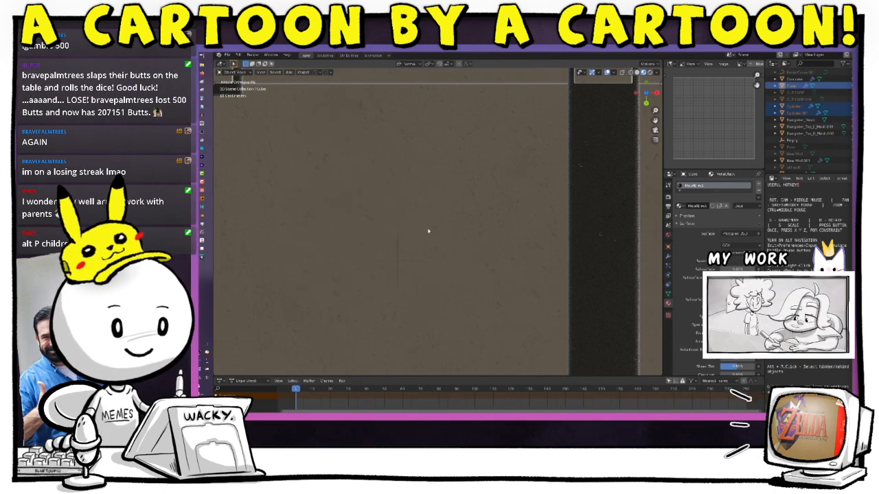
Delete the leftover empty from the scene.
{"action": "scroll", "coordinate": [498, 190], "scroll_direction": "down", "scroll_amount": 5}
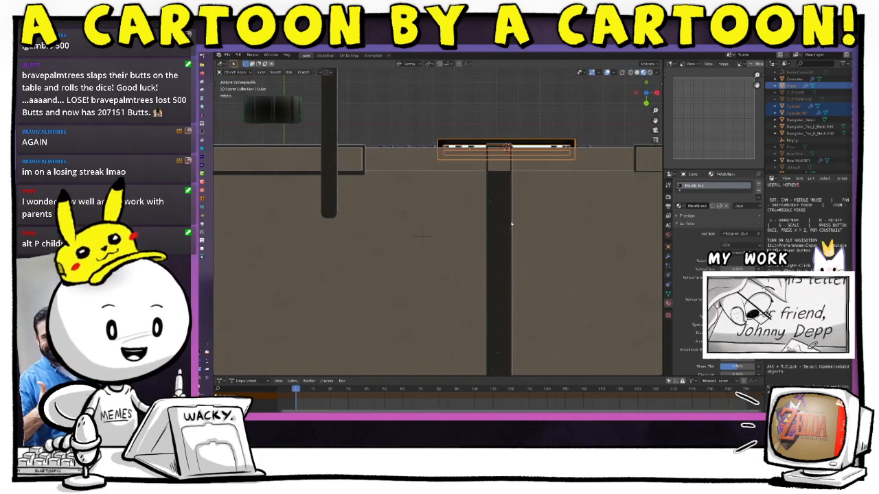
{"action": "left_click", "coordinate": [423, 239]}
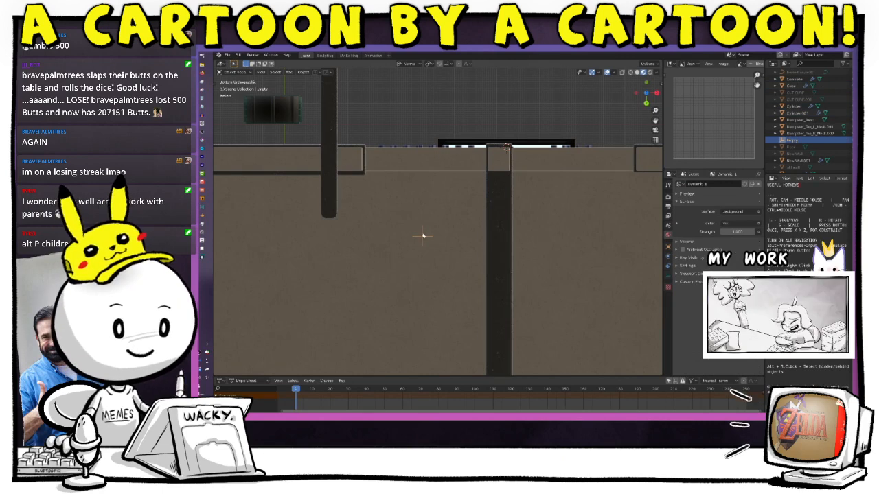
{"action": "key", "text": "x"}
{"action": "left_click", "coordinate": [443, 245]}
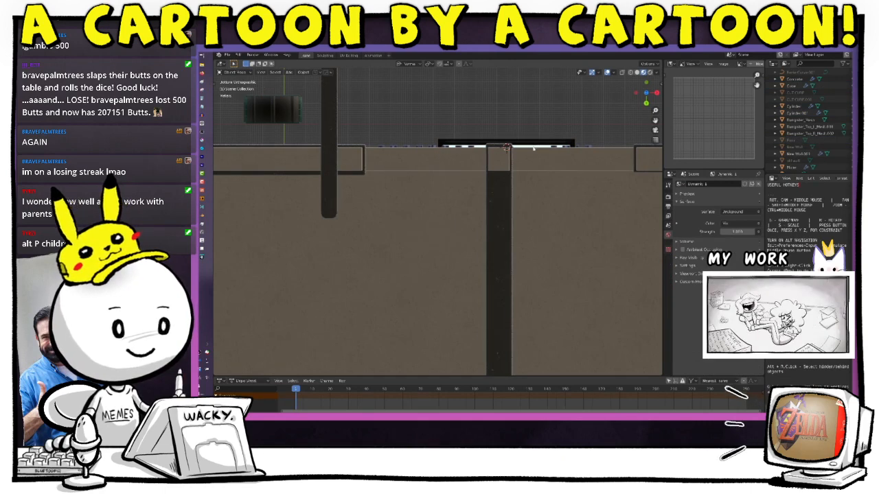
Switch the viewport to wireframe and select both tubes together with the lamp housing at the entrance edge.
{"action": "left_click", "coordinate": [562, 148]}
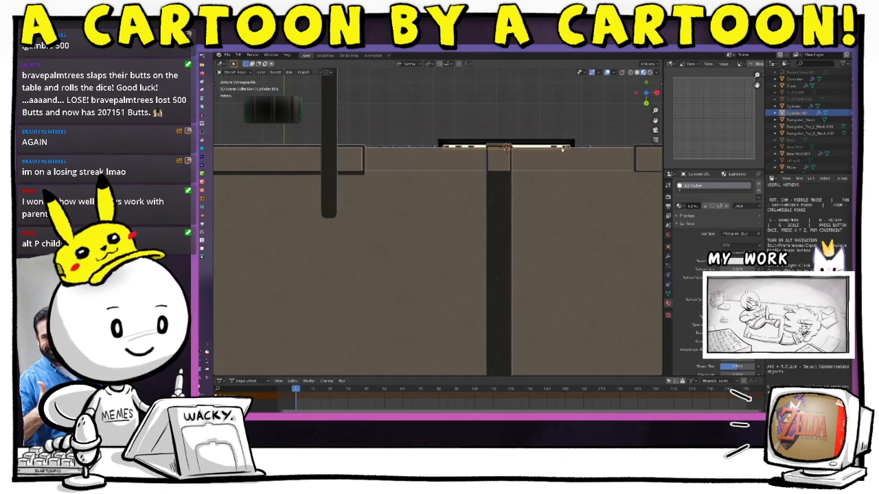
{"action": "left_click", "coordinate": [630, 72]}
{"action": "mouse_move", "coordinate": [504, 168]}
{"action": "middle_mouse_down", "text": "shift"}
{"action": "mouse_move", "coordinate": [435, 237]}
{"action": "mouse_move", "coordinate": [470, 243]}
{"action": "middle_mouse_up", "text": "shift"}
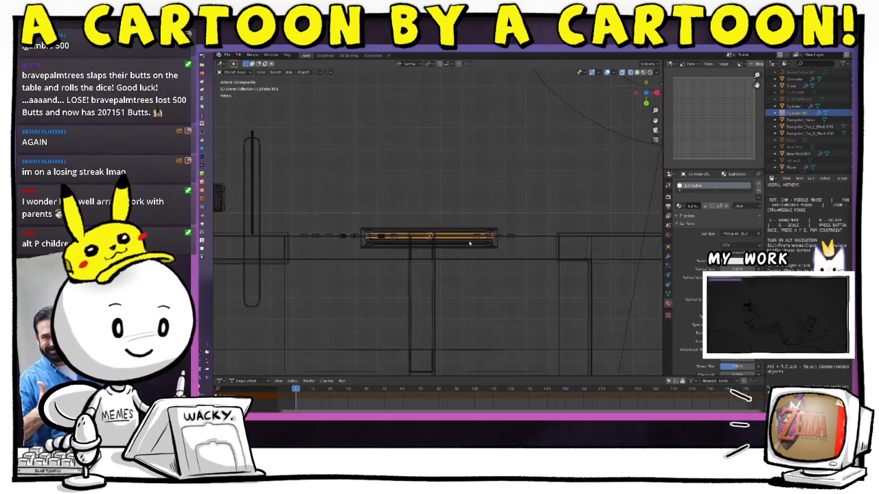
{"action": "scroll", "coordinate": [471, 244], "scroll_direction": "up", "scroll_amount": 7}
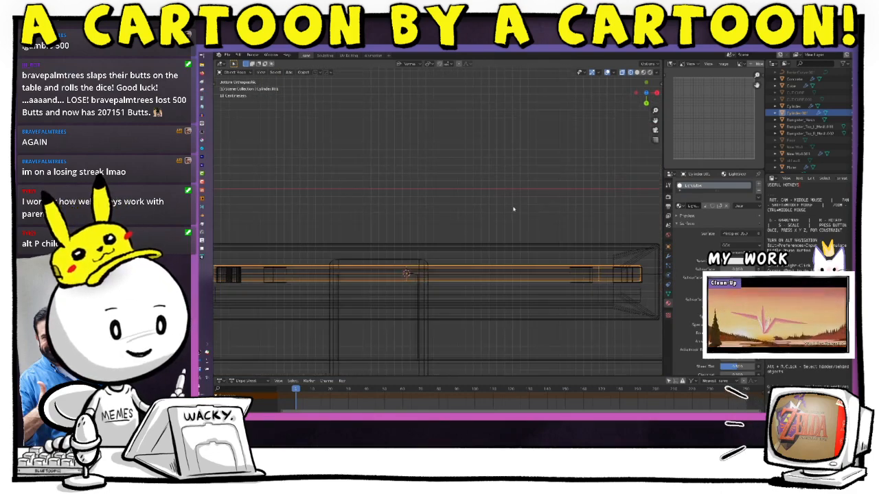
{"action": "left_click", "coordinate": [590, 292], "text": "shift"}
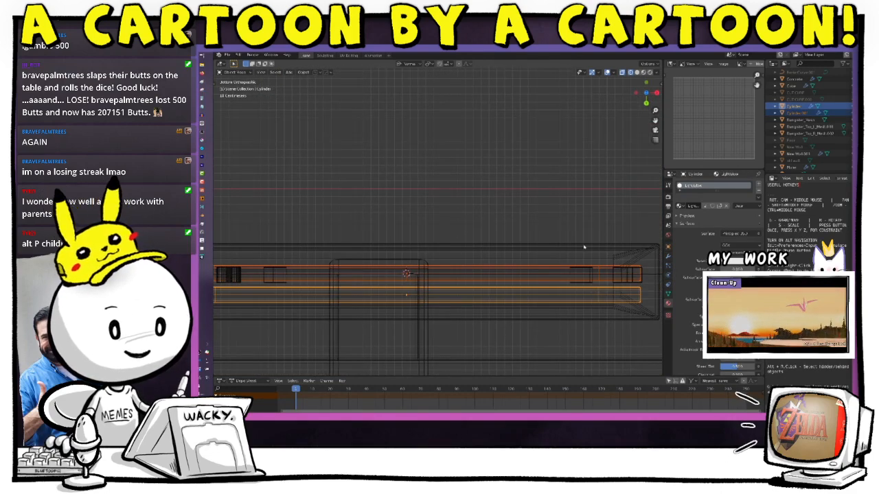
{"action": "left_click", "coordinate": [584, 246], "text": "shift"}
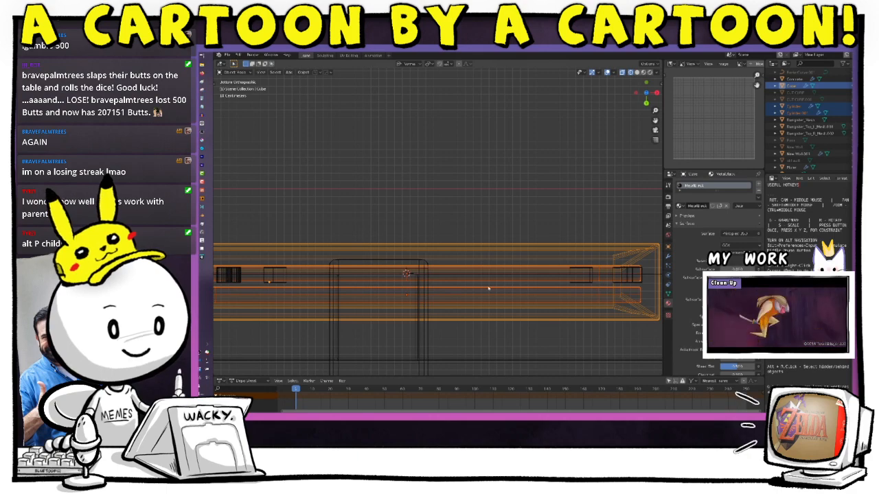
Select only the lamp housing, try moving it away from the tubes, and scale it down.
{"action": "key", "text": "alt+a"}
{"action": "left_click", "coordinate": [516, 246]}
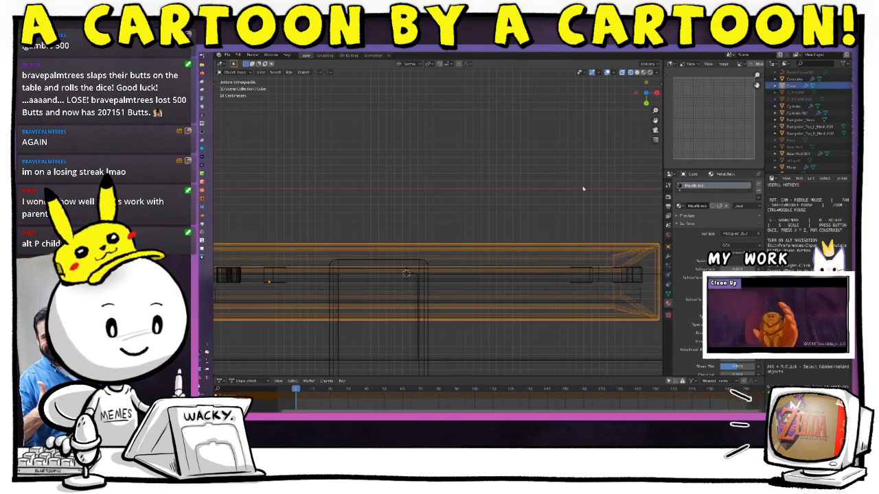
{"action": "scroll", "coordinate": [582, 188], "scroll_direction": "down", "scroll_amount": 8}
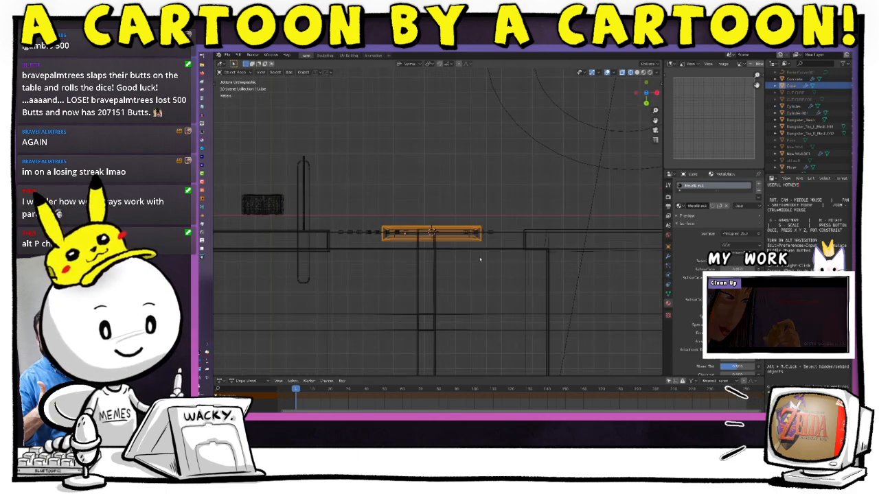
{"action": "key", "text": "g"}
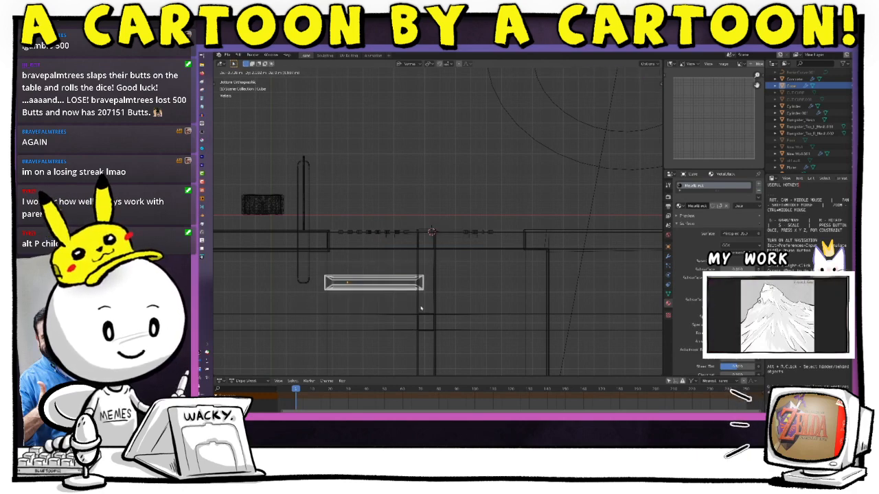
{"action": "left_click", "coordinate": [422, 307]}
{"action": "key", "text": "s"}
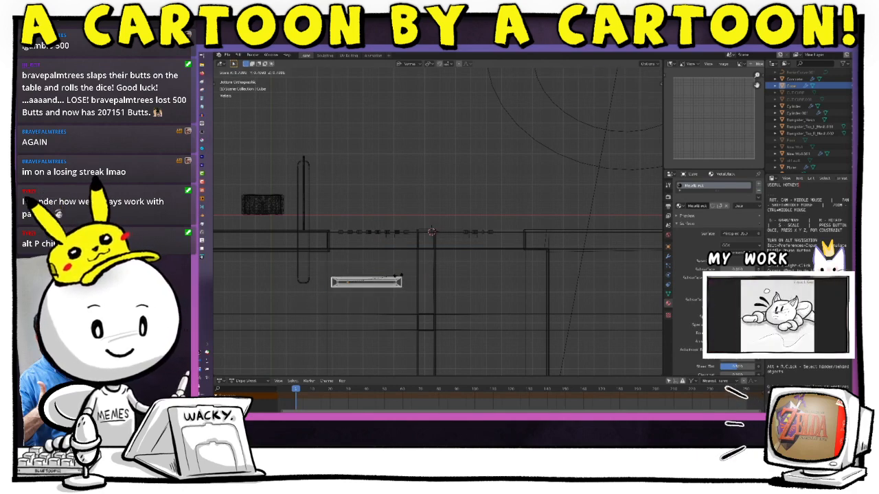
{"action": "left_click", "coordinate": [399, 278]}
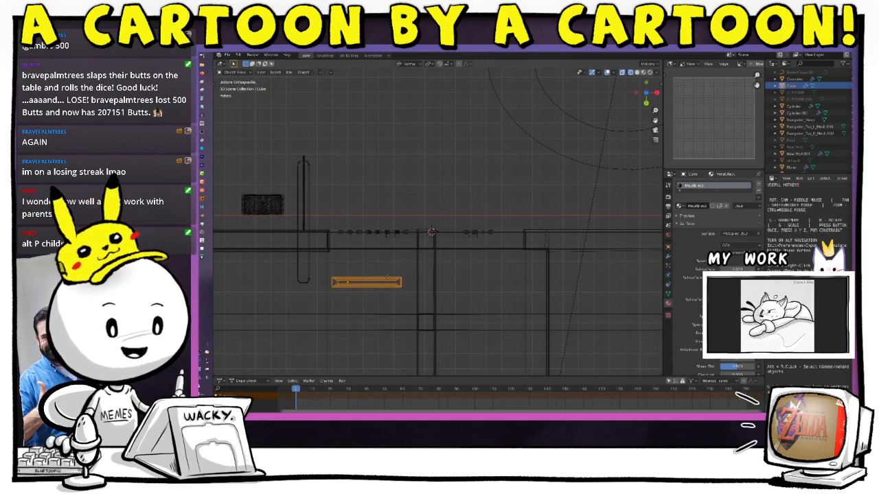
{"action": "key", "text": "g"}
{"action": "left_click", "coordinate": [392, 281]}
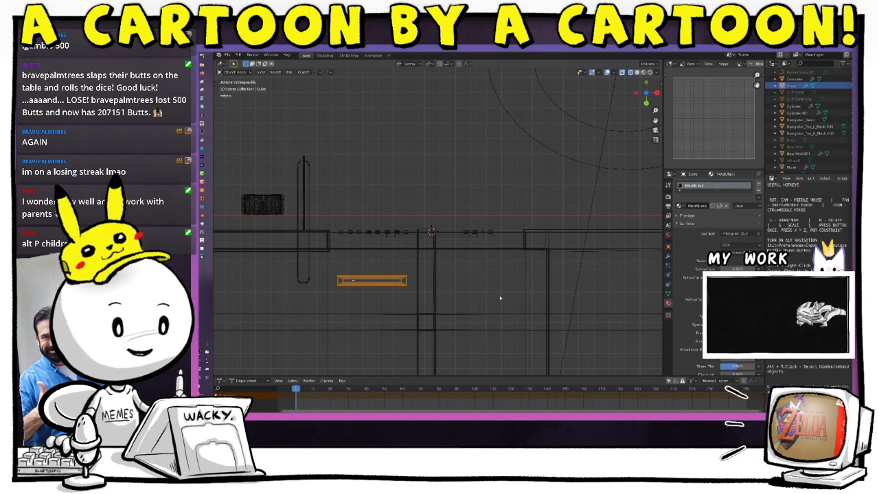
Inspect the separated housing up close in solid shading, and undo its moves and scaling.
{"action": "middle_click_drag", "start_coordinate": [498, 305], "coordinate": [498, 211], "text": "shift"}
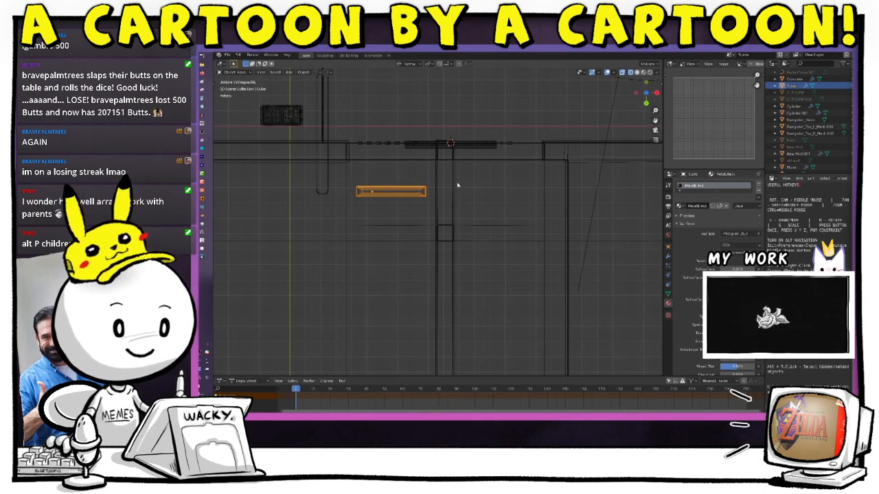
{"action": "mouse_move", "coordinate": [489, 195]}
{"action": "middle_mouse_down"}
{"action": "mouse_move", "coordinate": [489, 266]}
{"action": "mouse_move", "coordinate": [493, 218]}
{"action": "middle_mouse_up"}
{"action": "left_click", "coordinate": [637, 72]}
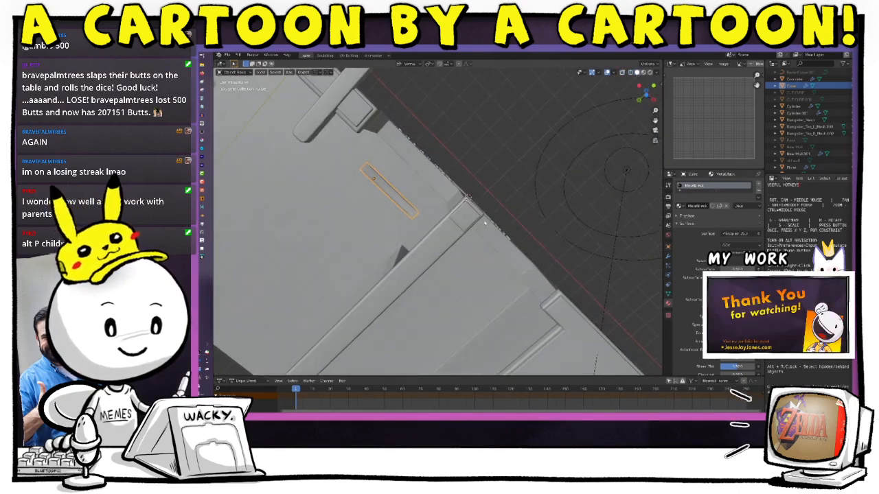
{"action": "scroll", "coordinate": [425, 167], "scroll_direction": "up", "scroll_amount": 3}
{"action": "scroll", "coordinate": [406, 165], "scroll_direction": "up", "scroll_amount": 4}
{"action": "middle_click_drag", "start_coordinate": [406, 166], "coordinate": [398, 159]}
{"action": "scroll", "coordinate": [394, 168], "scroll_direction": "down", "scroll_amount": 2}
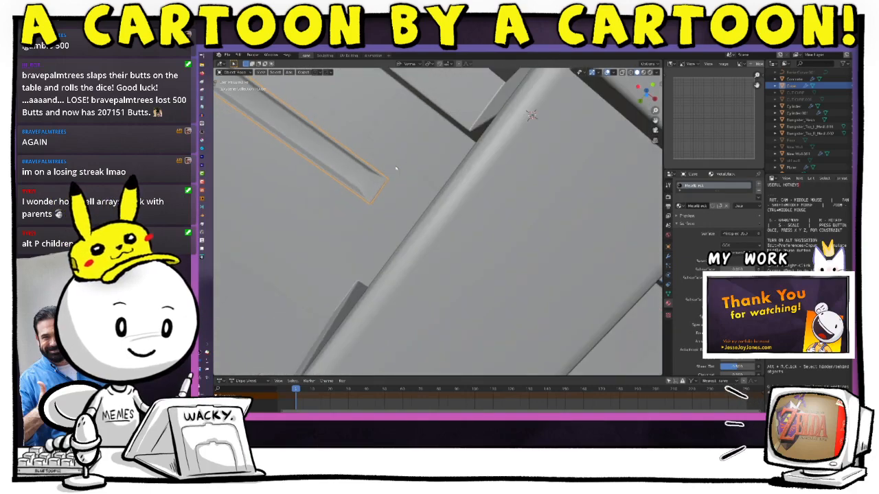
{"action": "key", "text": "ctrl+z"}
{"action": "key", "text": "ctrl+z"}
{"action": "key", "text": "ctrl+z"}
Return to wireframe from an angled view, try moving the housing off the tubes, and undo it.
{"action": "mouse_move", "coordinate": [543, 131]}
{"action": "middle_mouse_down"}
{"action": "mouse_move", "coordinate": [525, 156]}
{"action": "mouse_move", "coordinate": [536, 151]}
{"action": "middle_mouse_up"}
{"action": "key", "text": "shift+z"}
{"action": "key", "text": "shift+z"}
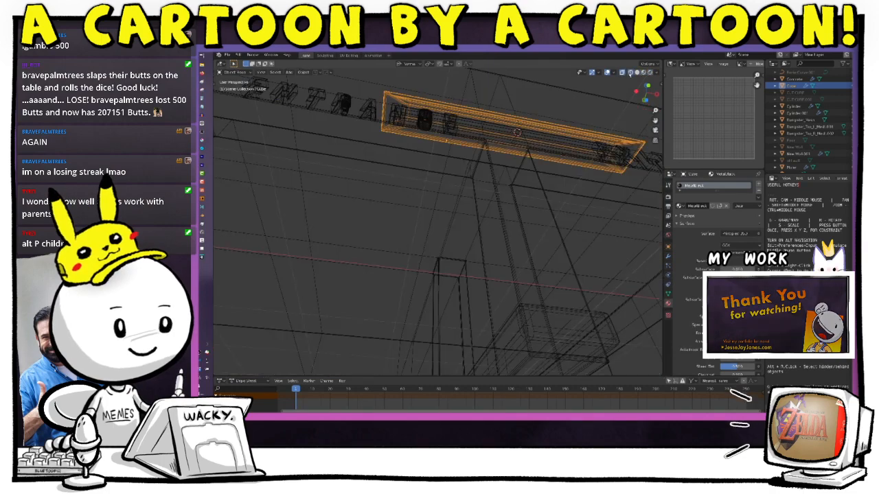
{"action": "key", "text": "shift+z"}
{"action": "middle_click_drag", "start_coordinate": [578, 127], "coordinate": [545, 206]}
{"action": "key", "text": "g"}
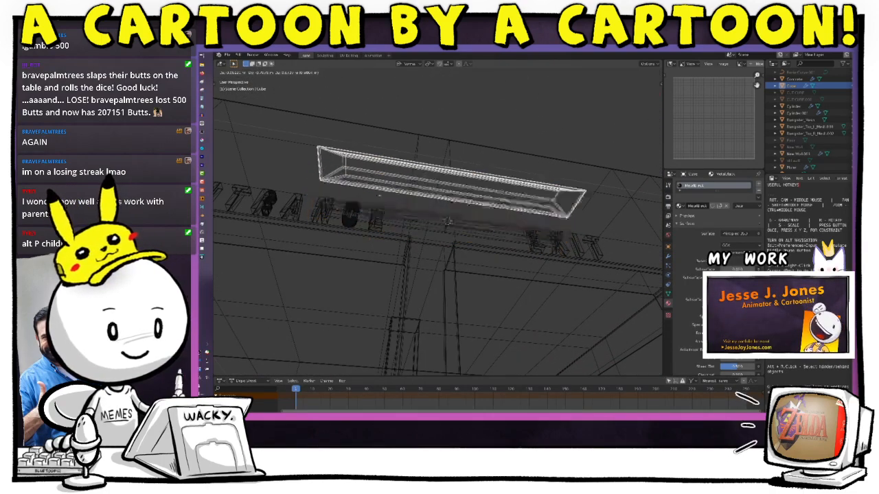
{"action": "left_click", "coordinate": [542, 184]}
{"action": "key", "text": "ctrl+z"}
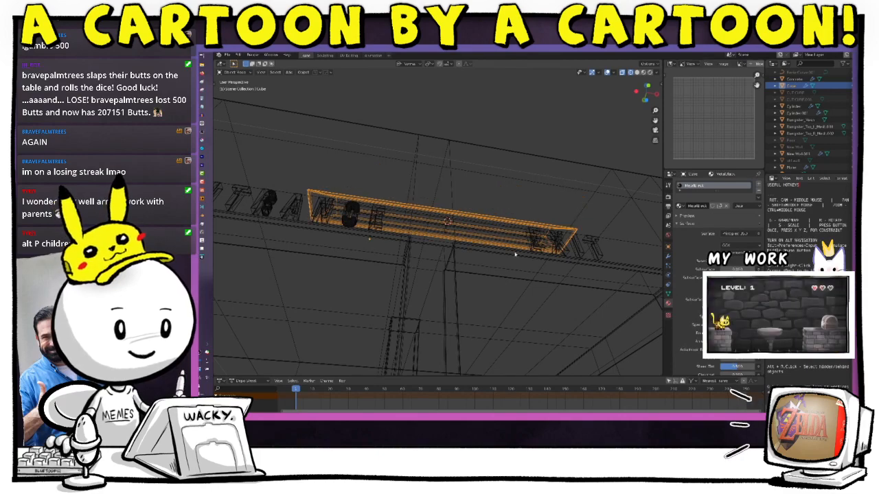
Select both tubes and the lamp housing, and apply Clear Parent to them.
{"action": "middle_click_drag", "start_coordinate": [515, 253], "coordinate": [526, 216], "text": "ctrl"}
{"action": "left_click", "coordinate": [517, 229]}
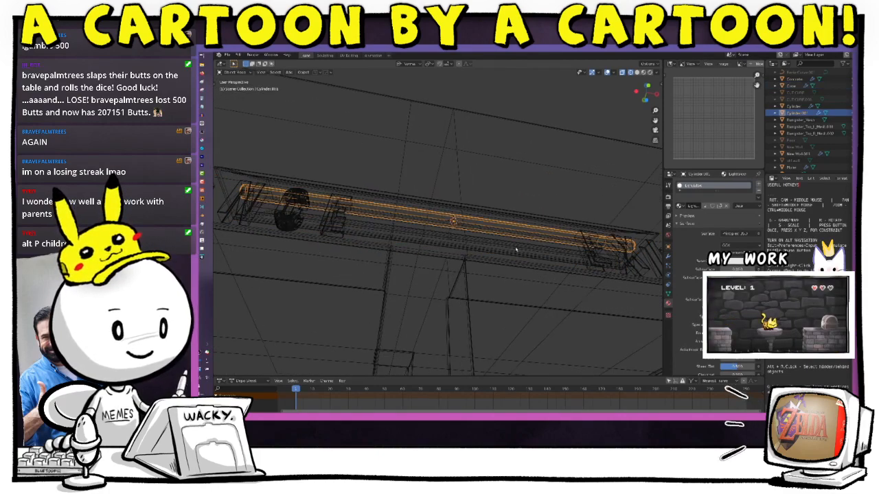
{"action": "left_click", "coordinate": [517, 250]}
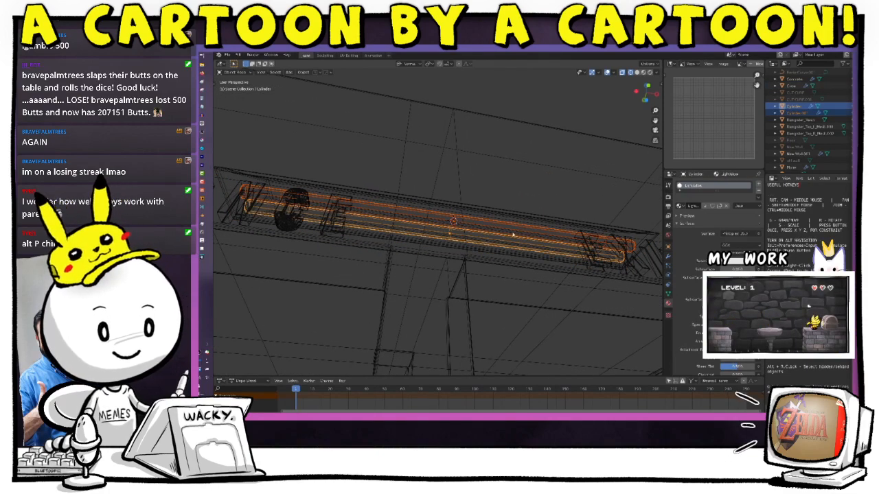
{"action": "left_click", "coordinate": [561, 230], "text": "shift"}
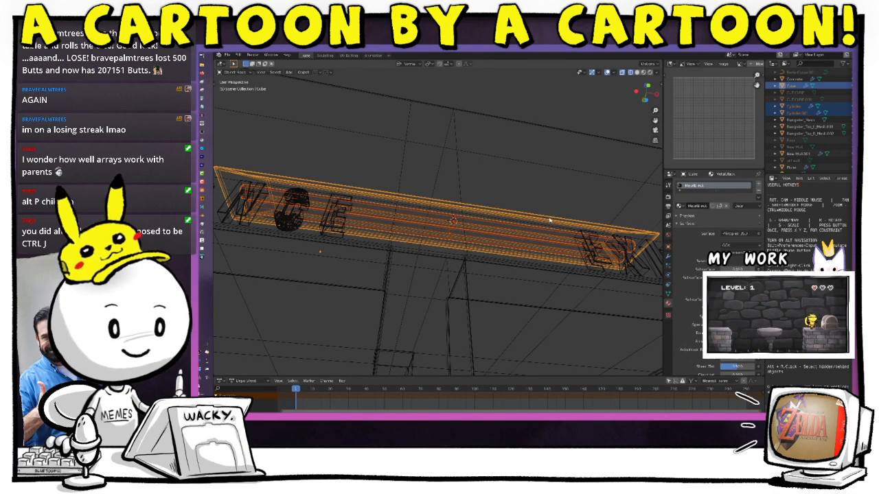
{"action": "key", "text": "alt+p"}
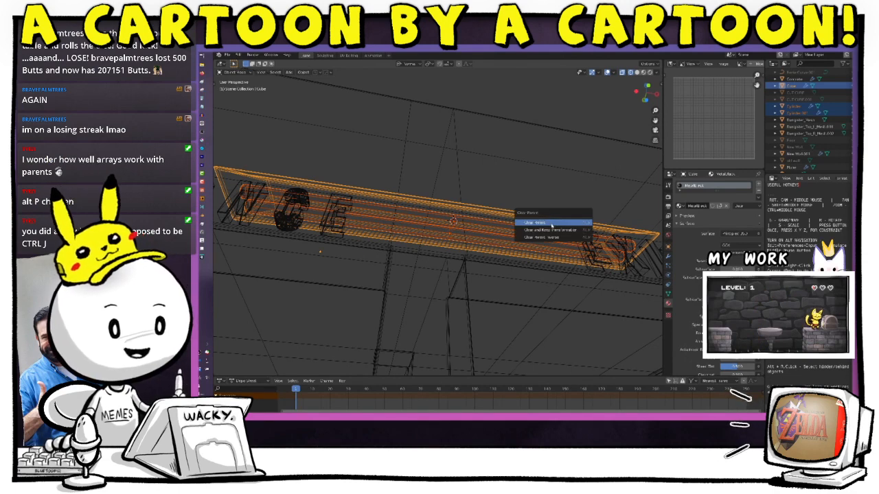
{"action": "left_click", "coordinate": [551, 223]}
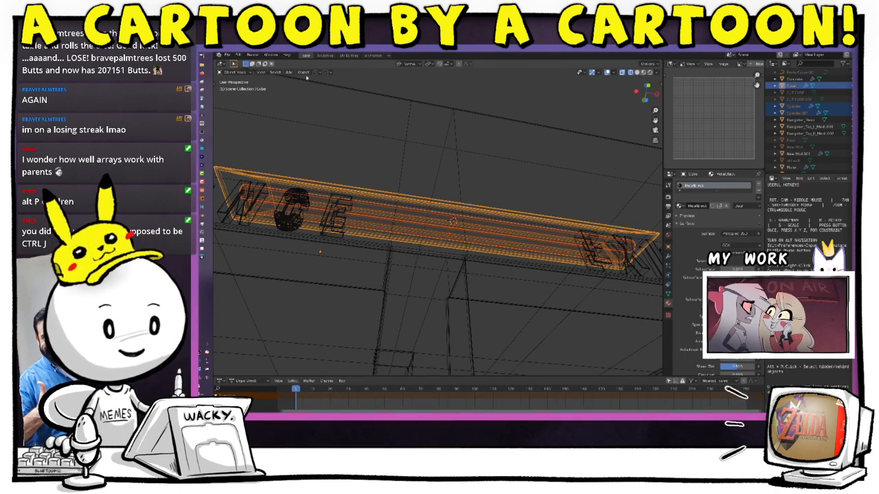
Join both tubes and the lamp housing into a single object, and select the combined lamp.
{"action": "left_click", "coordinate": [289, 72]}
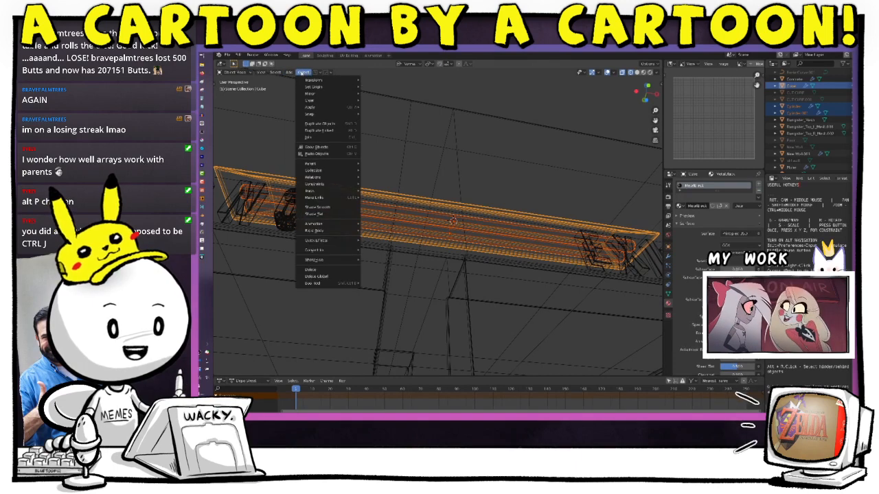
{"action": "left_click", "coordinate": [327, 142]}
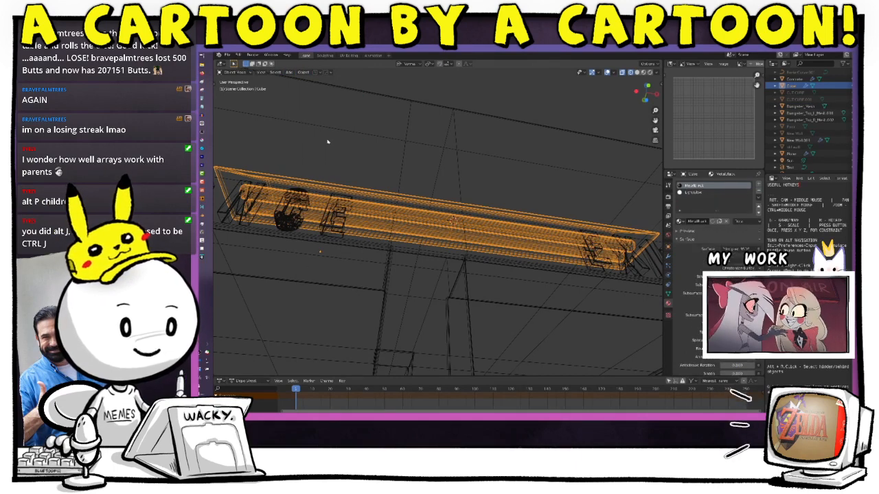
{"action": "key", "text": "alt+a"}
{"action": "left_click", "coordinate": [566, 226]}
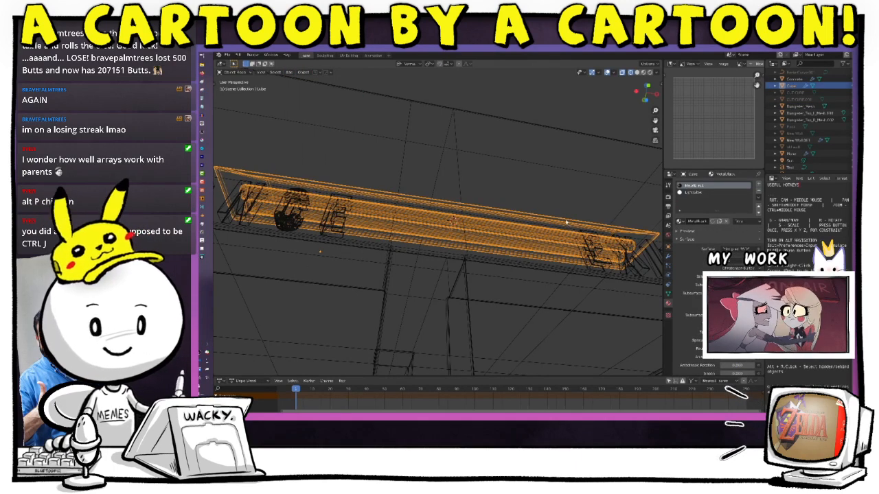
Try moving the joined lamp to test that its parts travel together, and undo the move.
{"action": "key", "text": "g"}
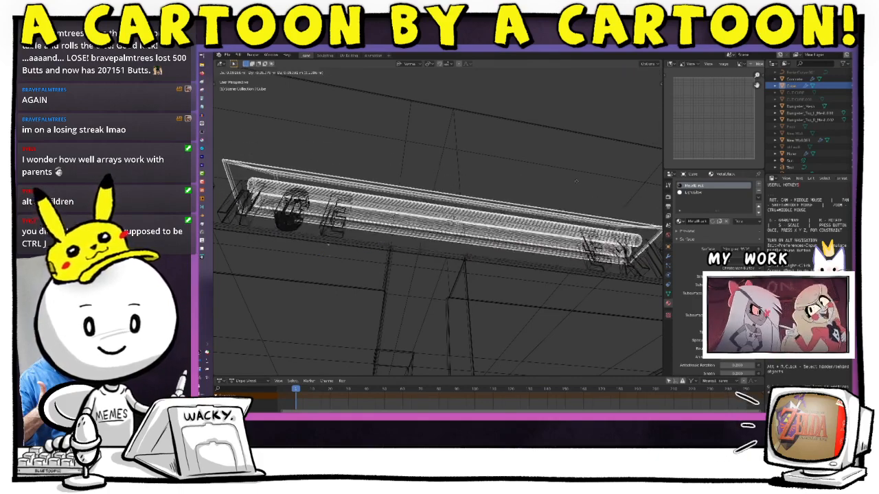
{"action": "left_click", "coordinate": [573, 199]}
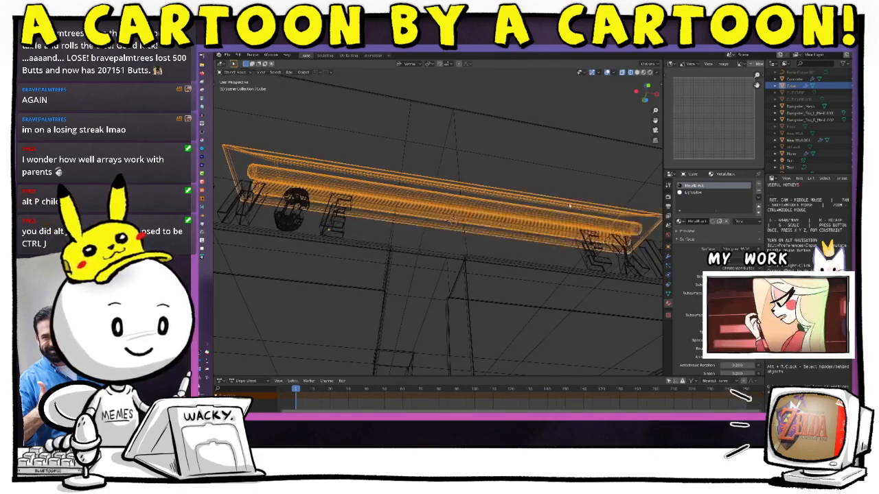
{"action": "key", "text": "ctrl+z"}
In the orthographic view from below, move the lamp off the ENTRANCE lettering to behind the front wall.
{"action": "scroll", "coordinate": [596, 190], "scroll_direction": "down", "scroll_amount": 4}
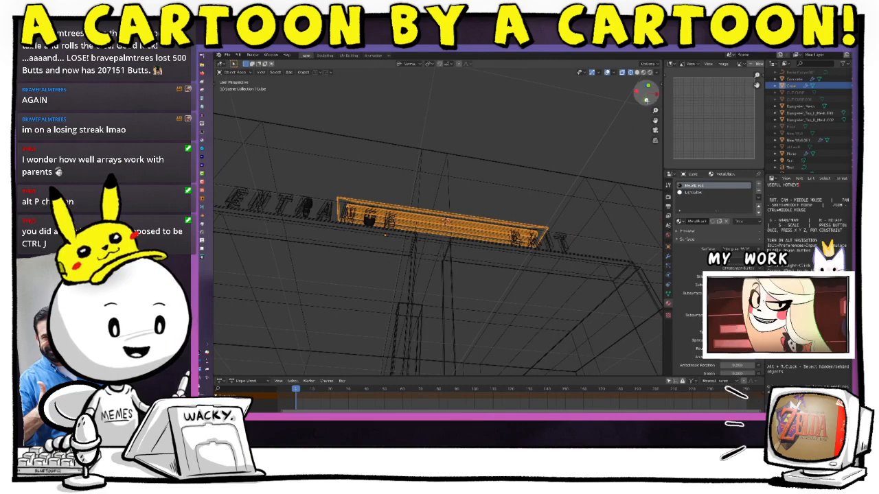
{"action": "left_click", "coordinate": [645, 101]}
{"action": "scroll", "coordinate": [524, 283], "scroll_direction": "down", "scroll_amount": 4}
{"action": "scroll", "coordinate": [520, 282], "scroll_direction": "down", "scroll_amount": 1}
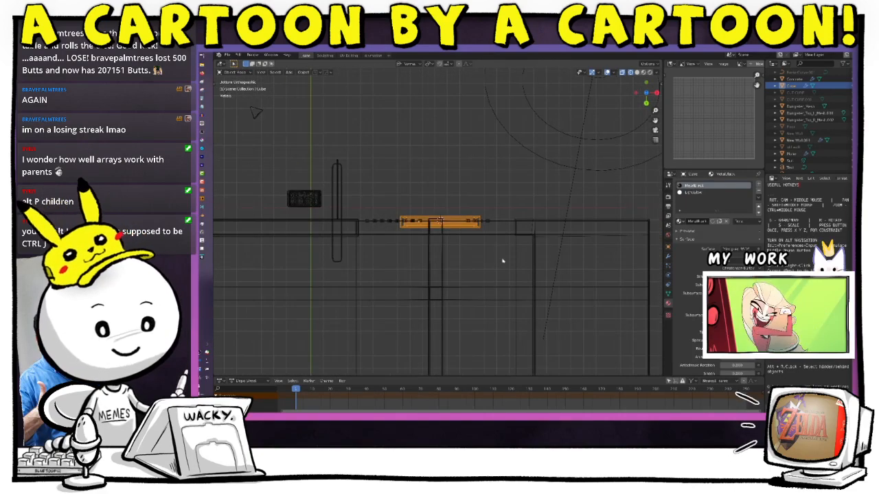
{"action": "middle_click_drag", "start_coordinate": [492, 261], "coordinate": [516, 238], "text": "shift"}
{"action": "key", "text": "g"}
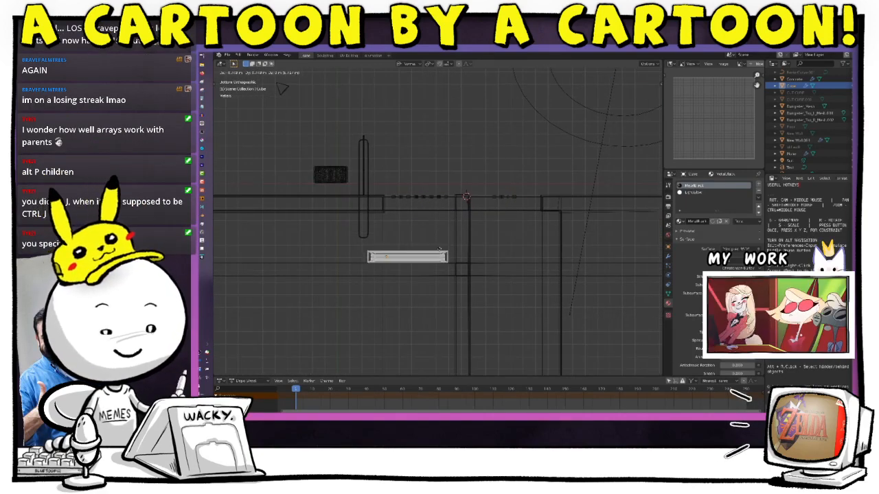
{"action": "left_click", "coordinate": [447, 244]}
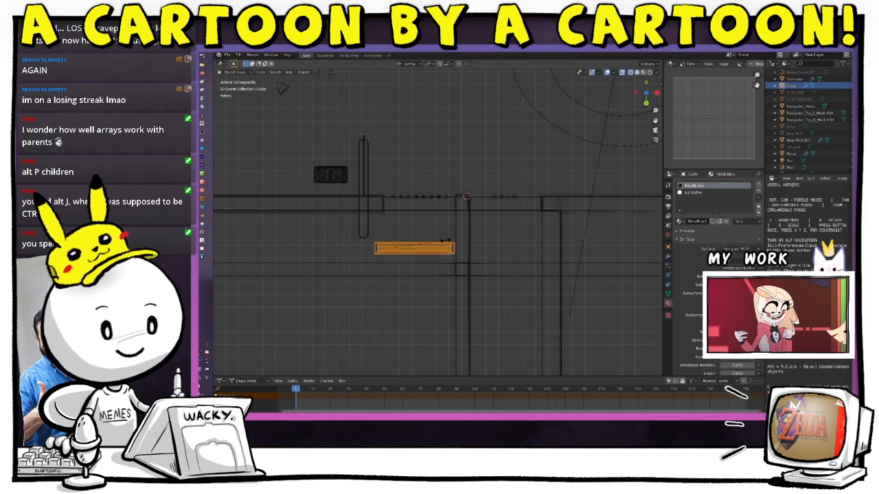
Scale the lamp down uniformly and reposition it between the front wall and the interior beam.
{"action": "key", "text": "s"}
{"action": "left_click", "coordinate": [424, 244]}
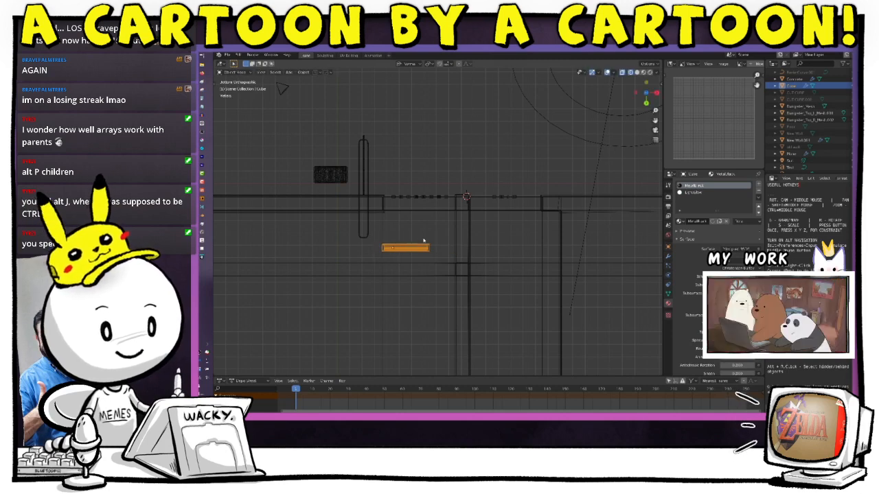
{"action": "key", "text": "g"}
{"action": "left_click", "coordinate": [441, 240]}
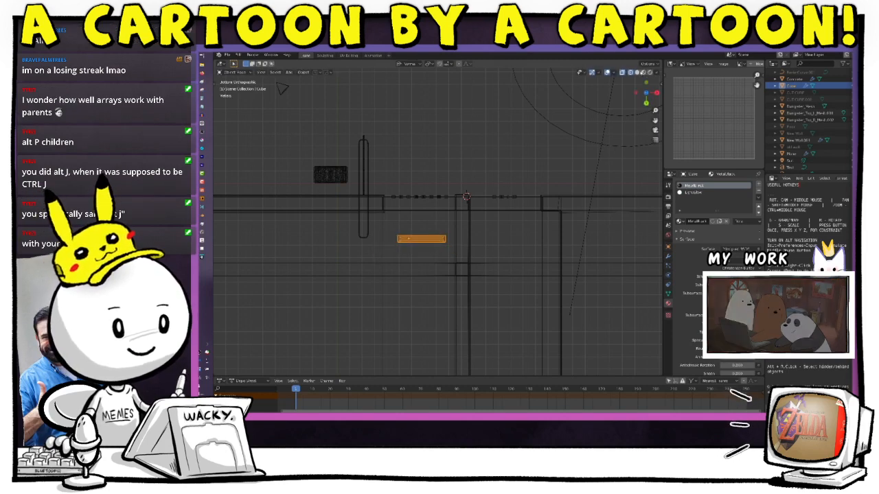
Switch to solid shading and move the lamp along the Z axis clear of the ceiling surface.
{"action": "key", "text": "shift+z"}
{"action": "middle_click_drag", "start_coordinate": [482, 282], "coordinate": [451, 152]}
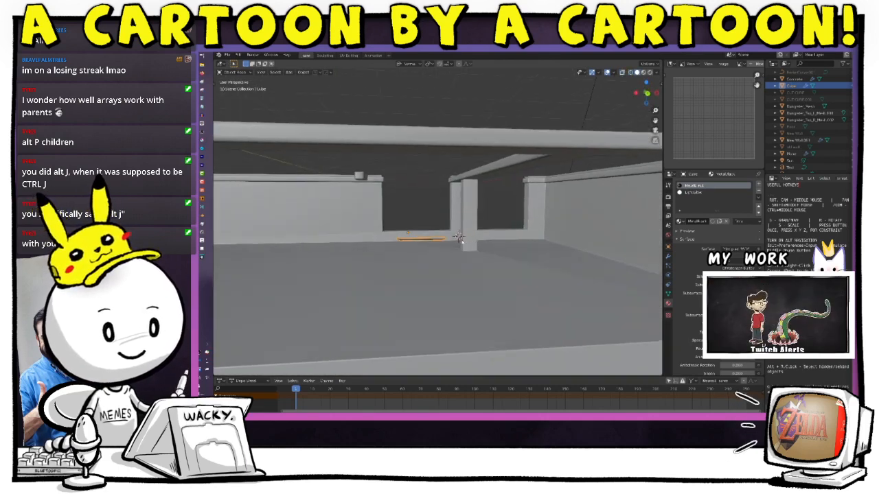
{"action": "scroll", "coordinate": [451, 152], "scroll_direction": "up", "scroll_amount": 4}
{"action": "scroll", "coordinate": [442, 273], "scroll_direction": "up", "scroll_amount": 3}
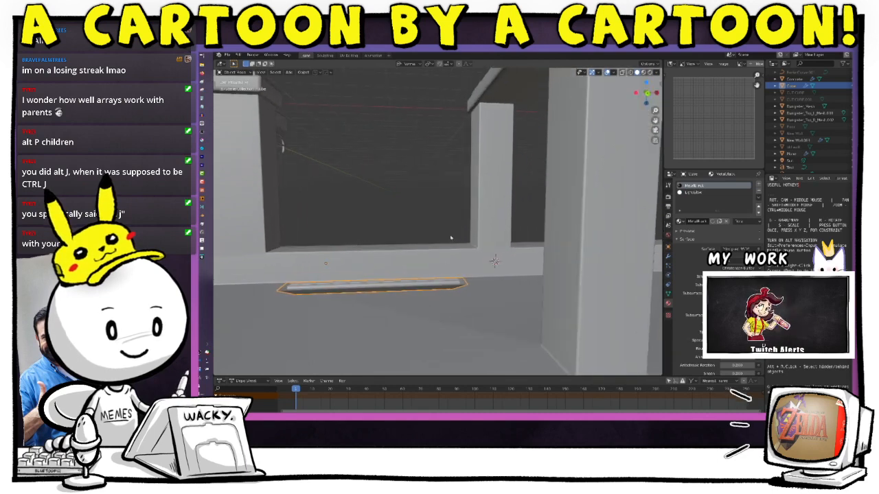
{"action": "middle_click_drag", "start_coordinate": [446, 269], "coordinate": [478, 244], "text": "shift"}
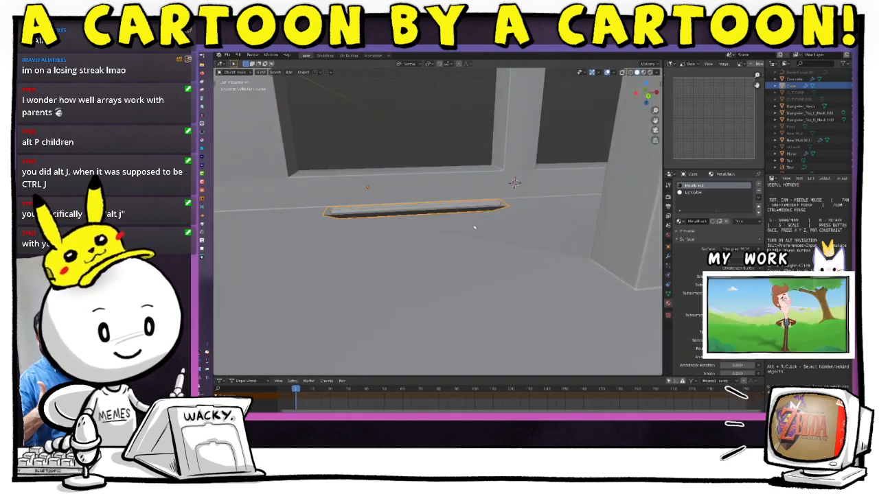
{"action": "key", "text": "g"}
{"action": "key", "text": "z"}
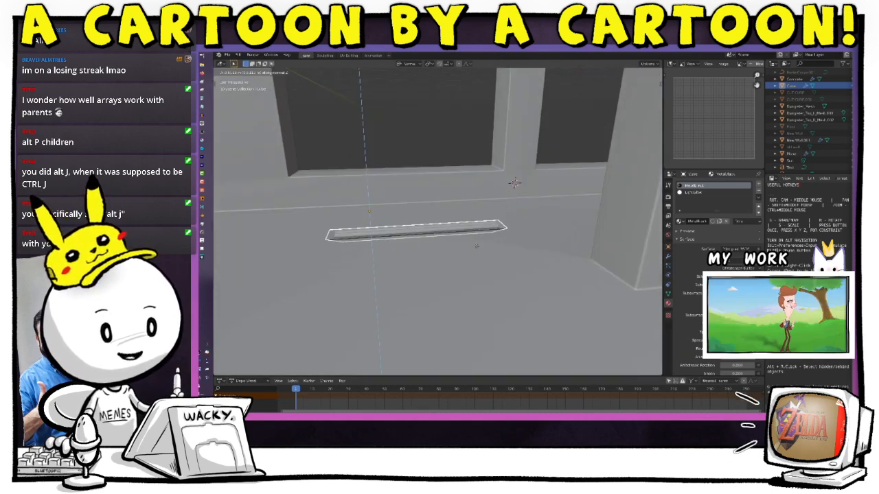
{"action": "left_click", "coordinate": [464, 238]}
{"action": "middle_click_drag", "start_coordinate": [453, 216], "coordinate": [497, 216], "text": "shift"}
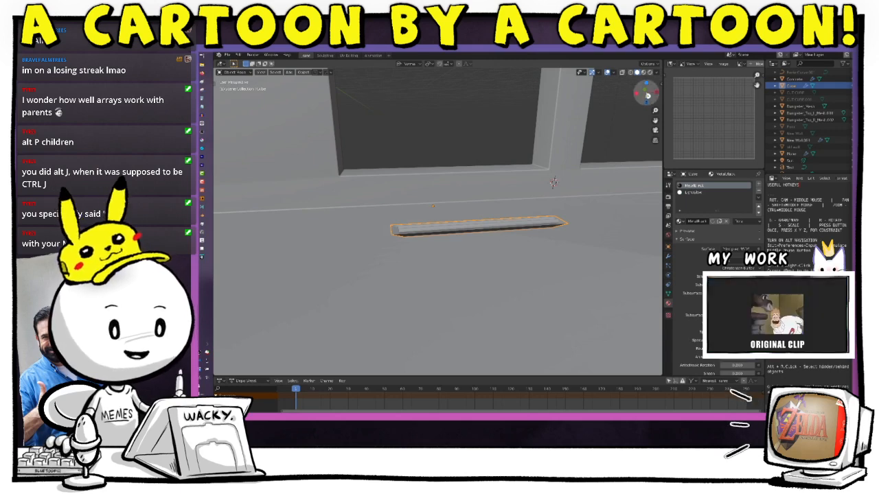
In the straight-on back view, move all of the lamp's geometry in Edit Mode onto the object's origin point.
{"action": "left_click", "coordinate": [647, 96]}
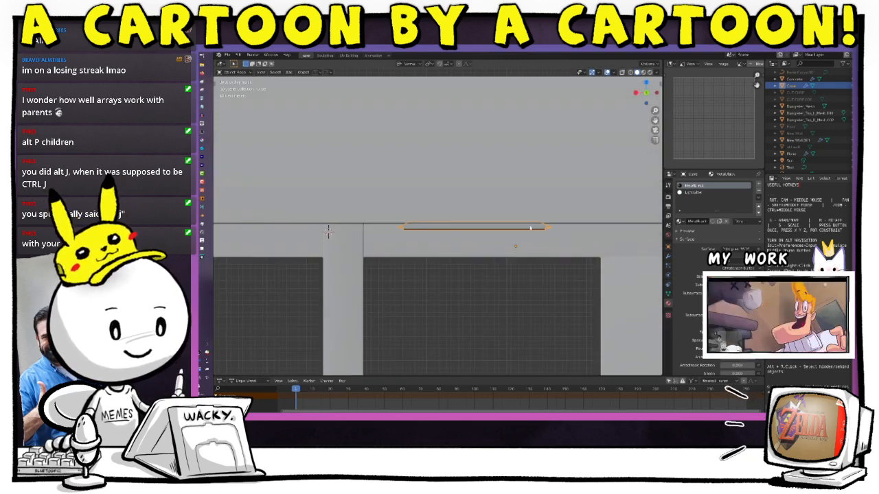
{"action": "key", "text": "a"}
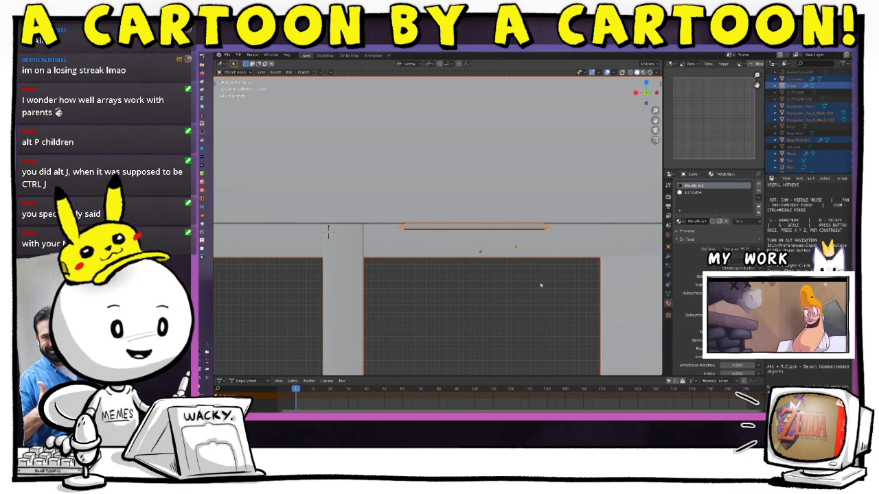
{"action": "left_click", "coordinate": [541, 228]}
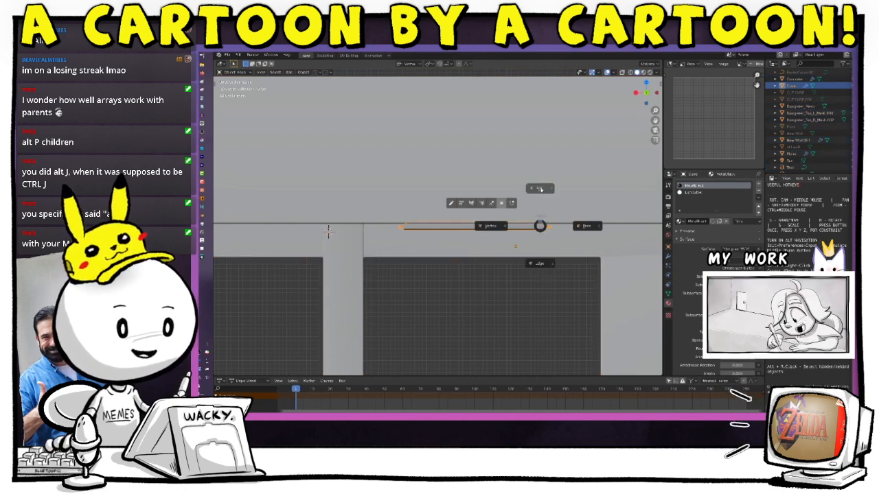
{"action": "key", "text": "Tab"}
{"action": "key", "text": "a"}
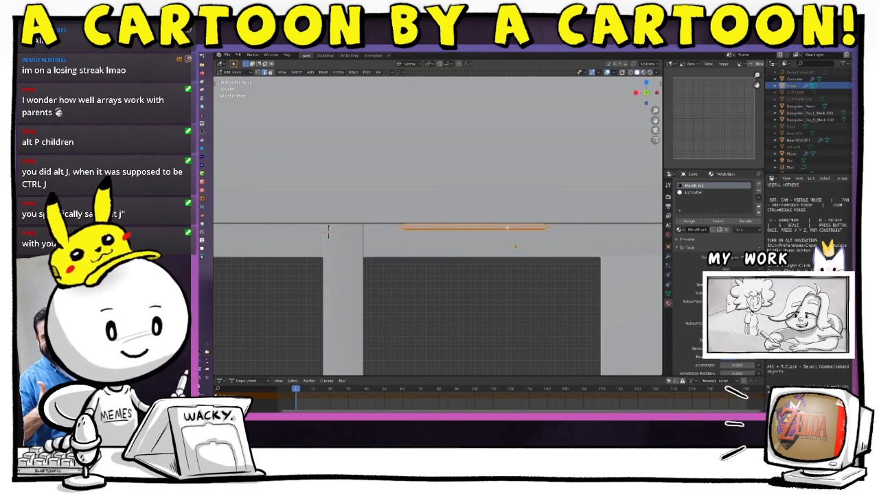
{"action": "key", "text": "g"}
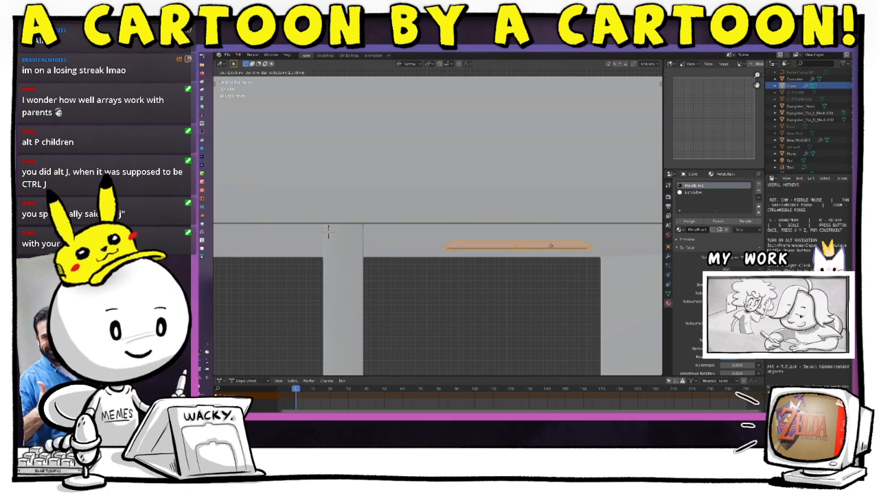
{"action": "key", "text": "Return"}
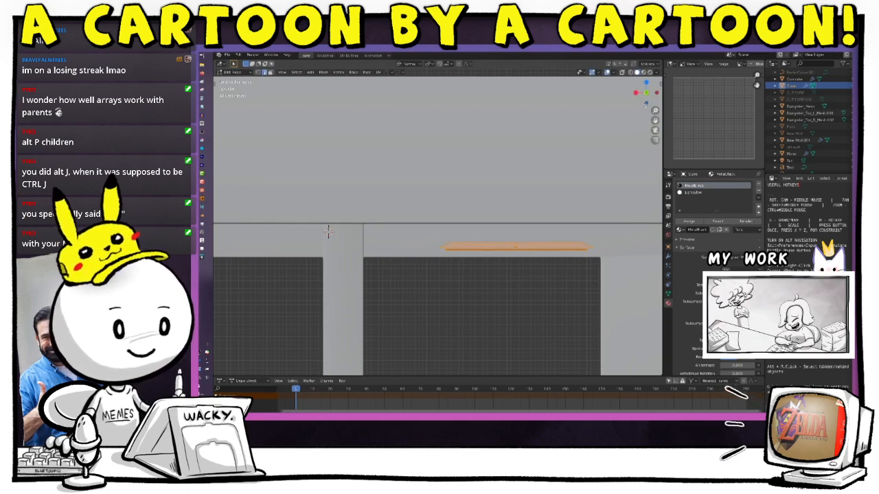
Fine-tune the lamp geometry's alignment with its origin from below, and return to Object Mode.
{"action": "left_click_drag", "start_coordinate": [645, 94], "coordinate": [637, 113]}
{"action": "left_click", "coordinate": [645, 94]}
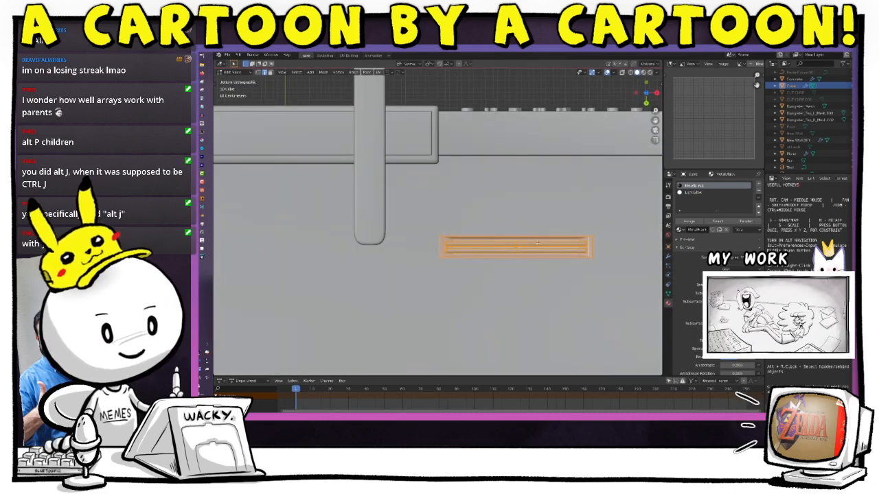
{"action": "key", "text": "g"}
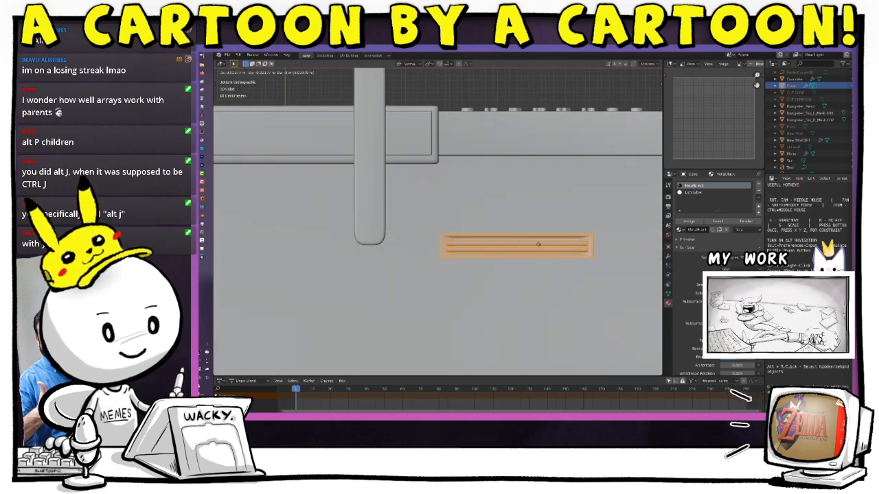
{"action": "left_click", "coordinate": [537, 244]}
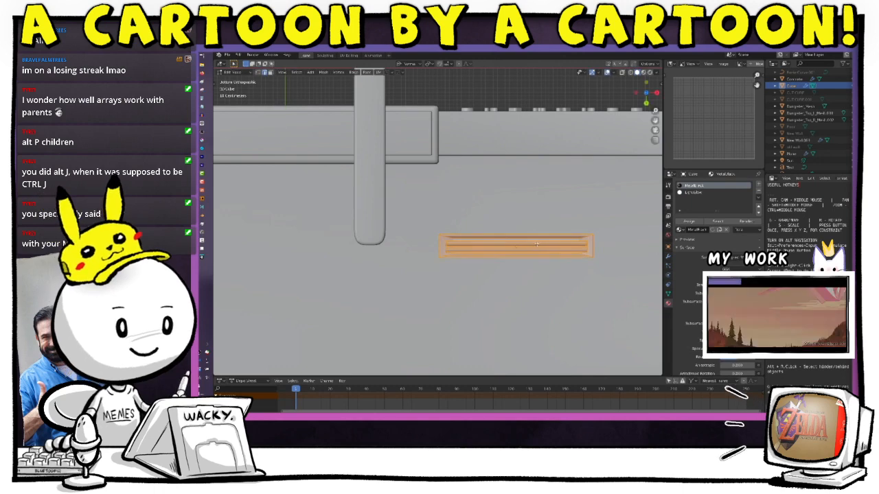
{"action": "left_click_drag", "start_coordinate": [648, 97], "coordinate": [626, 170]}
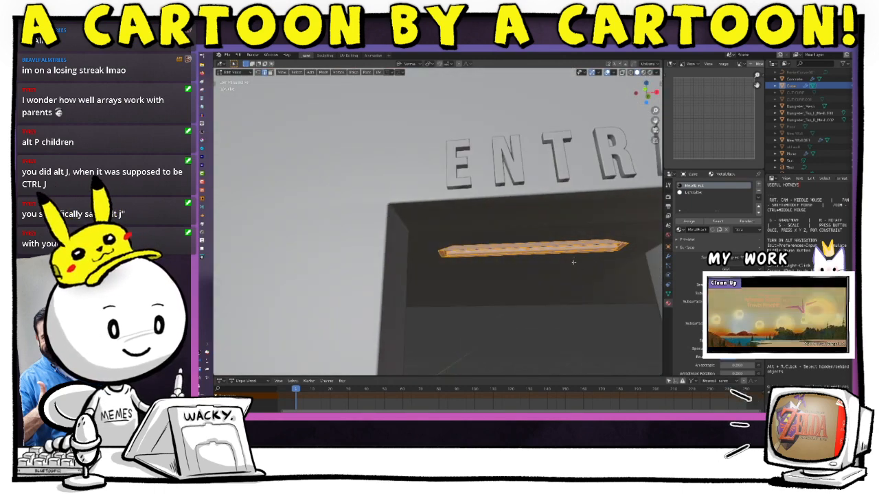
{"action": "key", "text": "Tab"}
{"action": "left_click", "coordinate": [577, 216]}
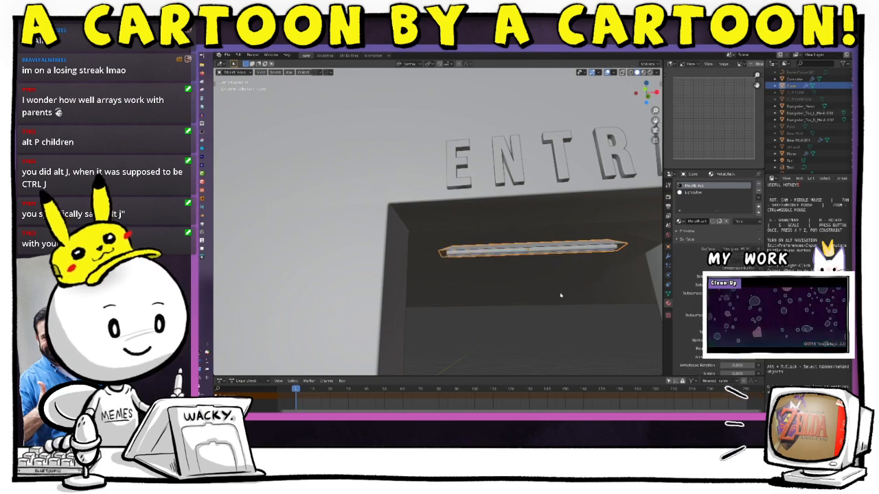
Move the lamp object along the Z axis to sit against the entrance ceiling.
{"action": "middle_click_drag", "start_coordinate": [560, 296], "coordinate": [561, 160]}
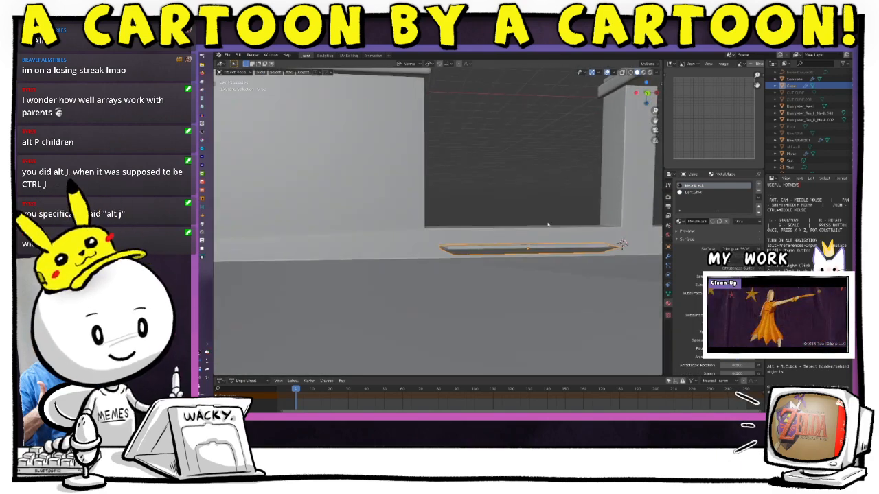
{"action": "key", "text": "g"}
{"action": "key", "text": "z"}
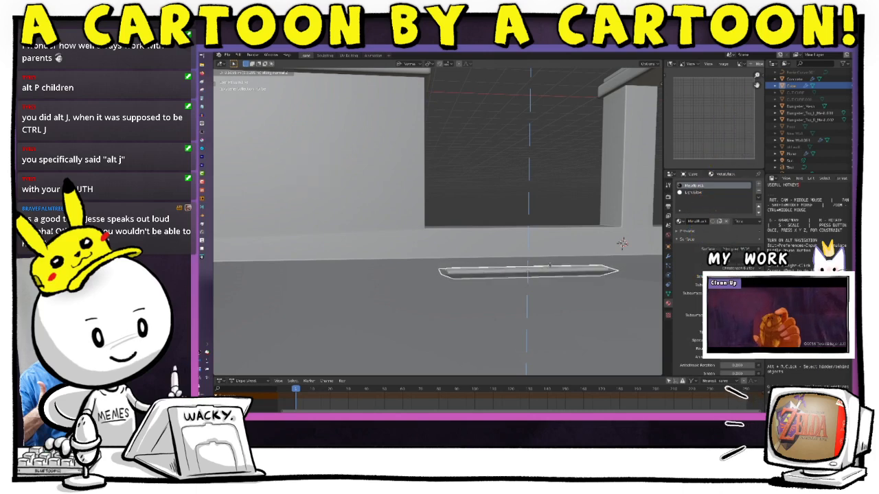
{"action": "left_click", "coordinate": [550, 265]}
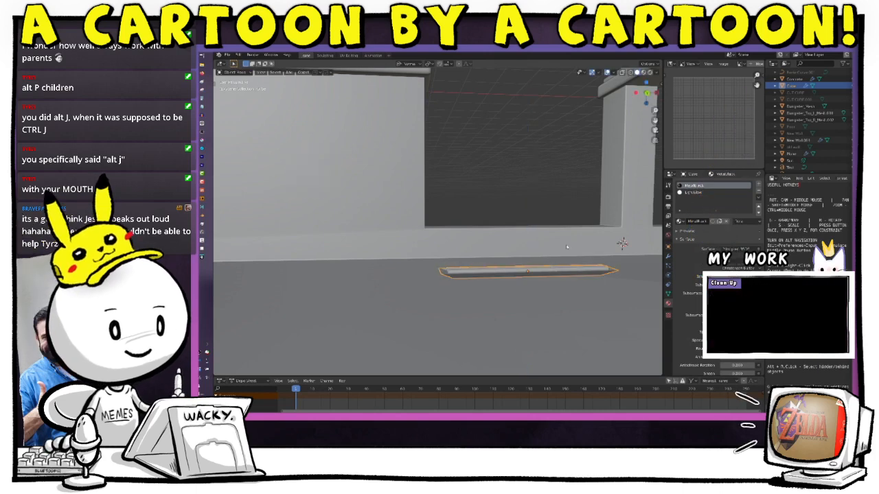
In the orthographic view from below, shift the lamp closer to the central pillar and slightly toward the front wall.
{"action": "middle_click_drag", "start_coordinate": [622, 243], "coordinate": [498, 239]}
{"action": "left_click", "coordinate": [646, 86]}
{"action": "scroll", "coordinate": [571, 267], "scroll_direction": "down", "scroll_amount": 2}
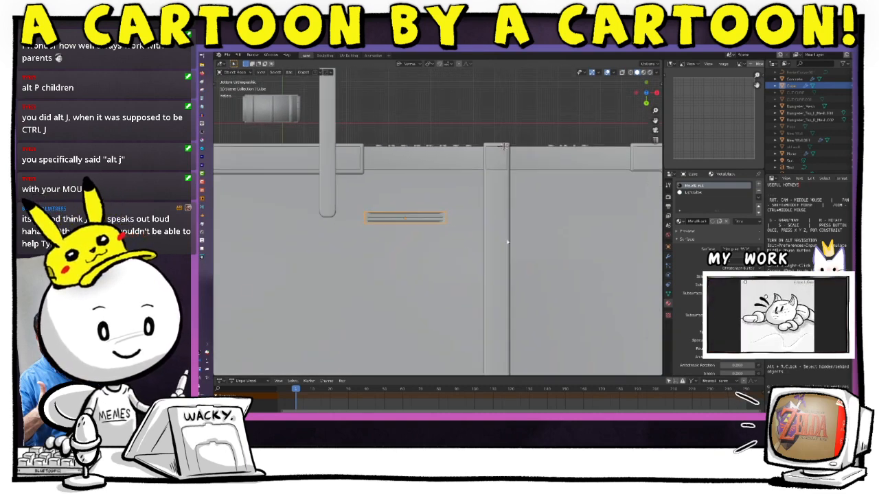
{"action": "key", "text": "g"}
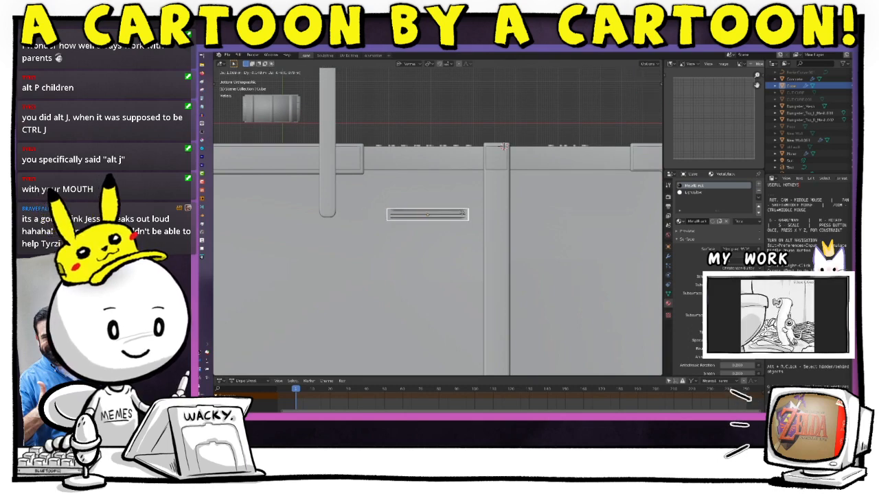
{"action": "left_click", "coordinate": [461, 217]}
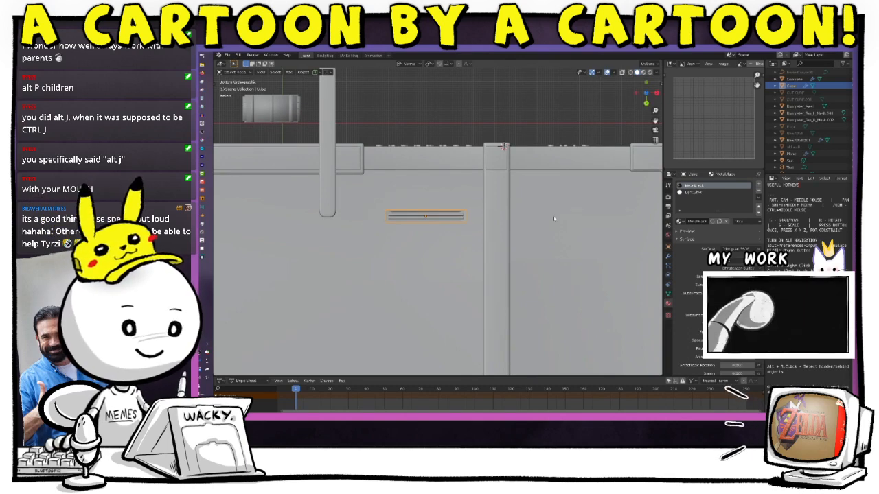
Add an Array modifier to the ceiling lamp.
{"action": "middle_click_drag", "start_coordinate": [552, 217], "coordinate": [541, 251], "text": "ctrl"}
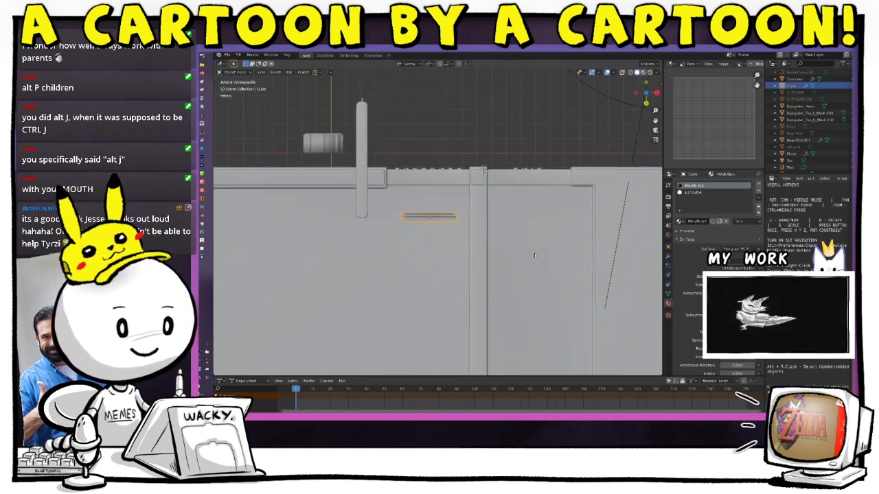
{"action": "middle_click_drag", "start_coordinate": [512, 276], "coordinate": [500, 242], "text": "shift"}
{"action": "left_click", "coordinate": [668, 256]}
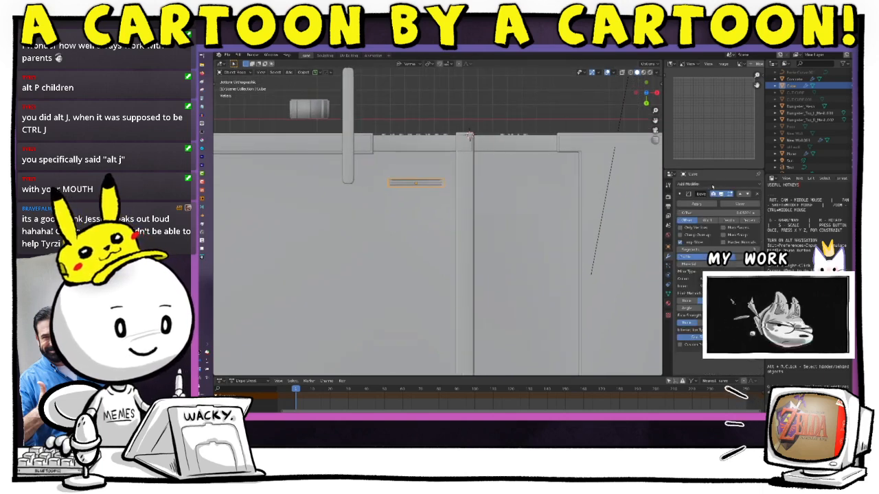
{"action": "left_click", "coordinate": [712, 185]}
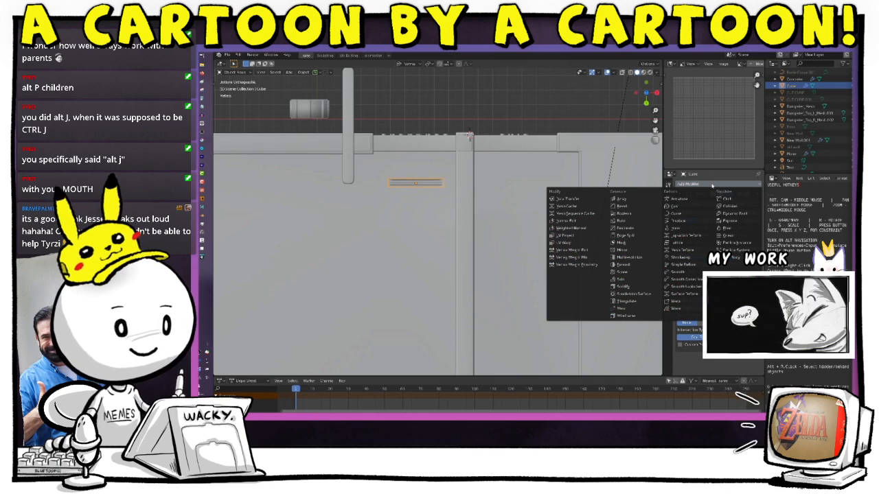
{"action": "left_click", "coordinate": [624, 199]}
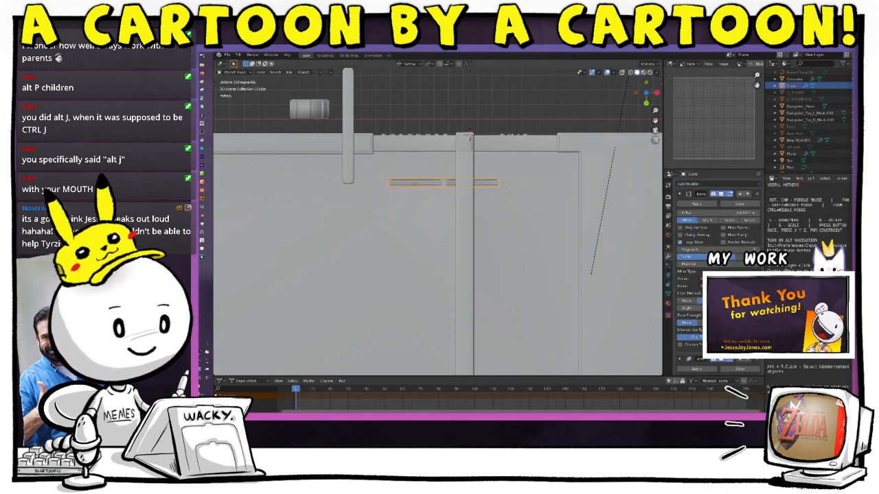
Keep the array count at 2 and increase its X offset until the second lamp sits on the other side of the central pillar.
{"action": "scroll", "coordinate": [714, 274], "scroll_direction": "down", "scroll_amount": 8}
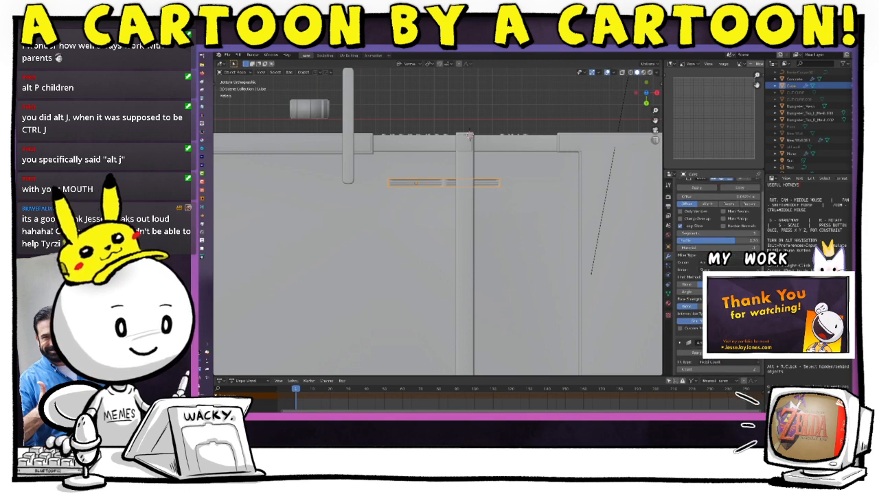
{"action": "scroll", "coordinate": [714, 274], "scroll_direction": "down", "scroll_amount": 1}
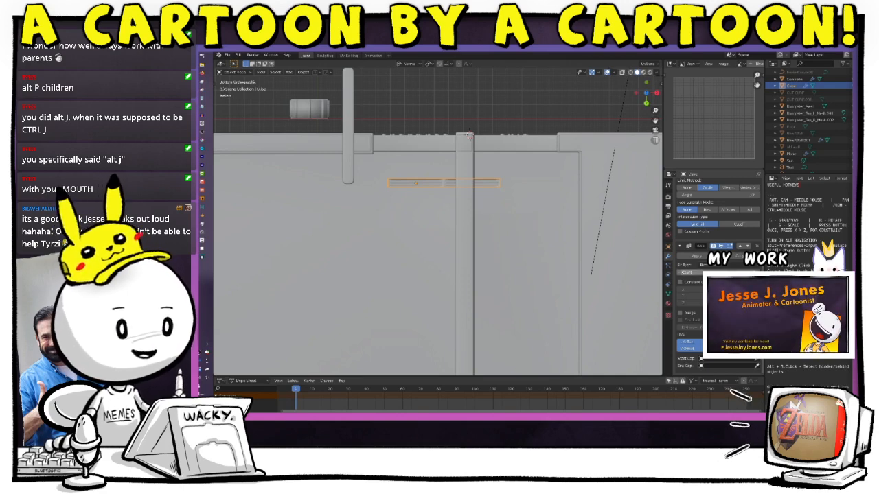
{"action": "left_click", "coordinate": [757, 272]}
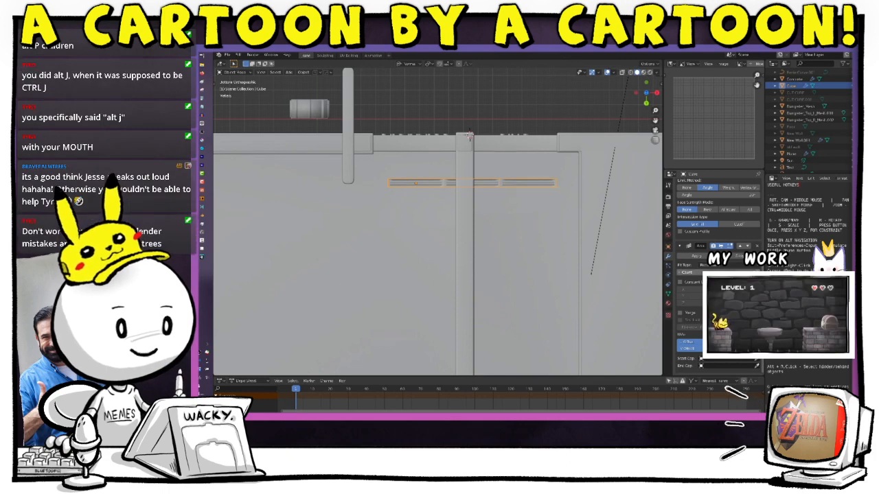
{"action": "left_click", "coordinate": [757, 272]}
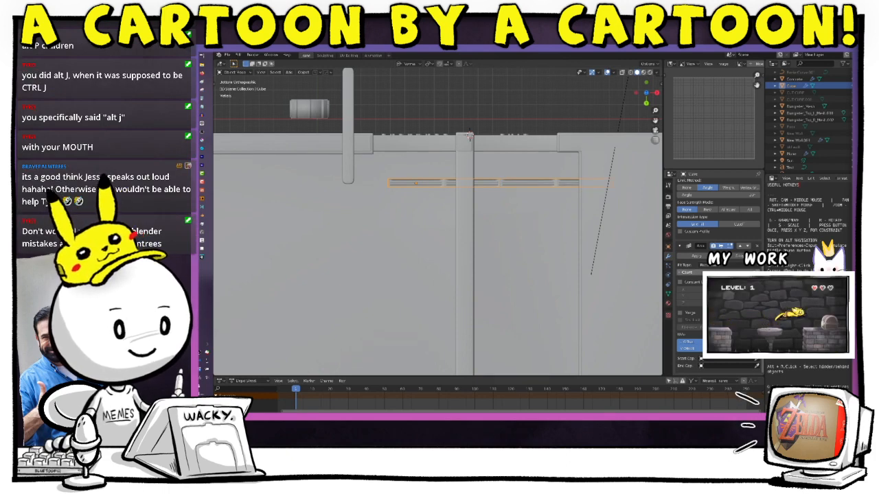
{"action": "left_click", "coordinate": [679, 272]}
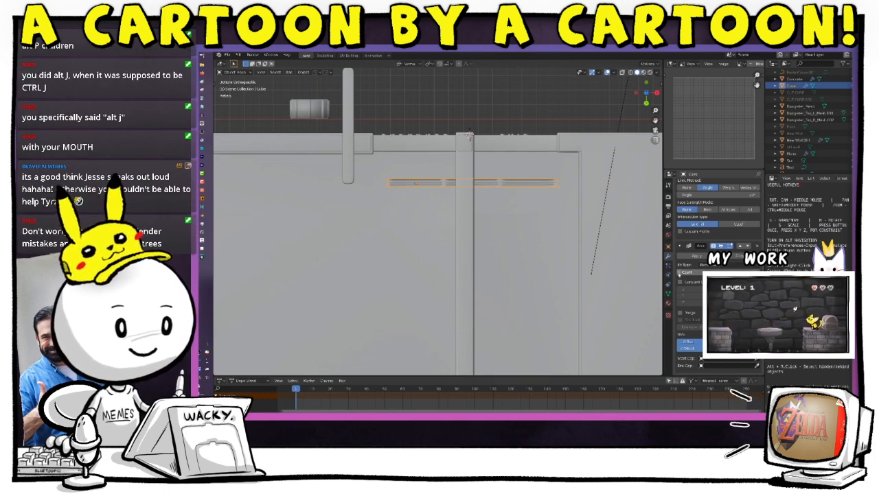
{"action": "left_click", "coordinate": [680, 273]}
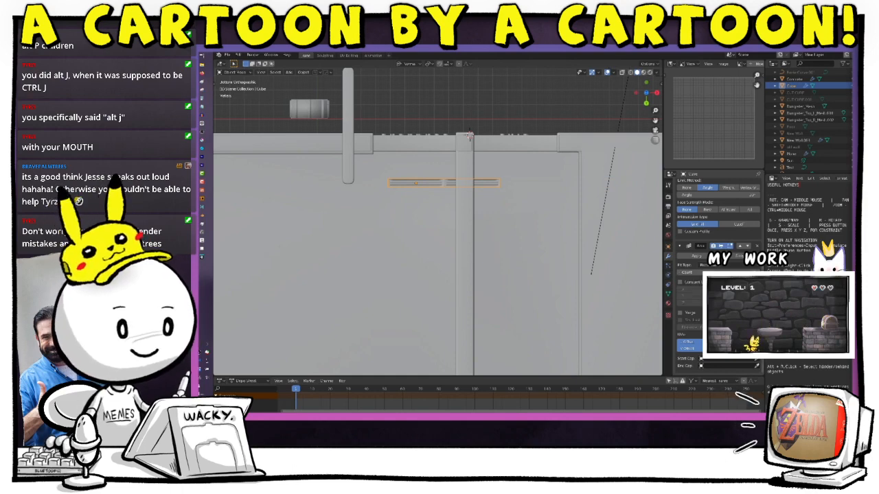
{"action": "mouse_move", "coordinate": [739, 290]}
{"action": "left_mouse_down"}
{"action": "mouse_move", "coordinate": [768, 290]}
{"action": "mouse_move", "coordinate": [751, 289]}
{"action": "left_mouse_up"}
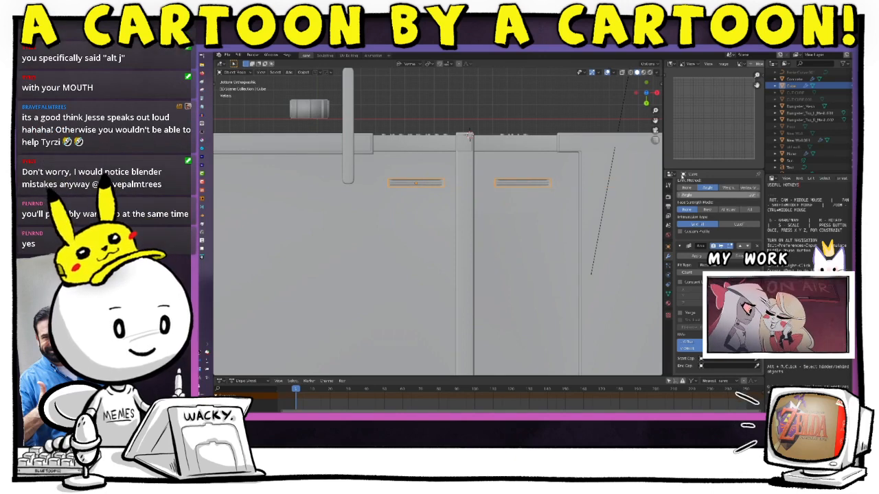
Add a second Array modifier to the lamp pair and set its X offset to 0.
{"action": "scroll", "coordinate": [710, 206], "scroll_direction": "up", "scroll_amount": 5}
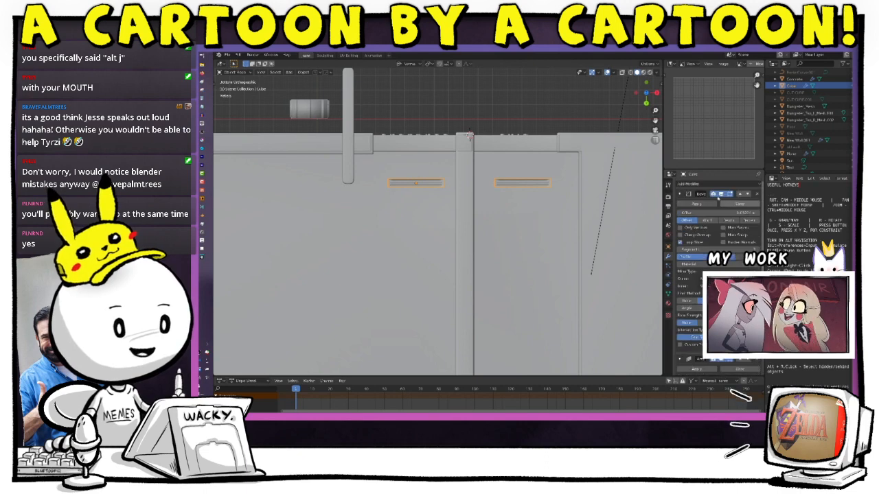
{"action": "left_click", "coordinate": [710, 184]}
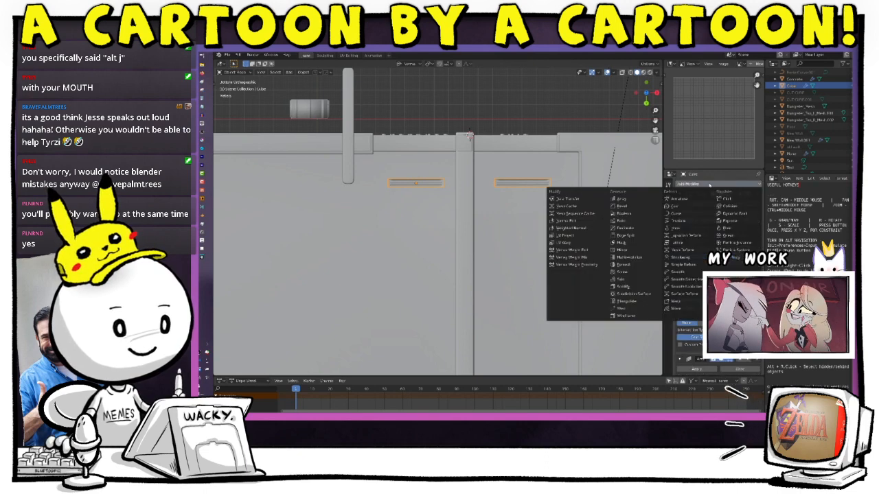
{"action": "left_click", "coordinate": [640, 199]}
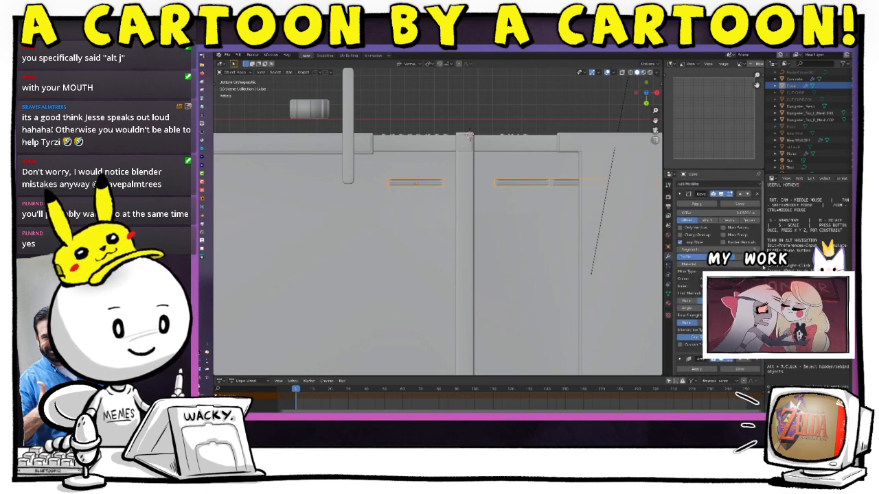
{"action": "left_click_drag", "start_coordinate": [764, 268], "coordinate": [767, 386]}
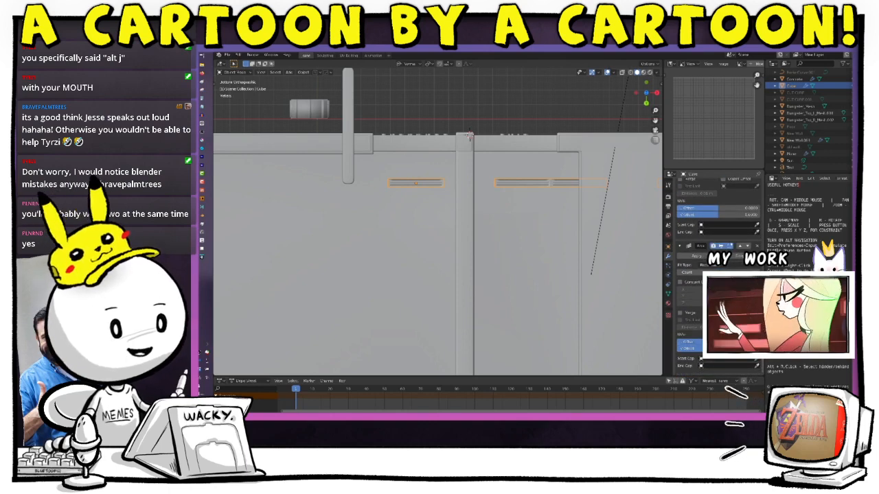
{"action": "type", "text": "0"}
{"action": "key", "text": "Return"}
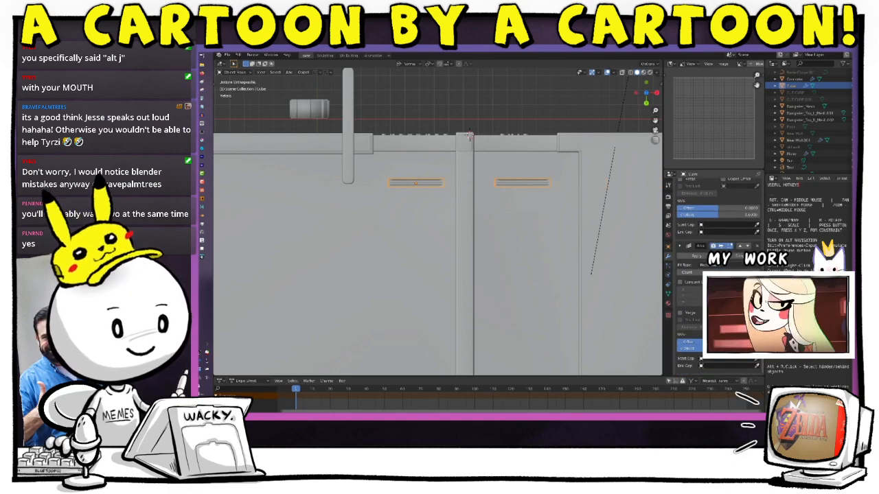
{"action": "key", "text": "Return"}
Adjust the second array's Y offset to space the lamp rows toward the back of the ceiling, and set its count to 8.
{"action": "left_click_drag", "start_coordinate": [738, 296], "coordinate": [750, 296]}
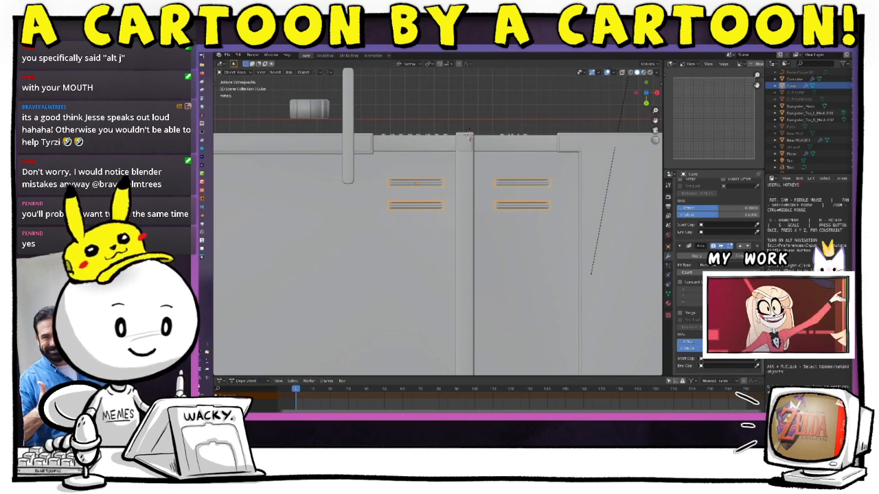
{"action": "left_click_drag", "start_coordinate": [747, 295], "coordinate": [744, 273]}
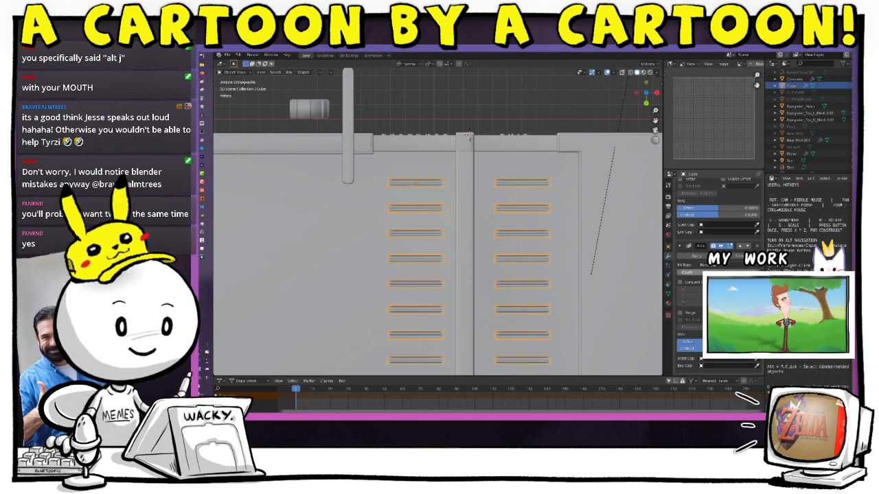
Switch to the Animation workspace's rendered camera view and unhide the floor object in the viewport.
{"action": "scroll", "coordinate": [524, 232], "scroll_direction": "down", "scroll_amount": 4}
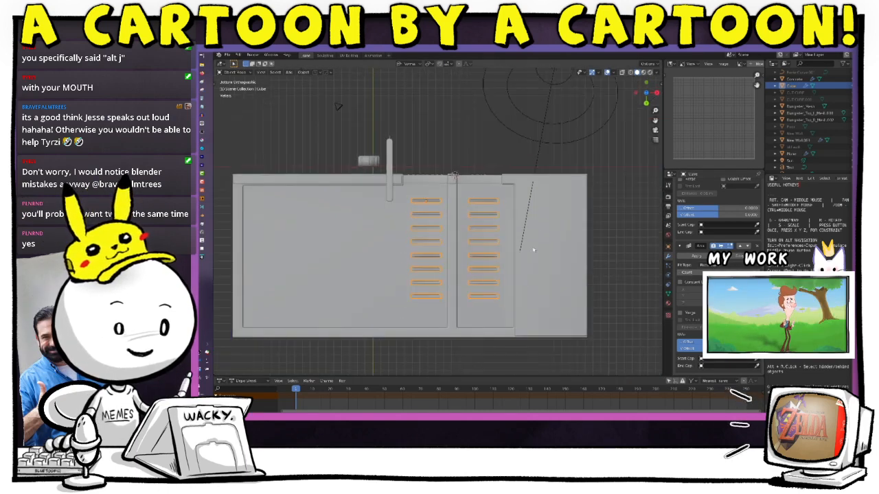
{"action": "middle_click_drag", "start_coordinate": [522, 207], "coordinate": [518, 264]}
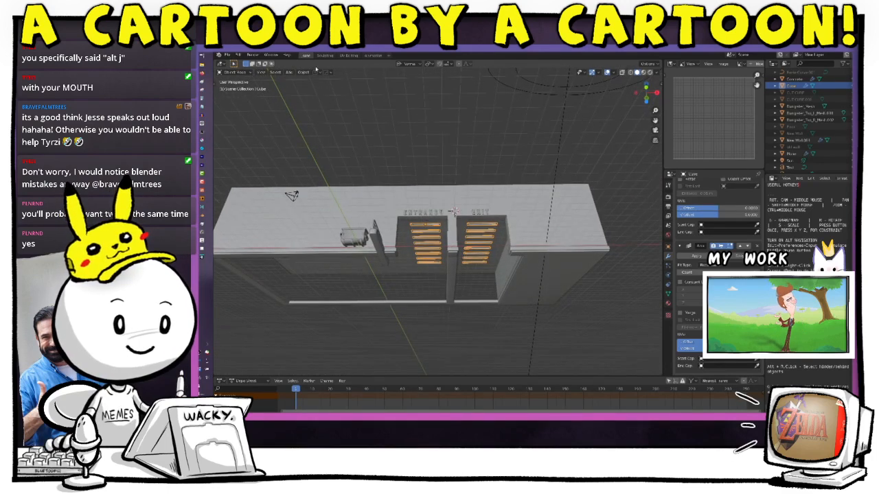
{"action": "left_click", "coordinate": [370, 56]}
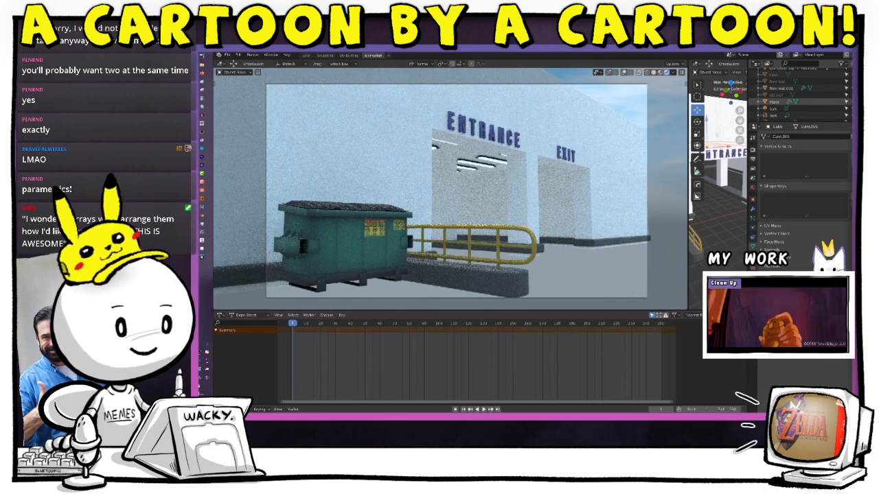
{"action": "scroll", "coordinate": [846, 101], "scroll_direction": "up", "scroll_amount": 1}
{"action": "left_click", "coordinate": [846, 87]}
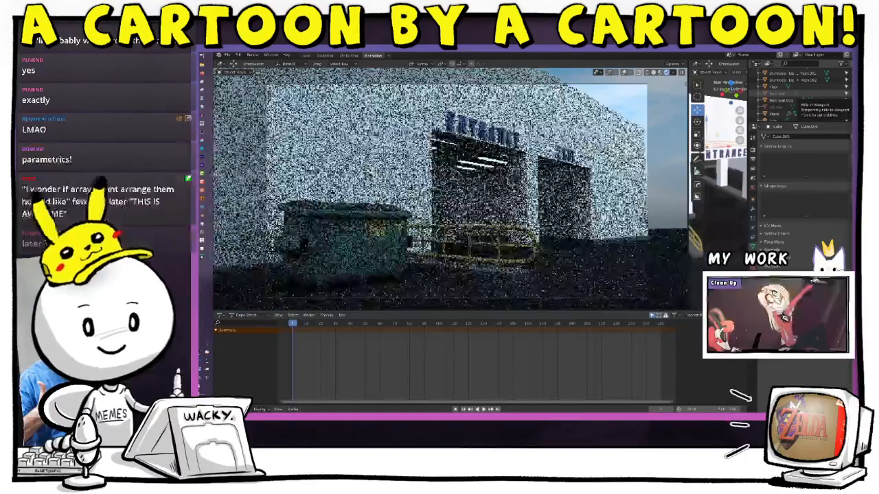